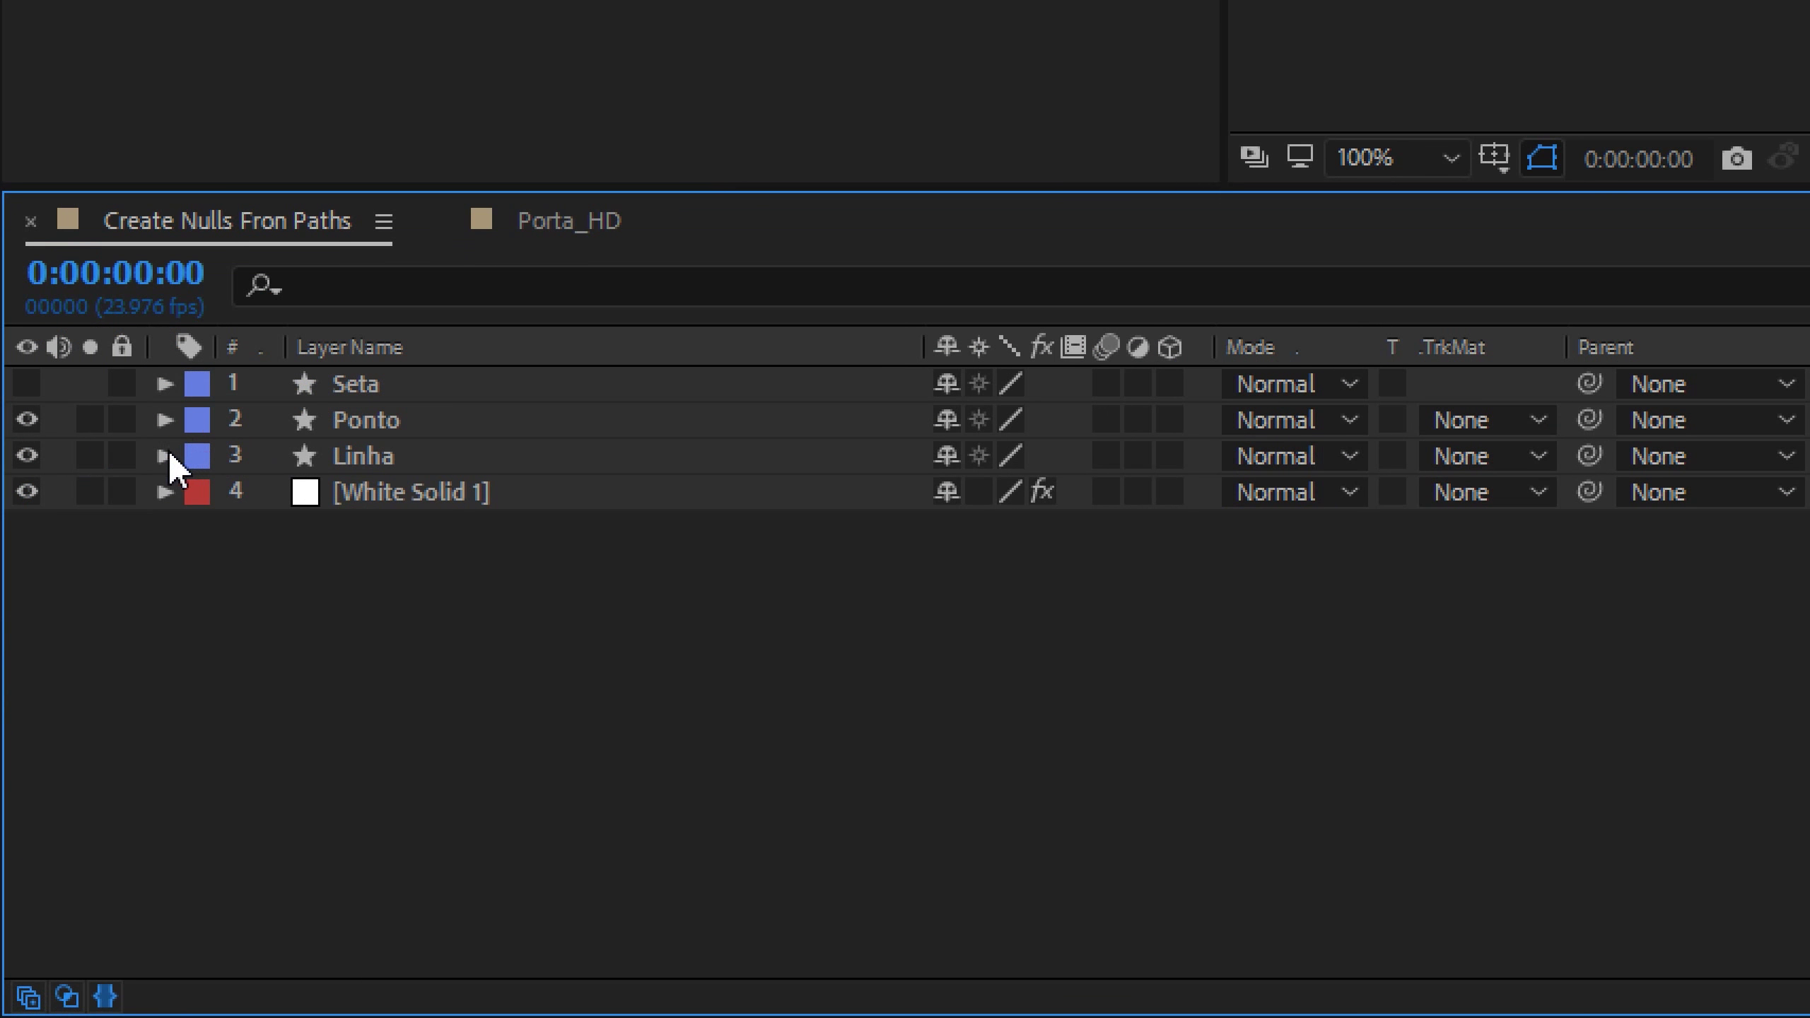
Step: Give Linha's Path 1 path the expression content("Shape 1").content("Path 1").path
{"action": "left_click", "coordinate": [165, 456]}
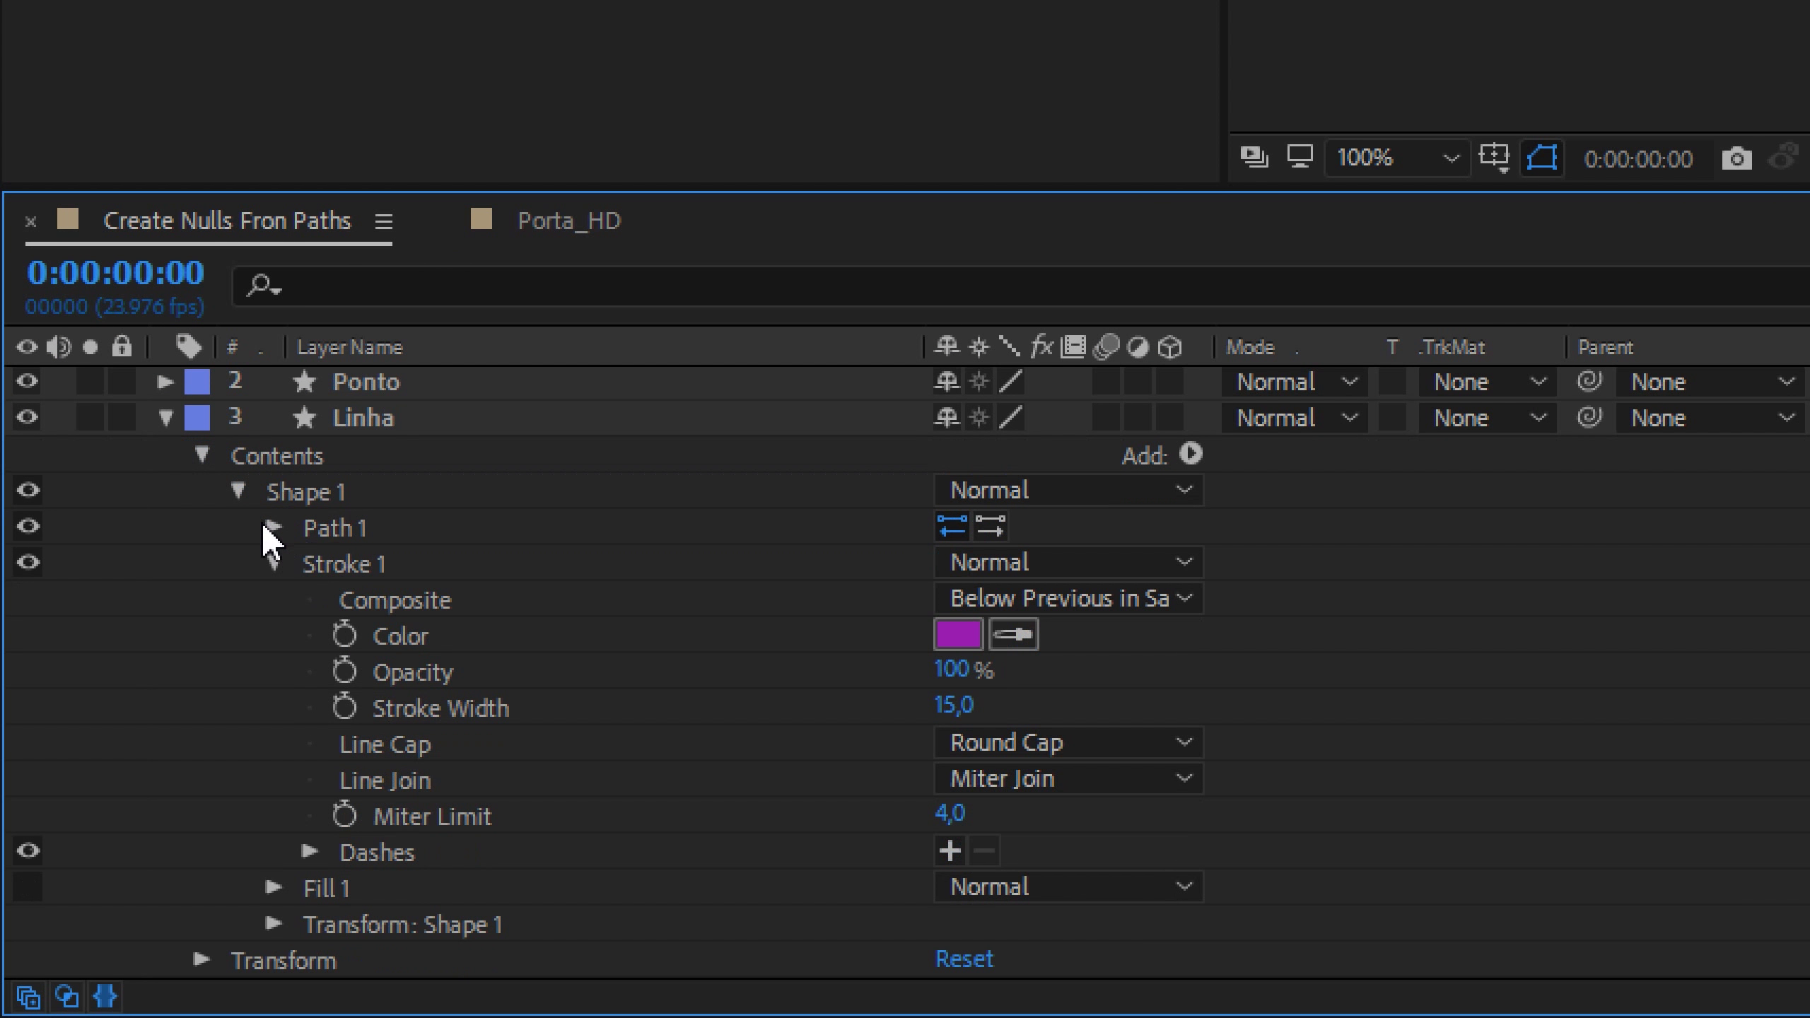
{"action": "left_click", "coordinate": [274, 527]}
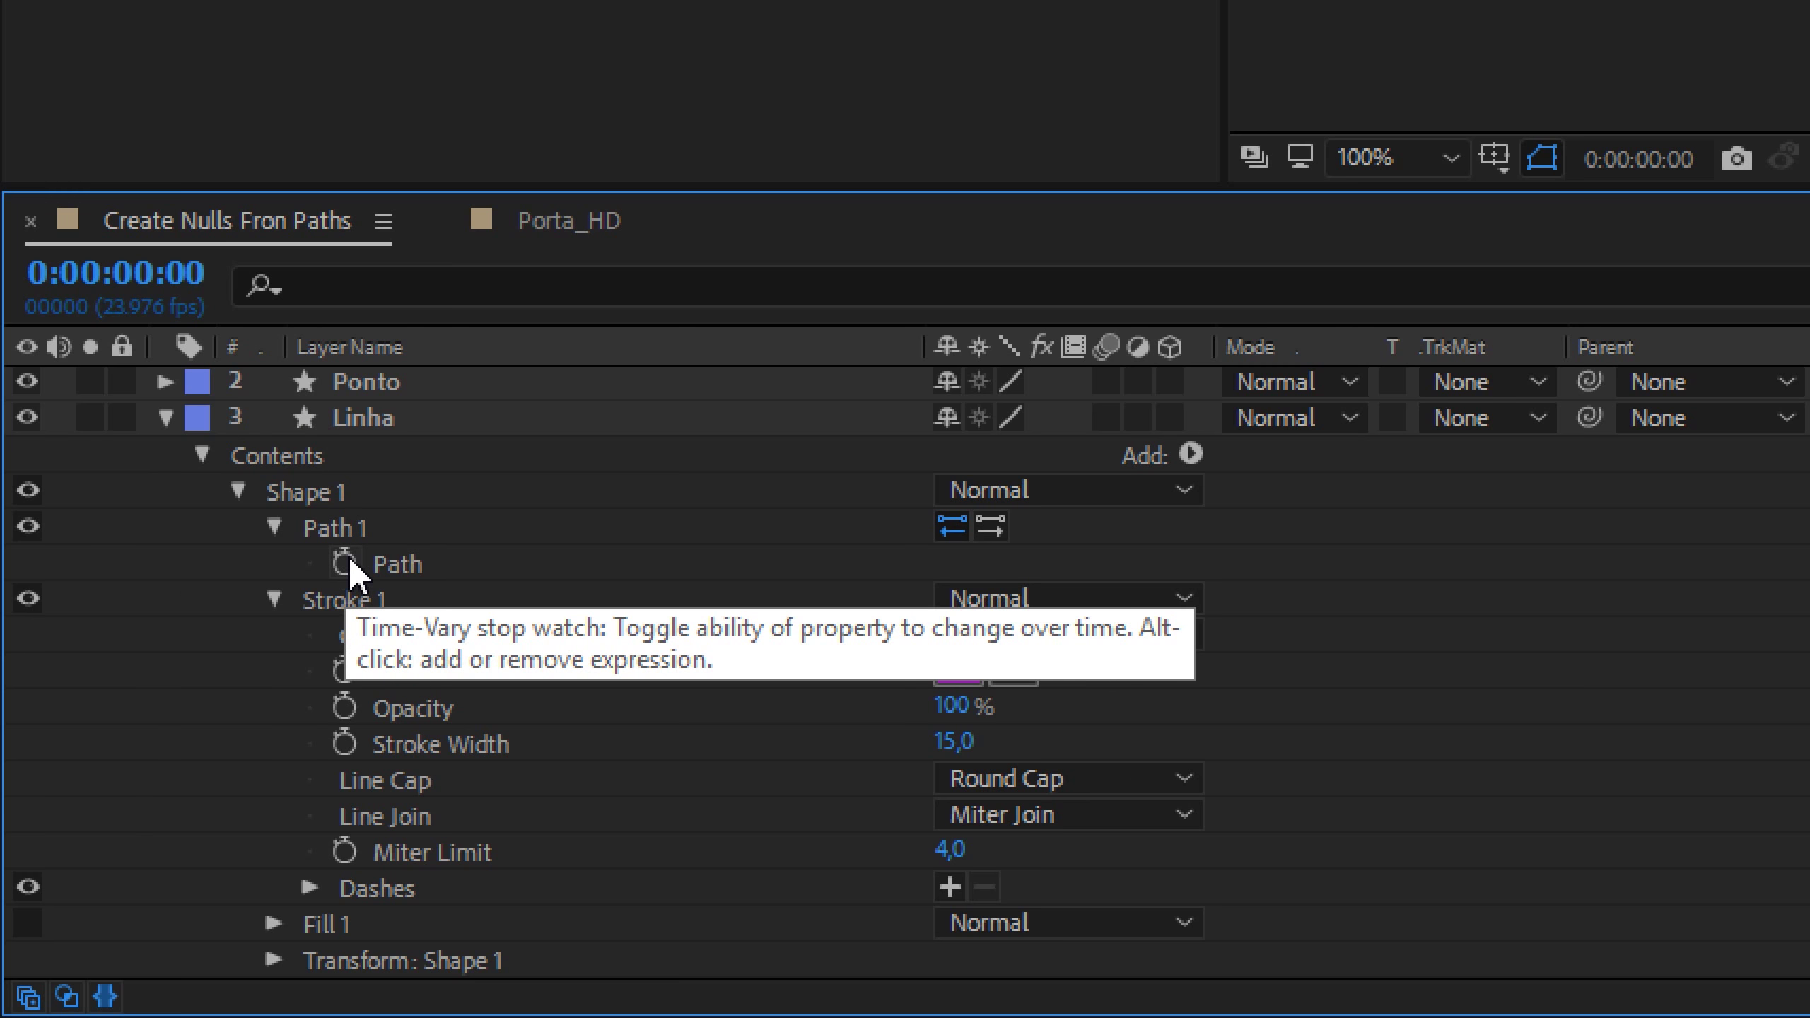
{"action": "left_click", "coordinate": [346, 564], "text": "alt"}
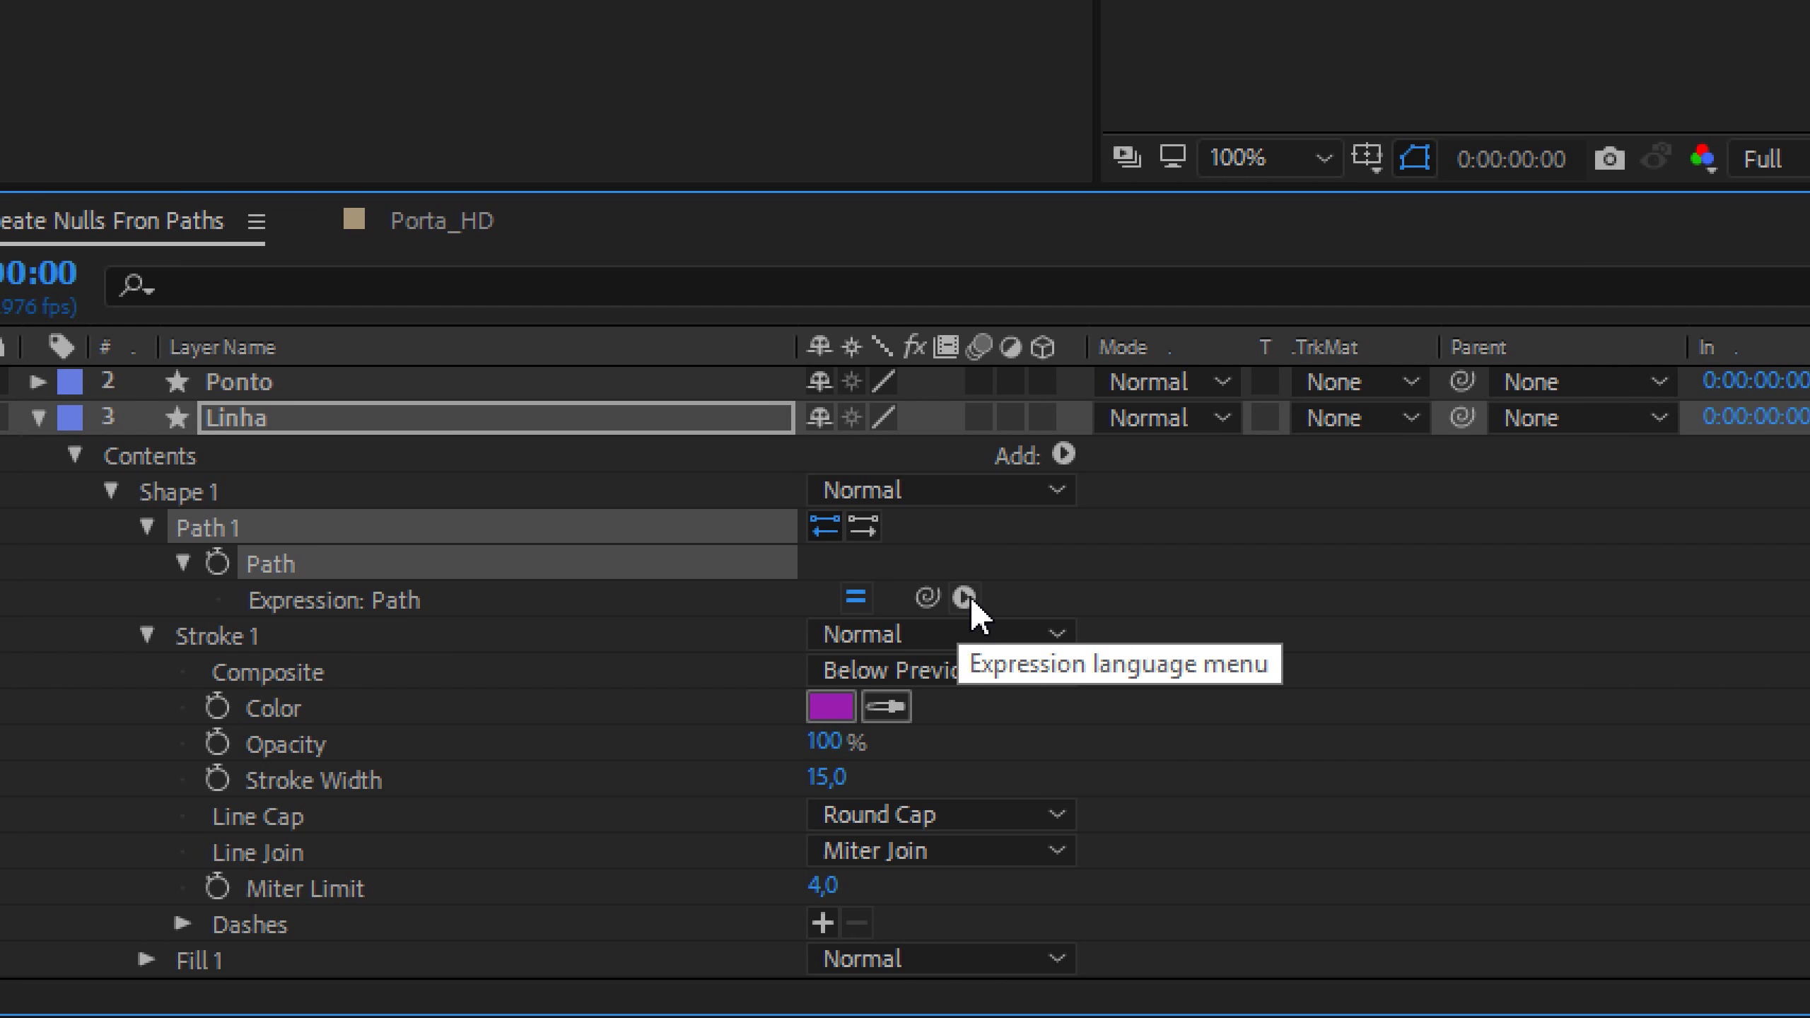
{"action": "left_click", "coordinate": [965, 598]}
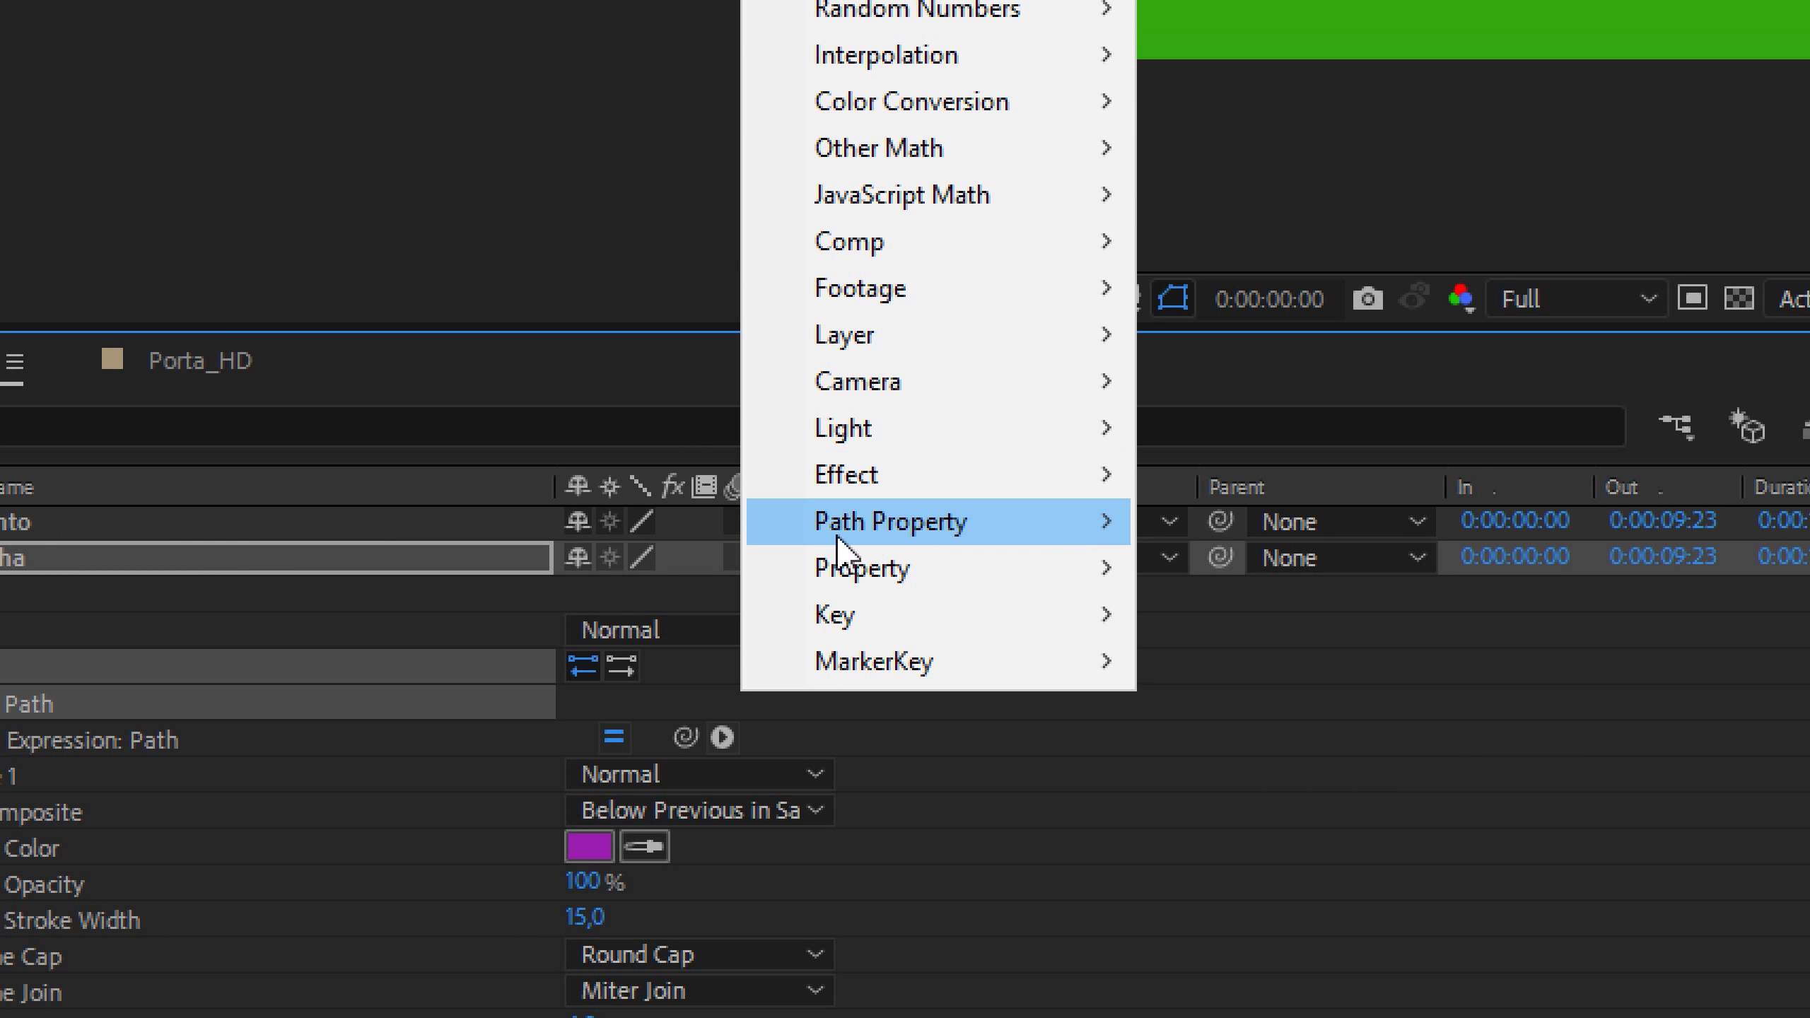
{"action": "mouse_move", "coordinate": [966, 541]}
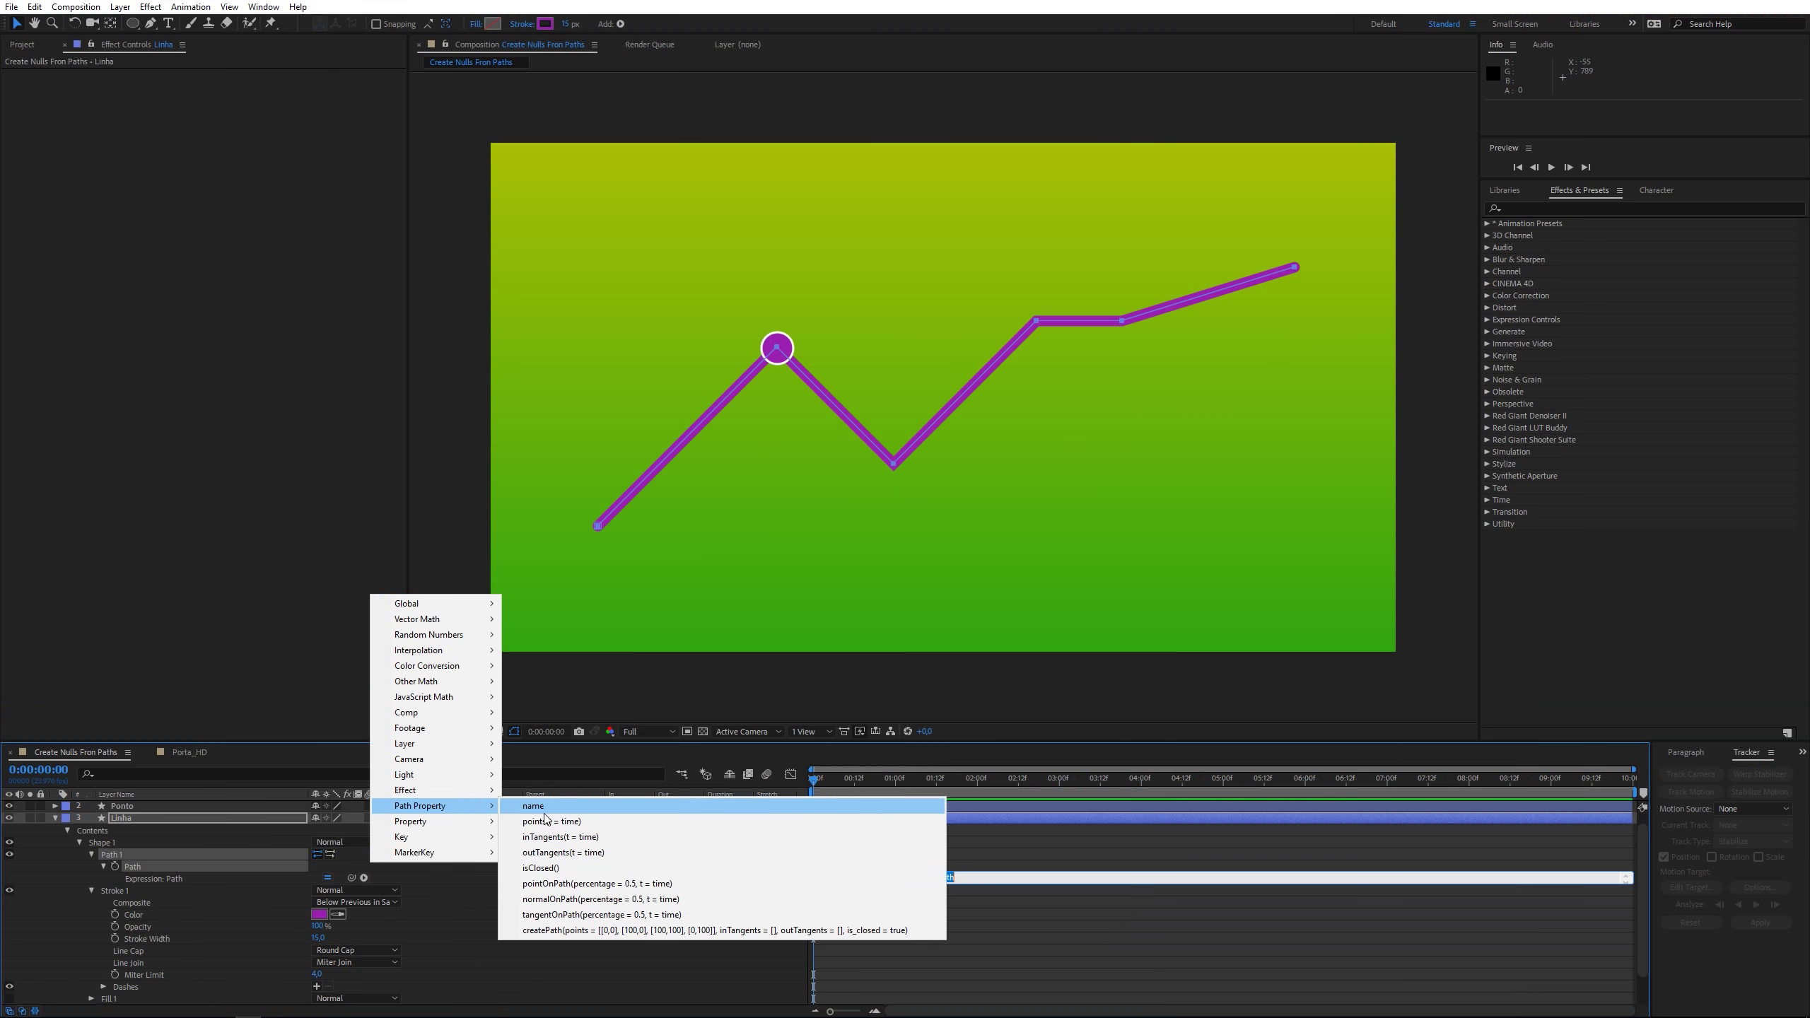
{"action": "left_click", "coordinate": [84, 884]}
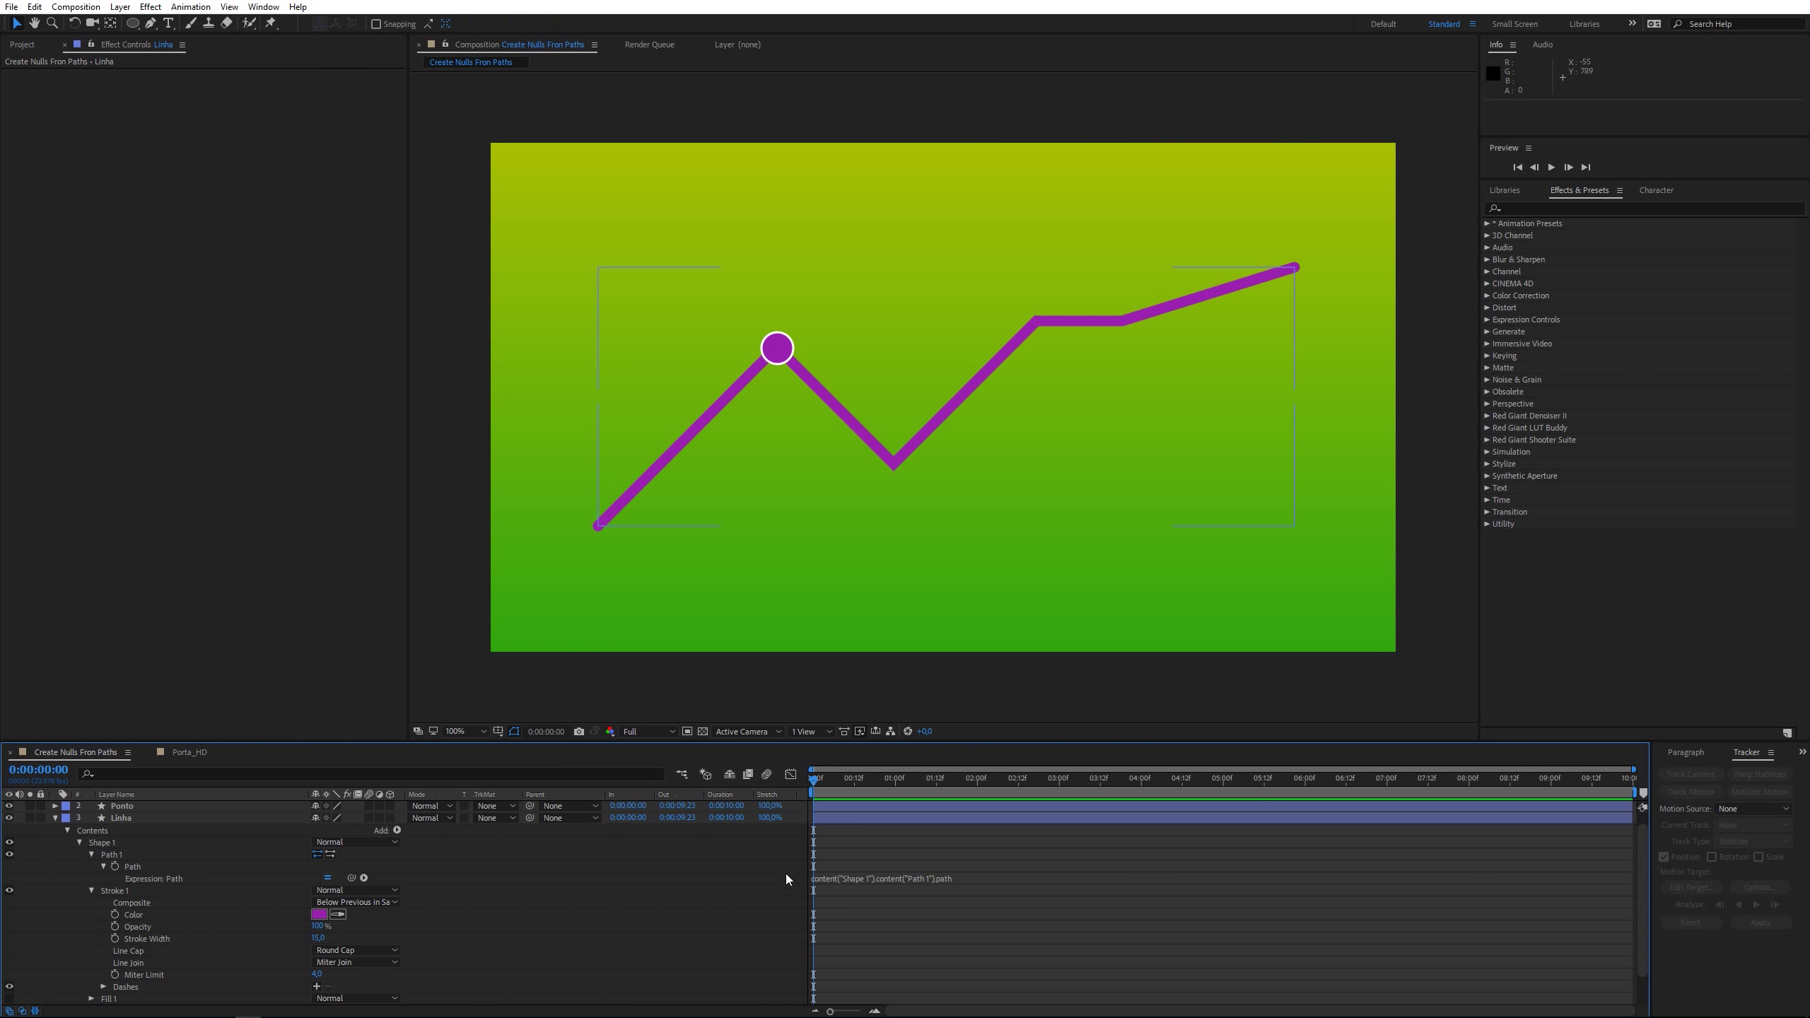
{"action": "left_click", "coordinate": [841, 879]}
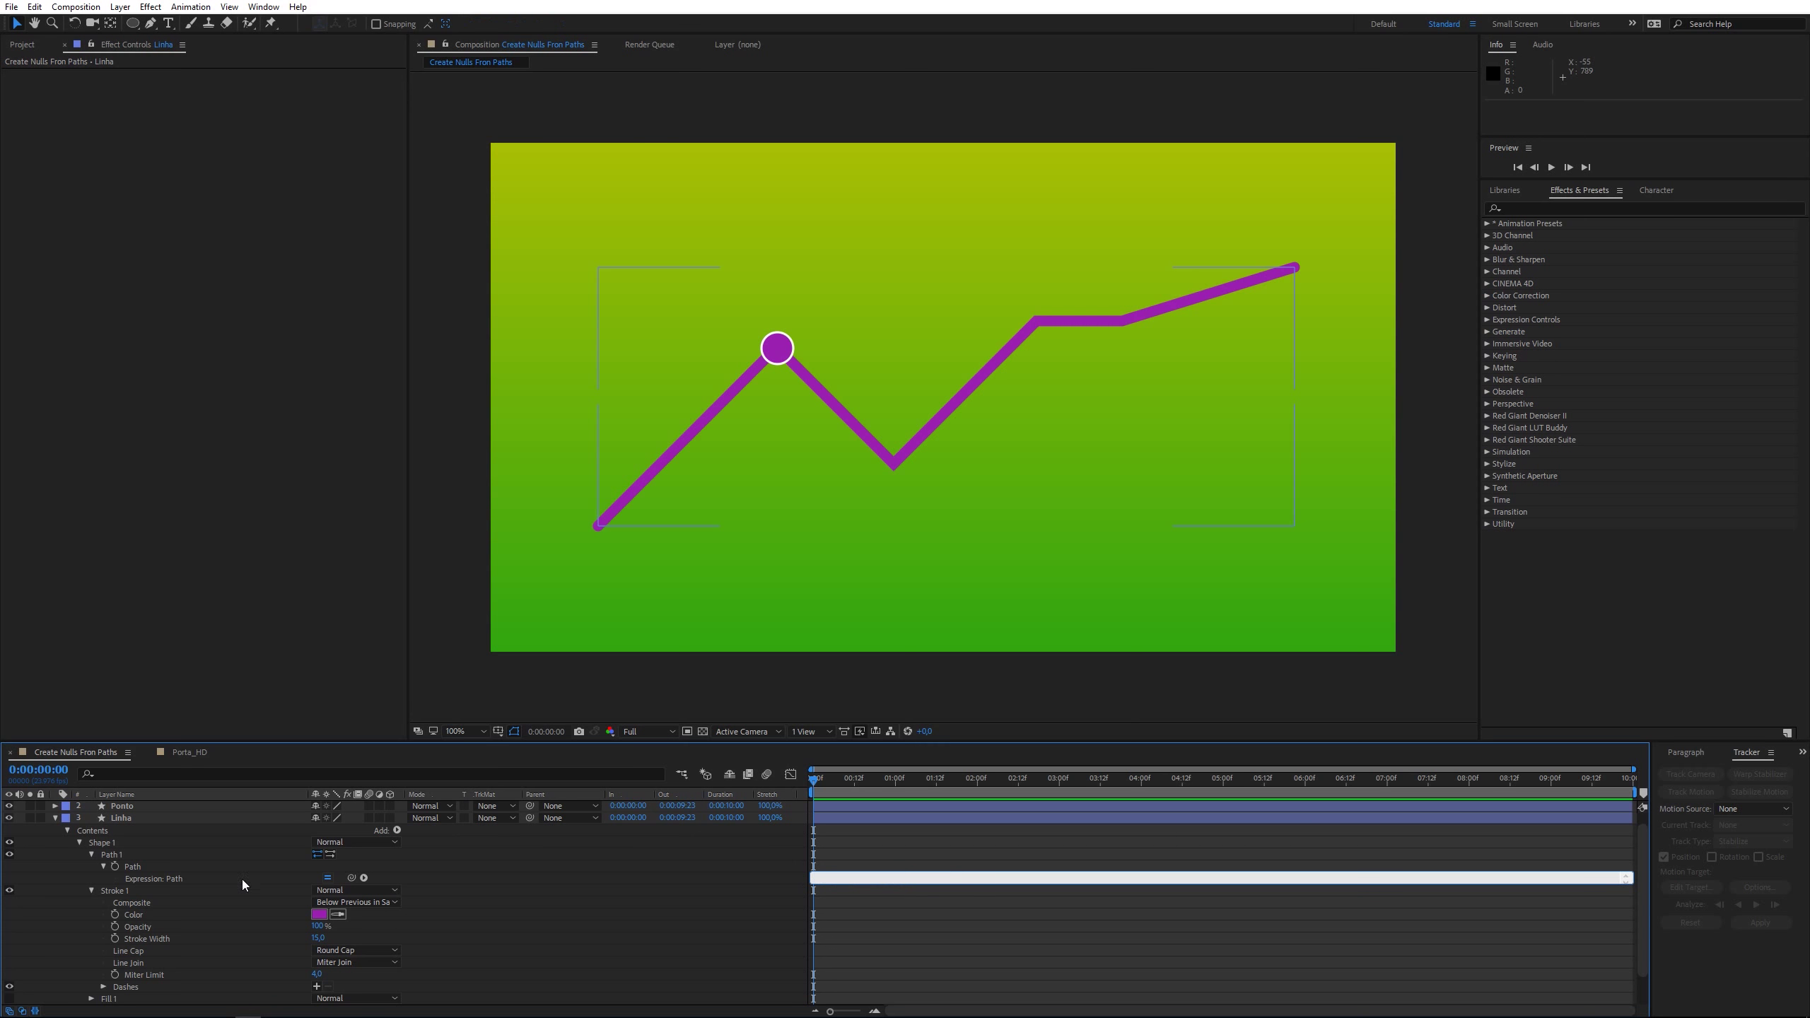
{"action": "left_click", "coordinate": [79, 874]}
{"action": "left_click", "coordinate": [55, 818]}
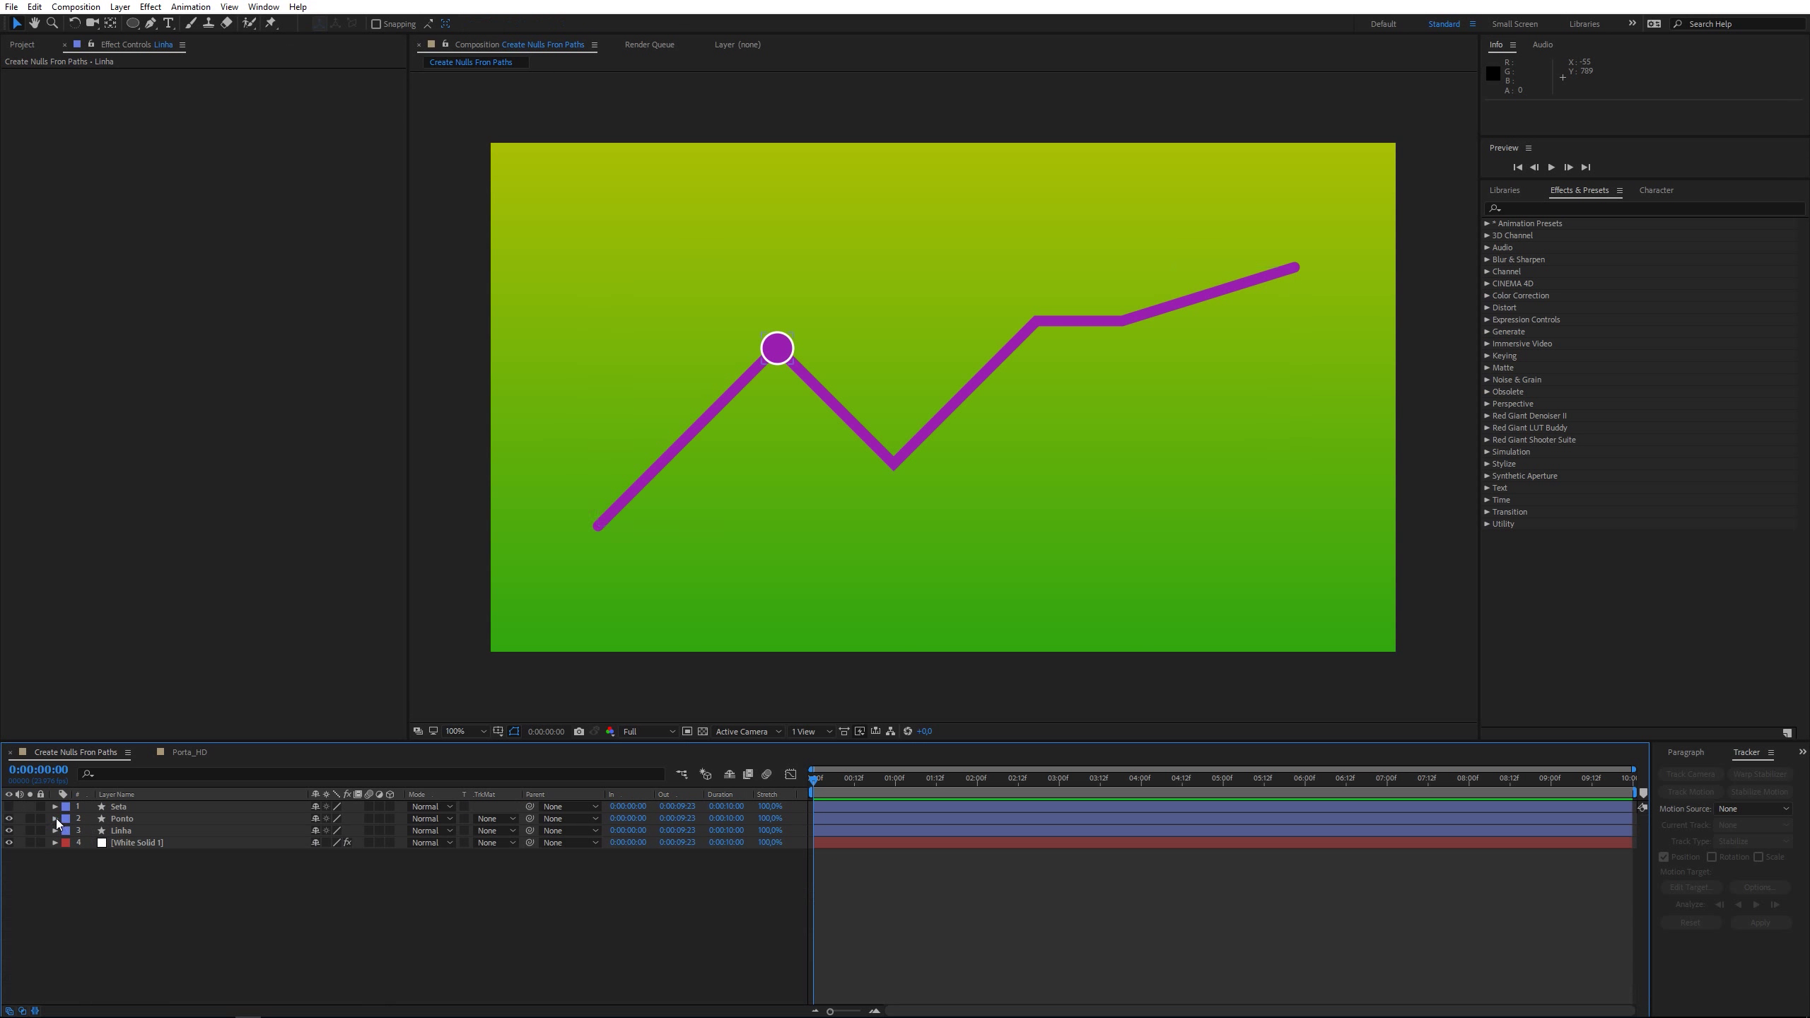
{"action": "key", "text": "F2"}
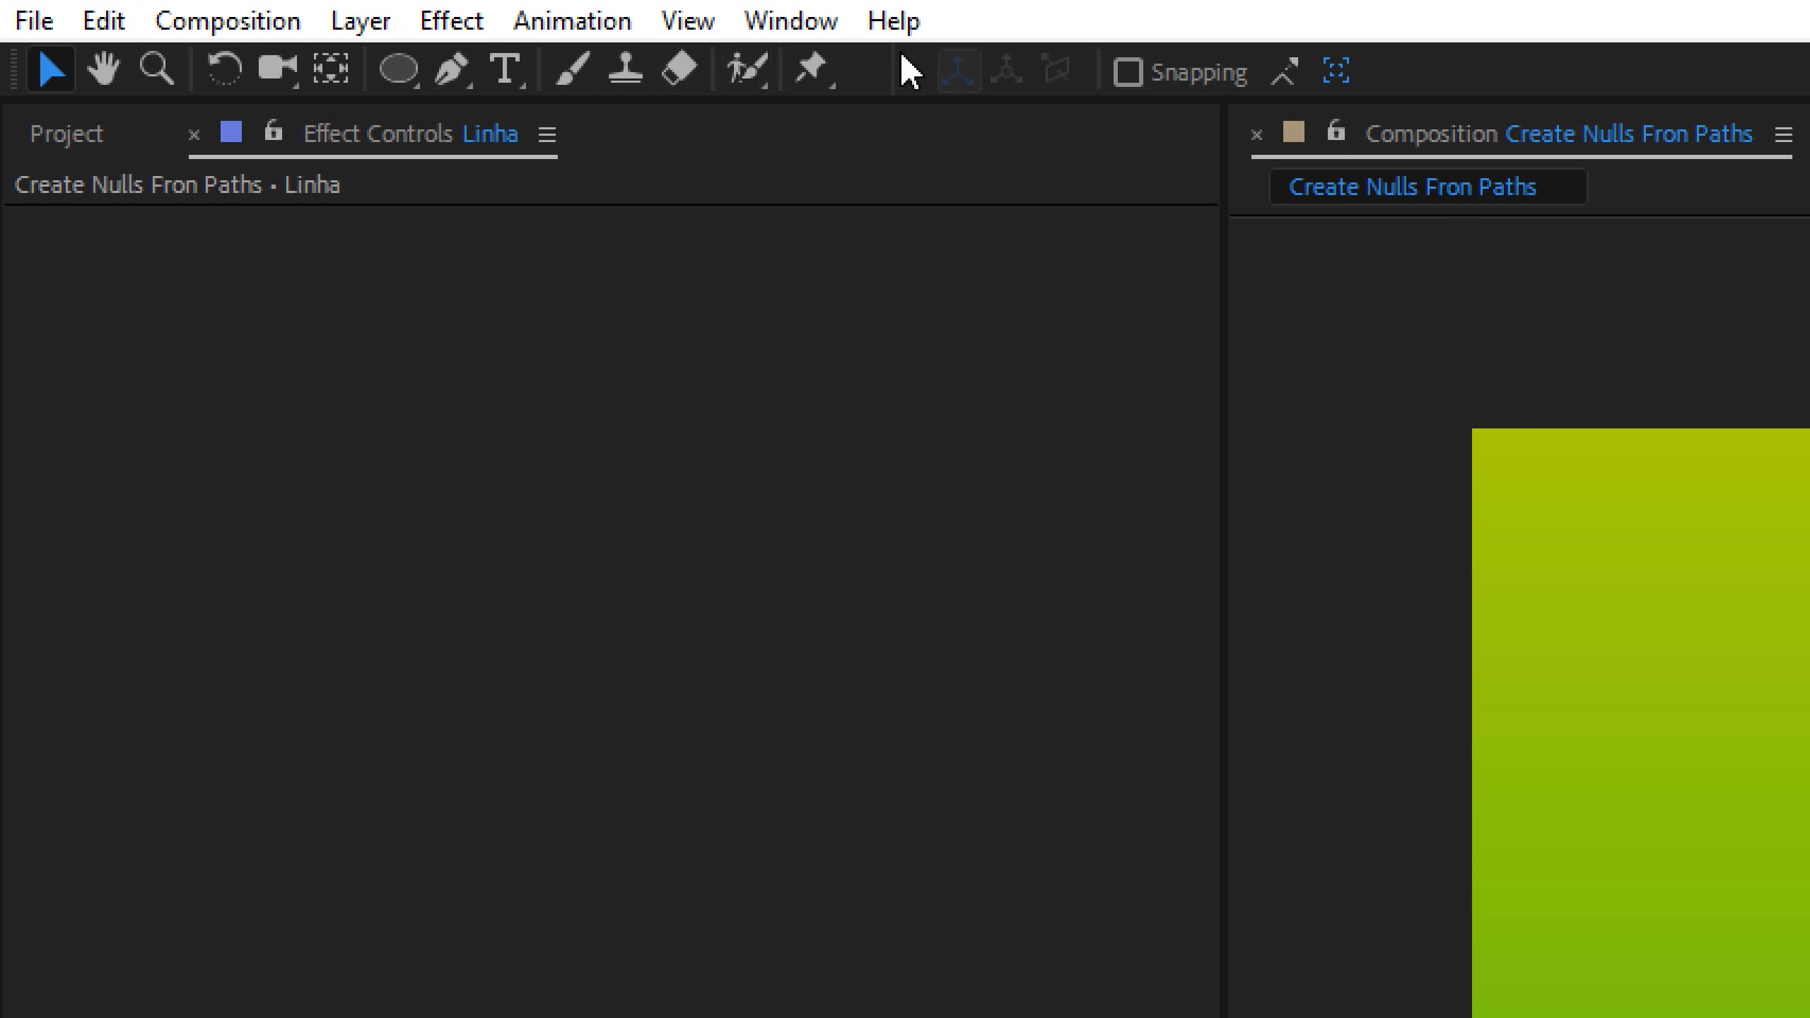
Step: Launch Create Nulls From Paths.jsx from the Window menu, enlarge its docked panel, and select Linha
{"action": "left_click", "coordinate": [263, 7]}
{"action": "scroll", "coordinate": [530, 899], "scroll_direction": "down", "scroll_amount": 10}
{"action": "scroll", "coordinate": [521, 926], "scroll_direction": "down", "scroll_amount": 3}
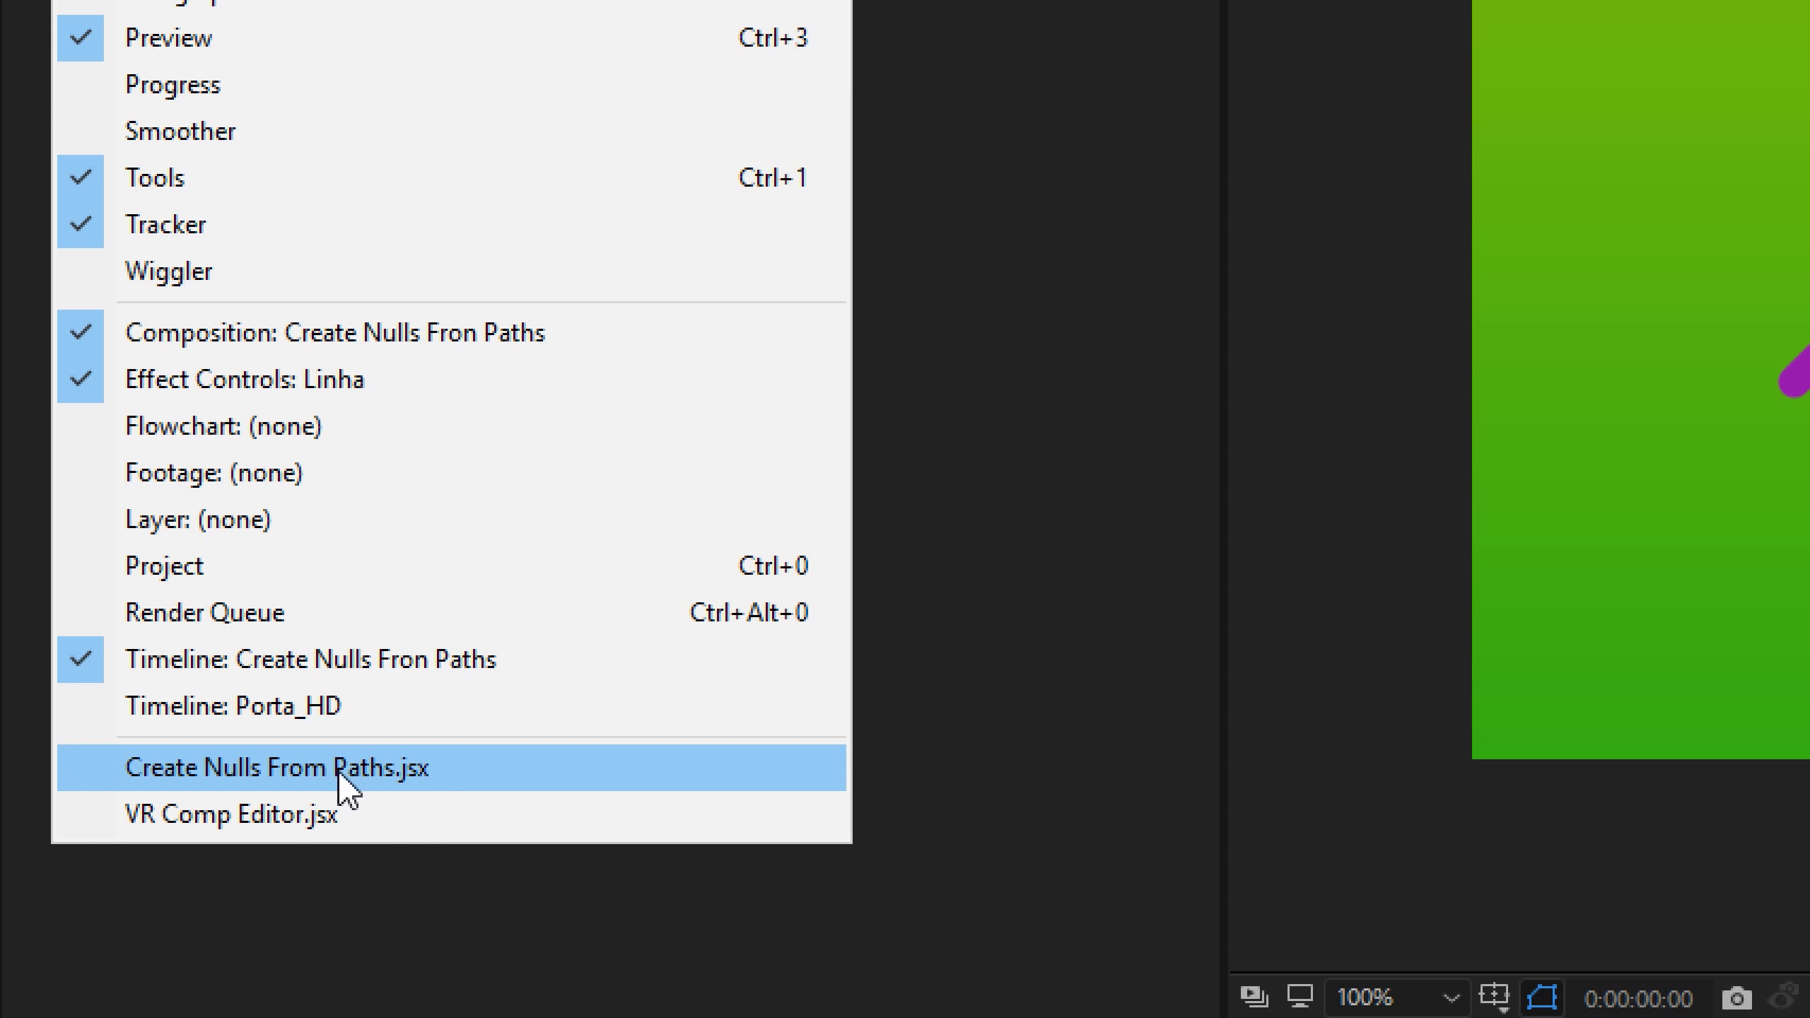
{"action": "left_click", "coordinate": [279, 768]}
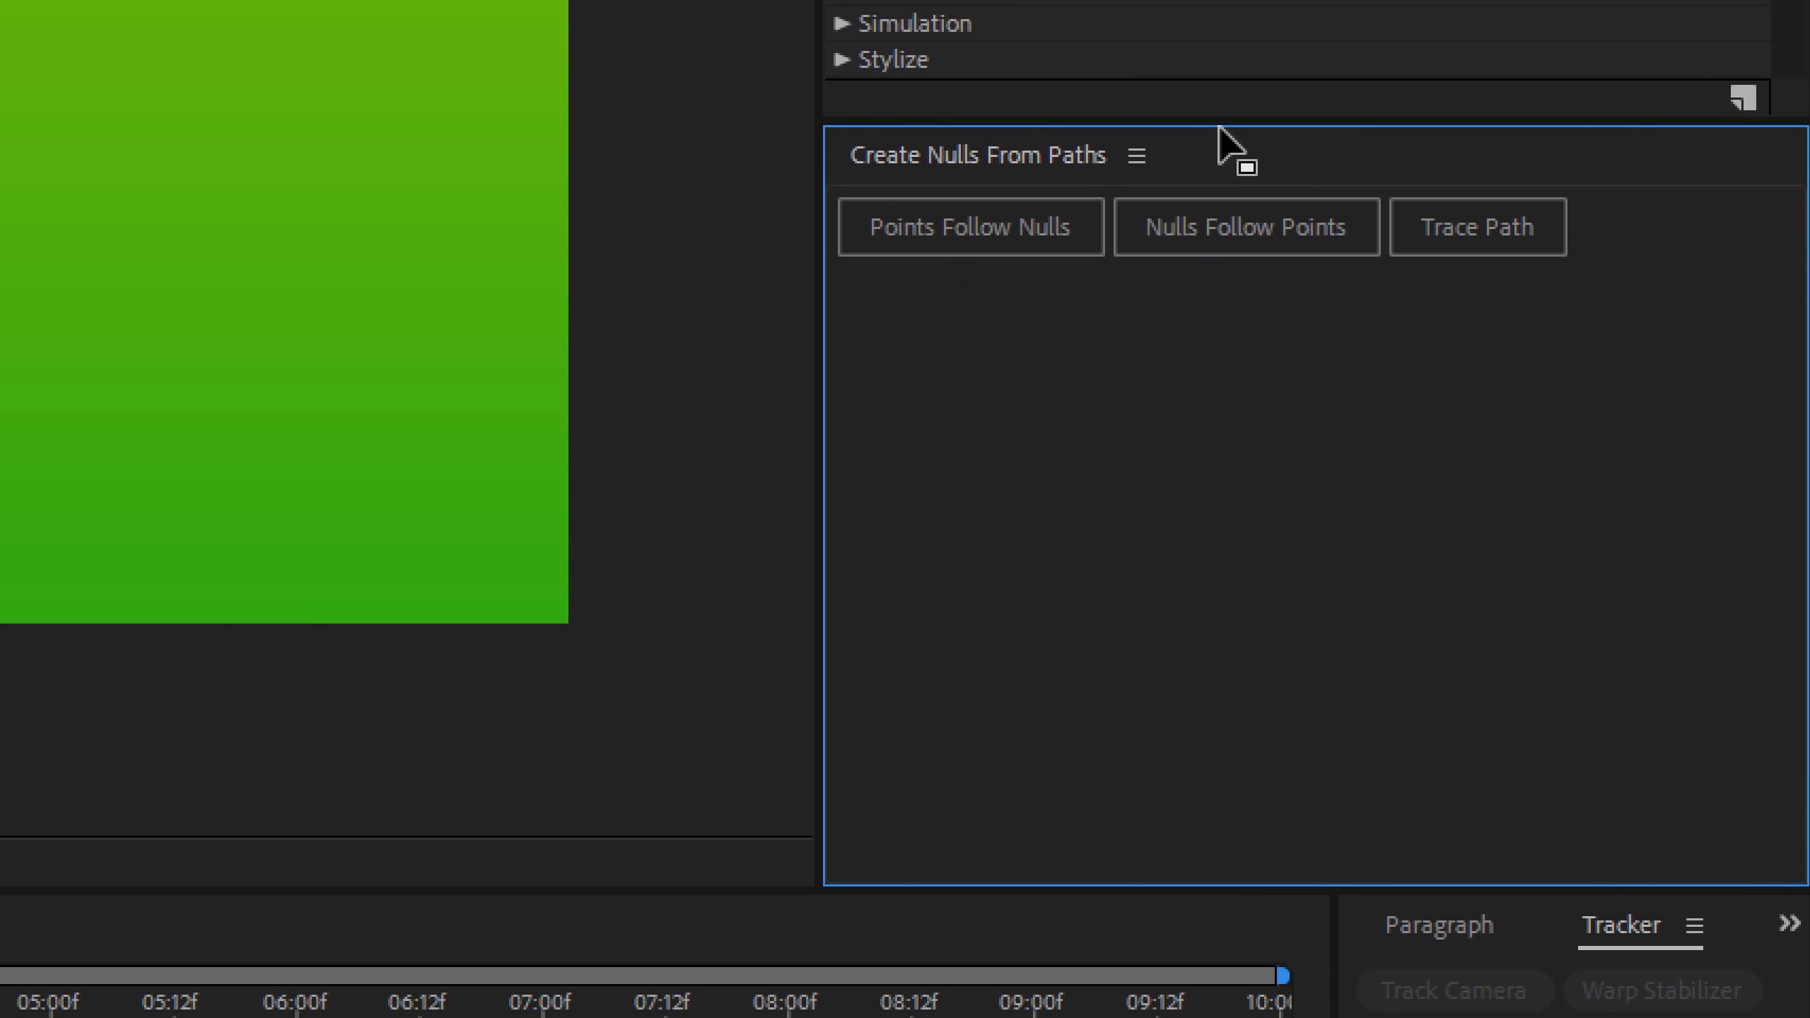
{"action": "left_click_drag", "start_coordinate": [1219, 121], "coordinate": [1230, 699]}
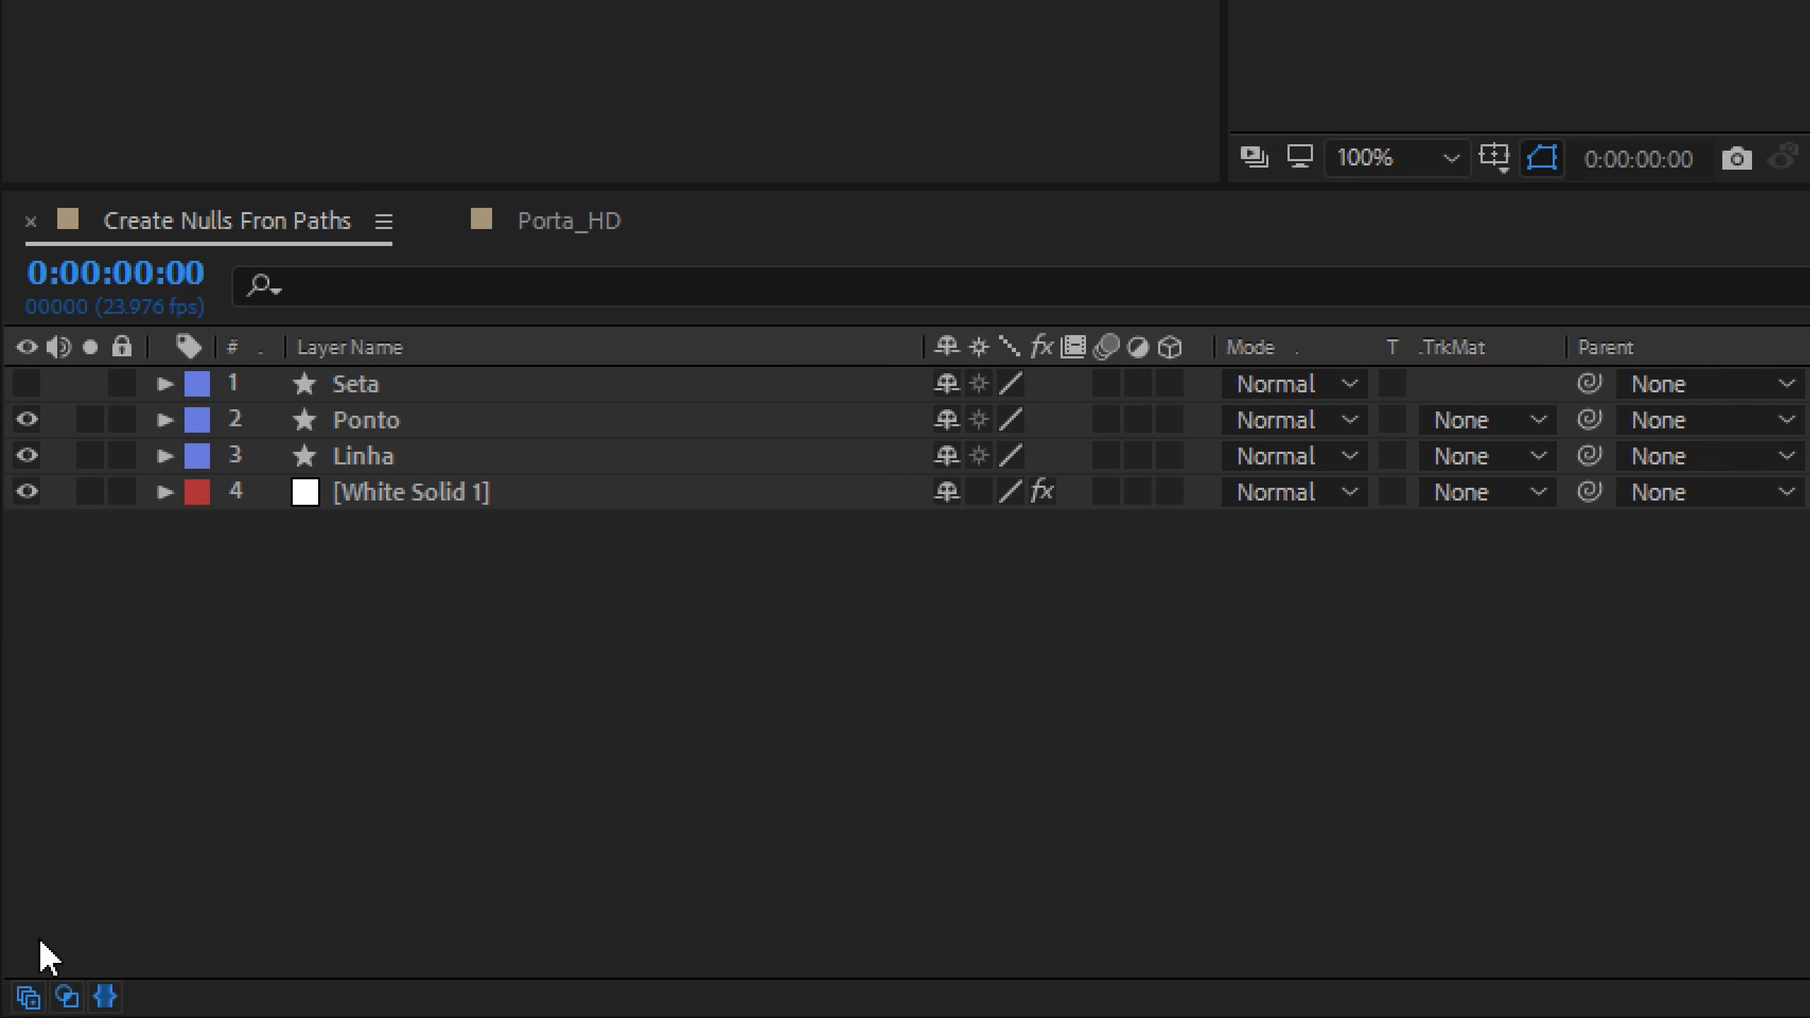
{"action": "left_click", "coordinate": [361, 458]}
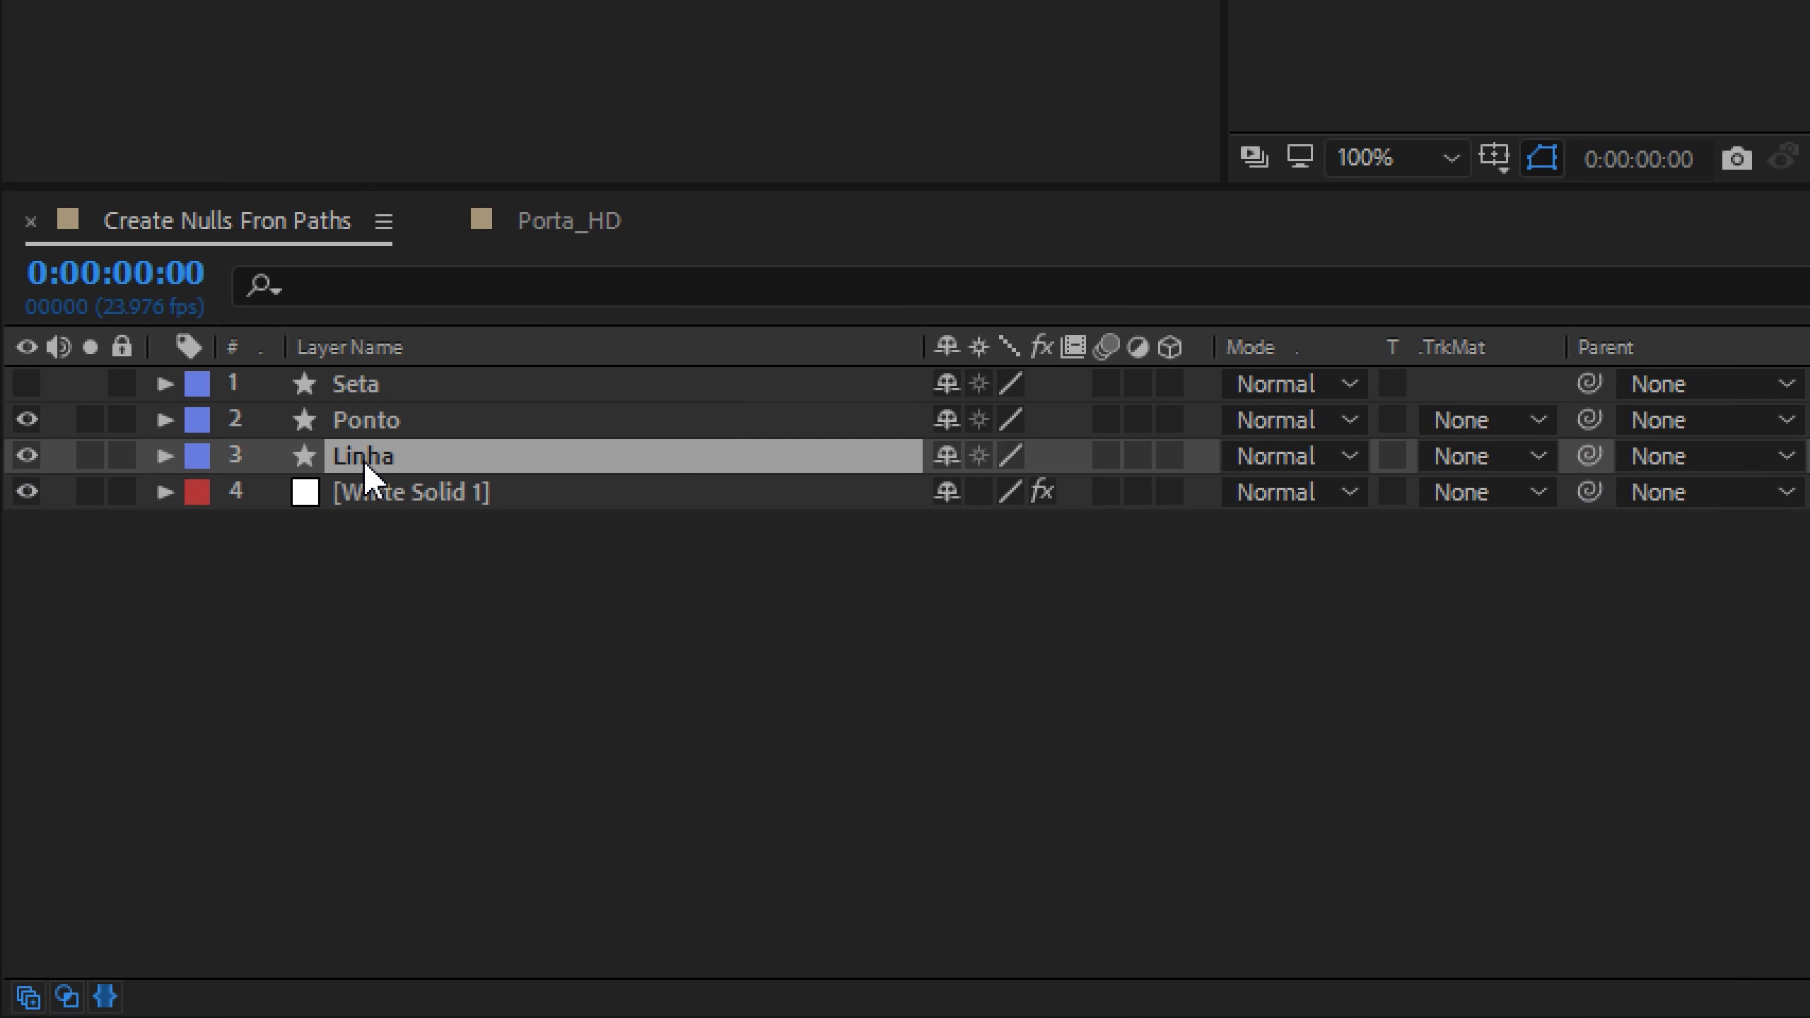
Step: Run Points Follow Nulls on Linha's Path to create six nulls, [1.1.0] through [1.1.5]
{"action": "left_click", "coordinate": [163, 457], "text": "ctrl"}
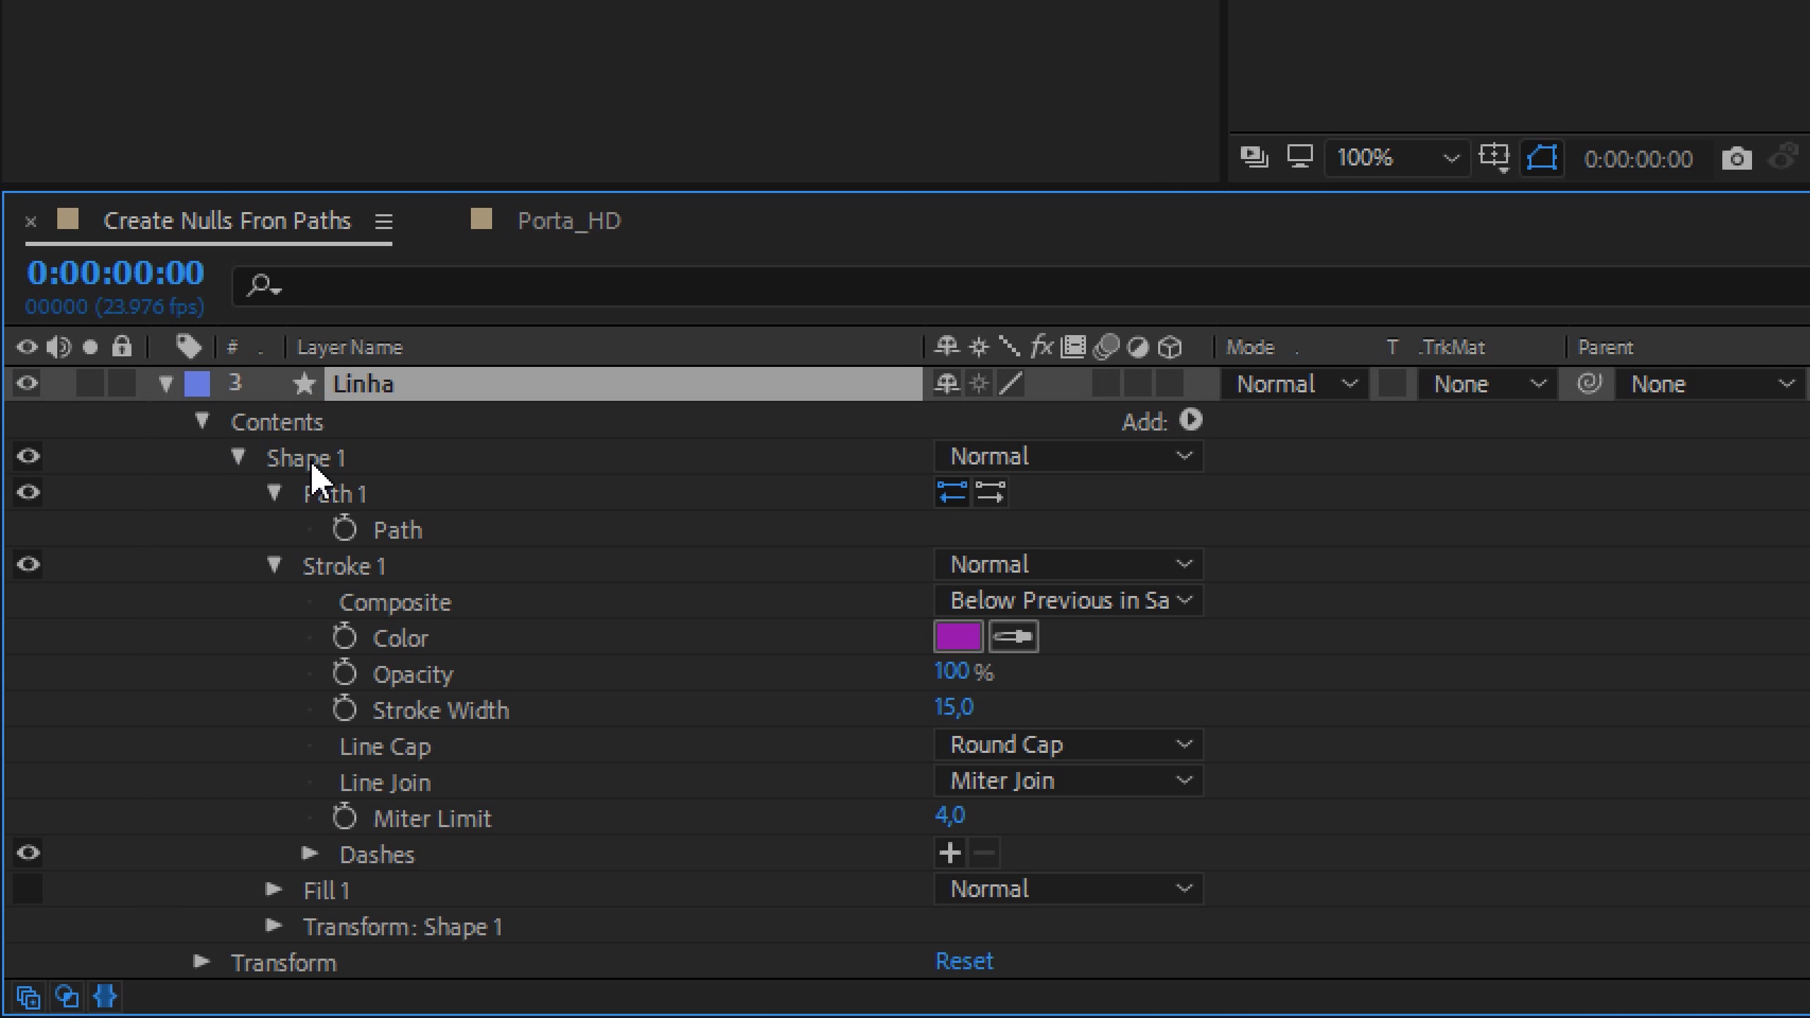
{"action": "left_click", "coordinate": [406, 527]}
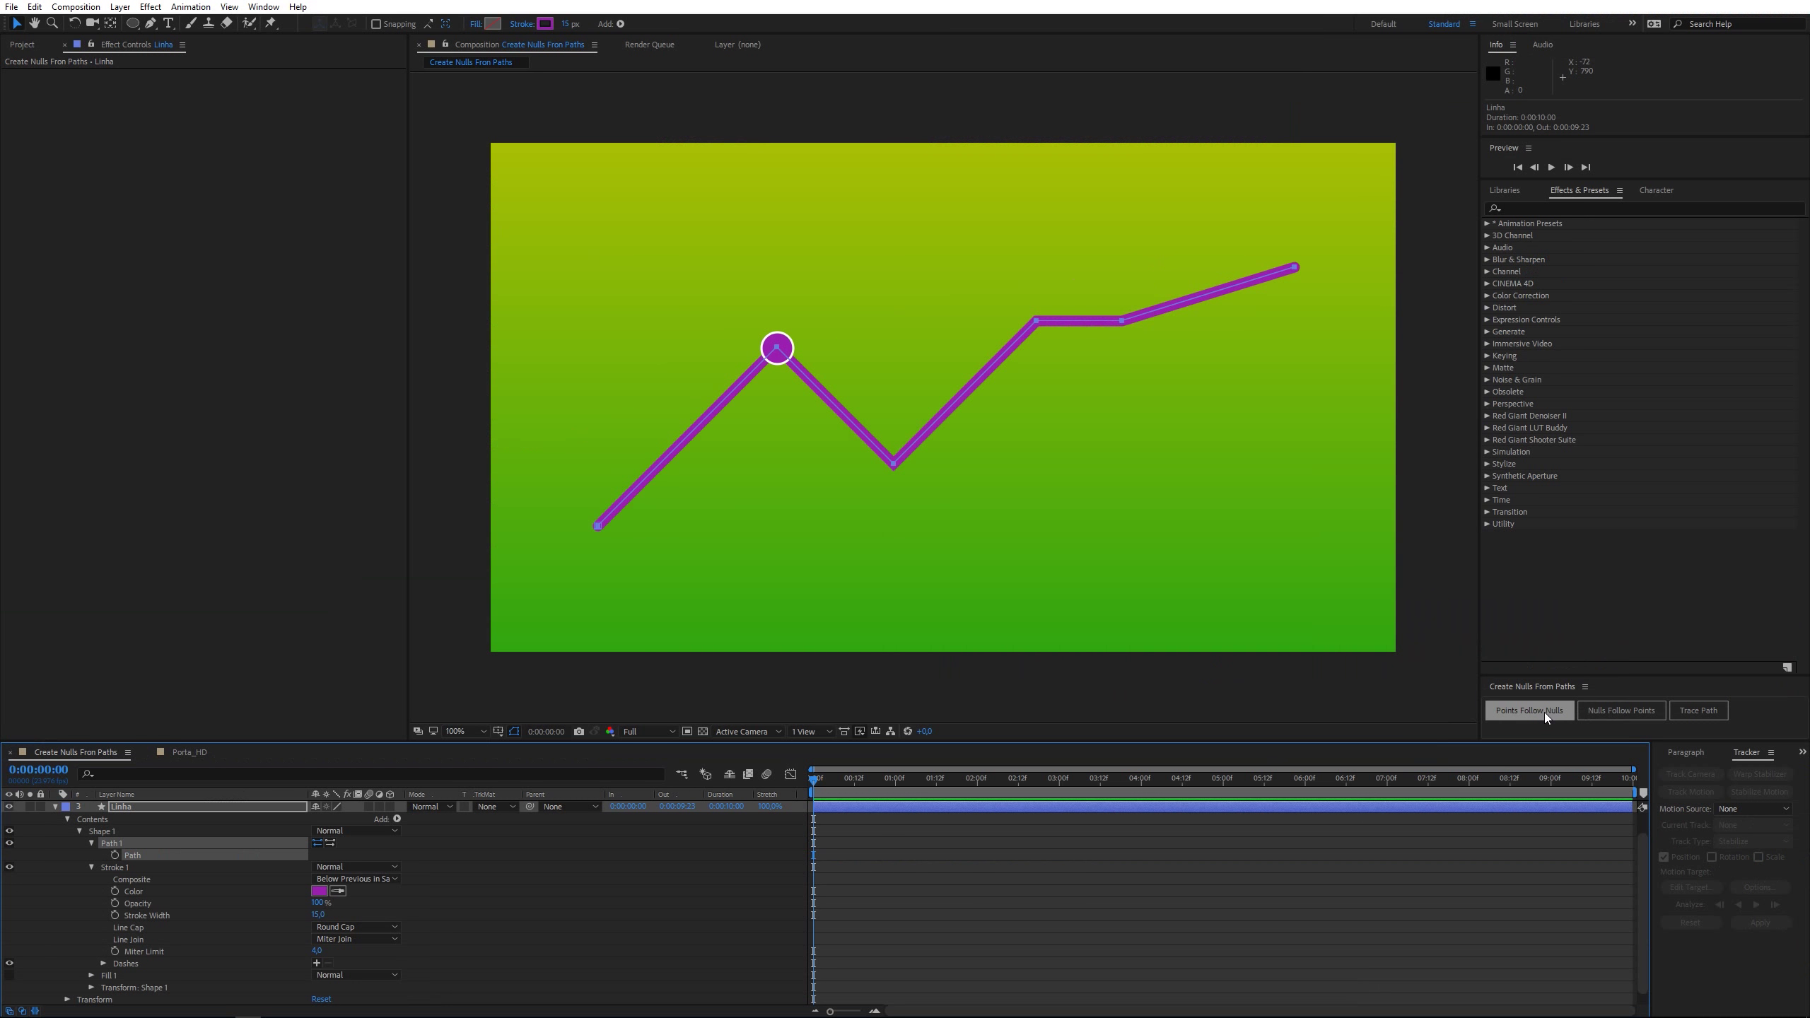
{"action": "left_click", "coordinate": [1544, 713]}
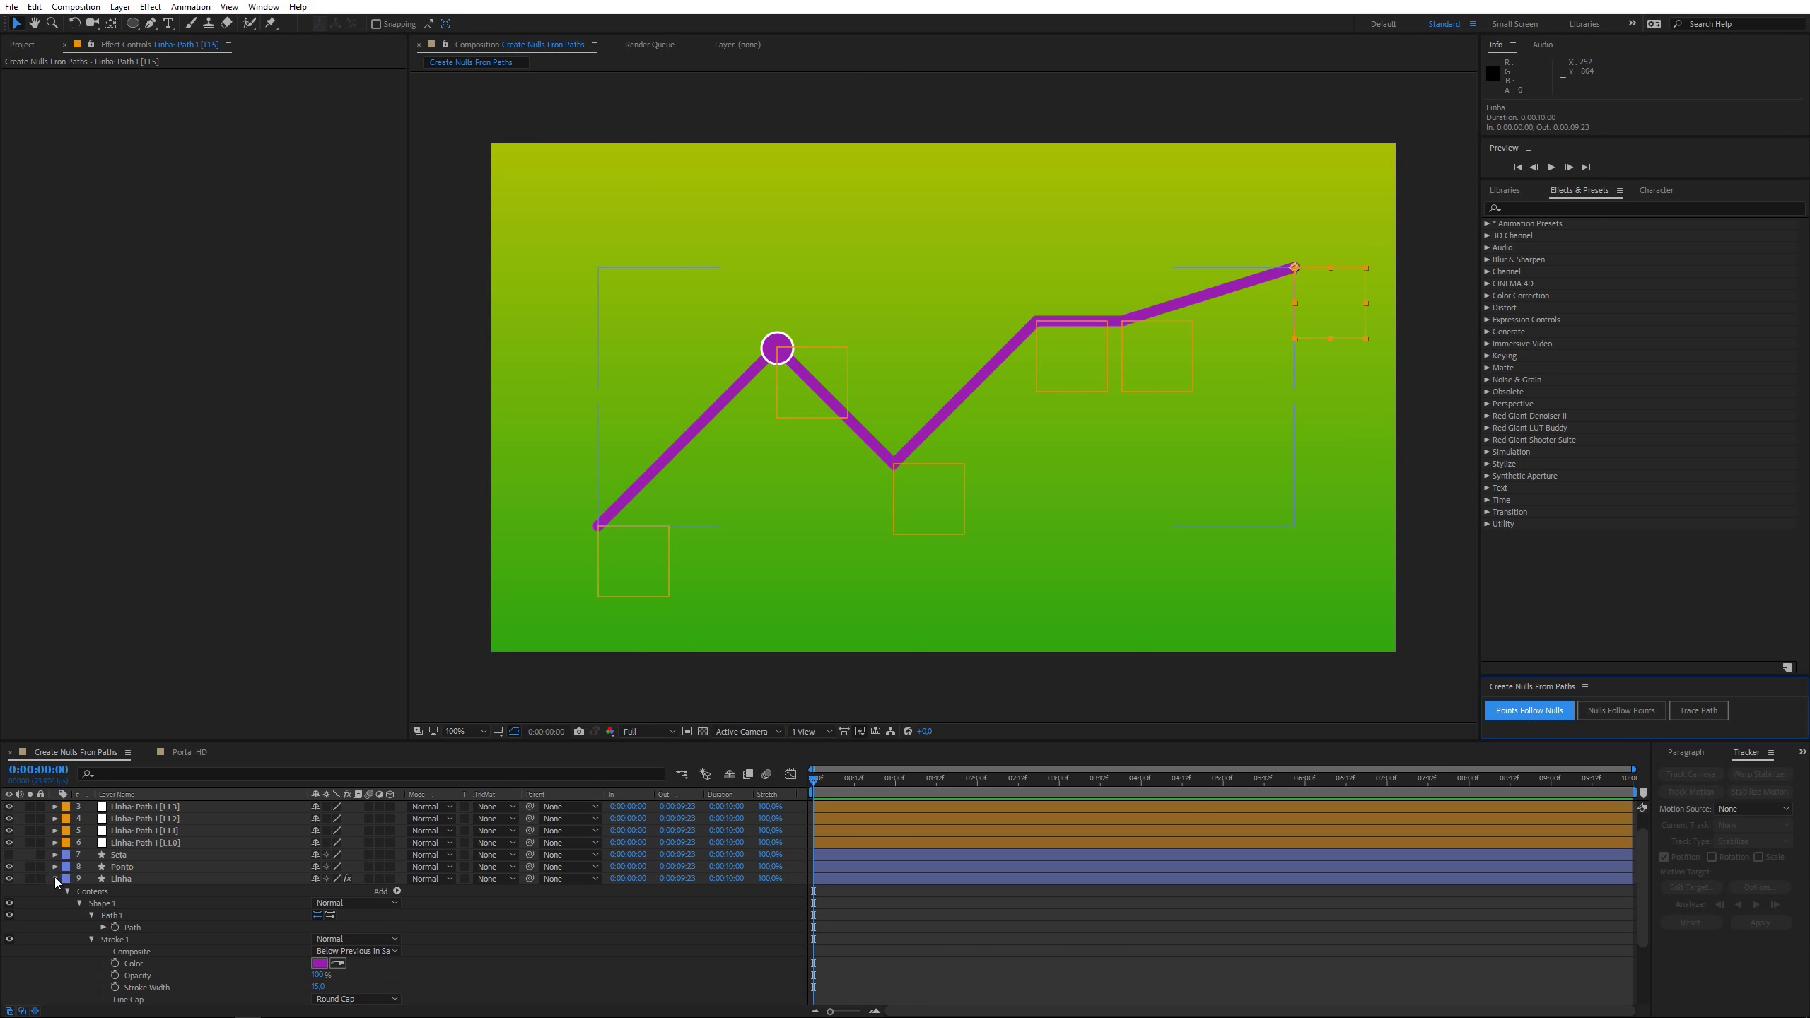
{"action": "left_click", "coordinate": [58, 882]}
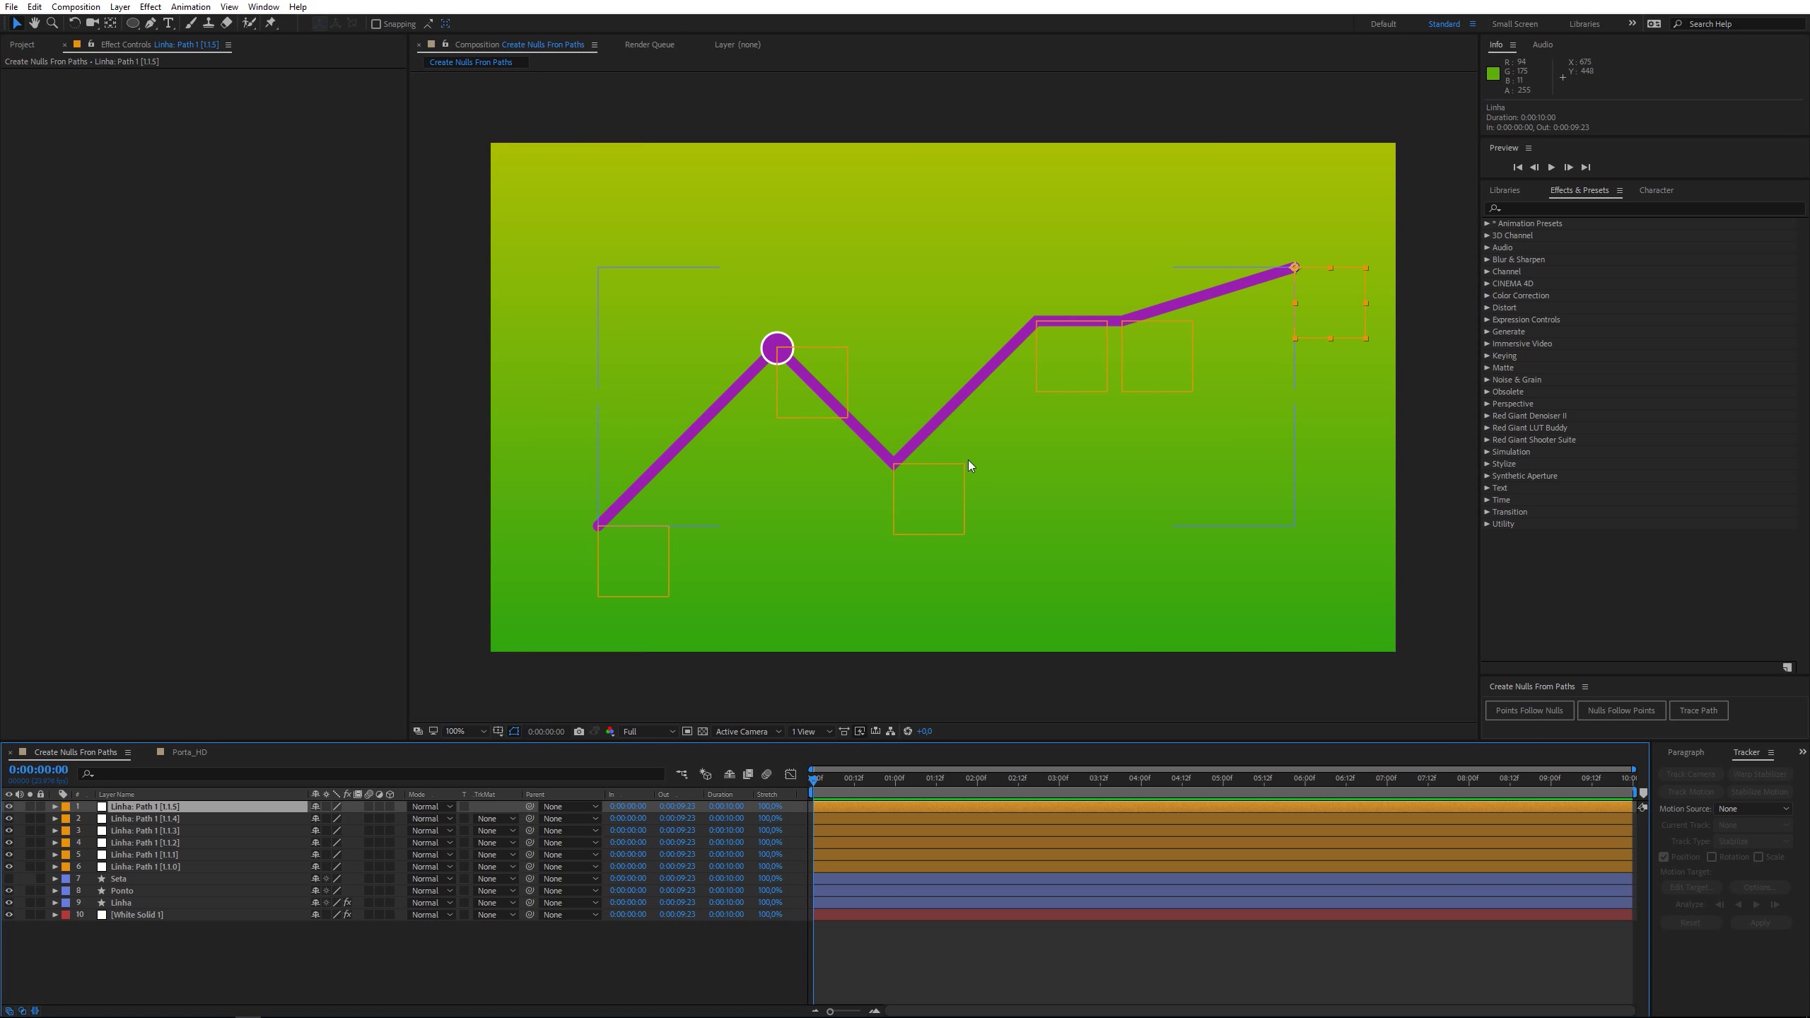
Step: Drag the nulls to move the line's low dip and right-hand vertices, undoing one peak nudge
{"action": "left_click_drag", "start_coordinate": [929, 505], "coordinate": [897, 513]}
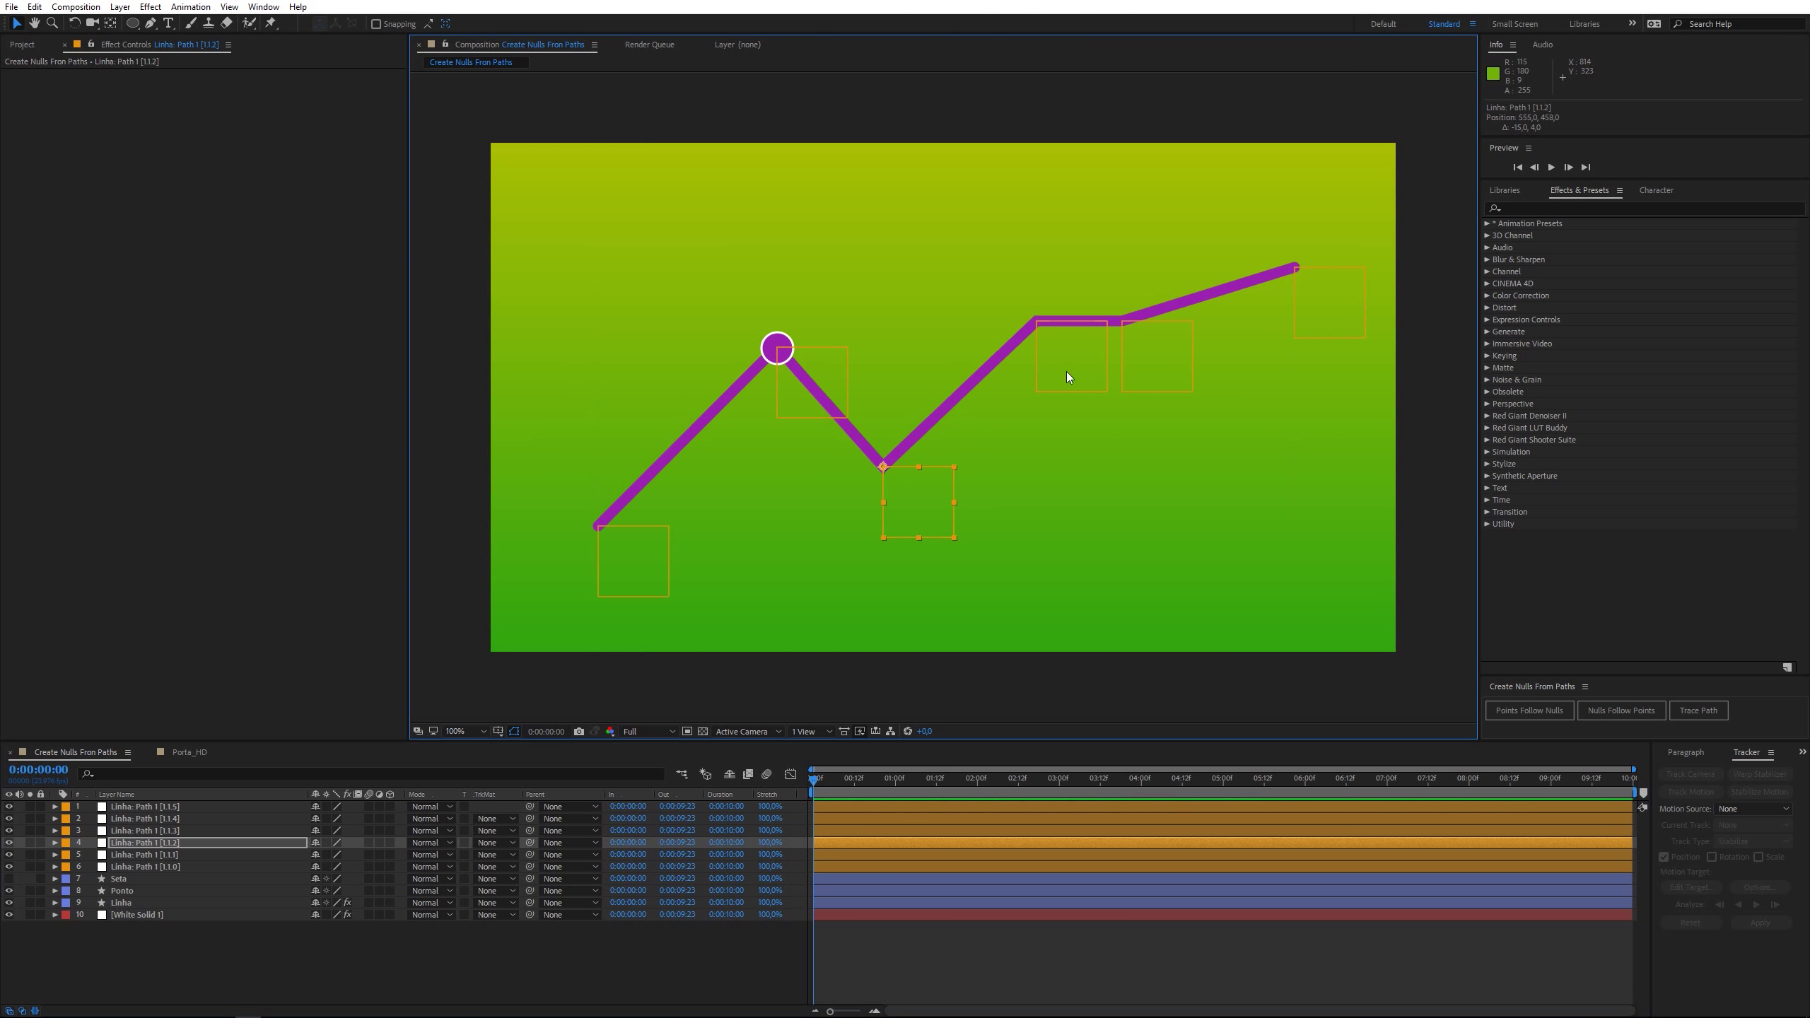
{"action": "left_click_drag", "start_coordinate": [1071, 376], "coordinate": [1036, 375]}
{"action": "left_click_drag", "start_coordinate": [1155, 358], "coordinate": [1154, 379]}
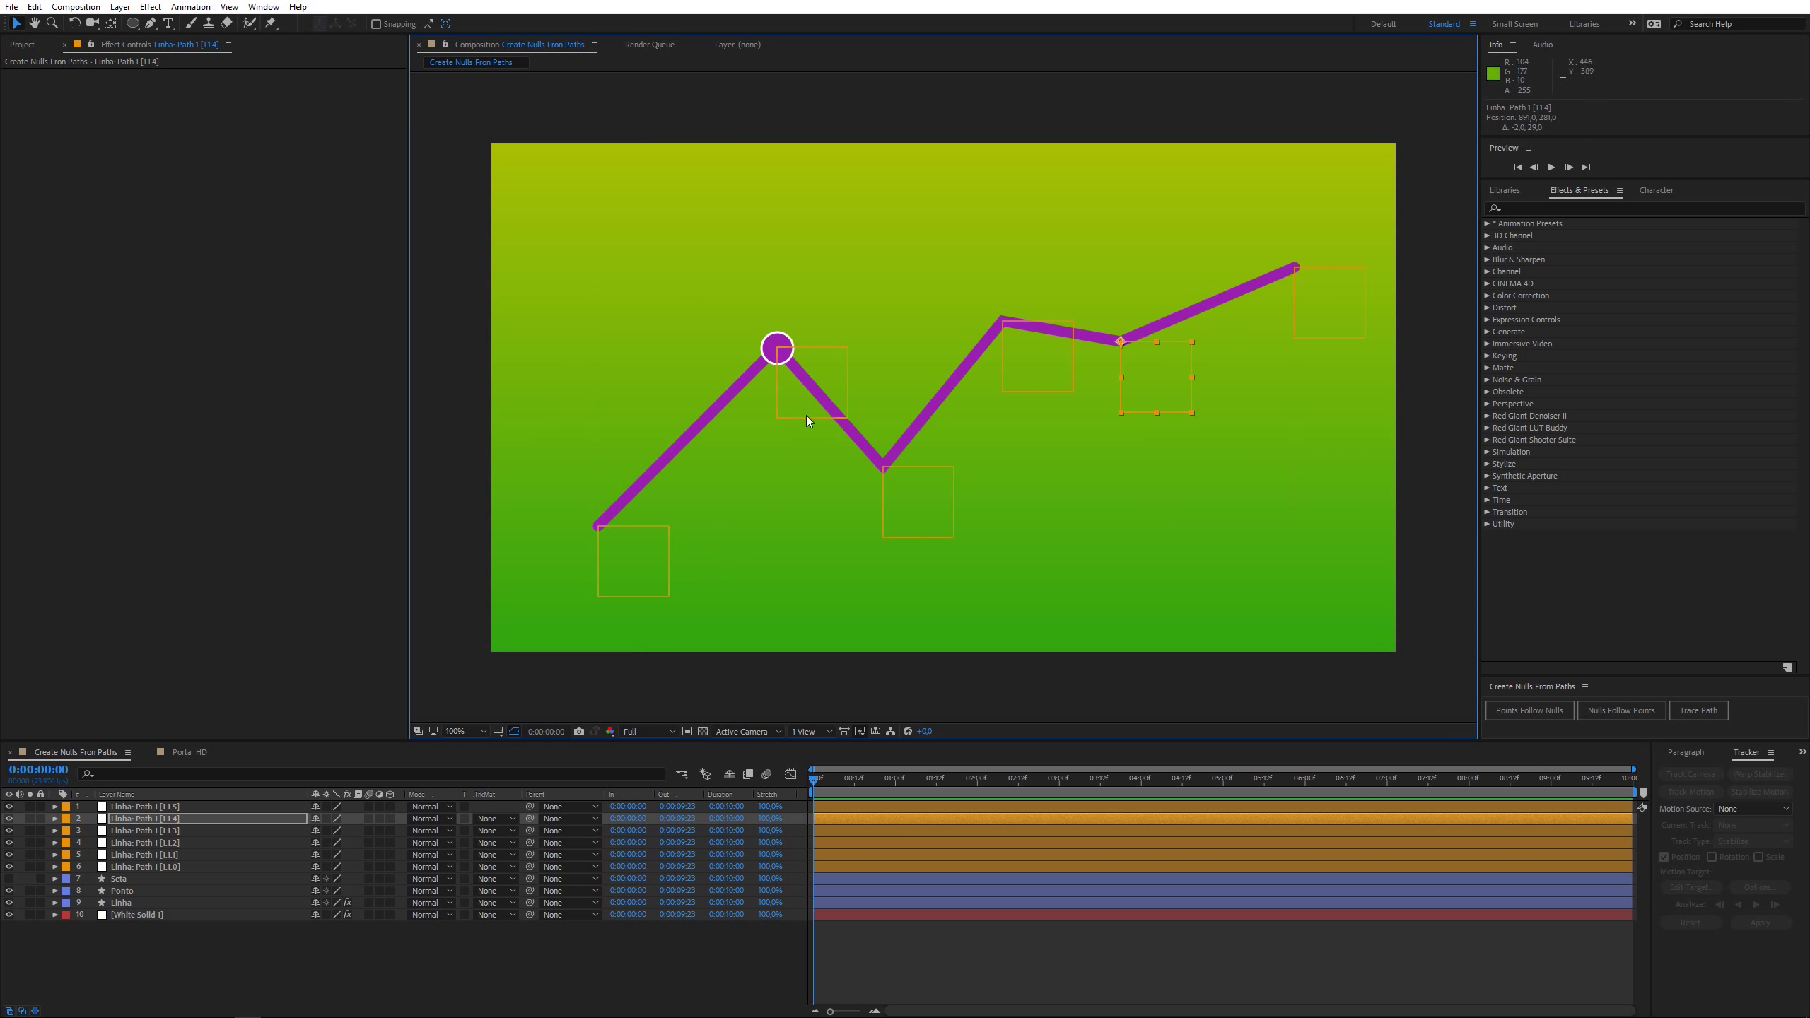
{"action": "left_click_drag", "start_coordinate": [808, 421], "coordinate": [805, 424]}
{"action": "key", "text": "ctrl+z"}
{"action": "left_click_drag", "start_coordinate": [1035, 373], "coordinate": [1048, 373]}
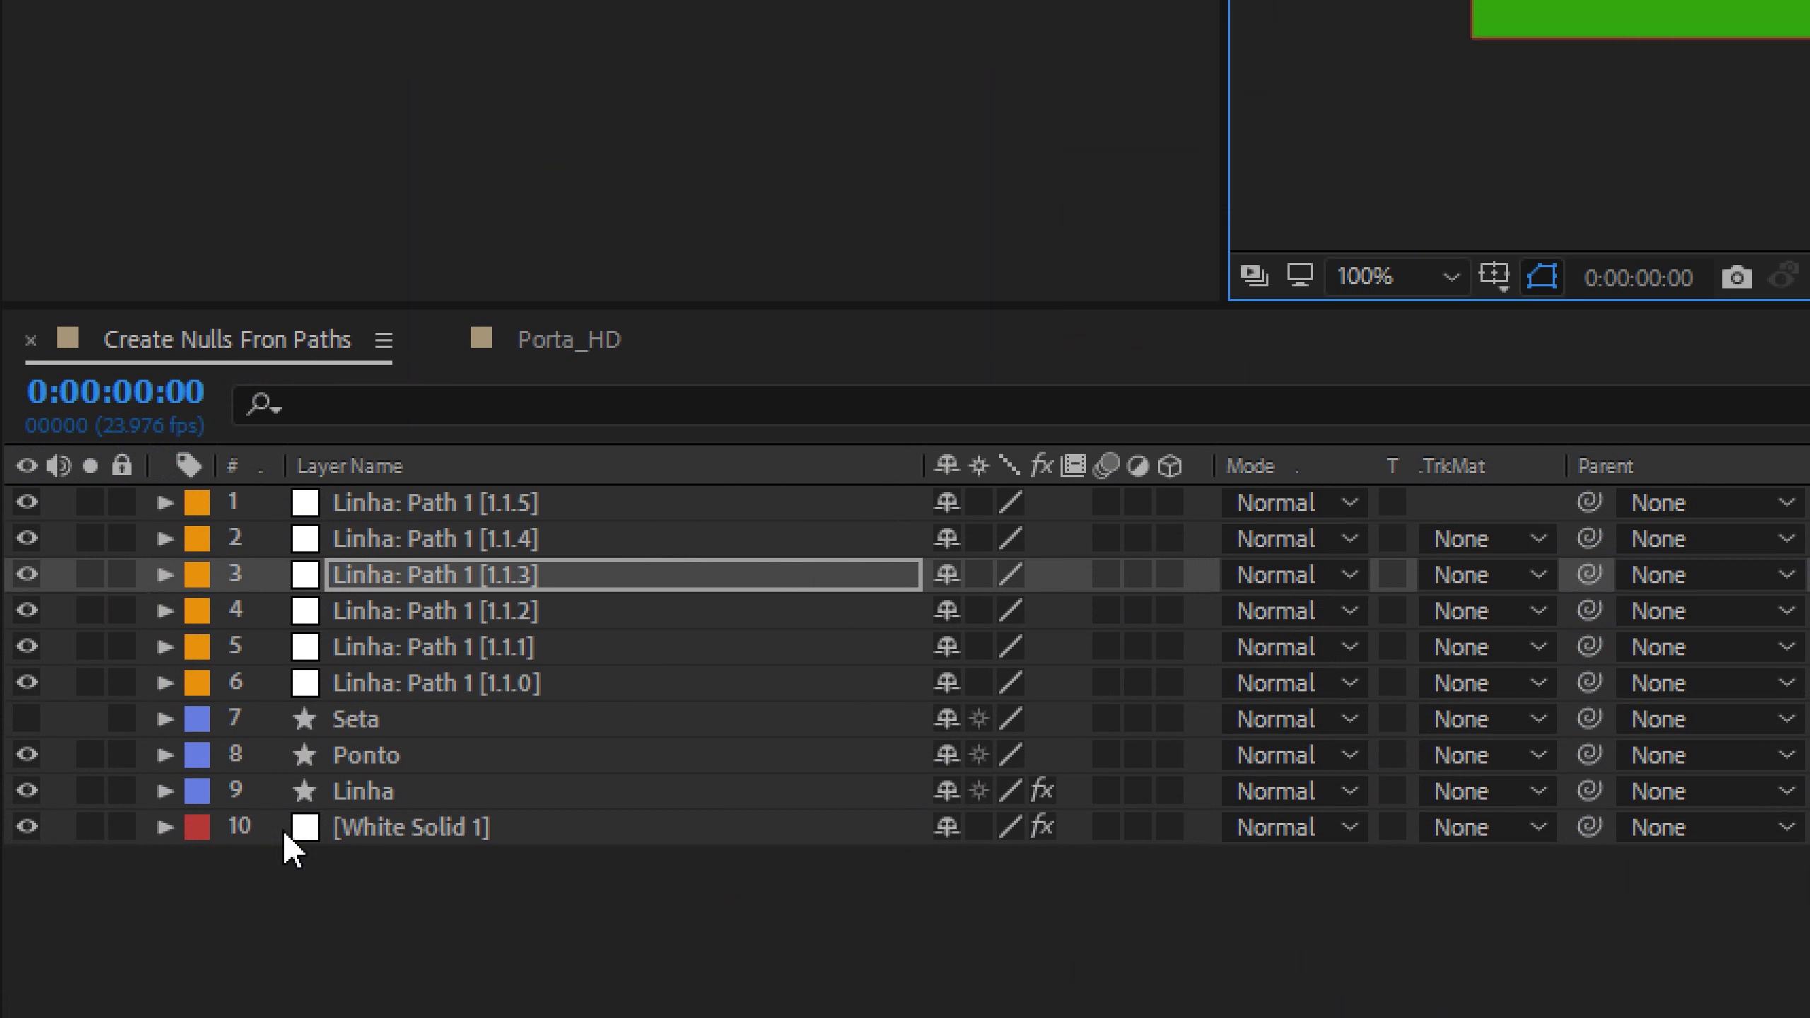
{"action": "left_click", "coordinate": [124, 903]}
{"action": "left_click", "coordinate": [161, 793]}
{"action": "scroll", "coordinate": [365, 704], "scroll_direction": "down", "scroll_amount": 5}
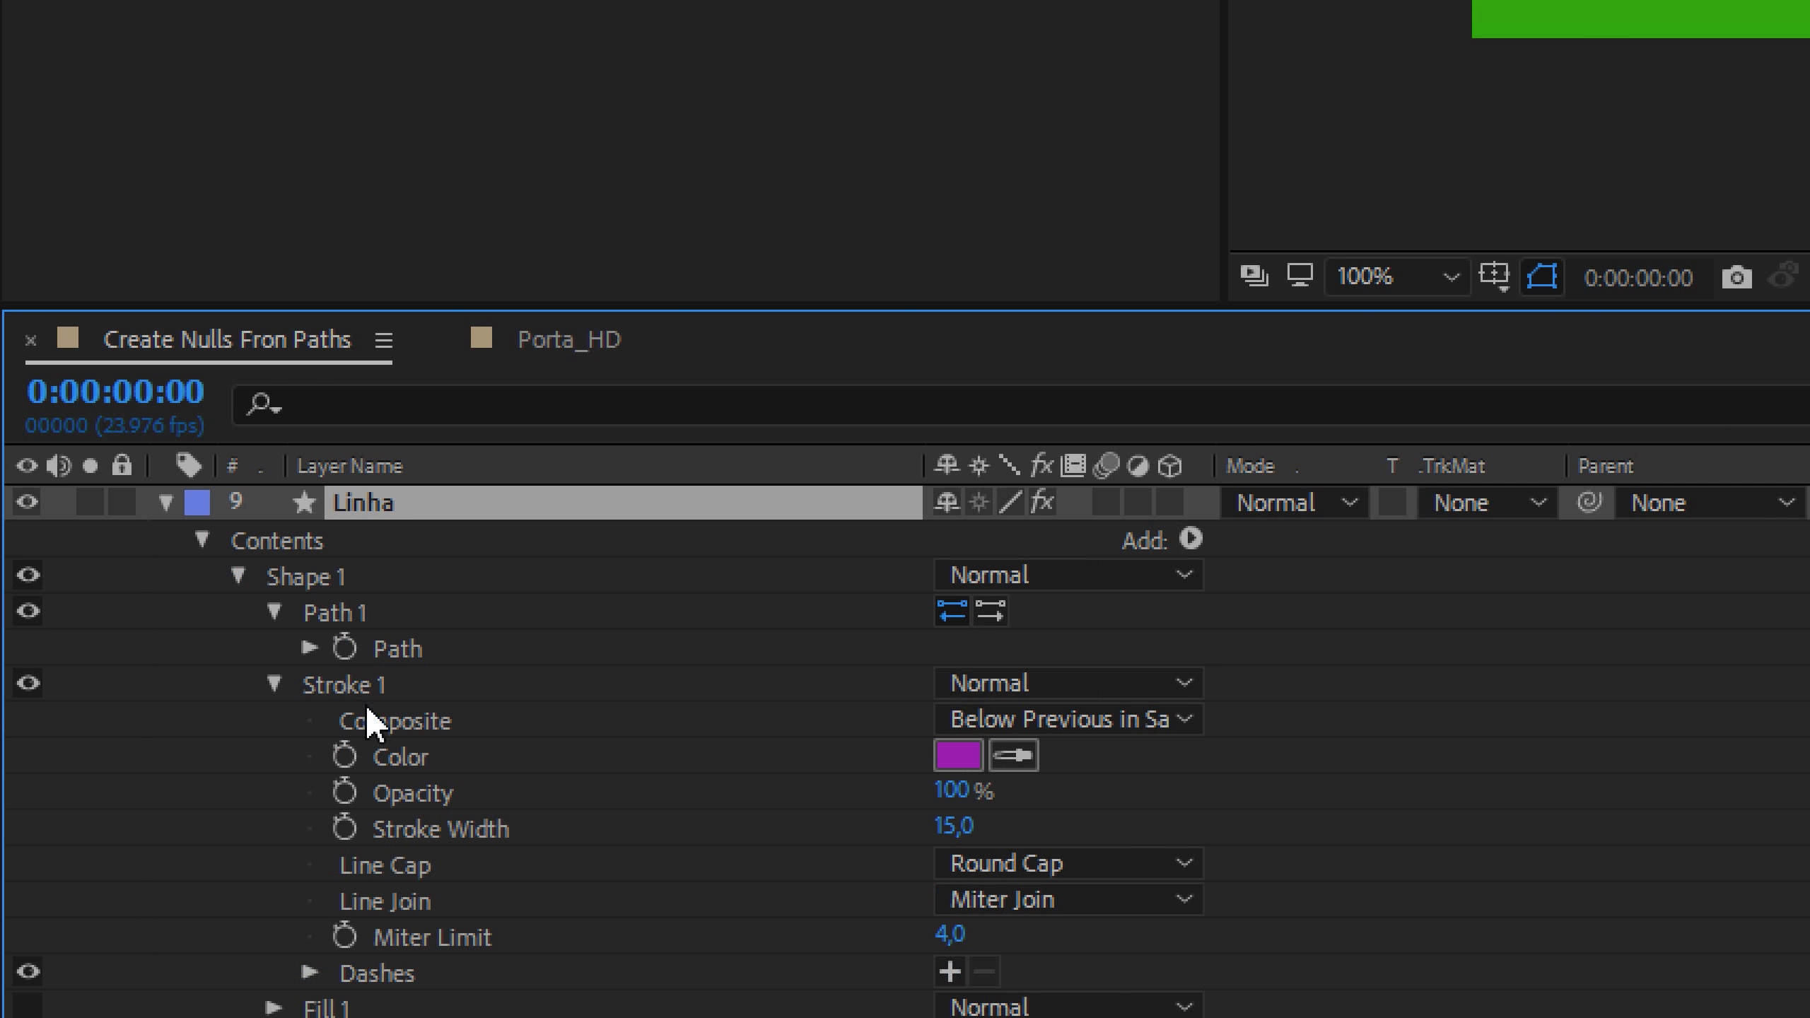
{"action": "left_click", "coordinate": [396, 648]}
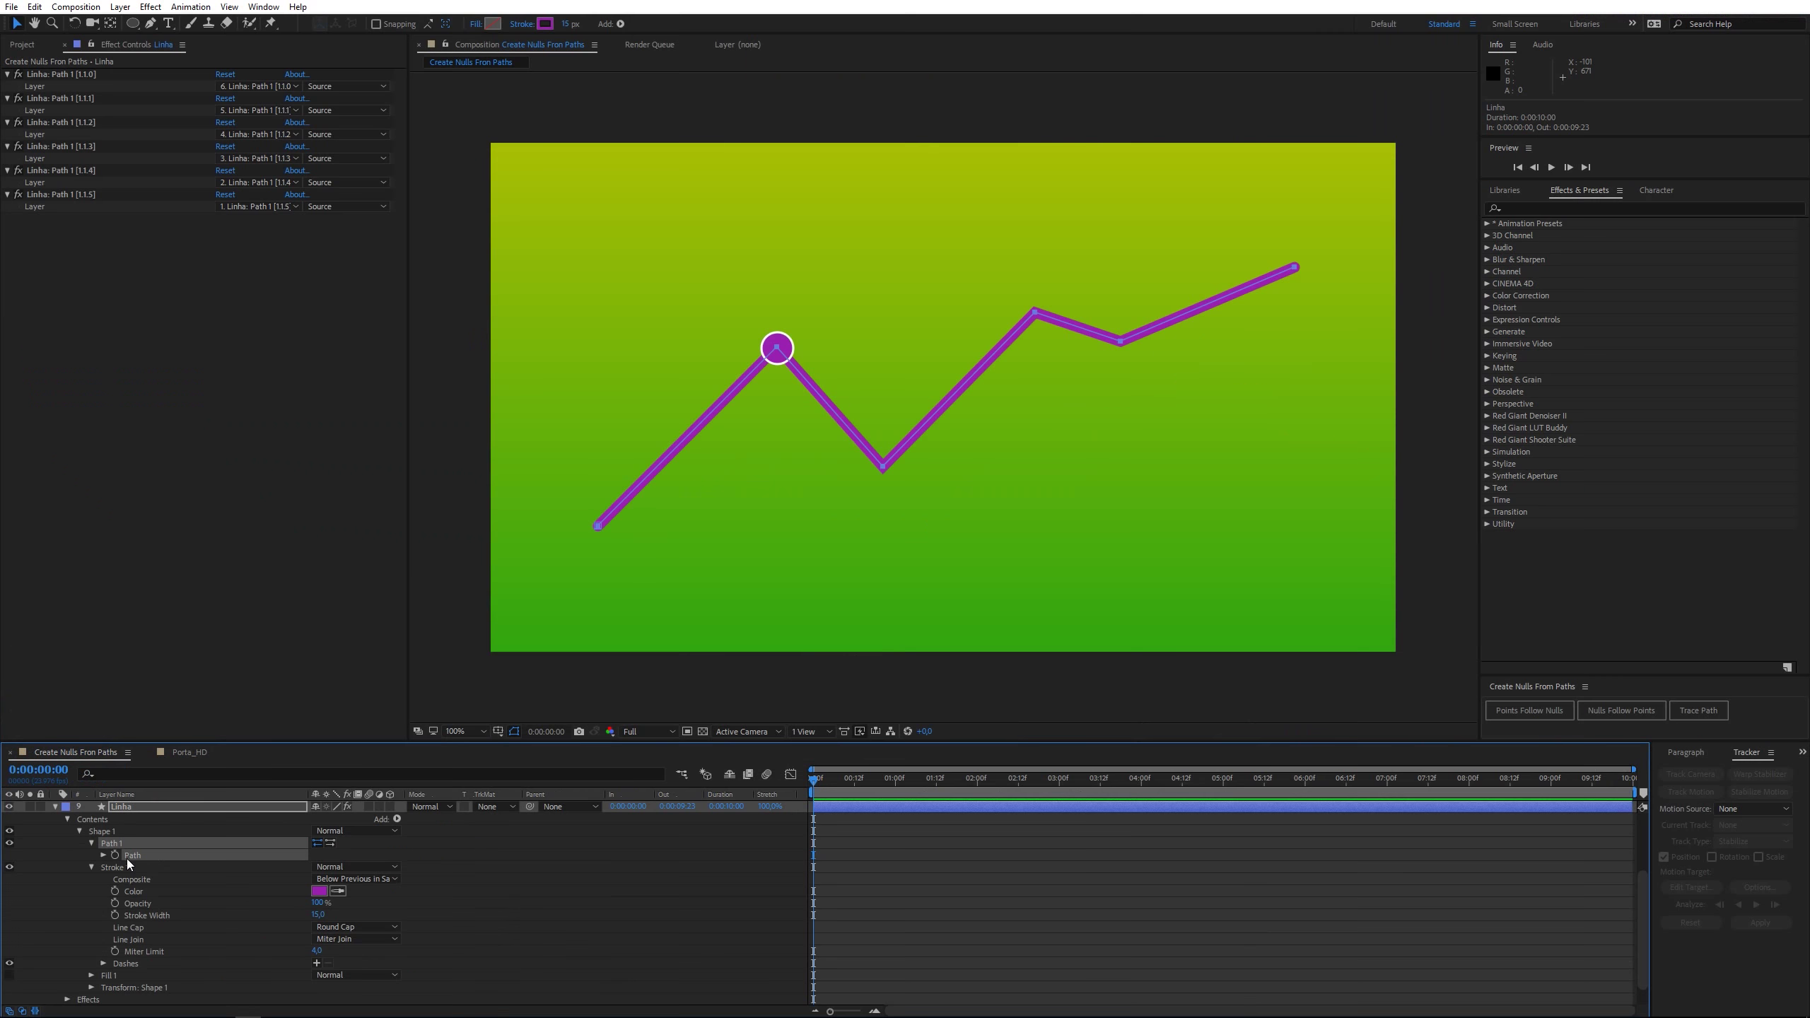
{"action": "left_click", "coordinate": [55, 807]}
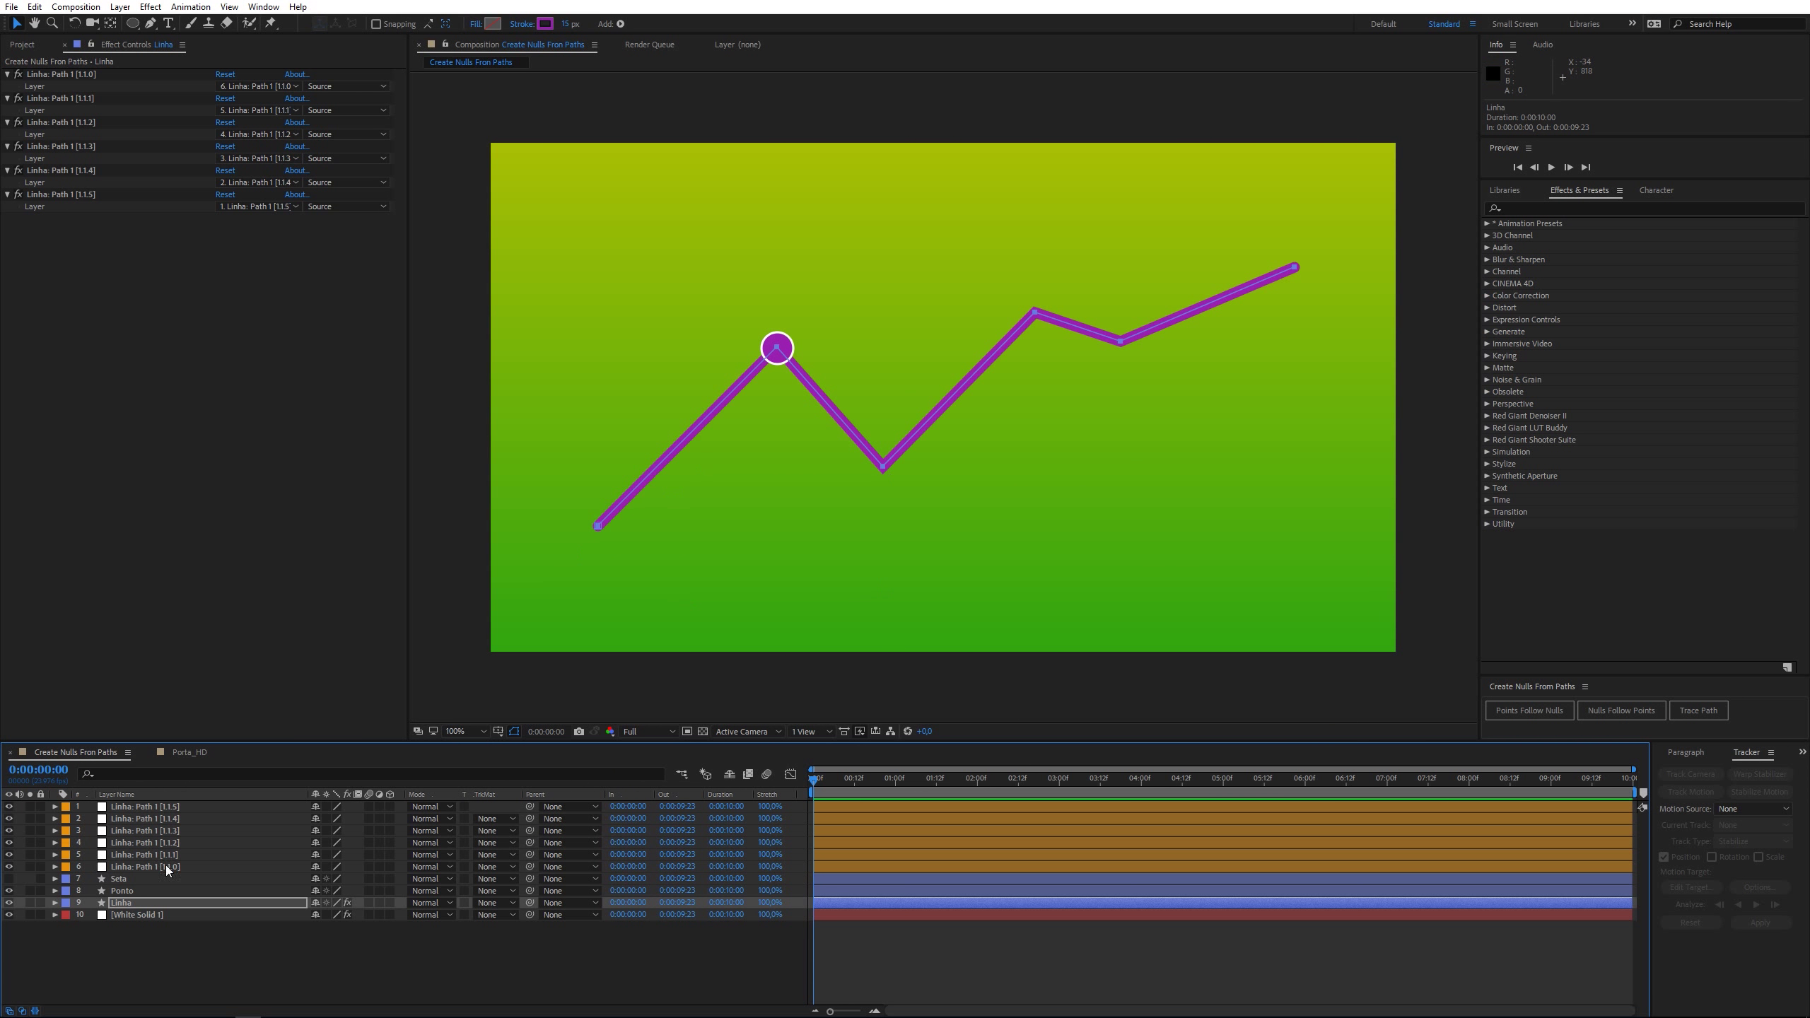
{"action": "key", "text": "KP_5"}
{"action": "key", "text": "ctrl+z"}
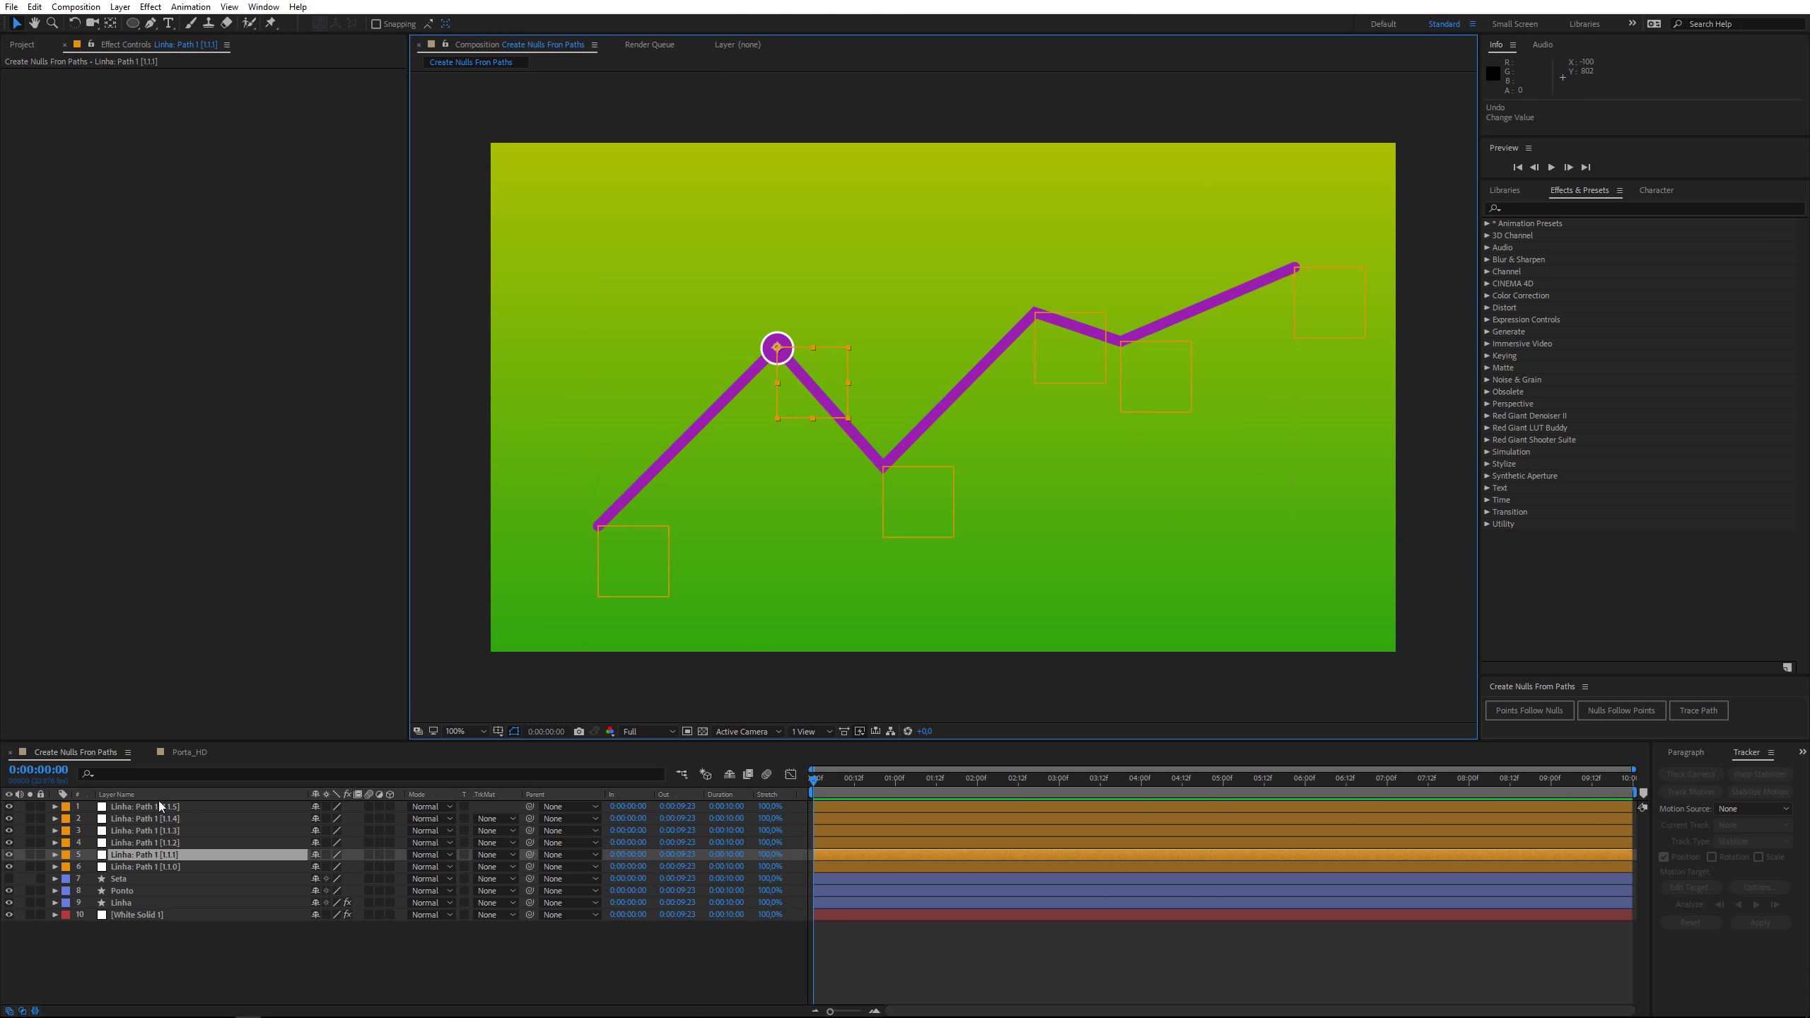
{"action": "left_click", "coordinate": [119, 890]}
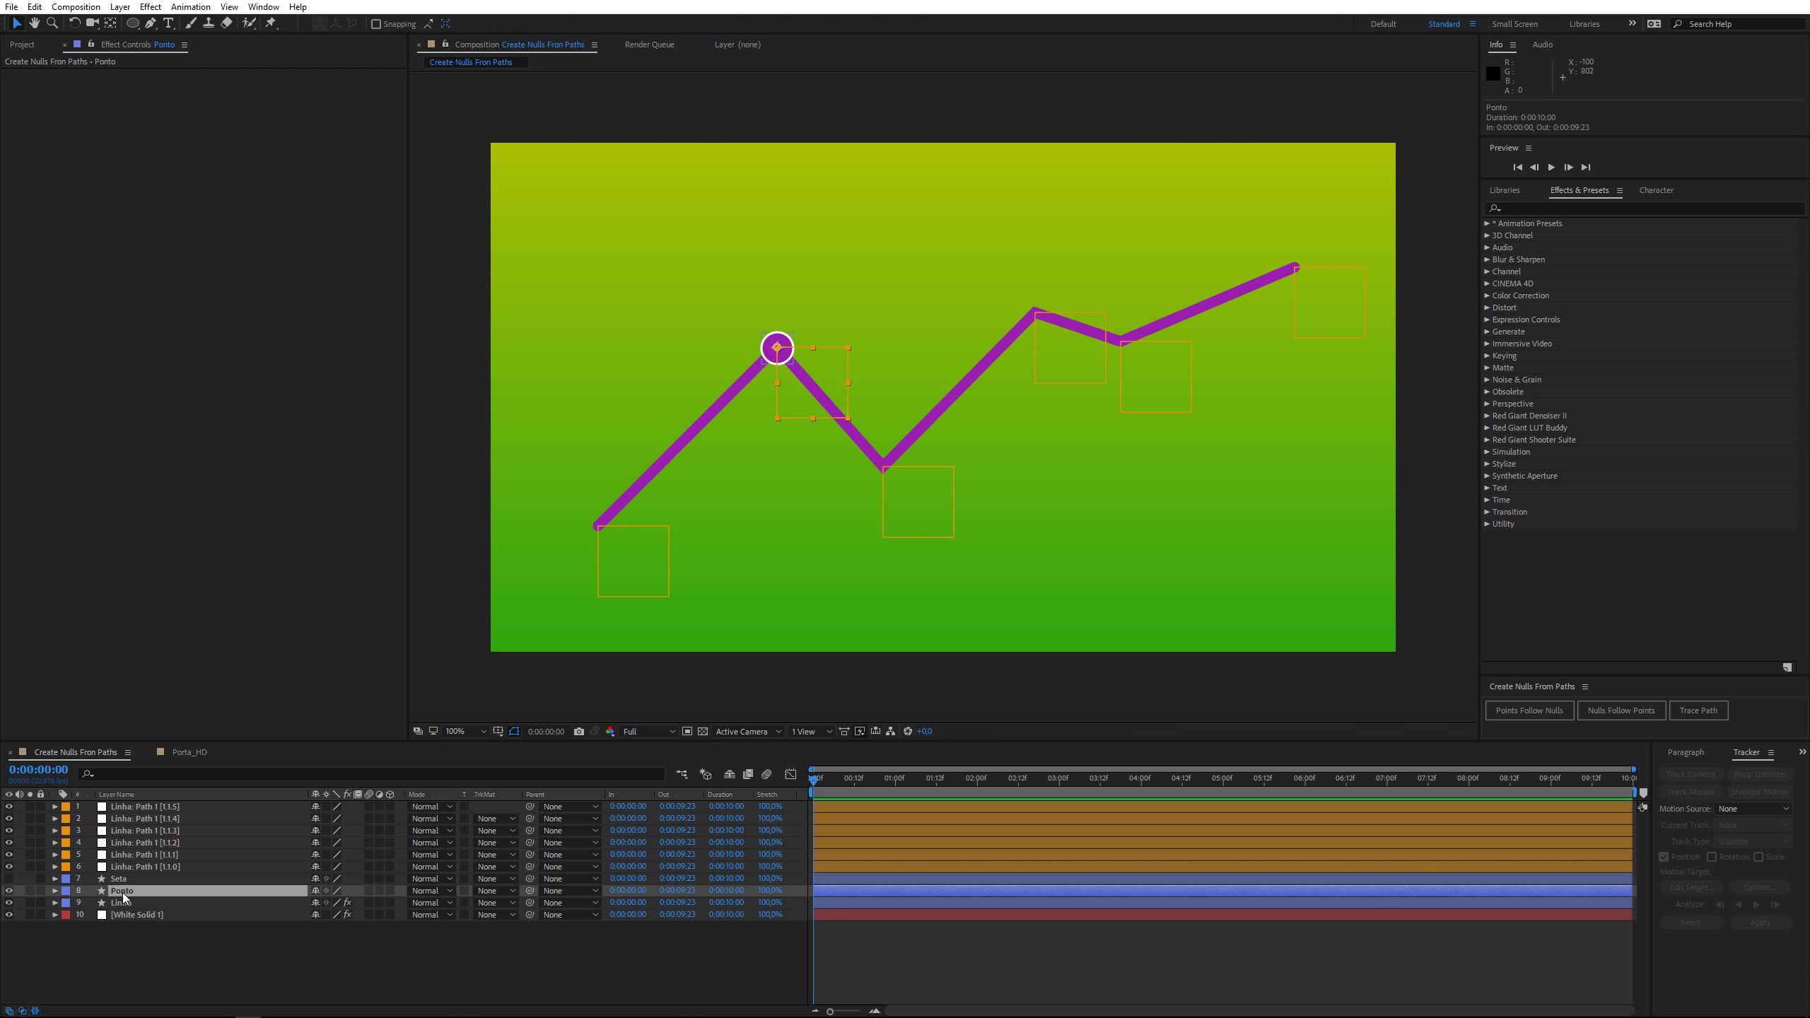
{"action": "left_click", "coordinate": [801, 397]}
{"action": "left_click", "coordinate": [627, 565]}
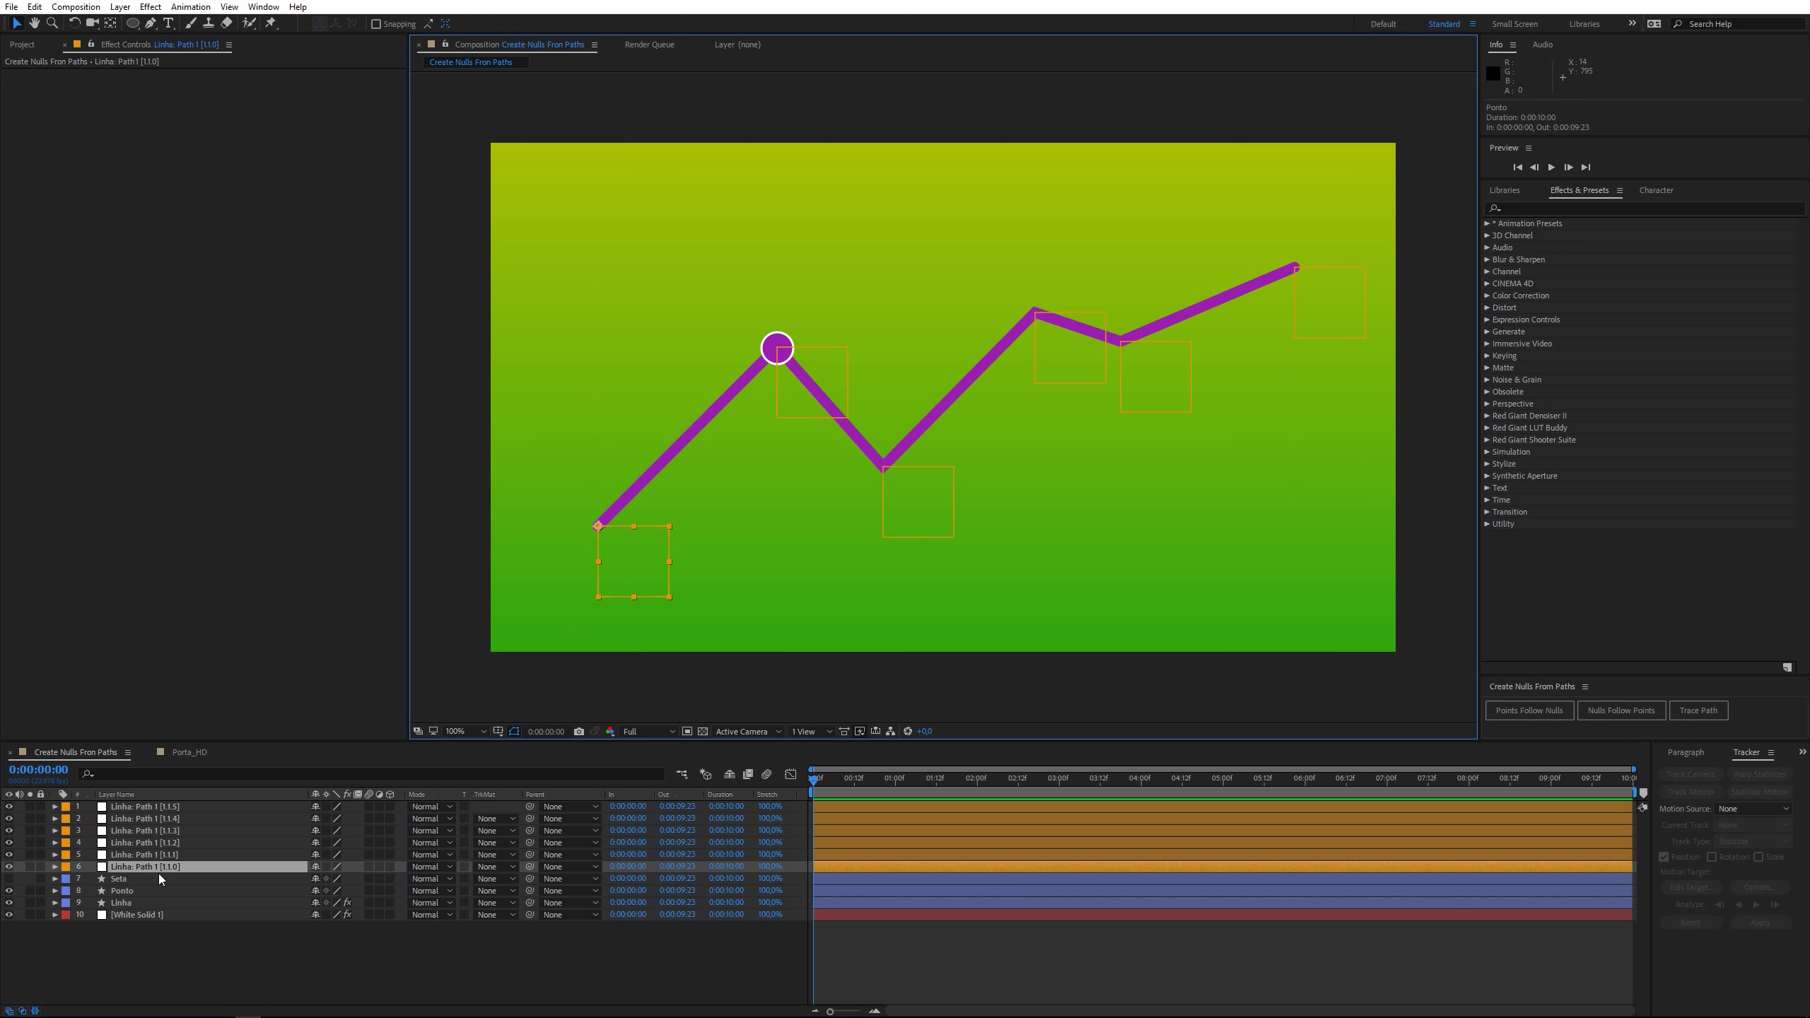
{"action": "left_click", "coordinate": [820, 401]}
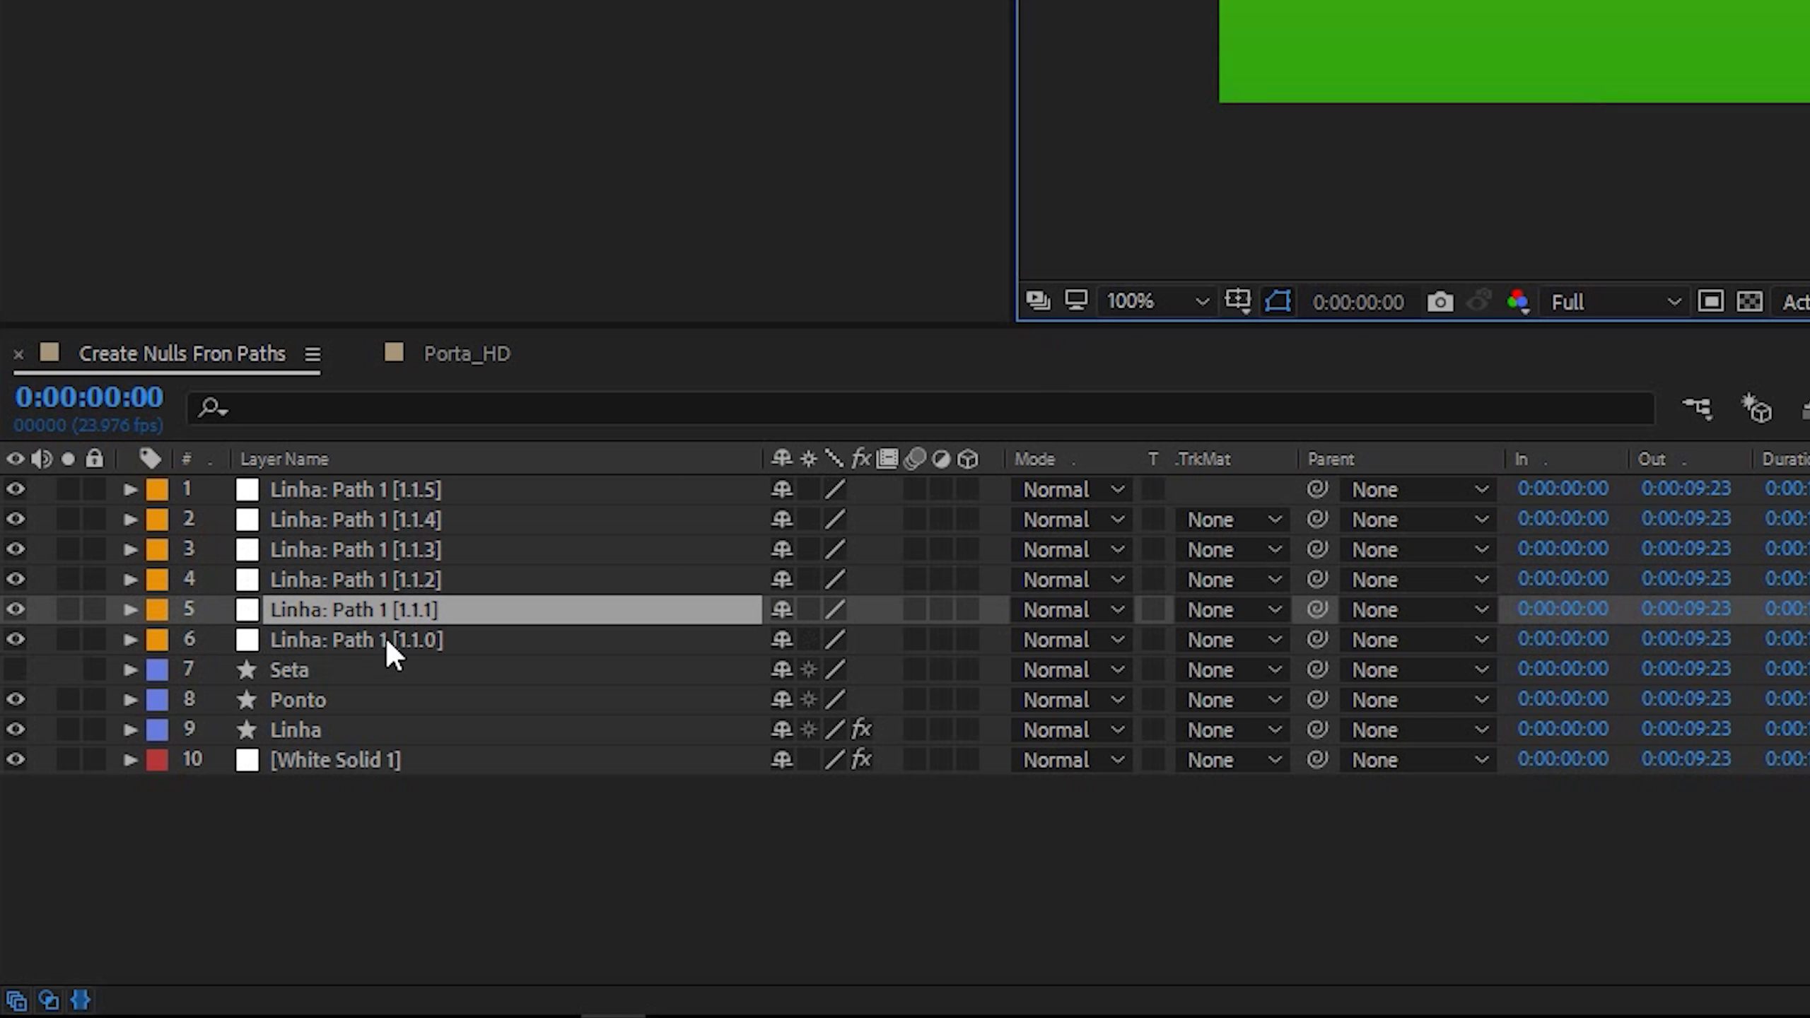
Step: Parent the Ponto circle to the Linha: Path 1 [1.1.1] null
{"action": "left_click", "coordinate": [155, 867]}
{"action": "left_click", "coordinate": [124, 890]}
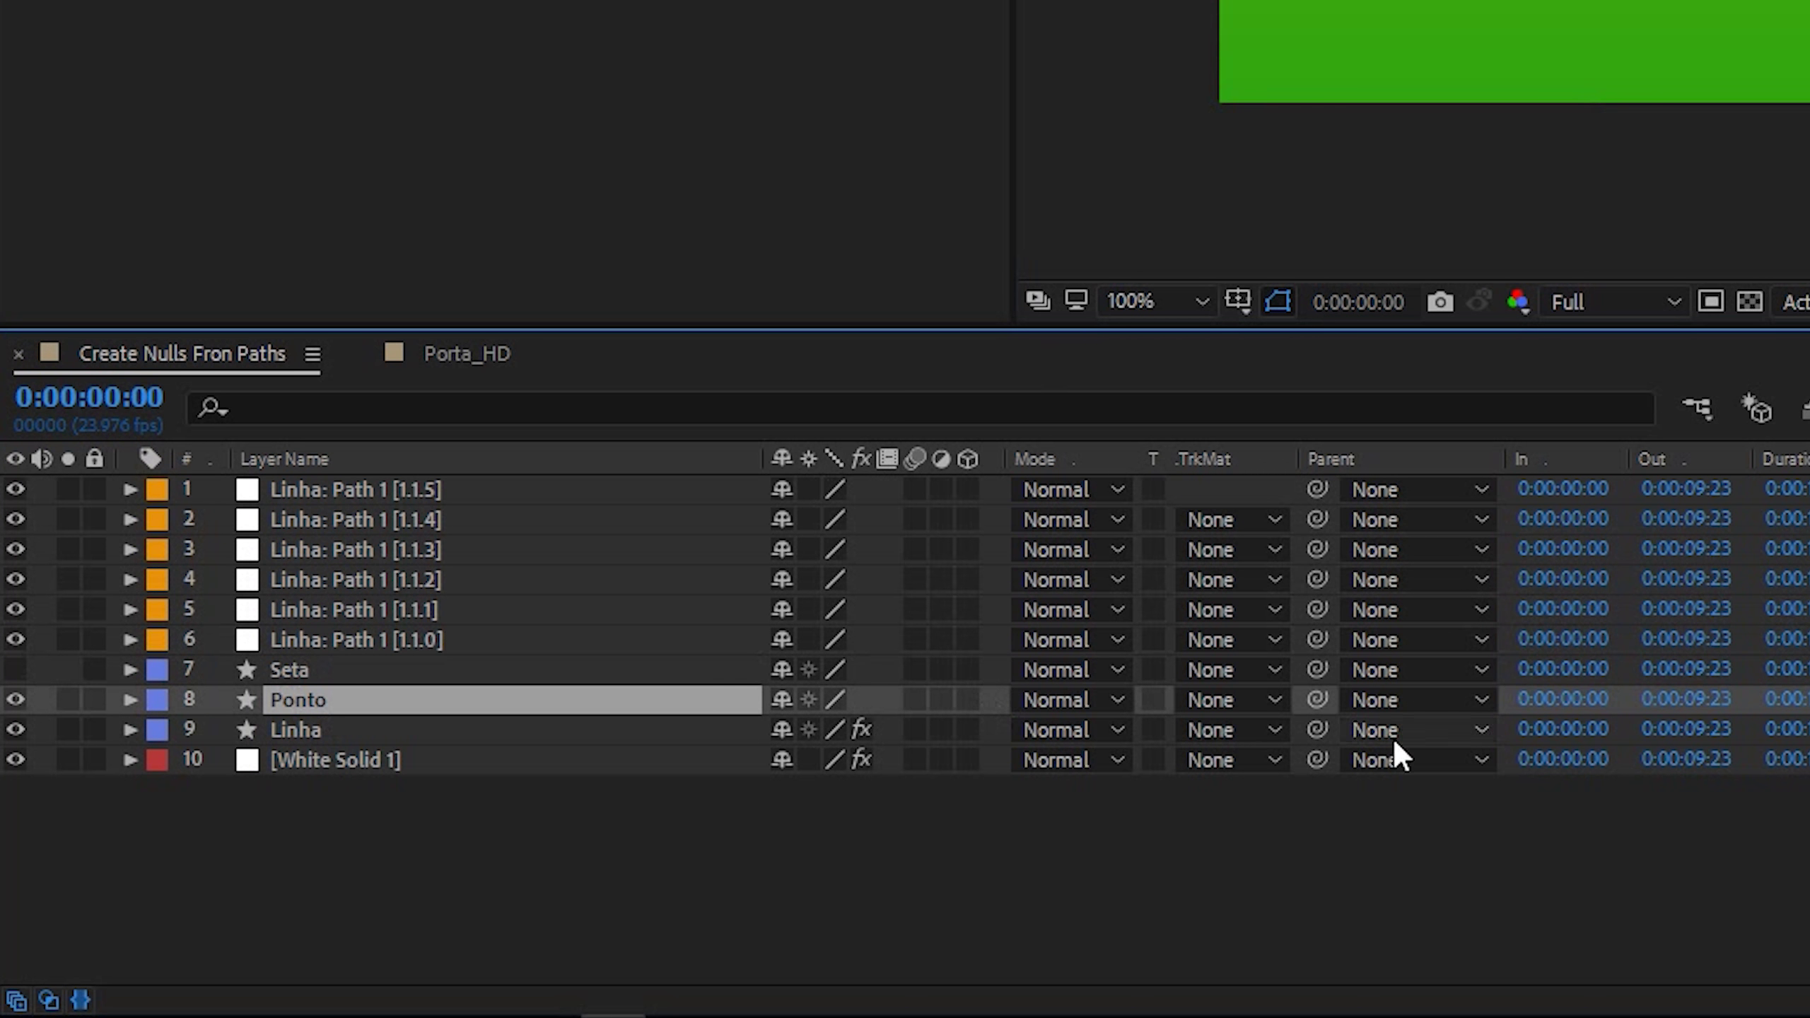
{"action": "left_click_drag", "start_coordinate": [1314, 702], "coordinate": [437, 647]}
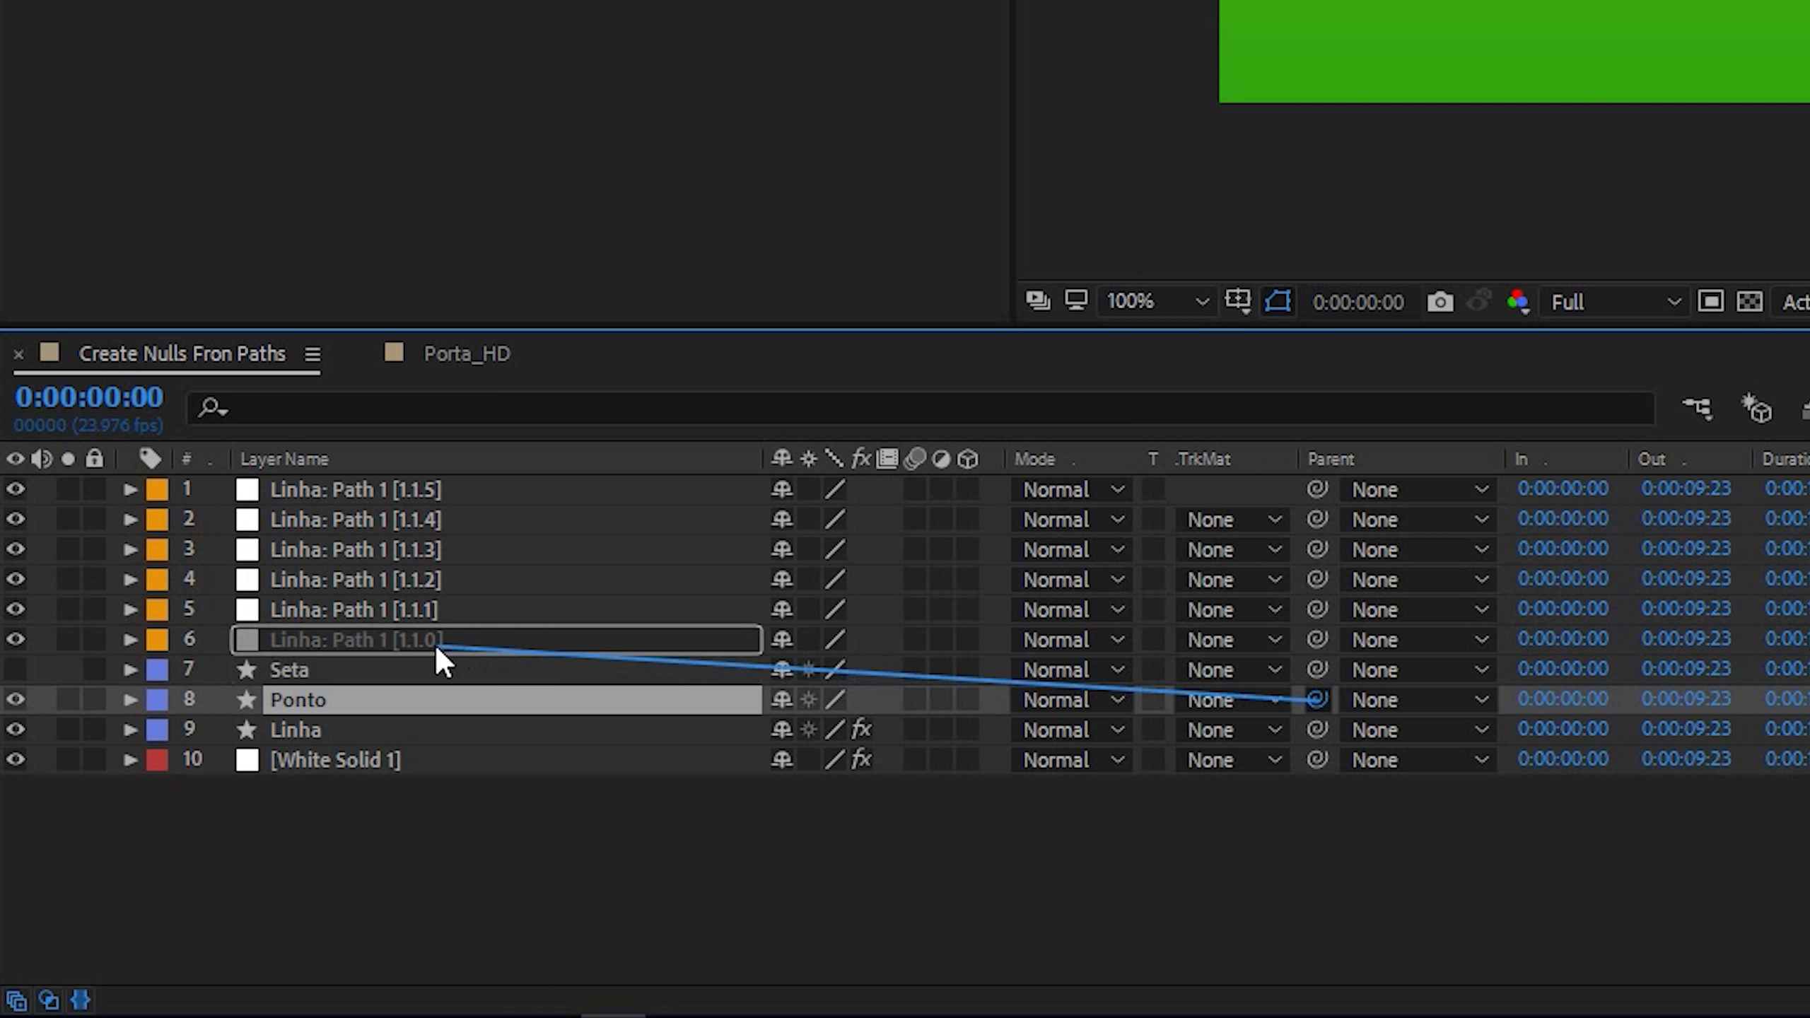
{"action": "left_click_drag", "start_coordinate": [437, 648], "coordinate": [368, 614]}
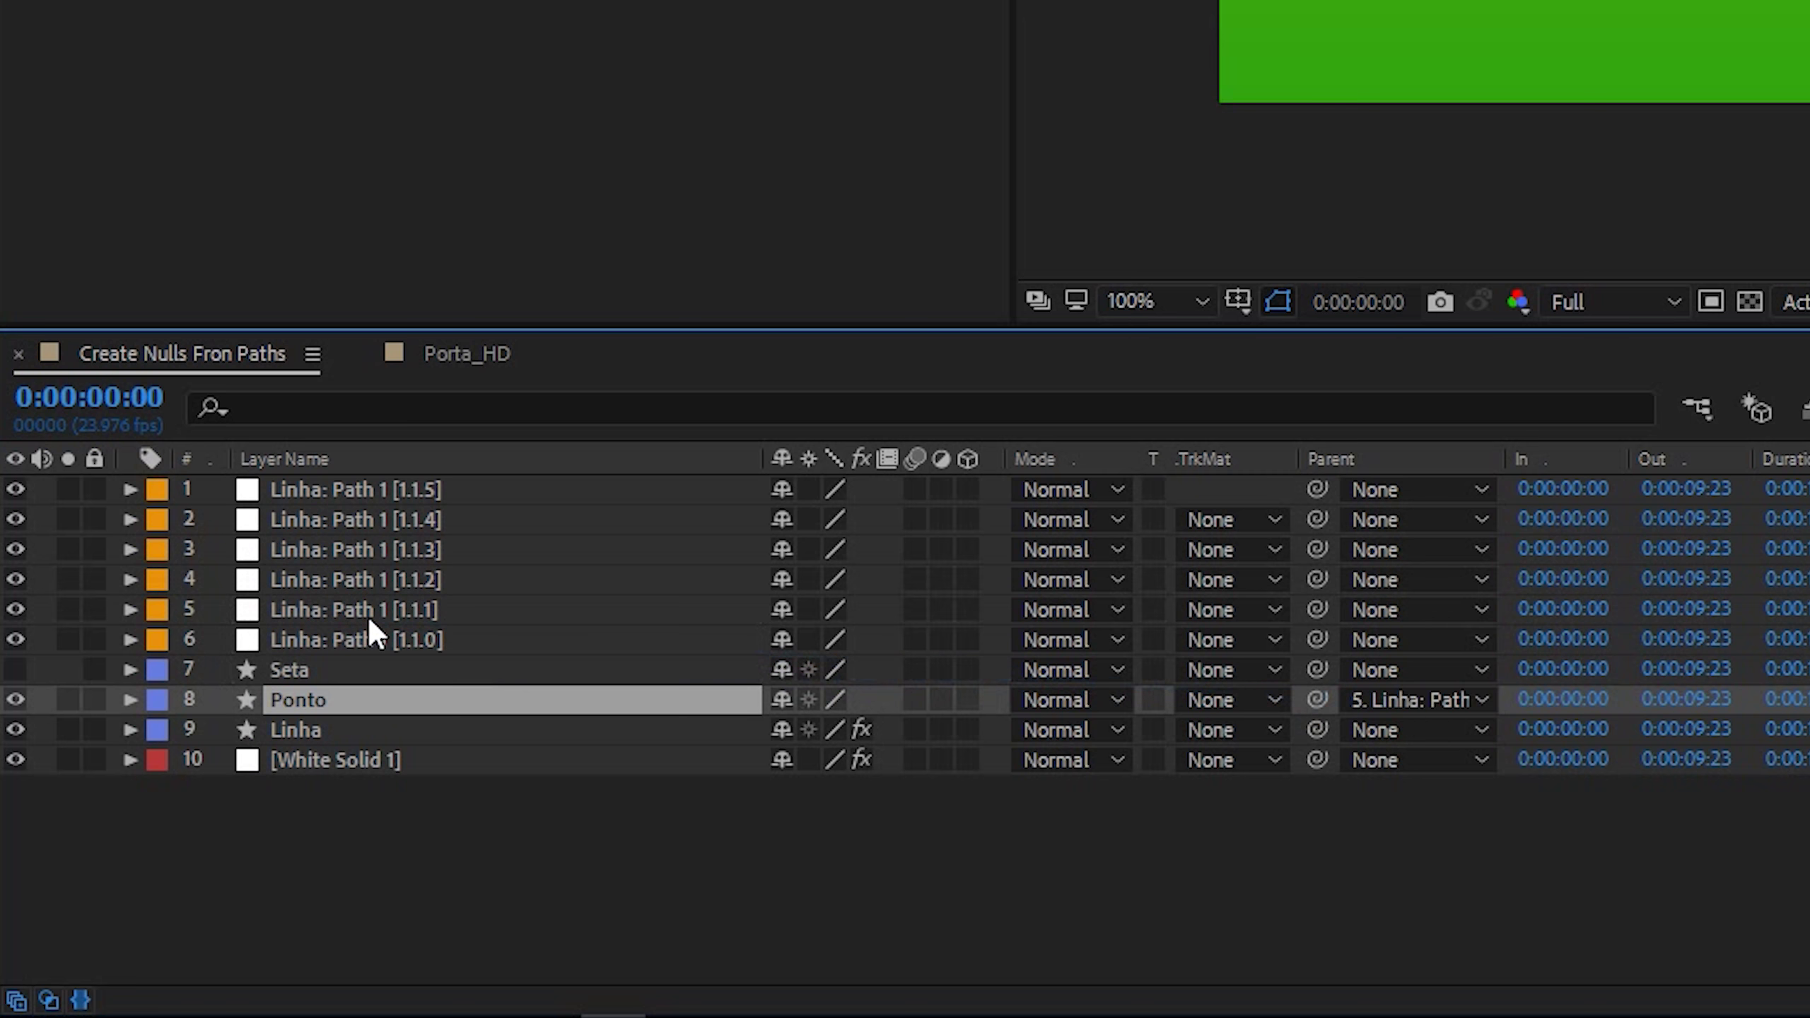
{"action": "left_click", "coordinate": [381, 613]}
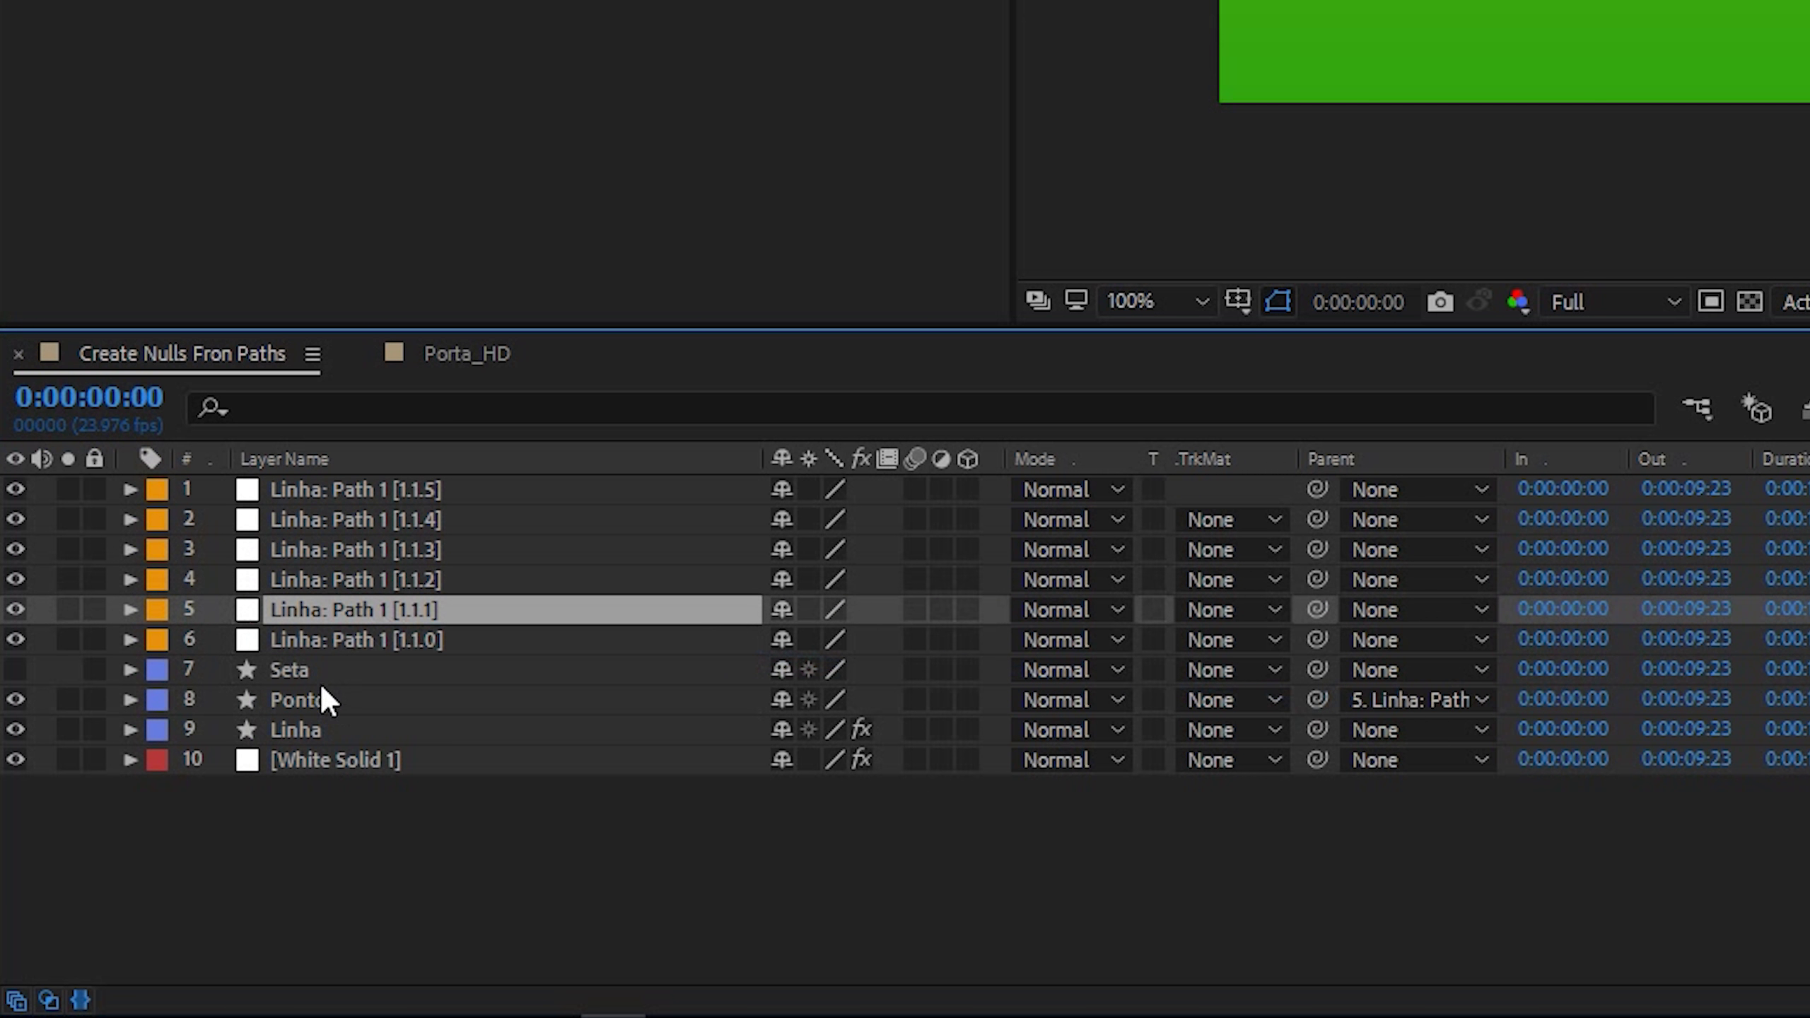
{"action": "left_click", "coordinate": [329, 702]}
Step: Duplicate Ponto as Ponto 2, parent it to the [1.1.0] null, and place it below Ponto
{"action": "key", "text": "ctrl+d"}
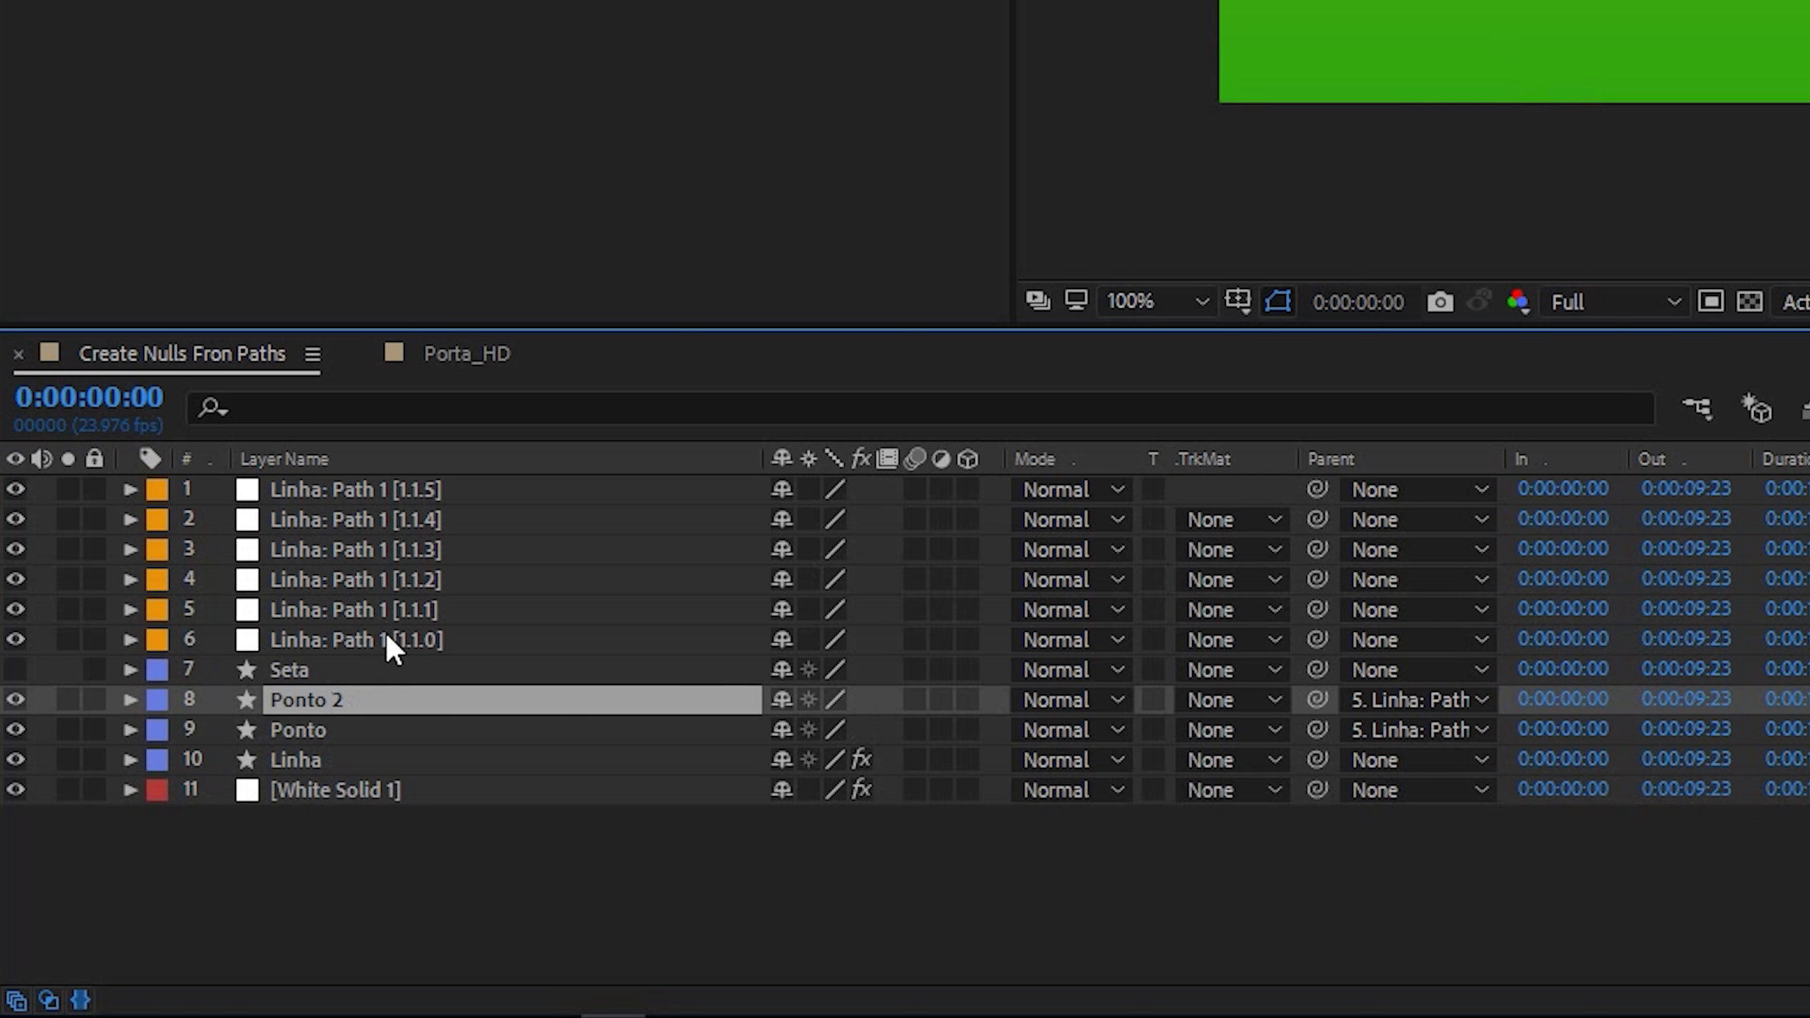
{"action": "left_click_drag", "start_coordinate": [1313, 698], "coordinate": [410, 644]}
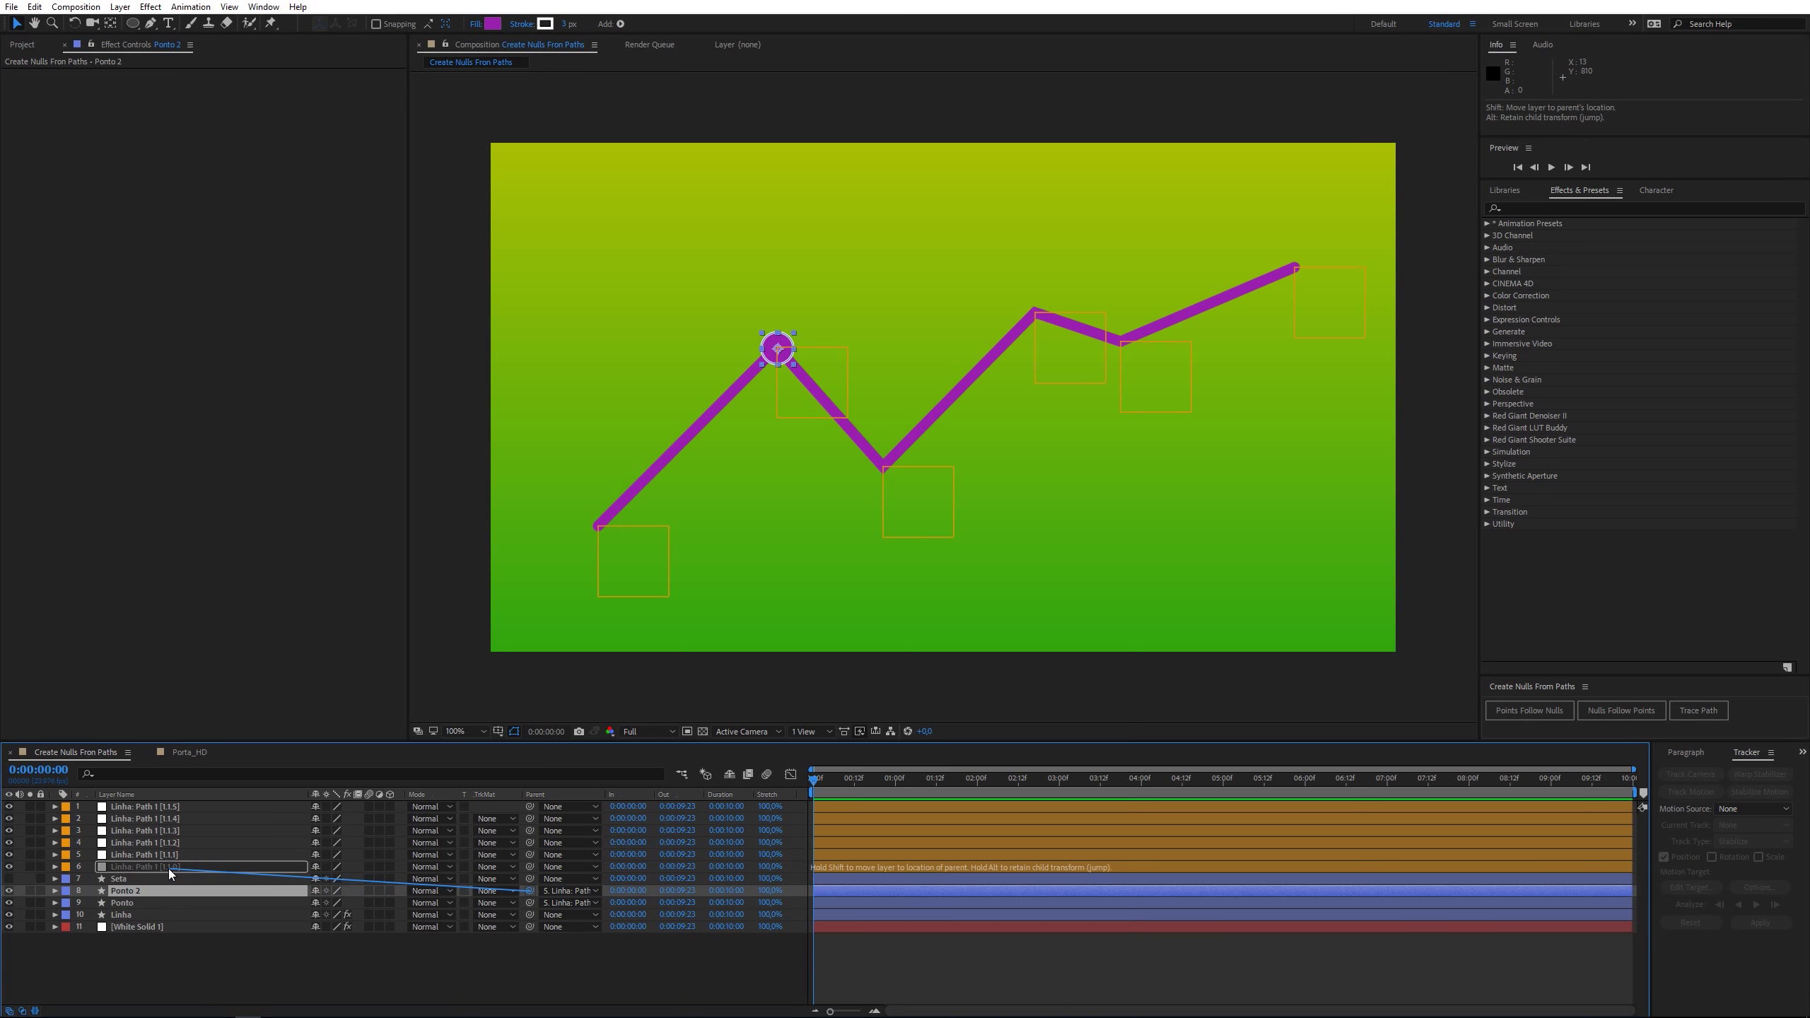
{"action": "left_click_drag", "start_coordinate": [410, 645], "coordinate": [168, 868]}
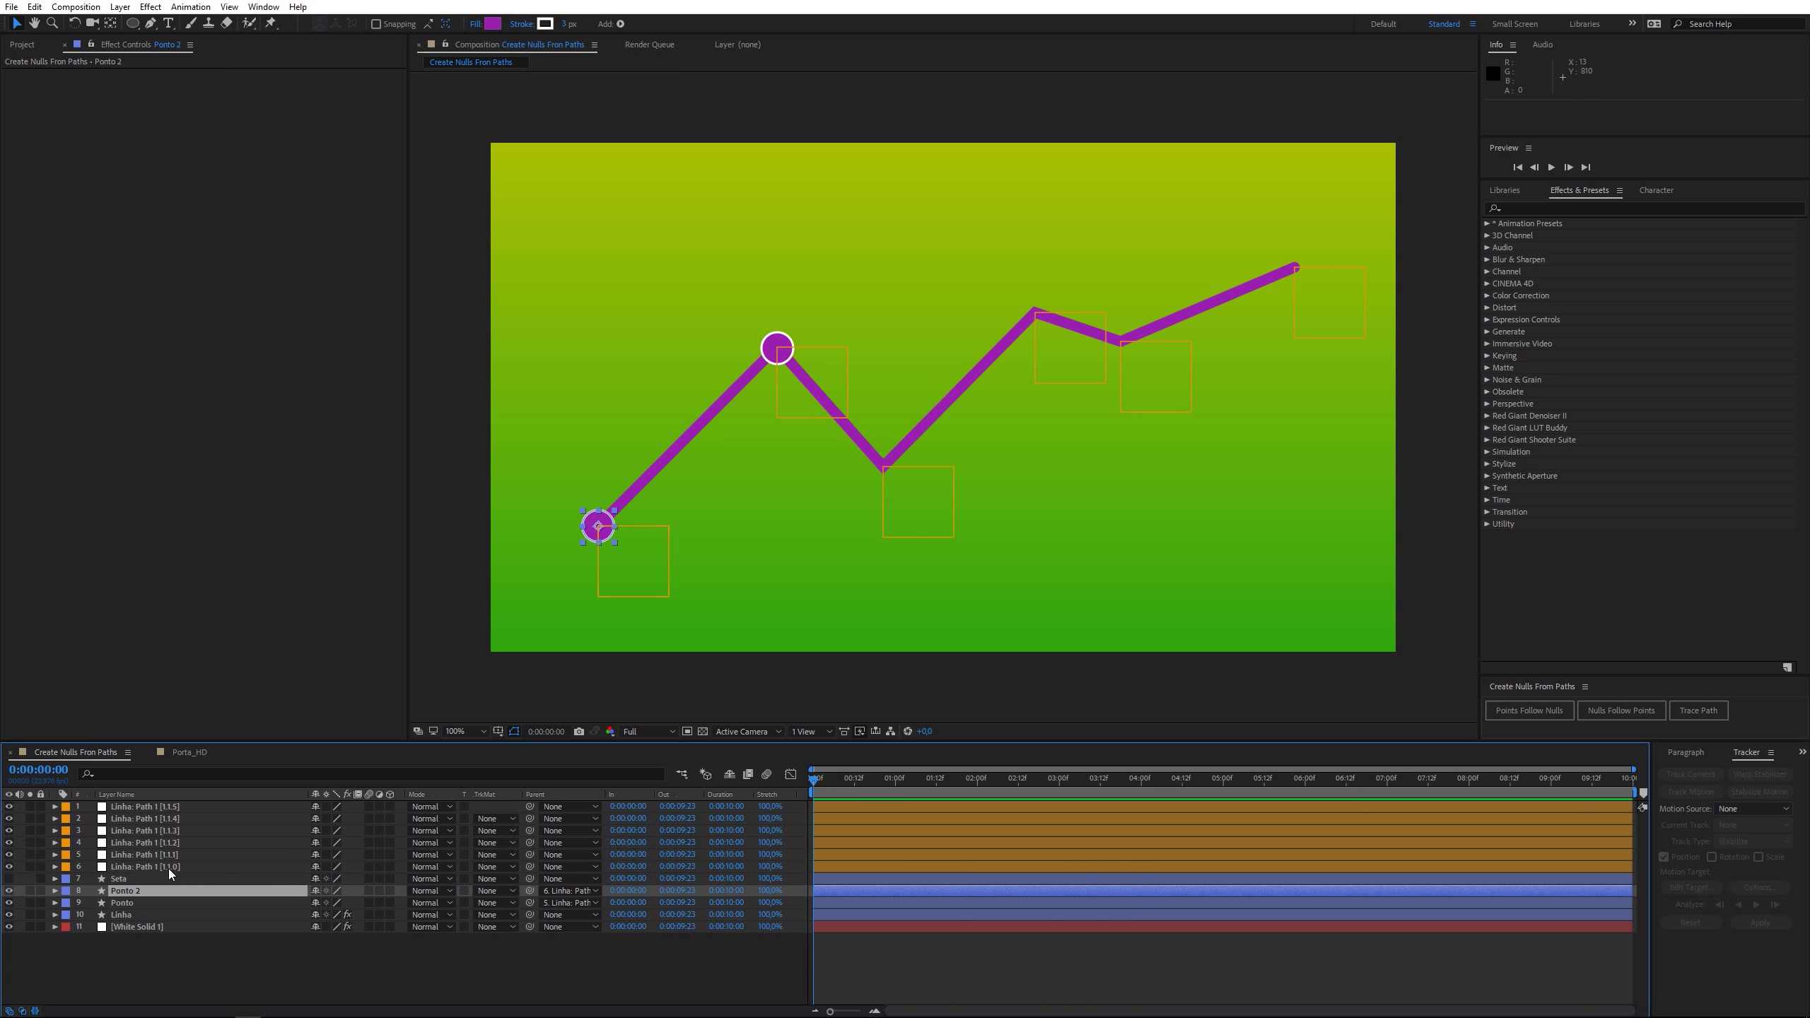
{"action": "left_click_drag", "start_coordinate": [141, 893], "coordinate": [135, 905]}
{"action": "left_click", "coordinate": [134, 893]}
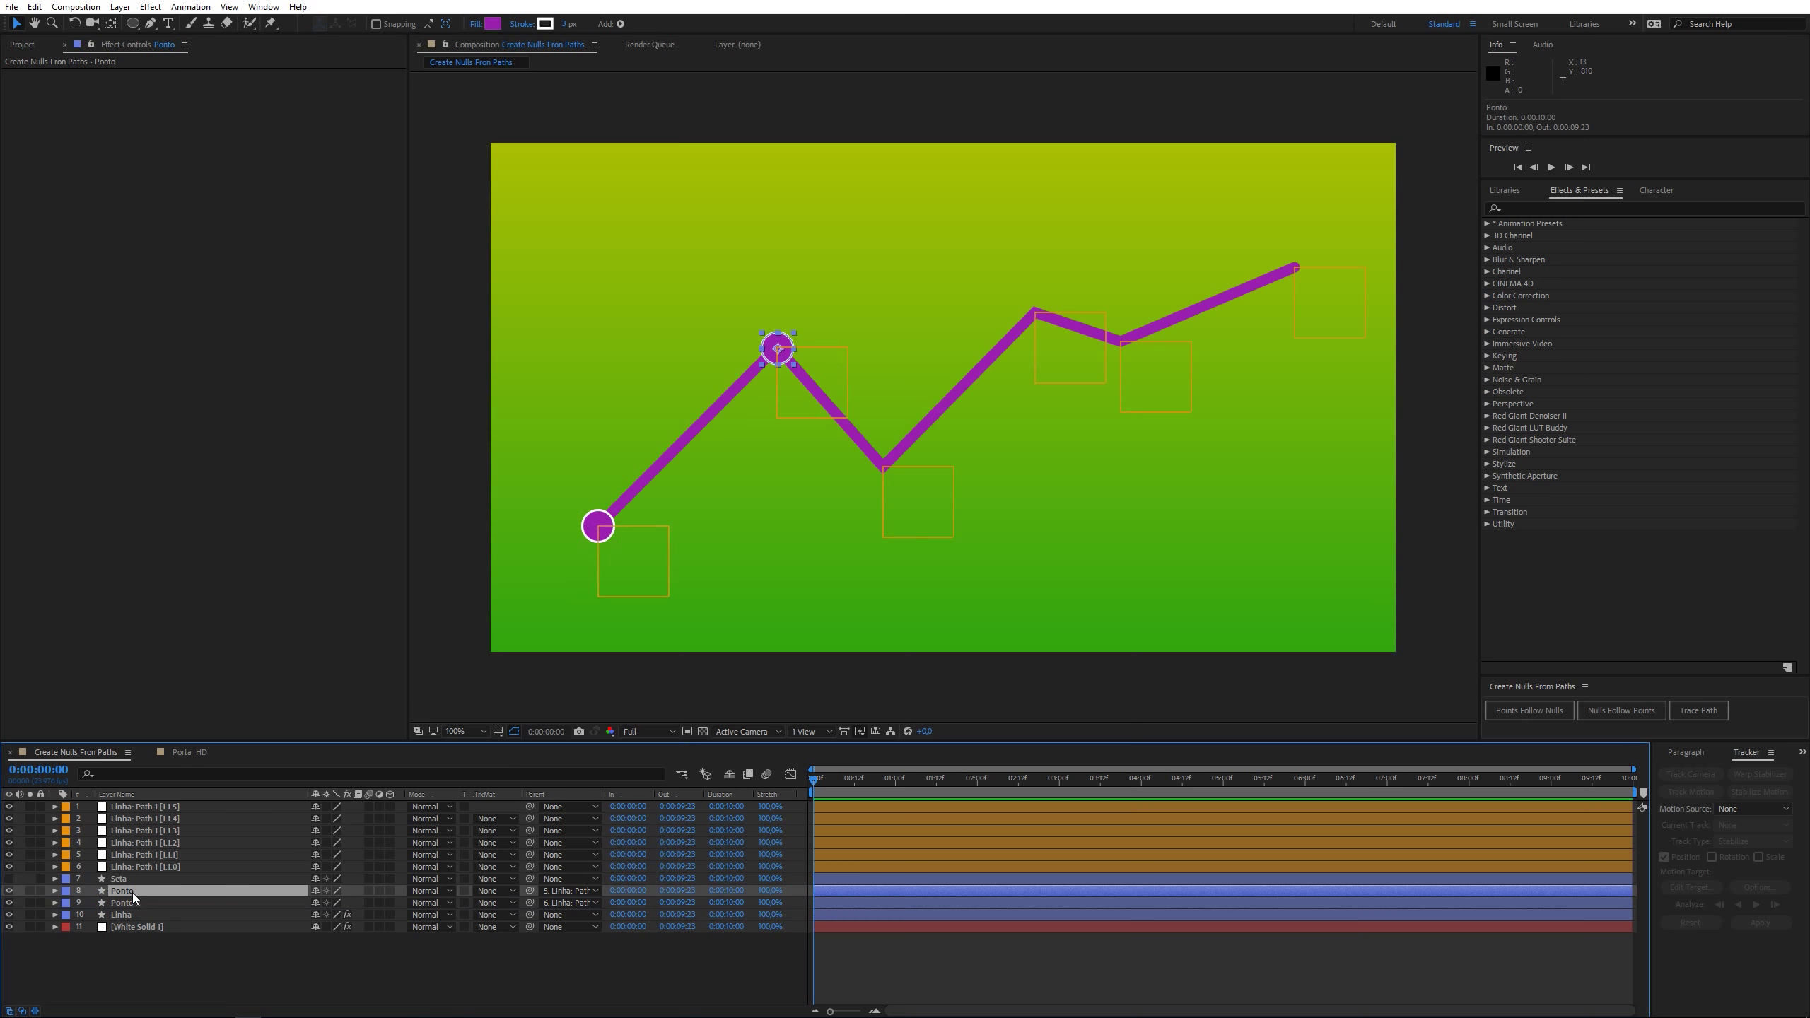
Step: Add Ponto 3, 4 and 5, parented to the [1.1.2], [1.1.3] and [1.1.4] nulls
{"action": "key", "text": "ctrl+d"}
{"action": "left_click_drag", "start_coordinate": [529, 892], "coordinate": [147, 842]}
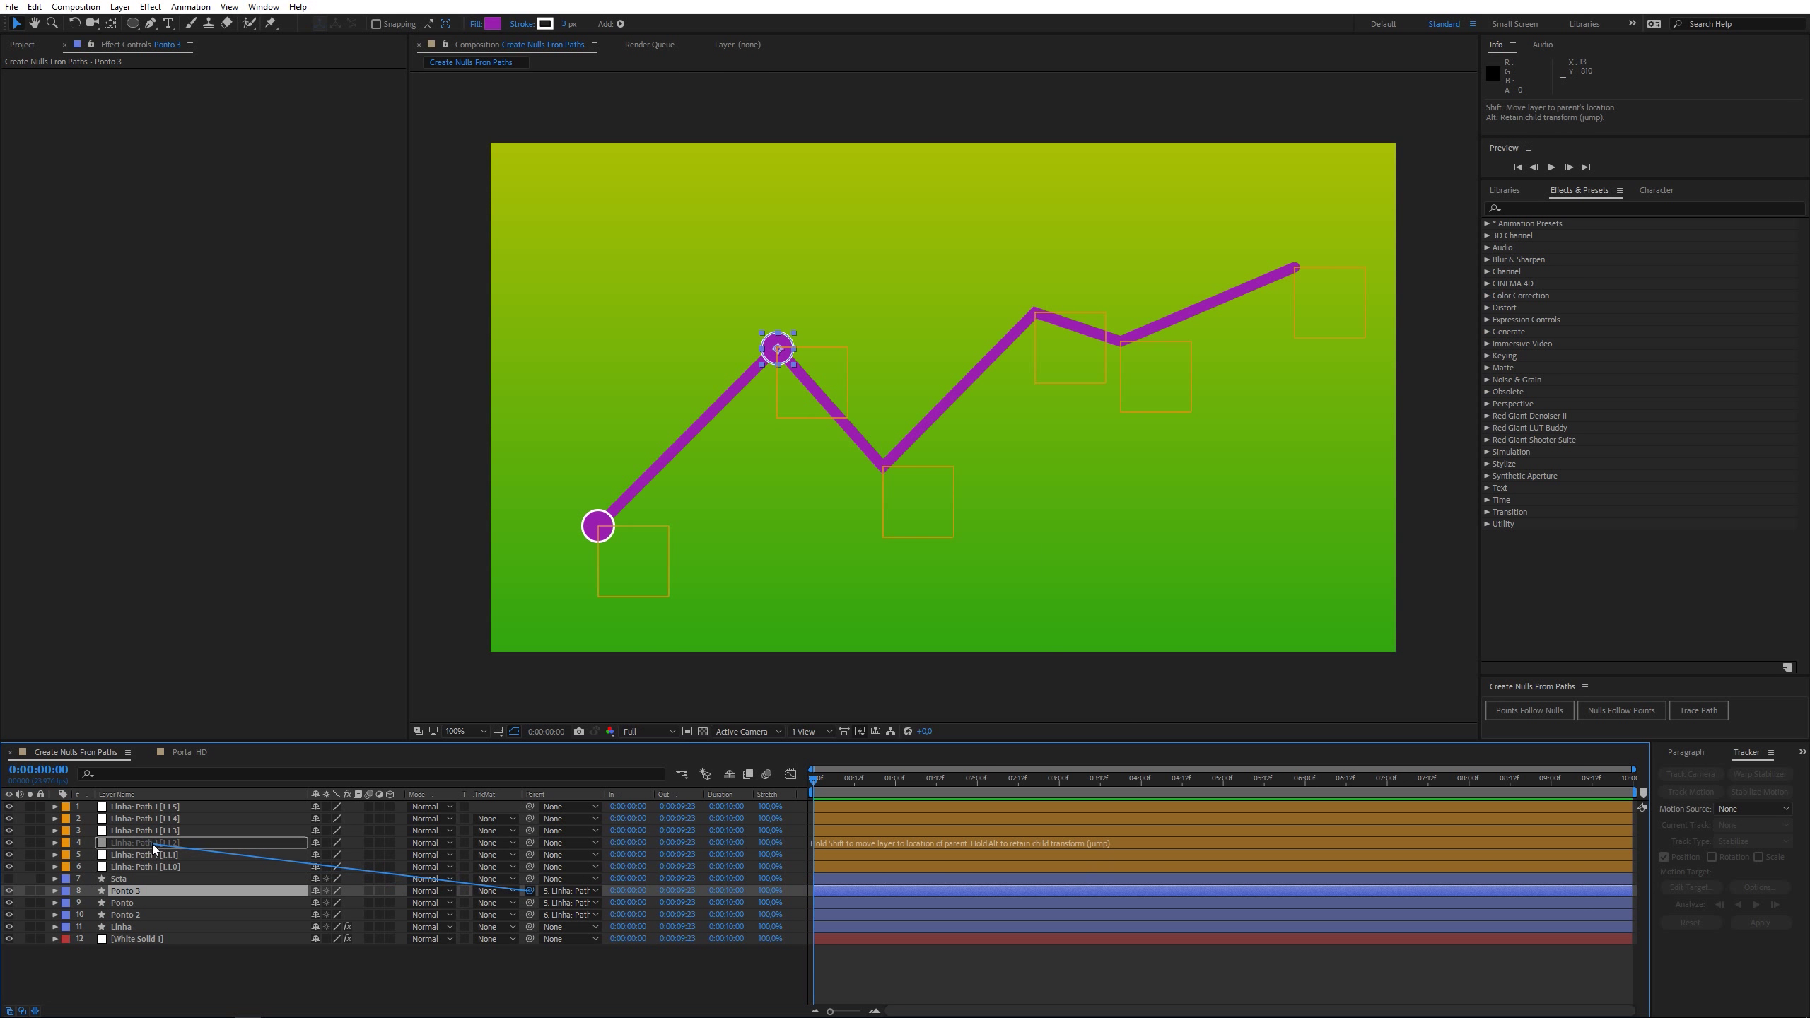
{"action": "left_click_drag", "start_coordinate": [152, 844], "coordinate": [155, 846]}
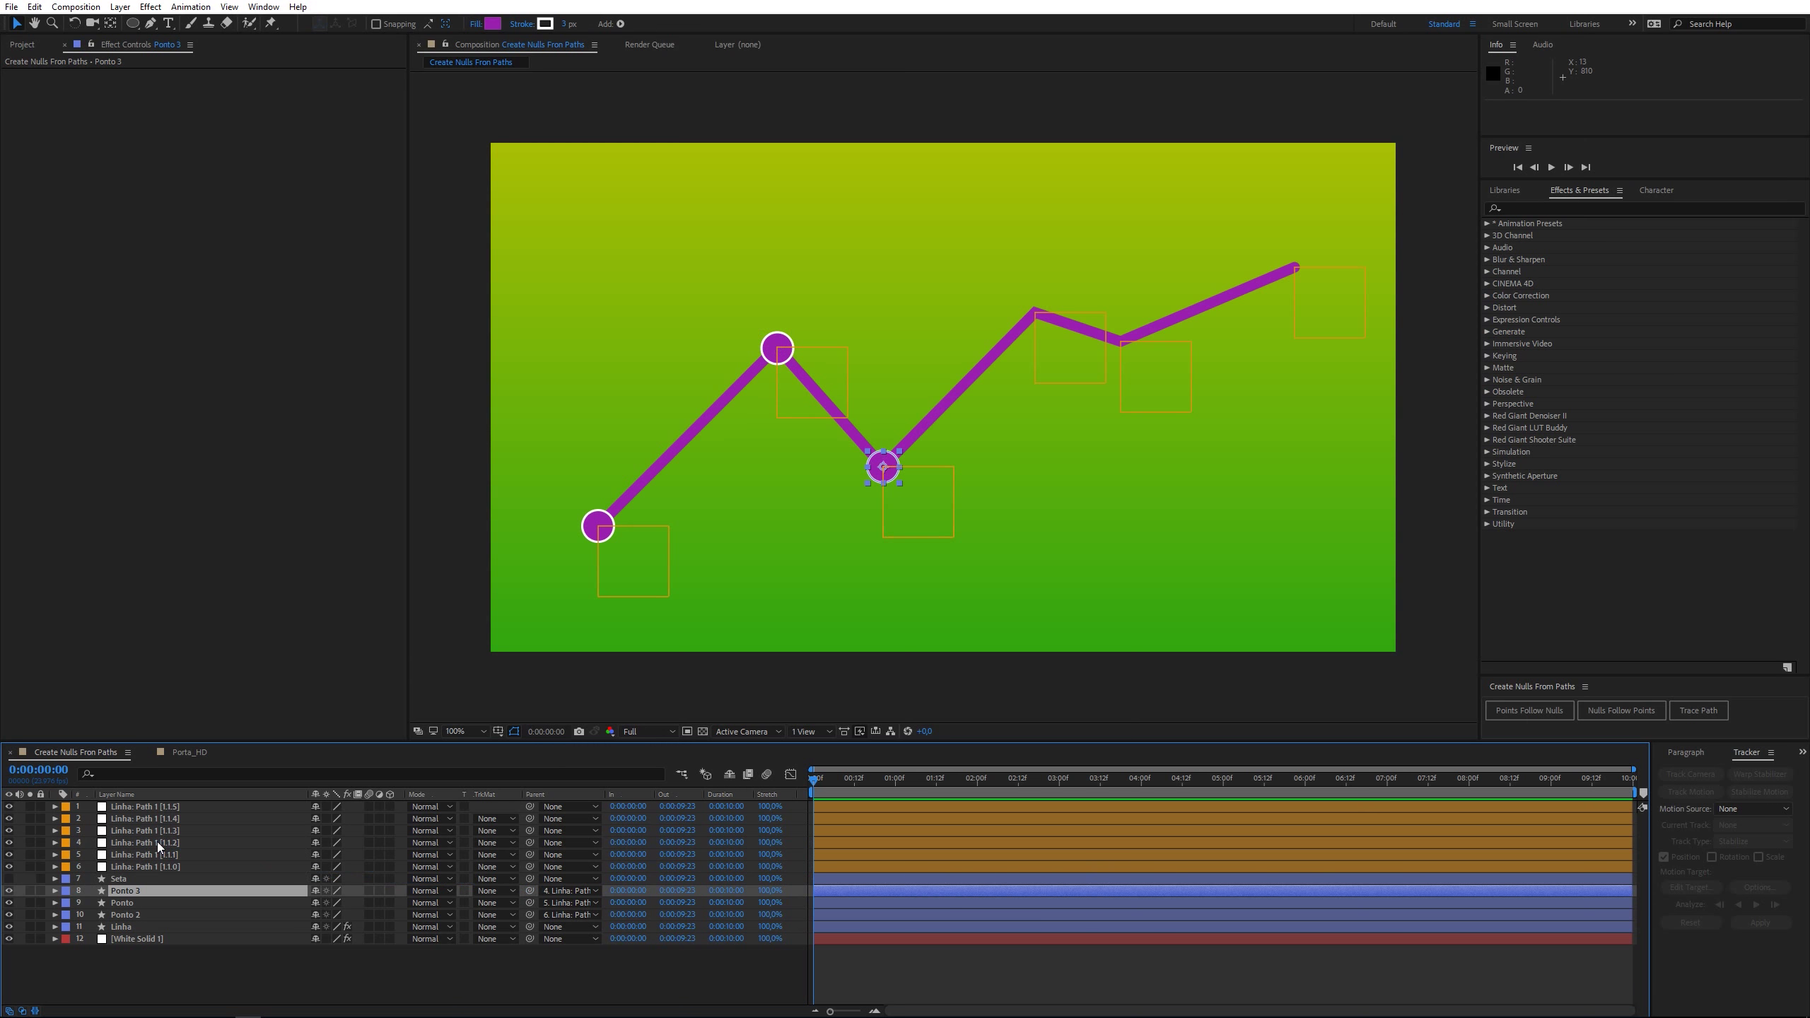
{"action": "key", "text": "ctrl+d"}
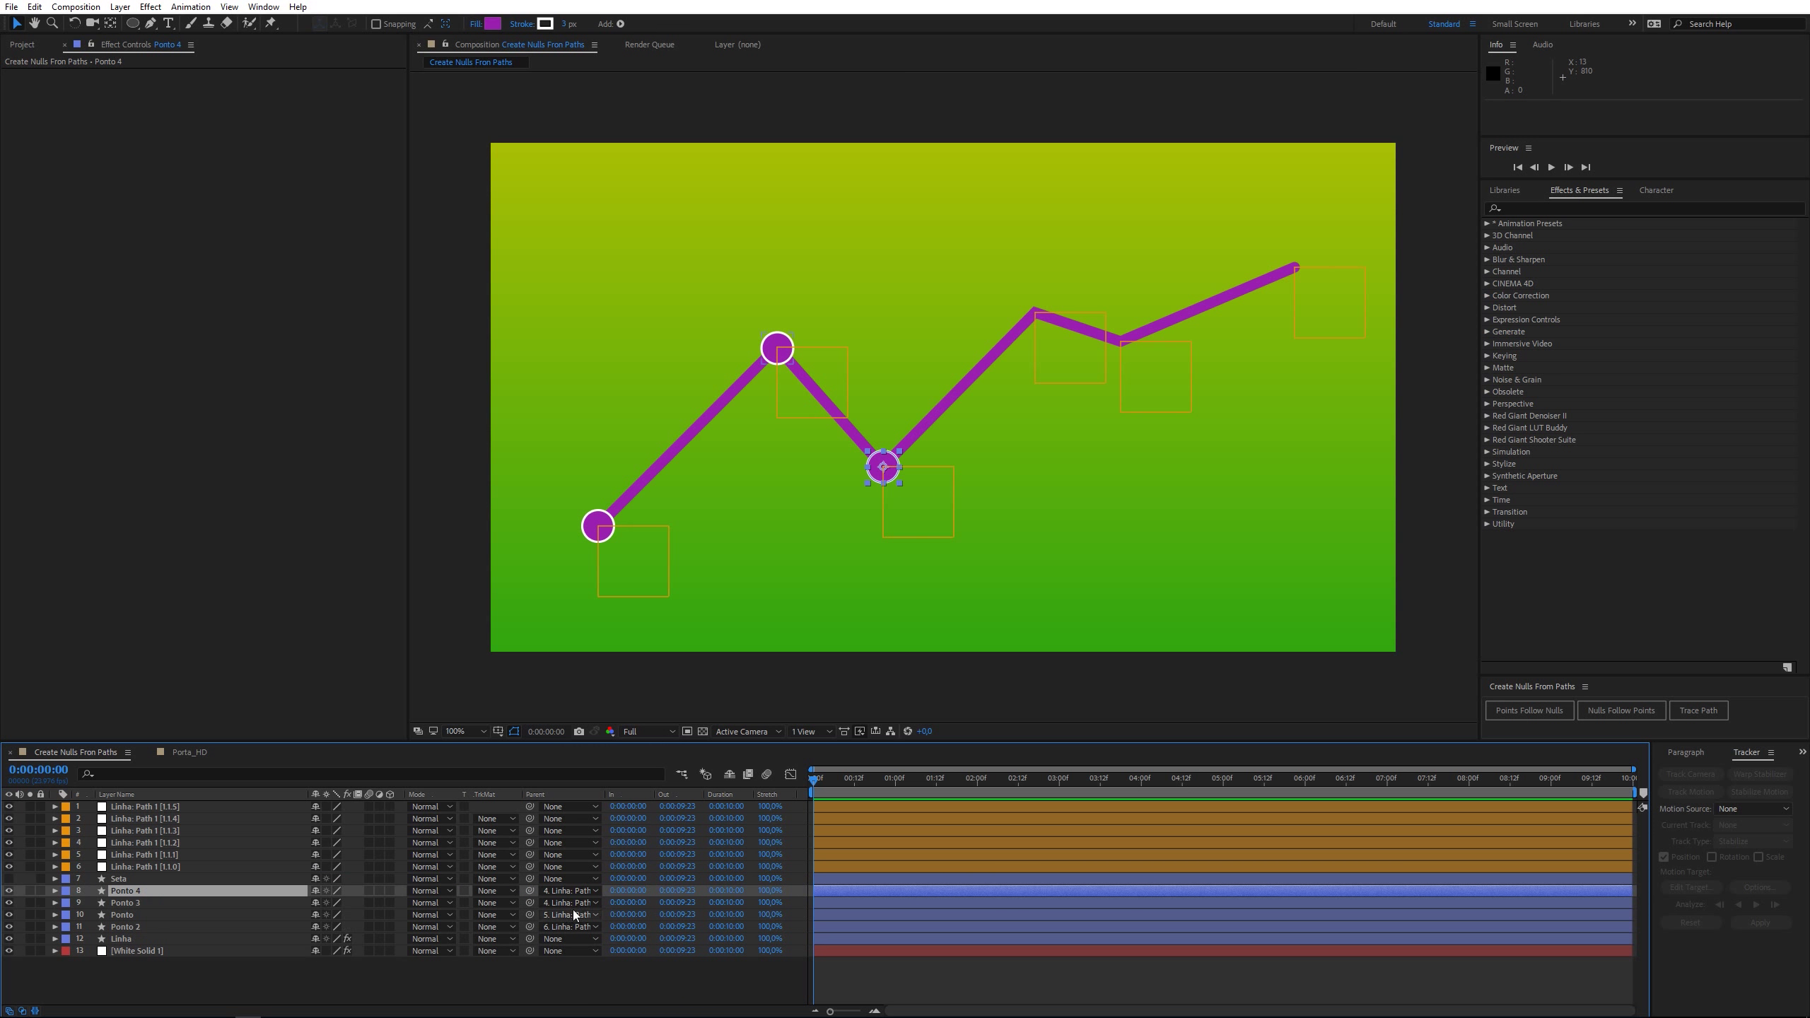
{"action": "left_click_drag", "start_coordinate": [529, 891], "coordinate": [147, 833]}
{"action": "key", "text": "ctrl+d"}
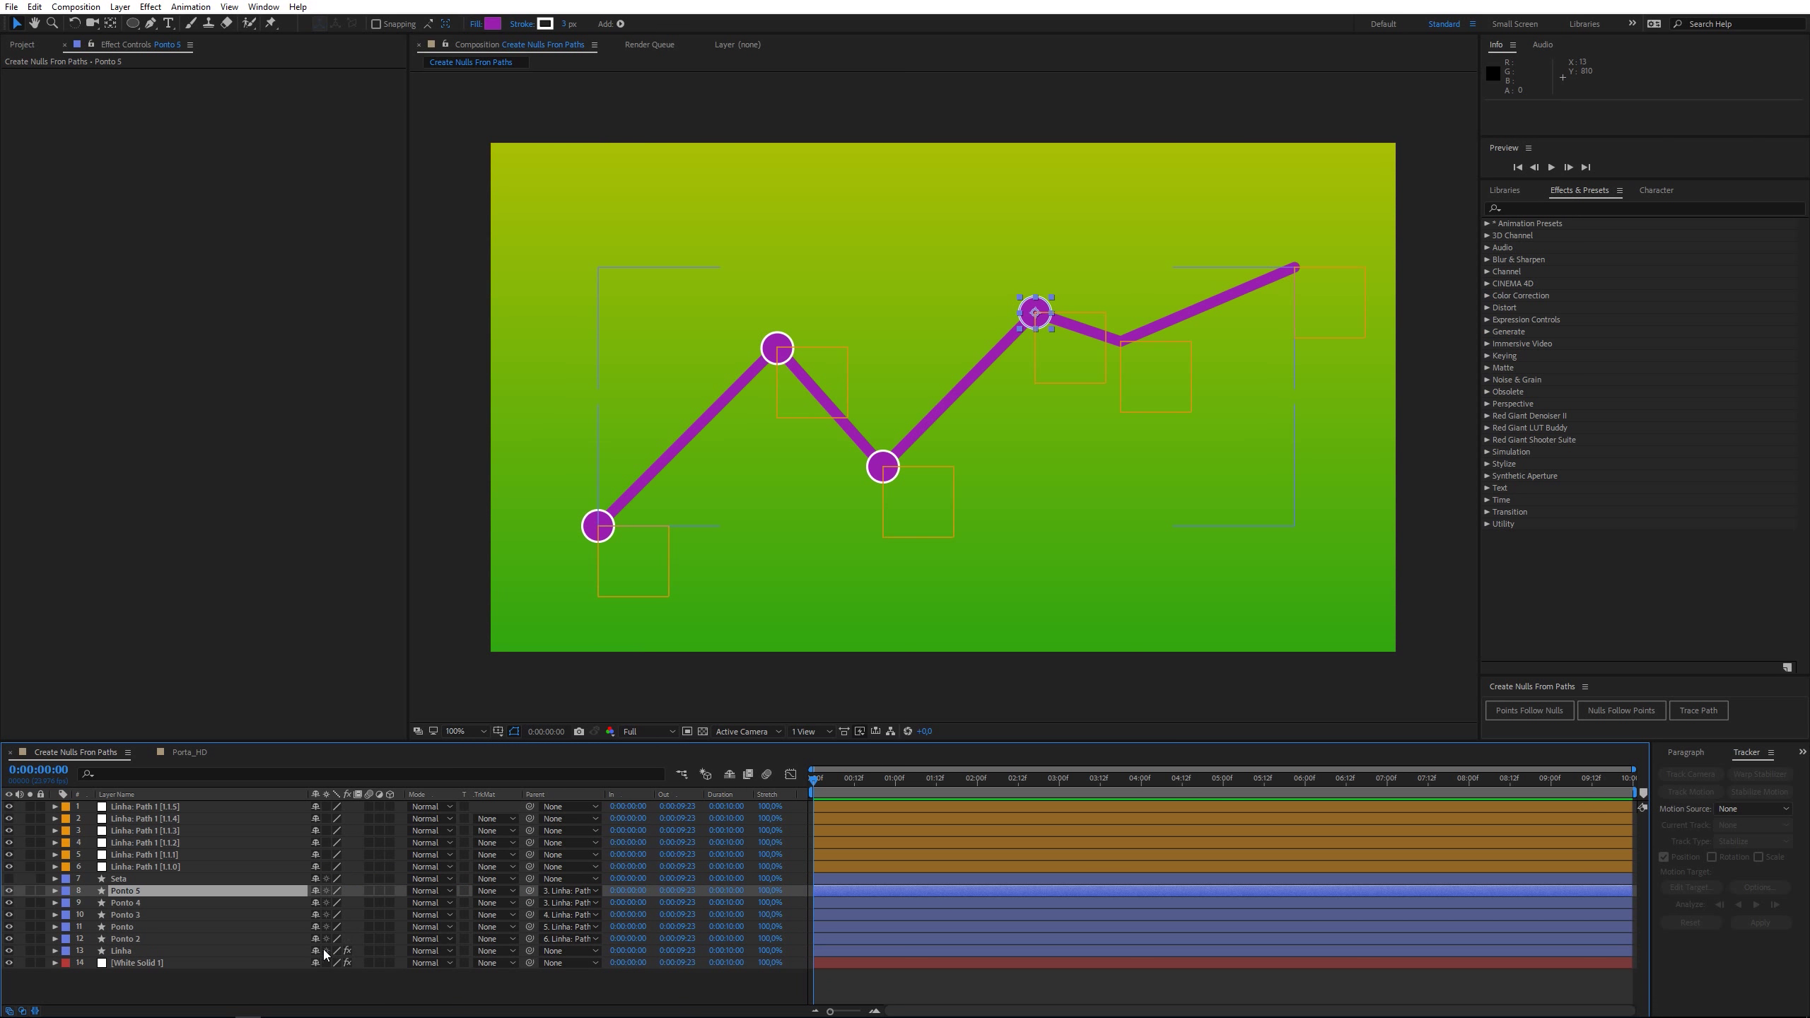
{"action": "left_click_drag", "start_coordinate": [528, 891], "coordinate": [143, 819]}
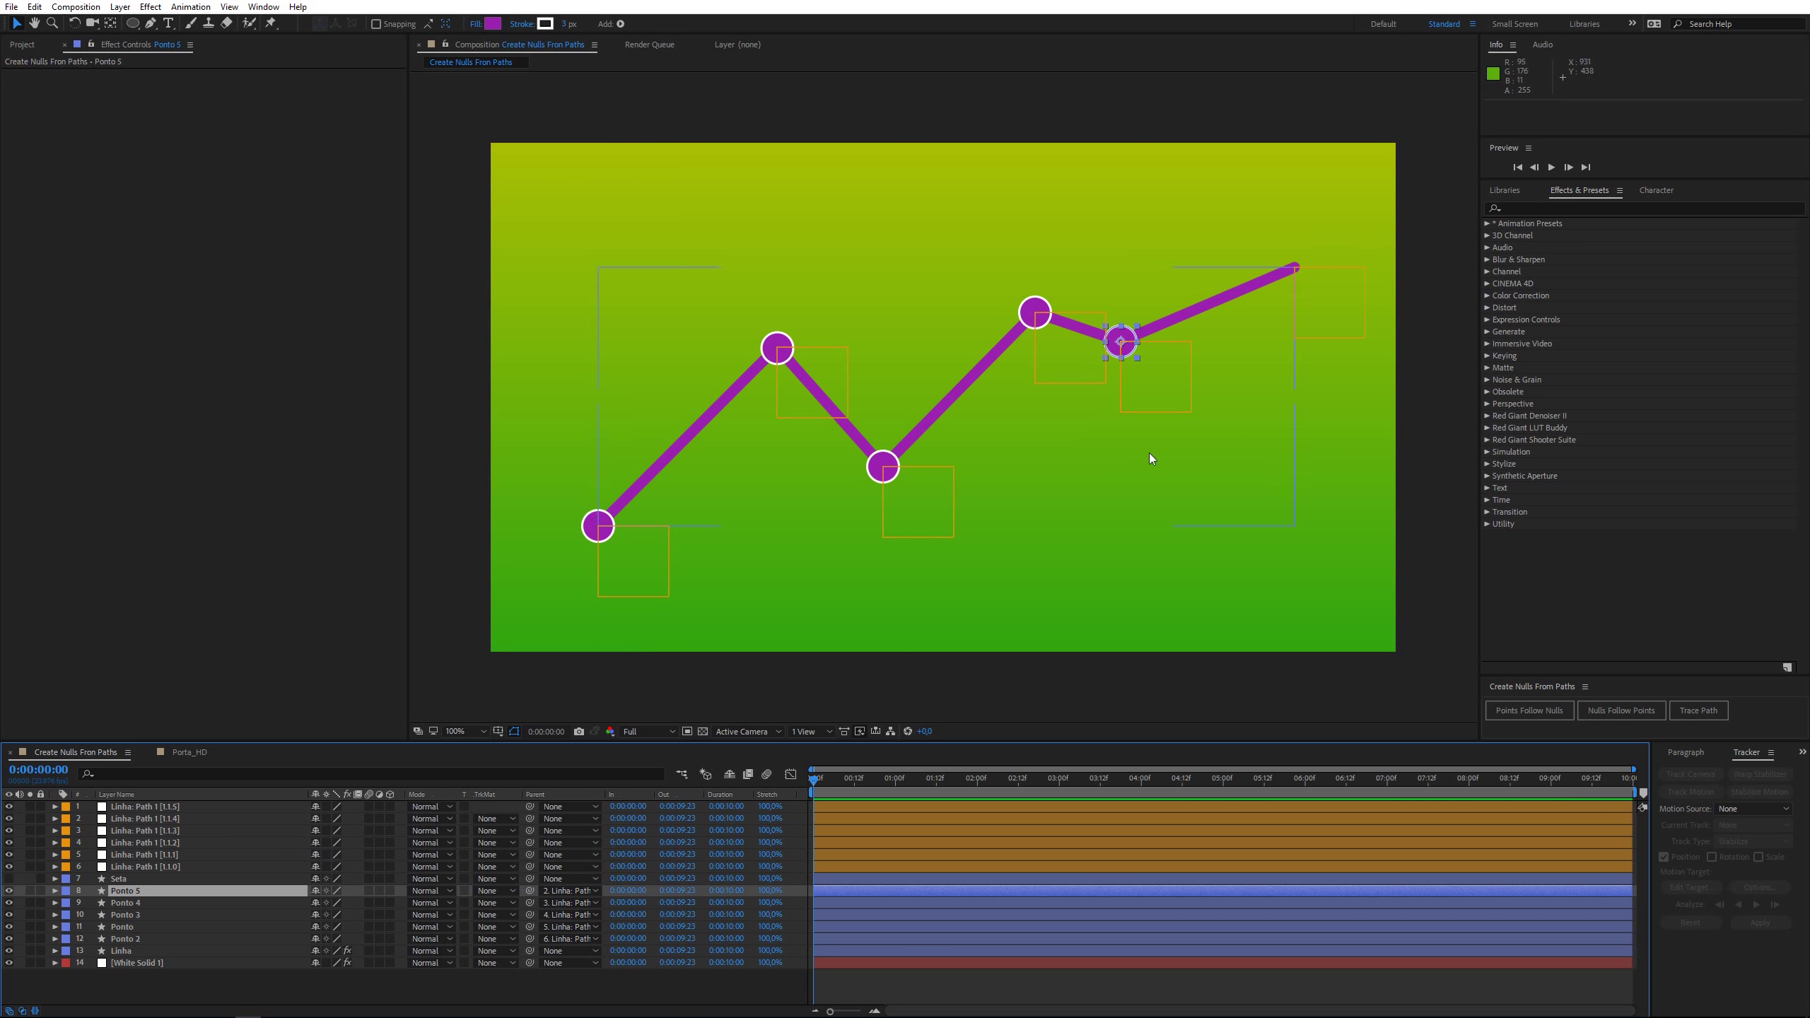
Step: Make the Seta arrowhead visible and parent it to the Linha: Path 1 [1.1.5] null
{"action": "left_click", "coordinate": [128, 880]}
{"action": "left_click", "coordinate": [9, 879]}
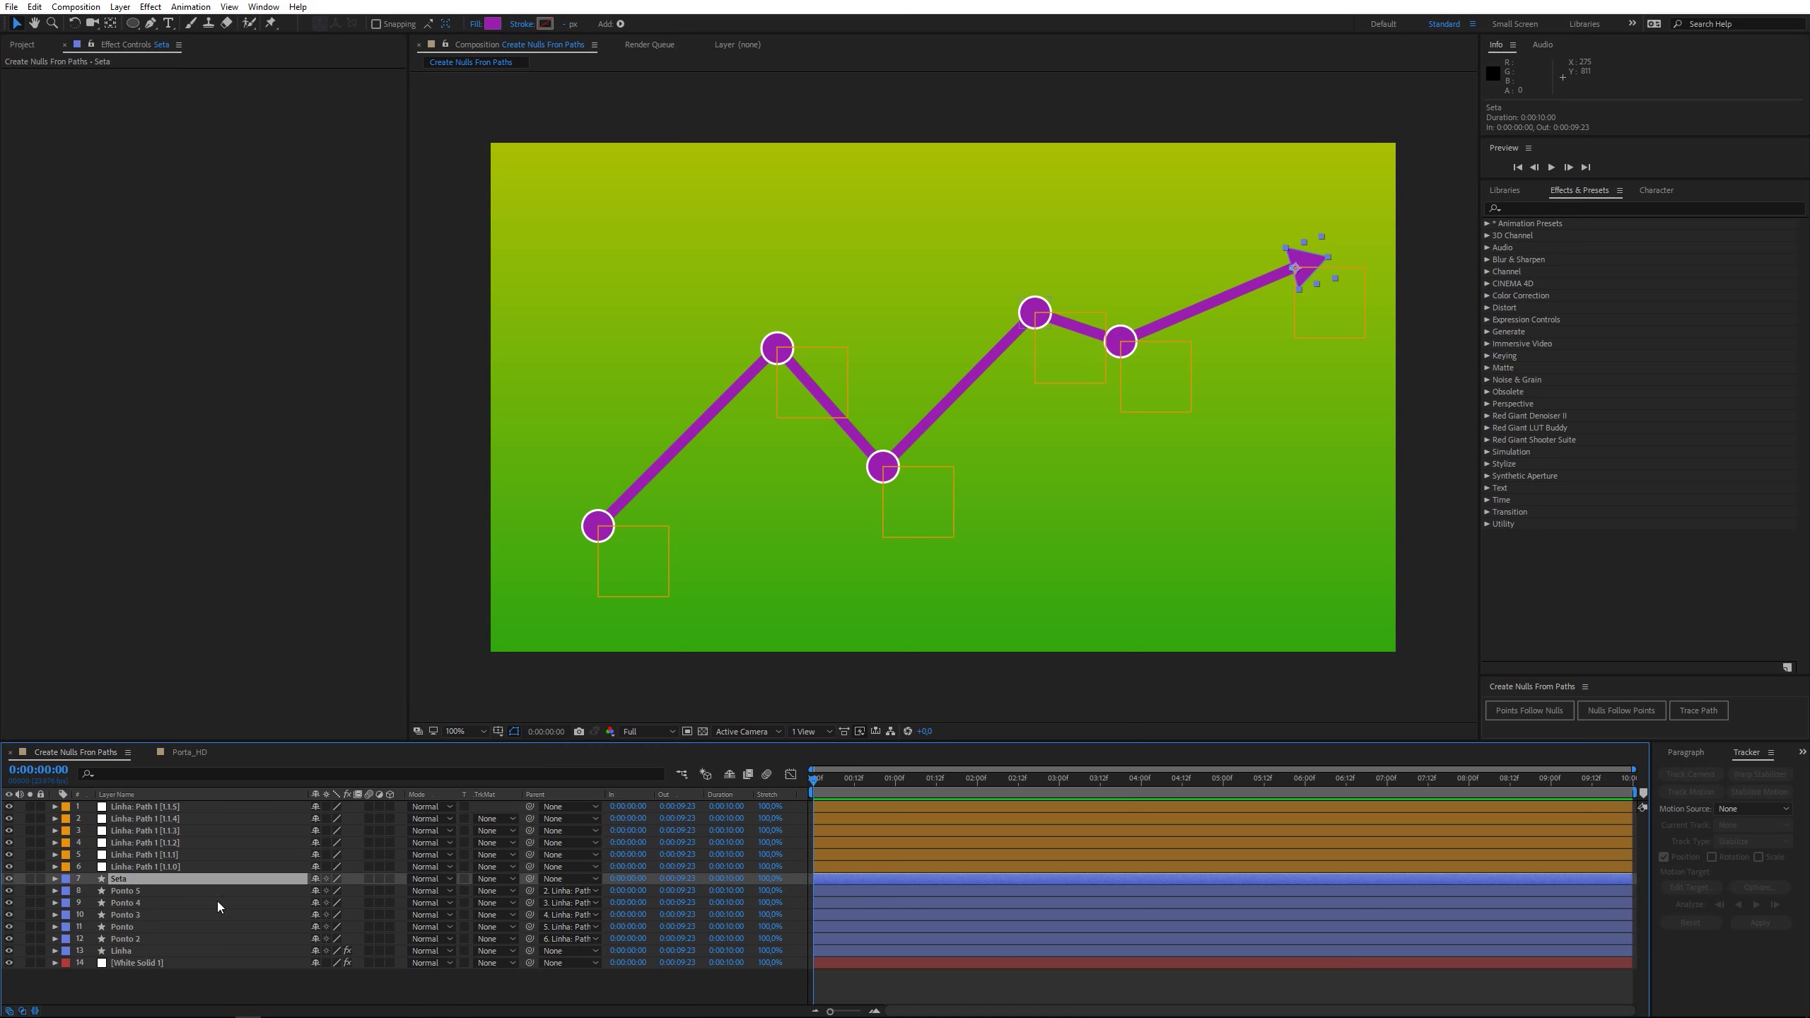
{"action": "left_click_drag", "start_coordinate": [529, 878], "coordinate": [174, 809]}
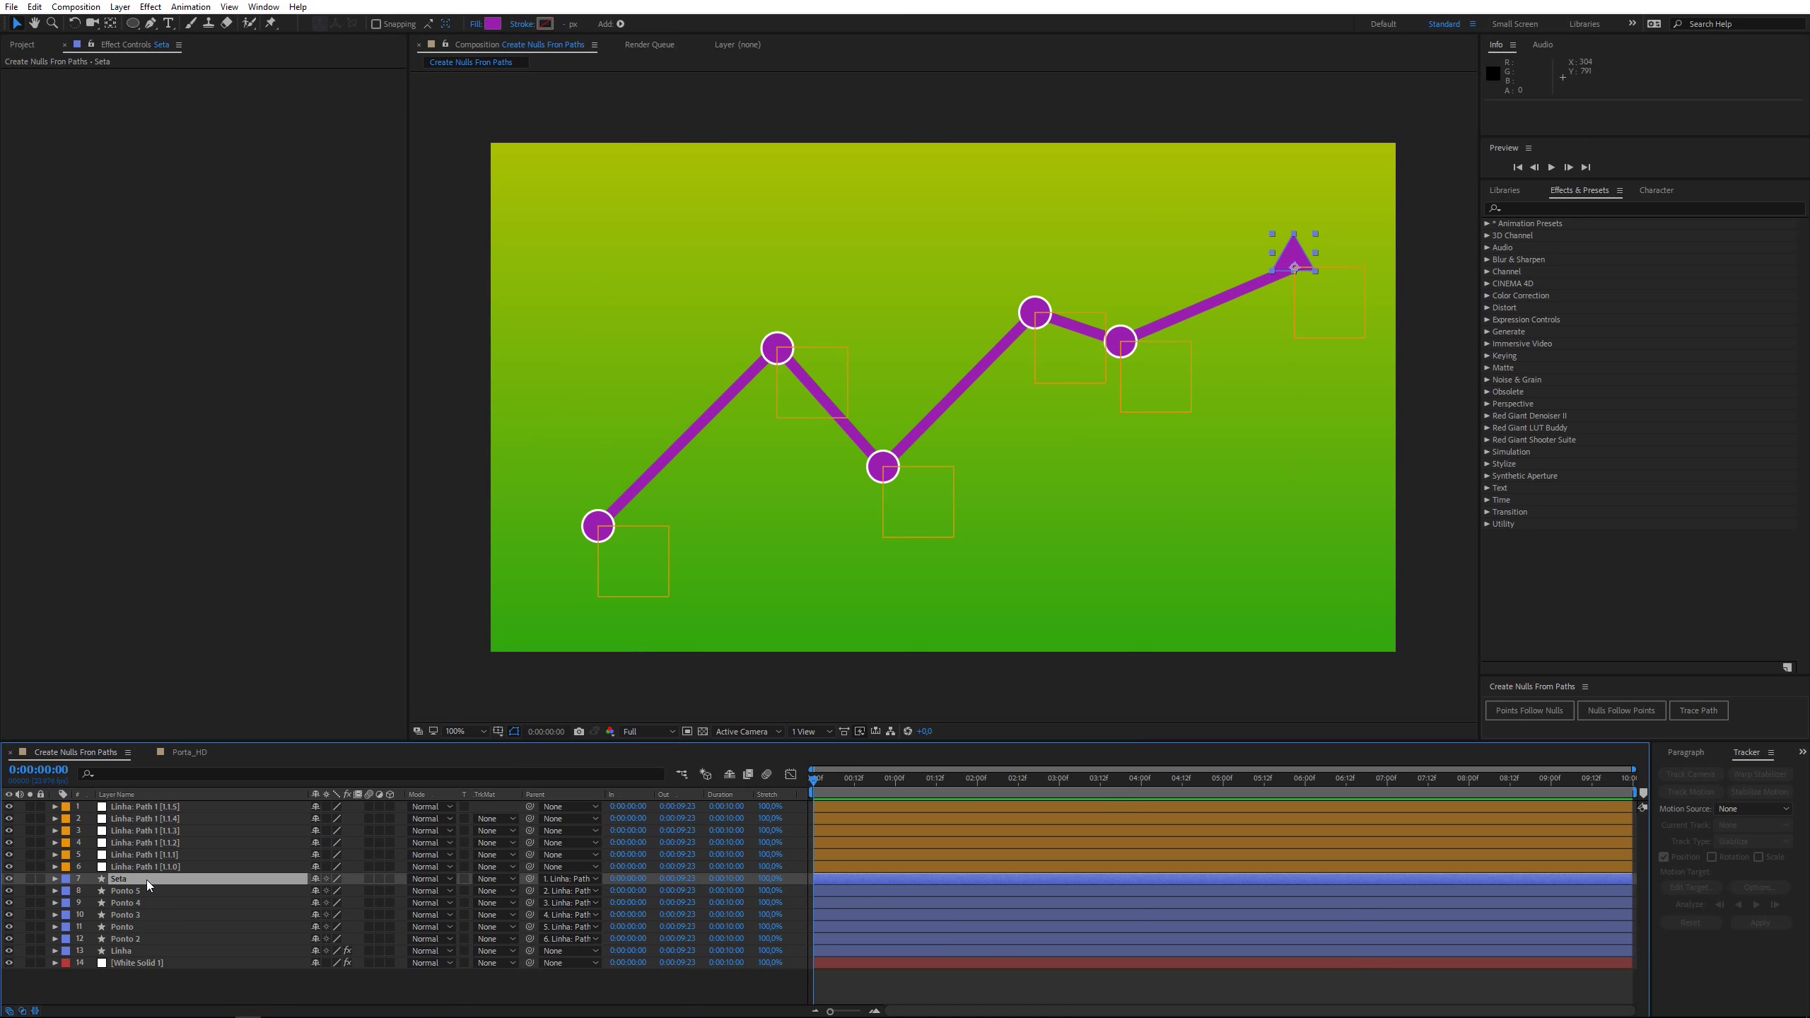
Step: Rotate Seta 68° so the arrowhead points along the line
{"action": "key", "text": "w"}
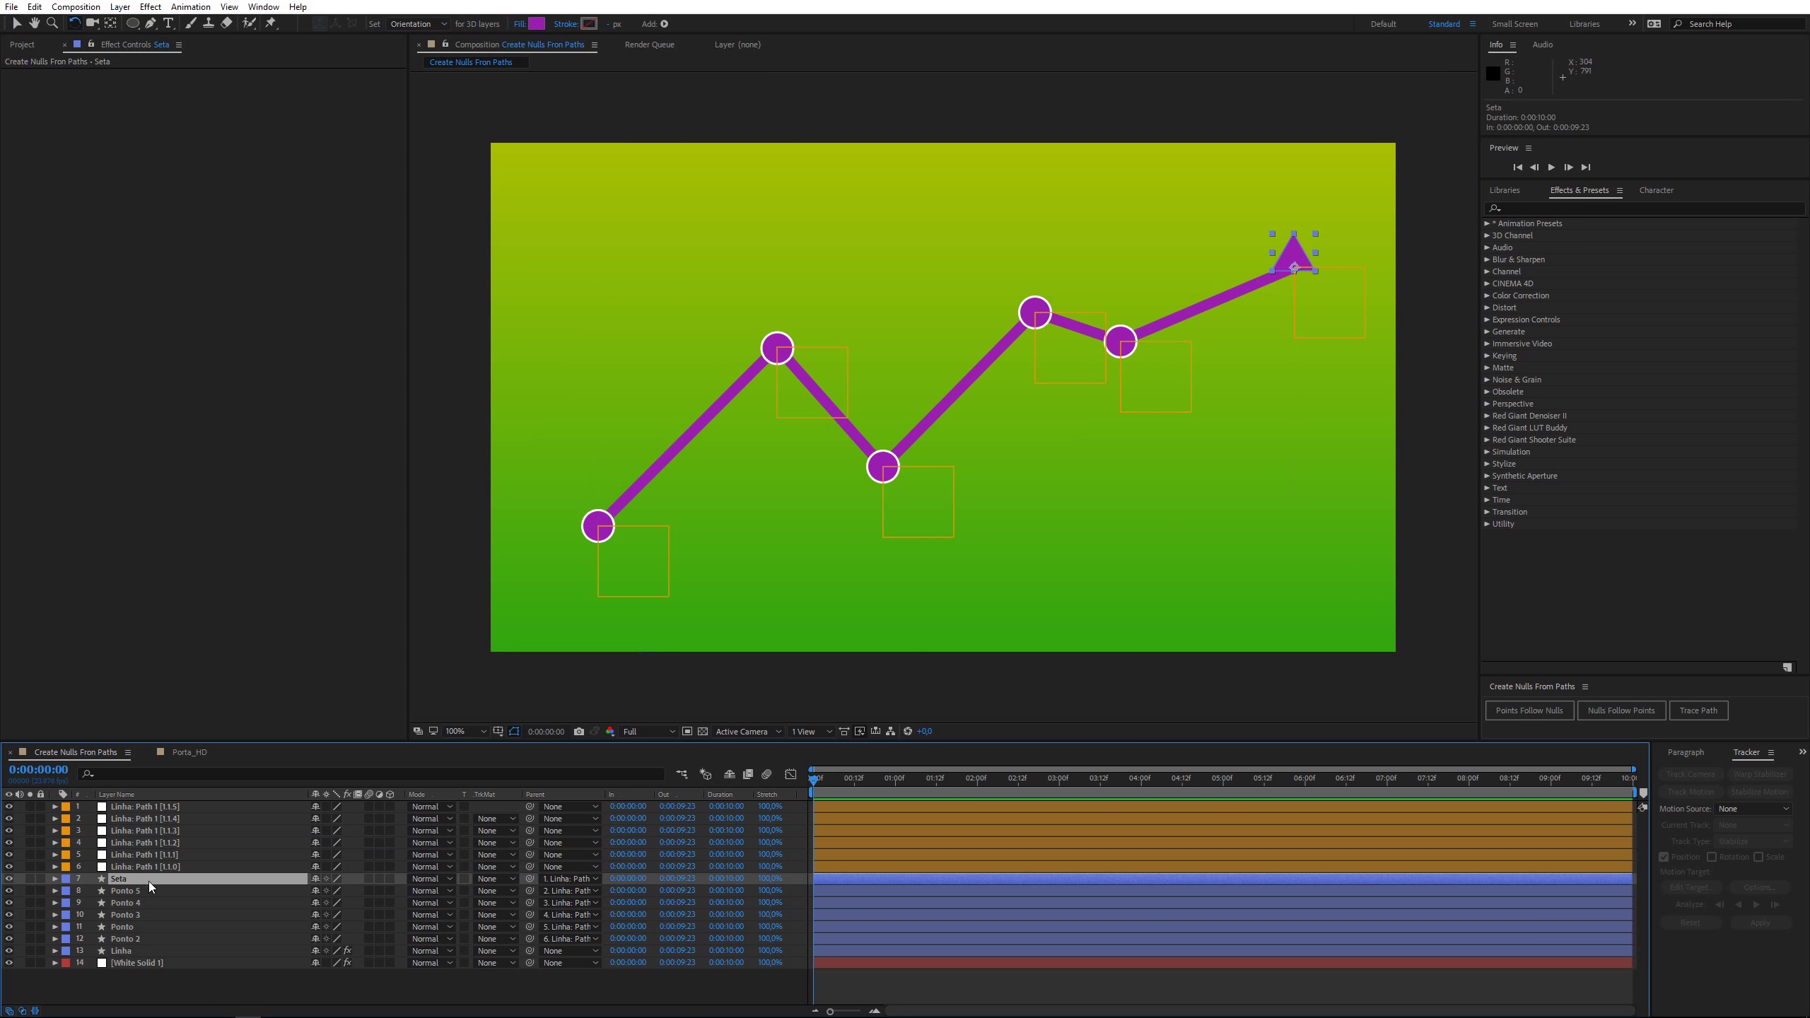
{"action": "key", "text": "r"}
{"action": "left_click_drag", "start_coordinate": [332, 894], "coordinate": [380, 894]}
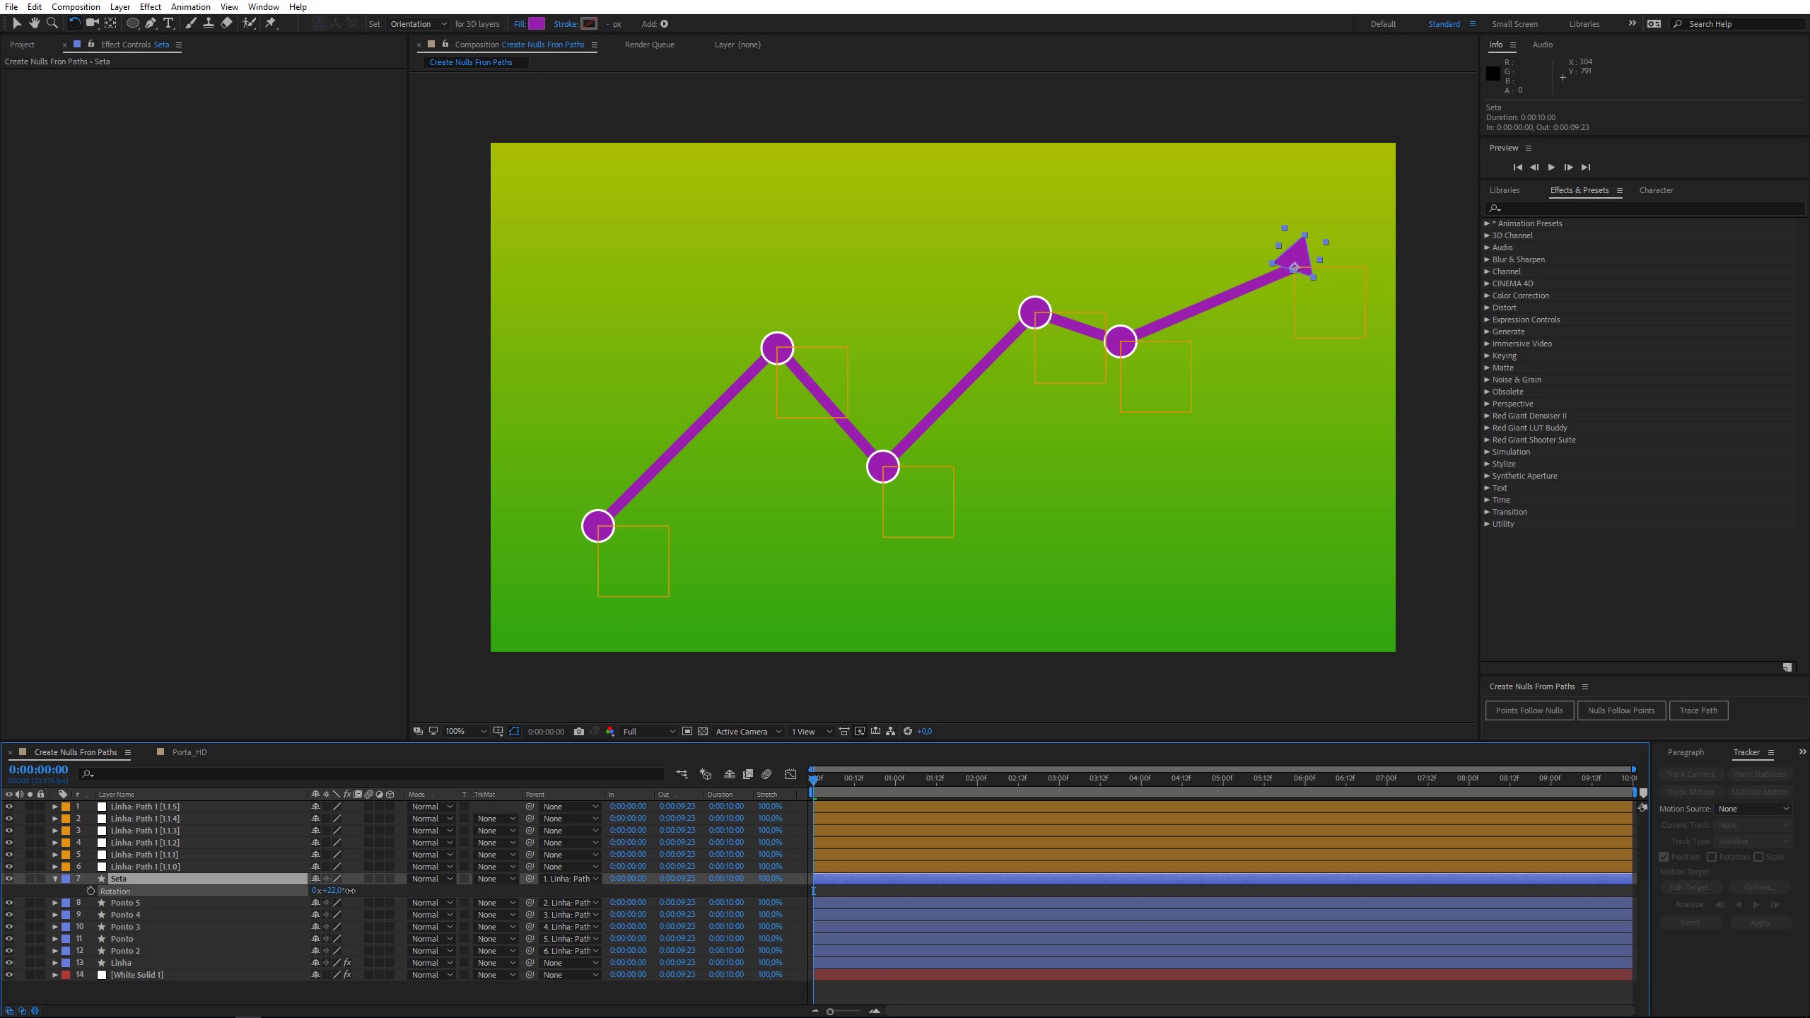
{"action": "left_click", "coordinate": [56, 879]}
{"action": "left_click", "coordinate": [167, 990]}
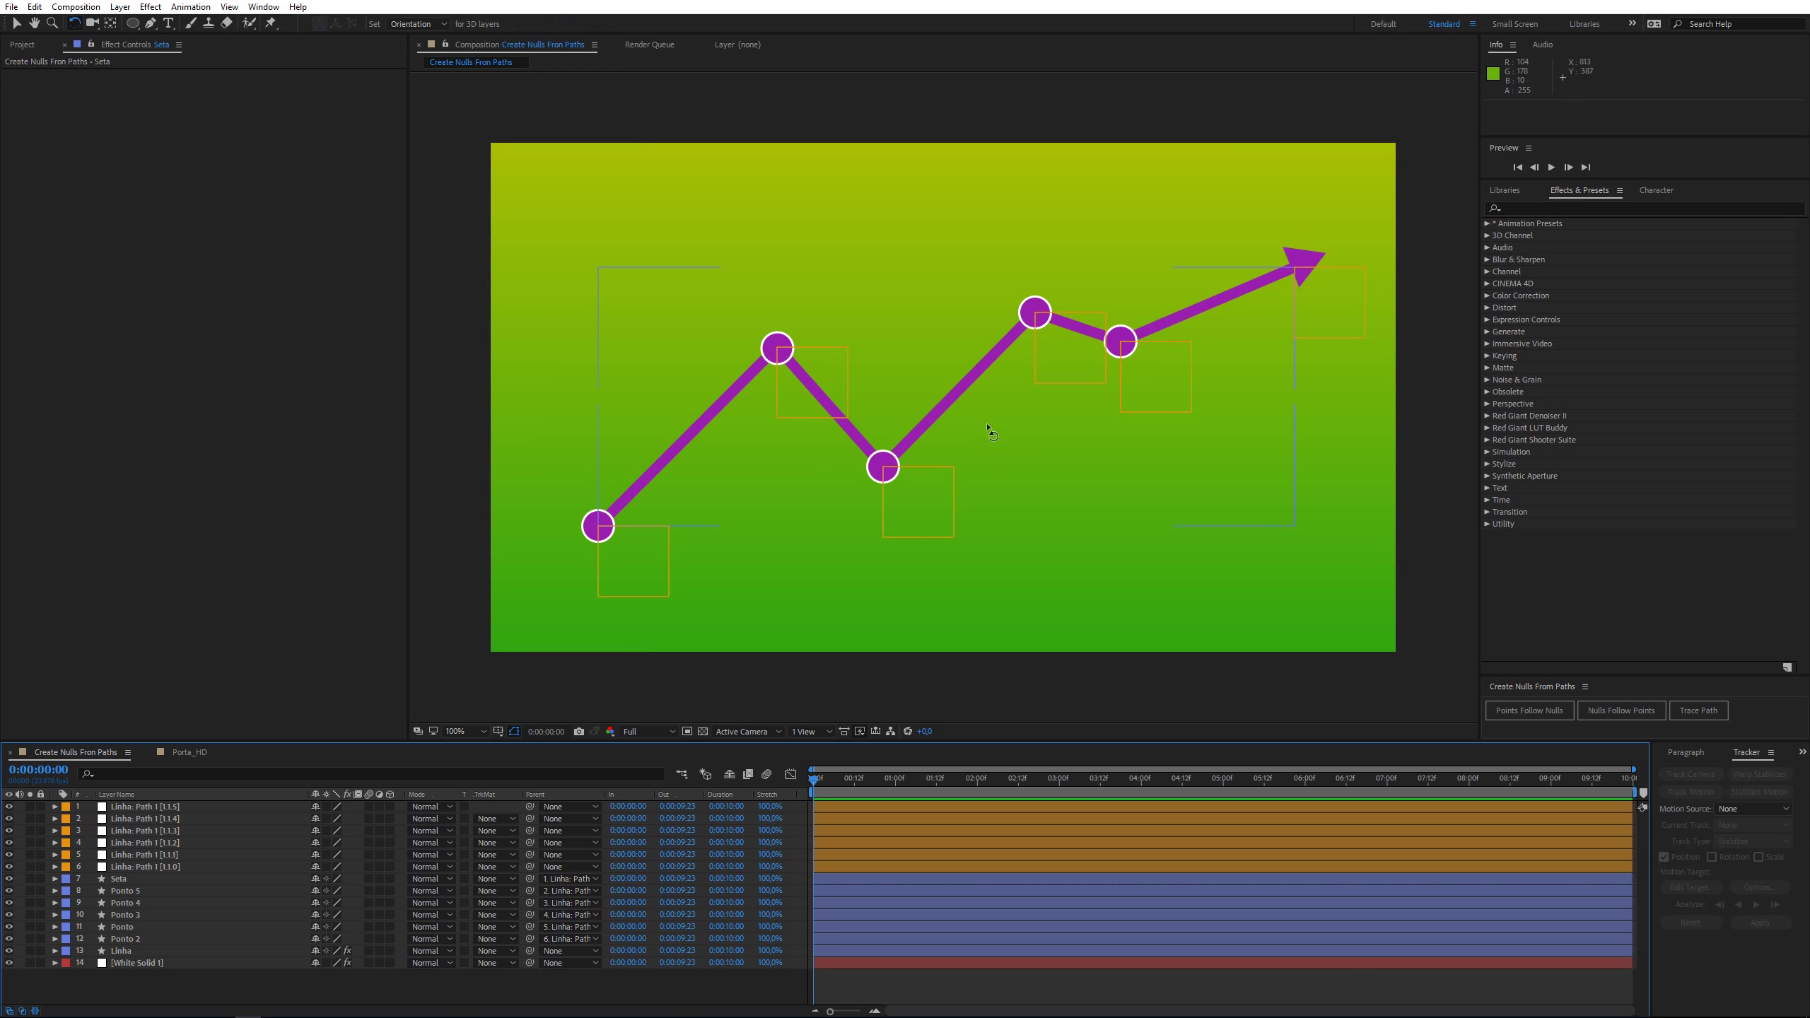
Step: Reposition the [1.1.1] vertex and another middle vertex of the line
{"action": "left_click", "coordinate": [16, 22]}
{"action": "mouse_move", "coordinate": [800, 406]}
{"action": "left_mouse_down"}
{"action": "mouse_move", "coordinate": [787, 417]}
{"action": "mouse_move", "coordinate": [715, 346]}
{"action": "left_mouse_up"}
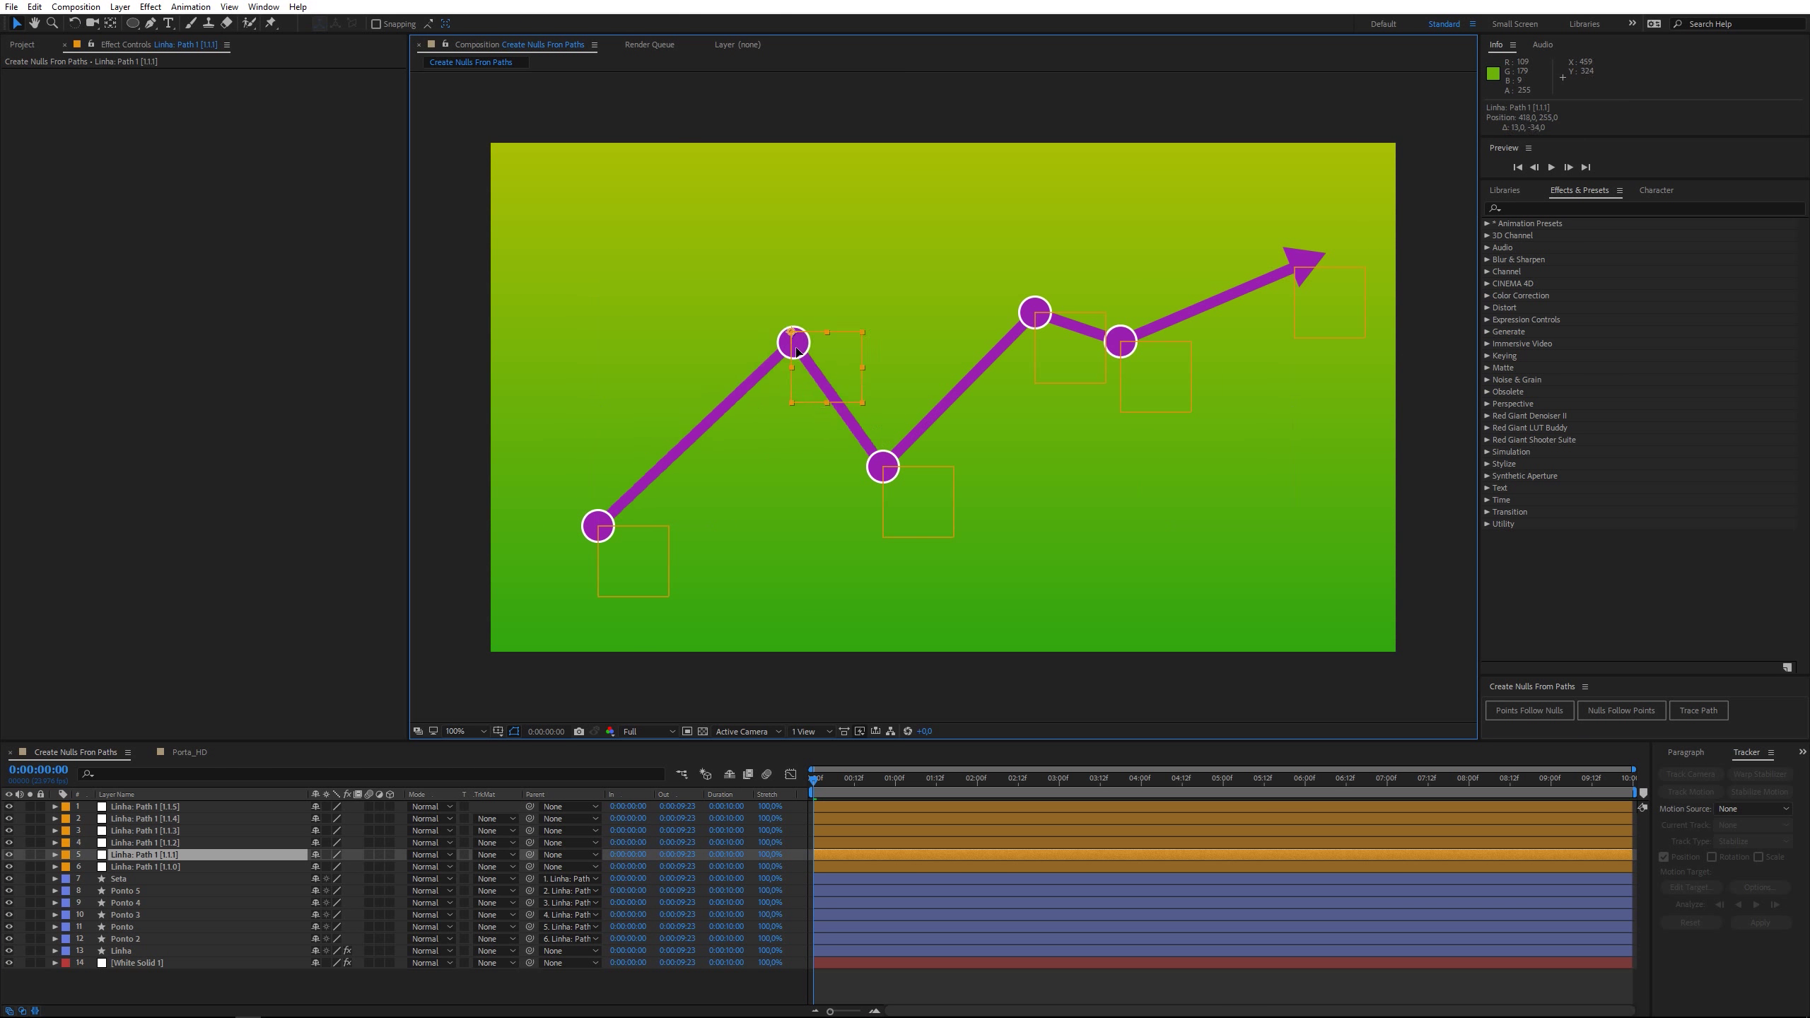
{"action": "left_click_drag", "start_coordinate": [935, 516], "coordinate": [892, 505]}
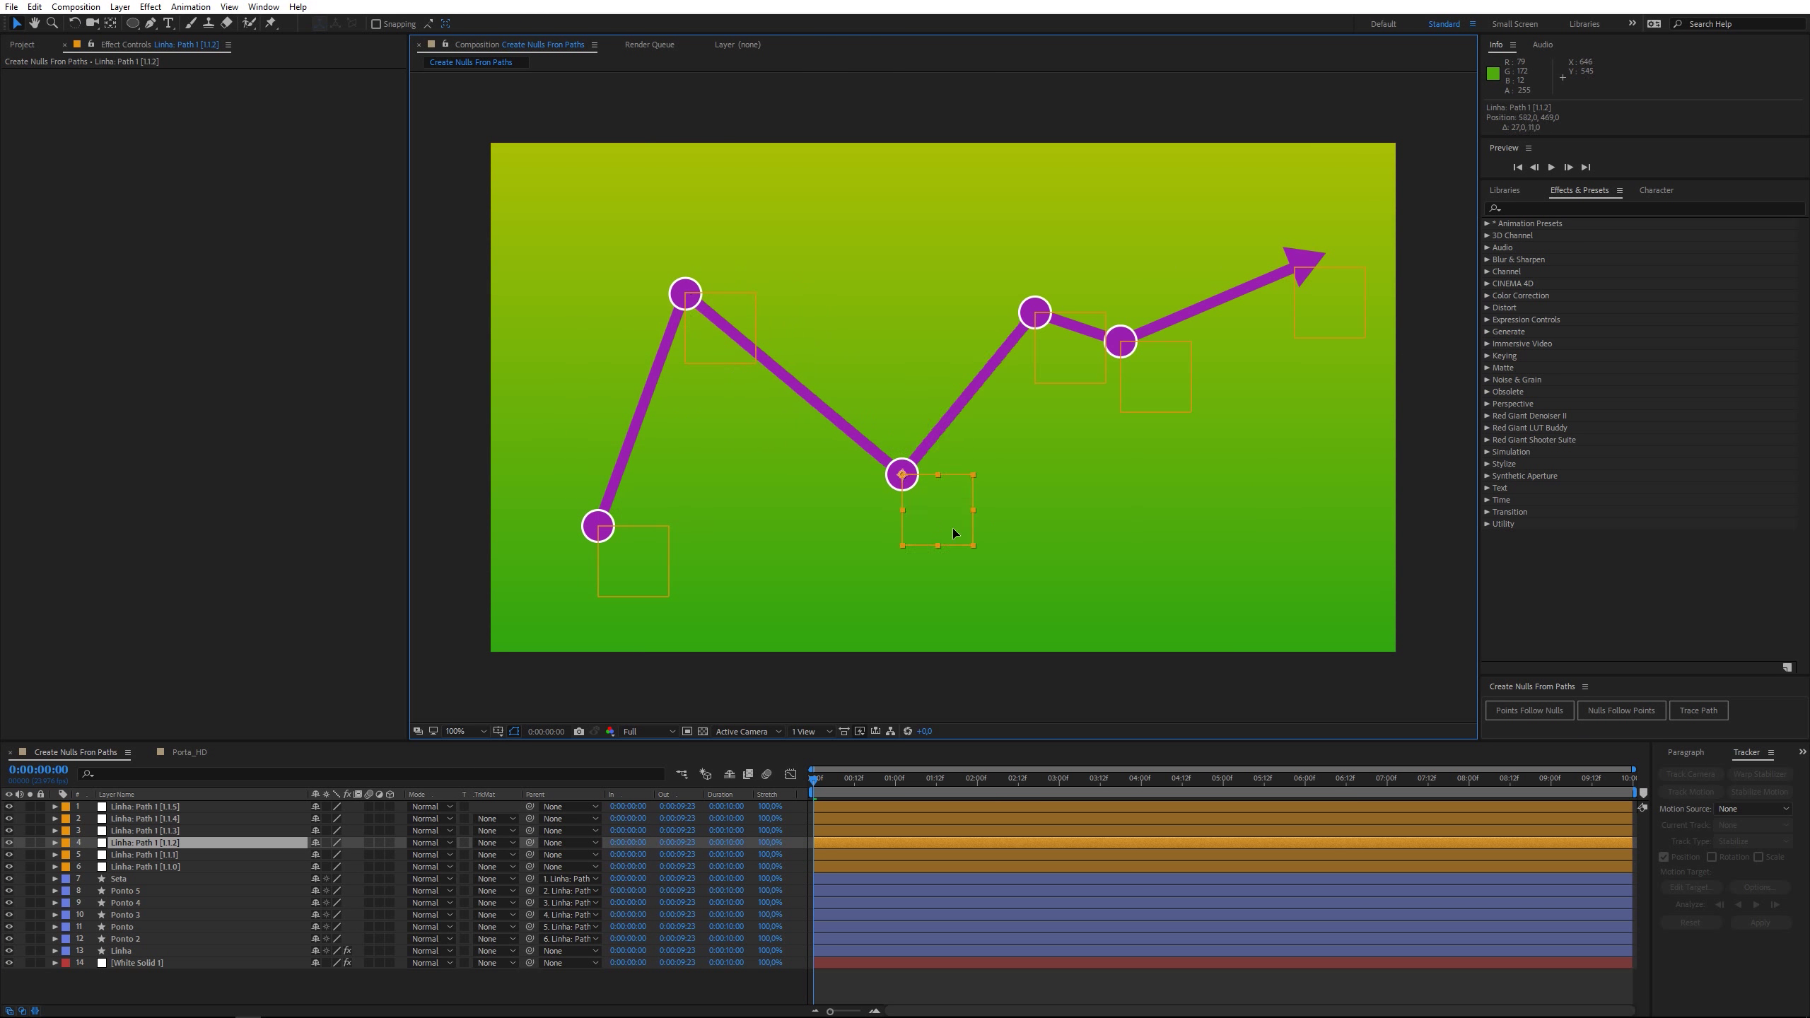
Step: Fine-tune the line's shape by moving several vertex nulls, including [1.1.2] and [1.1.4]
{"action": "left_click_drag", "start_coordinate": [1051, 358], "coordinate": [1005, 344]}
{"action": "left_click_drag", "start_coordinate": [1160, 375], "coordinate": [1164, 407]}
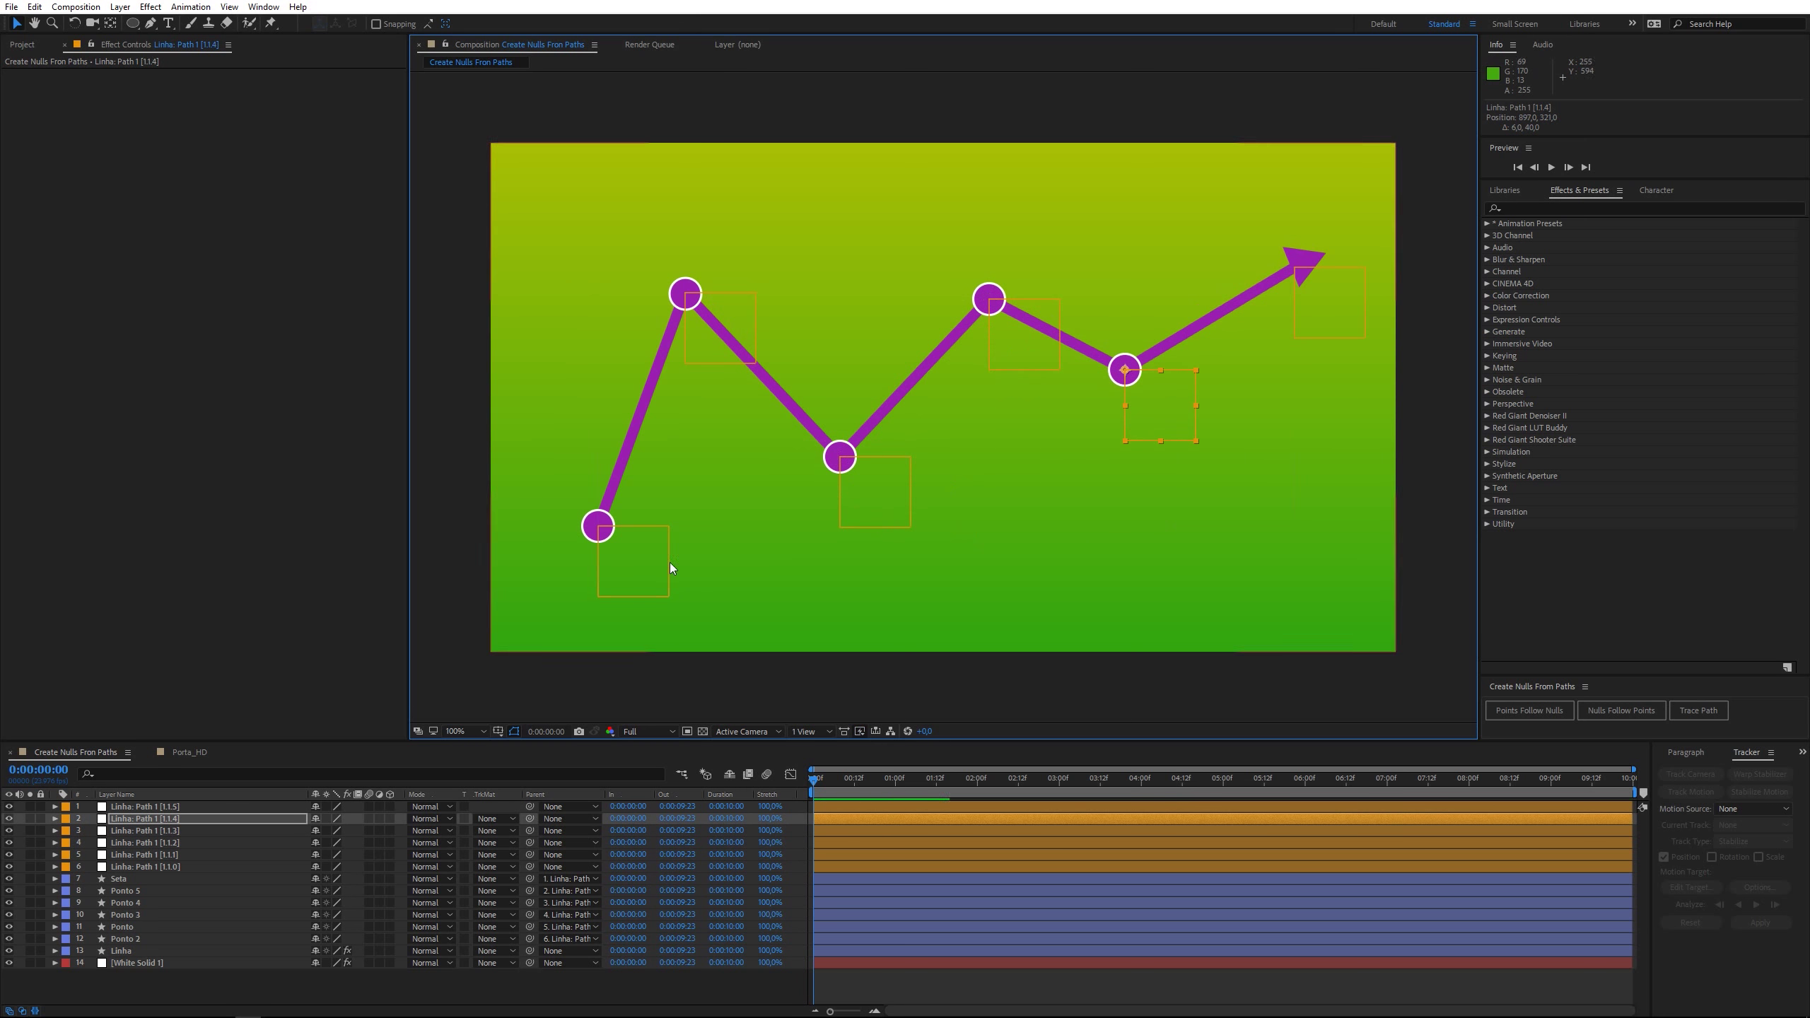
{"action": "left_click_drag", "start_coordinate": [667, 567], "coordinate": [634, 595]}
{"action": "left_click_drag", "start_coordinate": [893, 501], "coordinate": [931, 448]}
{"action": "left_click_drag", "start_coordinate": [1162, 406], "coordinate": [1165, 414]}
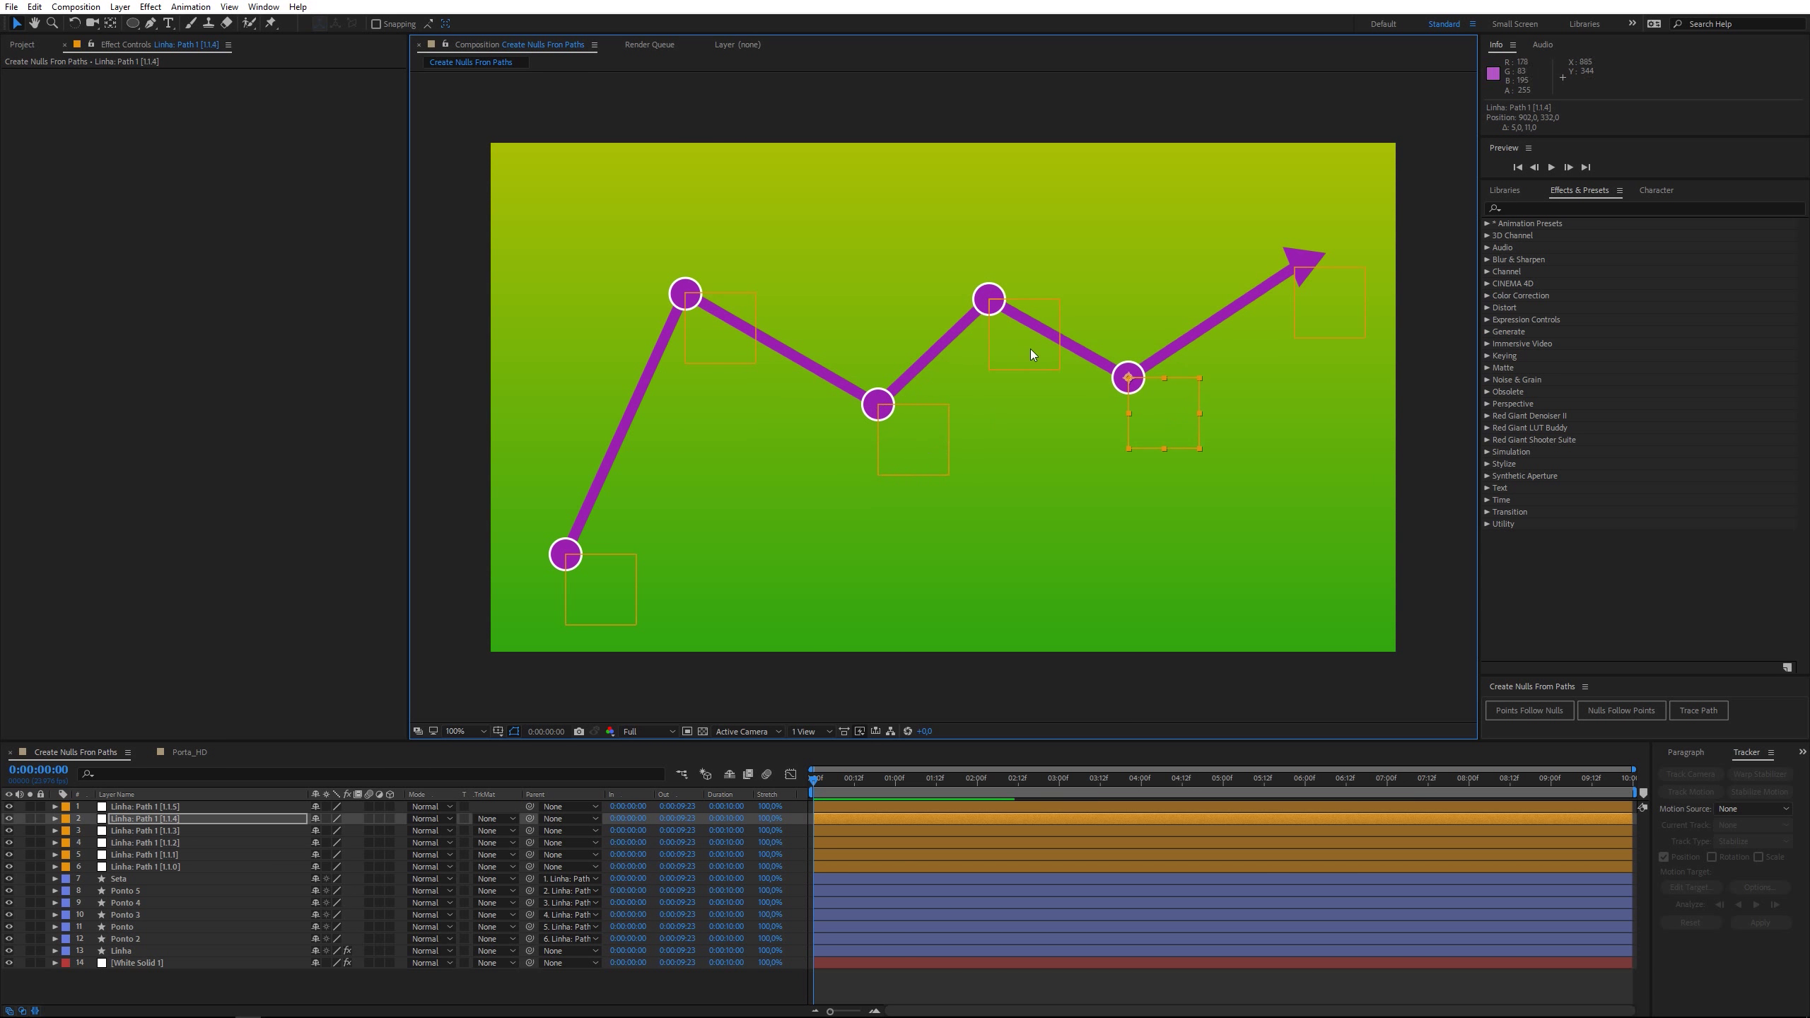
{"action": "left_click_drag", "start_coordinate": [1024, 334], "coordinate": [1024, 345]}
{"action": "left_click", "coordinate": [690, 318]}
{"action": "left_click", "coordinate": [756, 477]}
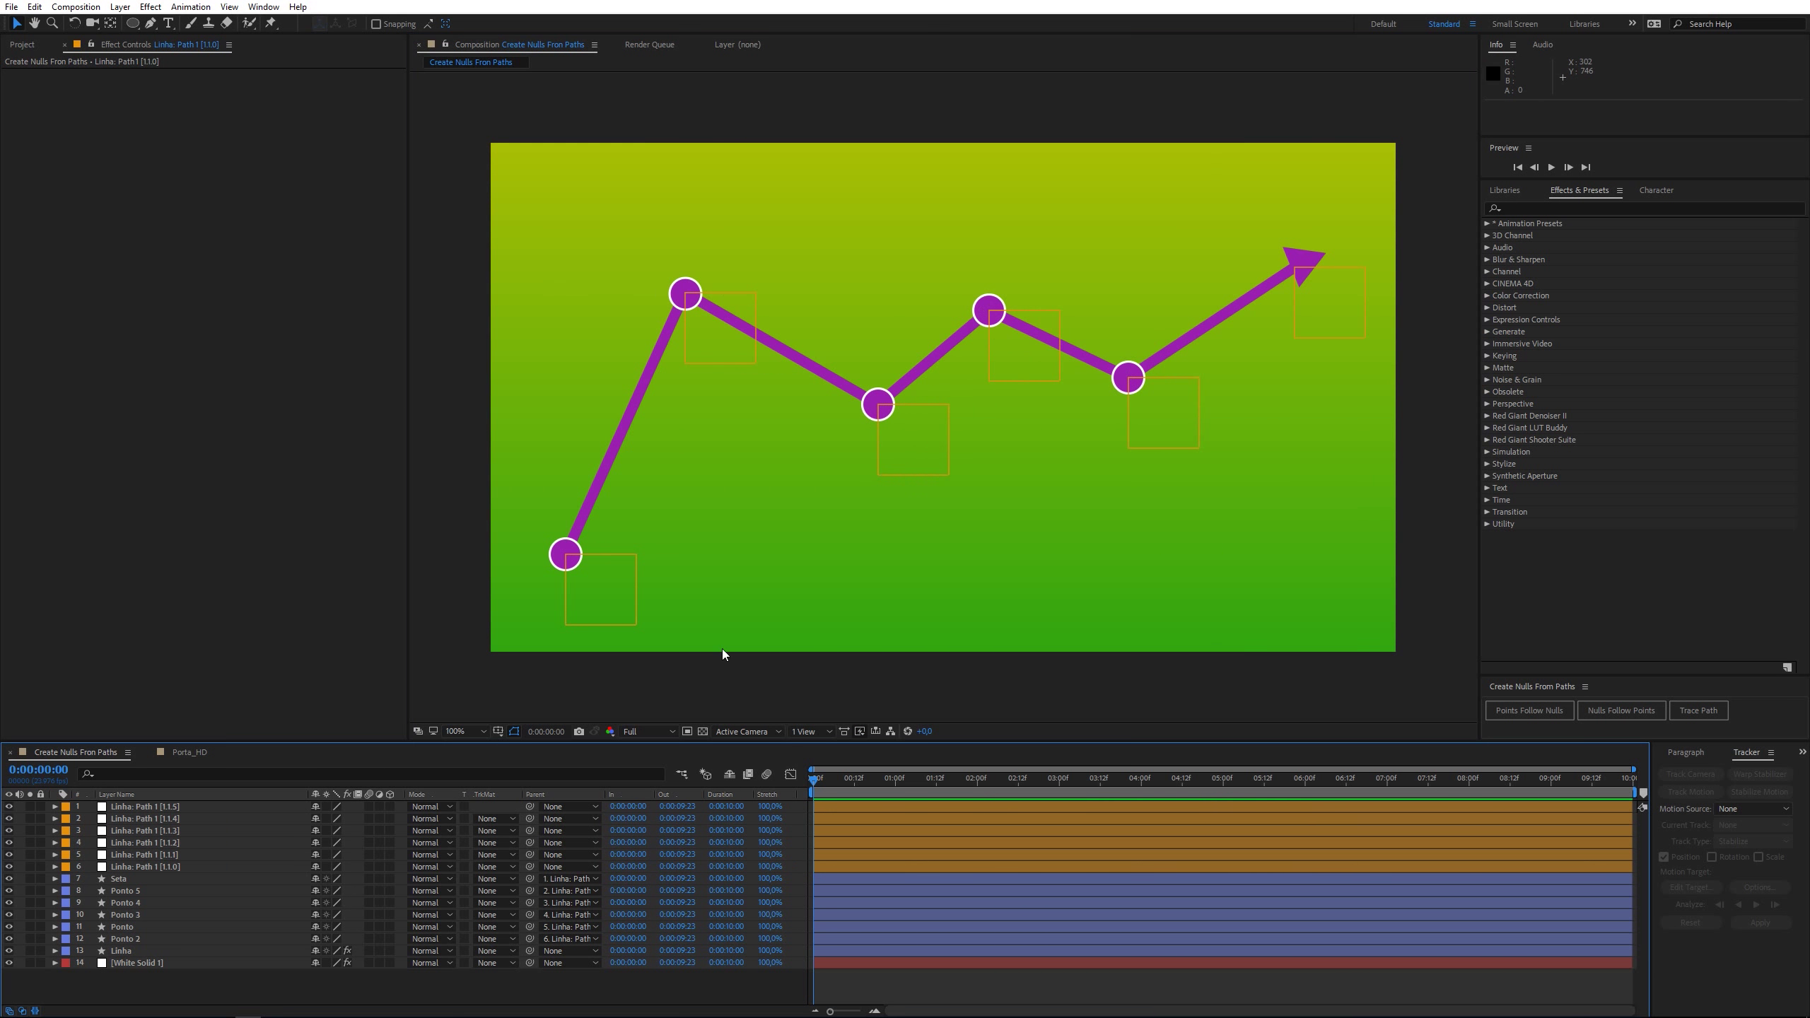
Step: Set Position keyframes on all six Linha: Path nulls at 0:00:02:23
{"action": "left_click", "coordinate": [163, 867]}
{"action": "left_click", "coordinate": [169, 807], "text": "shift"}
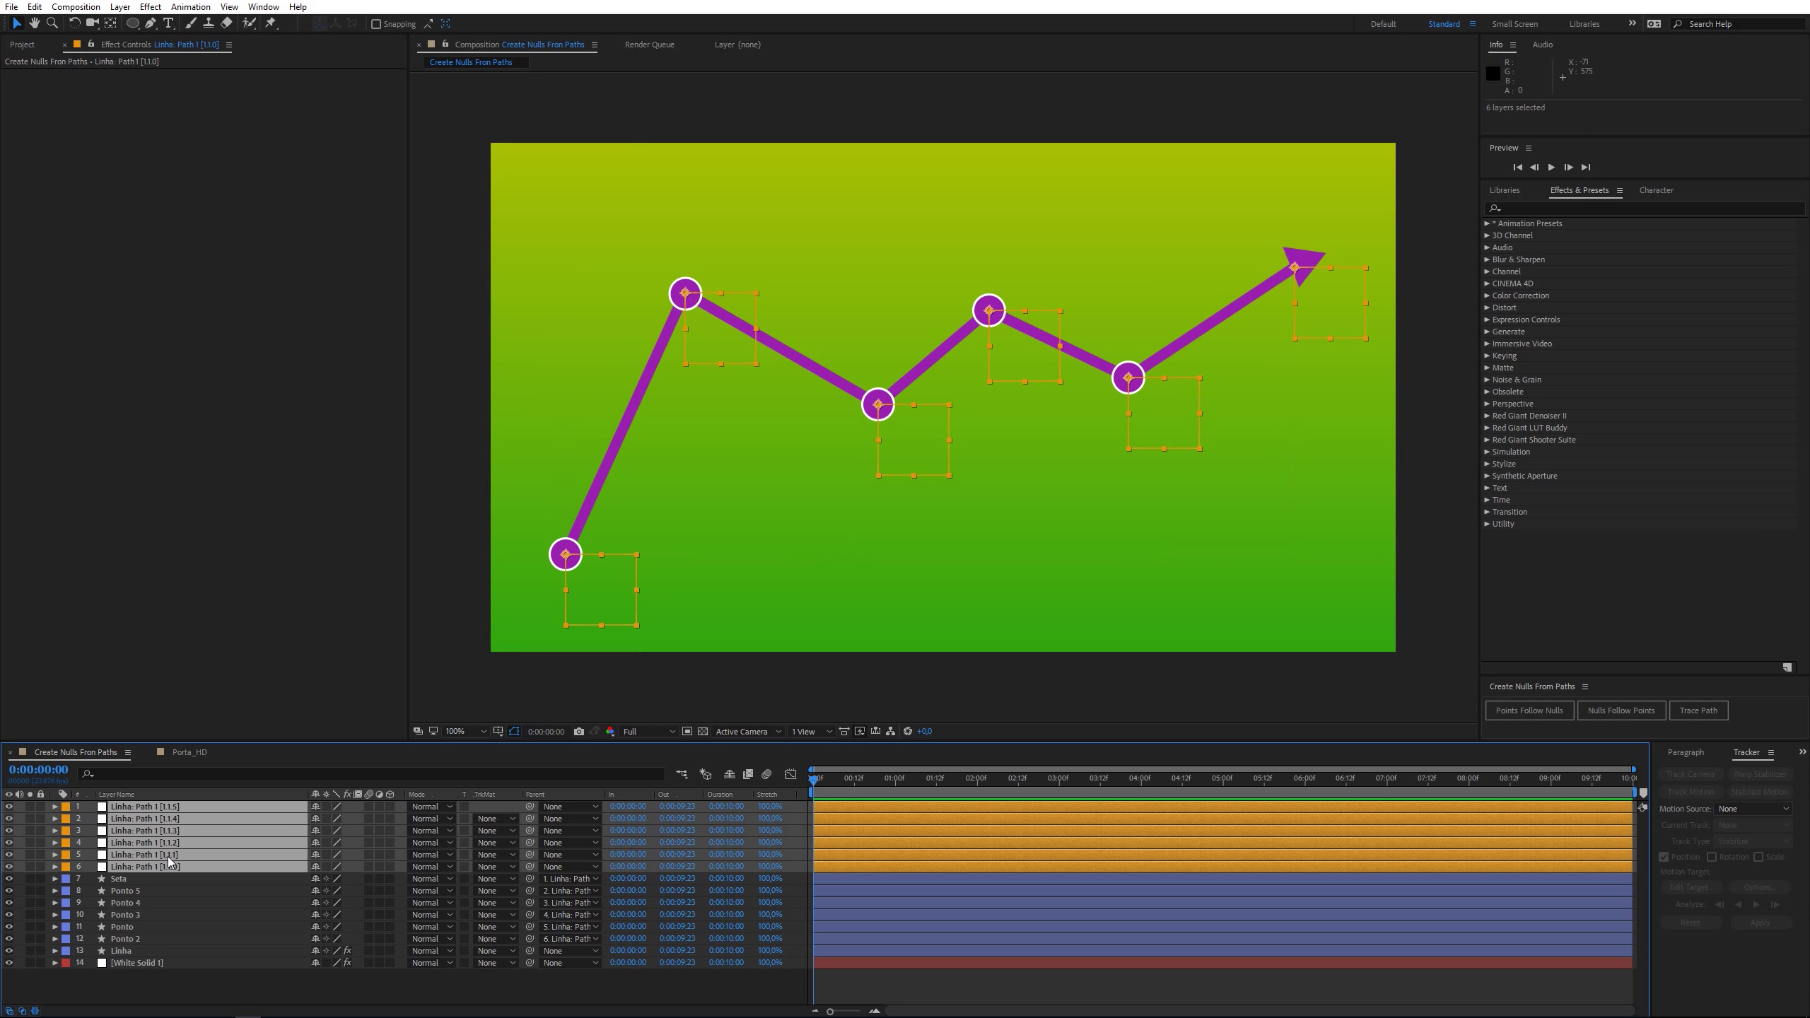
{"action": "key", "text": "p"}
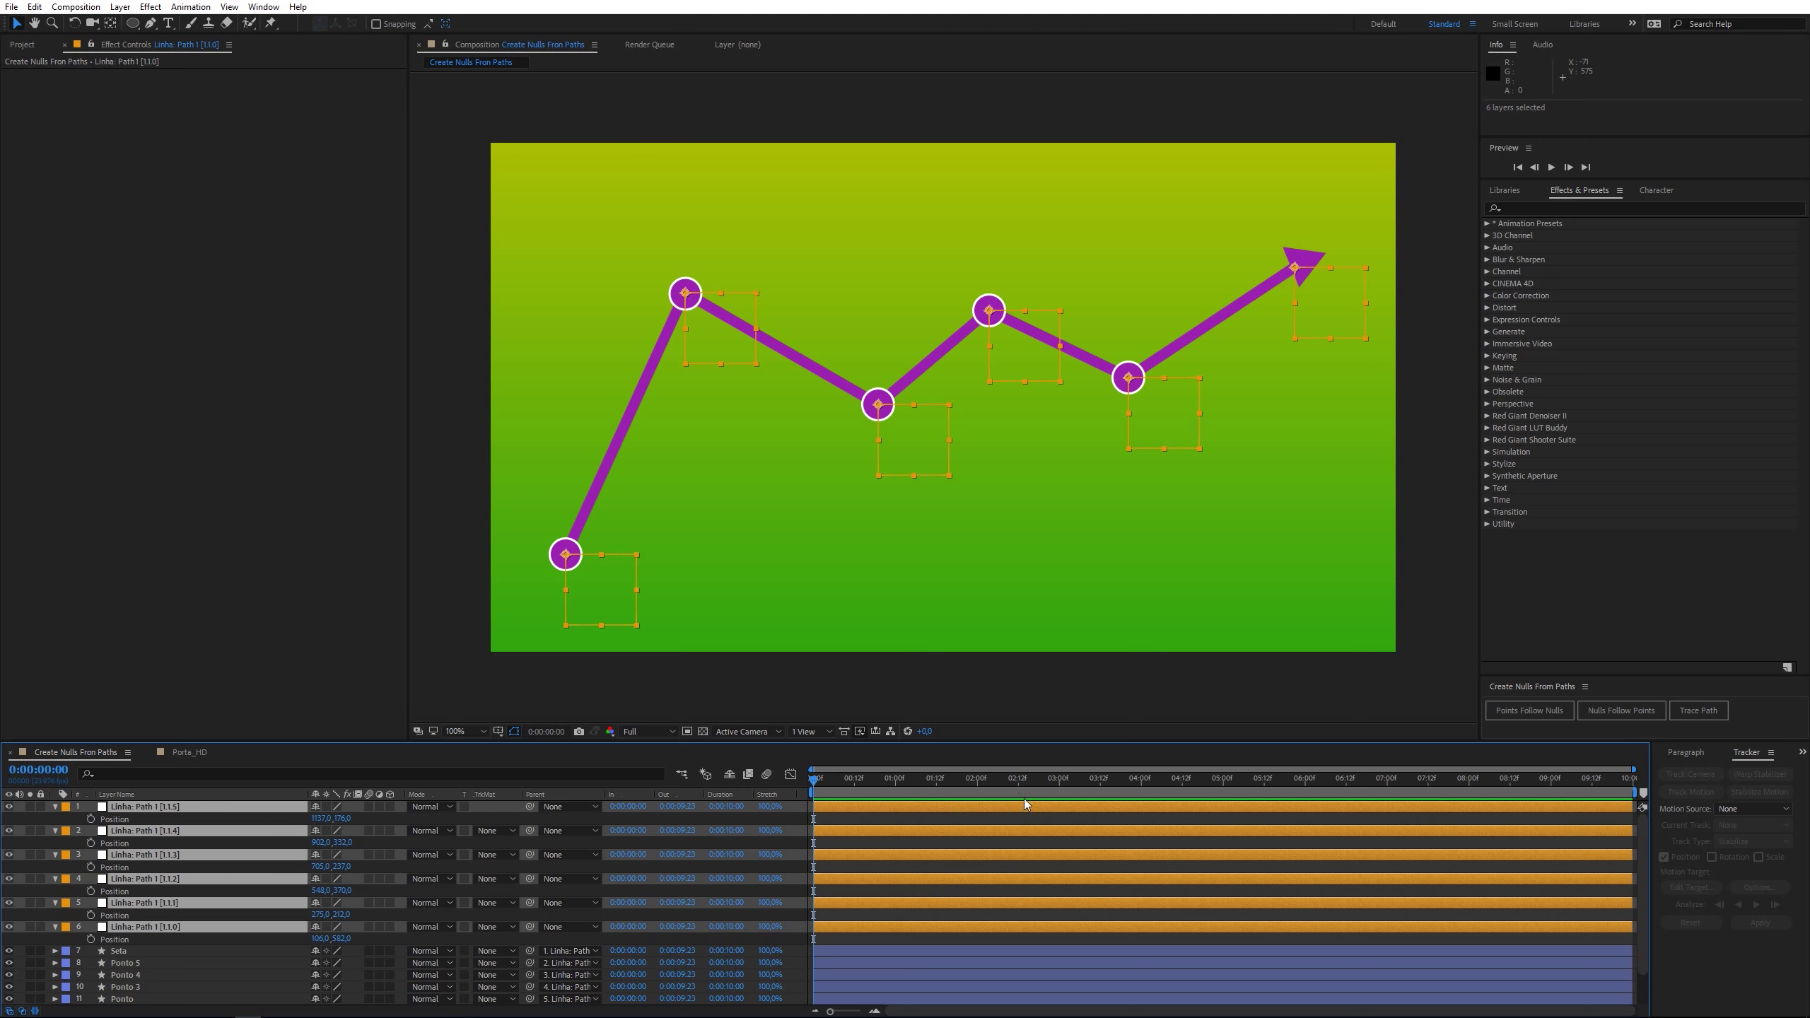
{"action": "left_click", "coordinate": [1057, 783]}
{"action": "left_click", "coordinate": [89, 818]}
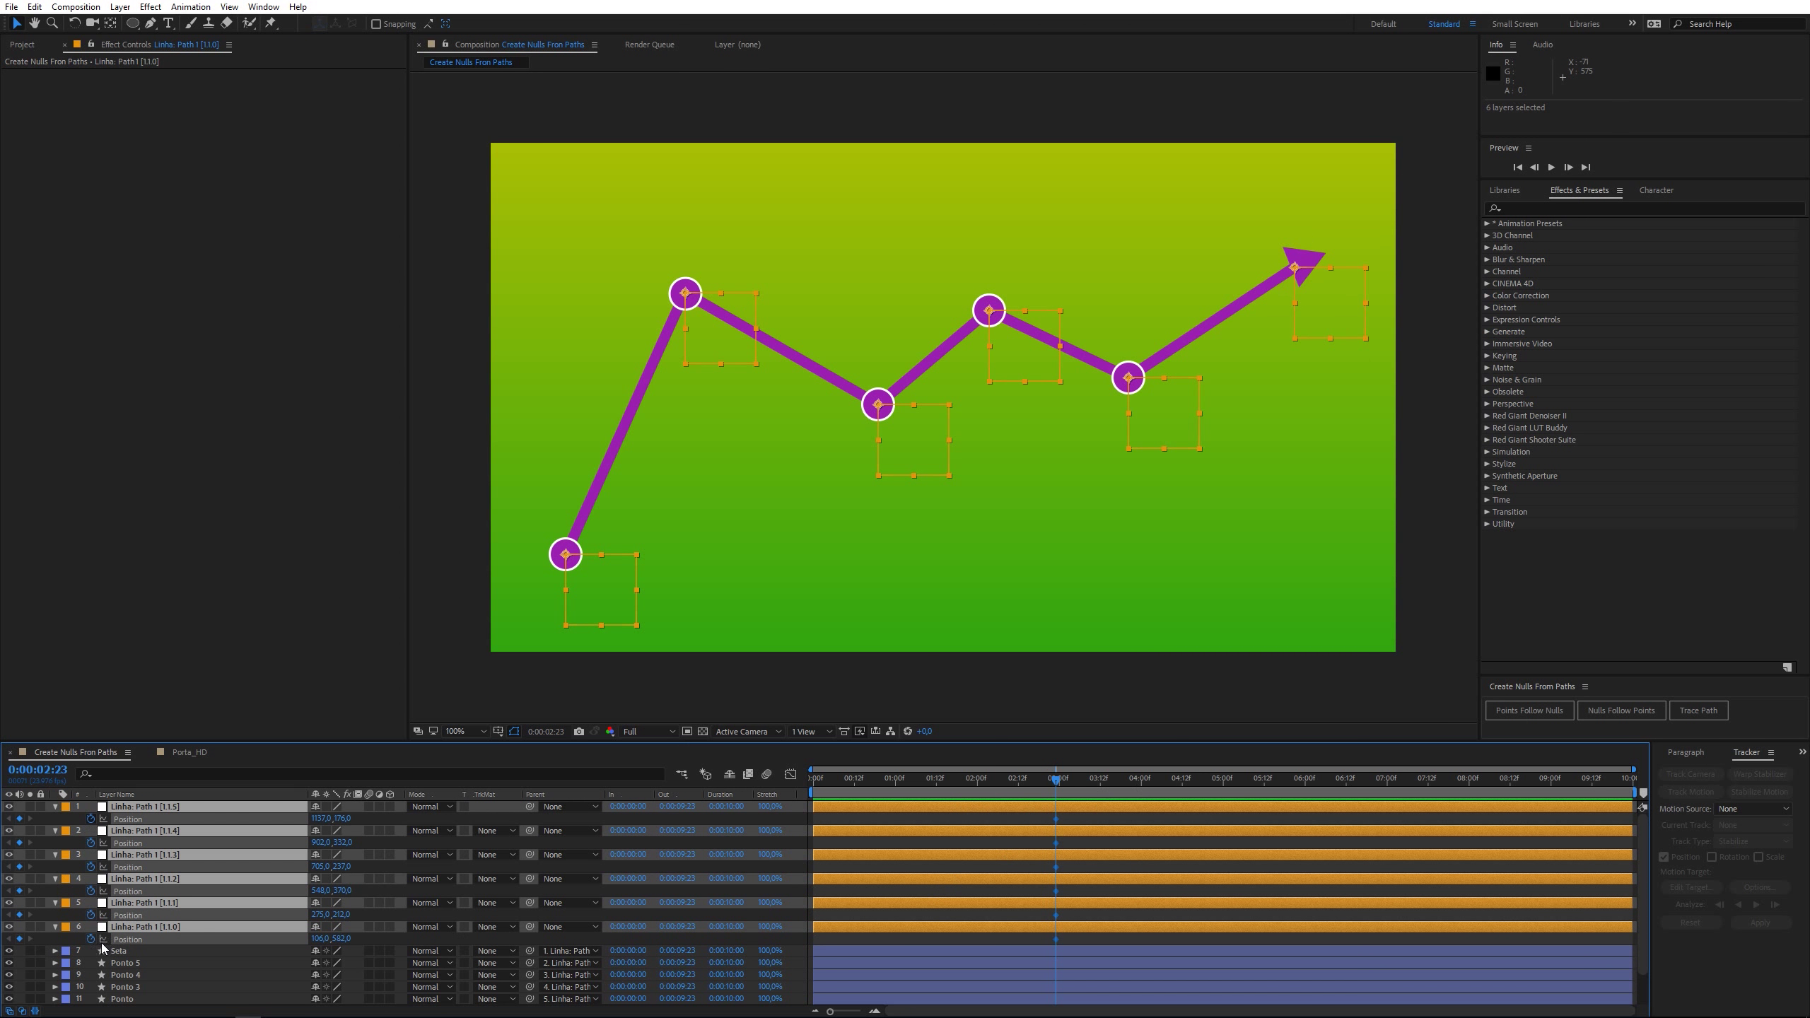
{"action": "left_click", "coordinate": [814, 785]}
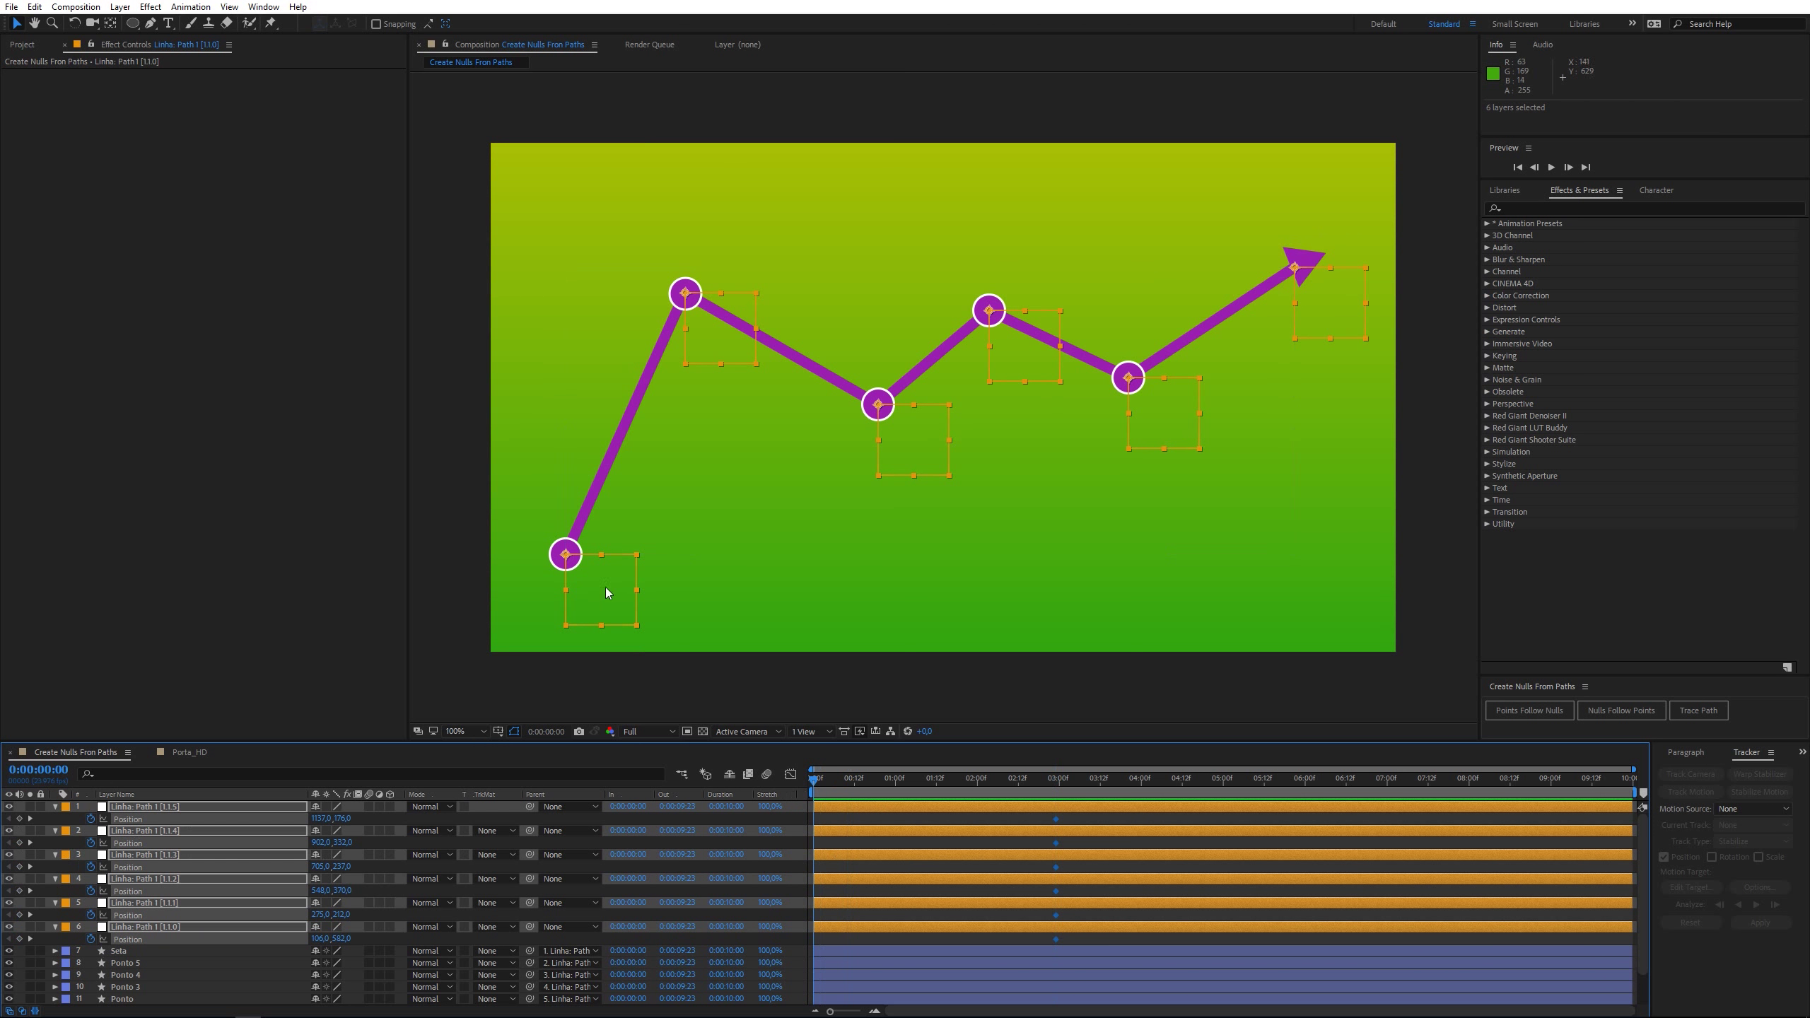
Step: At frame zero, move null [1.1.0] bottom-left to 70,0,639,0 and paste that position onto [1.1.1]
{"action": "left_click", "coordinate": [38, 940]}
{"action": "left_click", "coordinate": [597, 583]}
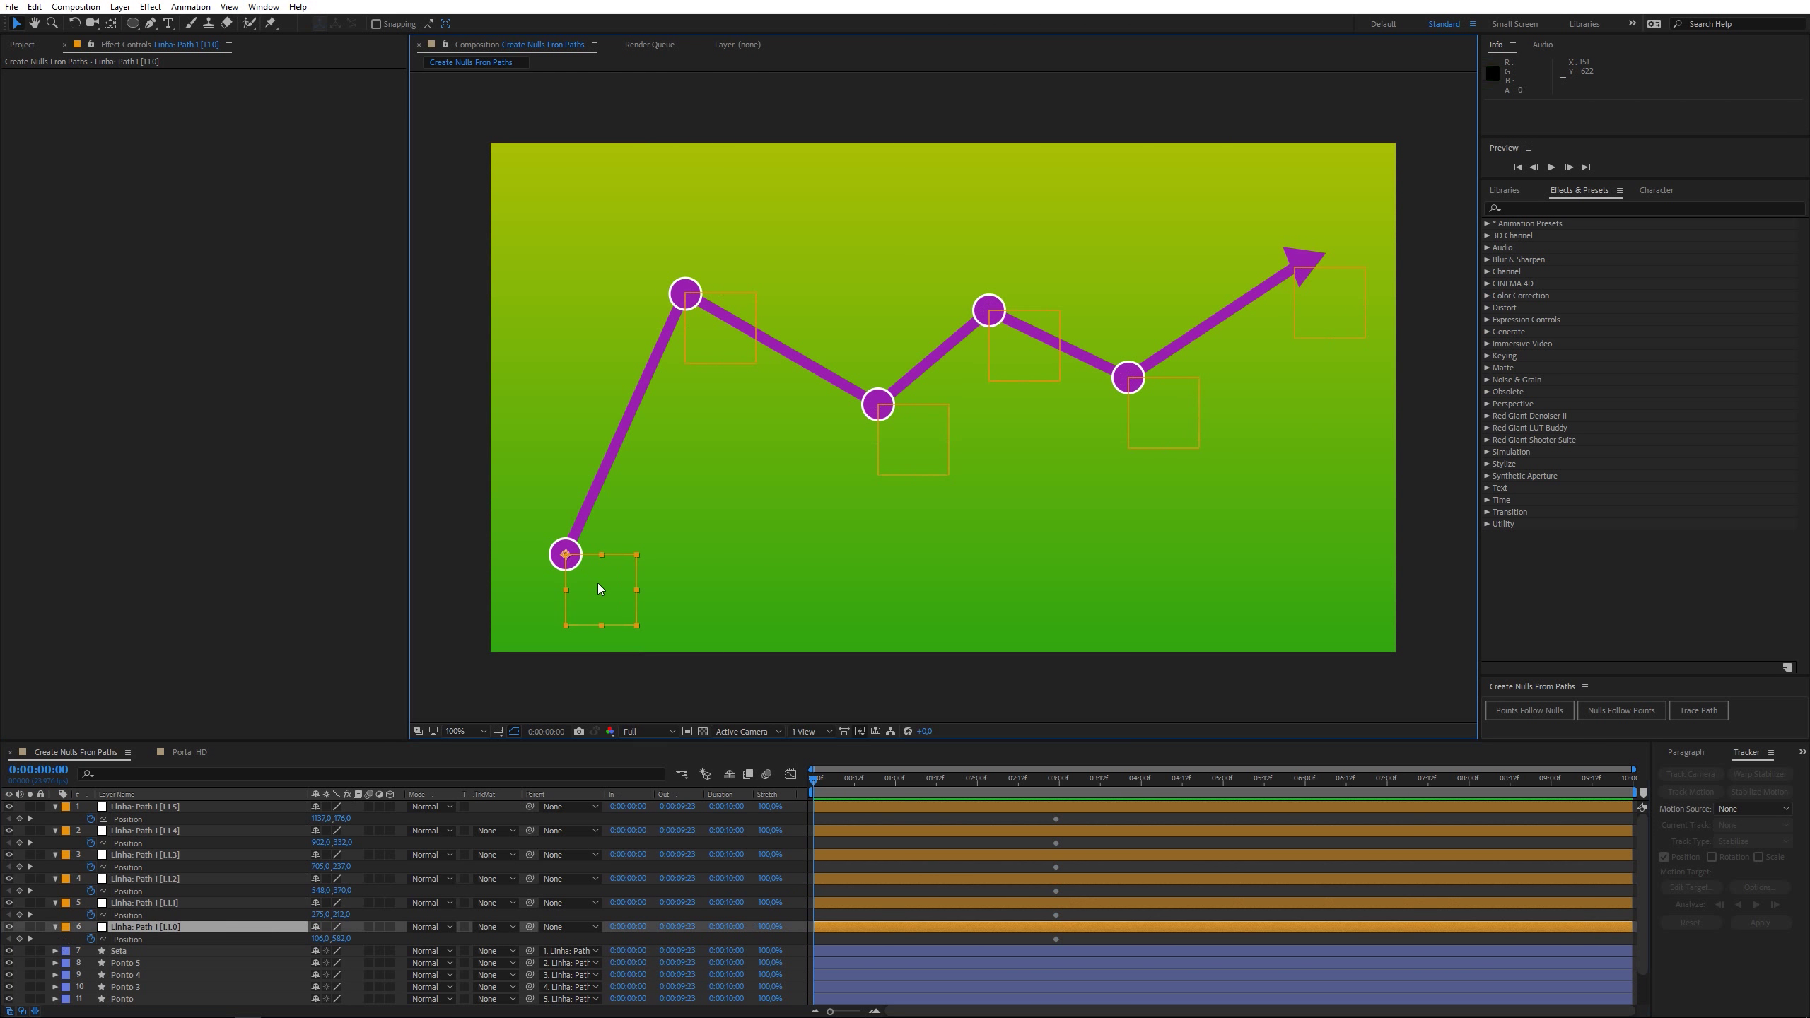
{"action": "left_click_drag", "start_coordinate": [594, 602], "coordinate": [565, 643]}
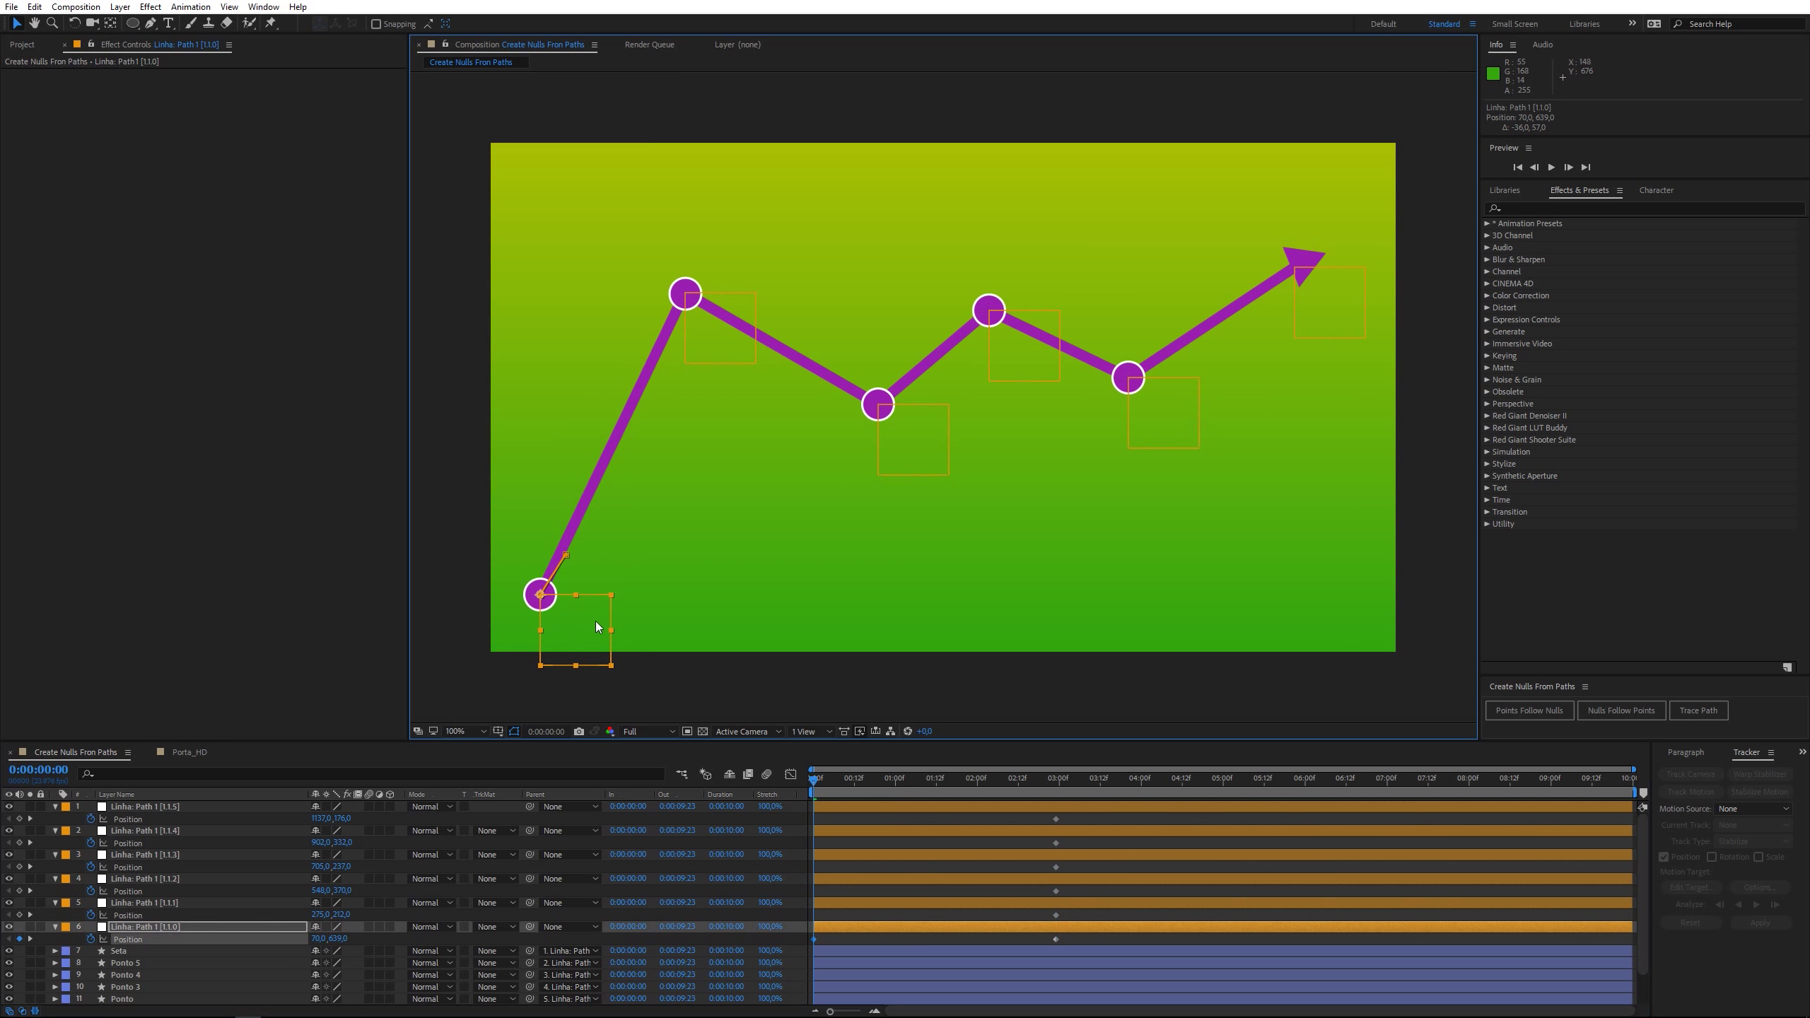
{"action": "left_click", "coordinate": [153, 940]}
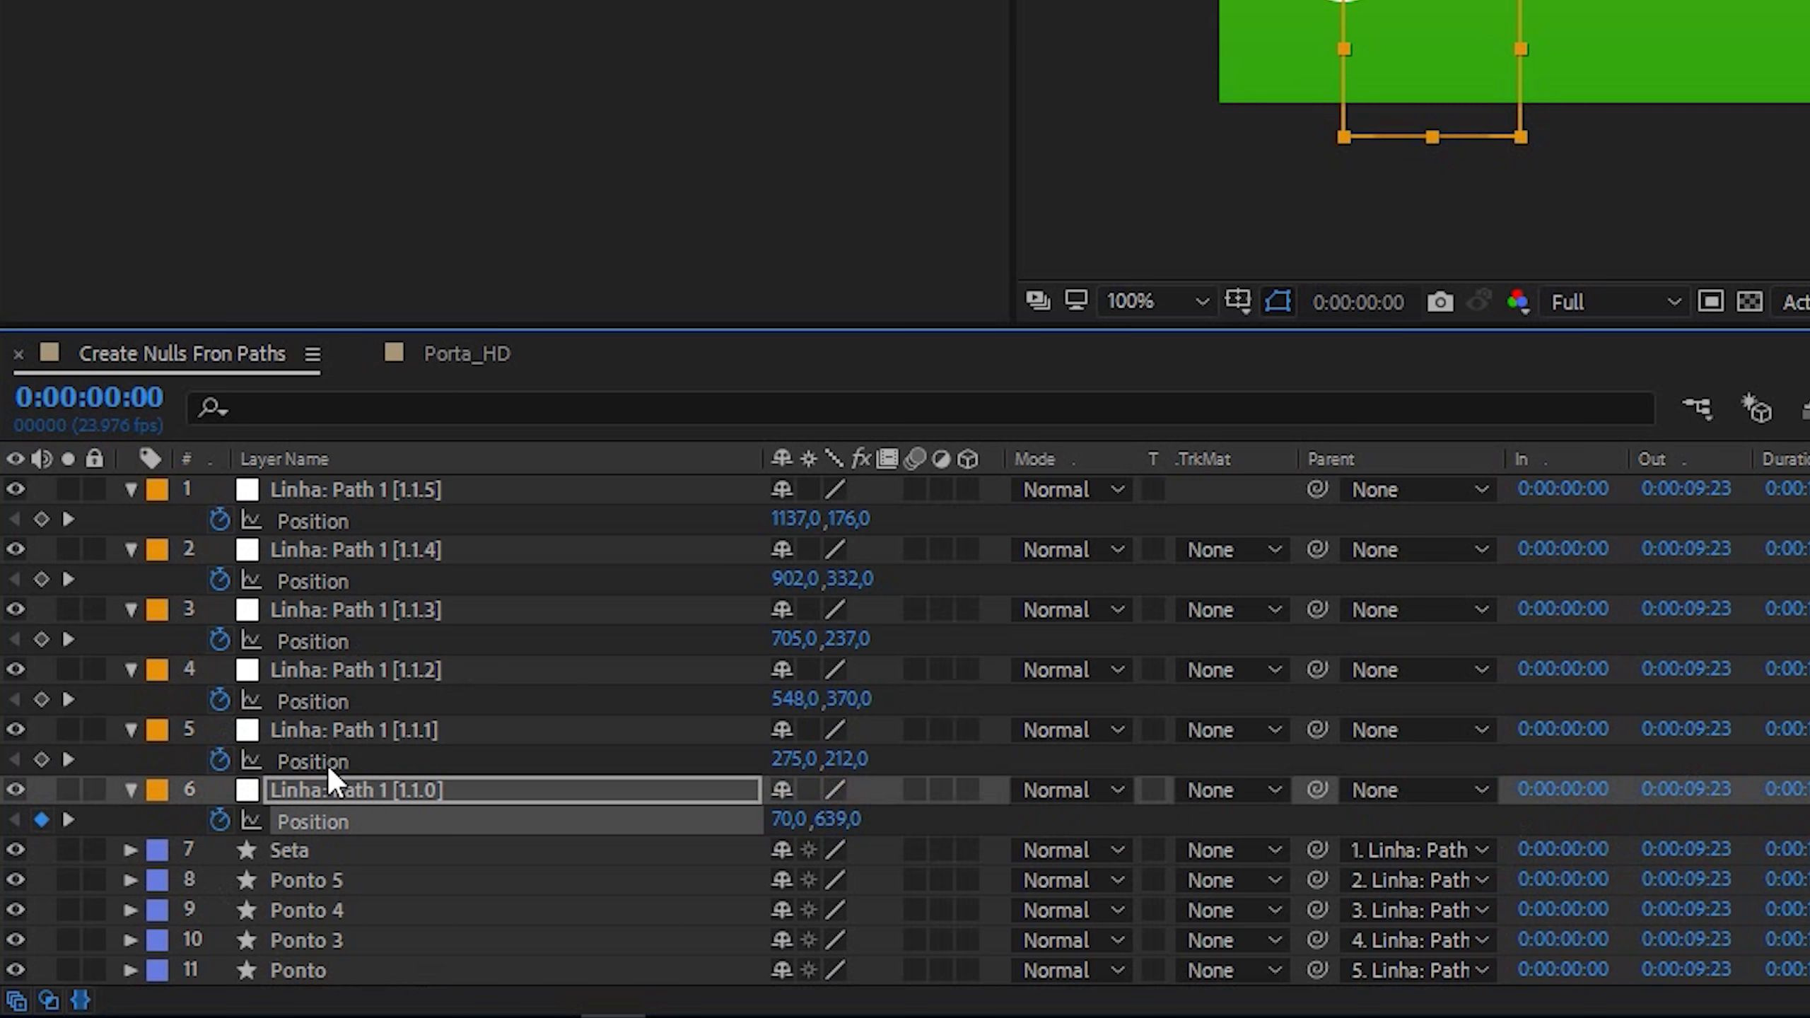
{"action": "left_click", "coordinate": [328, 761]}
{"action": "key", "text": "ctrl+v"}
{"action": "left_click", "coordinate": [332, 702]}
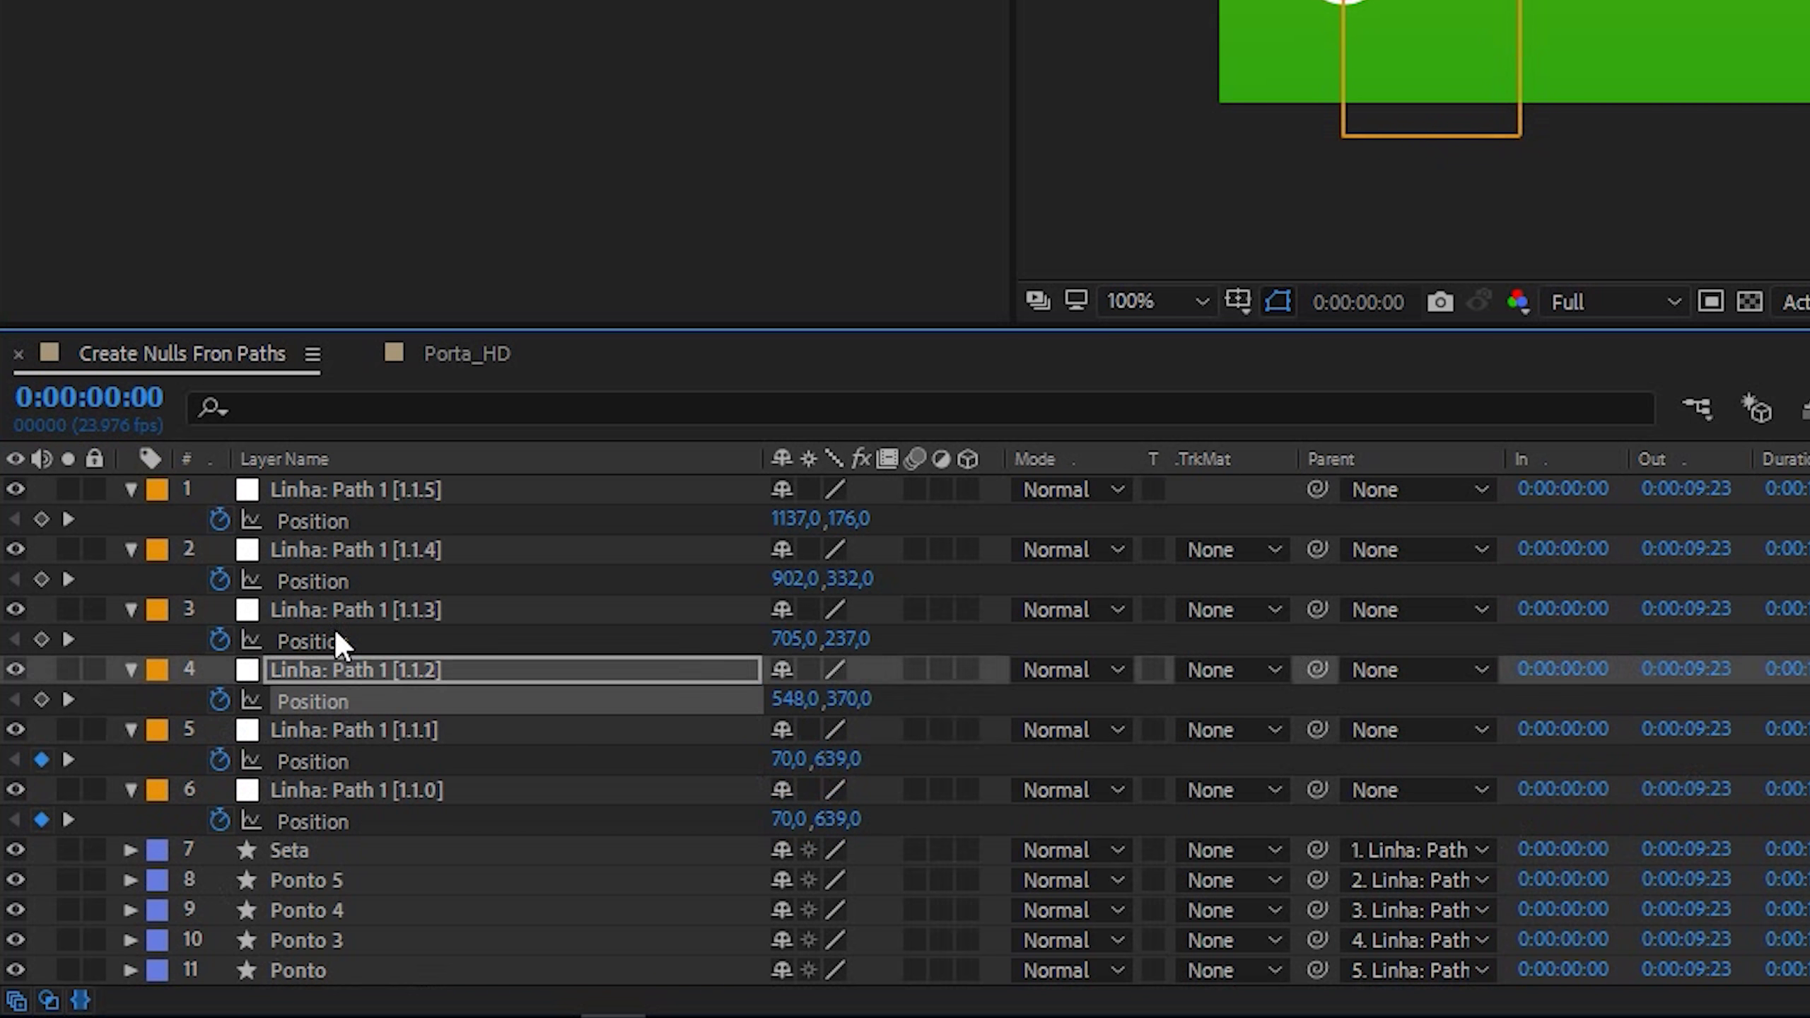
Step: Paste the bottom-left start position onto the remaining nulls' Position at frame zero
{"action": "key", "text": "ctrl+v"}
{"action": "left_click", "coordinate": [330, 641]}
{"action": "key", "text": "ctrl+v"}
{"action": "key", "text": "ctrl+v"}
{"action": "left_click", "coordinate": [338, 520]}
{"action": "key", "text": "ctrl+v"}
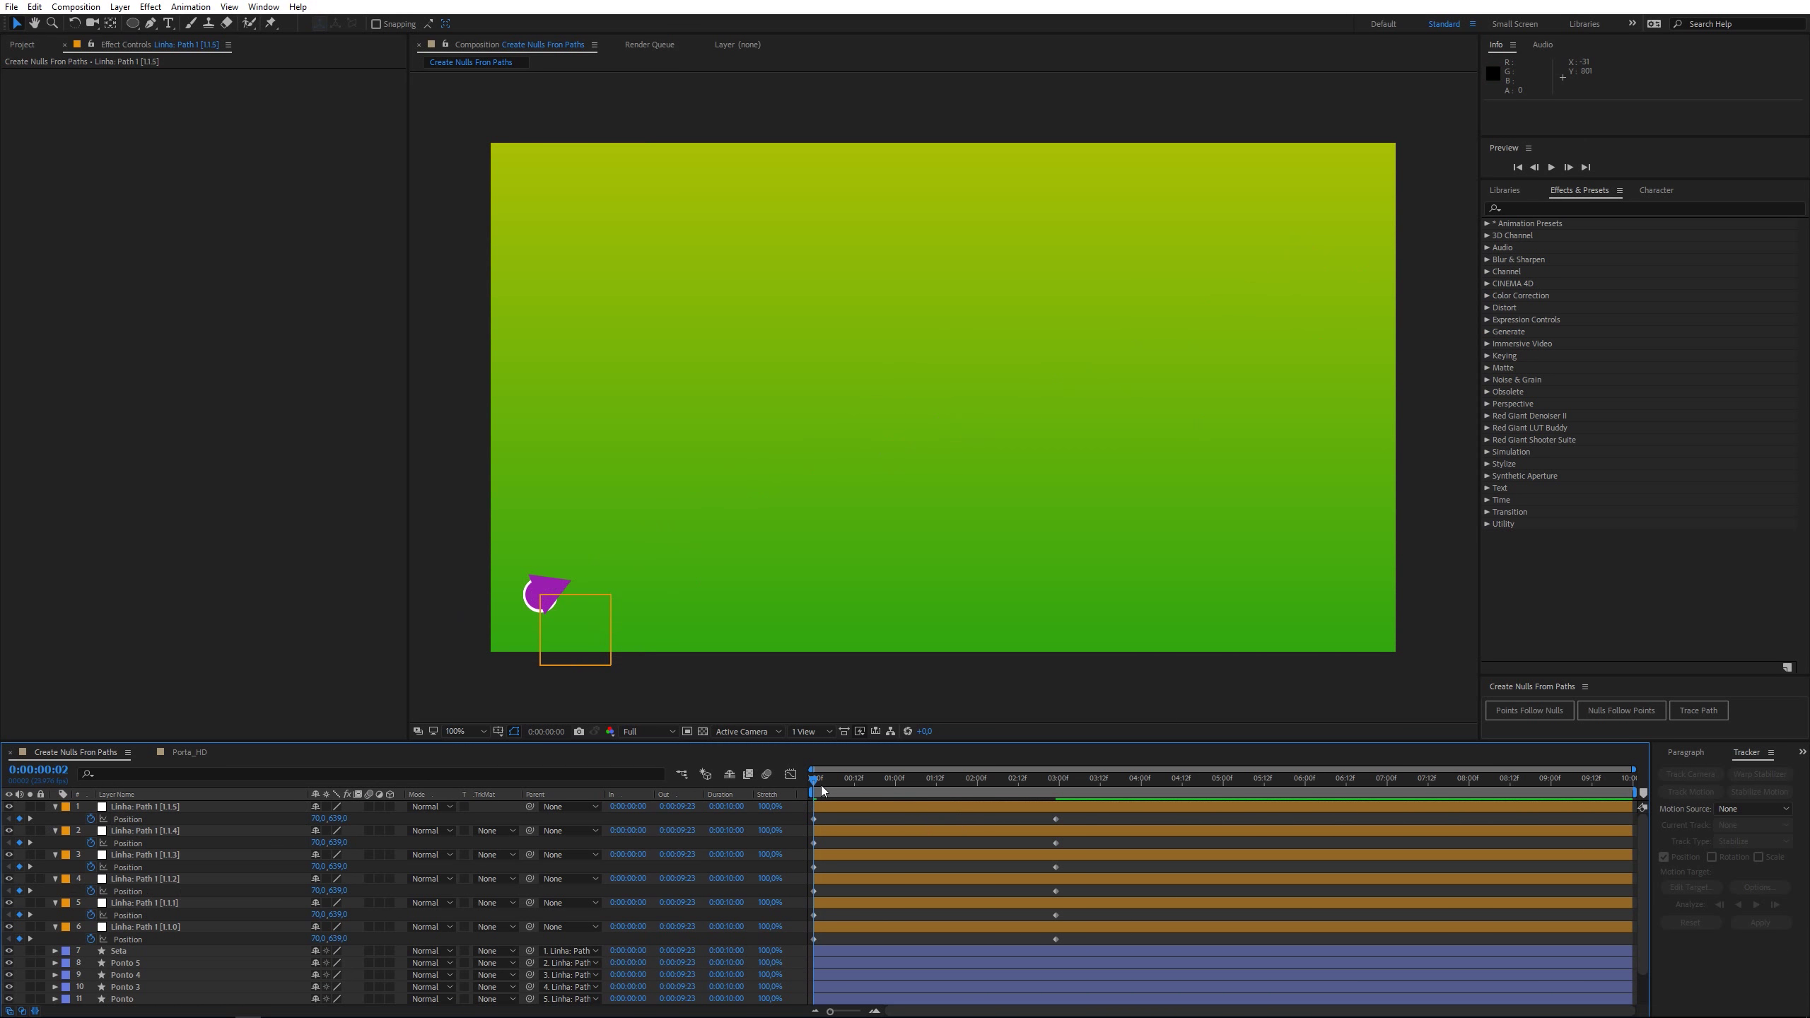
Step: Shift the [1.1.3], [1.1.4] and [1.1.5] nulls' keyframes earlier in time
{"action": "left_click_drag", "start_coordinate": [821, 785], "coordinate": [1007, 775]}
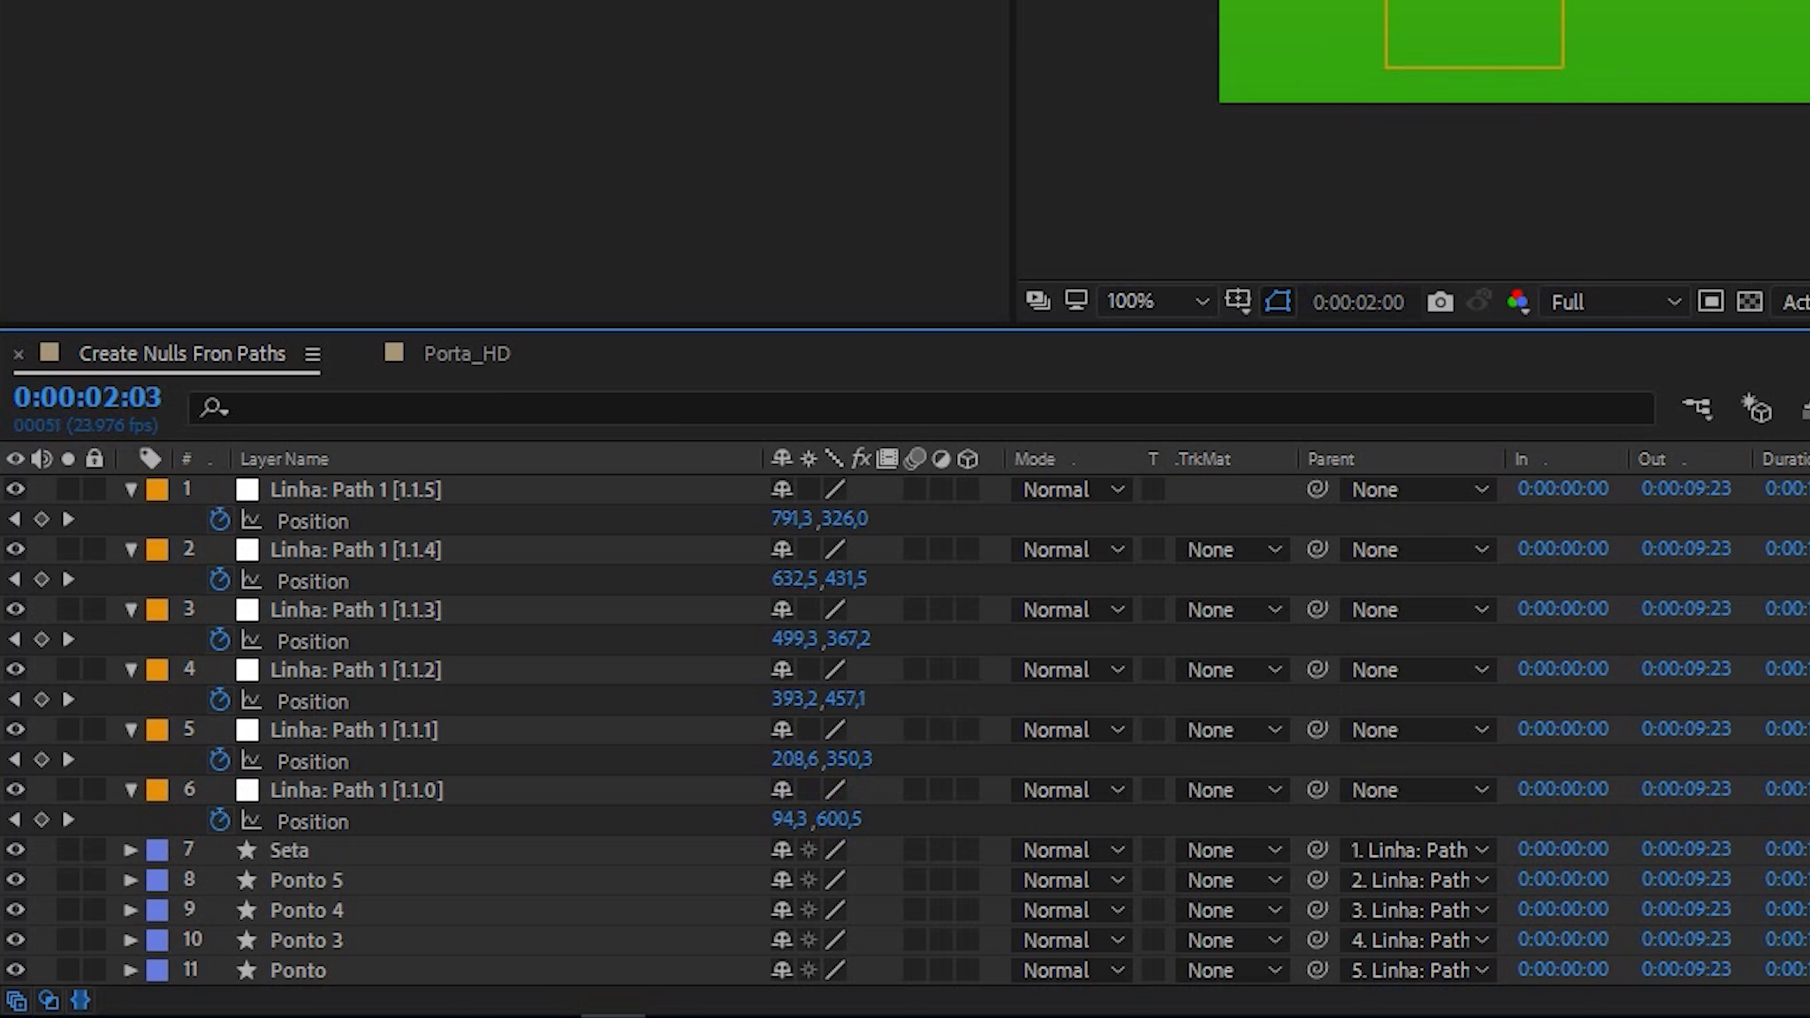
{"action": "left_click", "coordinate": [356, 490]}
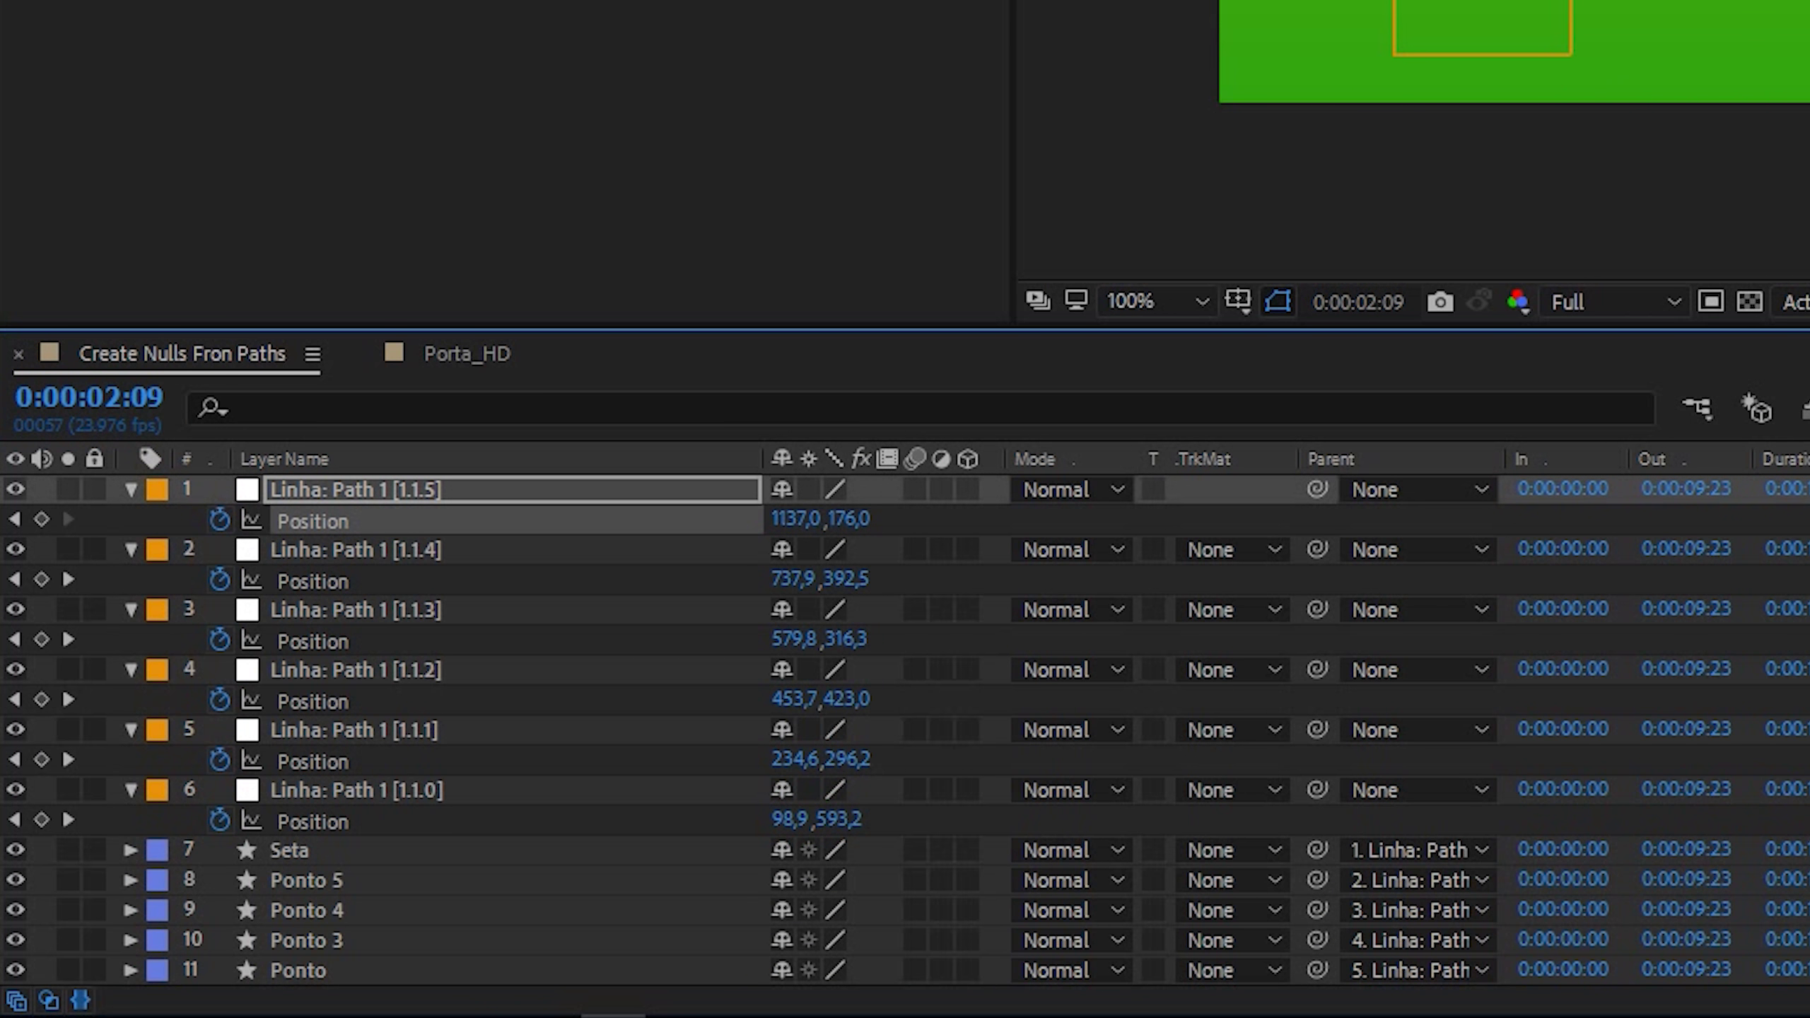
{"action": "left_click", "coordinate": [356, 549]}
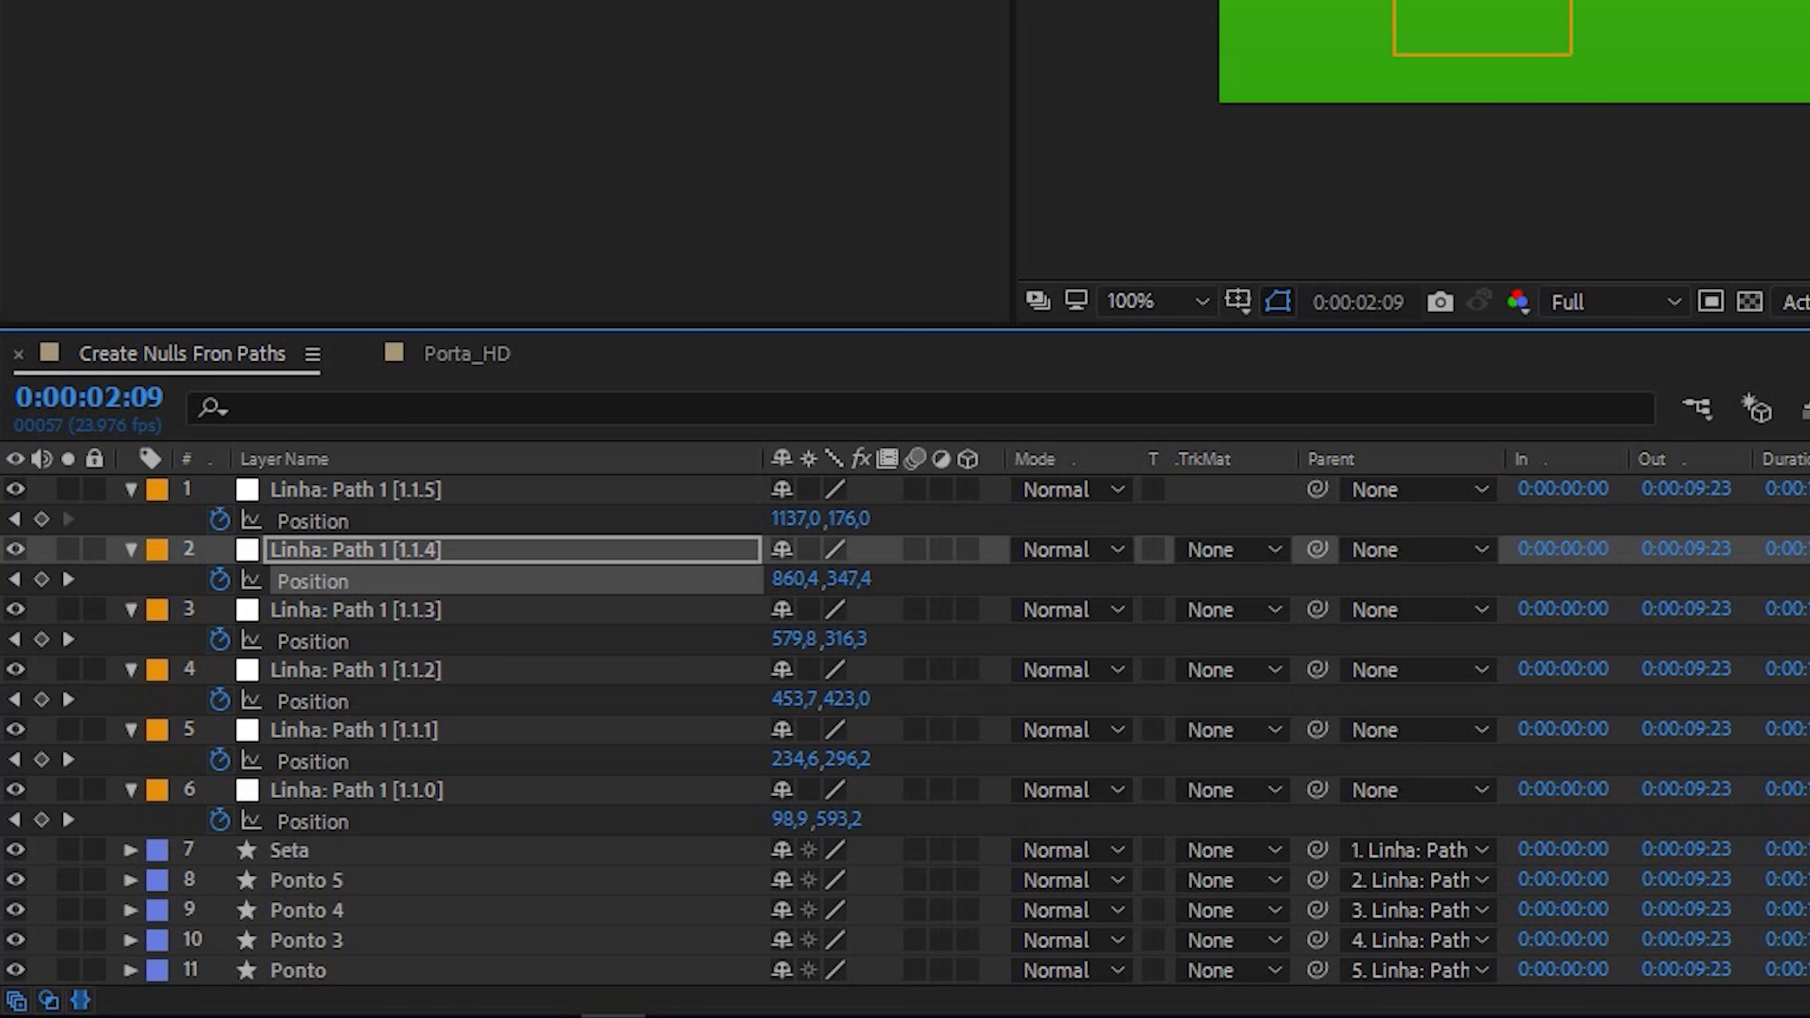
{"action": "left_click", "coordinate": [356, 610], "text": "ctrl"}
{"action": "left_click", "coordinate": [357, 489], "text": "ctrl"}
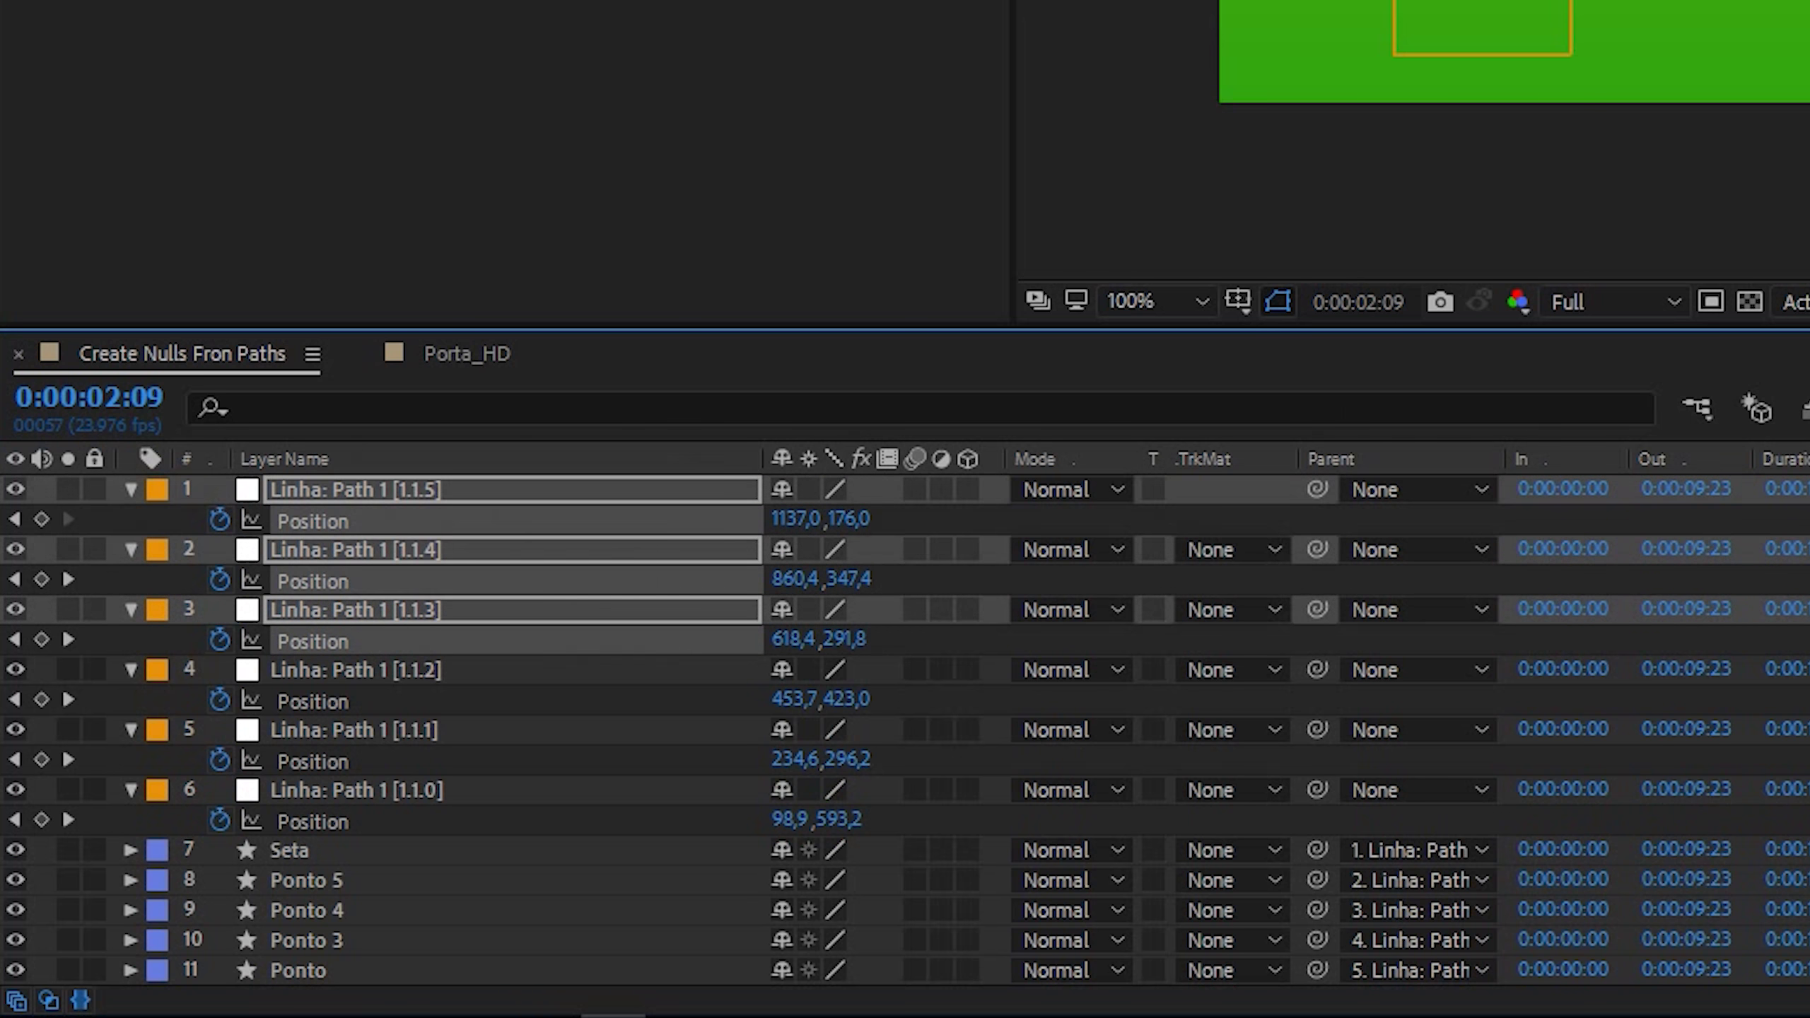
{"action": "left_click_drag", "start_coordinate": [1056, 891], "coordinate": [1026, 915]}
{"action": "mouse_move", "coordinate": [908, 781]}
{"action": "left_mouse_down"}
{"action": "mouse_move", "coordinate": [1109, 789]}
{"action": "mouse_move", "coordinate": [936, 789]}
{"action": "left_mouse_up"}
Step: Apply easy ease to the selected keyframes and preview the animation from 0:00:03:09
{"action": "left_click", "coordinate": [1056, 939], "text": "shift"}
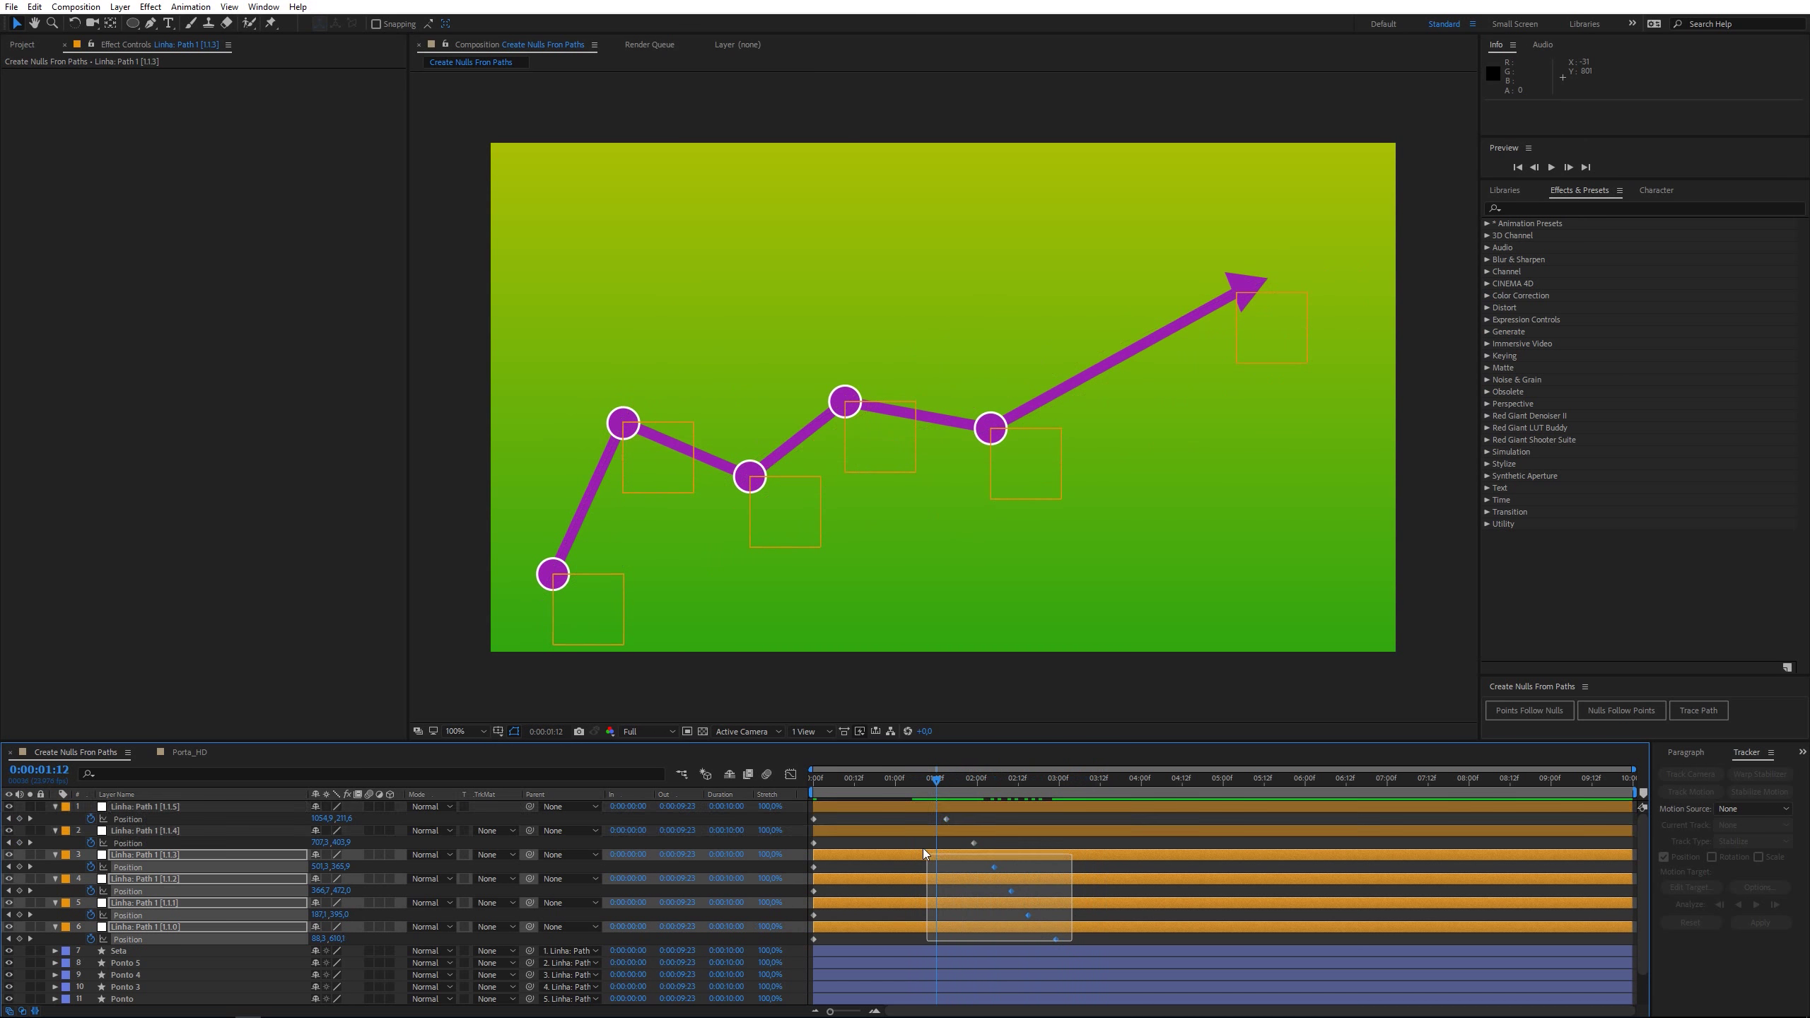
{"action": "key", "text": "shift+F9"}
{"action": "key", "text": "Home"}
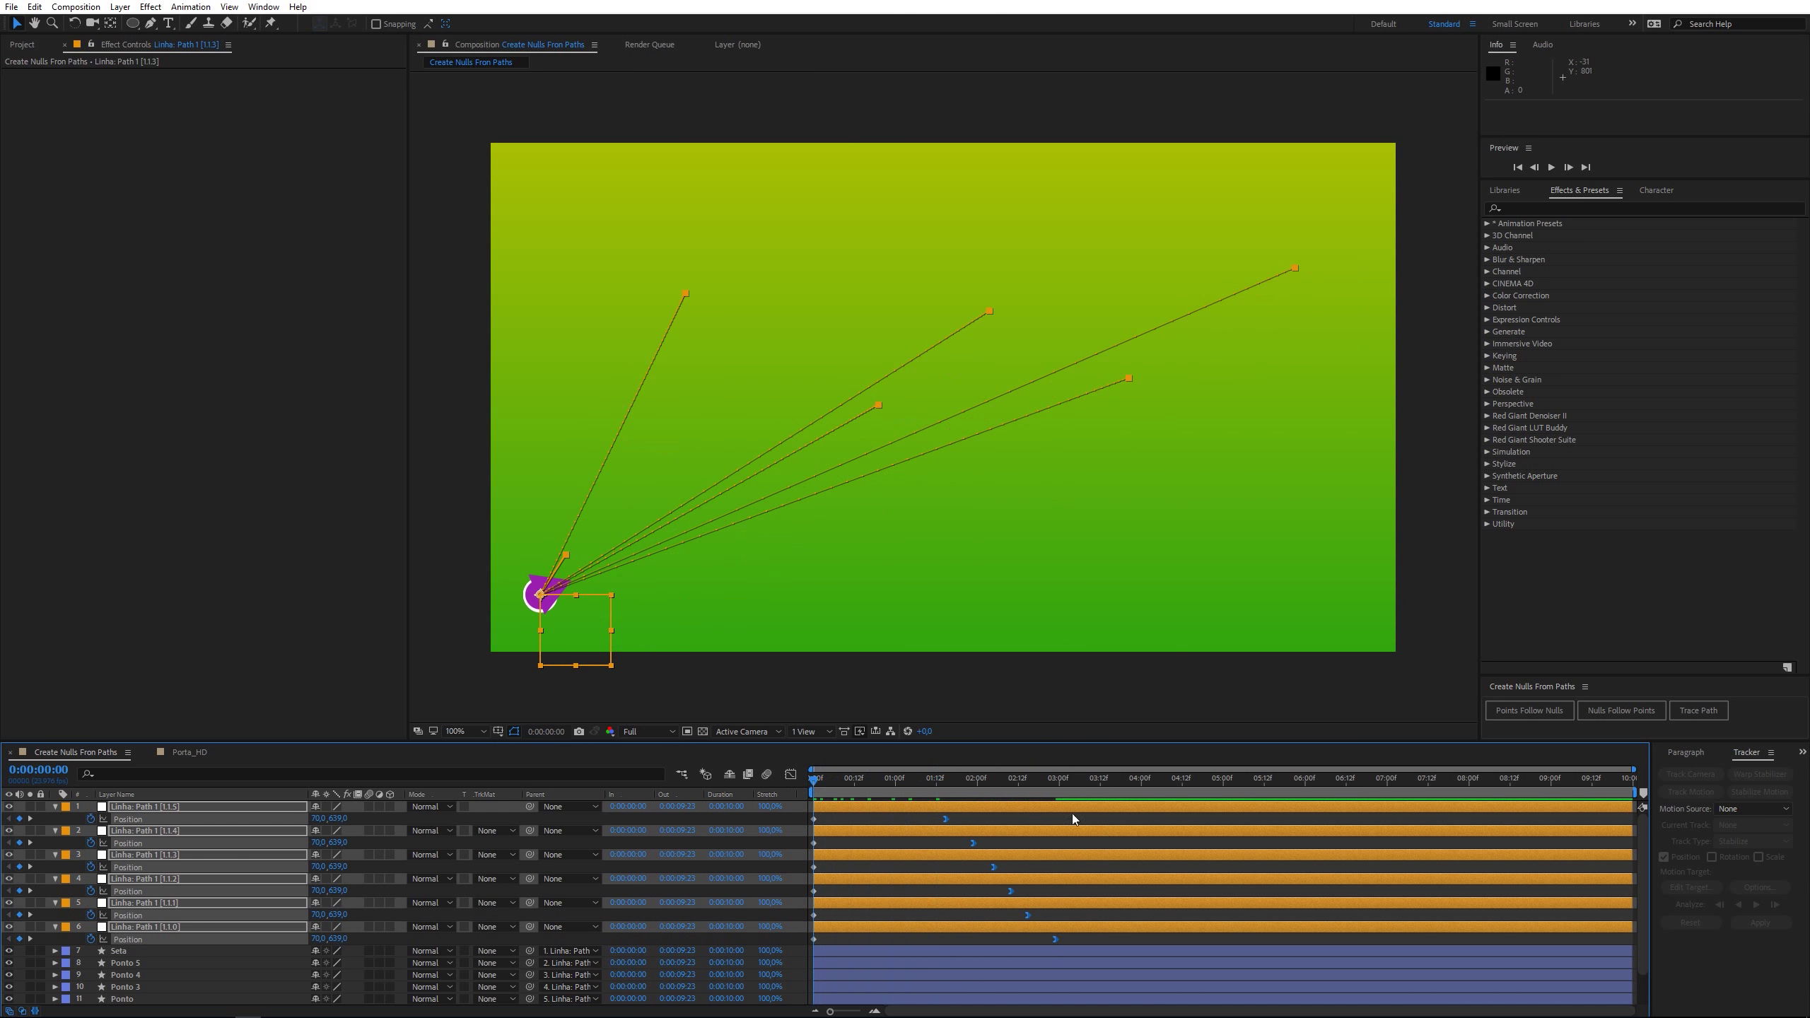
{"action": "left_click", "coordinate": [1091, 786]}
{"action": "key", "text": "space"}
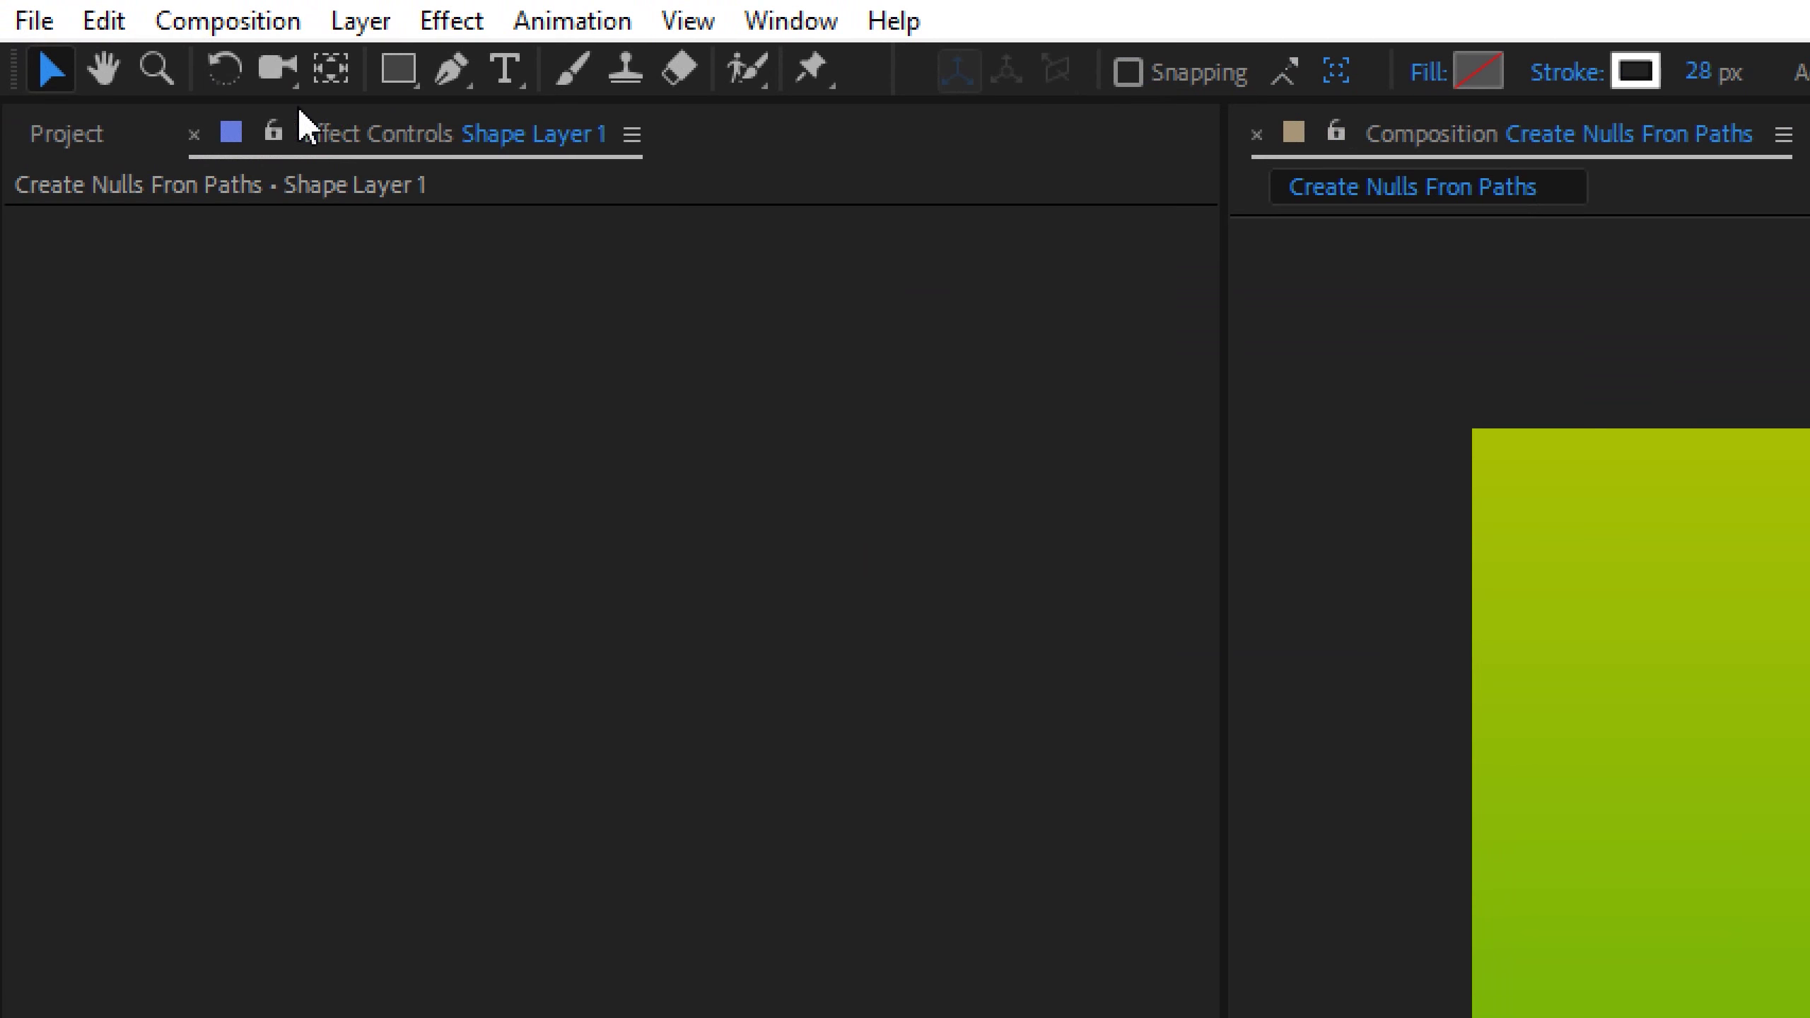
Step: Draw a white-stroked square with the Rectangle Tool and select its Rectangle Path 1, sized 327,0 × 327,0
{"action": "left_click", "coordinate": [132, 24]}
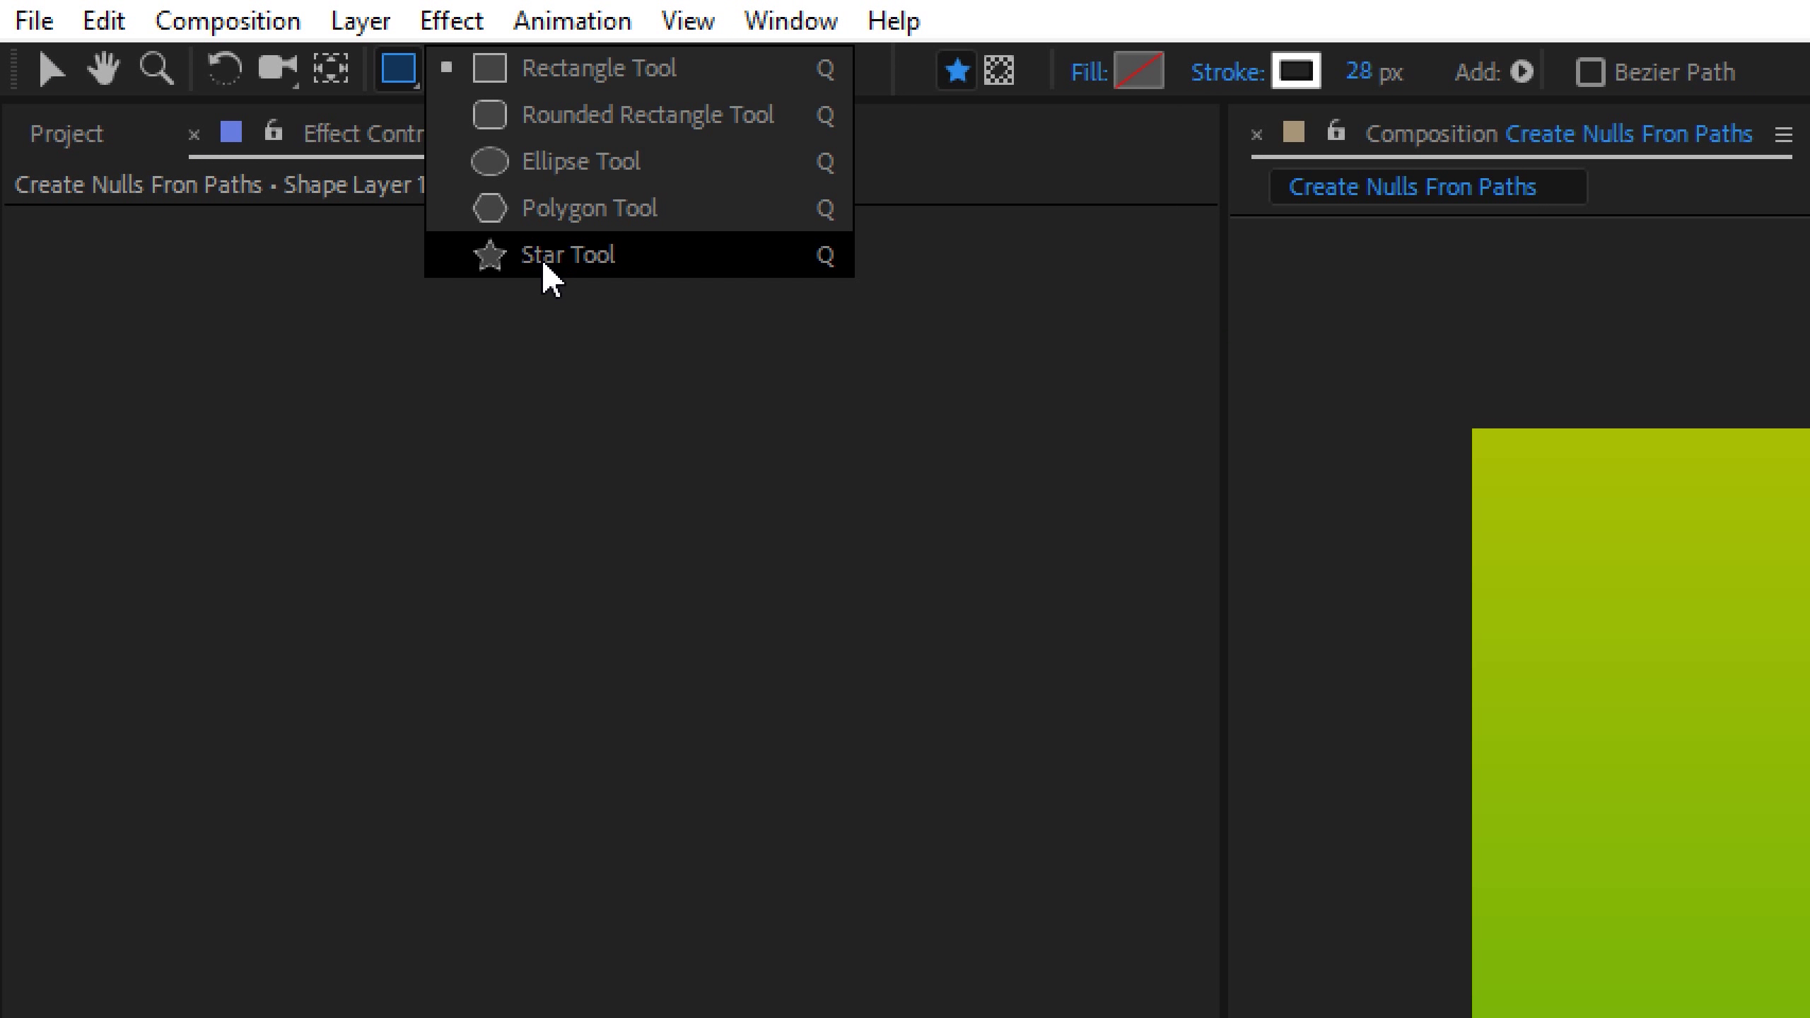
{"action": "left_click", "coordinate": [396, 72]}
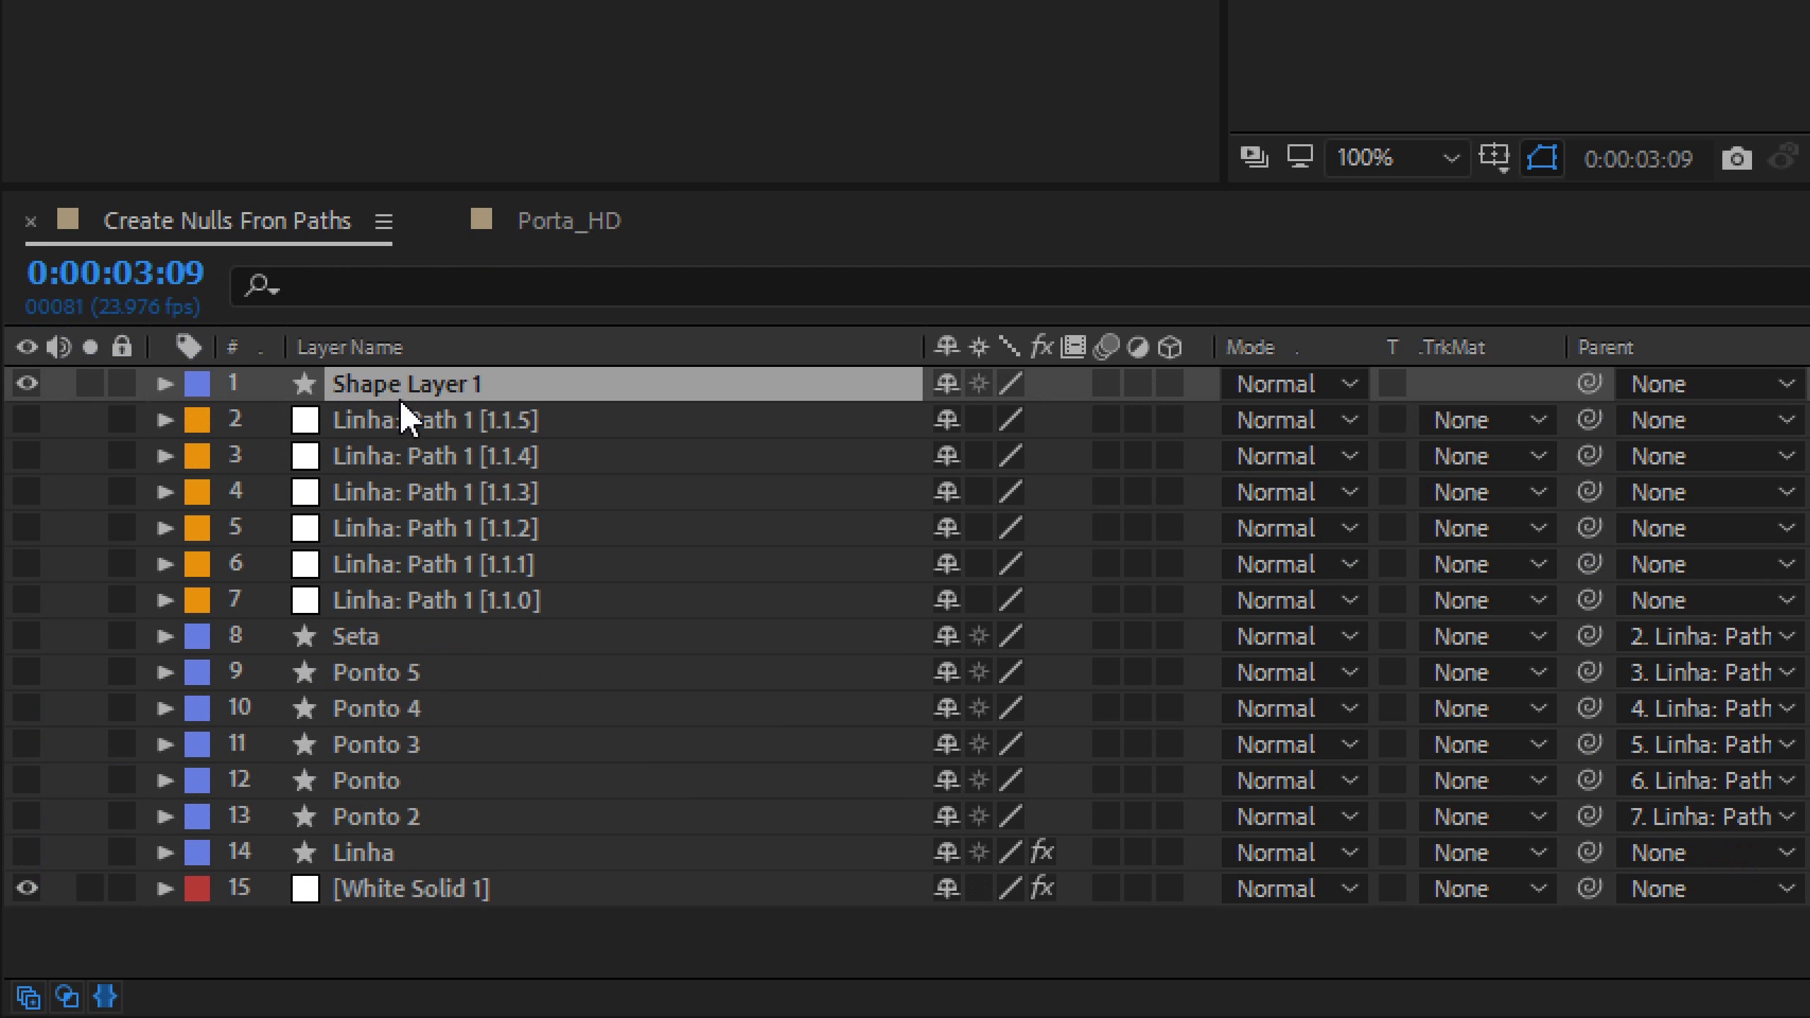
{"action": "left_click", "coordinate": [392, 378]}
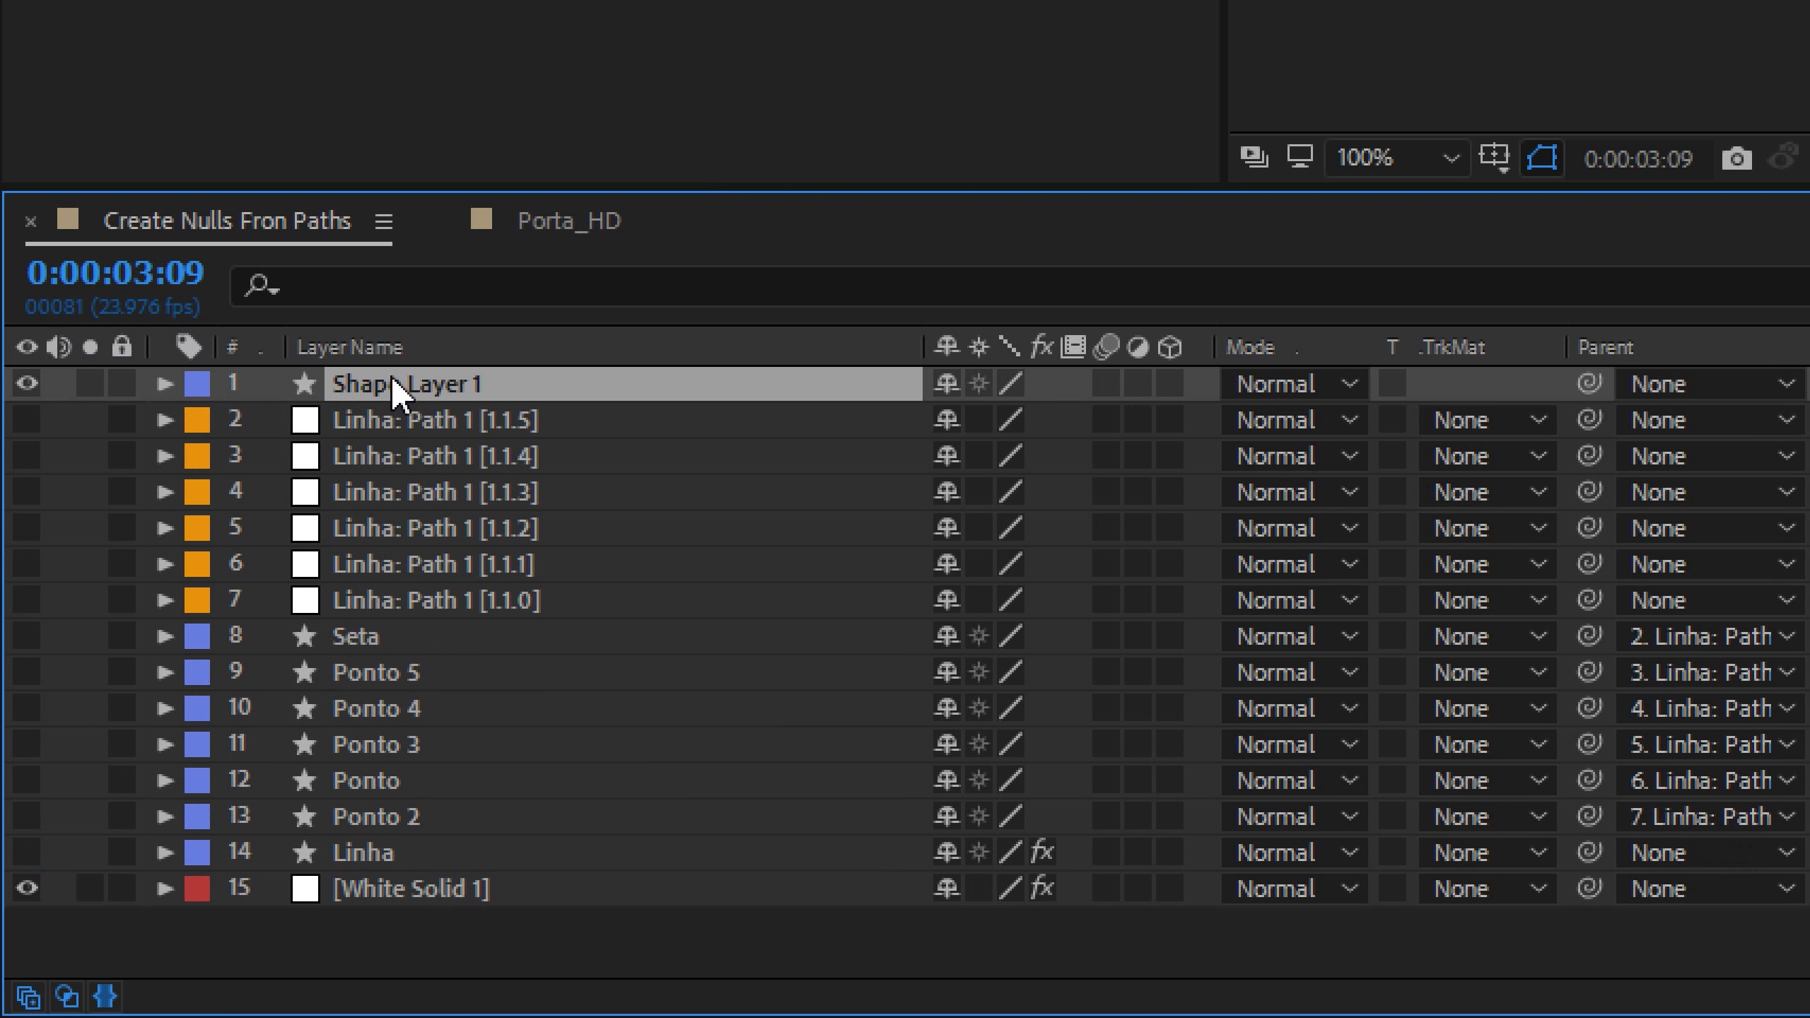
{"action": "left_click", "coordinate": [164, 385]}
{"action": "left_click", "coordinate": [239, 456]}
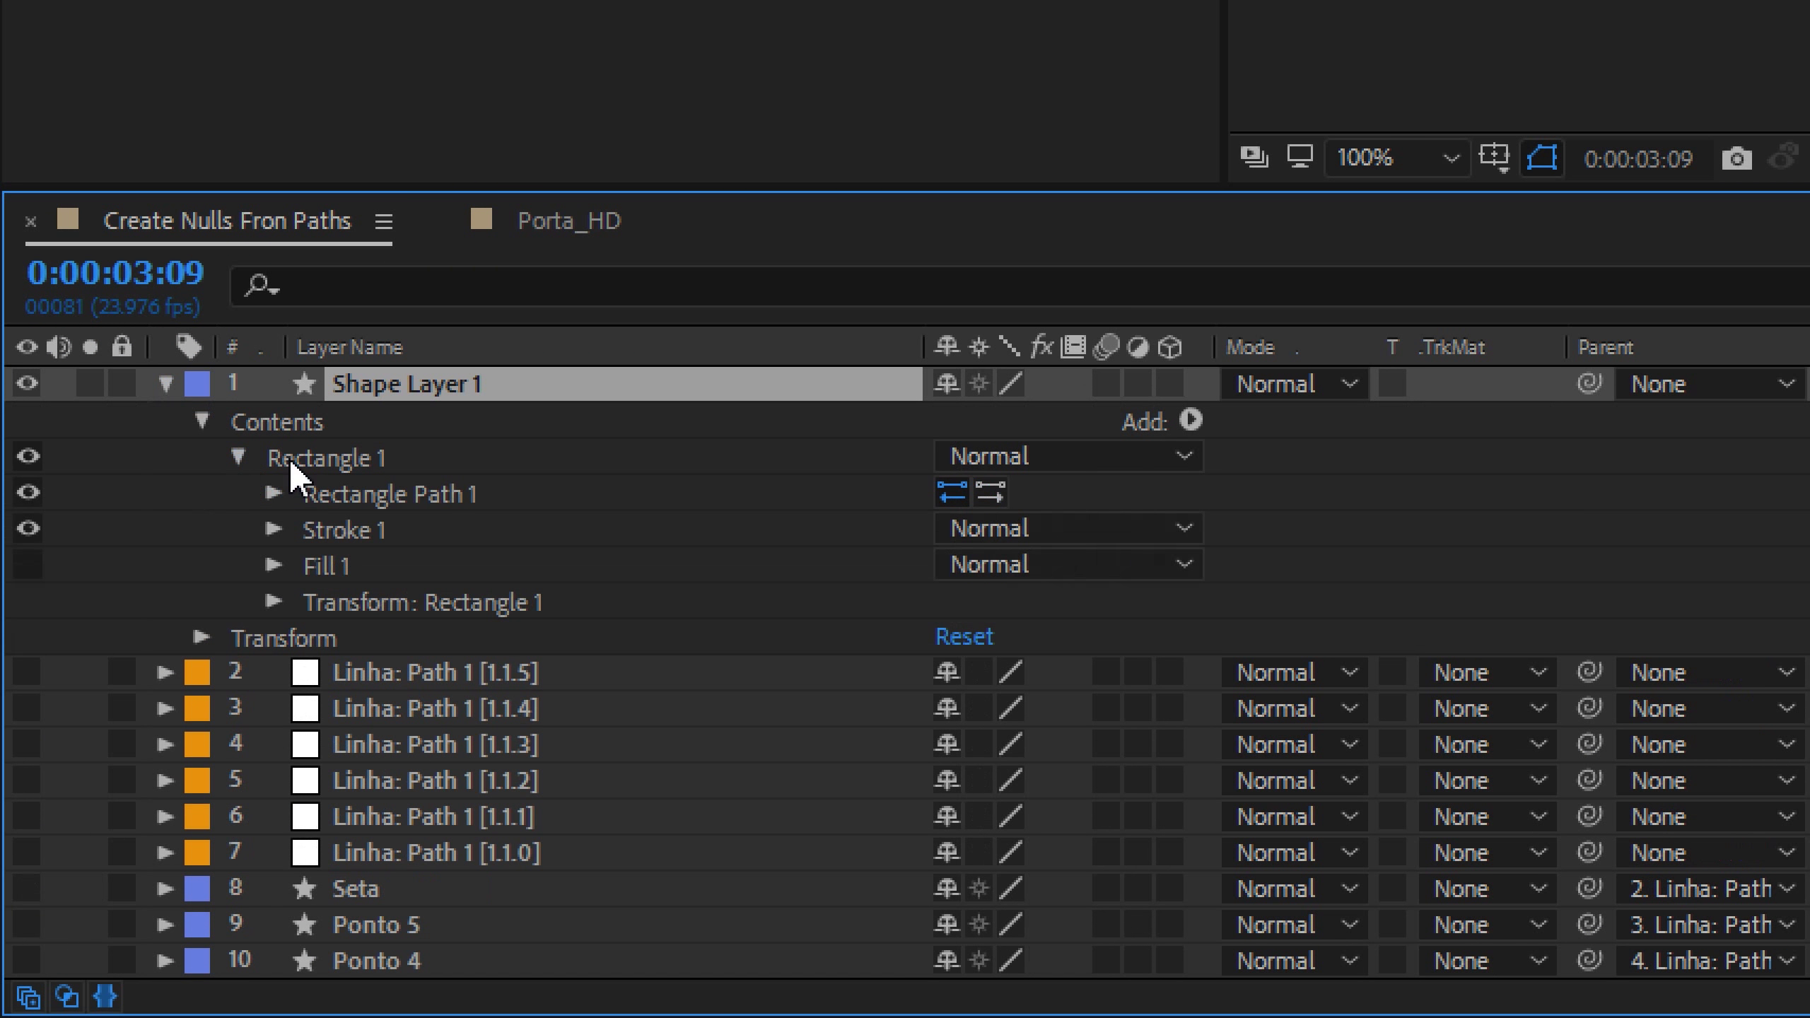
{"action": "left_click", "coordinate": [274, 493]}
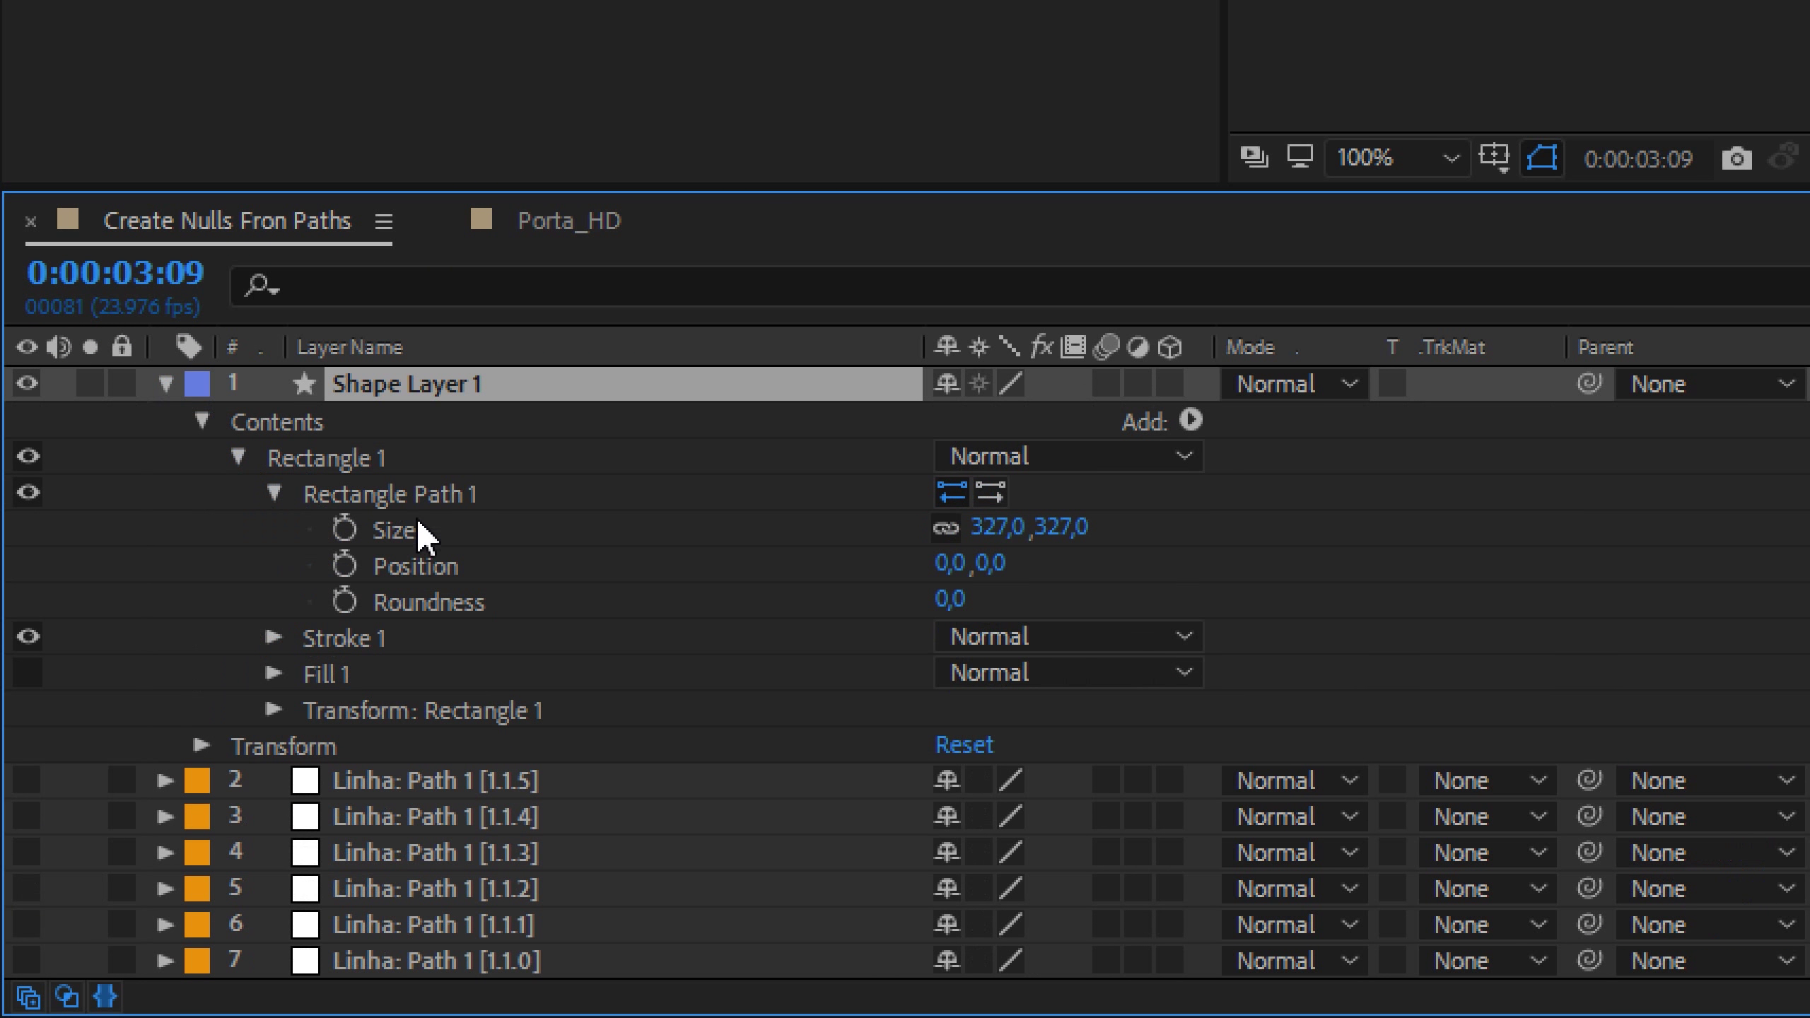
{"action": "left_click", "coordinate": [393, 501]}
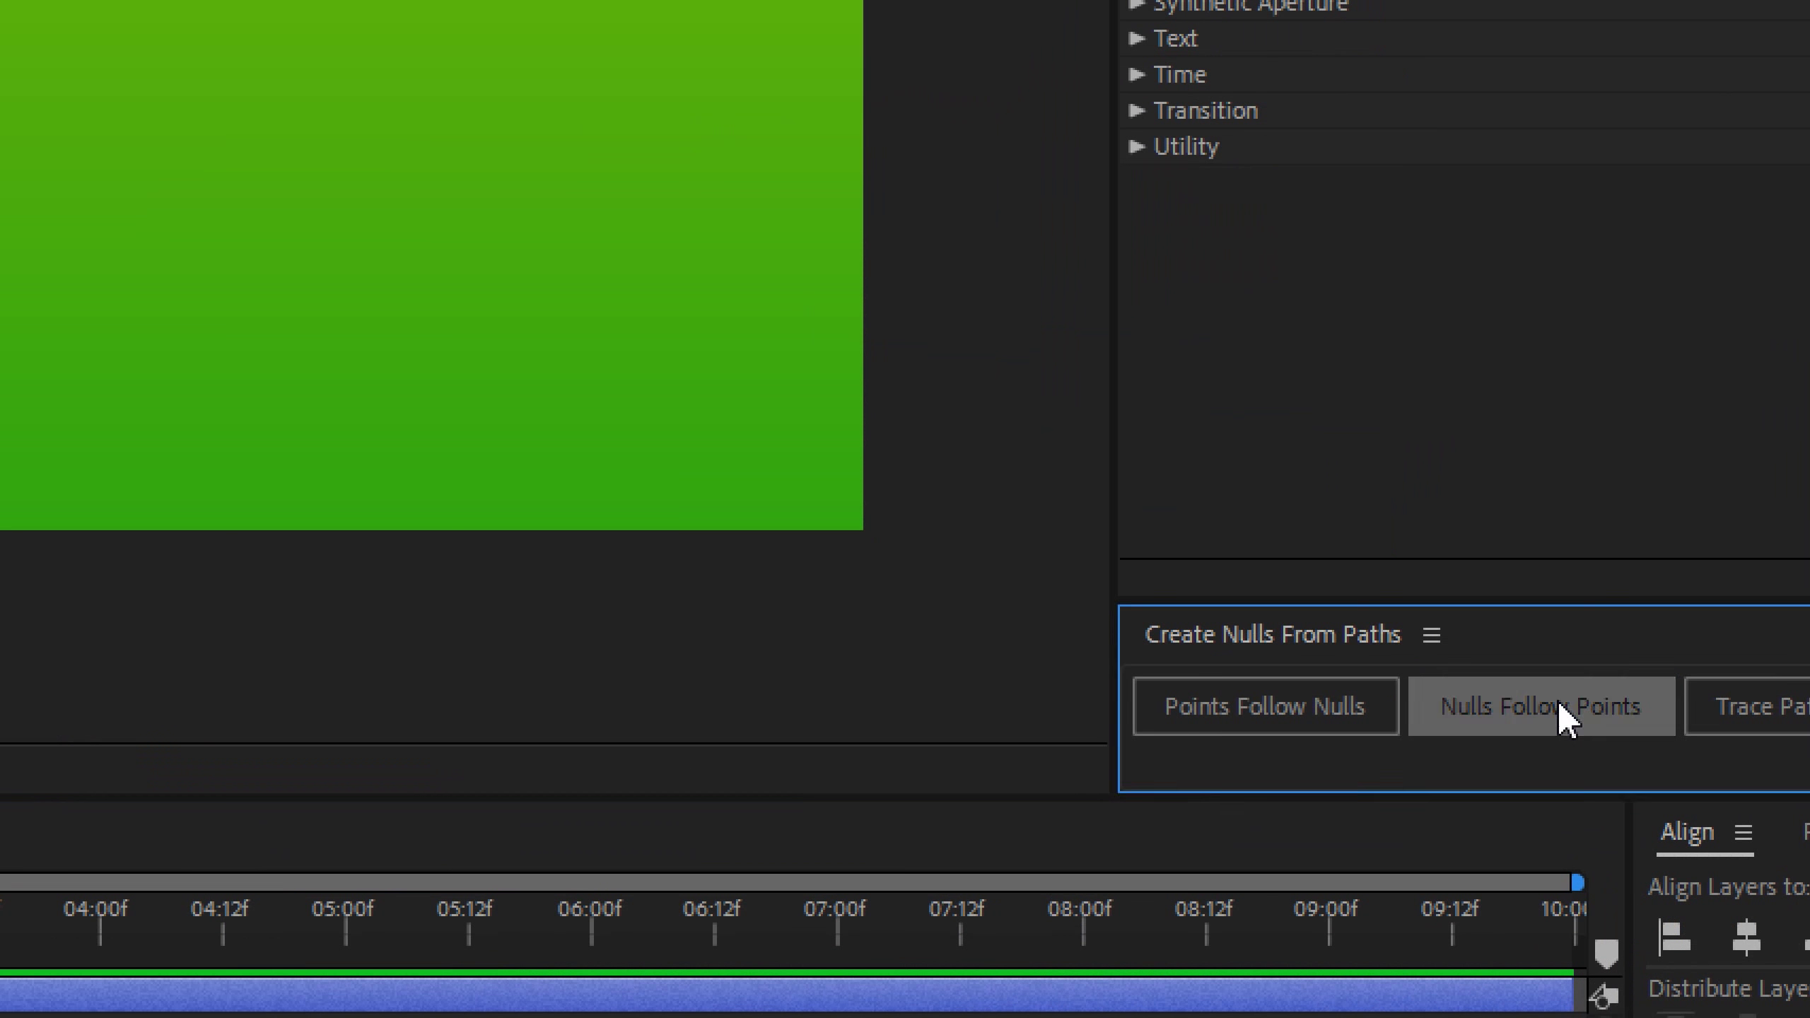
Step: Attempt to generate nulls from the square, dismissing the 'No paths selected' alert twice
{"action": "left_click", "coordinate": [1628, 711]}
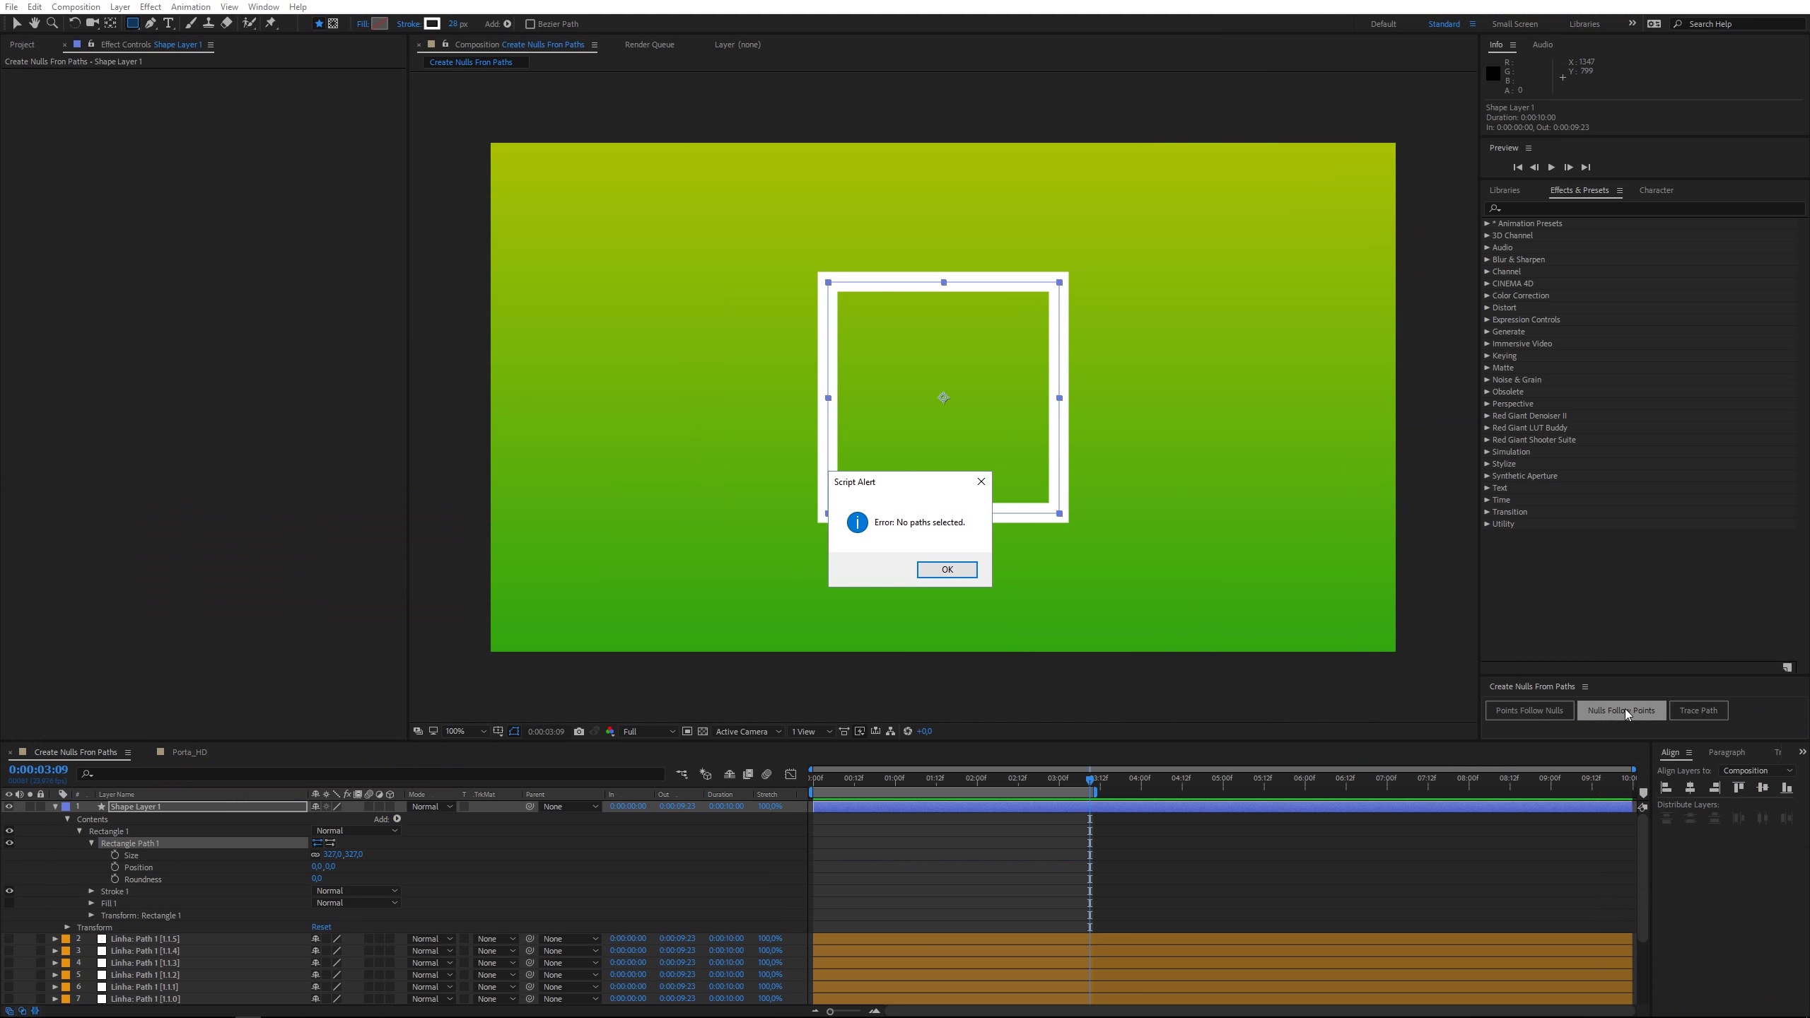
{"action": "left_click", "coordinate": [957, 575]}
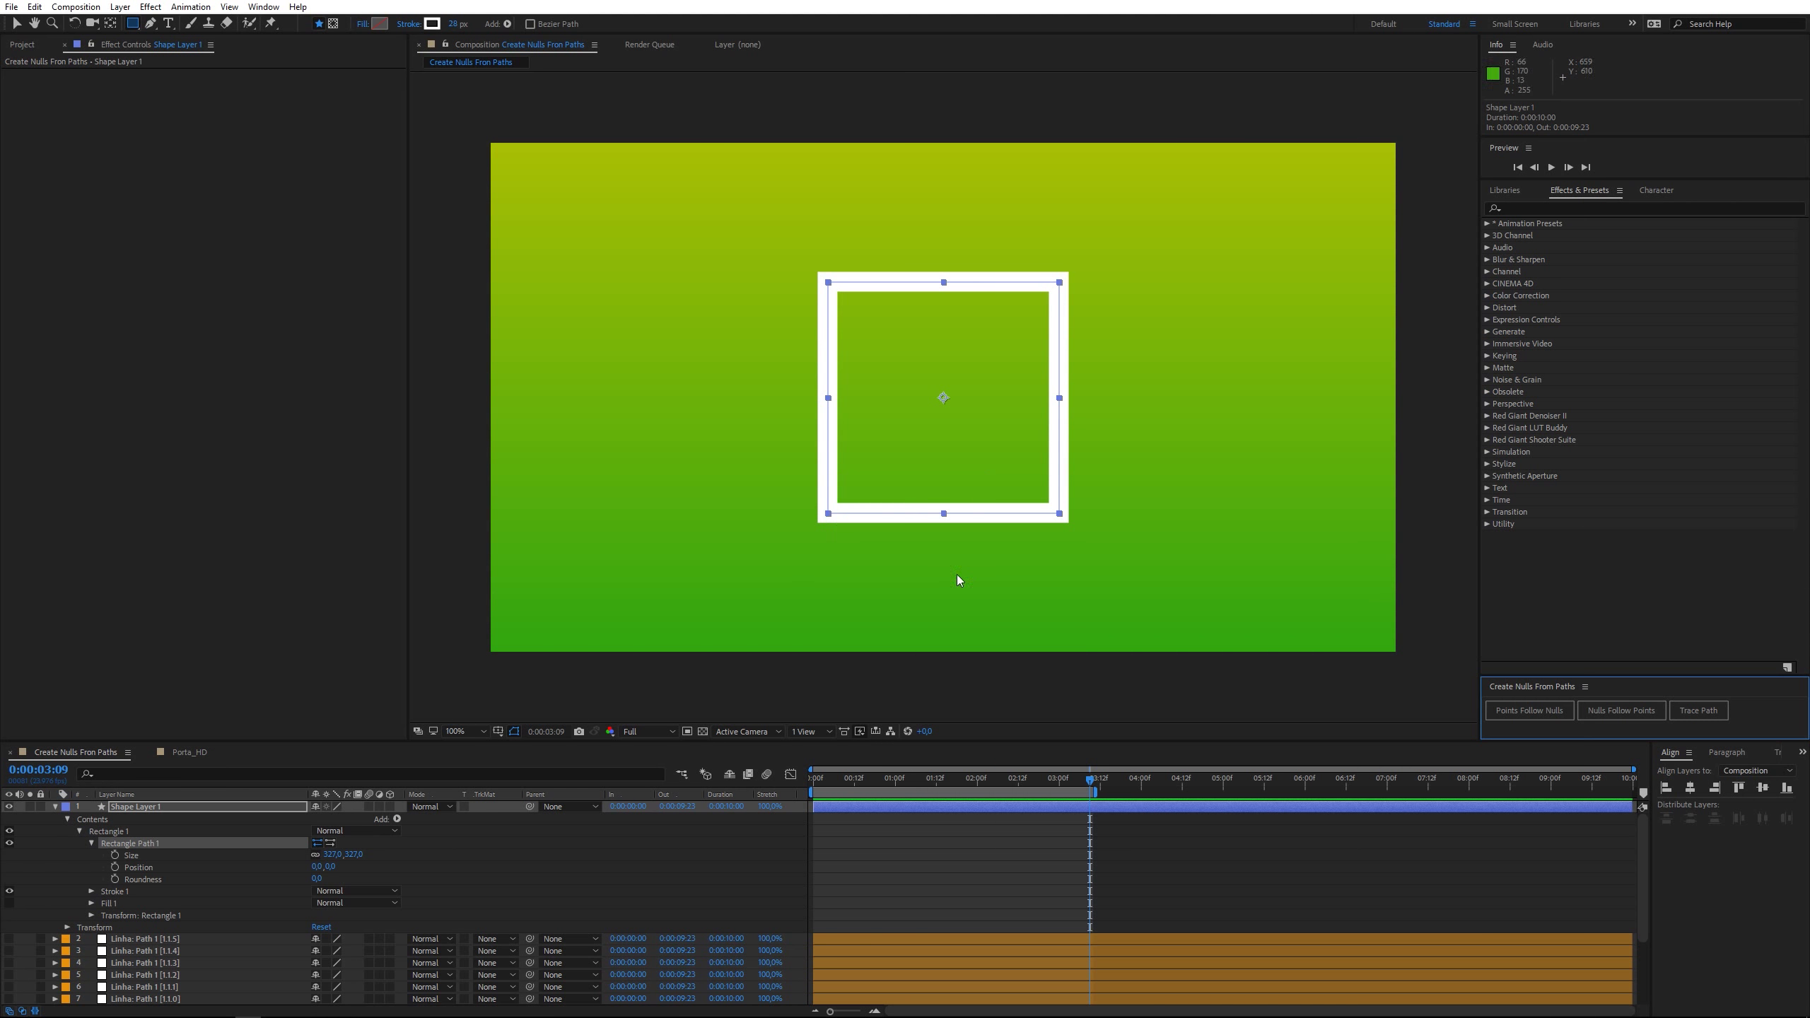
{"action": "left_click", "coordinate": [1621, 710]}
{"action": "left_click", "coordinate": [942, 569]}
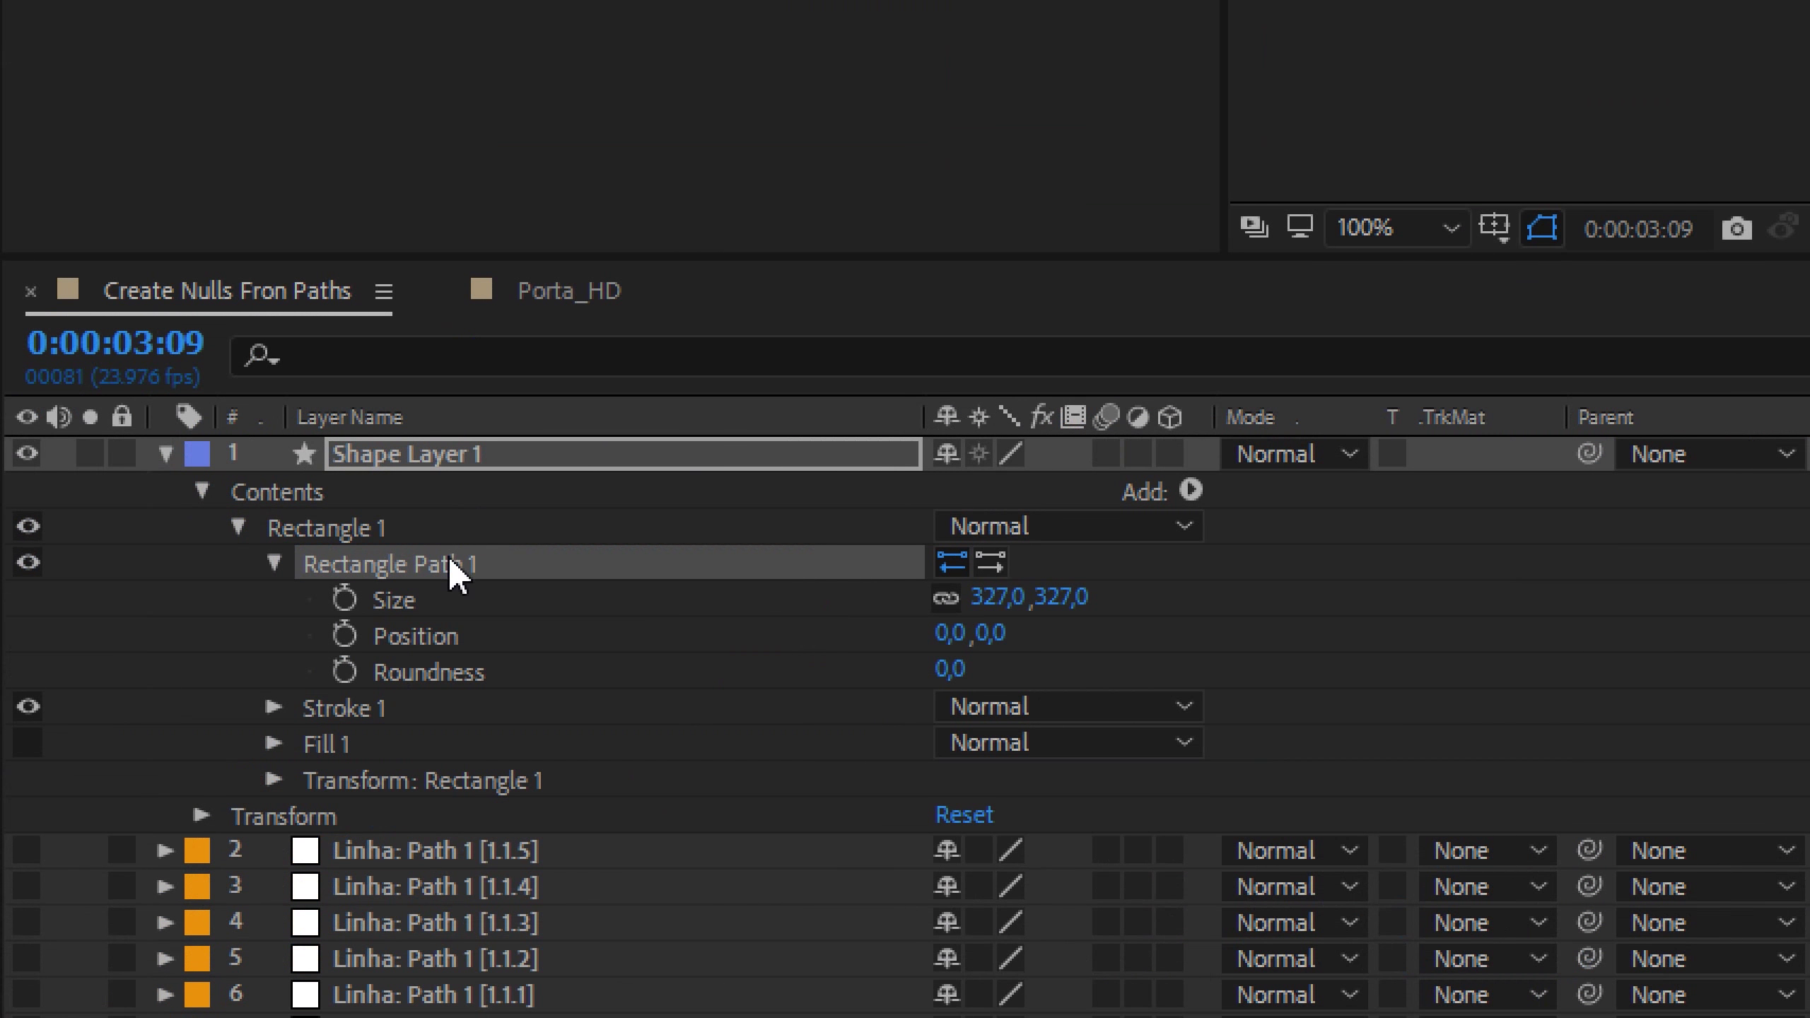
Step: Convert Rectangle Path 1 to a Bezier path and reveal Path 1's Path property
{"action": "right_click", "coordinate": [442, 579]}
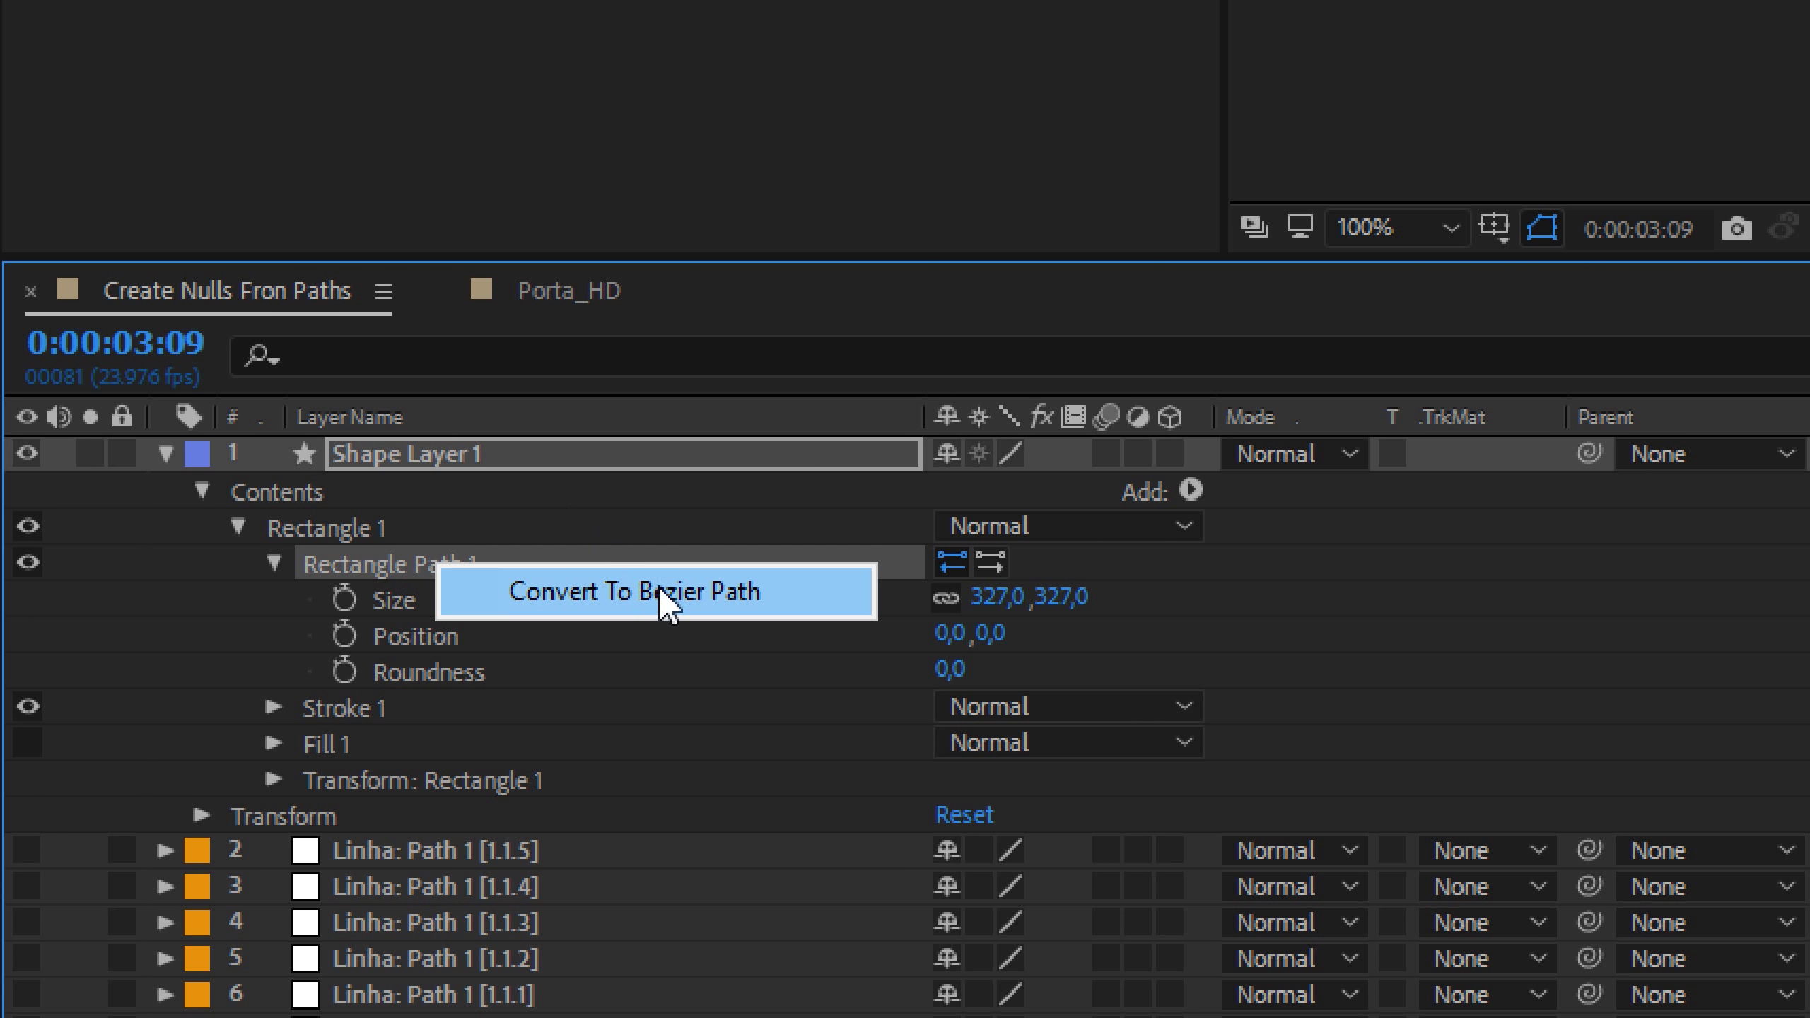
{"action": "left_click", "coordinate": [725, 591]}
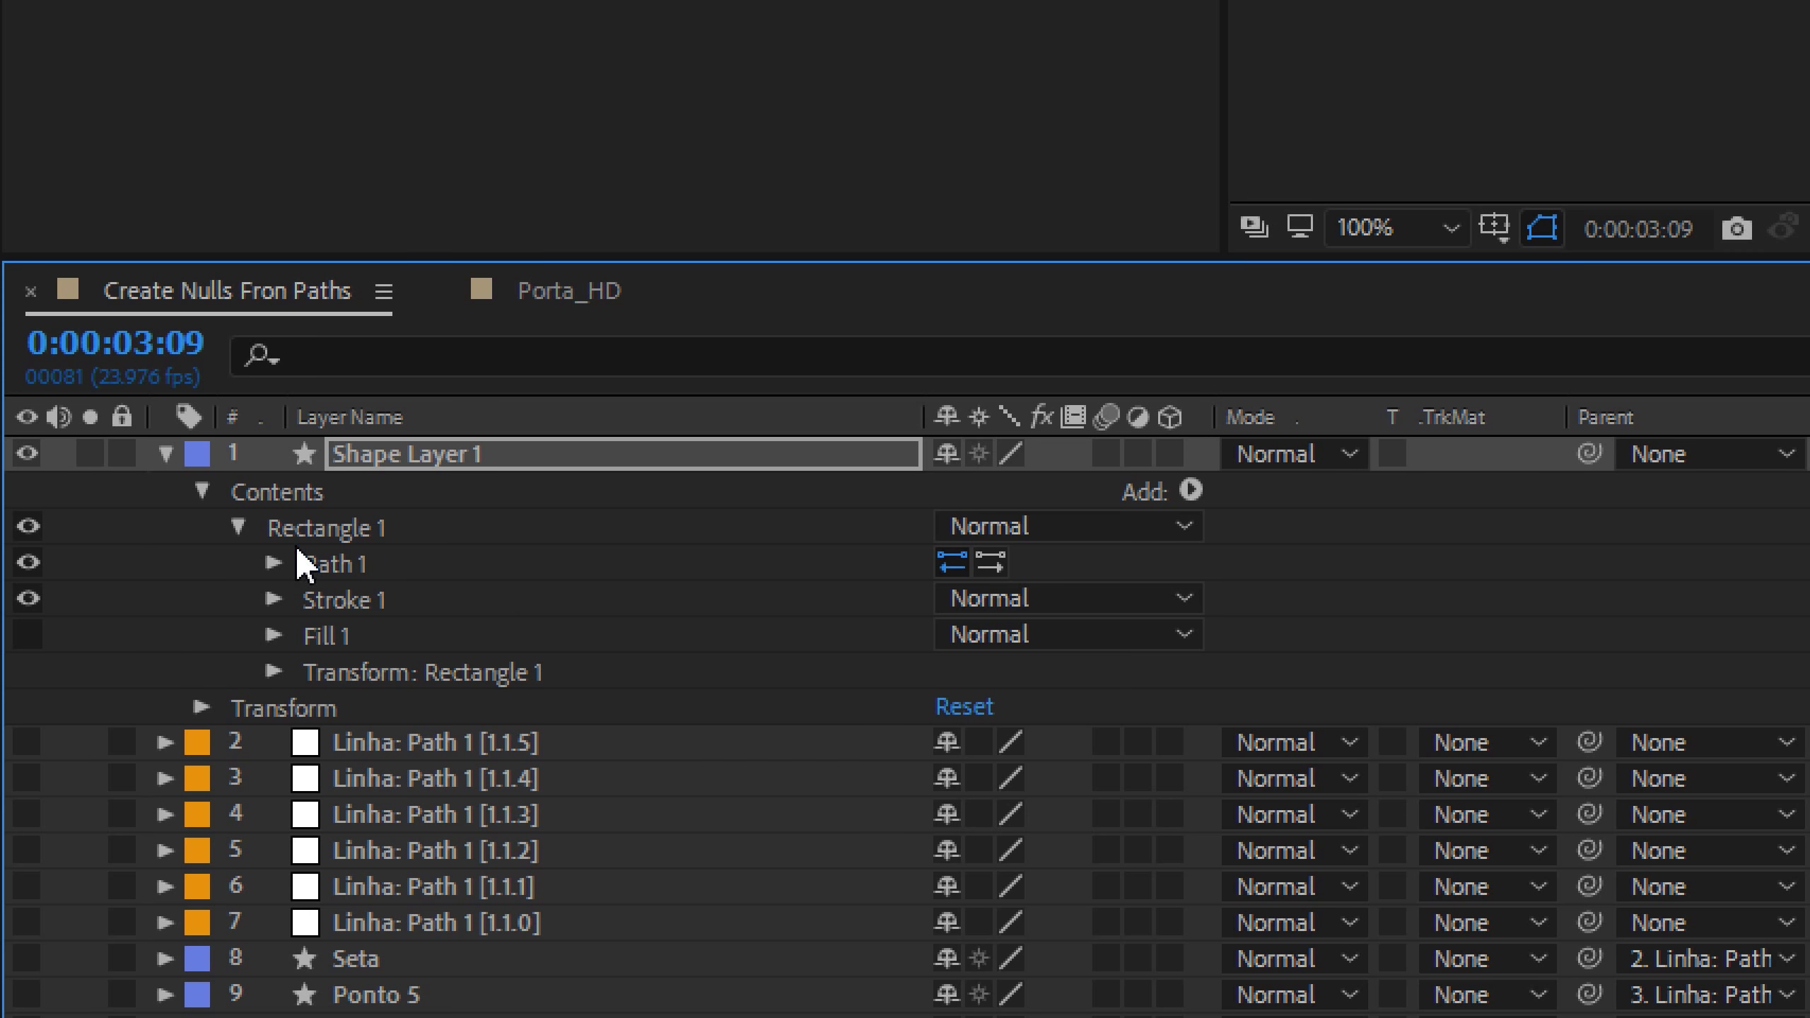
{"action": "left_click", "coordinate": [272, 565]}
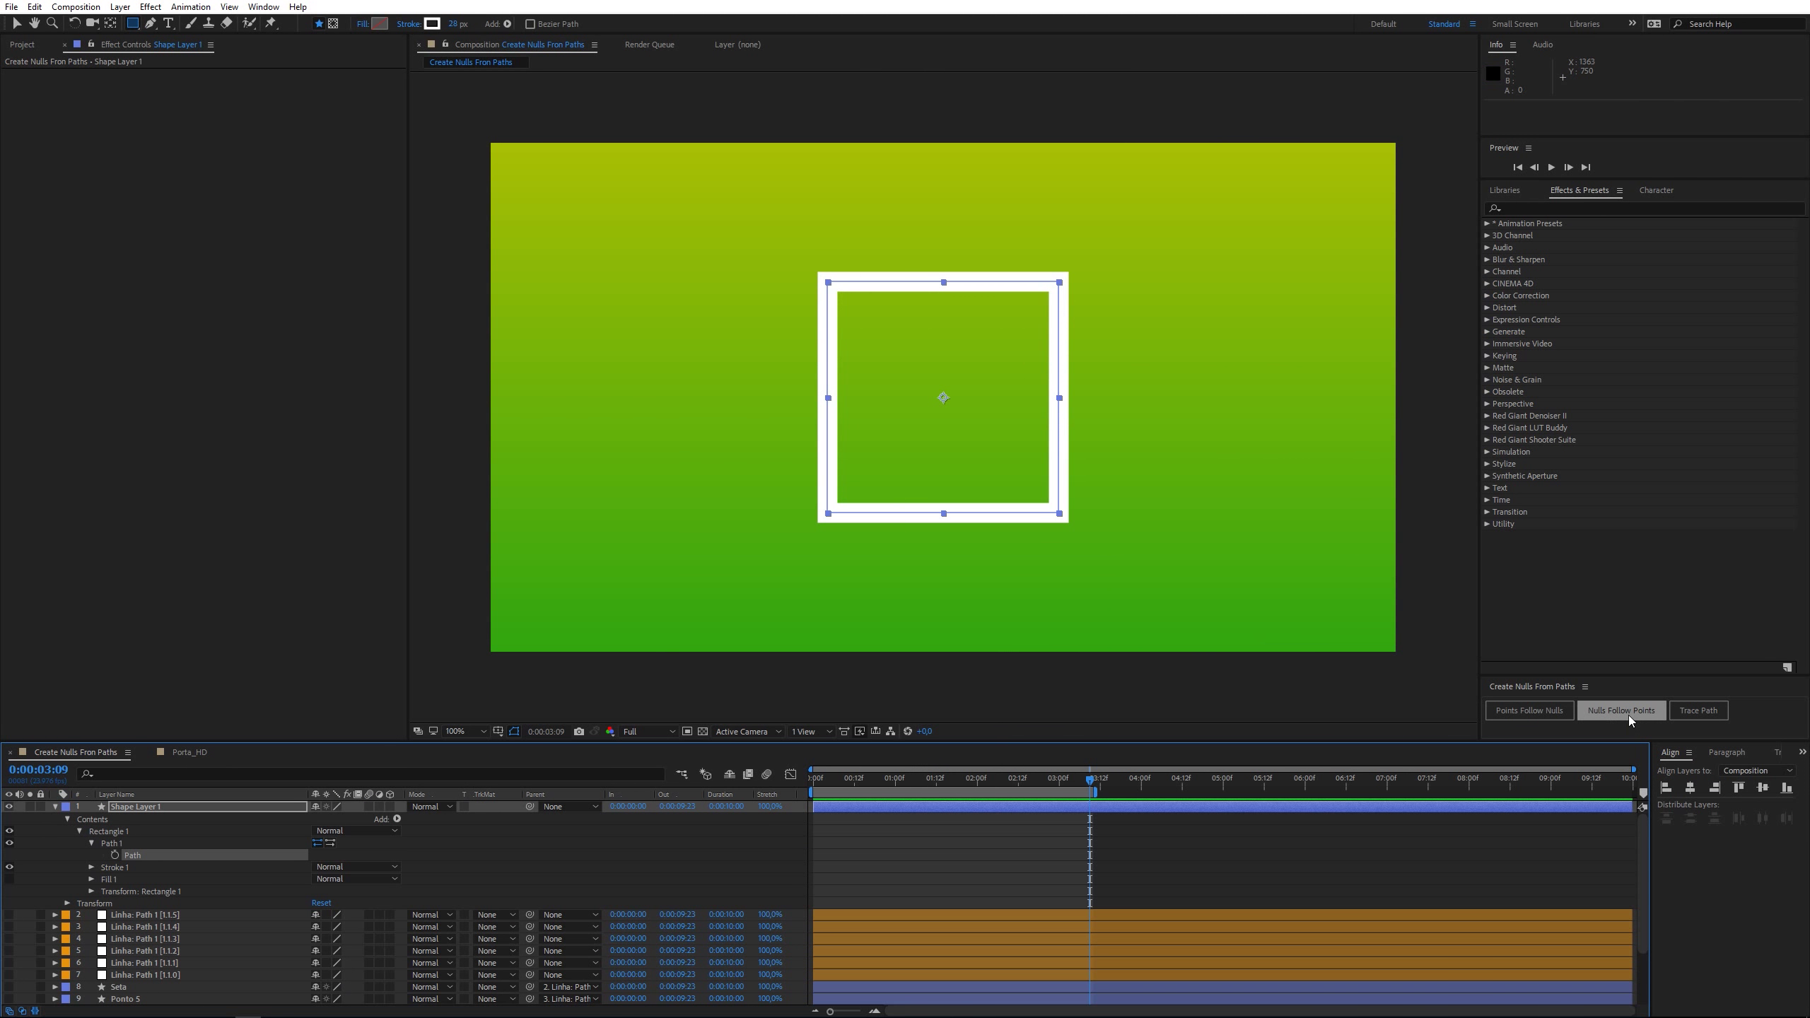
Step: Set the square's Rectangle 1 group Position to 0,0
{"action": "left_click", "coordinate": [1628, 714]}
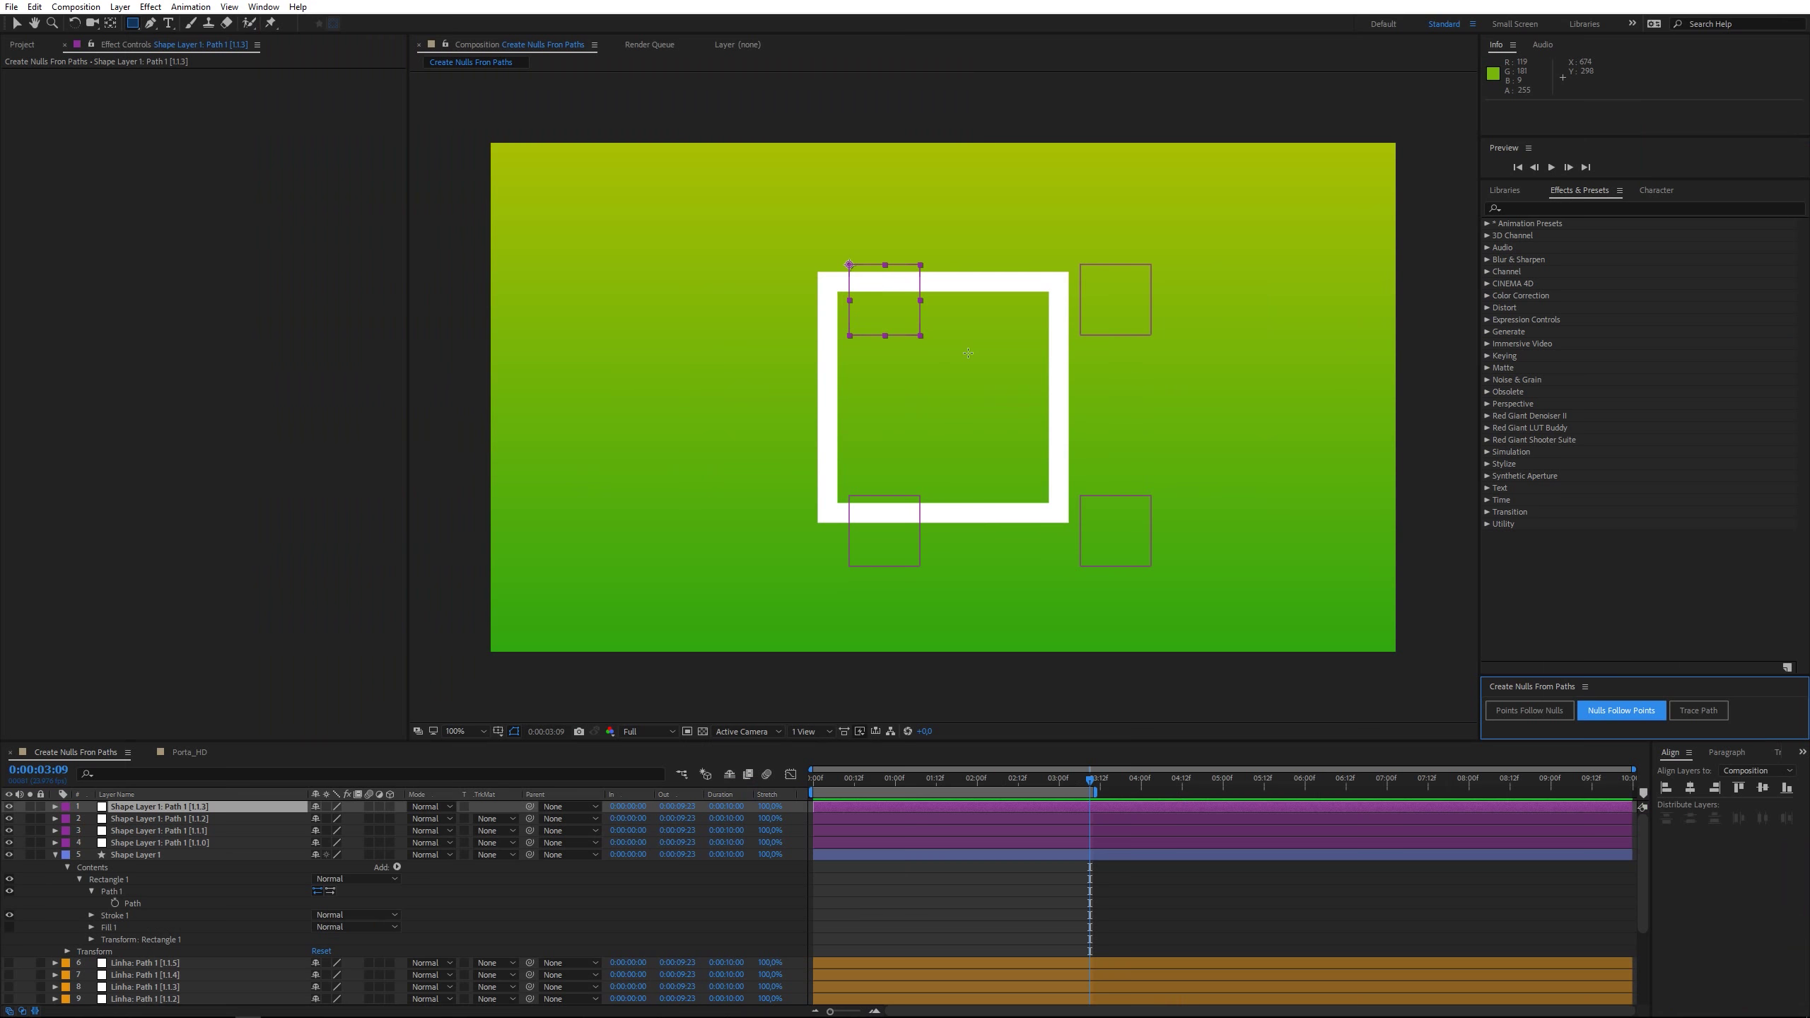
{"action": "left_click", "coordinate": [968, 353]}
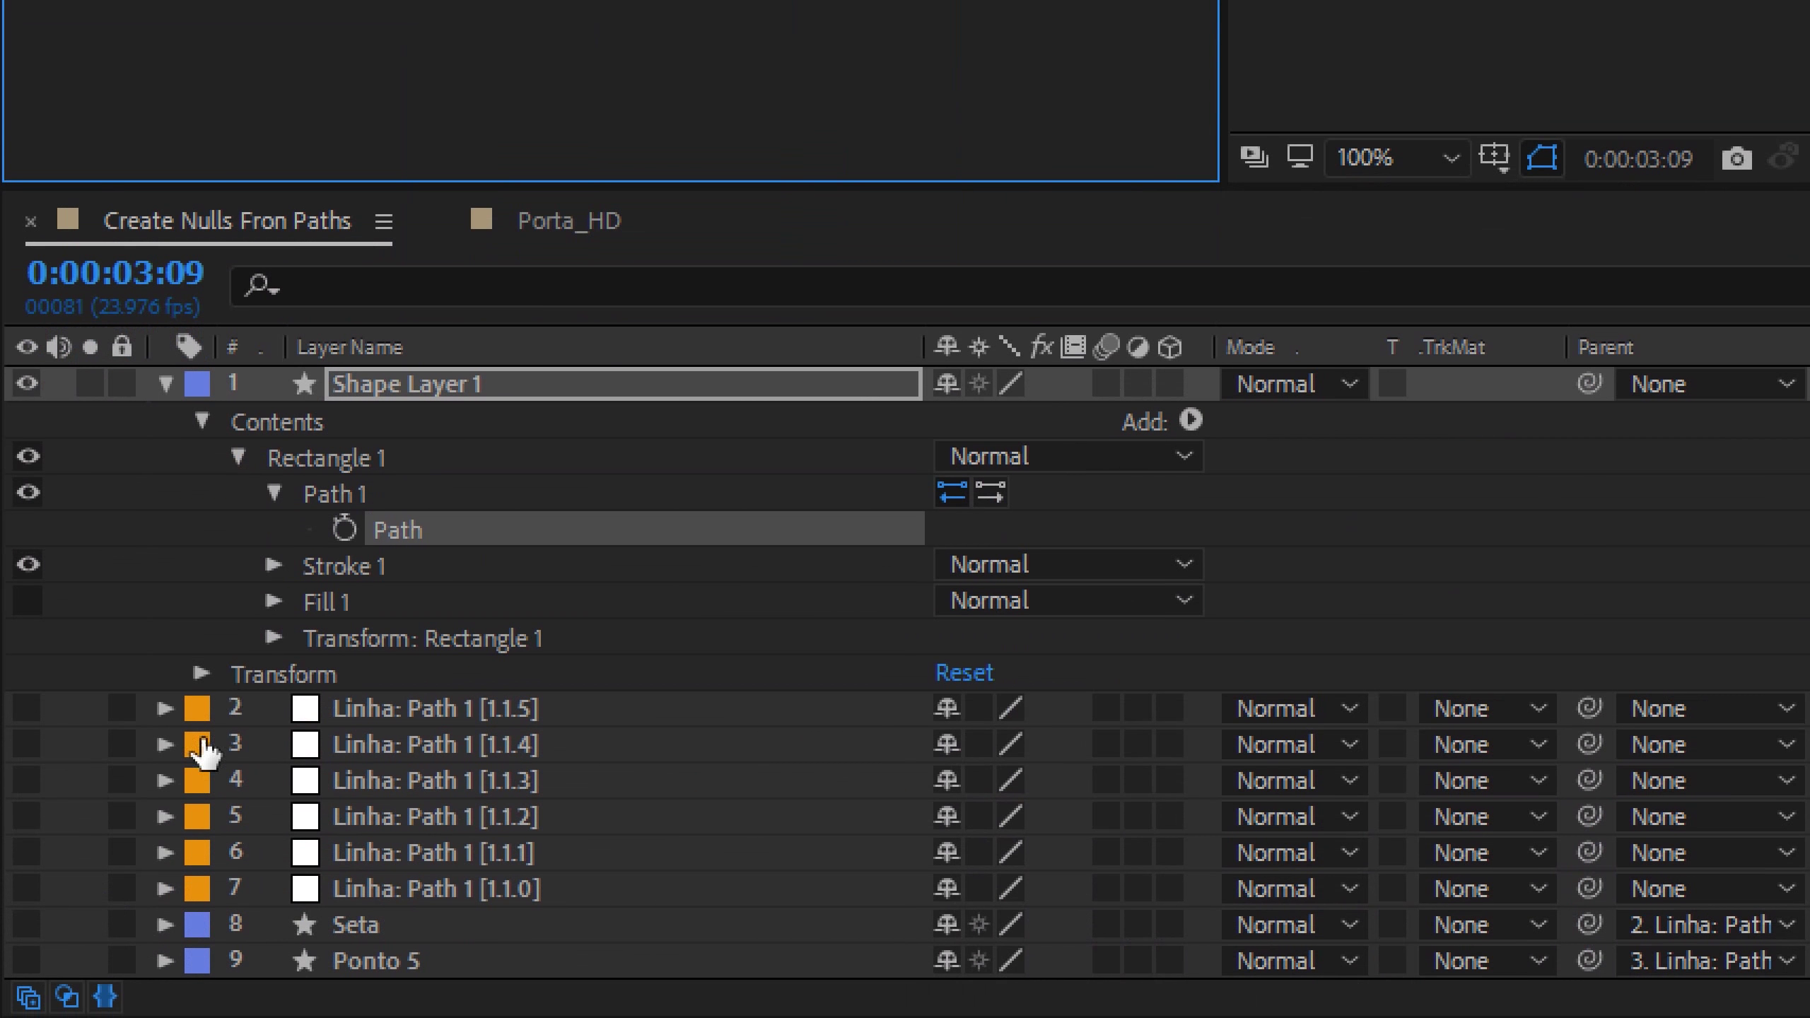
{"action": "left_click", "coordinate": [274, 637]}
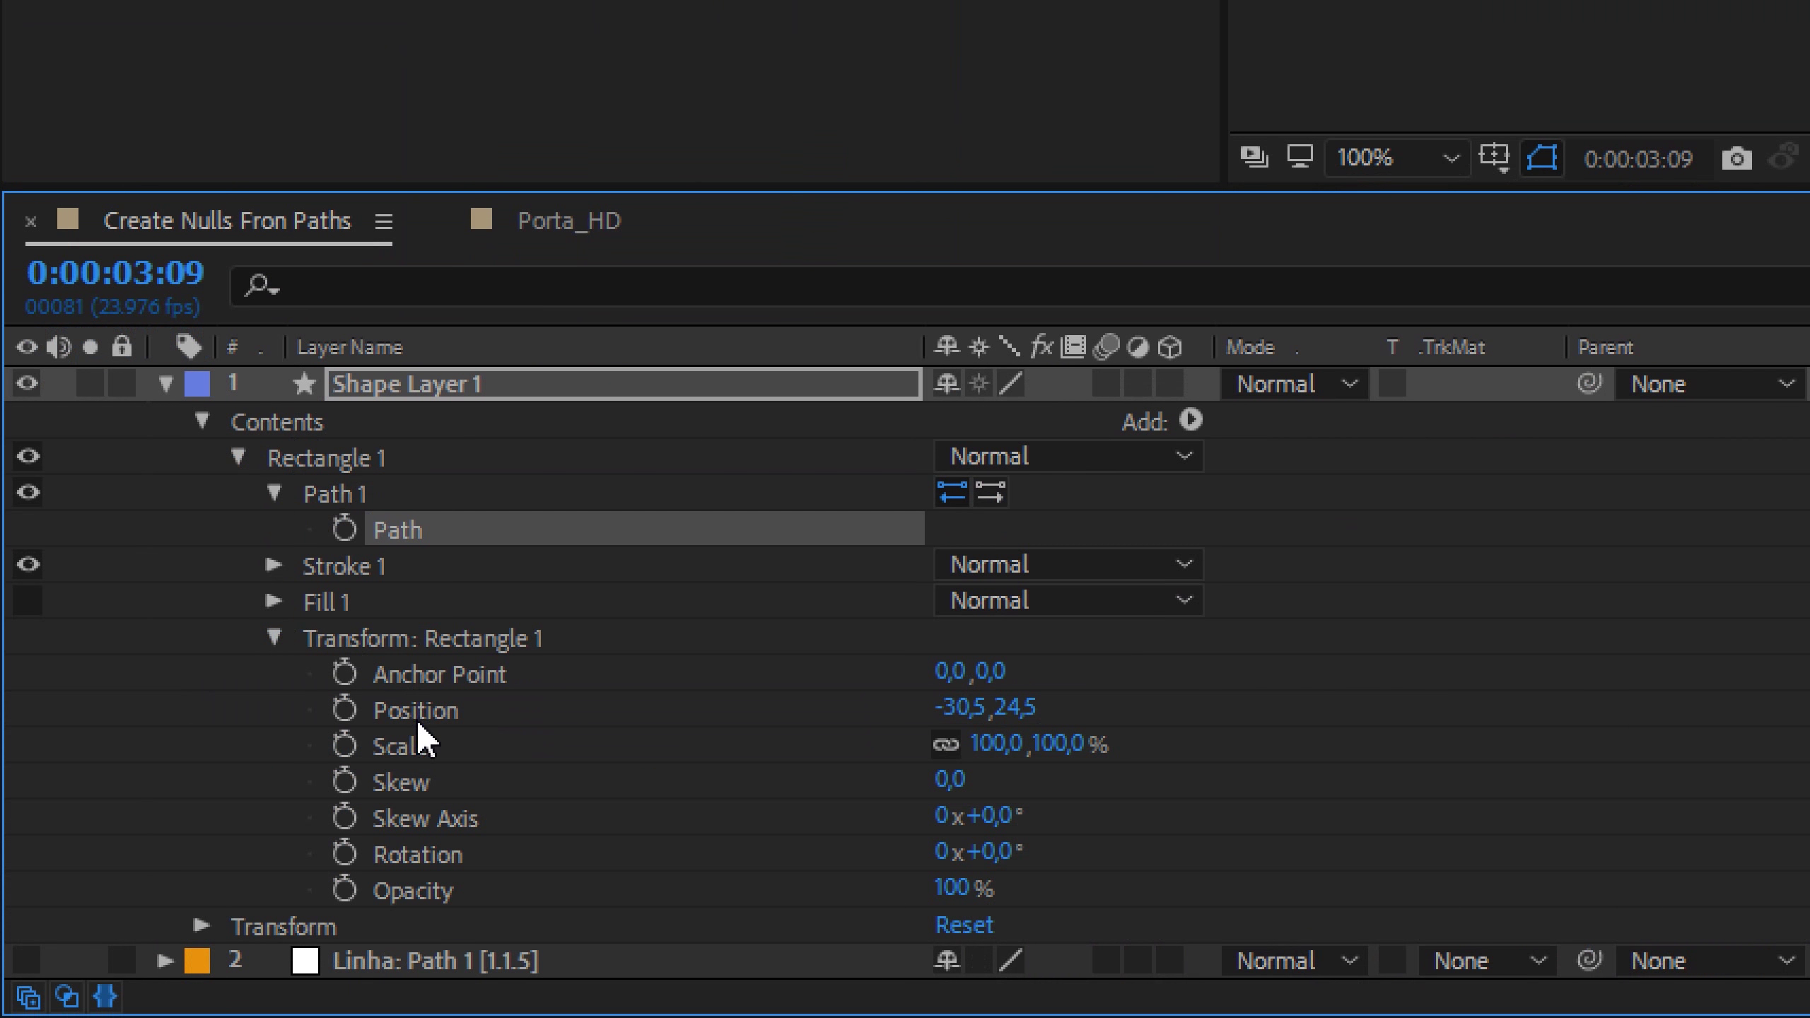
{"action": "left_click", "coordinate": [411, 707]}
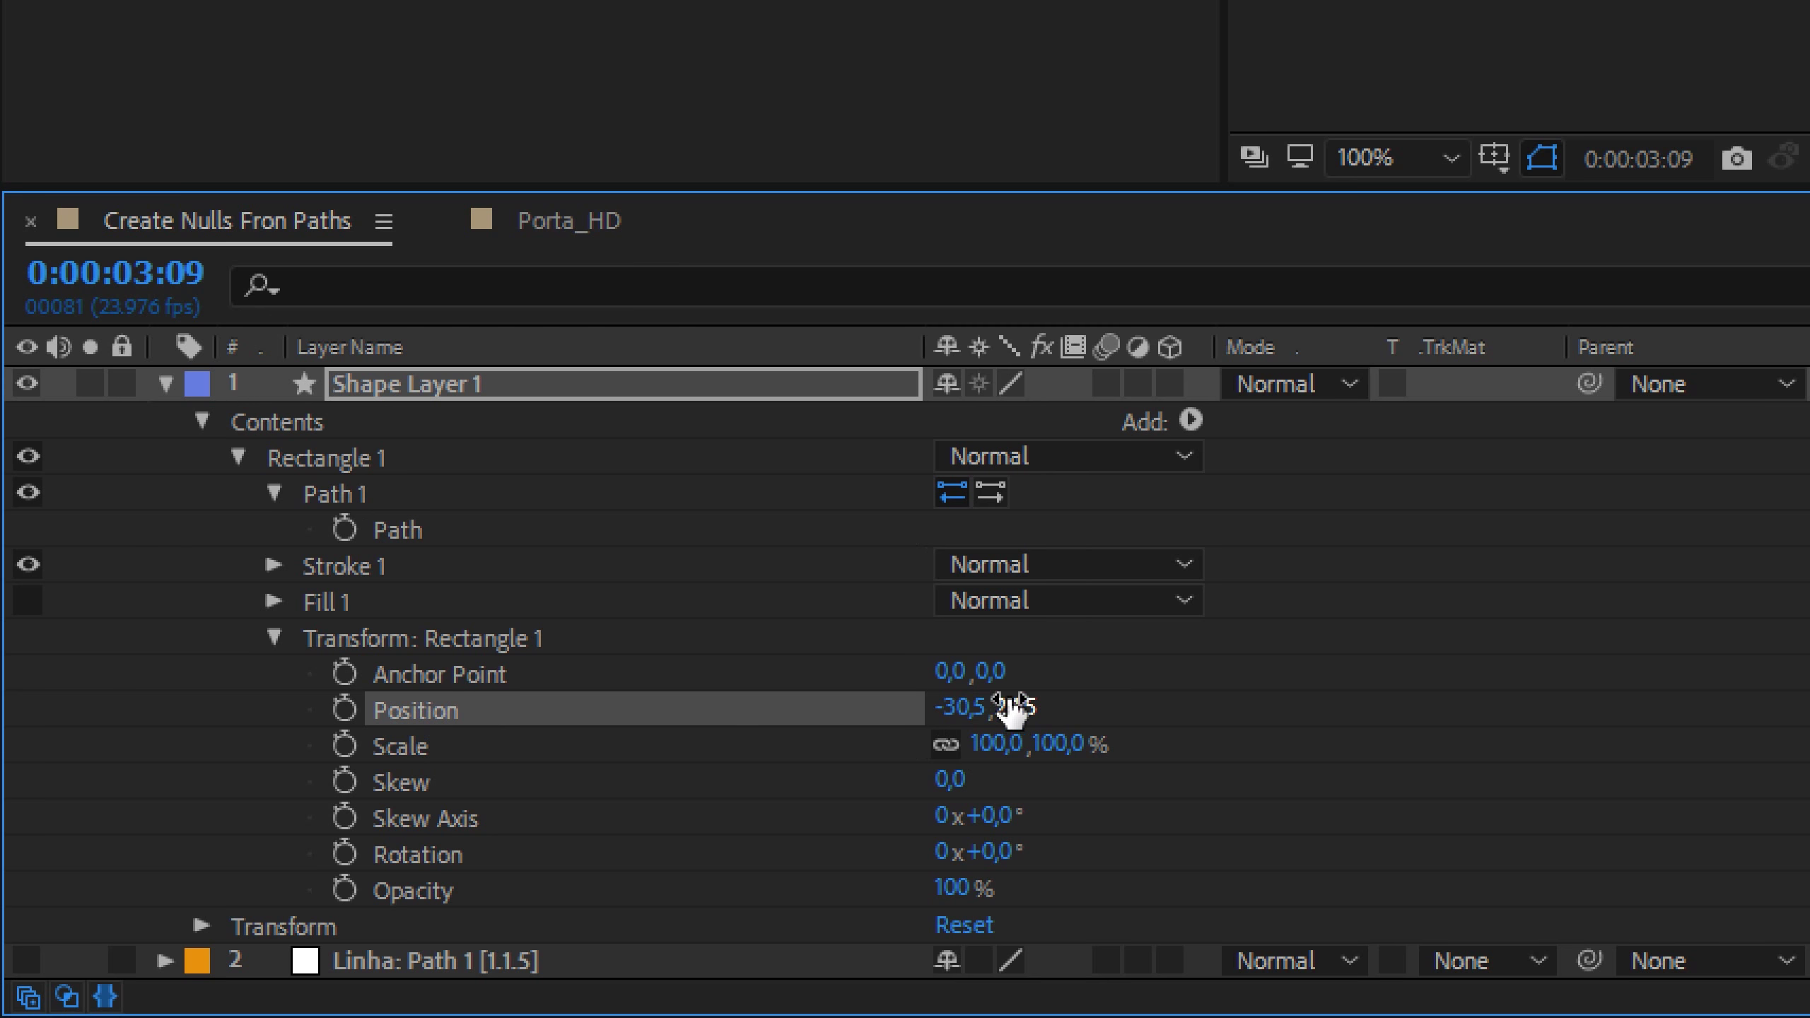
{"action": "left_click", "coordinate": [961, 707]}
{"action": "type", "text": "0"}
{"action": "key", "text": "Tab"}
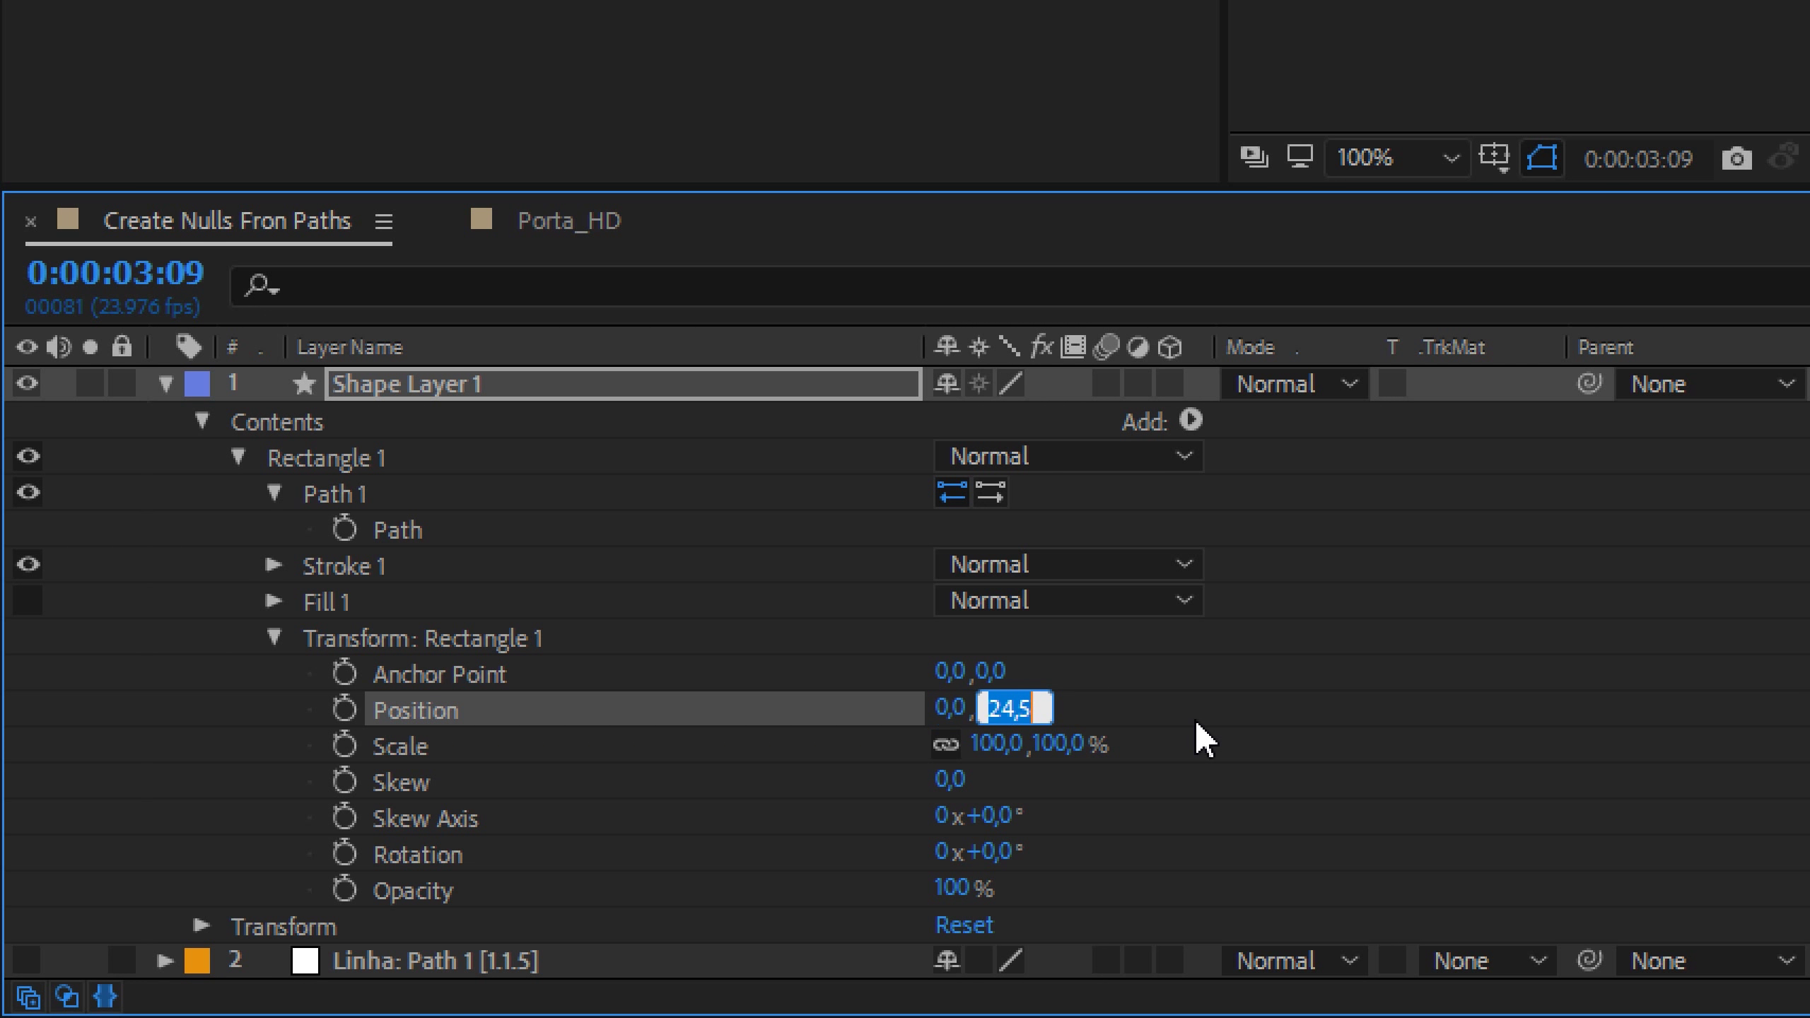
{"action": "type", "text": "0"}
{"action": "key", "text": "Tab"}
Step: Generate four nulls from the square's Path 1 with Nulls Follow Points
{"action": "left_click", "coordinate": [267, 777]}
{"action": "left_click", "coordinate": [402, 528]}
{"action": "left_click", "coordinate": [1624, 712]}
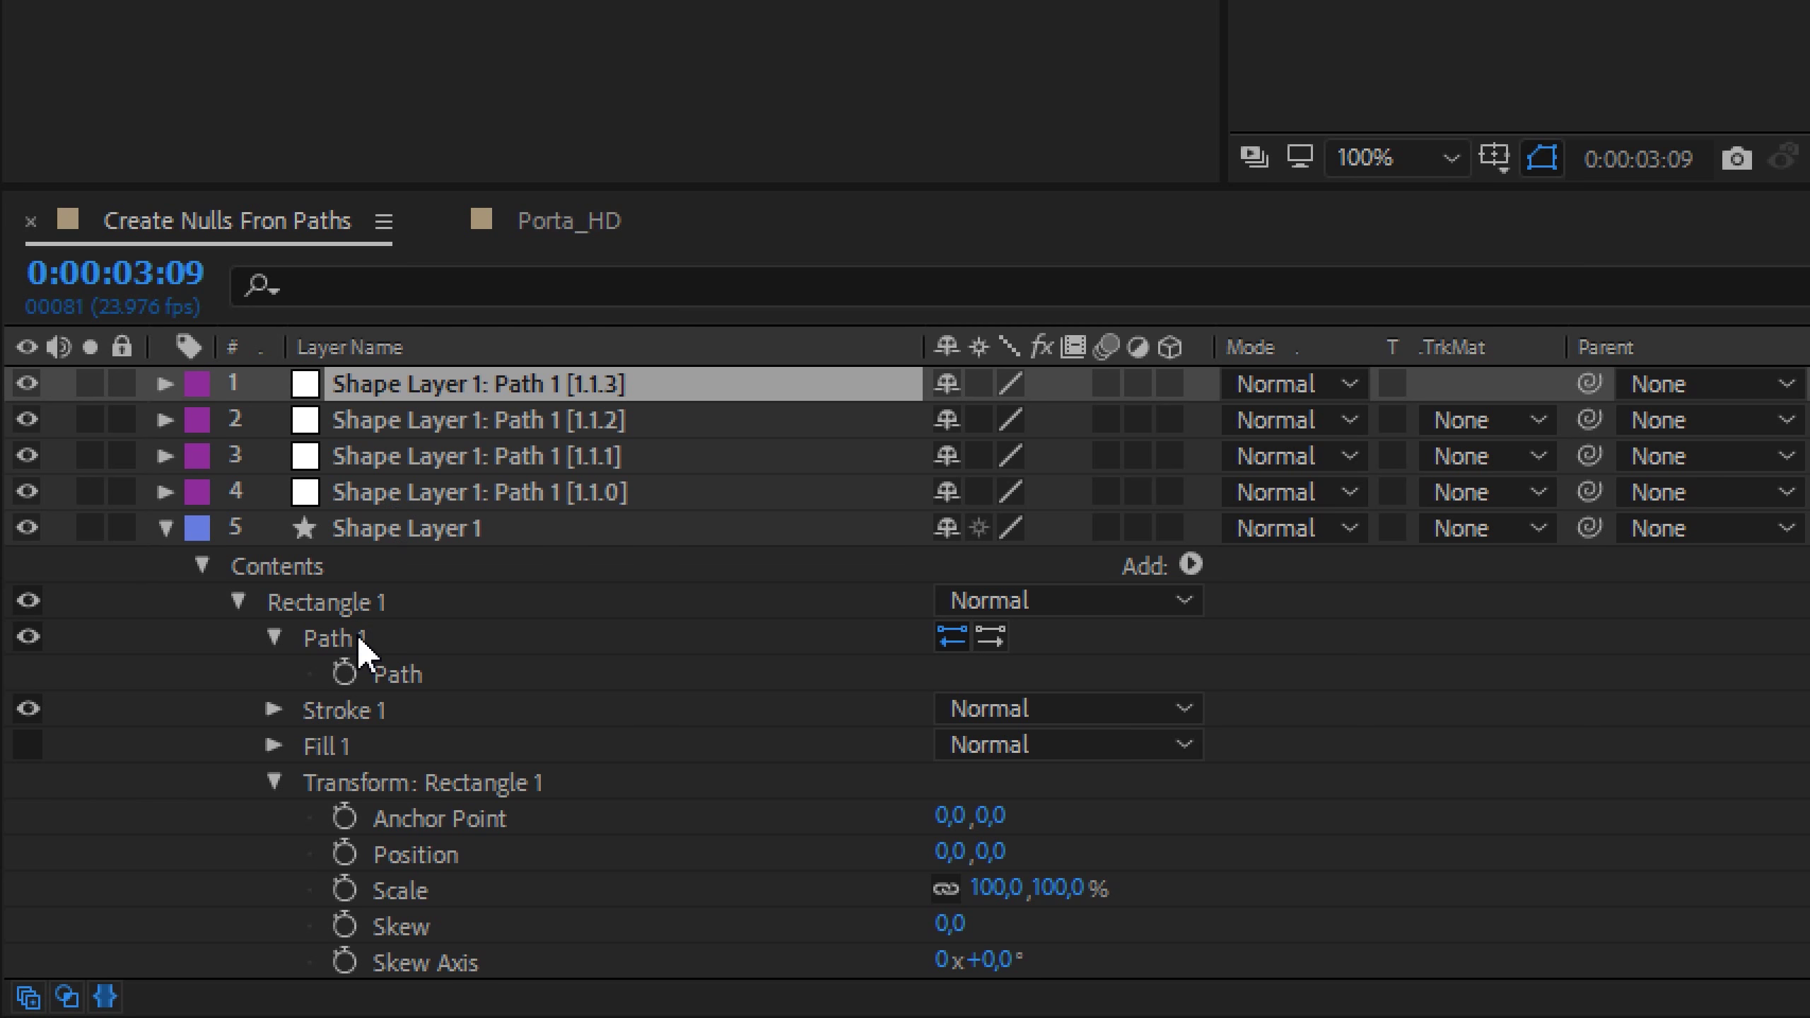
Step: Select the square's Path 1 and Position properties and run Trace Path
{"action": "left_click", "coordinate": [388, 630]}
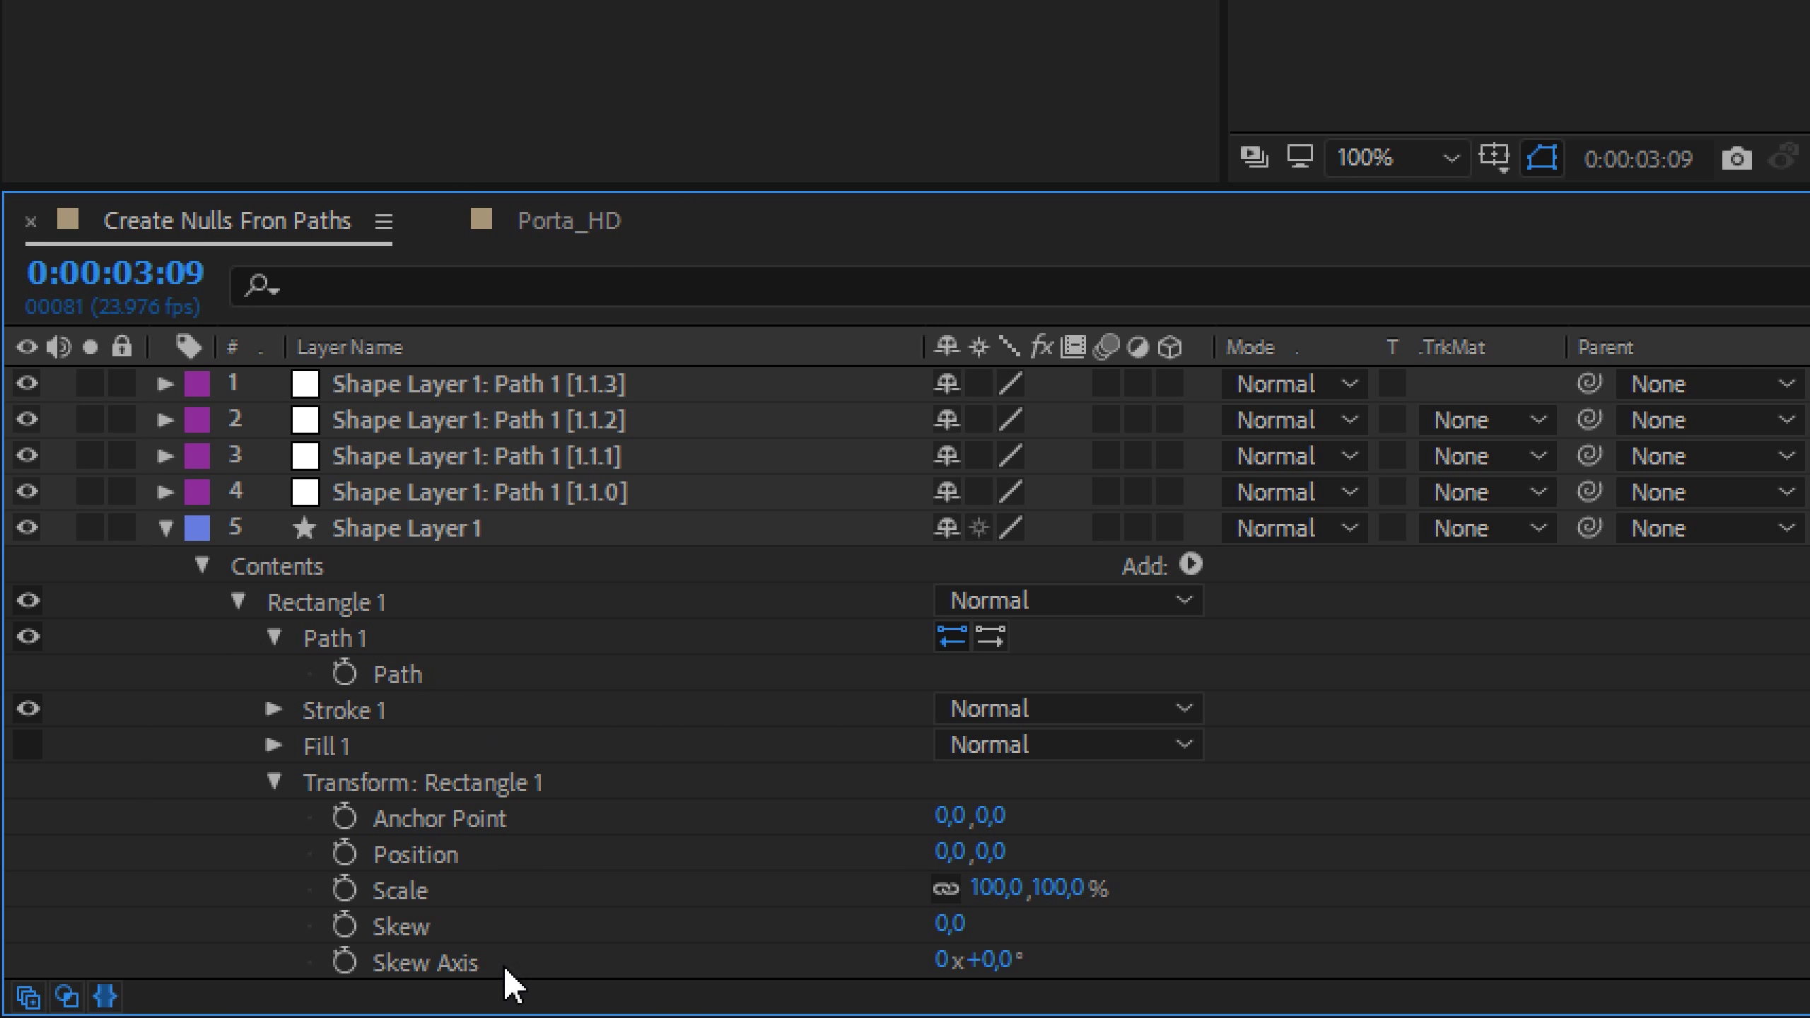
{"action": "left_click", "coordinate": [408, 848]}
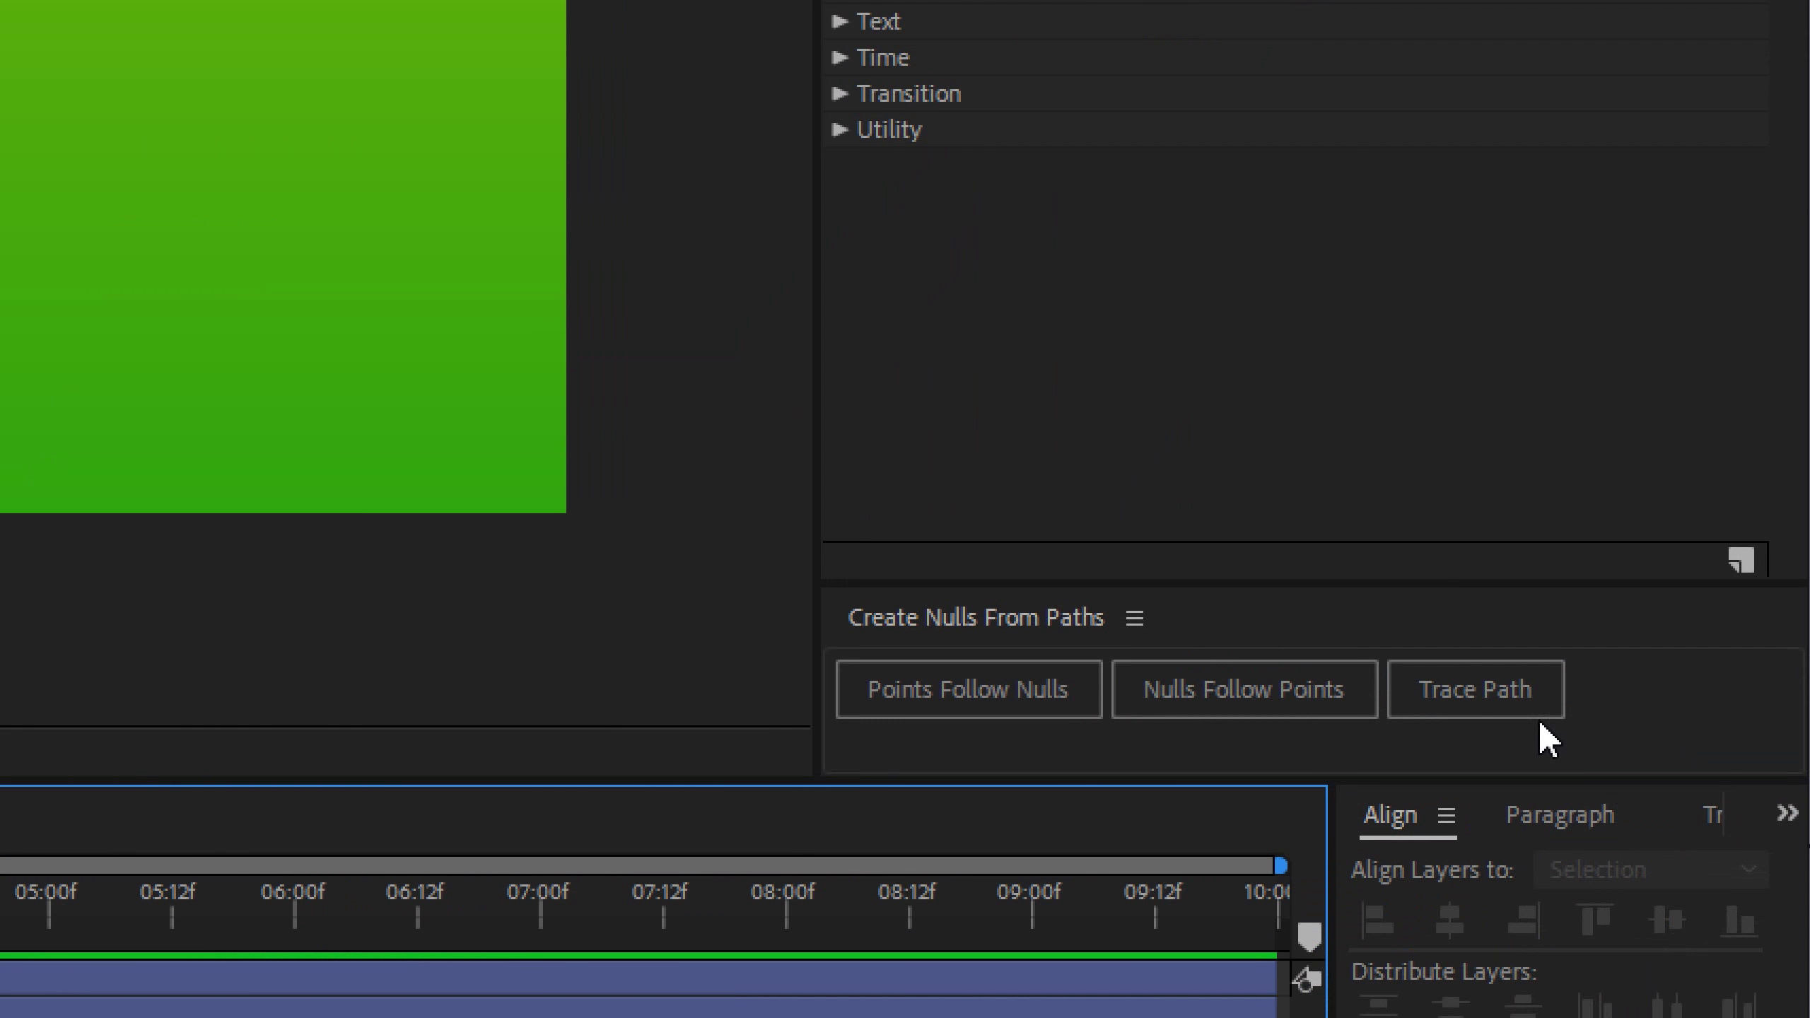
{"action": "left_click", "coordinate": [1683, 717]}
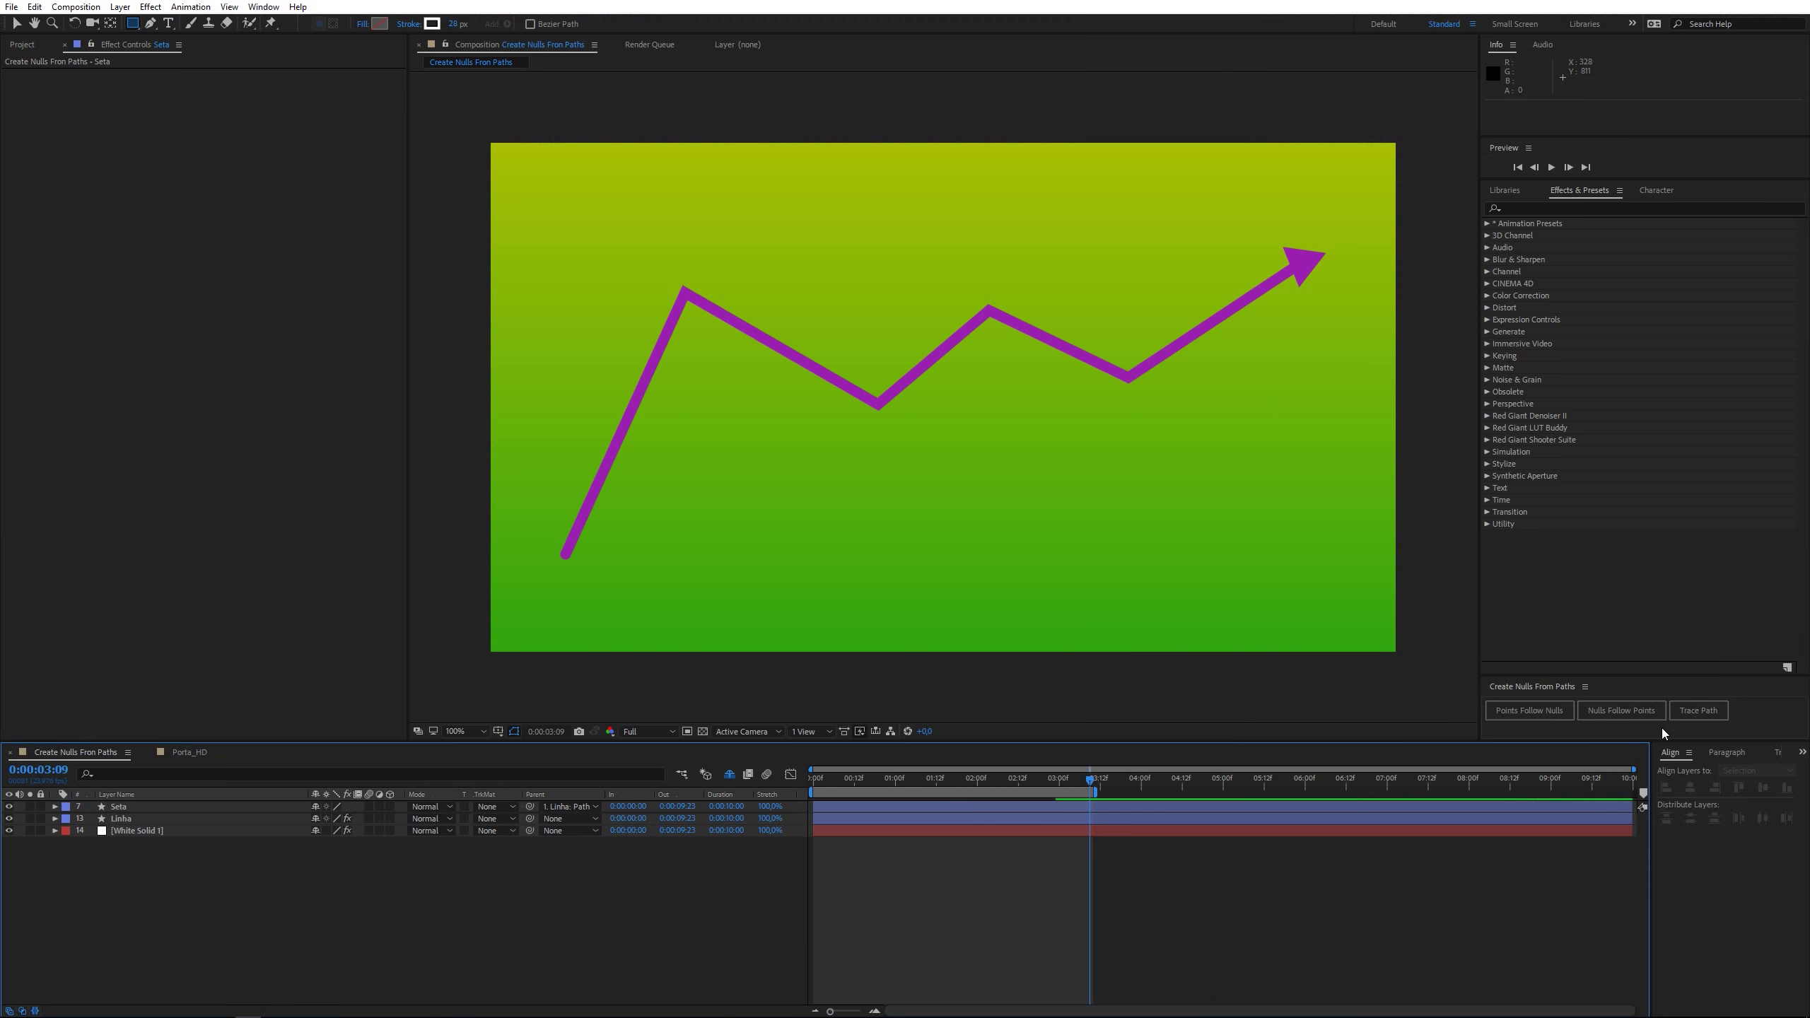
Step: Trace the Linha layer's Path 1 to create the Trace Linha: Path 1 [1.1] null
{"action": "left_click", "coordinate": [191, 809]}
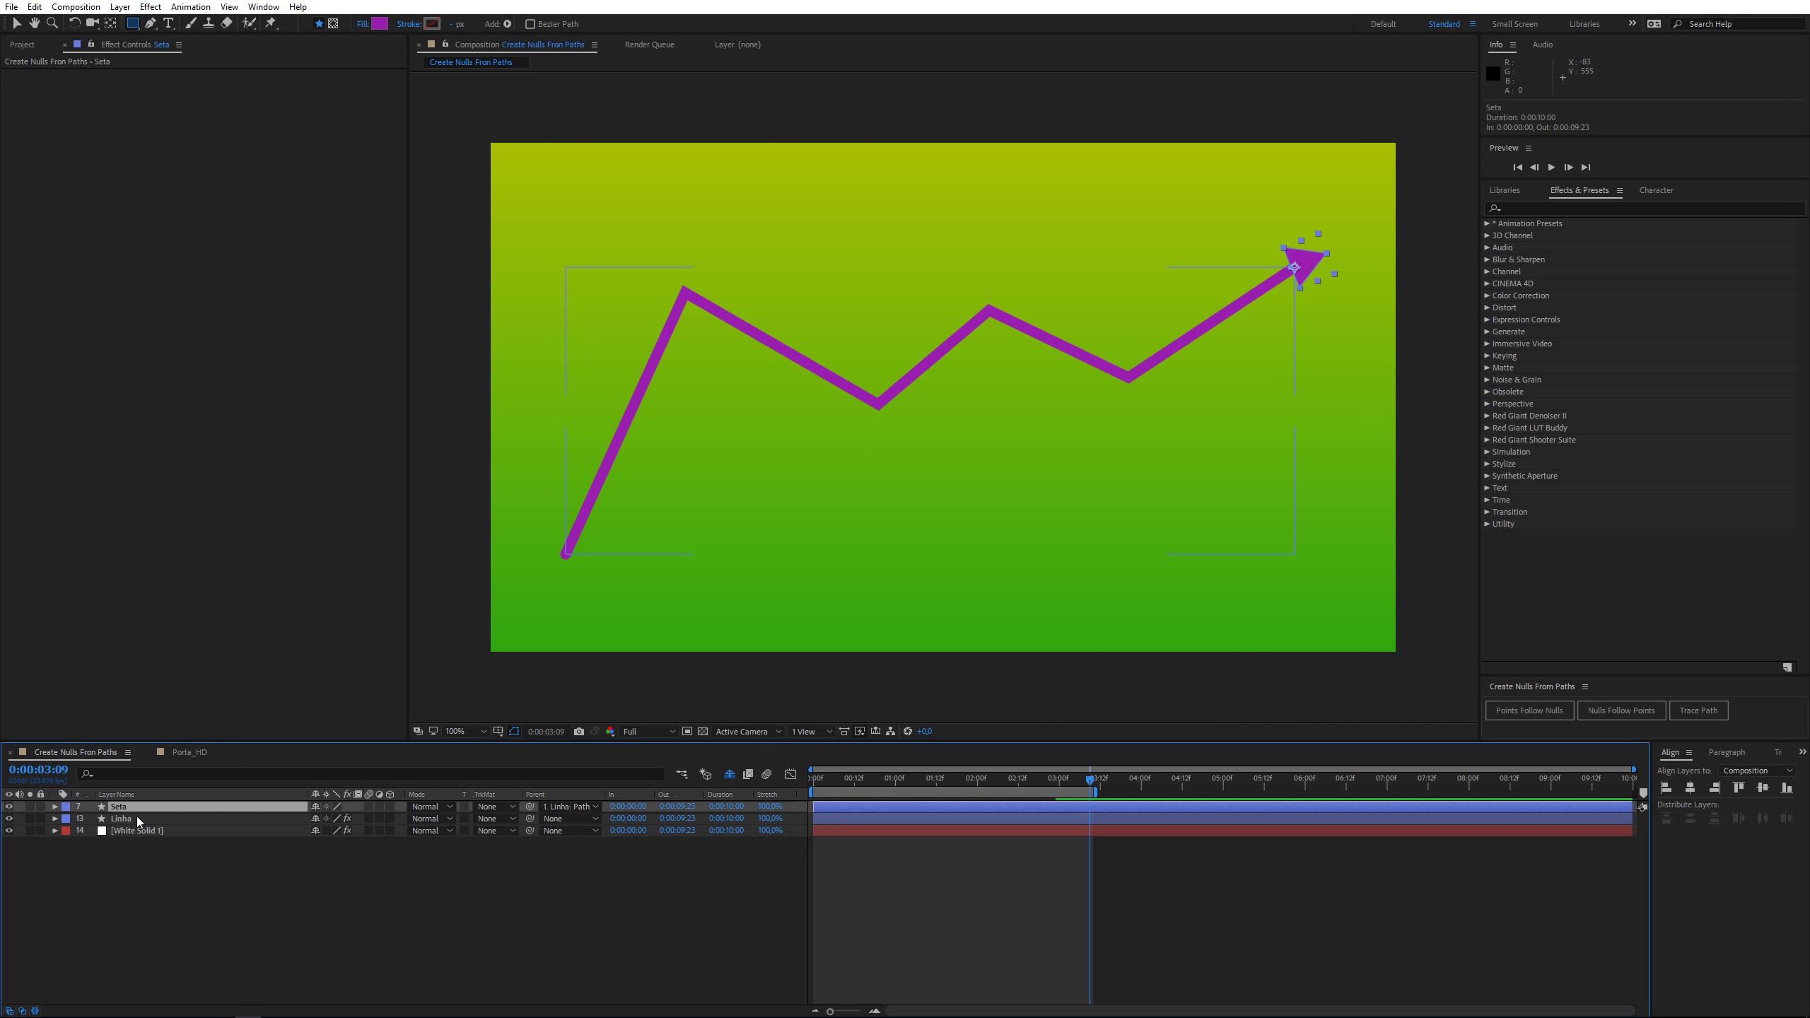
{"action": "left_click", "coordinate": [133, 820]}
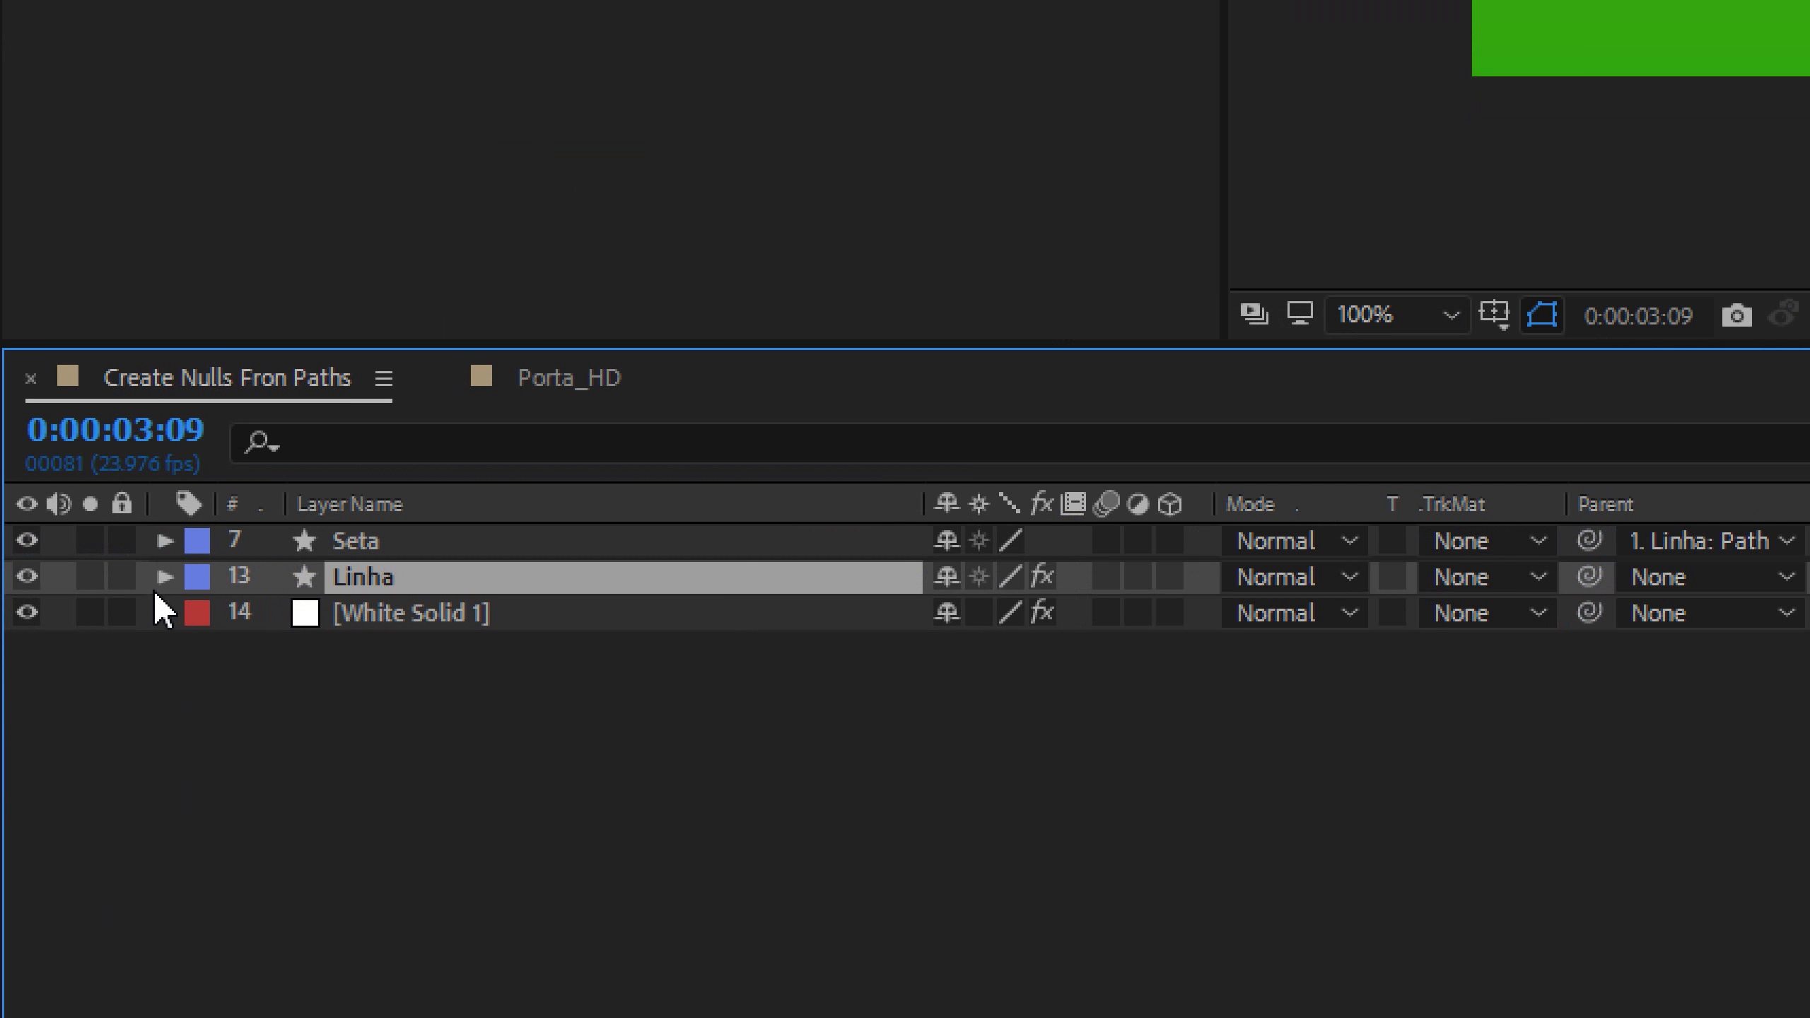
{"action": "left_click", "coordinate": [164, 576]}
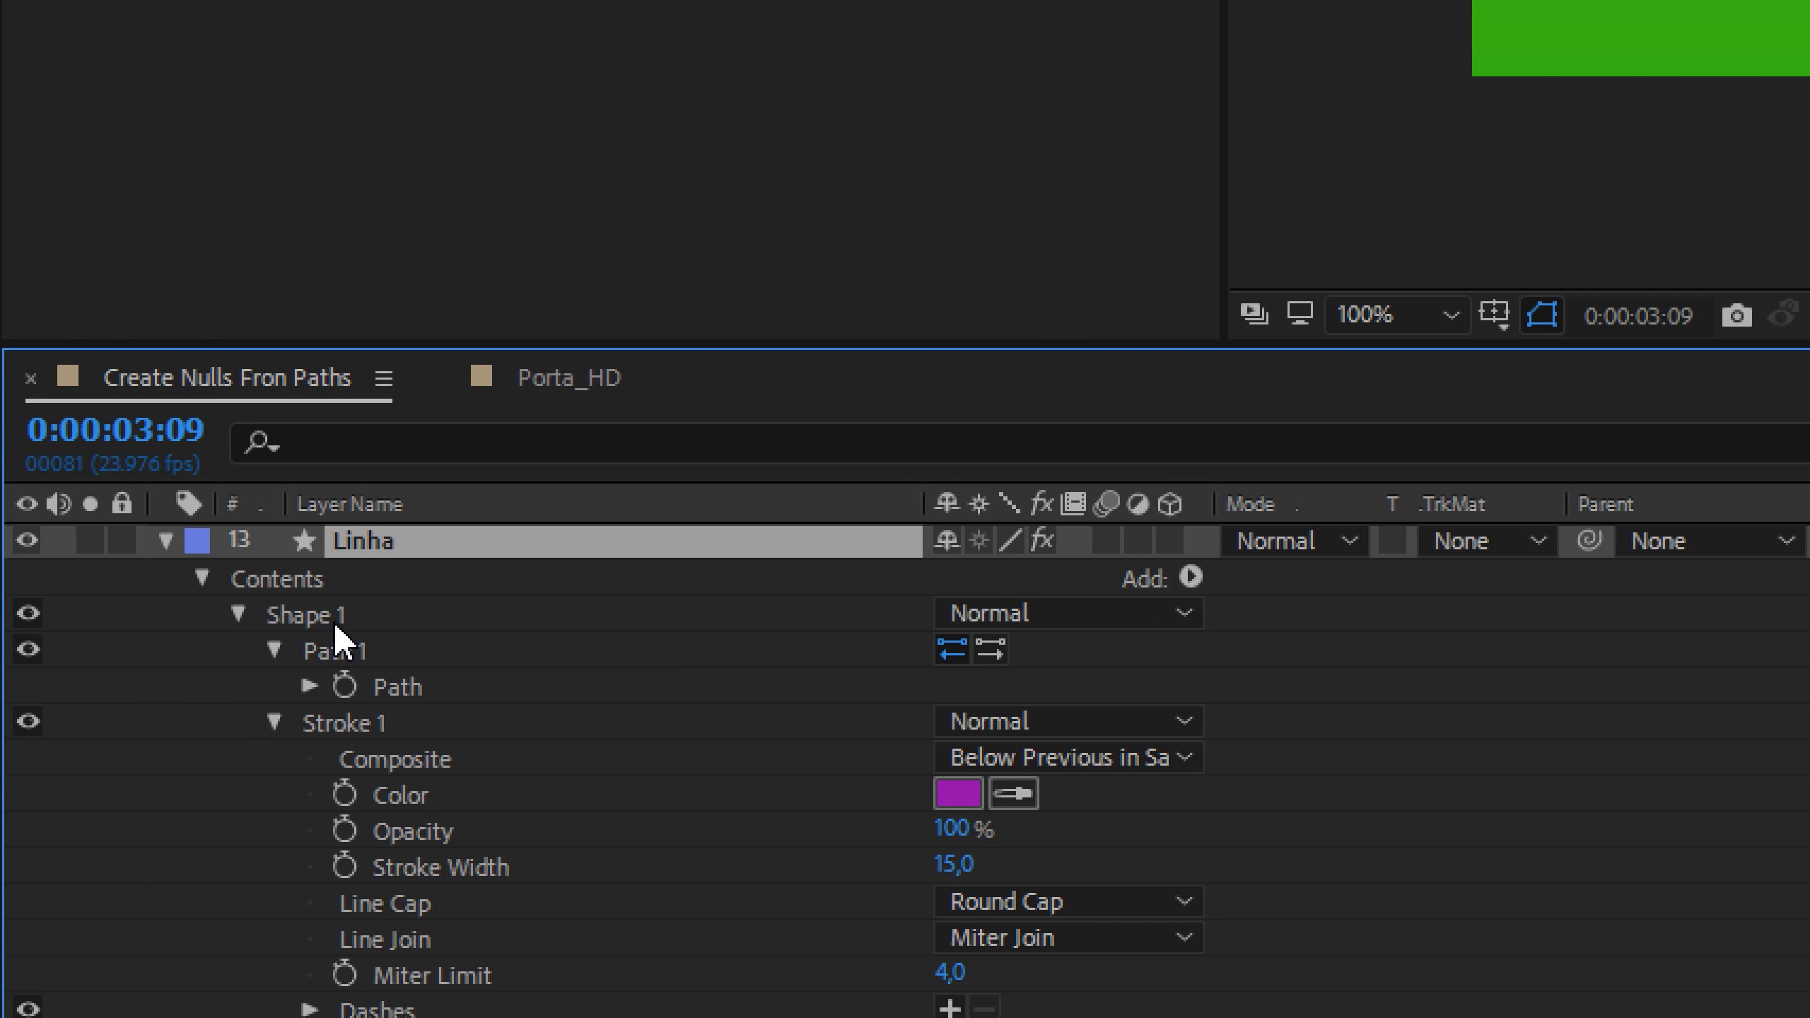
{"action": "left_click", "coordinate": [399, 688]}
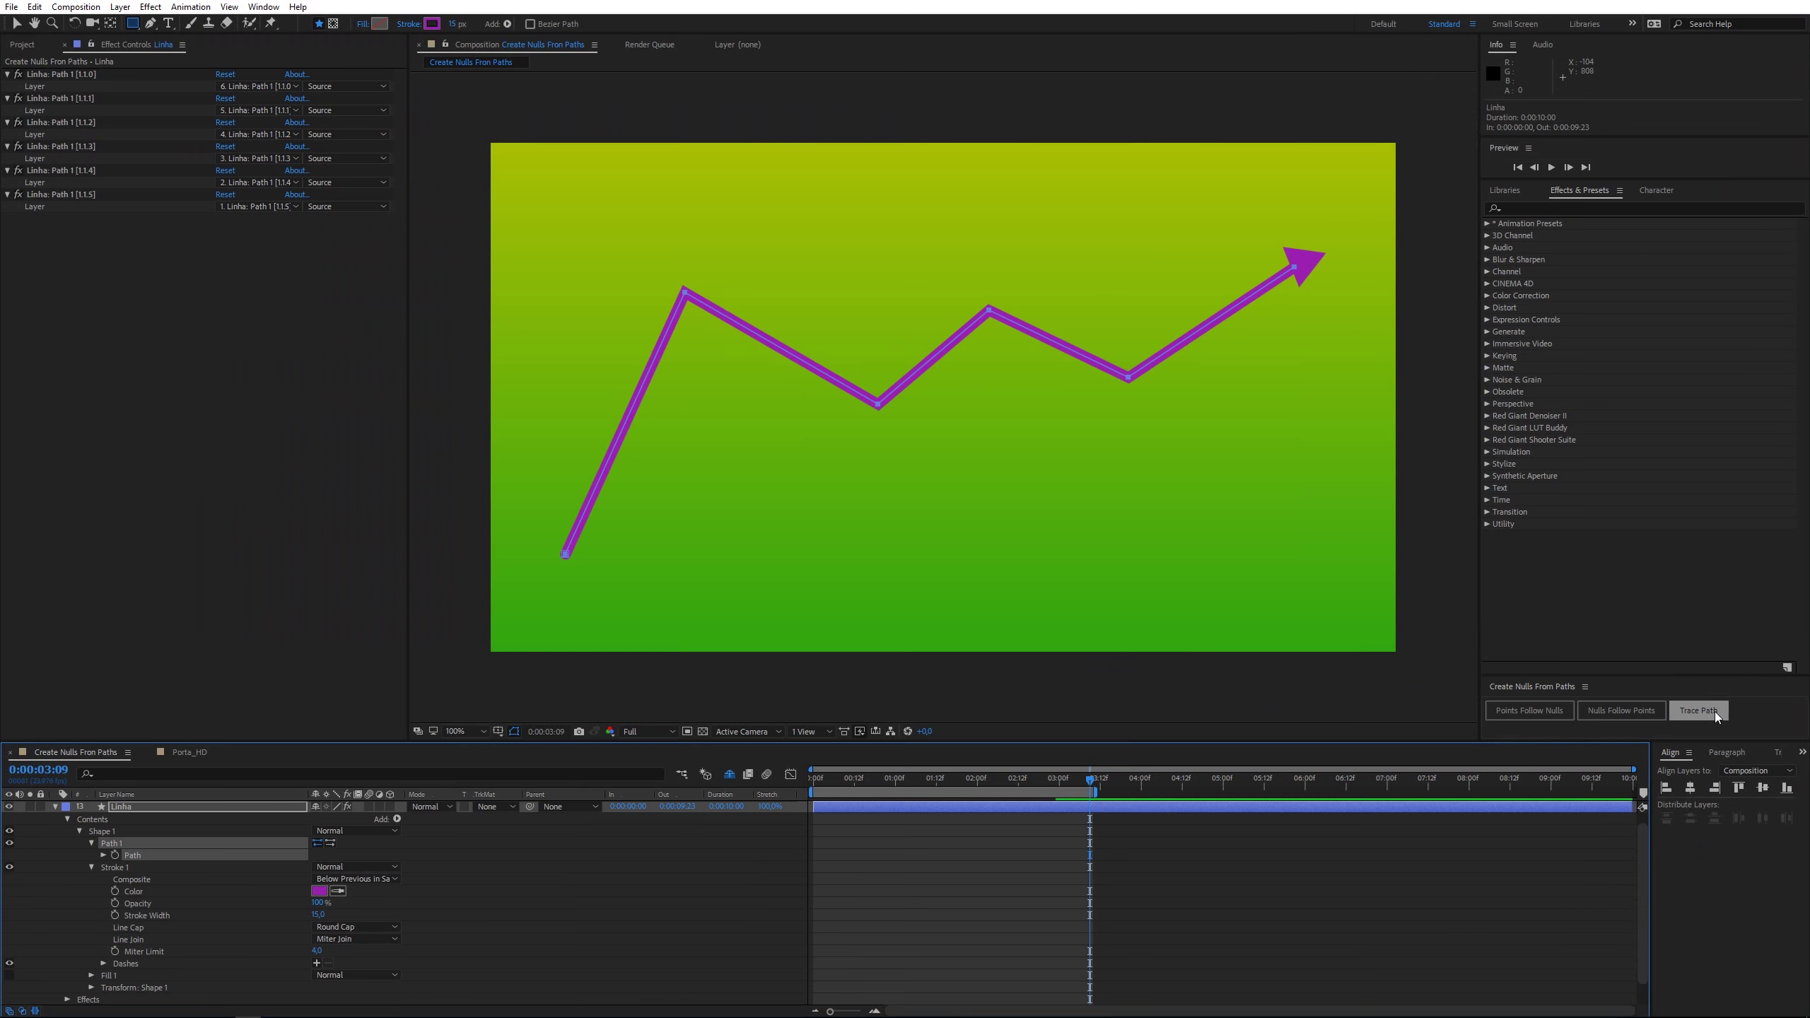
{"action": "left_click", "coordinate": [1524, 722]}
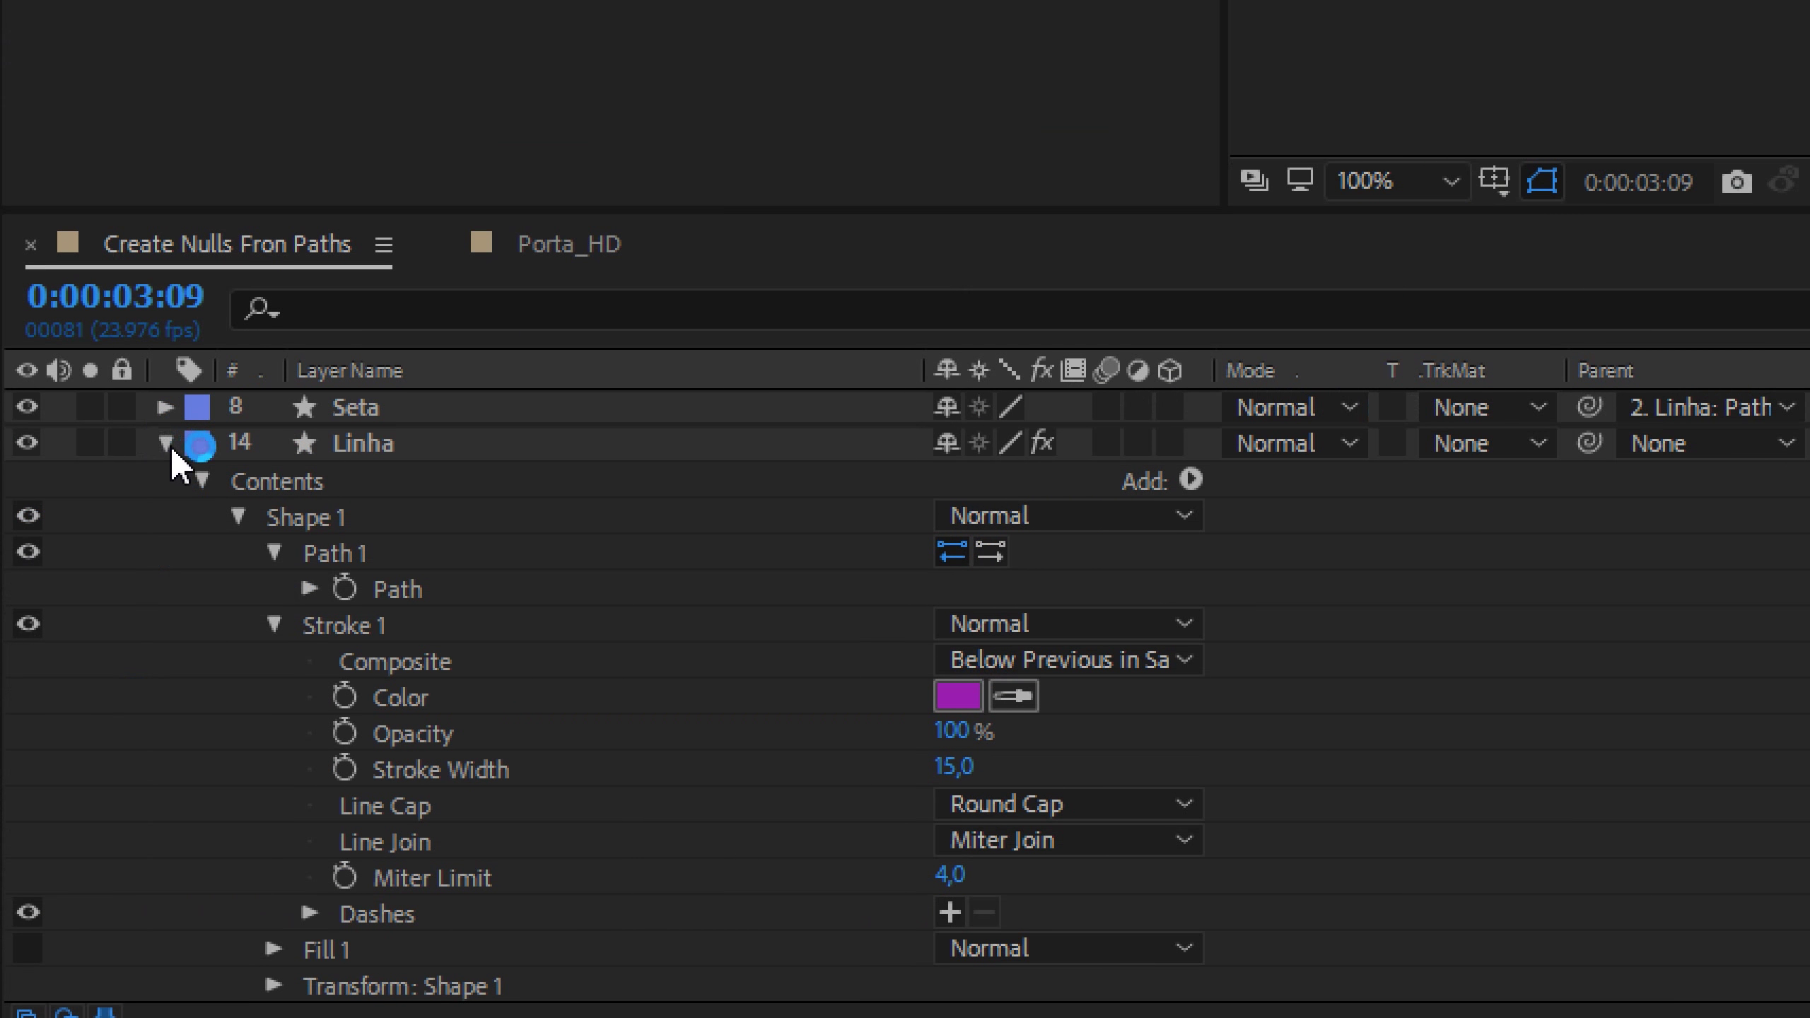
{"action": "left_click", "coordinate": [168, 444]}
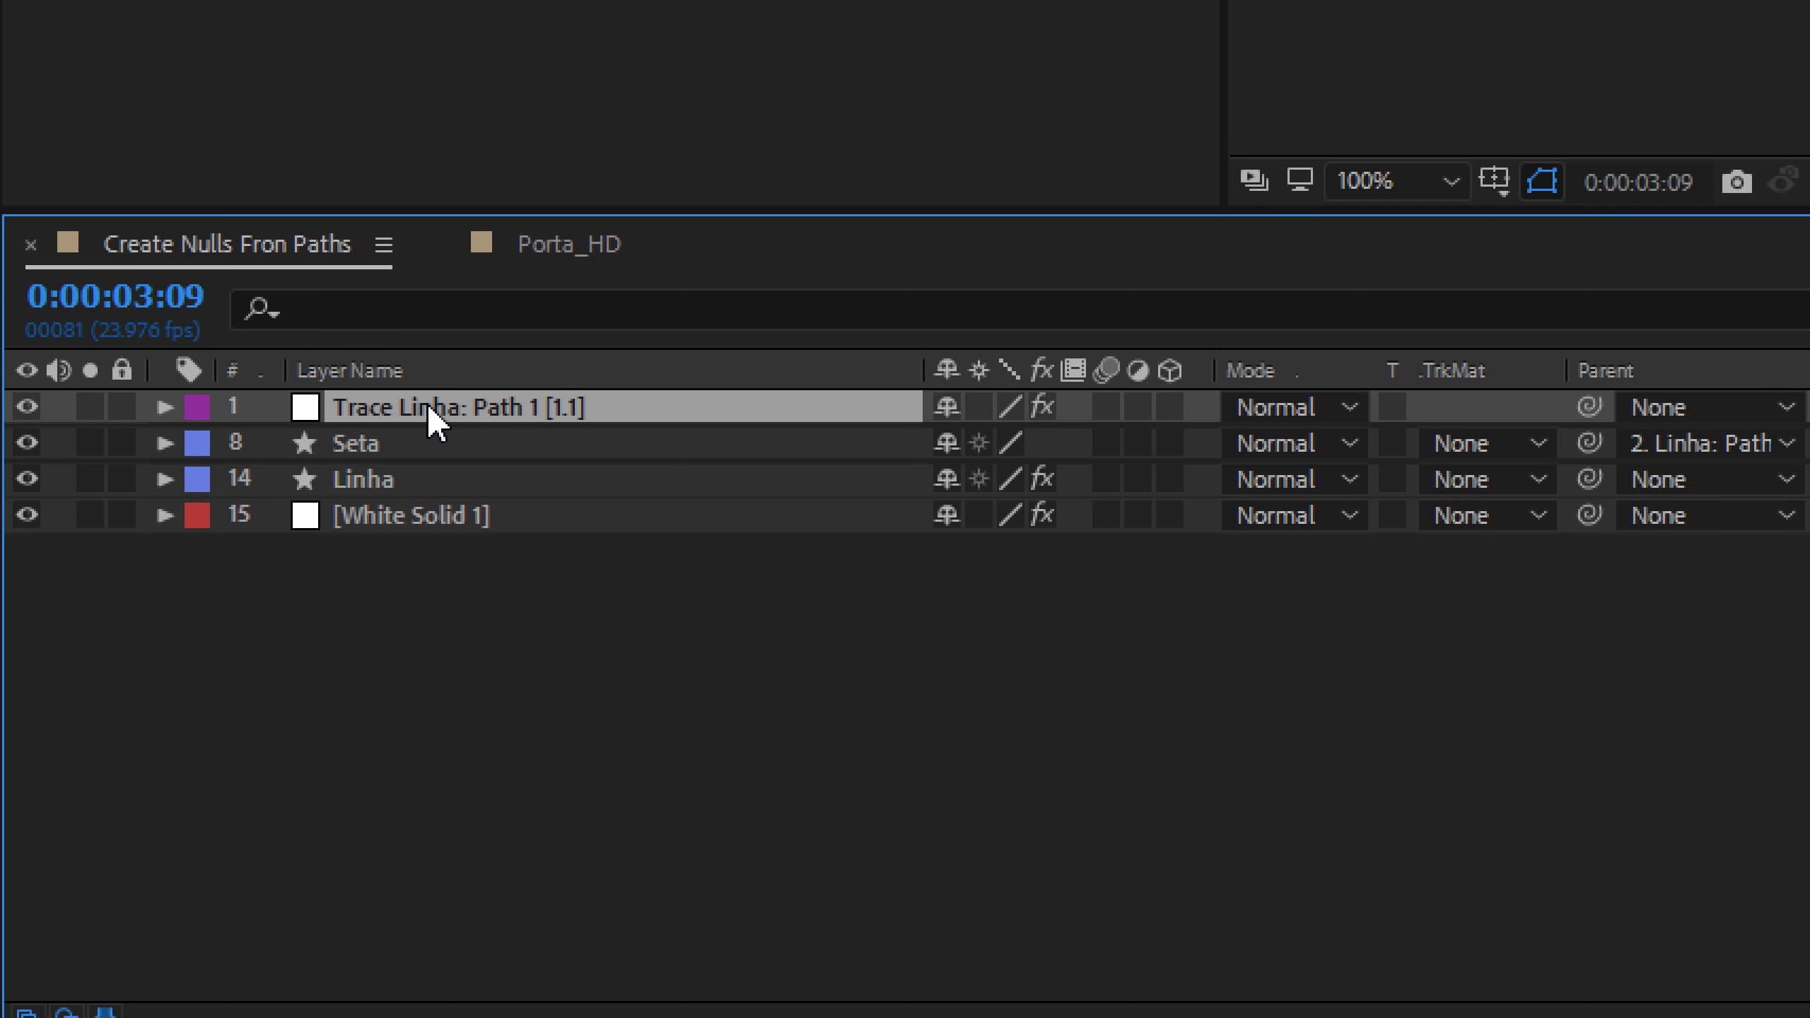
Step: Reveal Trace Linha's Progress keyframes with U and scrub the first seconds to preview the trace
{"action": "key", "text": "u"}
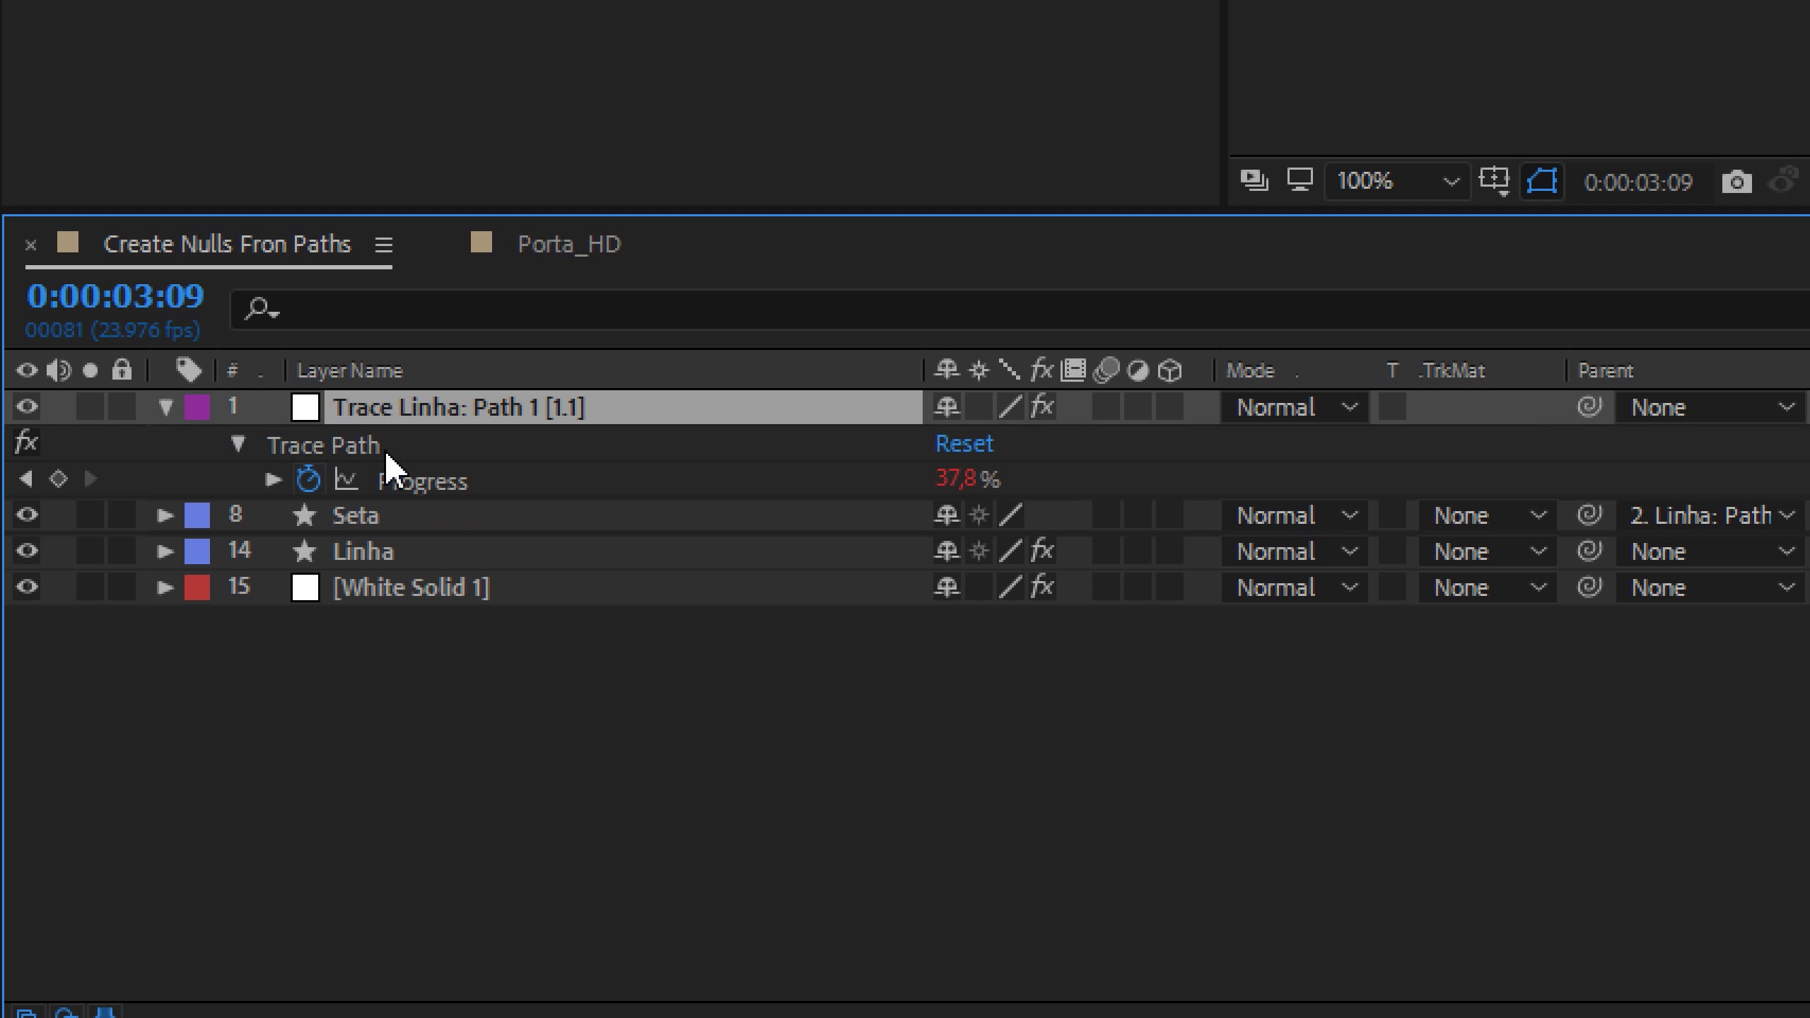
{"action": "left_click", "coordinate": [441, 483]}
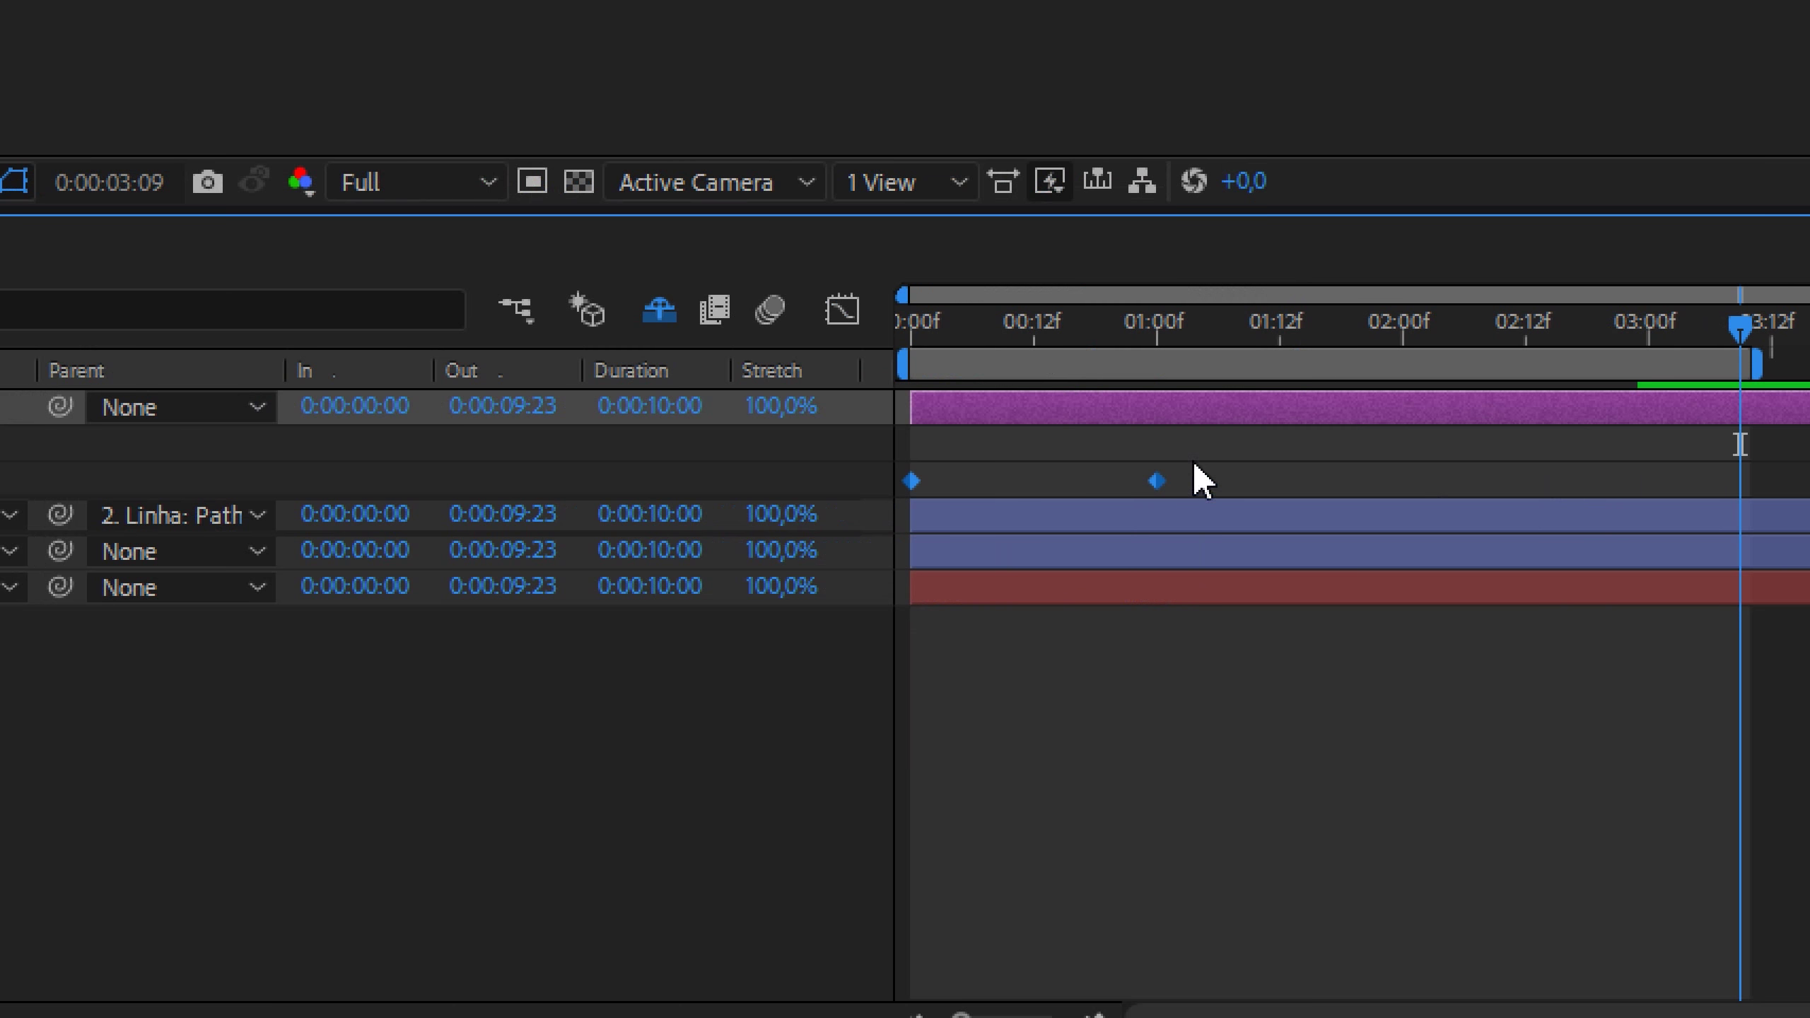
{"action": "left_click_drag", "start_coordinate": [903, 337], "coordinate": [1329, 336]}
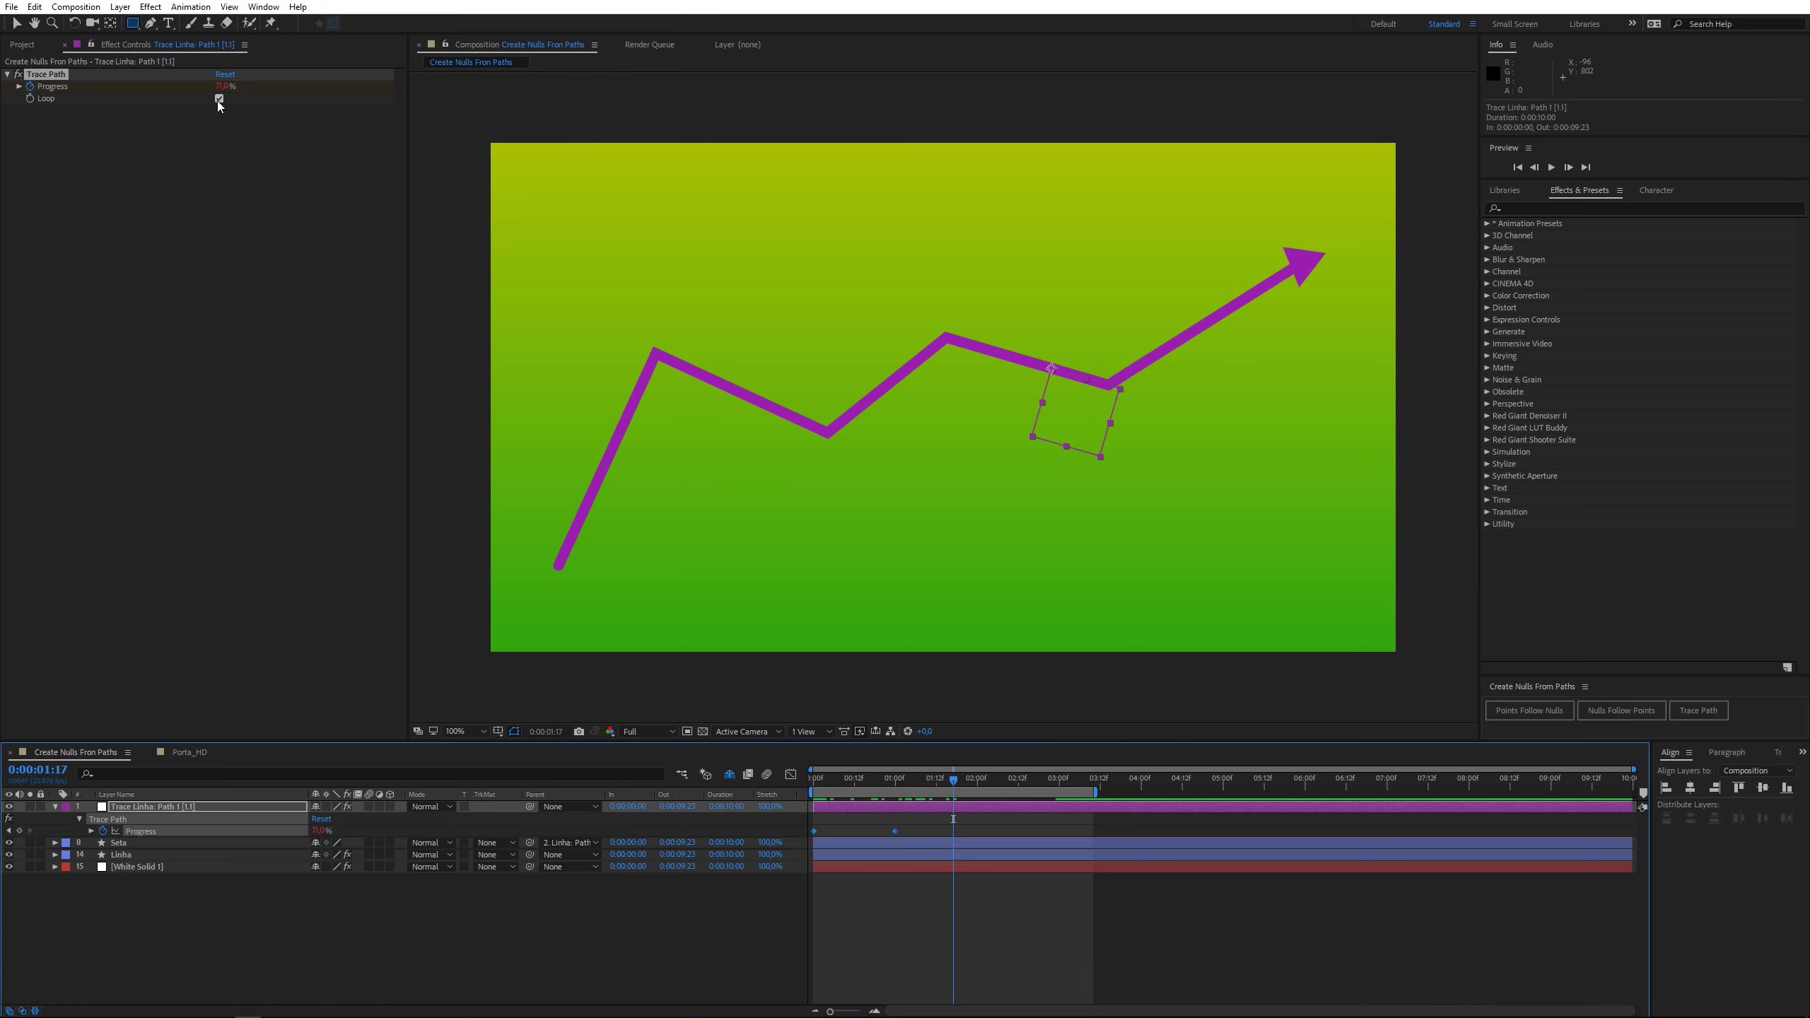
Step: Turn off the trace's Loop and scrub the arrow along the path to about three seconds
{"action": "left_click", "coordinate": [218, 100]}
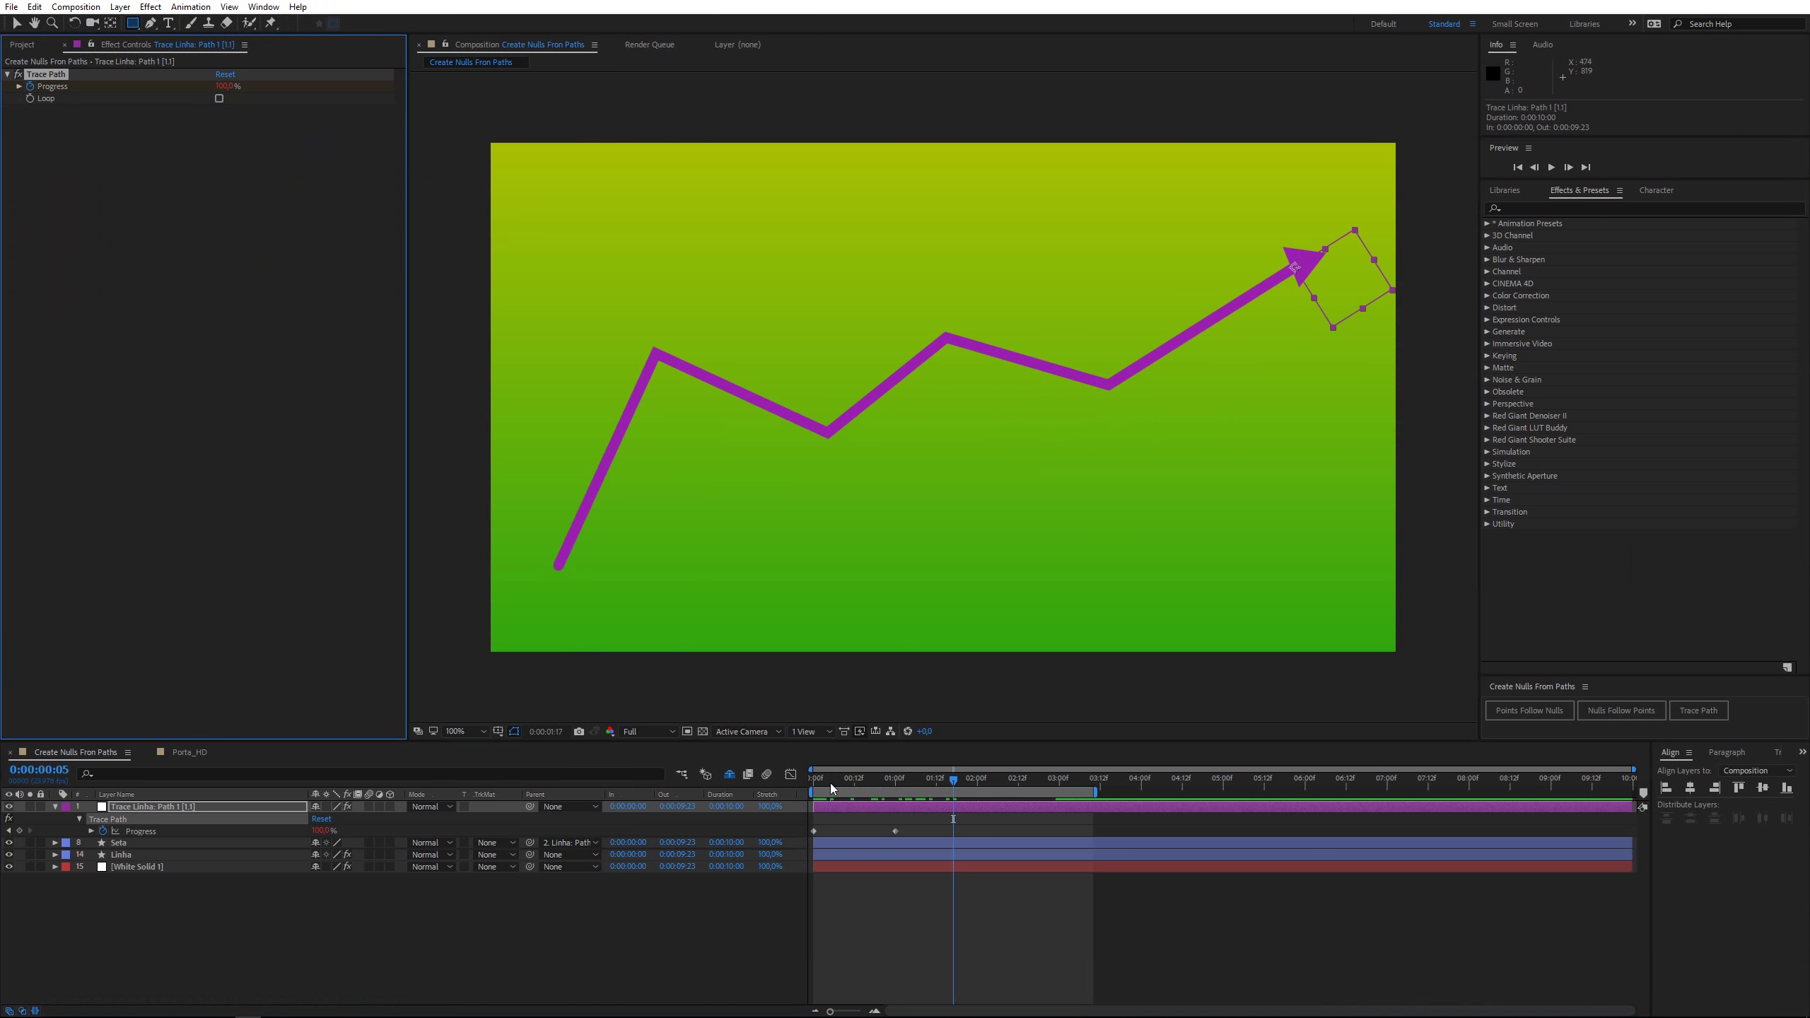
{"action": "left_click_drag", "start_coordinate": [831, 784], "coordinate": [979, 782]}
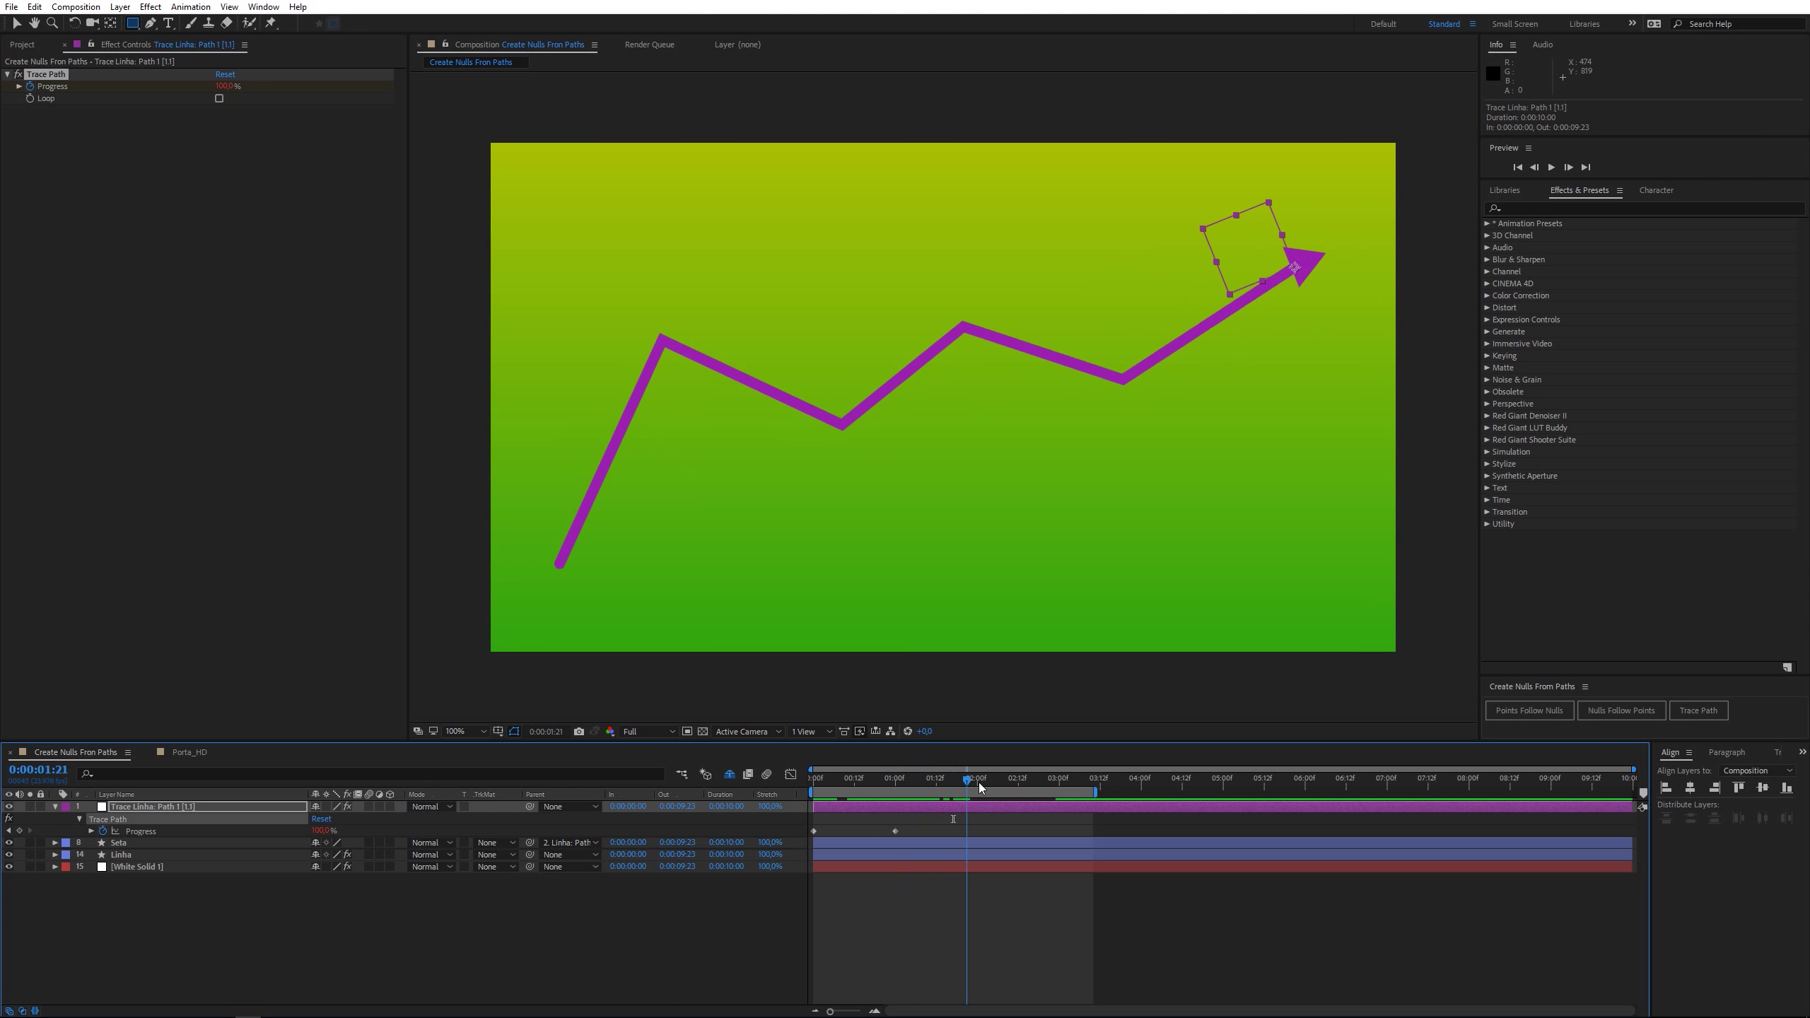
{"action": "mouse_move", "coordinate": [979, 782]}
{"action": "left_mouse_down"}
{"action": "mouse_move", "coordinate": [851, 789]}
{"action": "mouse_move", "coordinate": [1034, 648]}
{"action": "left_mouse_up"}
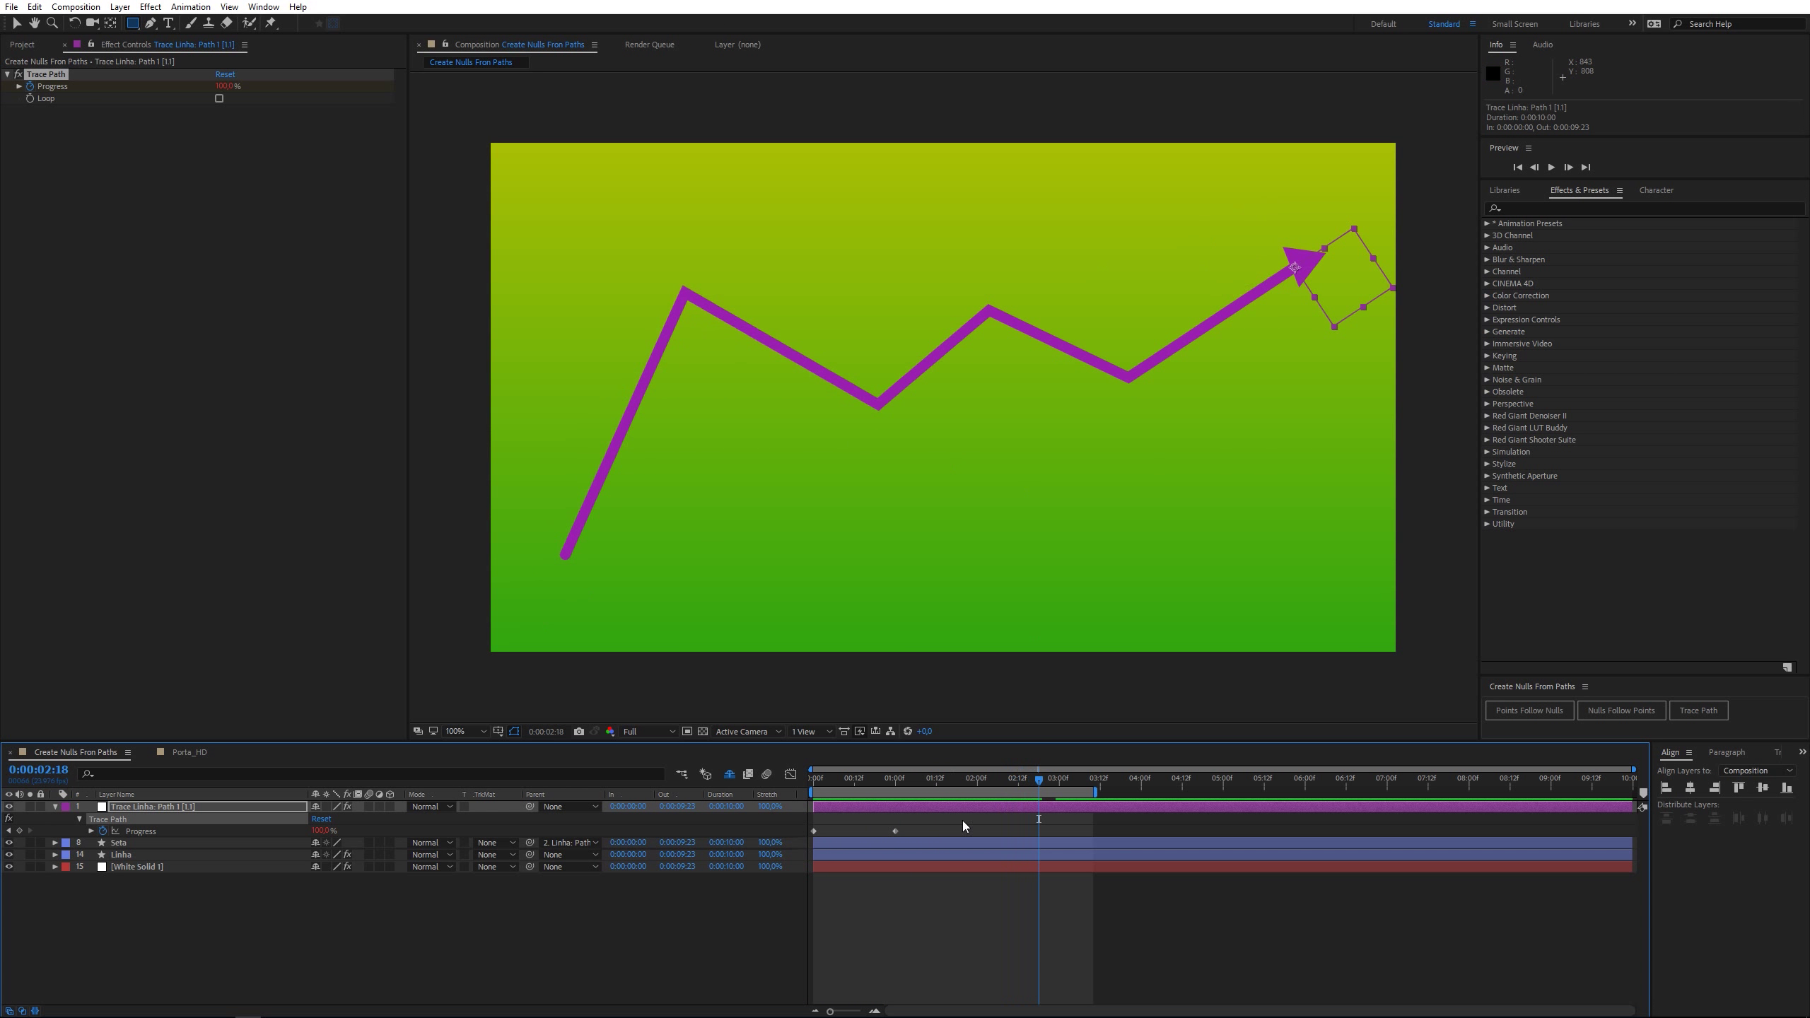
{"action": "left_click_drag", "start_coordinate": [1055, 782], "coordinate": [997, 787]}
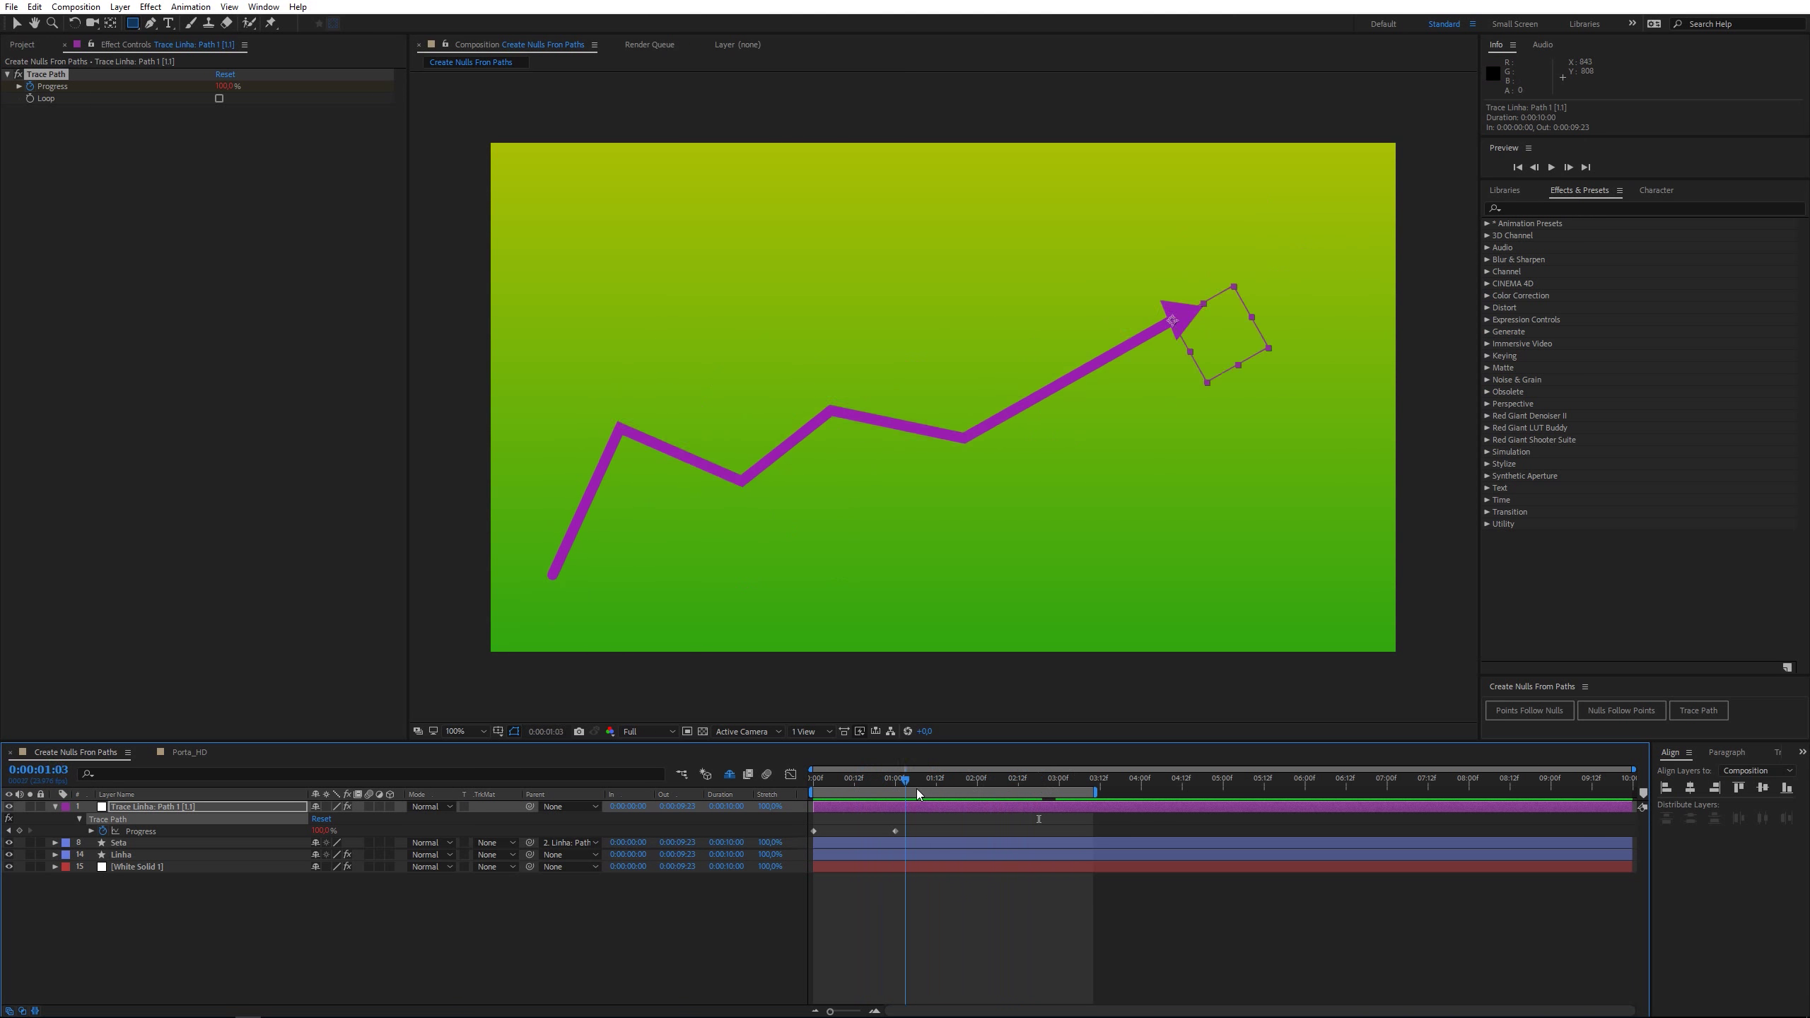
{"action": "mouse_move", "coordinate": [997, 788]}
{"action": "left_mouse_down"}
{"action": "mouse_move", "coordinate": [1084, 784]}
{"action": "mouse_move", "coordinate": [1039, 781]}
{"action": "left_mouse_up"}
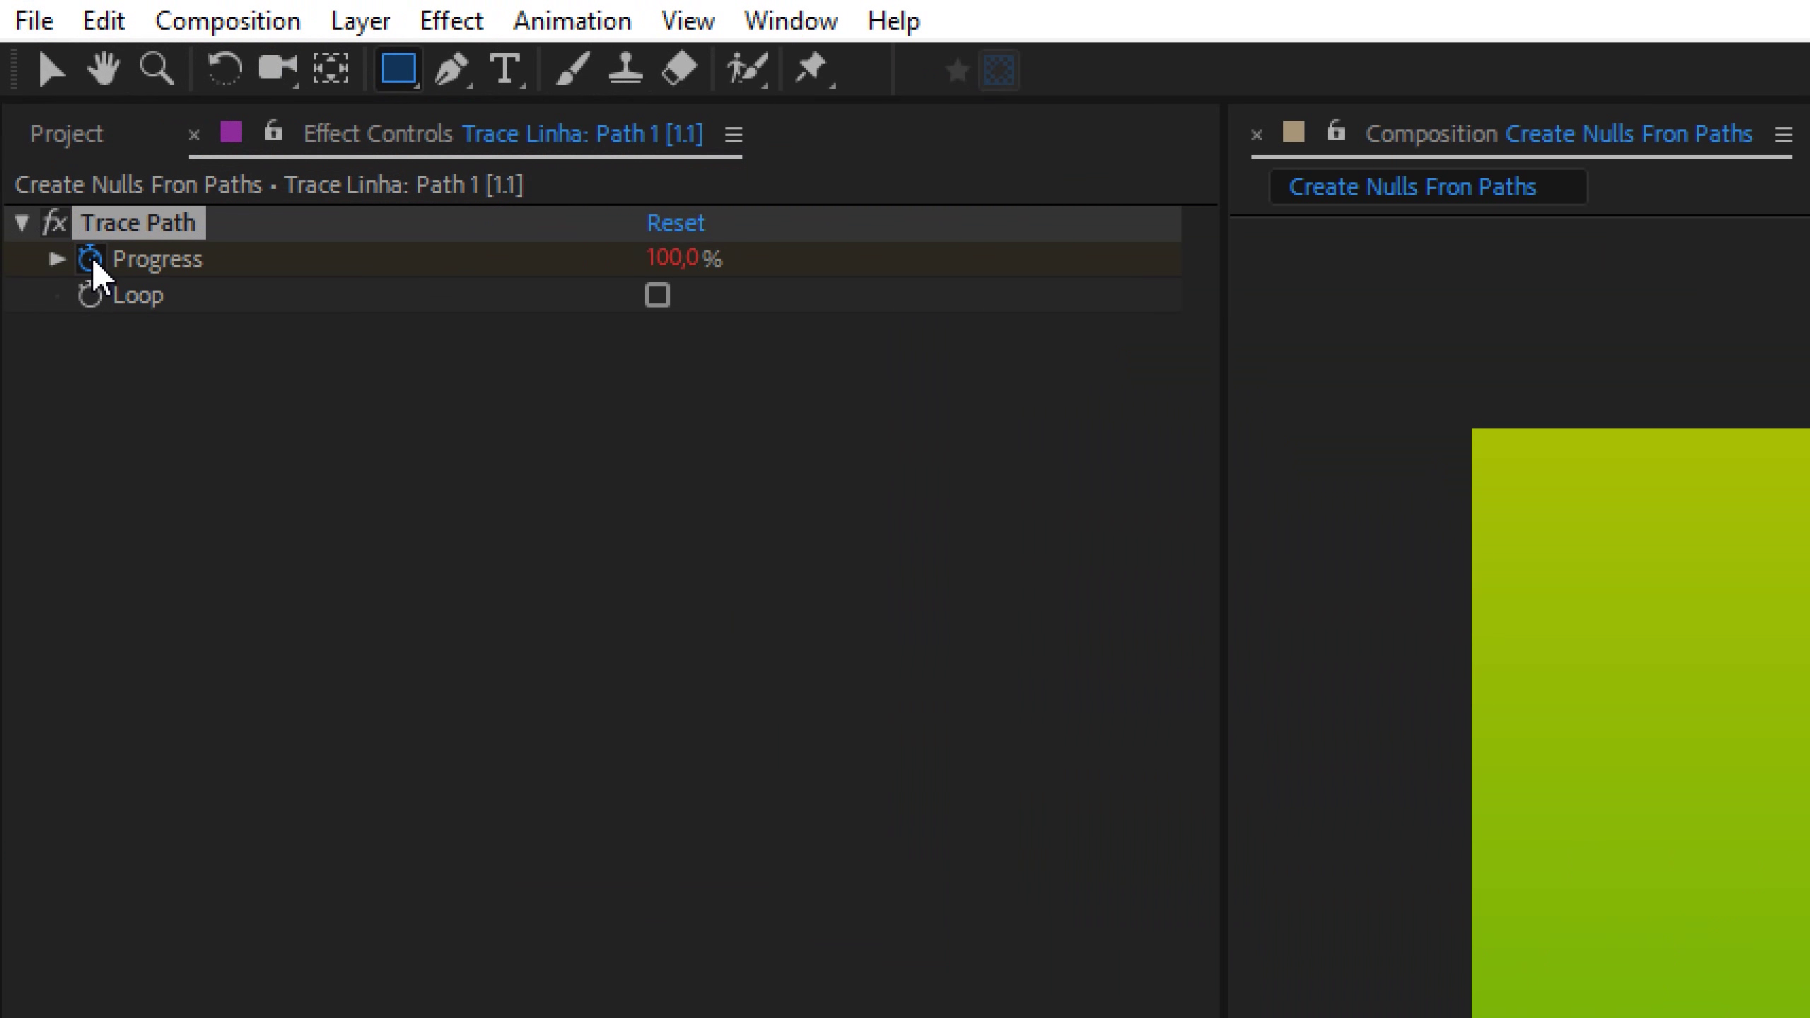
Step: Re-keyframe Progress from 0% to 100% at 0:00:03:15
{"action": "left_click", "coordinate": [91, 259]}
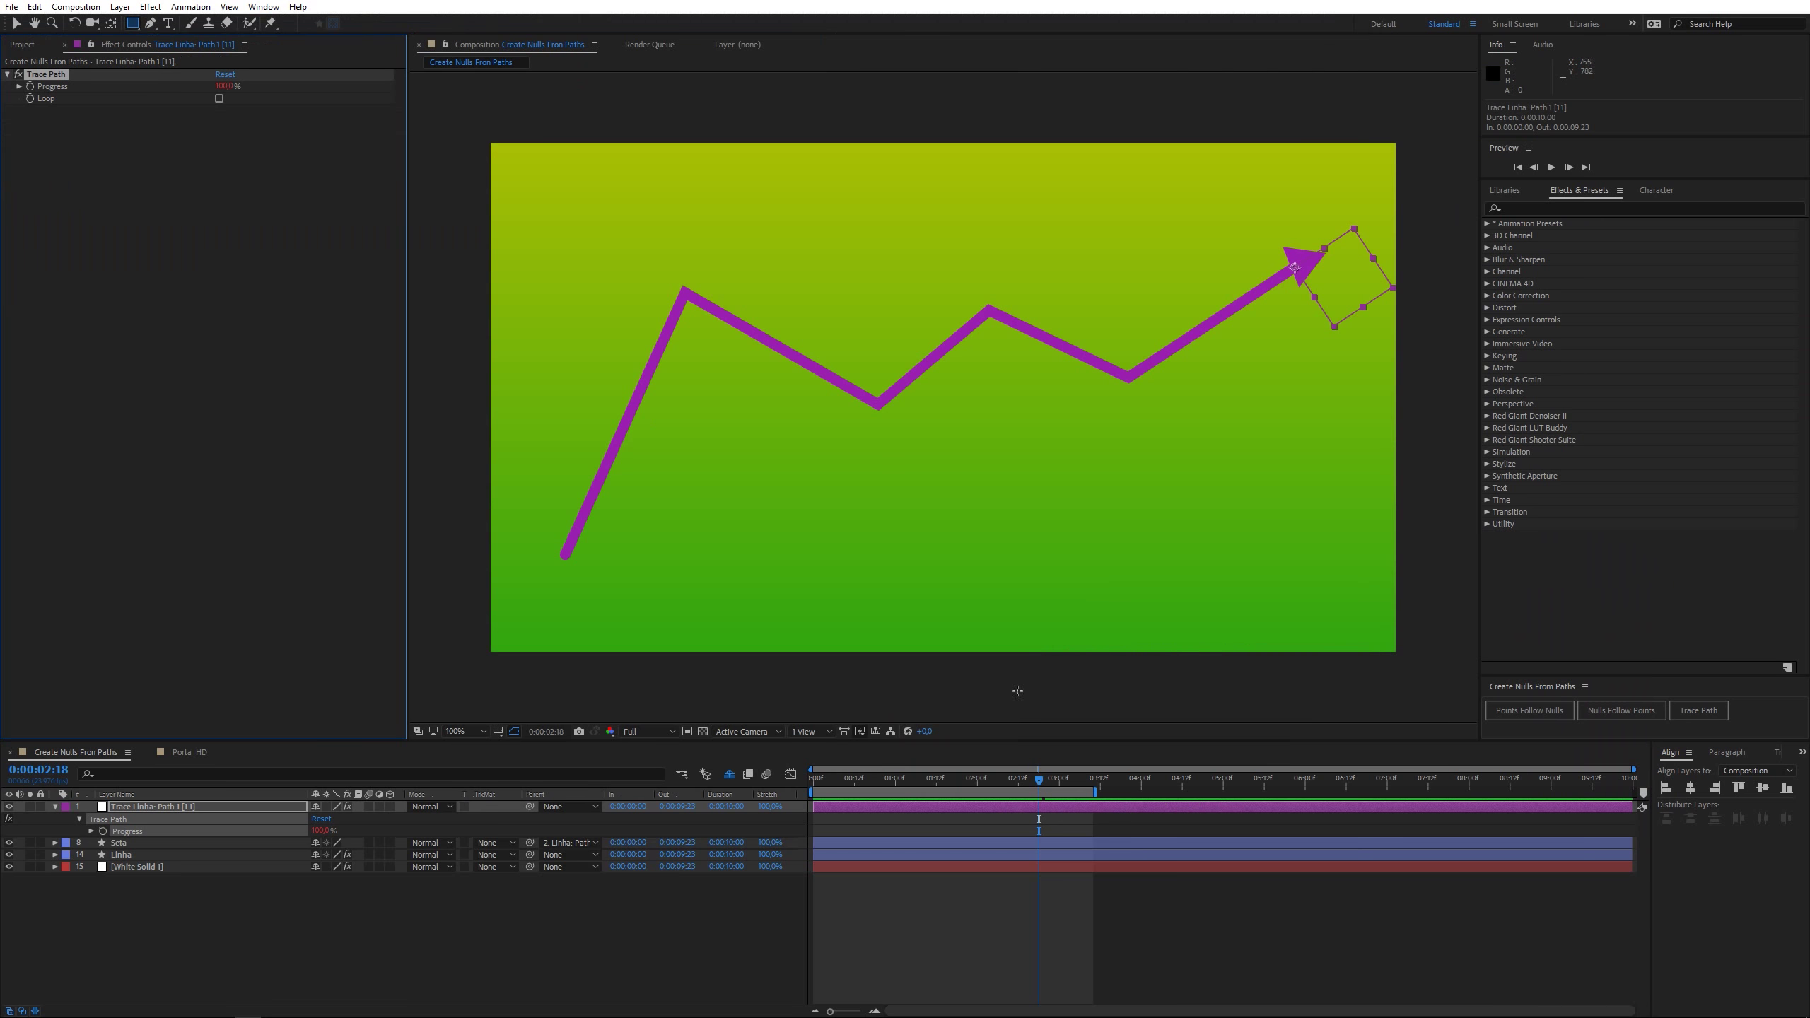
{"action": "left_click_drag", "start_coordinate": [232, 92], "coordinate": [146, 94]}
{"action": "left_click_drag", "start_coordinate": [1038, 780], "coordinate": [1109, 781]}
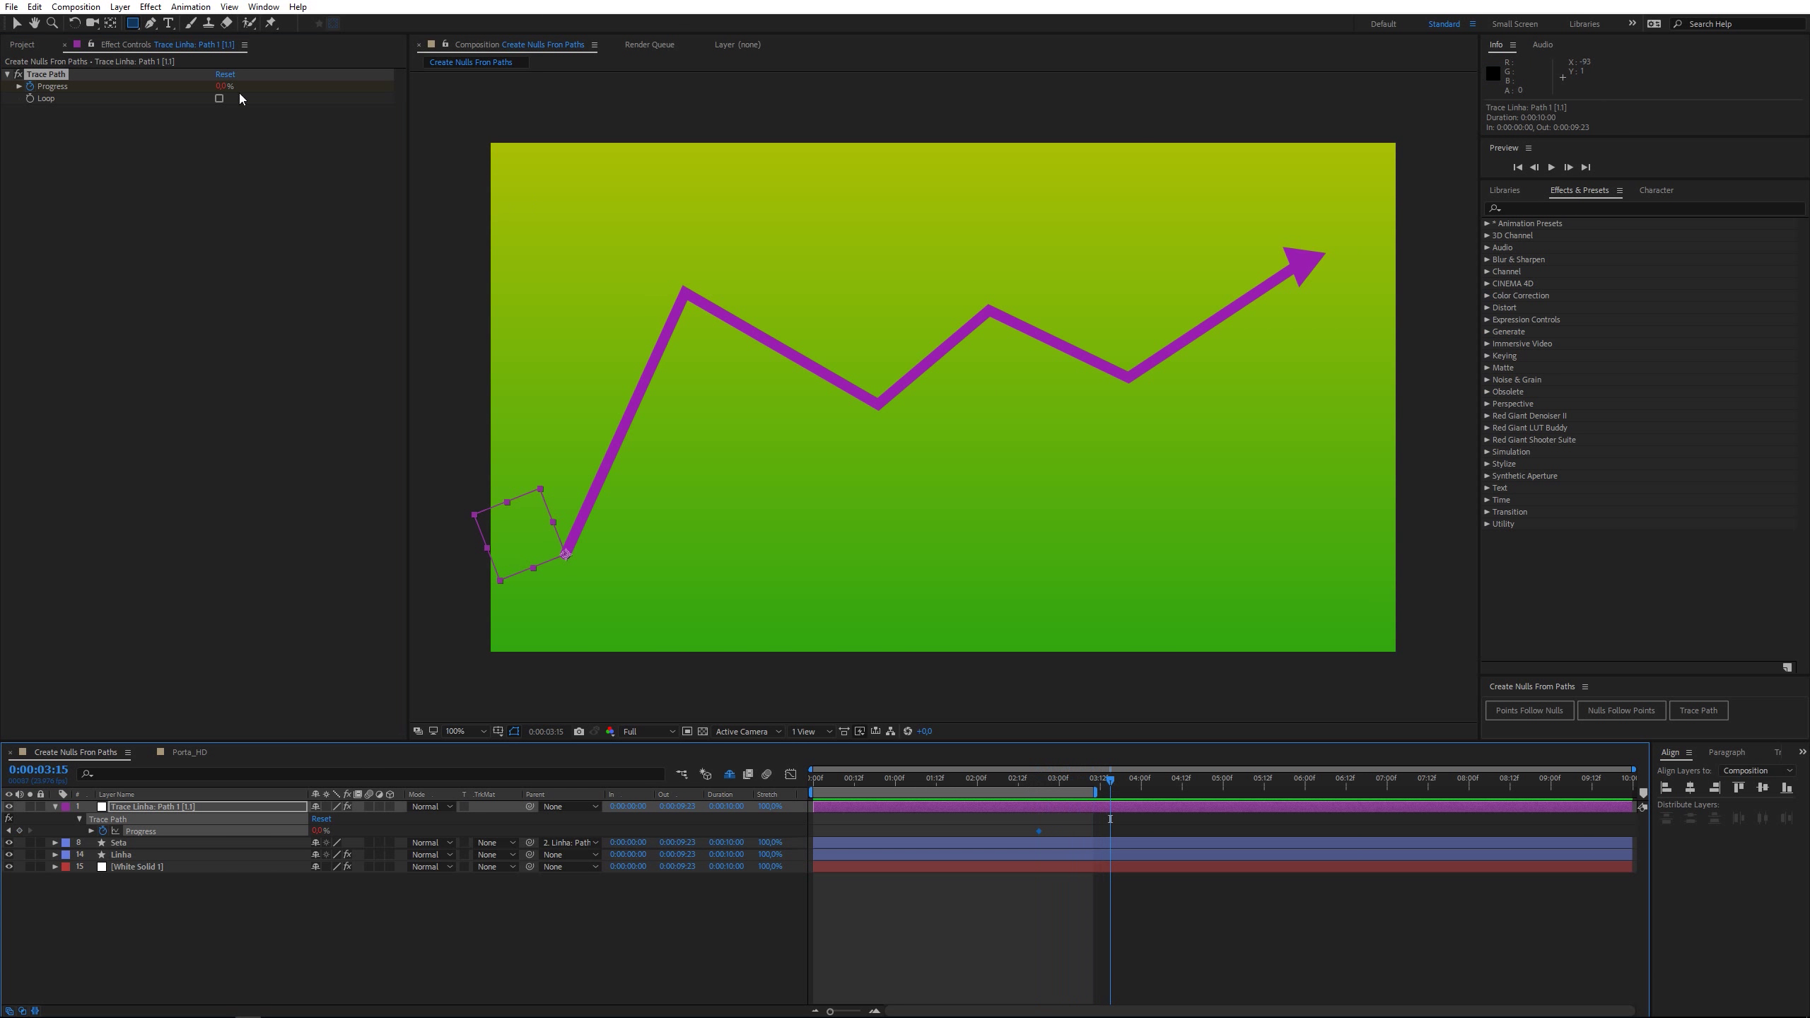
{"action": "left_click_drag", "start_coordinate": [223, 86], "coordinate": [329, 95]}
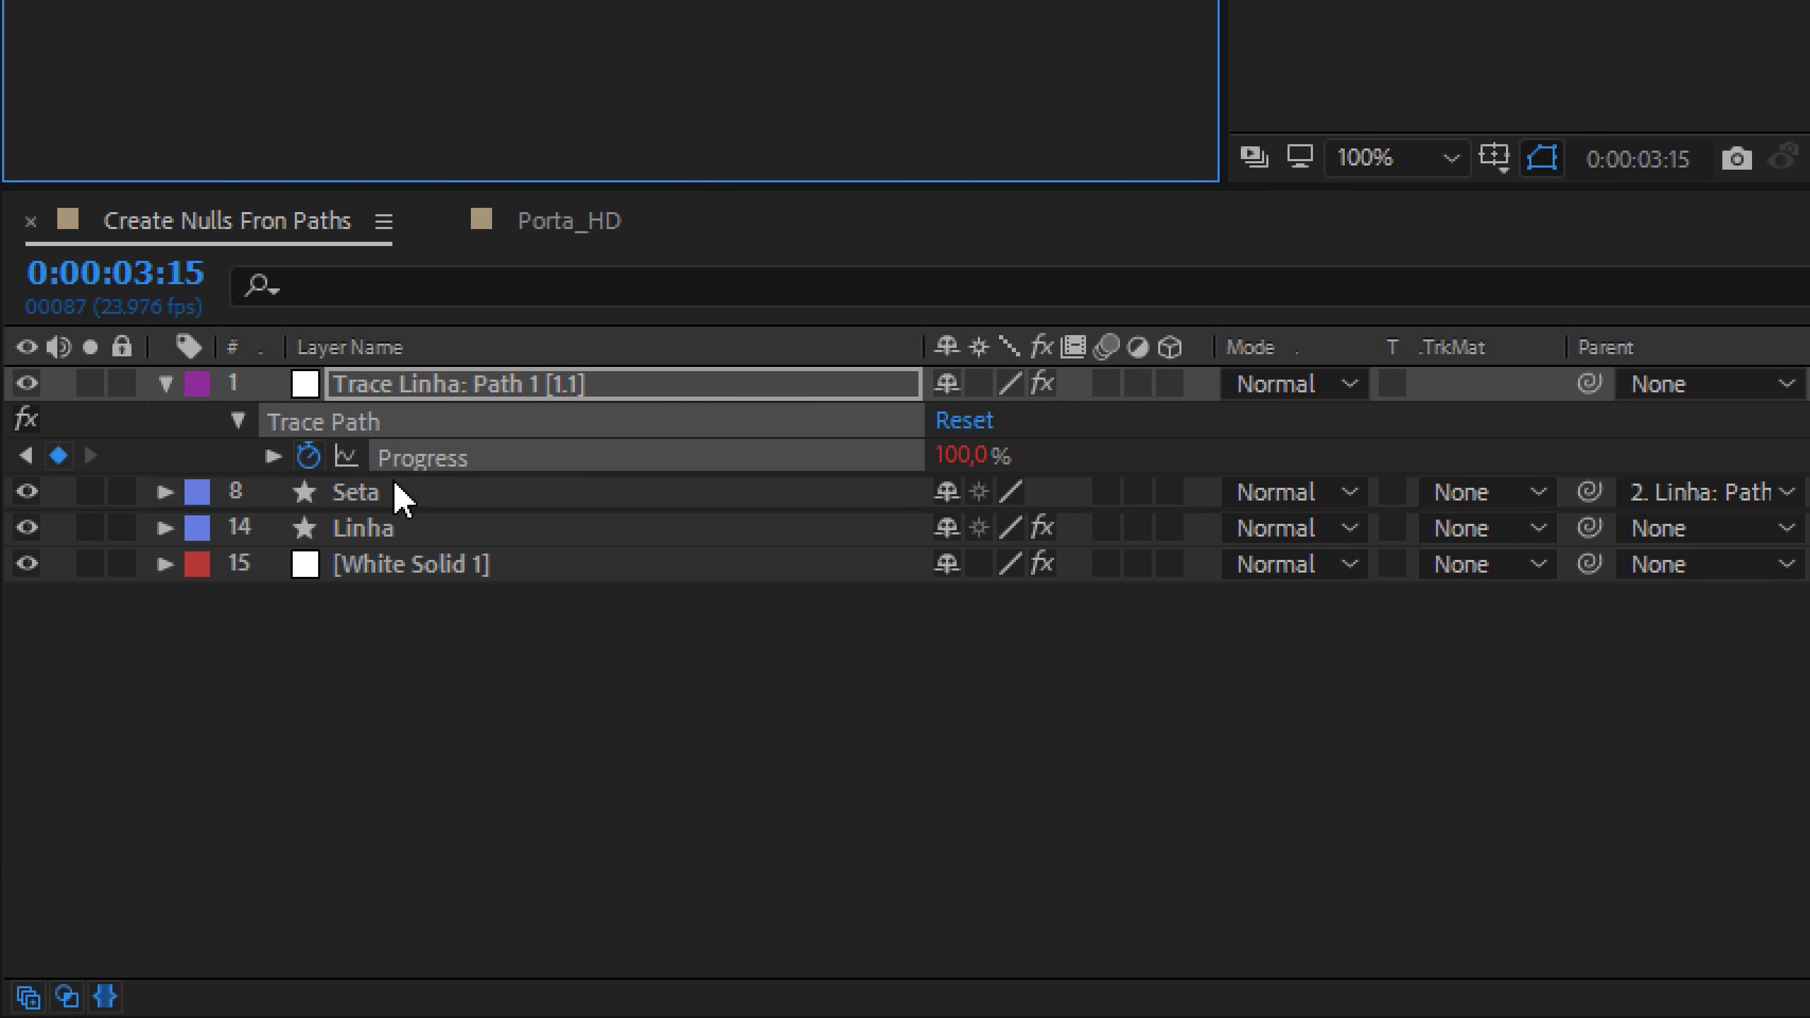
Step: Parent the Seta arrow to the Trace Linha null and scrub to check it follows
{"action": "left_click", "coordinate": [397, 492]}
{"action": "left_click_drag", "start_coordinate": [1534, 492], "coordinate": [371, 389]}
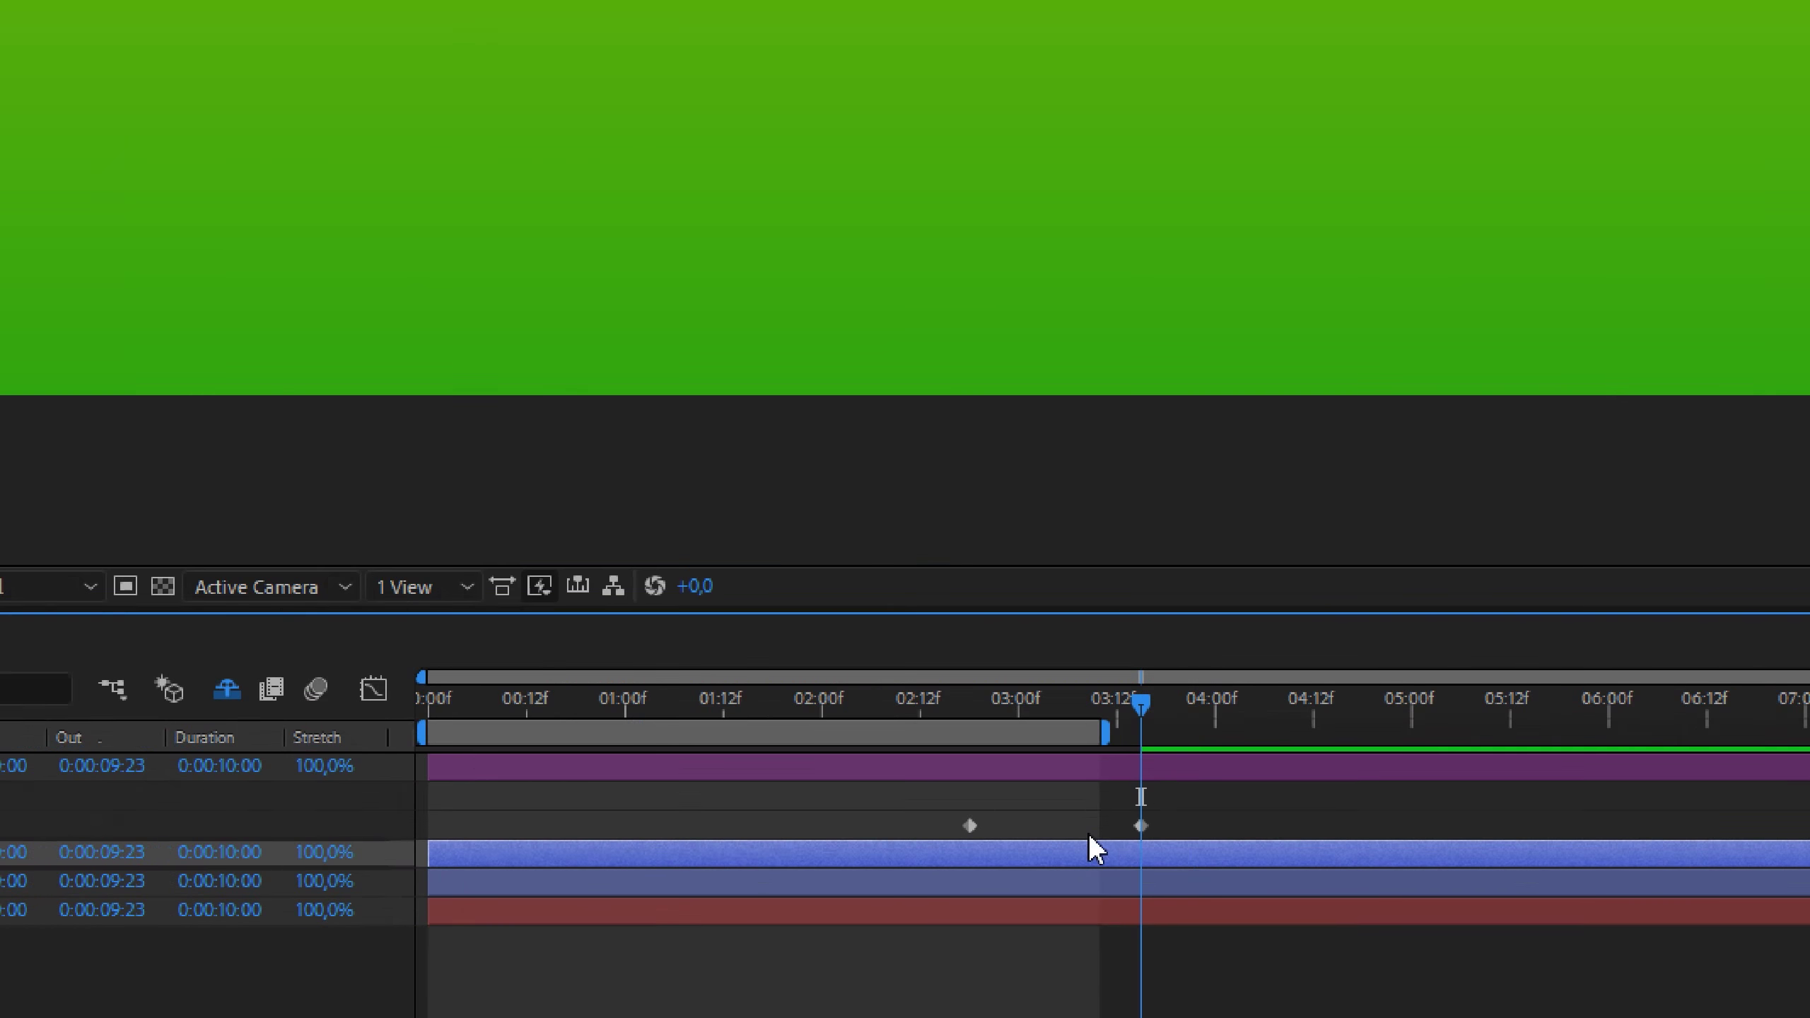
{"action": "left_click", "coordinate": [1103, 789]}
{"action": "mouse_move", "coordinate": [1103, 789]}
{"action": "left_mouse_down"}
{"action": "mouse_move", "coordinate": [1043, 788]}
{"action": "mouse_move", "coordinate": [1111, 780]}
{"action": "left_mouse_up"}
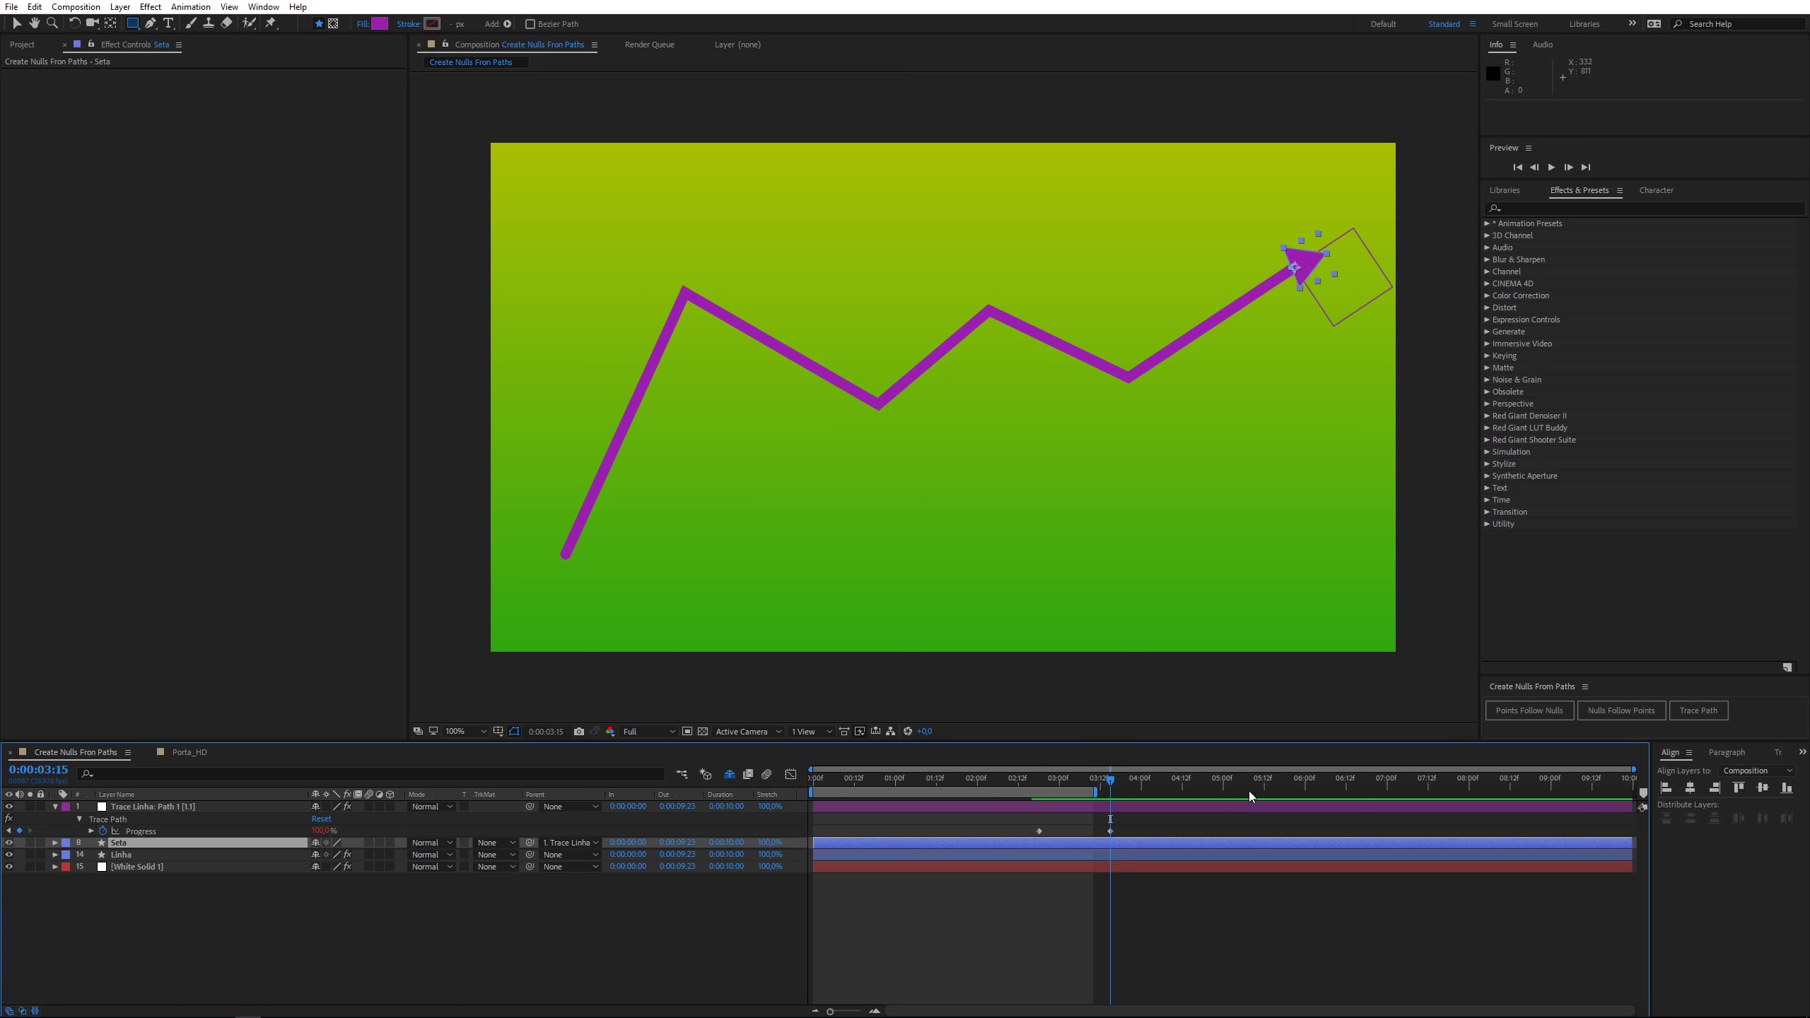
Step: Start the work area at 0:00:02:18 and check the arrow's motion just after it
{"action": "left_click_drag", "start_coordinate": [1056, 782], "coordinate": [1288, 793]}
{"action": "key", "text": "b"}
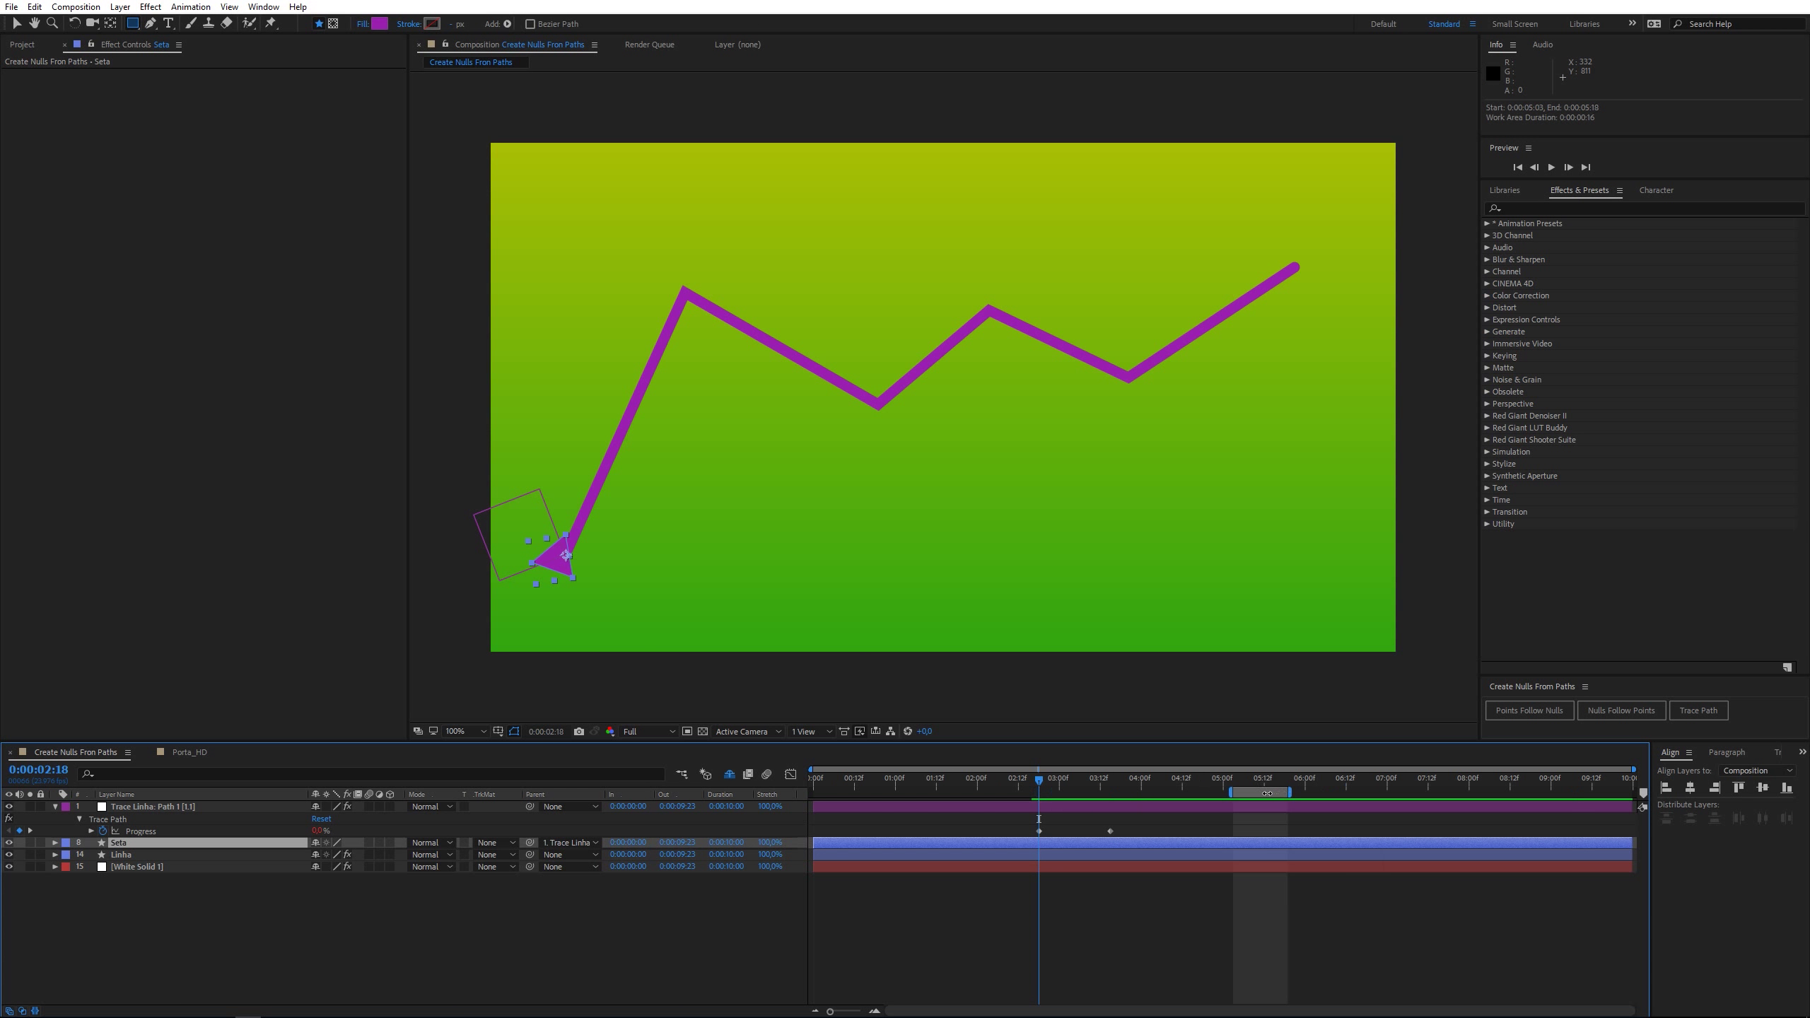
{"action": "key", "text": "b"}
{"action": "left_click", "coordinate": [1045, 781]}
{"action": "left_click", "coordinate": [1041, 777]}
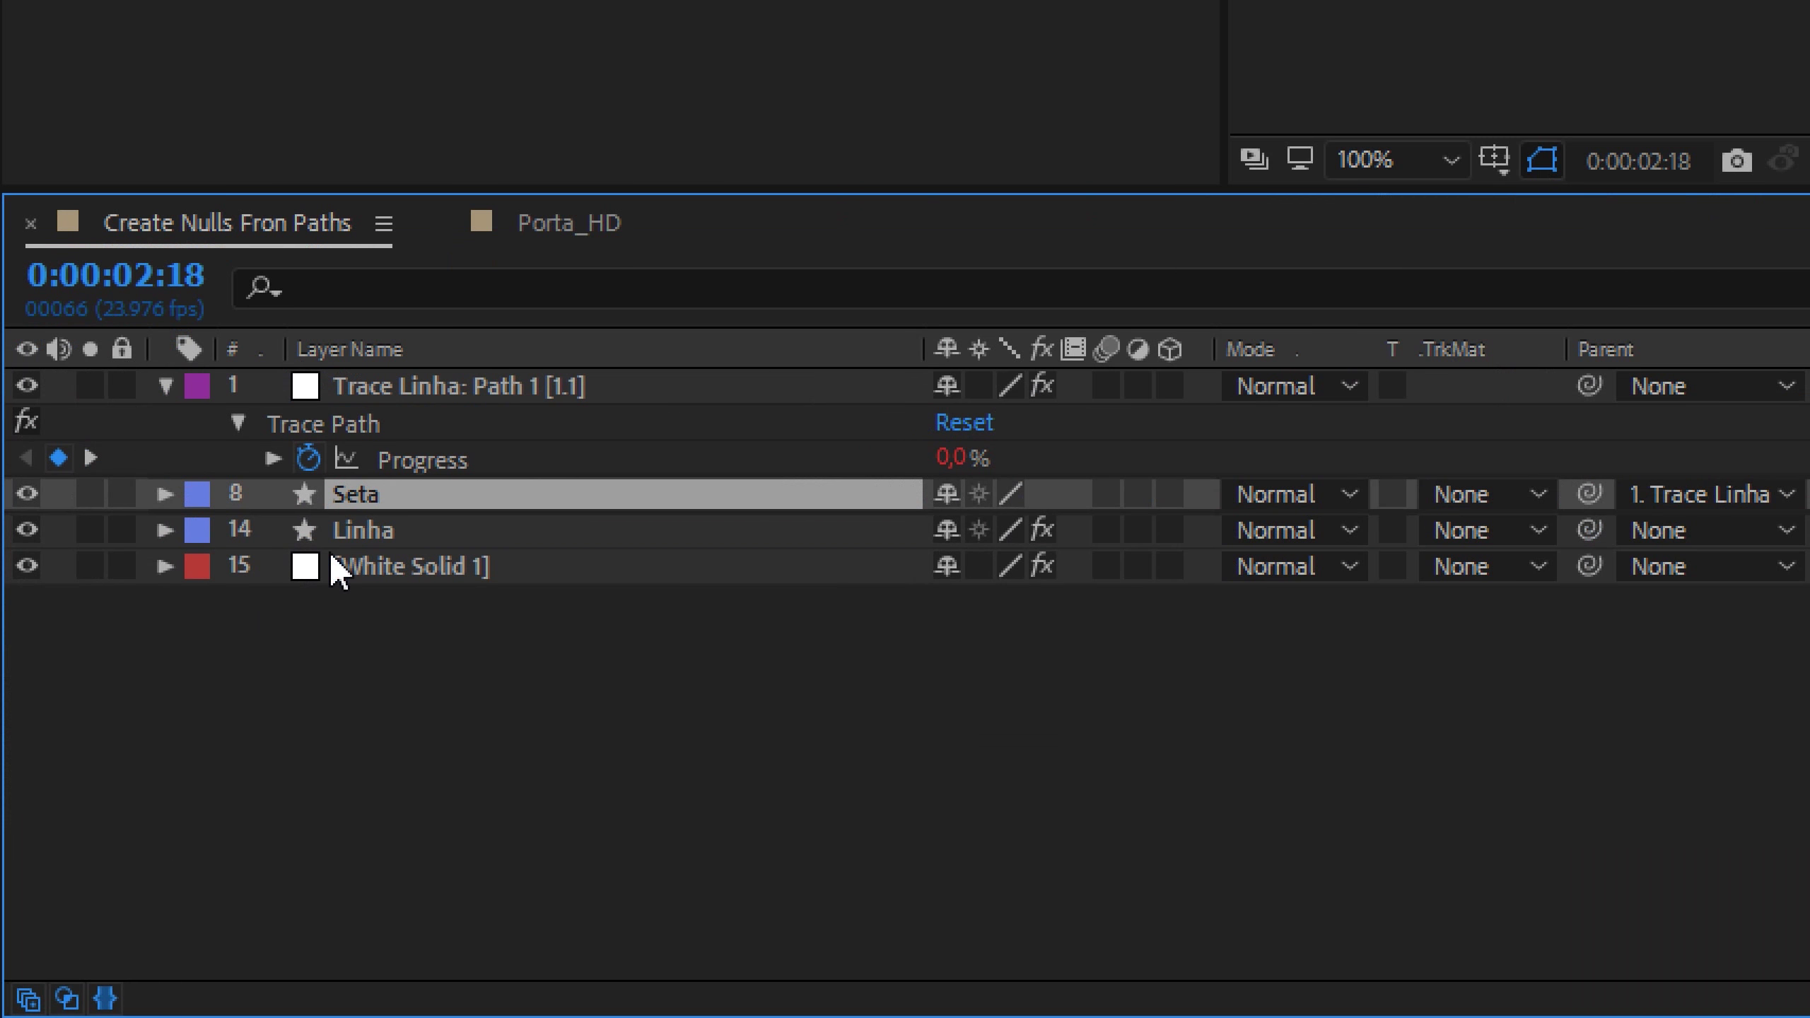
Step: Add Trim Paths to the Linha shape's contents
{"action": "left_click", "coordinate": [120, 855]}
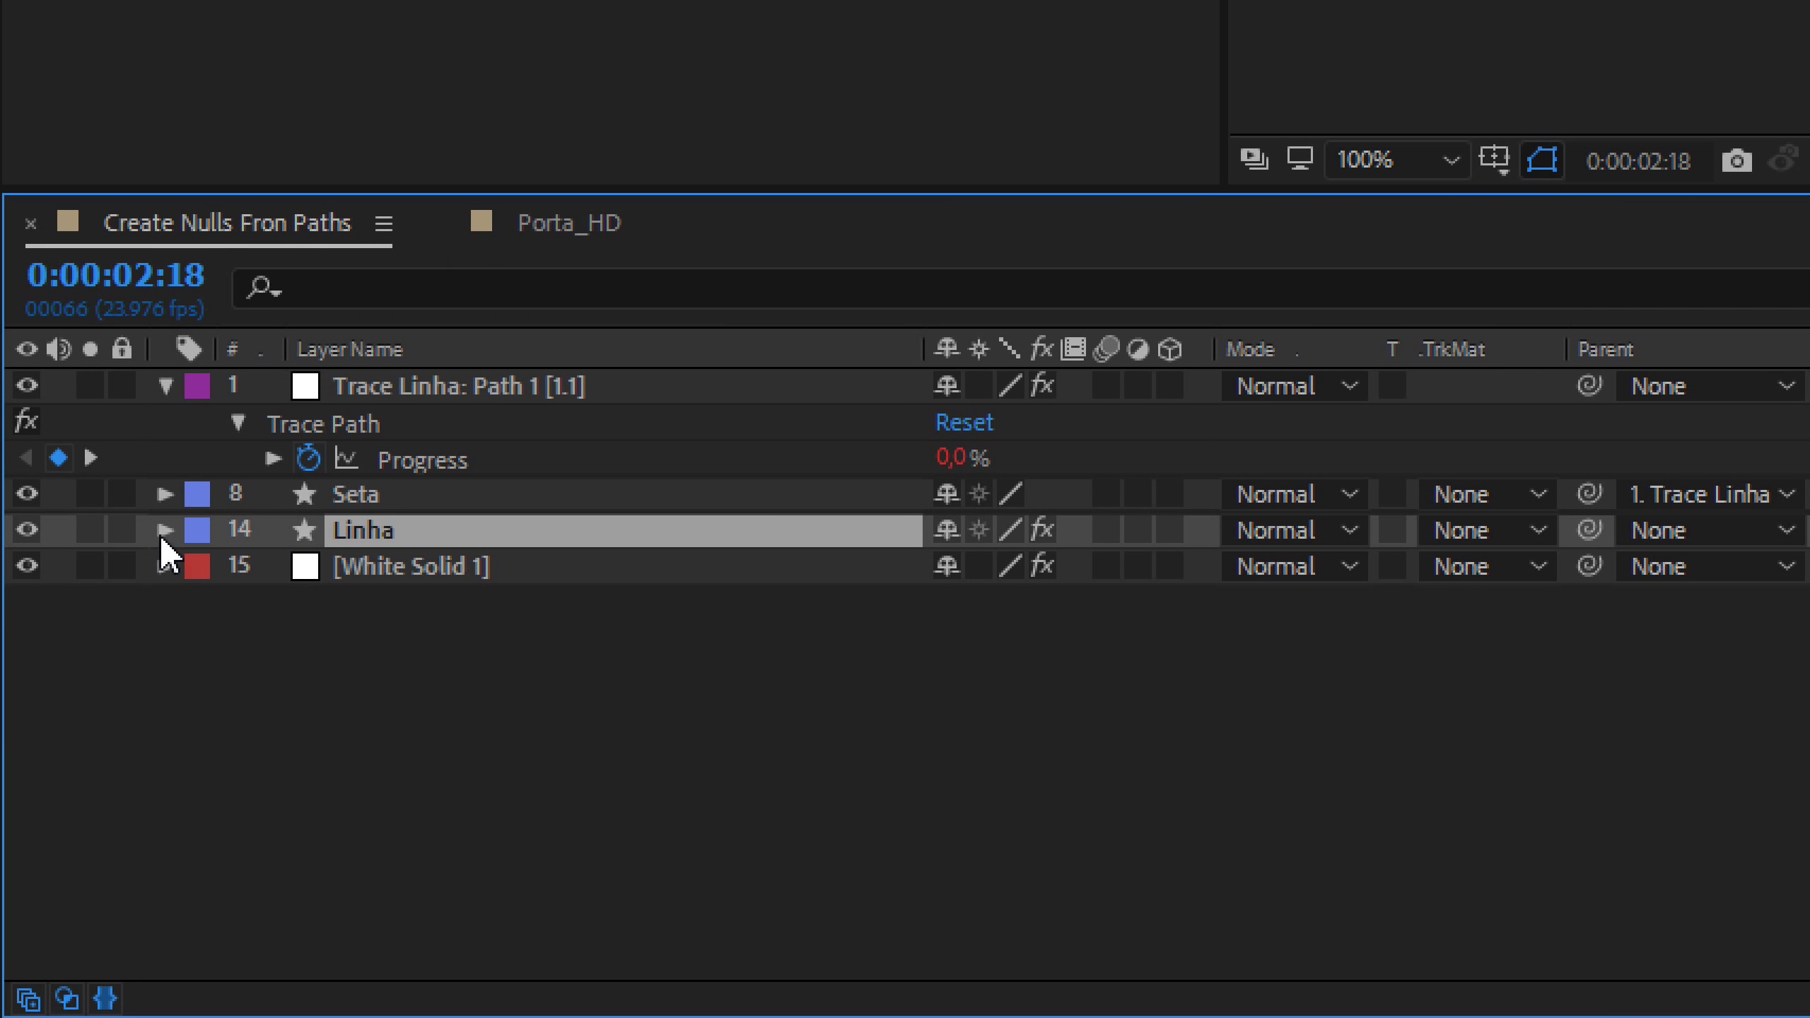
{"action": "left_click", "coordinate": [163, 531]}
{"action": "left_click", "coordinate": [1191, 423]}
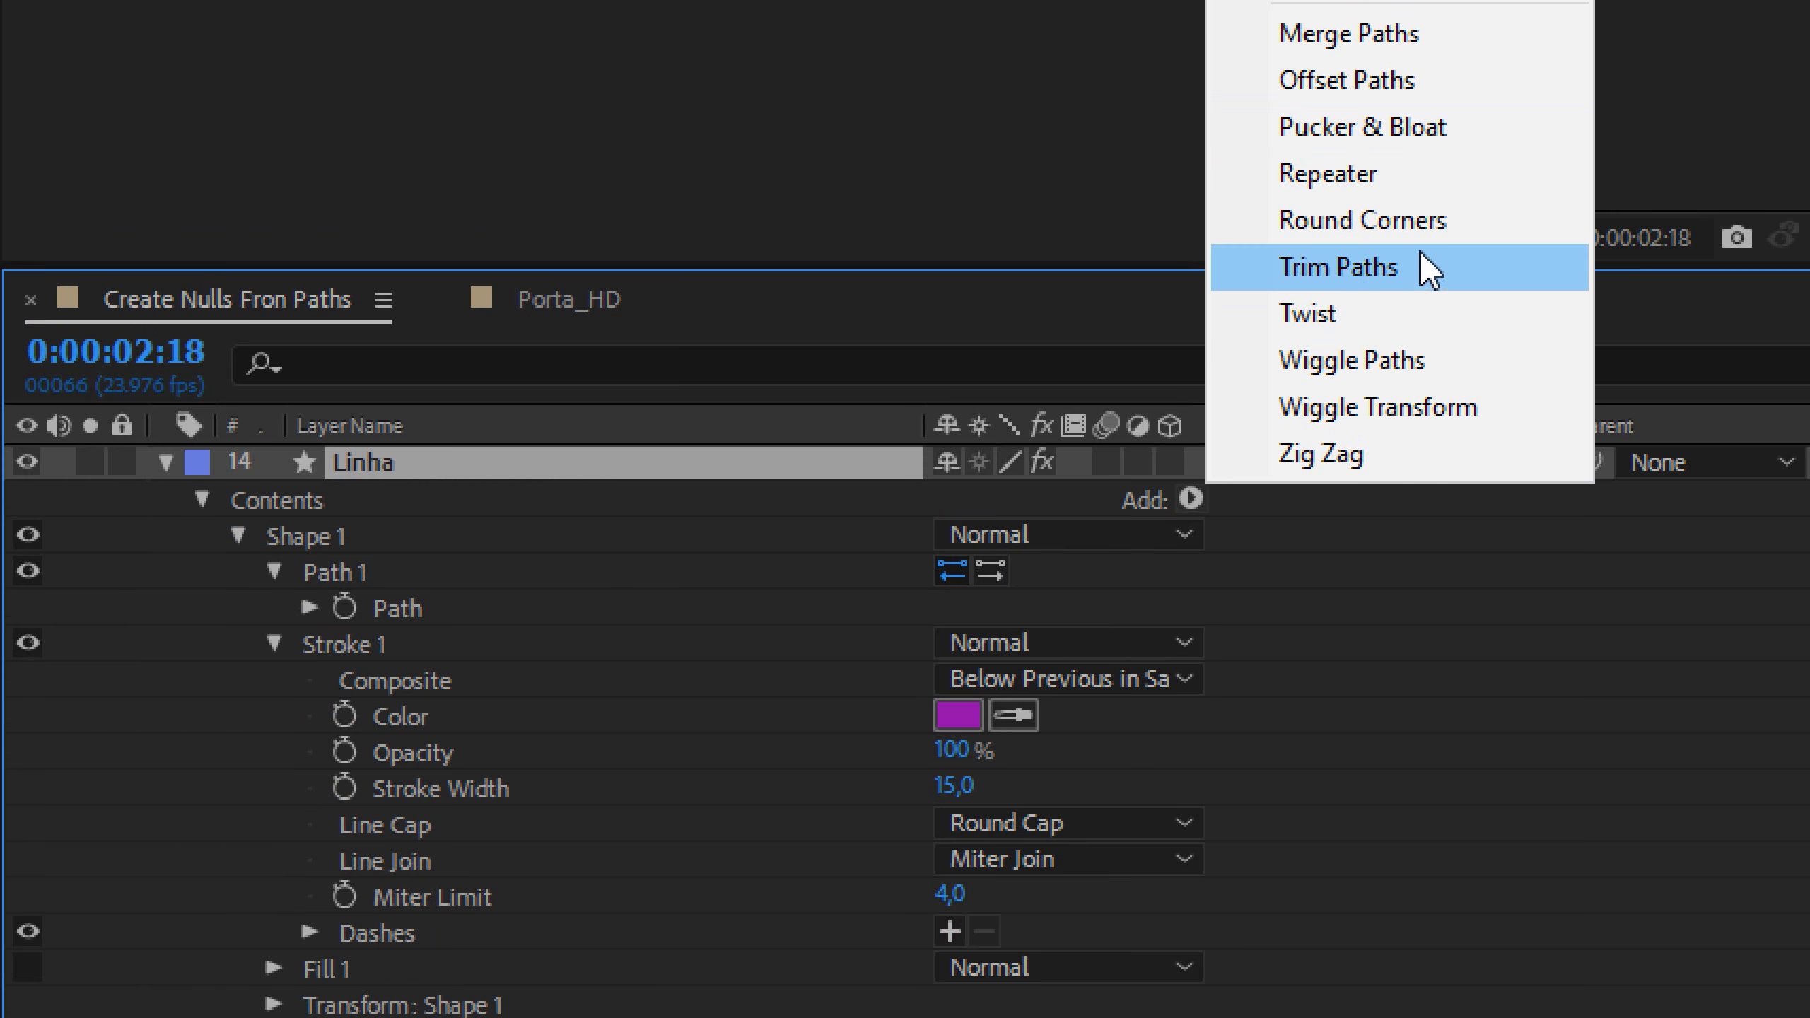
{"action": "left_click", "coordinate": [1422, 266]}
{"action": "left_click", "coordinate": [239, 537]}
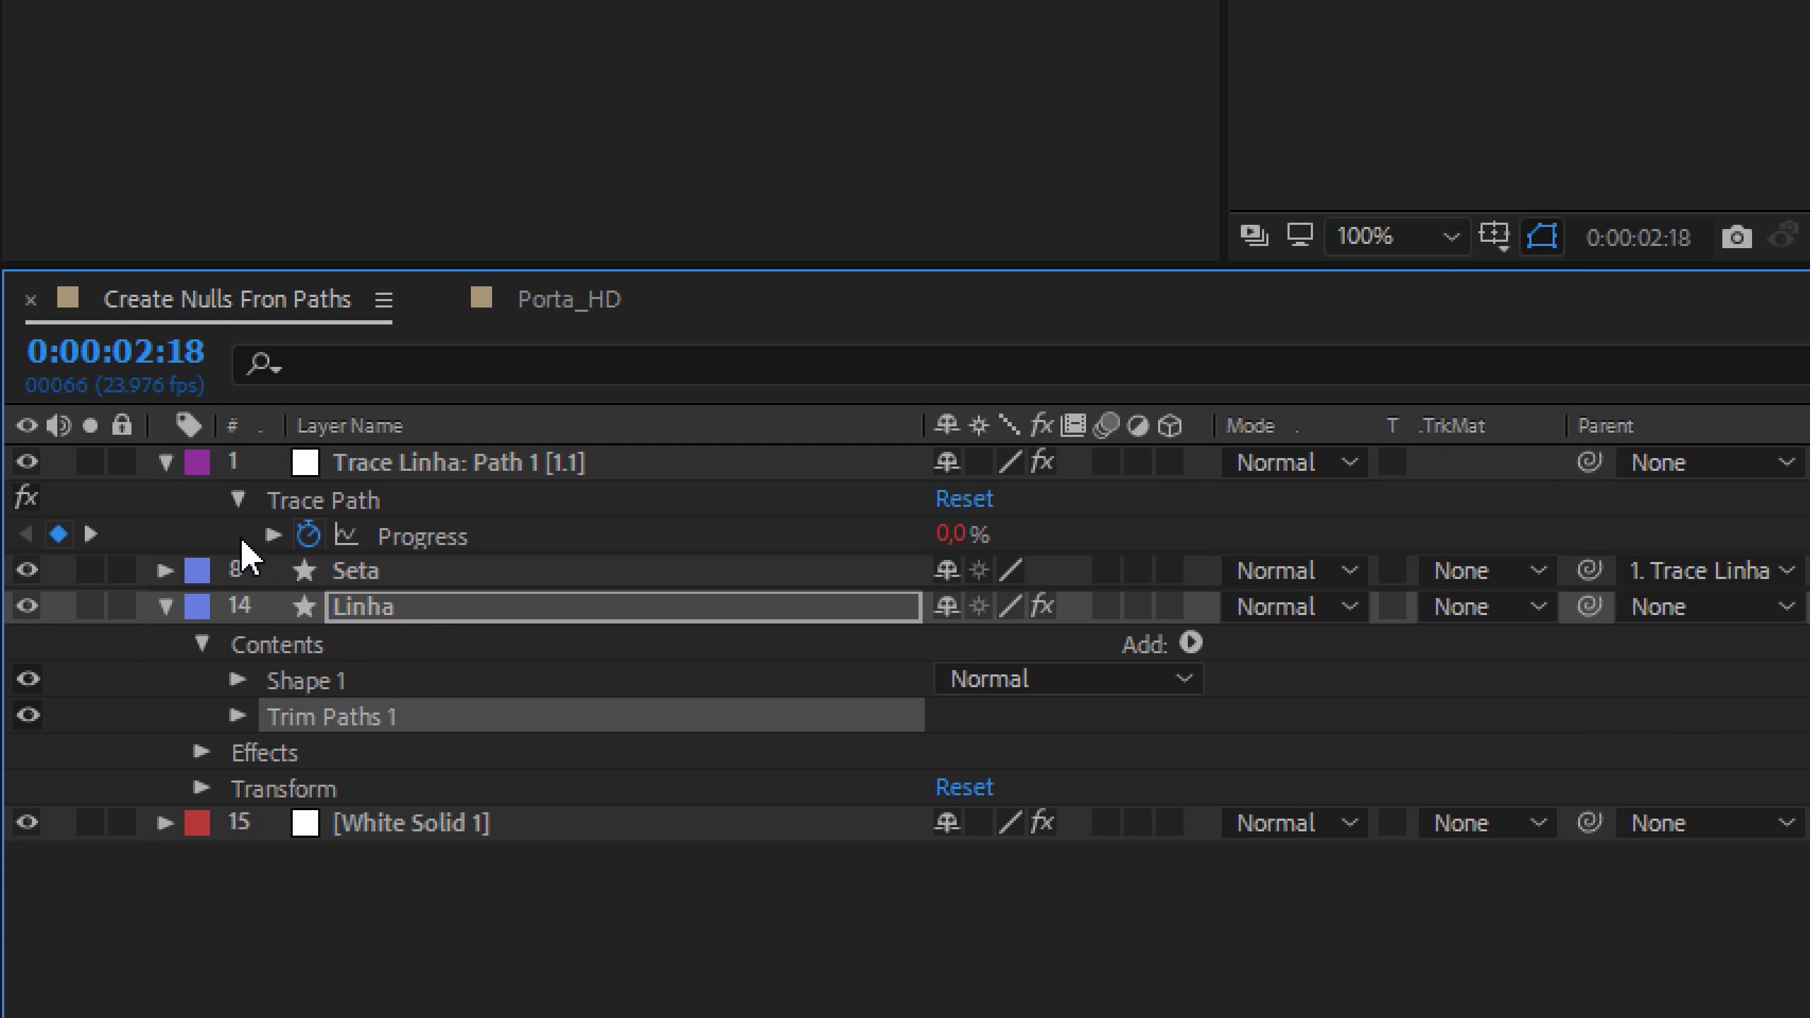
Step: Link Trim Paths 1 End to Trace Linha's Progress with a pick-whipped expression
{"action": "left_click", "coordinate": [239, 714]}
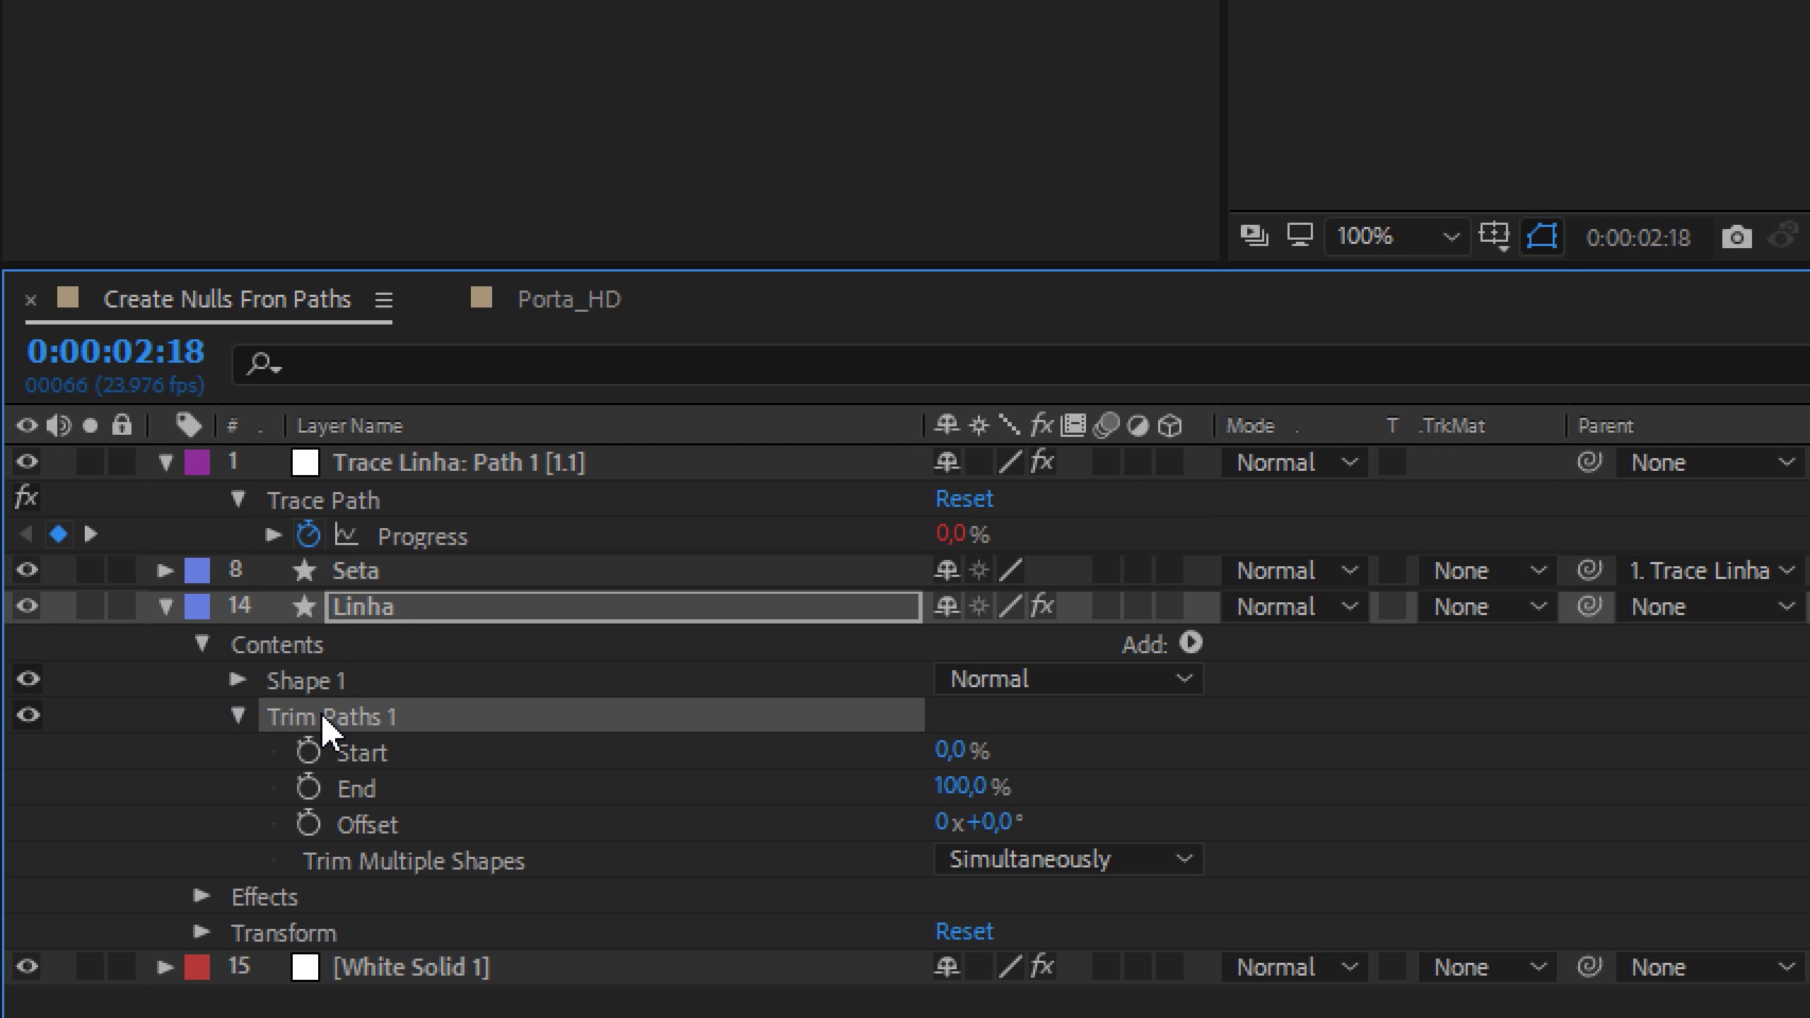
{"action": "left_click", "coordinate": [362, 787]}
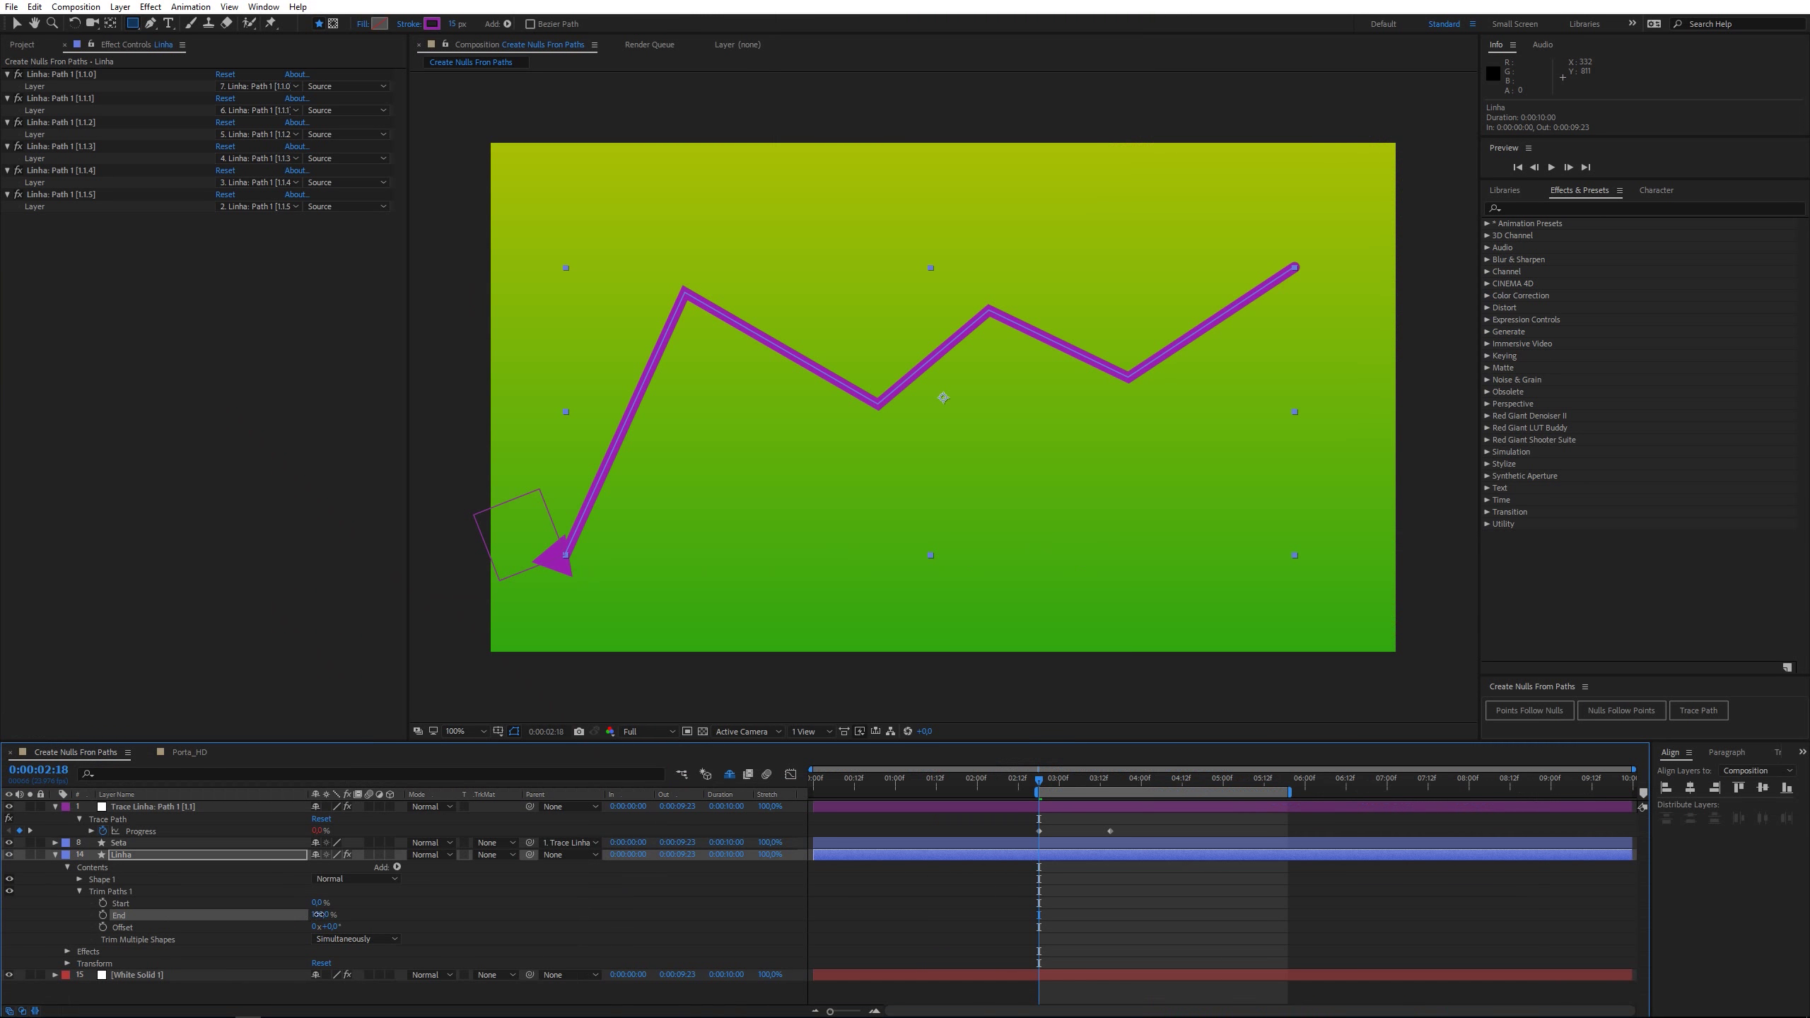
{"action": "mouse_move", "coordinate": [319, 914]}
{"action": "left_mouse_down"}
{"action": "mouse_move", "coordinate": [242, 914]}
{"action": "mouse_move", "coordinate": [332, 903]}
{"action": "left_mouse_up"}
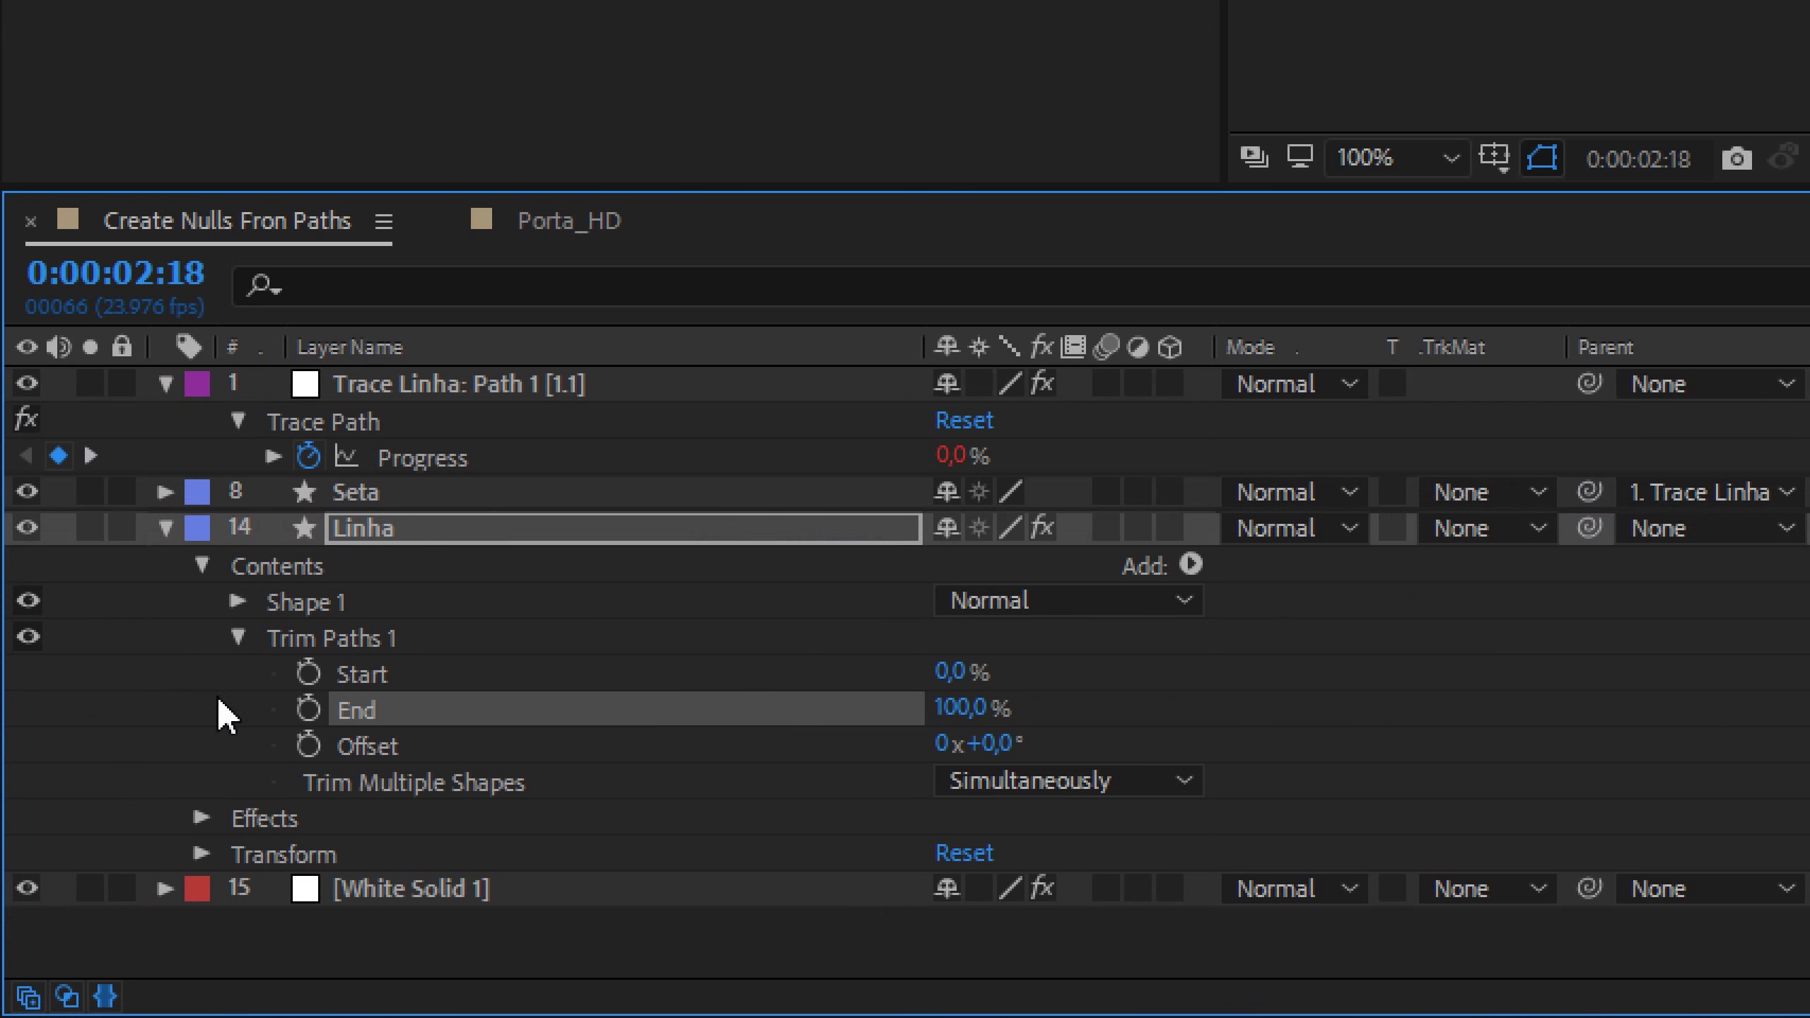
{"action": "left_click", "coordinate": [179, 815]}
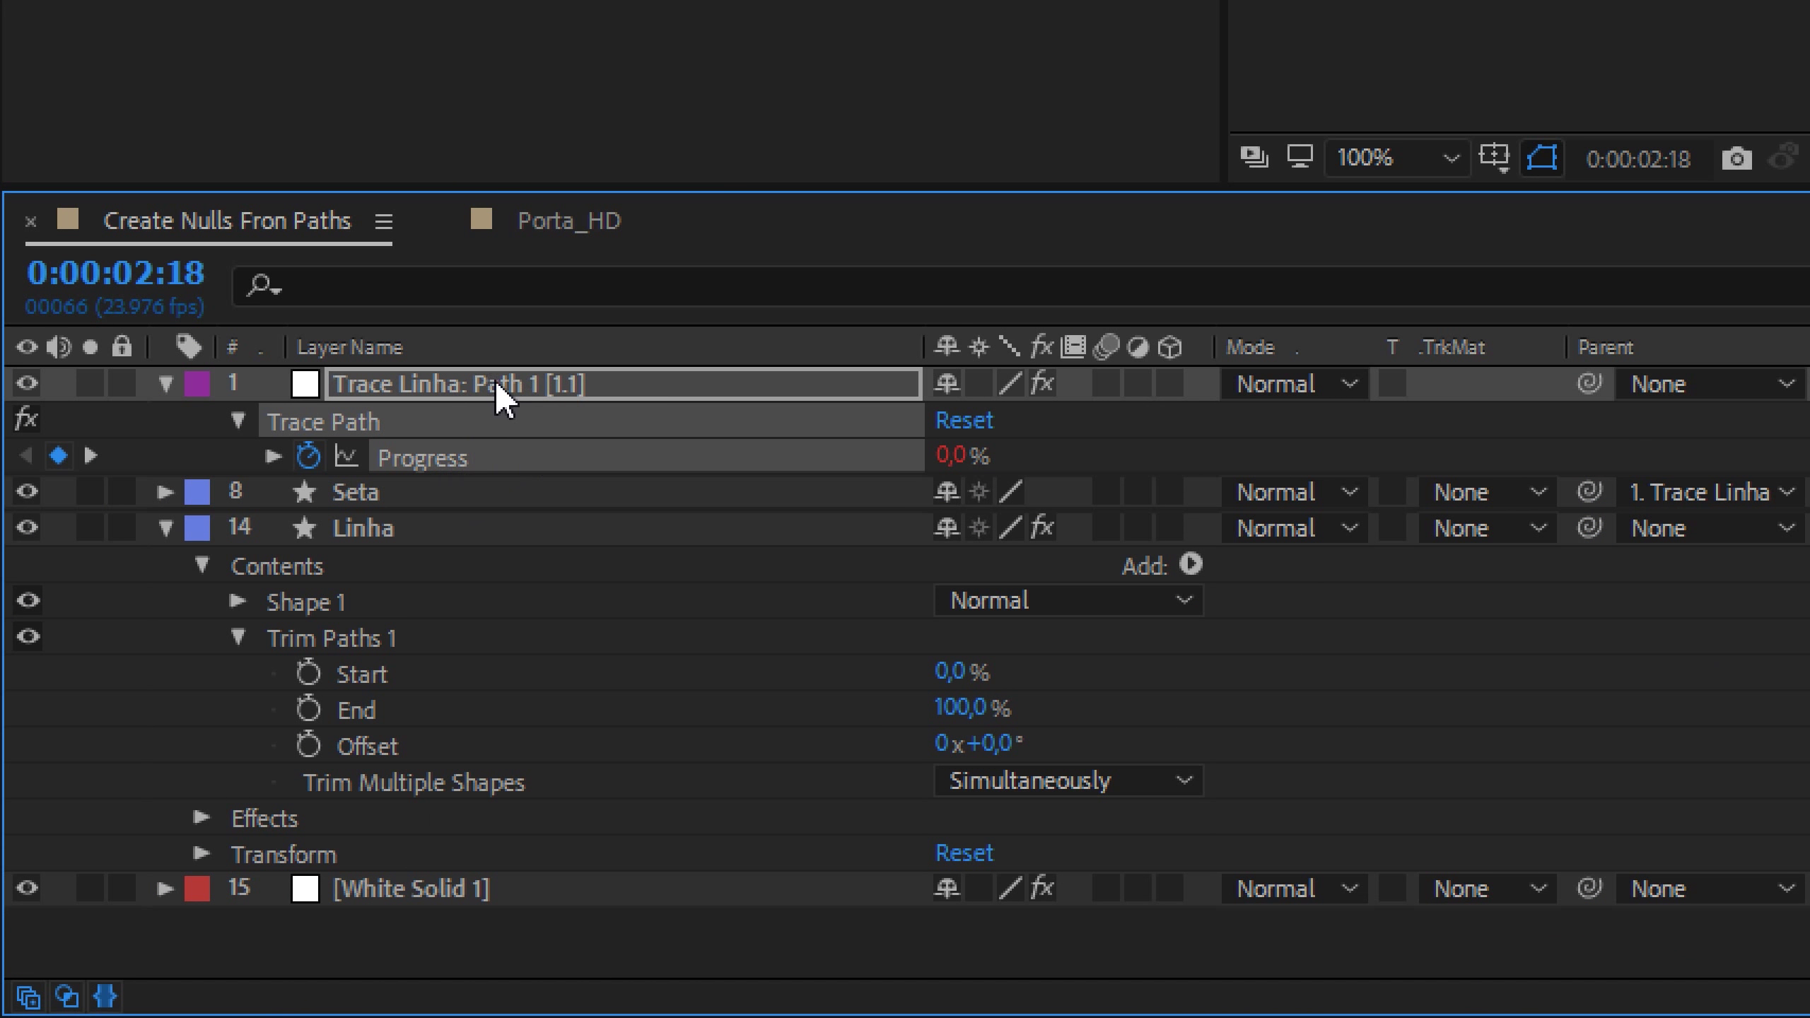
{"action": "left_click", "coordinate": [365, 749]}
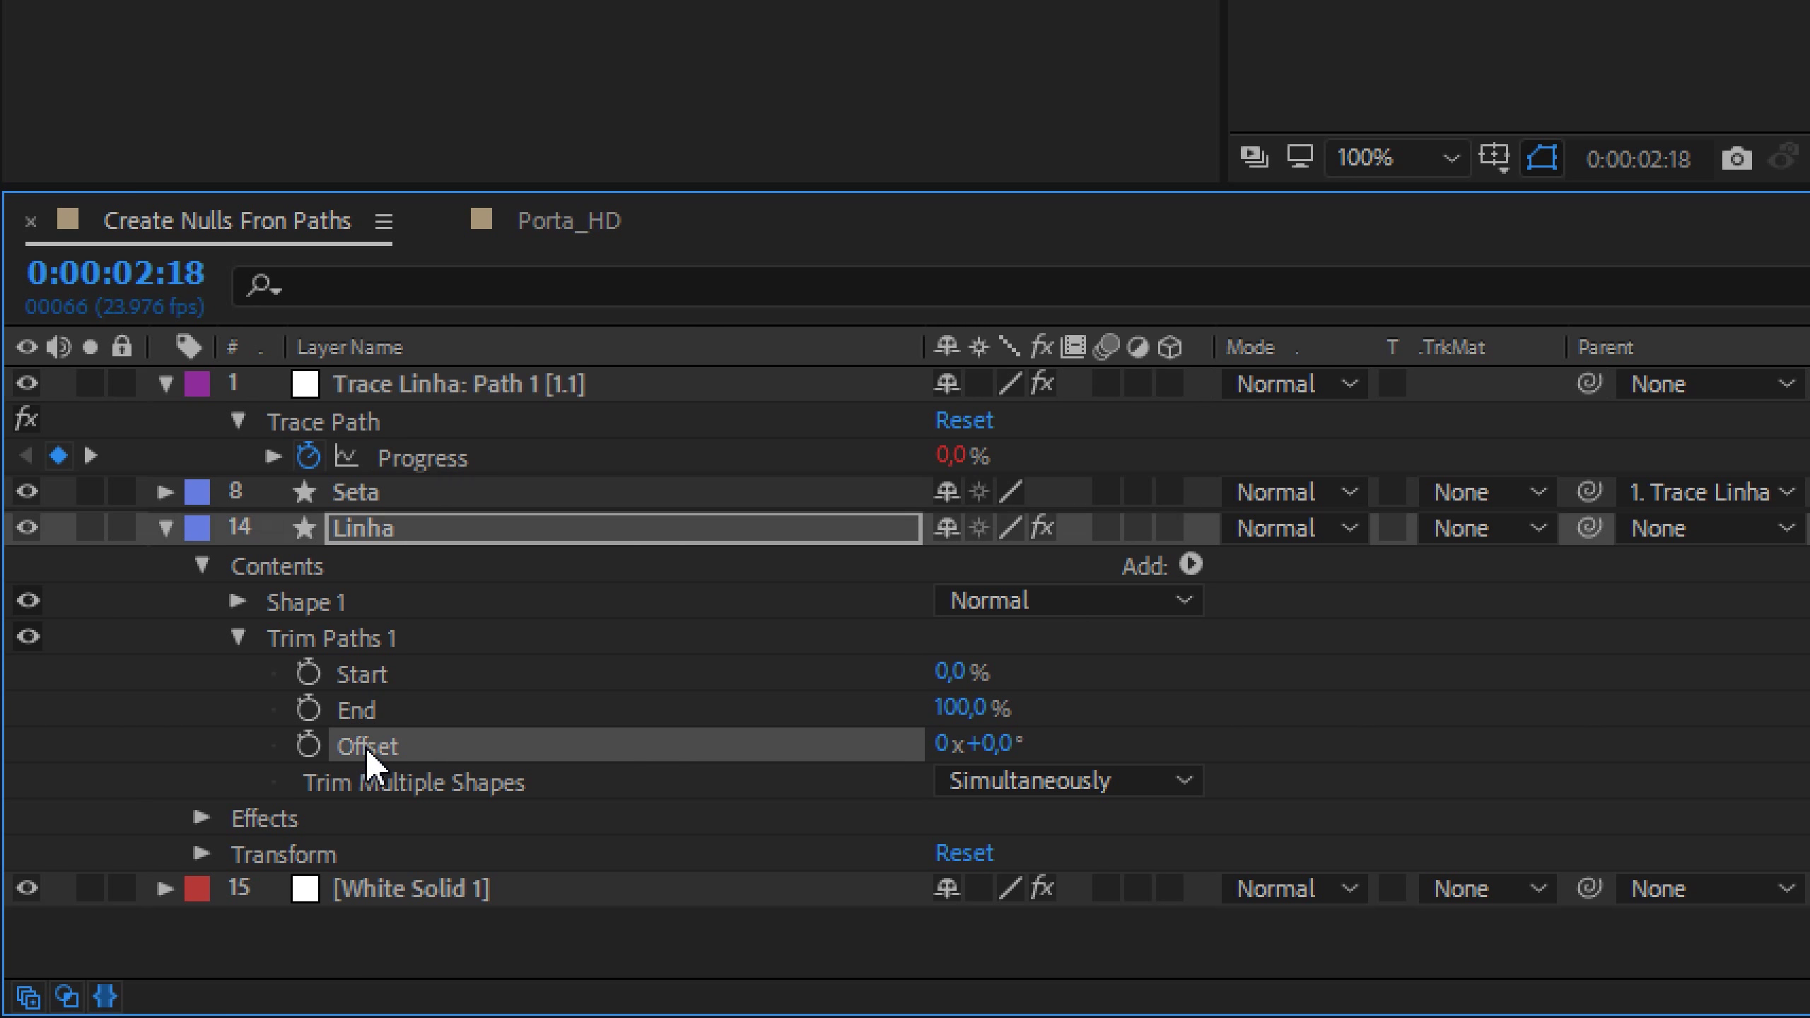
{"action": "left_click", "coordinate": [354, 707]}
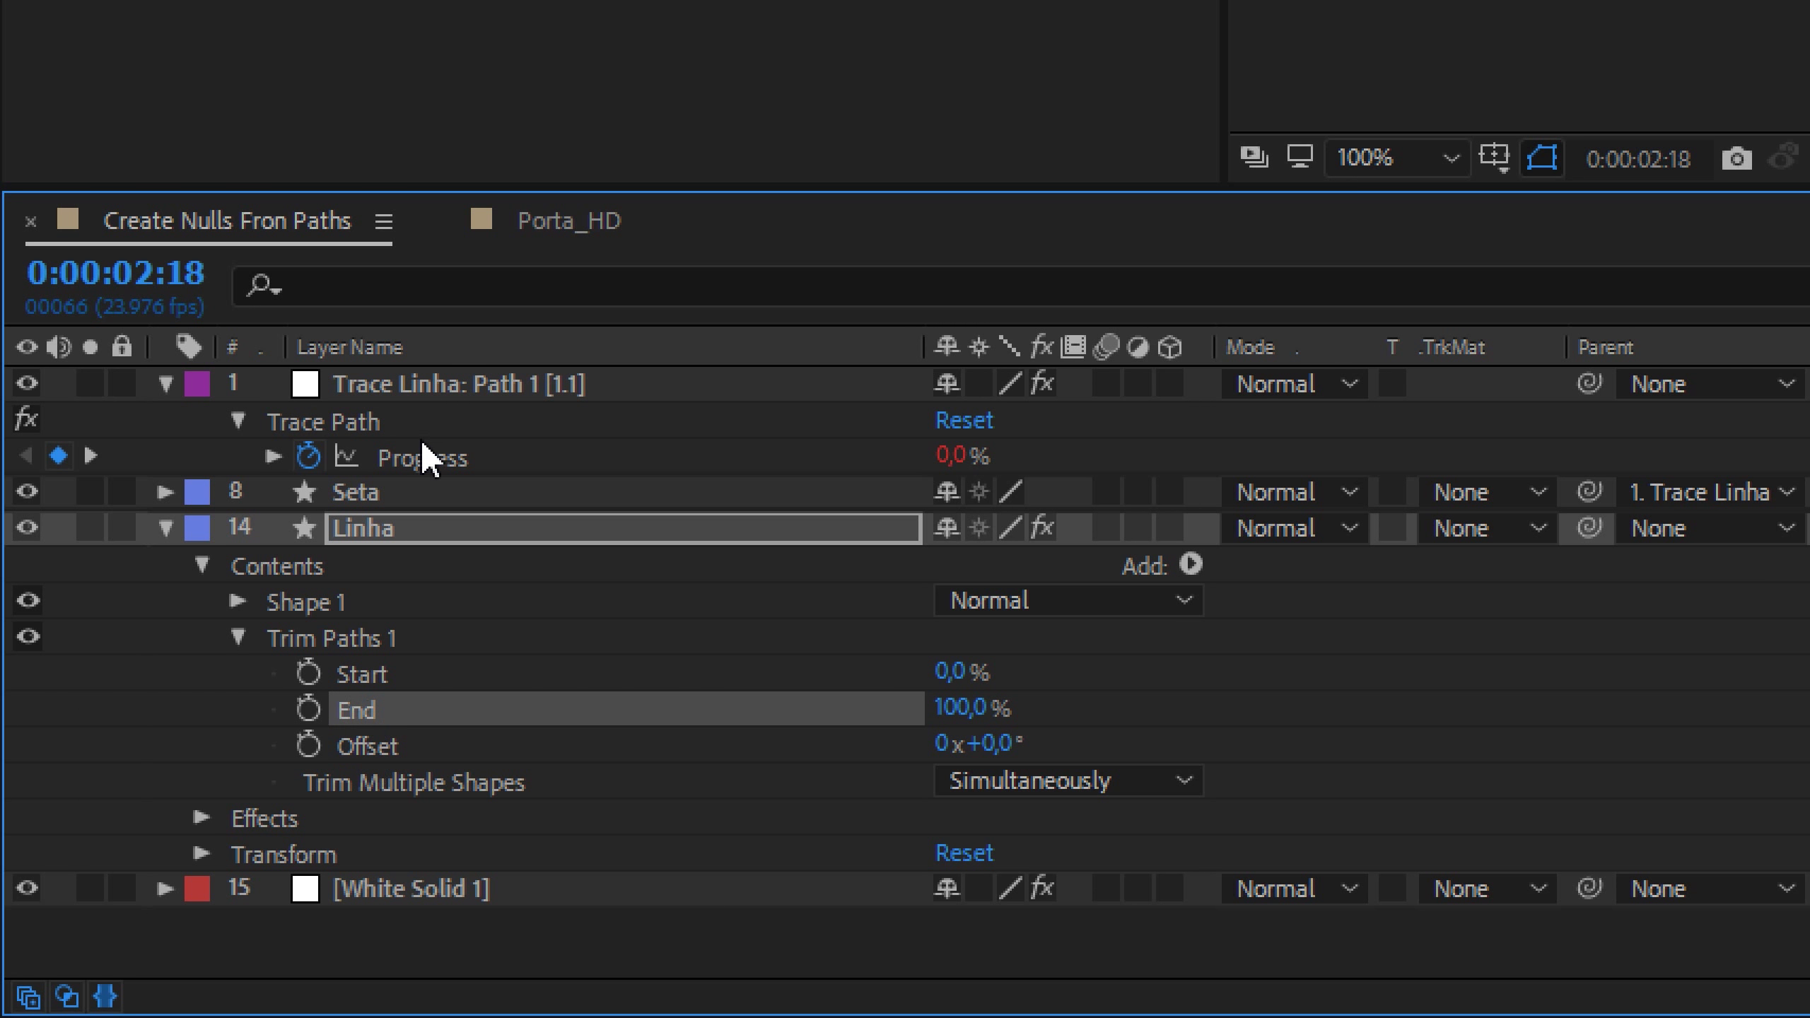
{"action": "left_click", "coordinate": [310, 710], "text": "alt"}
{"action": "left_click_drag", "start_coordinate": [1055, 744], "coordinate": [427, 457]}
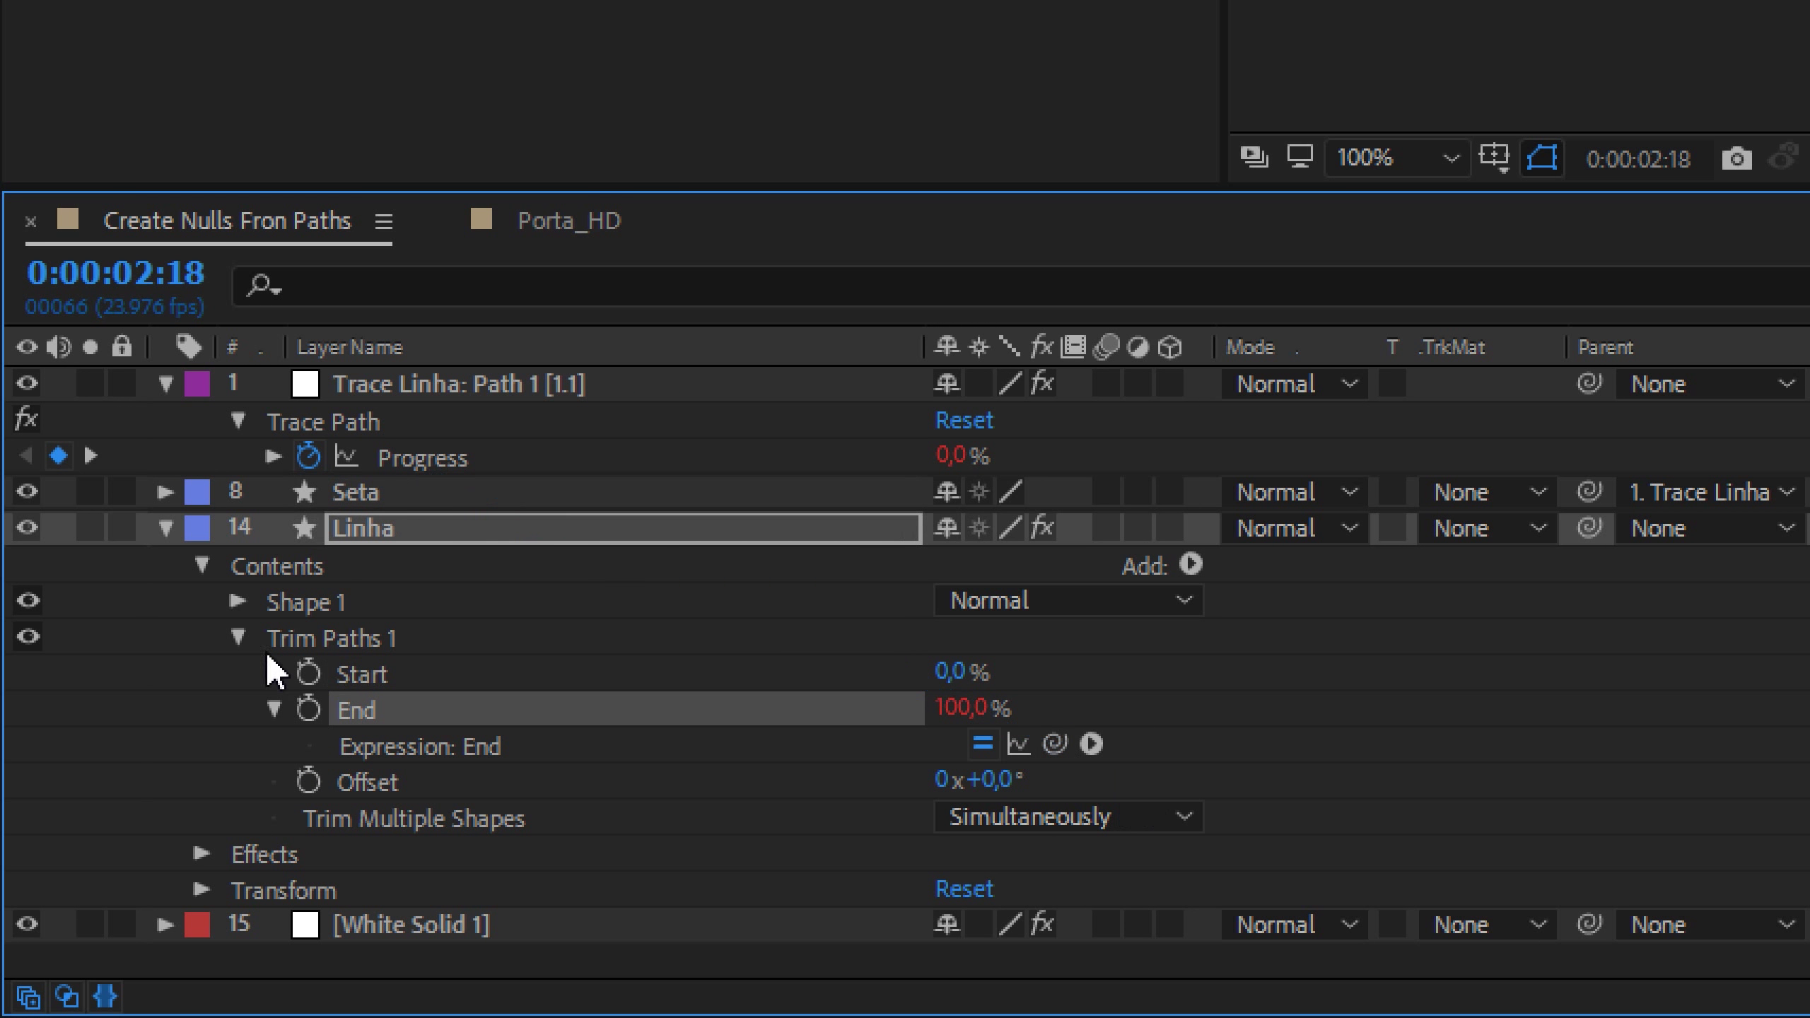
{"action": "left_click", "coordinate": [199, 729]}
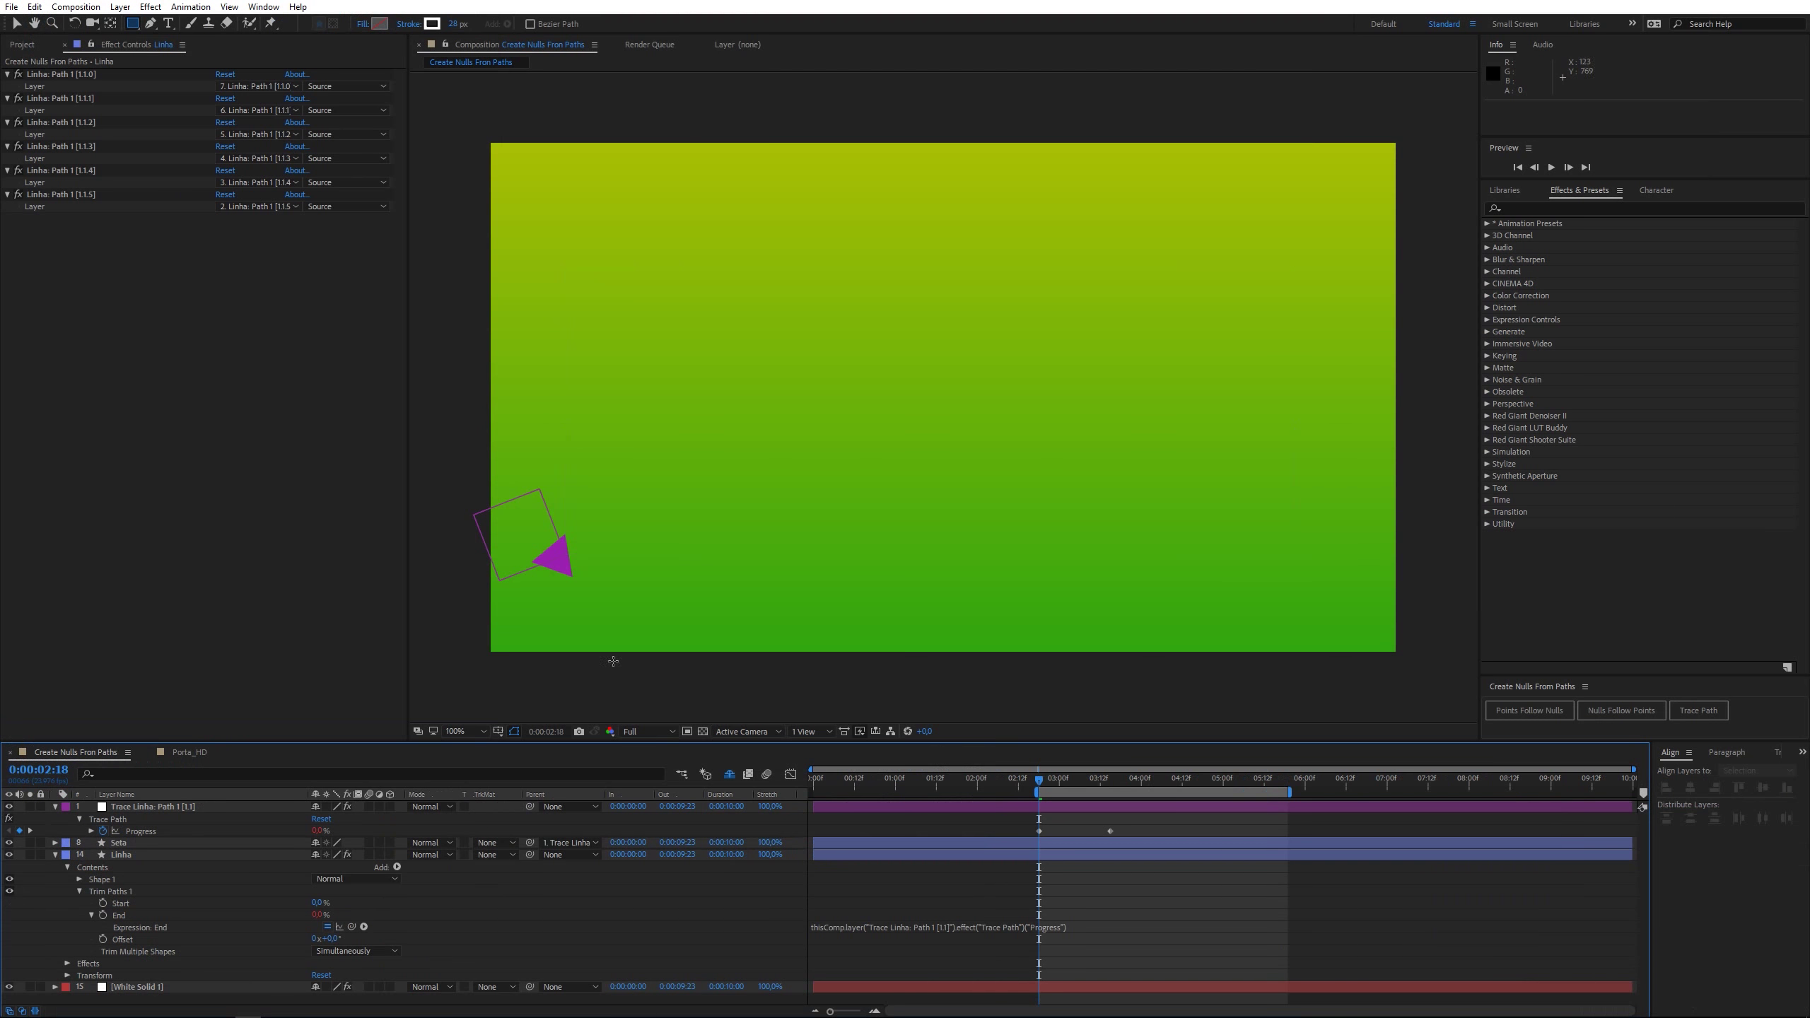
Step: Preview the arrow along the zigzag line and adjust the trace Progress keyframes from 0%
{"action": "left_click_drag", "start_coordinate": [1043, 779], "coordinate": [1106, 778]}
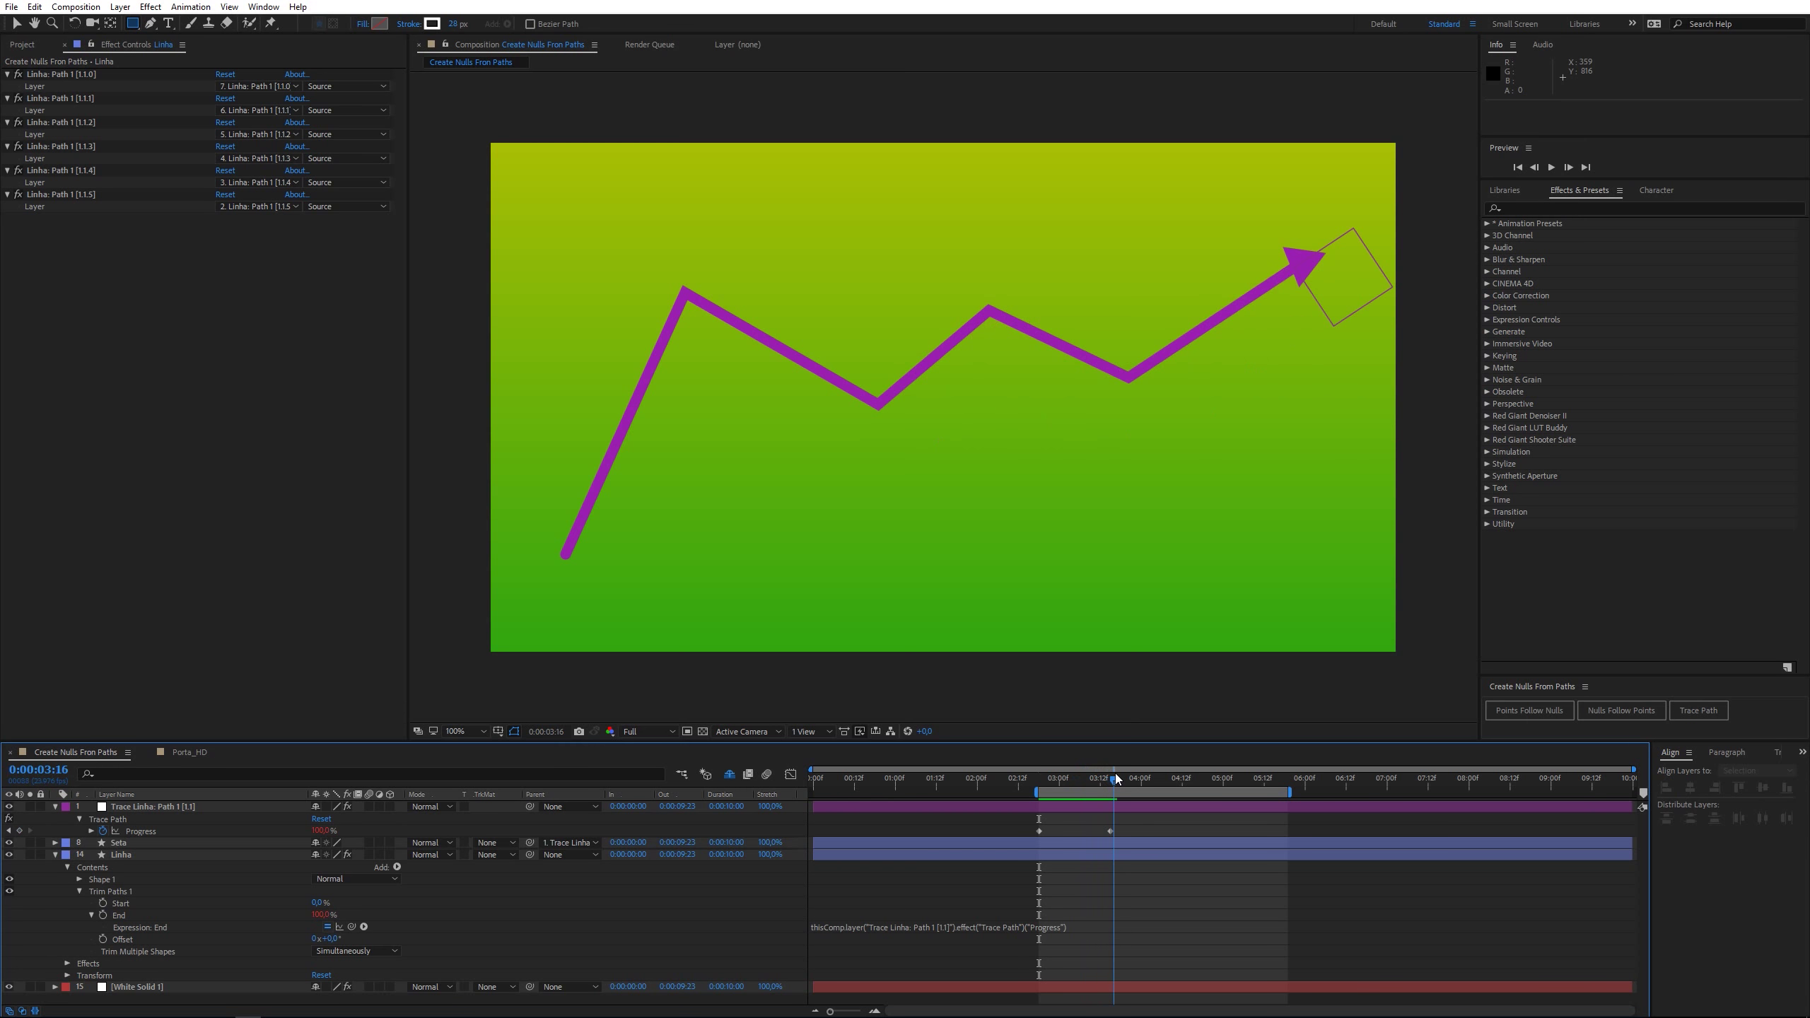
{"action": "left_click_drag", "start_coordinate": [1106, 779], "coordinate": [1101, 778]}
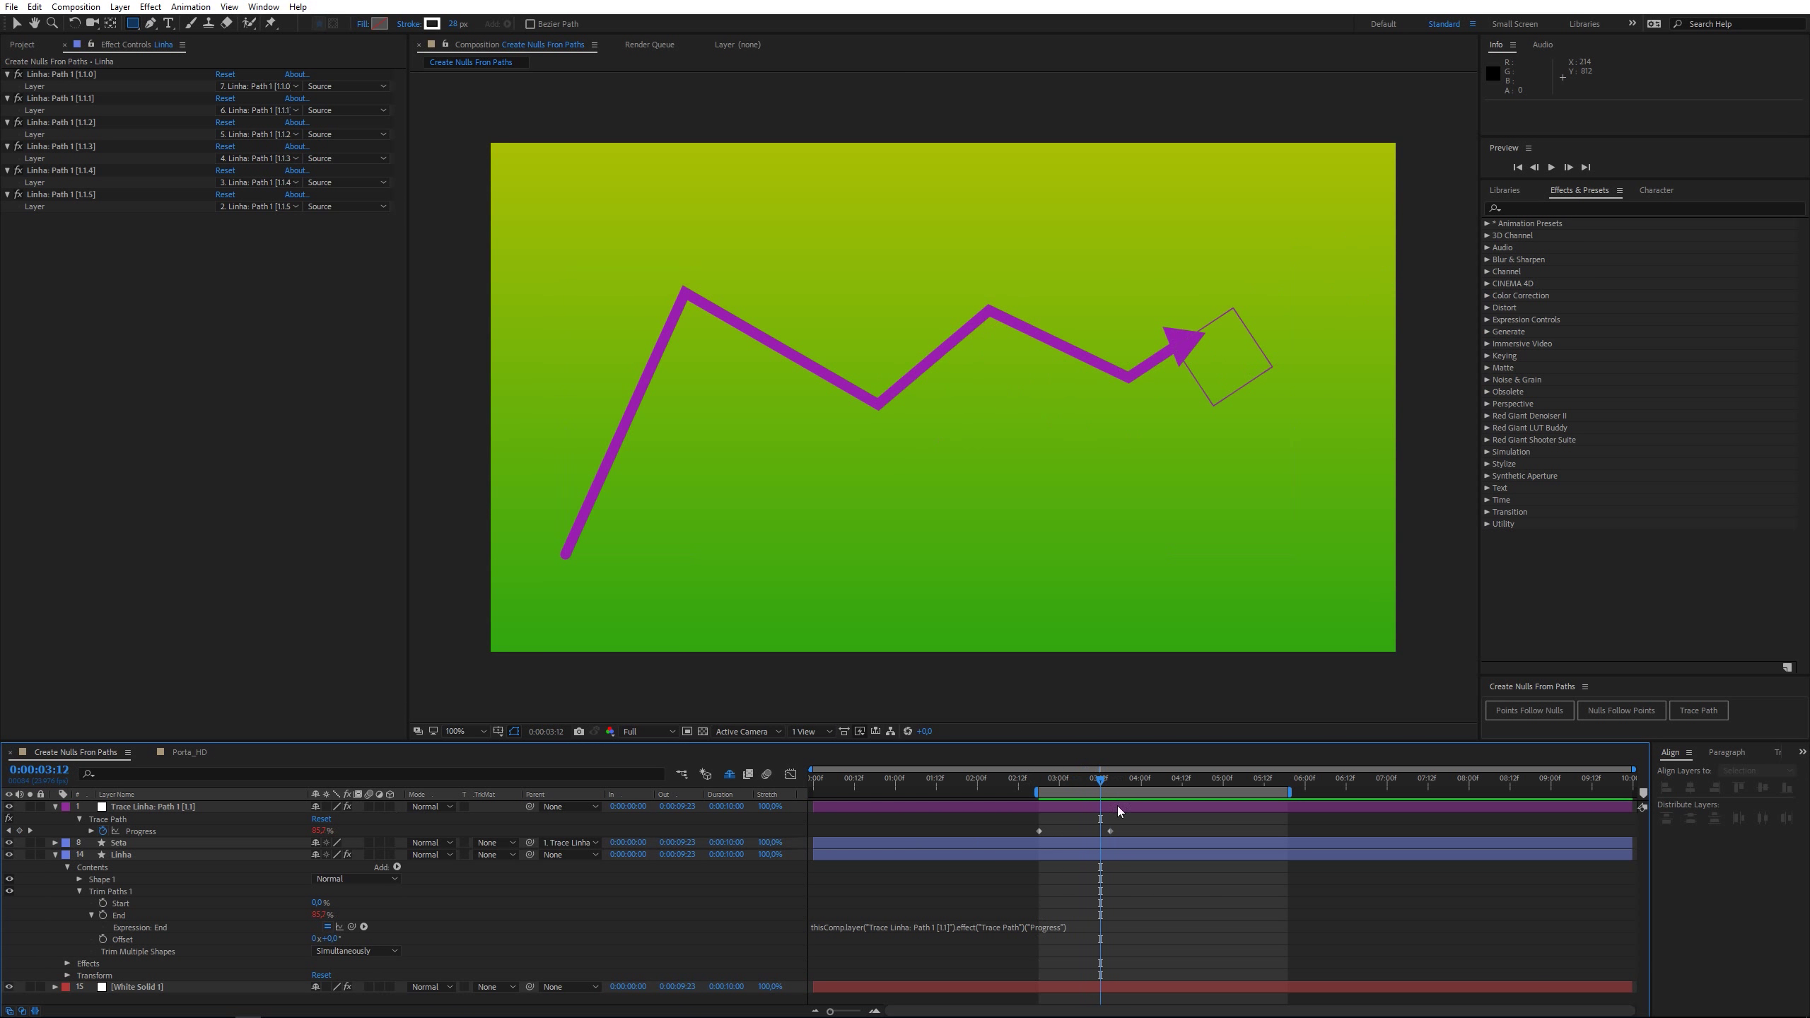
{"action": "key", "text": "space"}
{"action": "mouse_move", "coordinate": [325, 833]}
{"action": "left_mouse_down"}
{"action": "mouse_move", "coordinate": [250, 828]}
{"action": "mouse_move", "coordinate": [340, 826]}
{"action": "mouse_move", "coordinate": [269, 817]}
{"action": "left_mouse_up"}
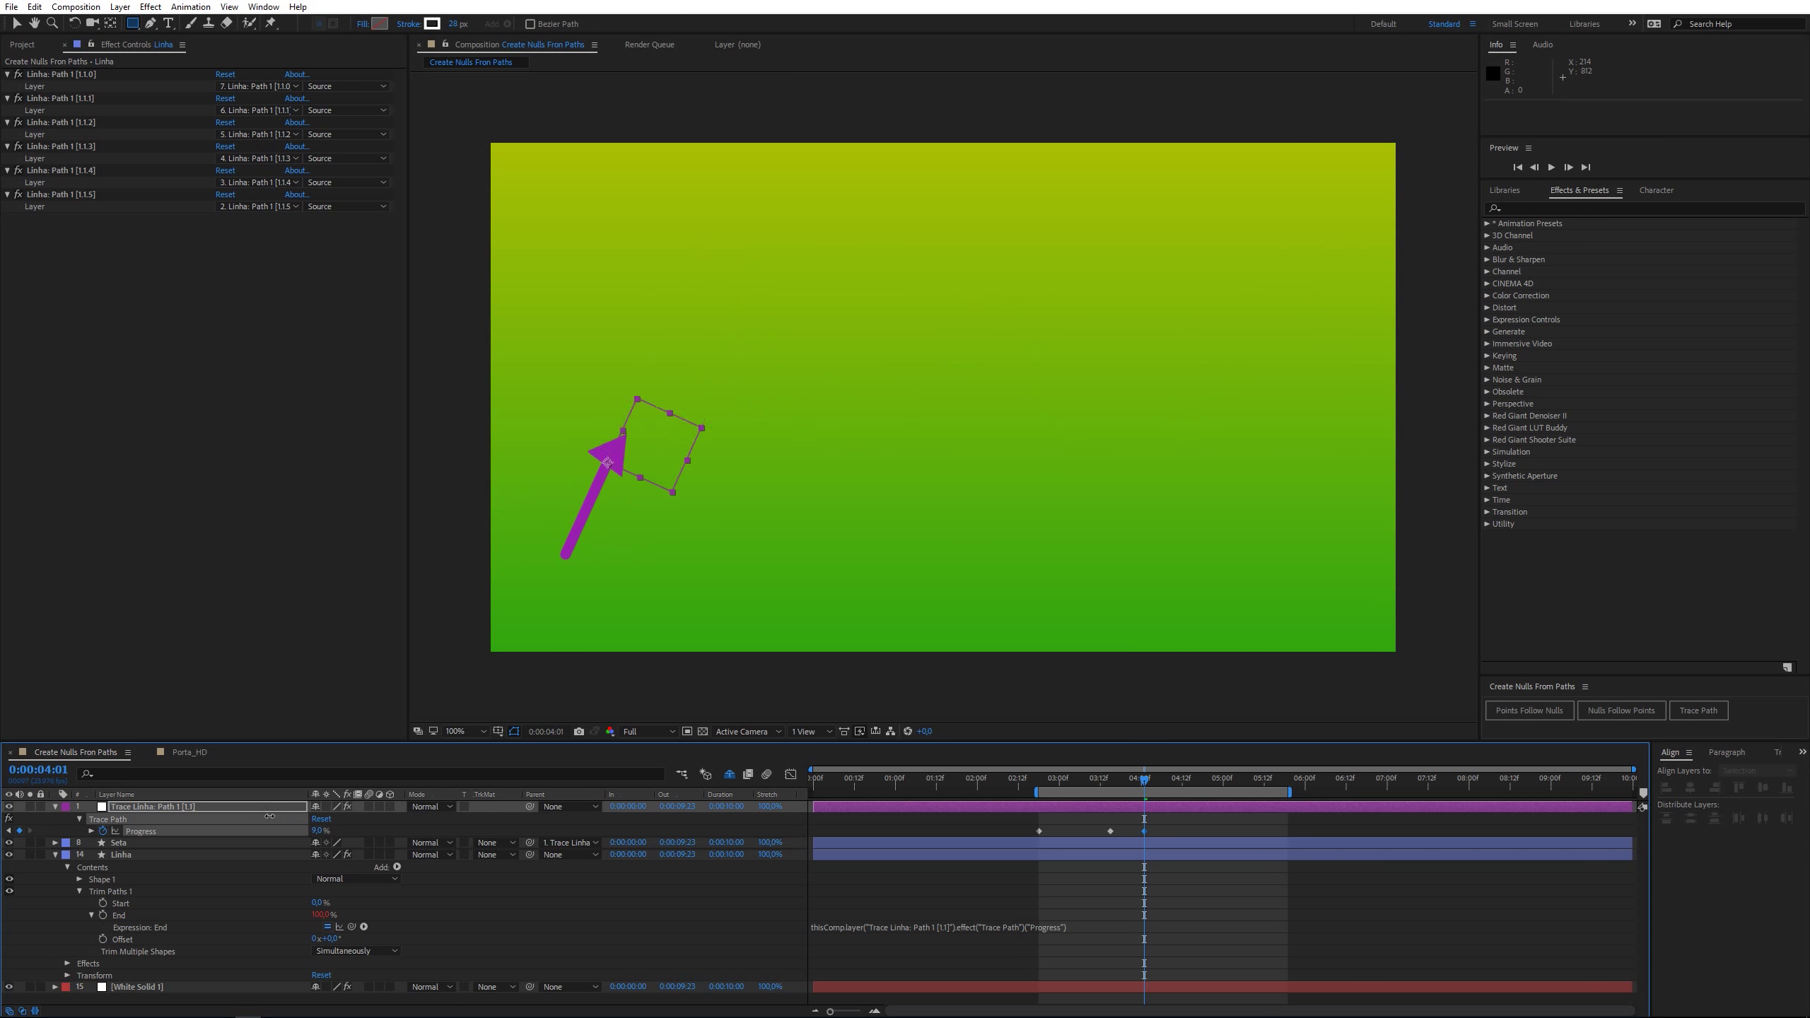
{"action": "left_click_drag", "start_coordinate": [269, 816], "coordinate": [387, 826]}
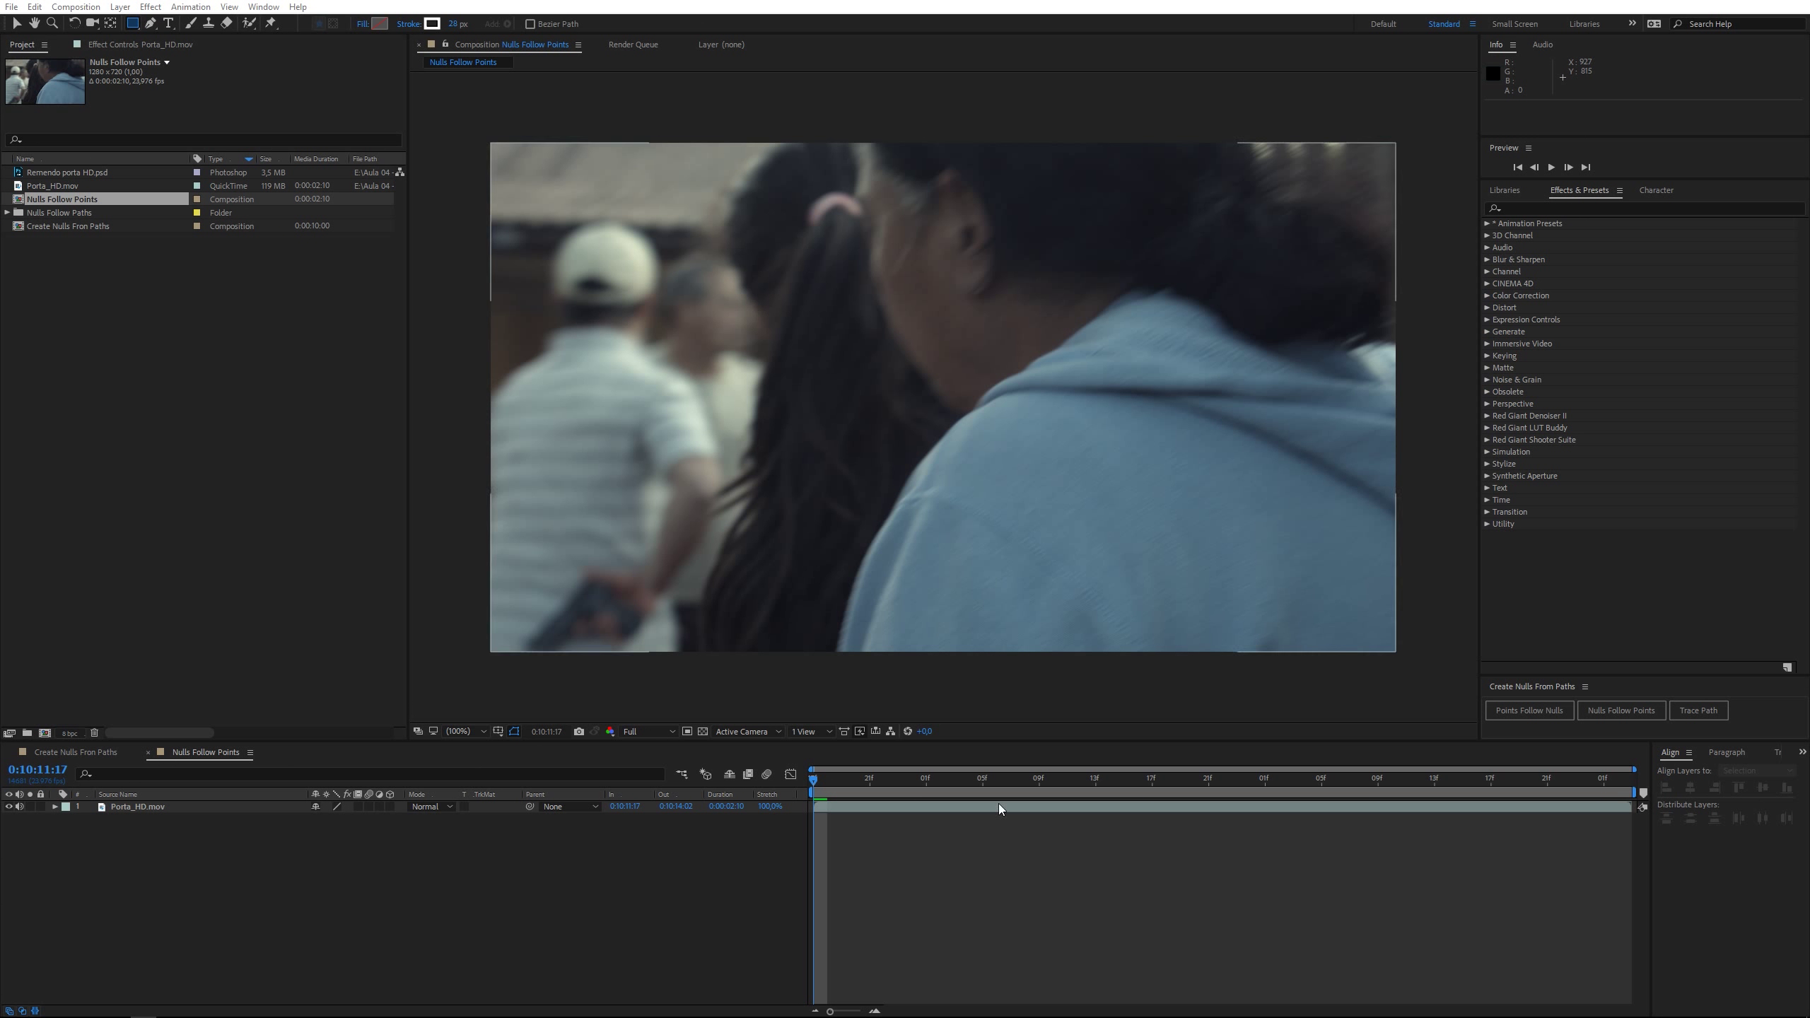
Step: Preview the Porta_HD.mov footage to 0:10:13:03 and add Remendo porta HD.psd above it
{"action": "left_click_drag", "start_coordinate": [966, 781], "coordinate": [1295, 758]}
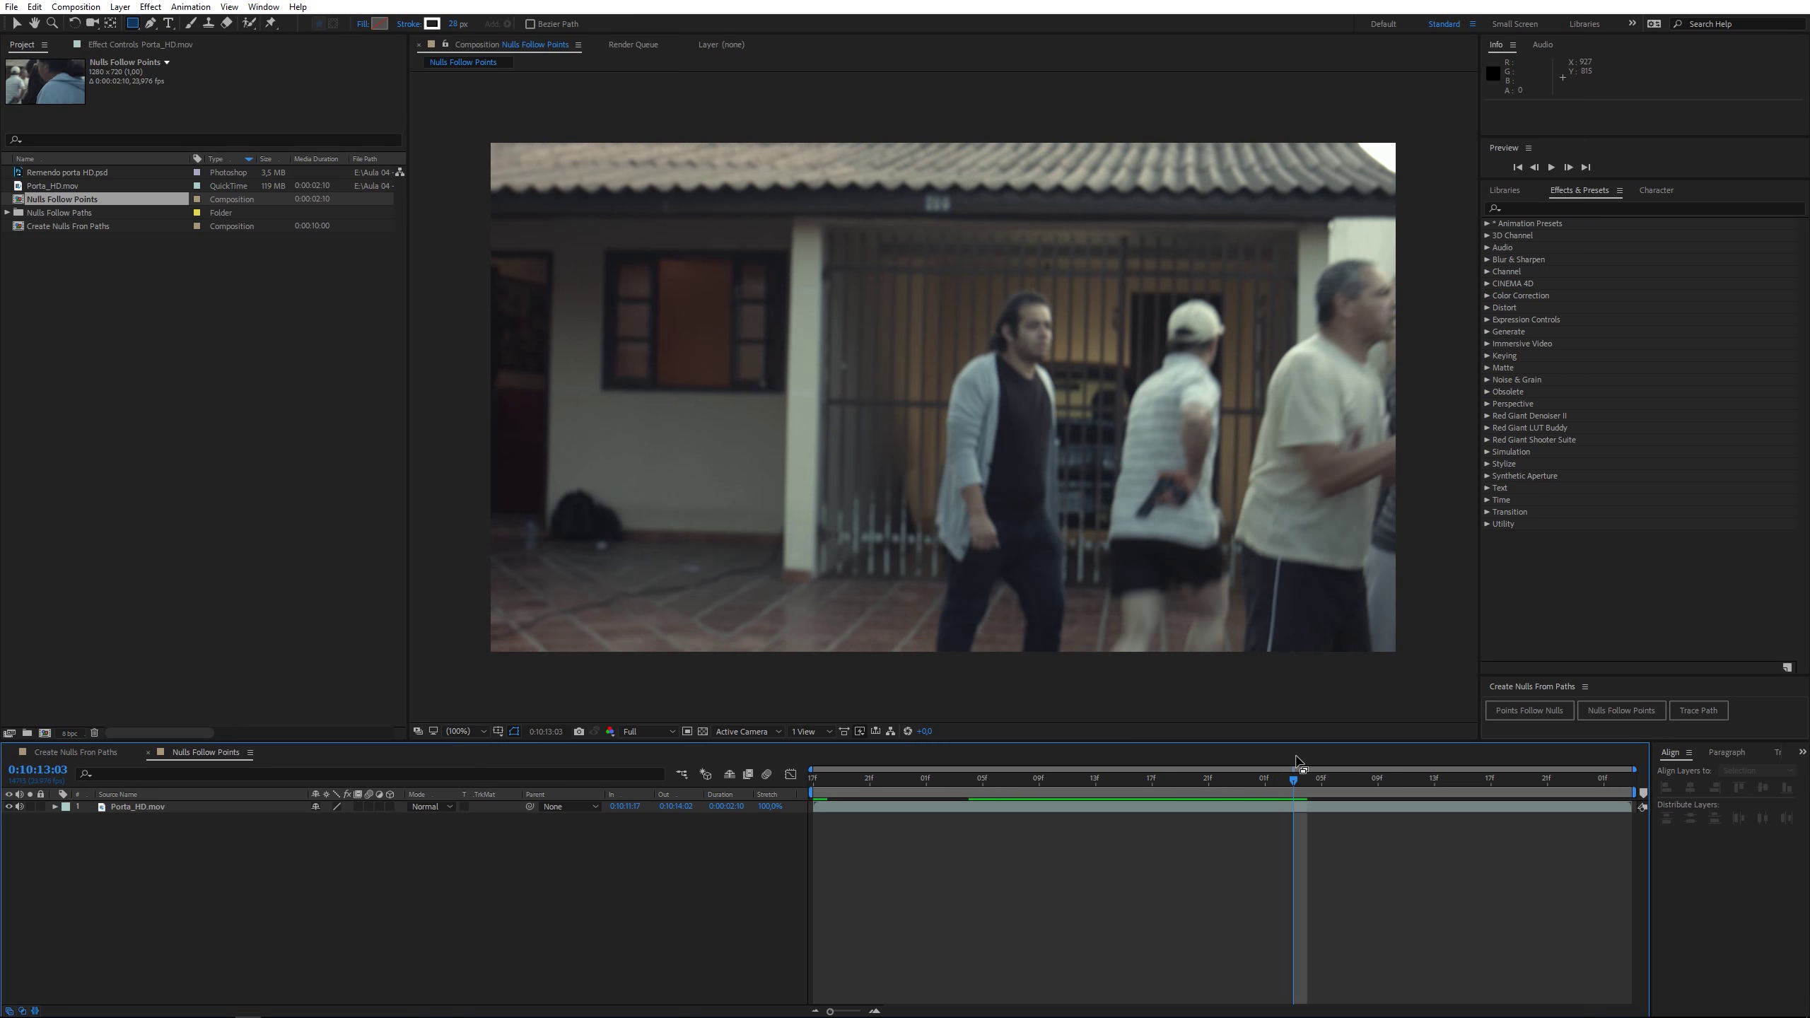
{"action": "left_click_drag", "start_coordinate": [1301, 790], "coordinate": [1322, 781]}
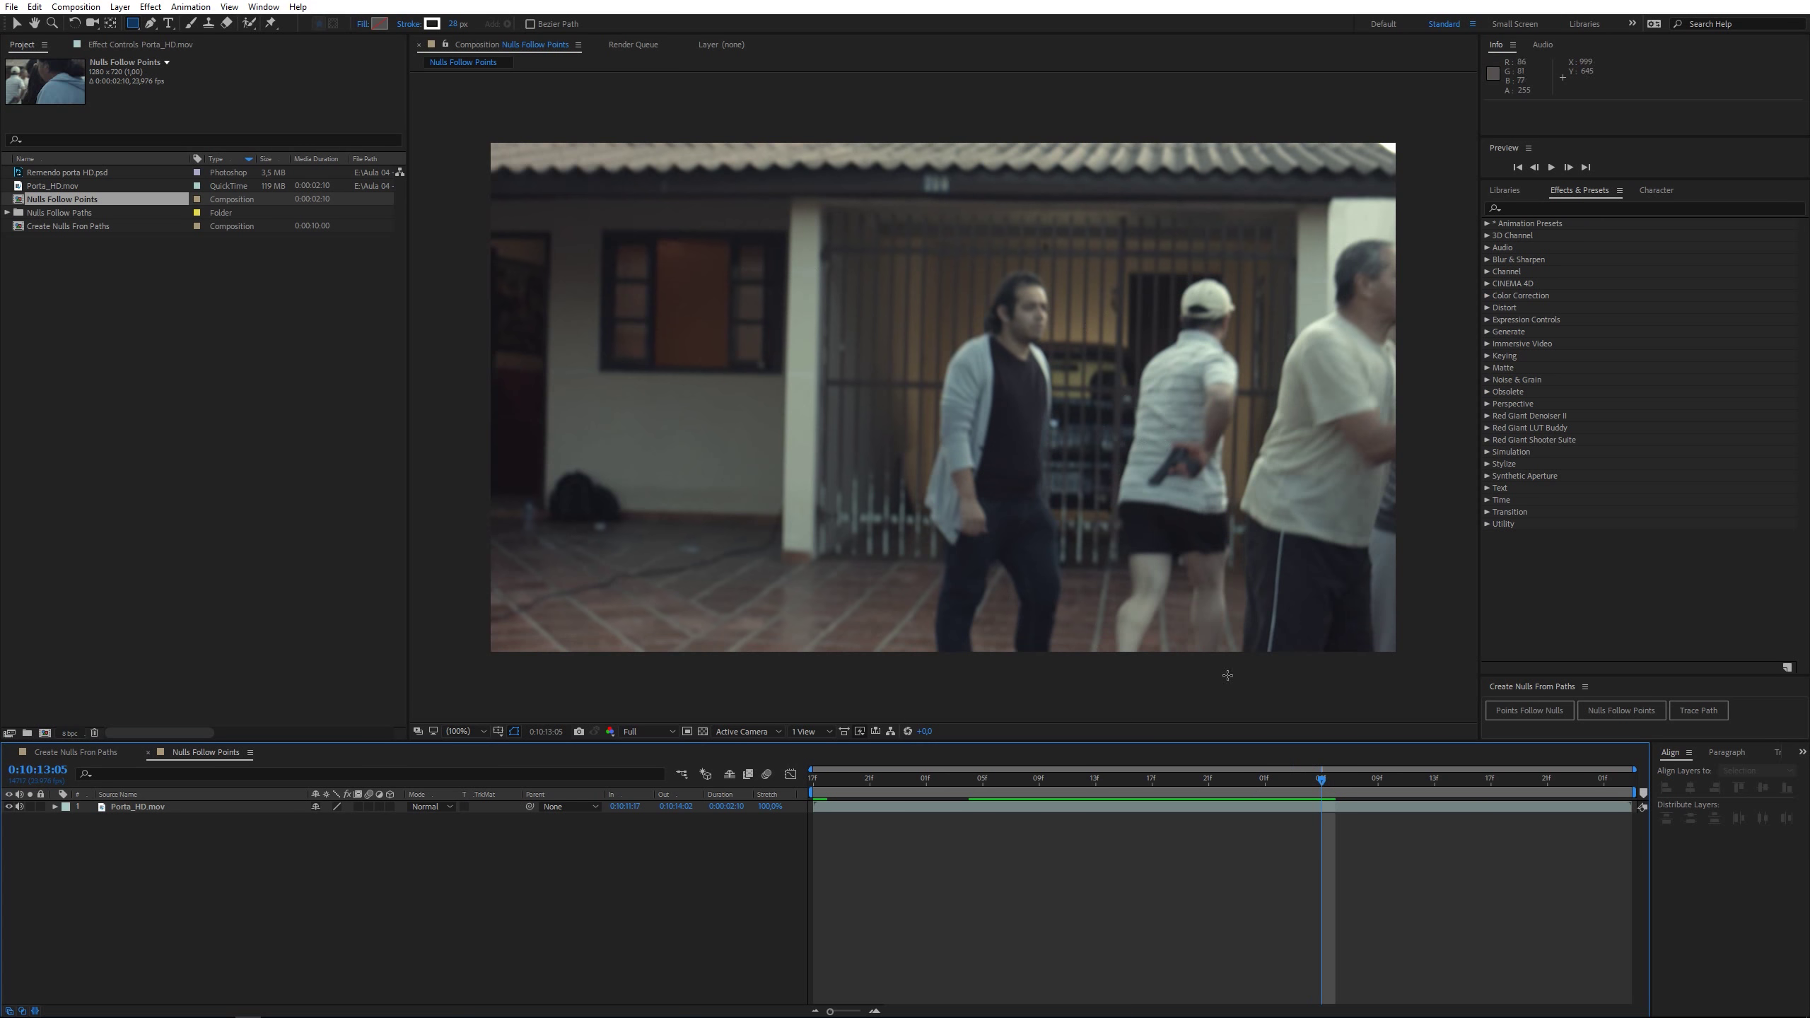
{"action": "left_click_drag", "start_coordinate": [1283, 781], "coordinate": [775, 778]}
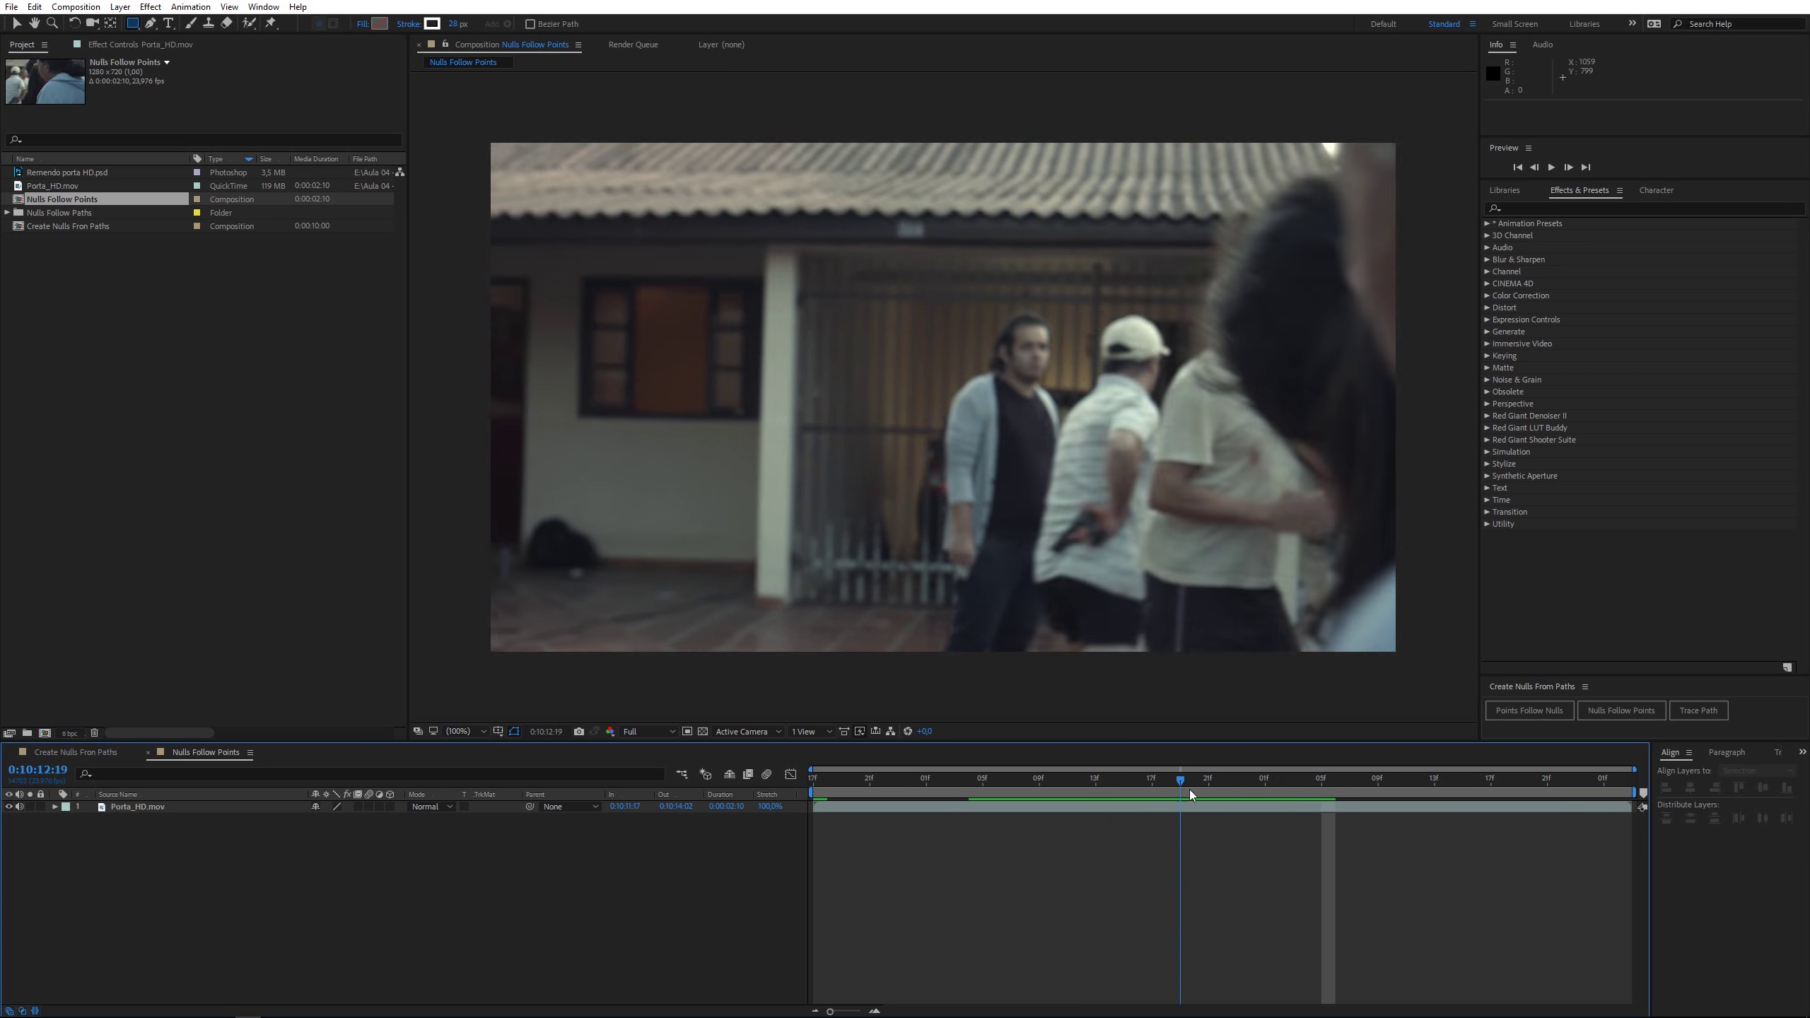
{"action": "key", "text": "space"}
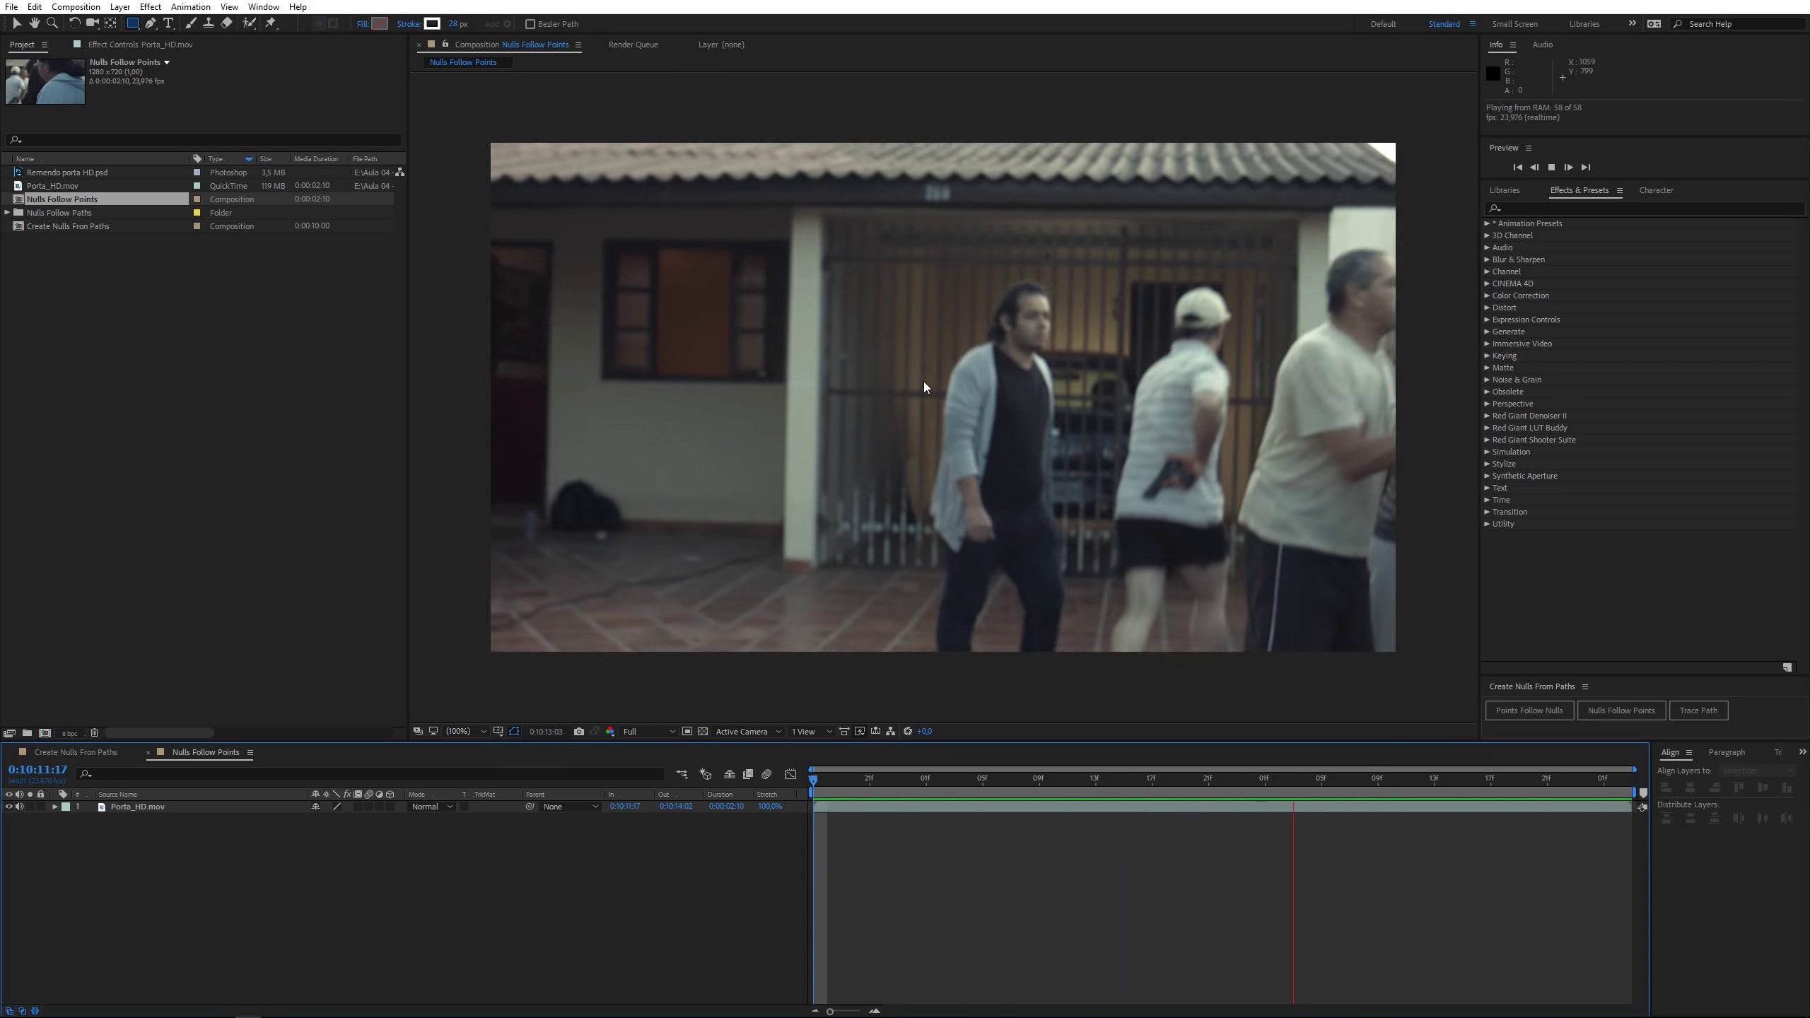
{"action": "key", "text": "space"}
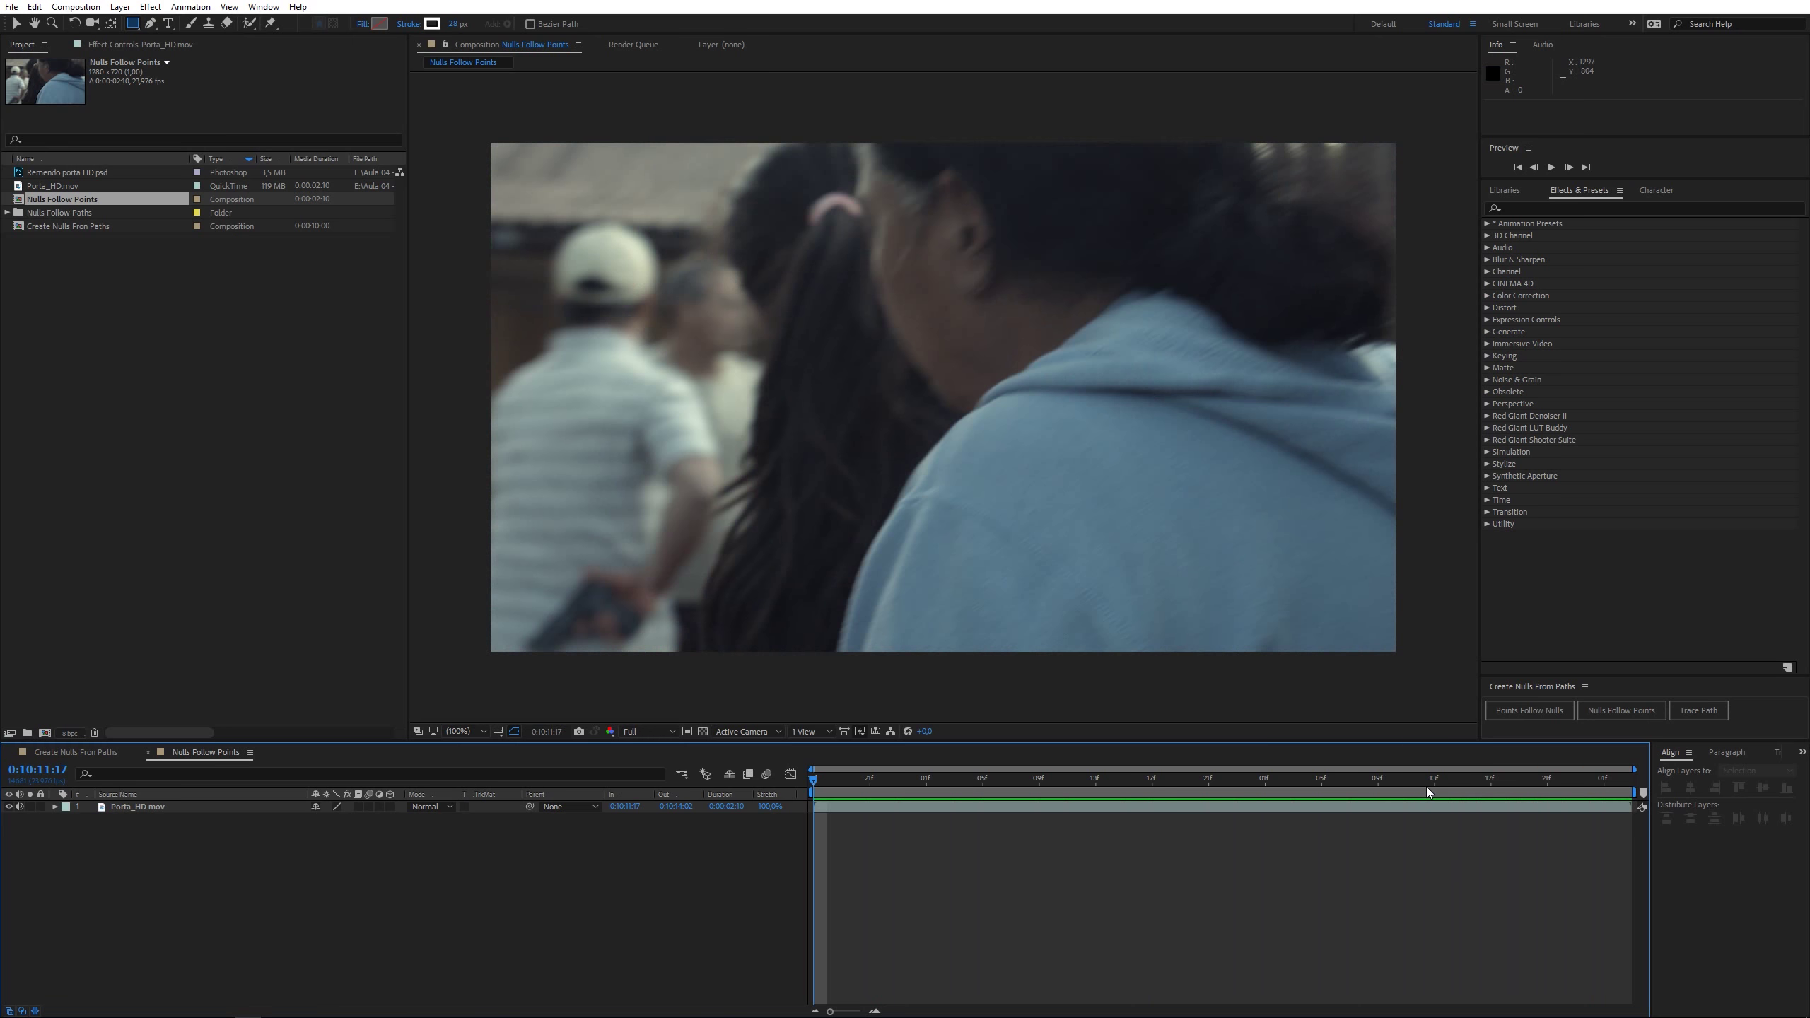
{"action": "left_click_drag", "start_coordinate": [1428, 789], "coordinate": [1294, 781]}
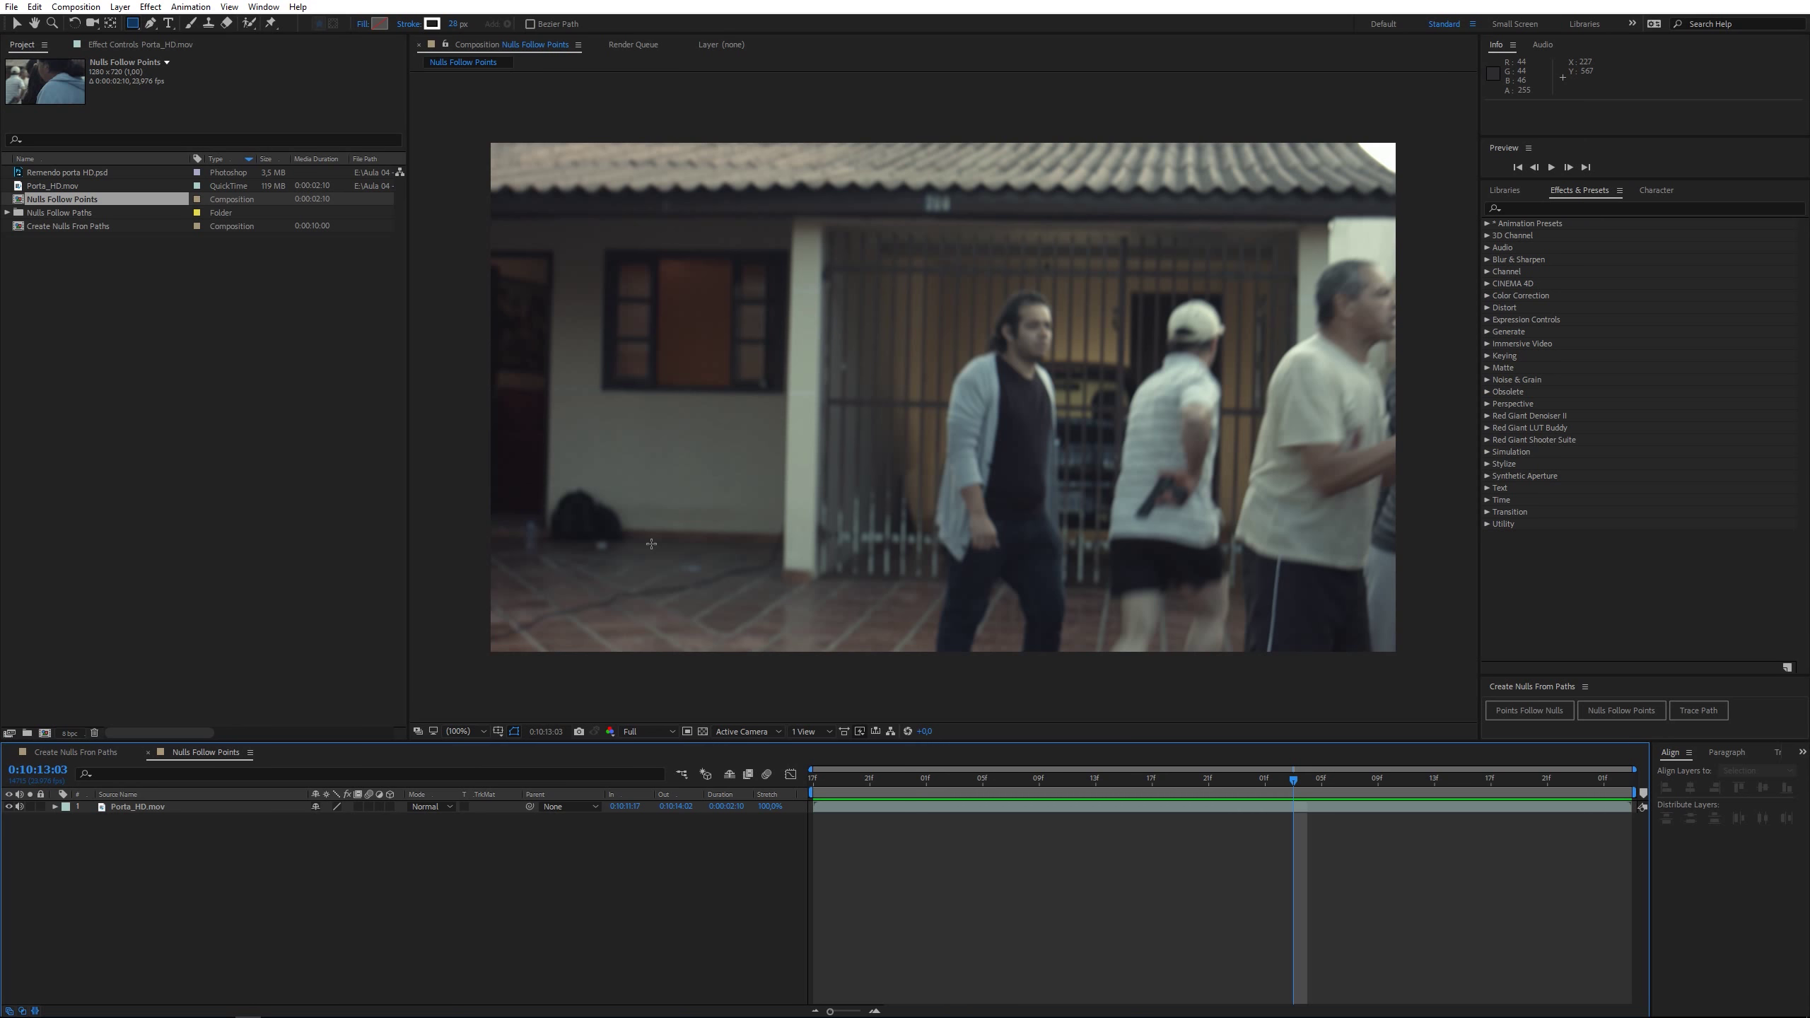
{"action": "left_click_drag", "start_coordinate": [16, 172], "coordinate": [235, 806]}
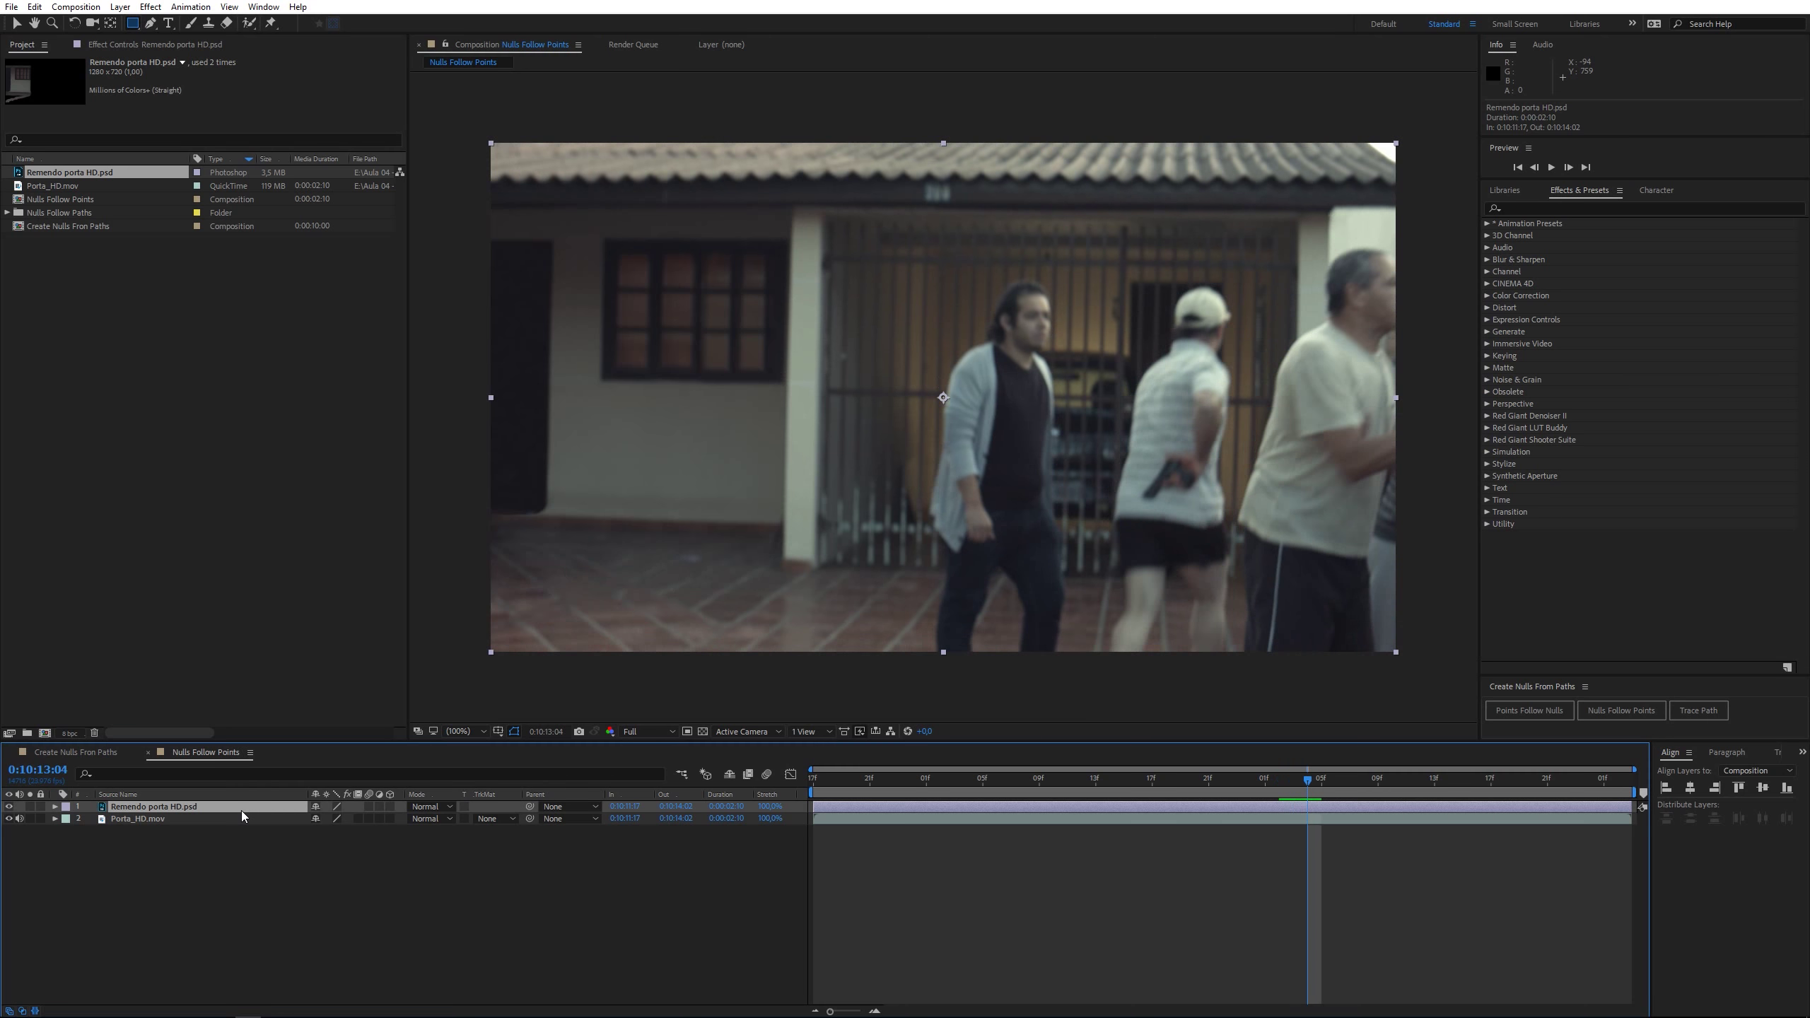
Step: Compare the footage with the patch on and off, and mark the patched frame
{"action": "left_click", "coordinate": [9, 807]}
{"action": "left_click", "coordinate": [8, 806]}
{"action": "left_click", "coordinate": [213, 828]}
{"action": "left_click", "coordinate": [214, 808]}
{"action": "left_click", "coordinate": [606, 888]}
{"action": "left_click_drag", "start_coordinate": [1643, 792], "coordinate": [1311, 799]}
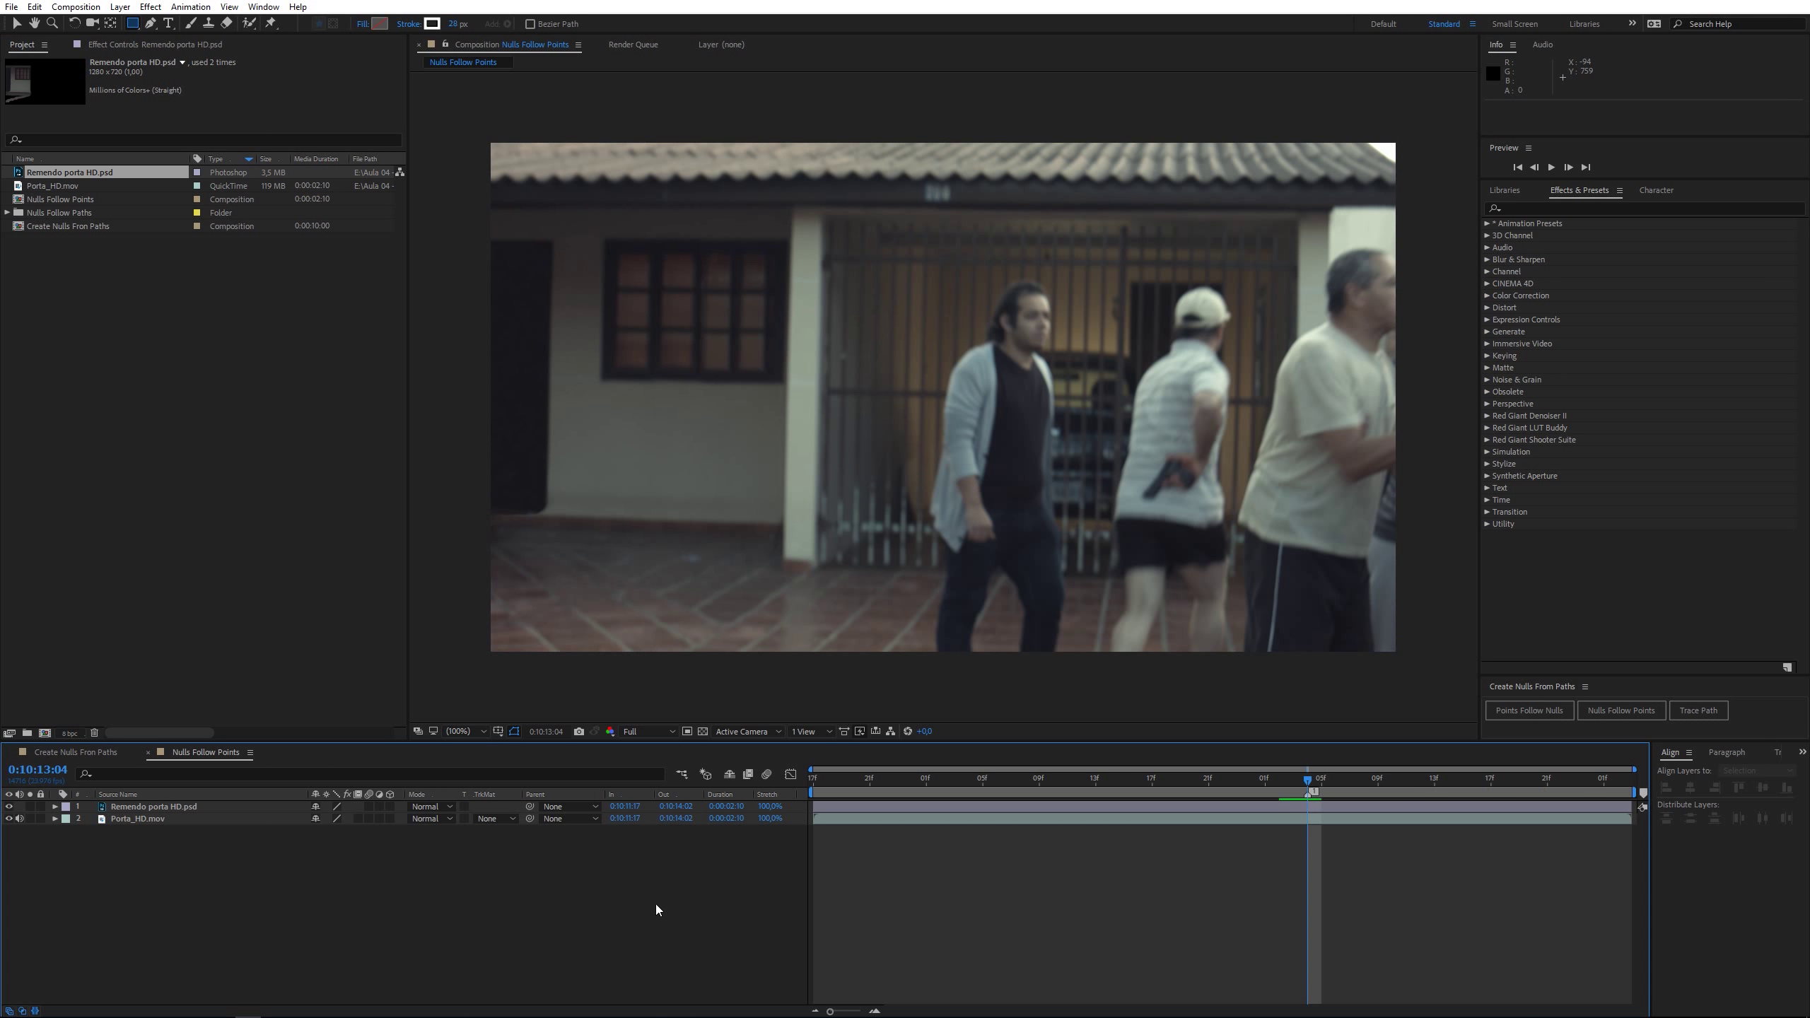
Step: Hide Remendo porta HD.psd and preview the original footage from 0:10:12:00 to 0:10:13:22
{"action": "left_click", "coordinate": [173, 807]}
{"action": "left_click", "coordinate": [9, 807]}
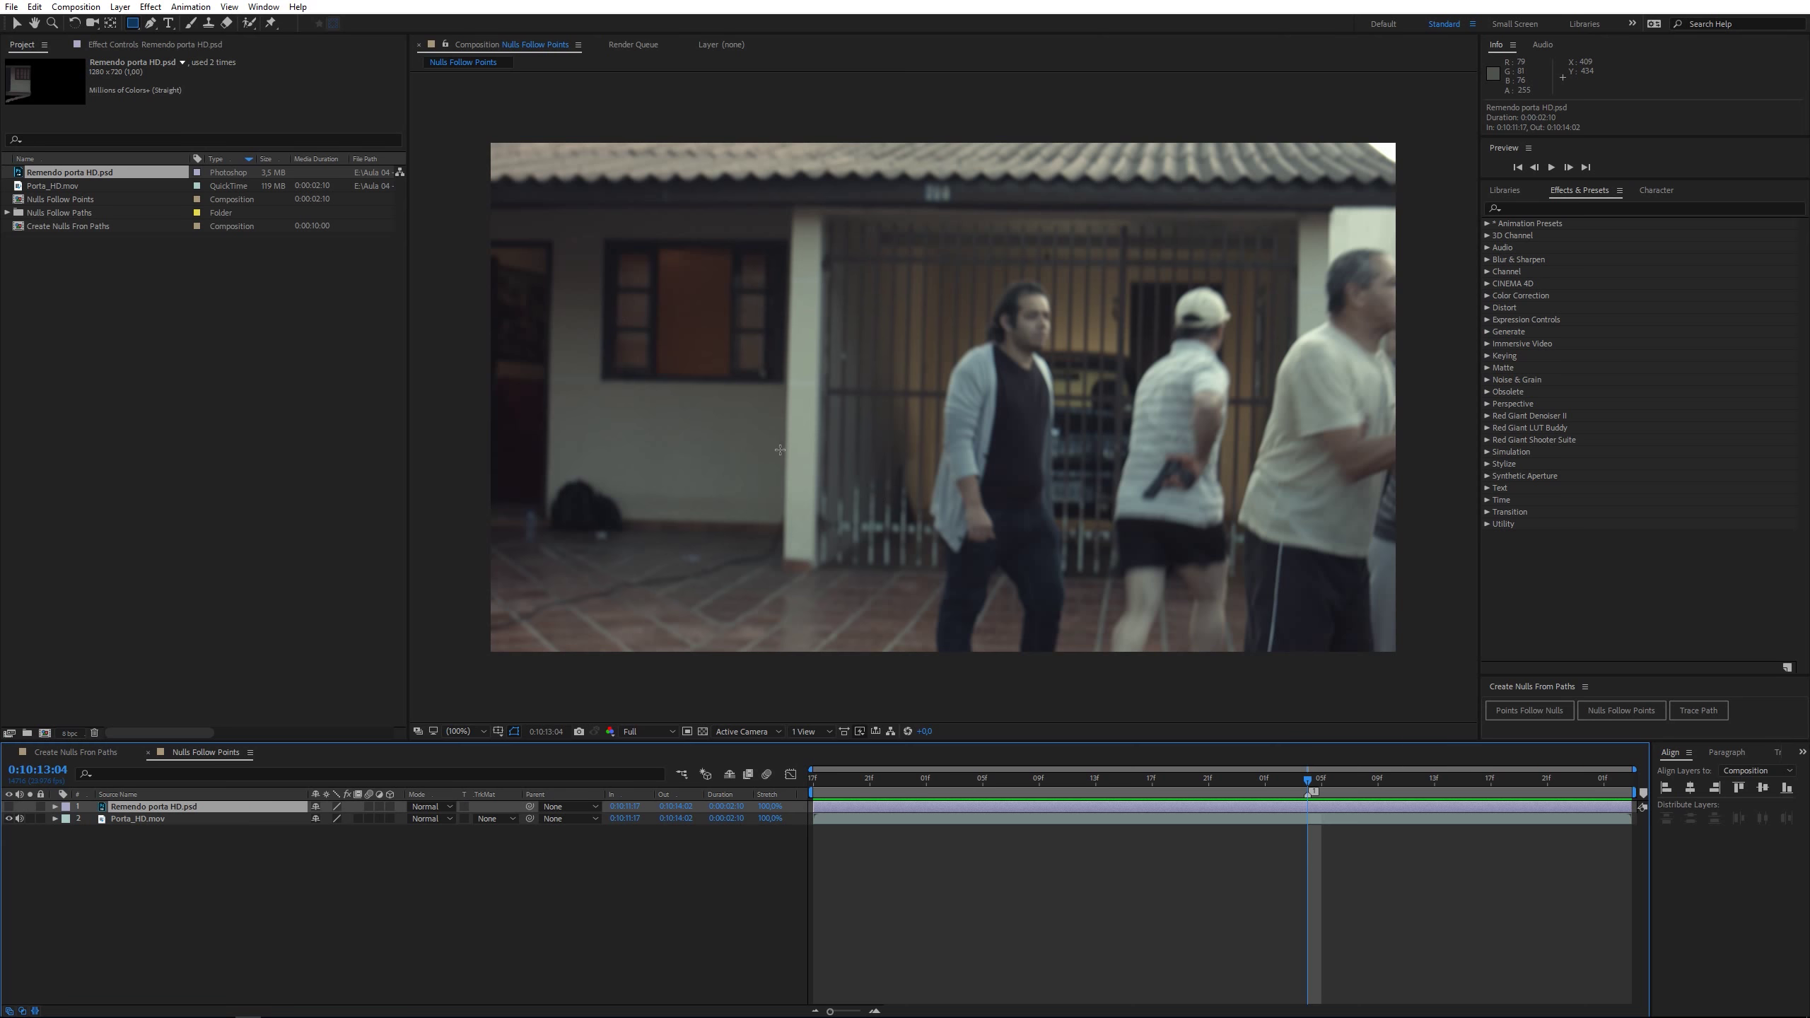
{"action": "key", "text": "space"}
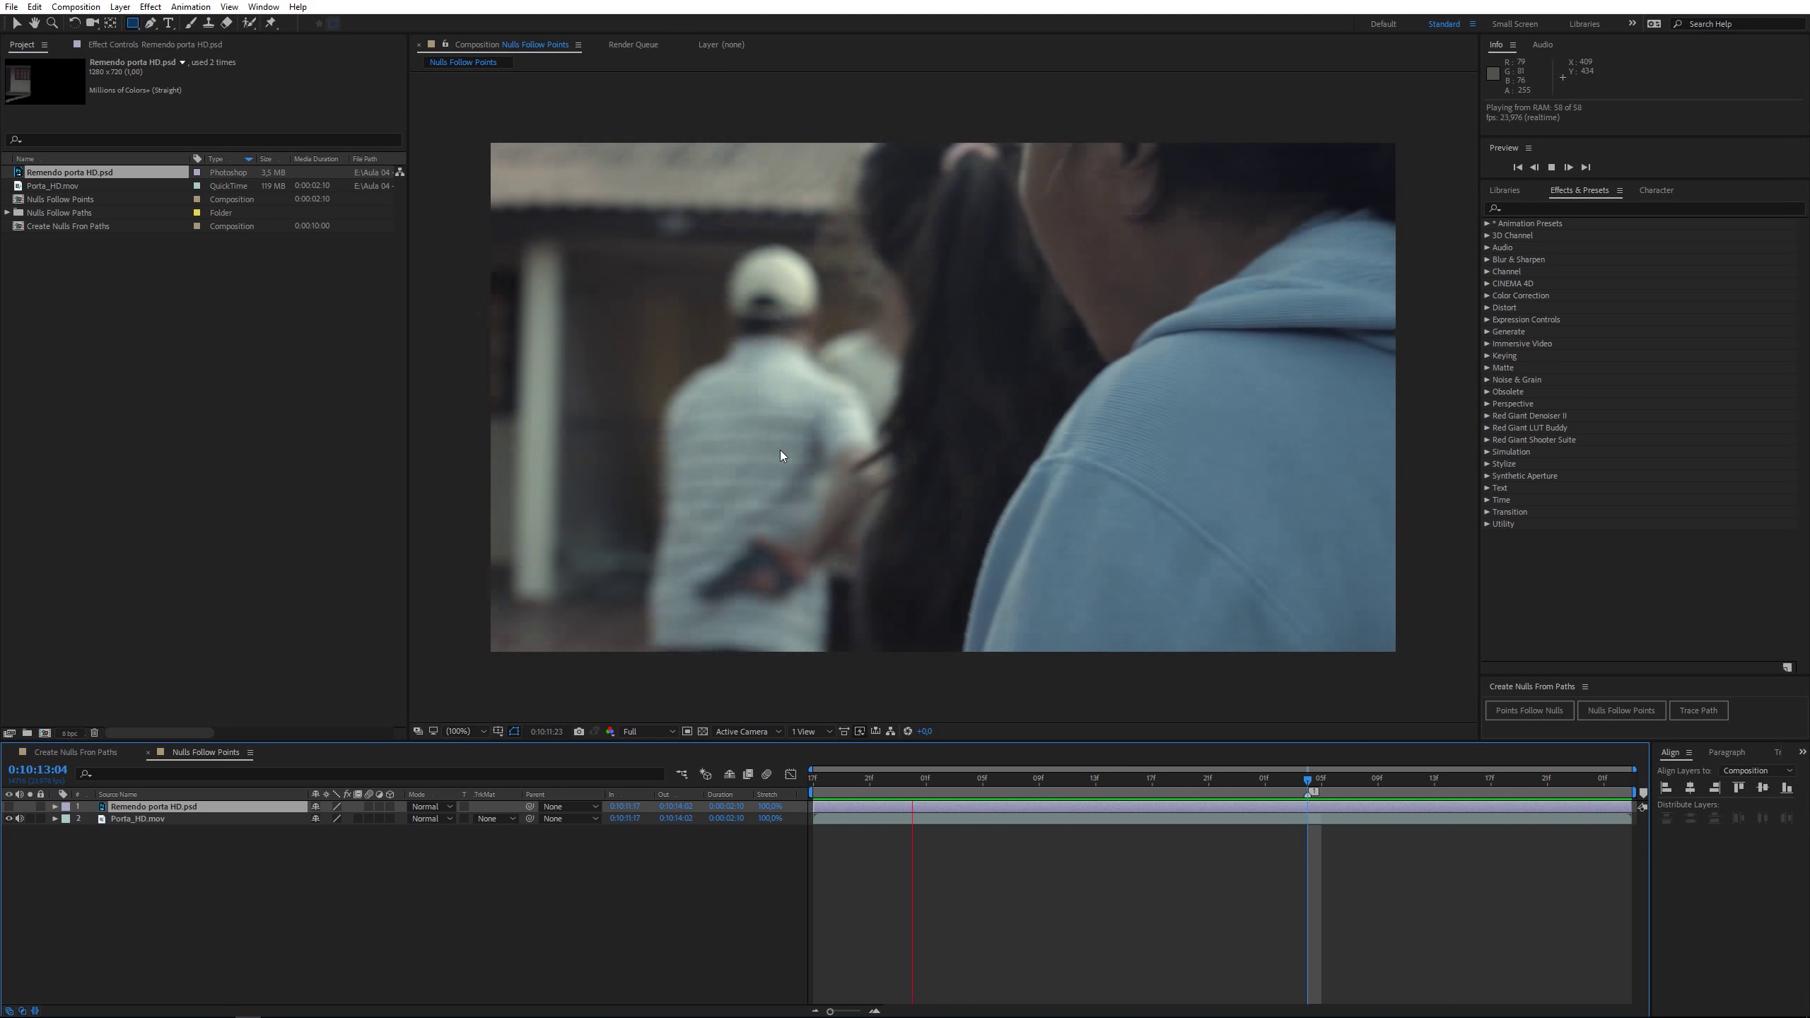
{"action": "key", "text": "space"}
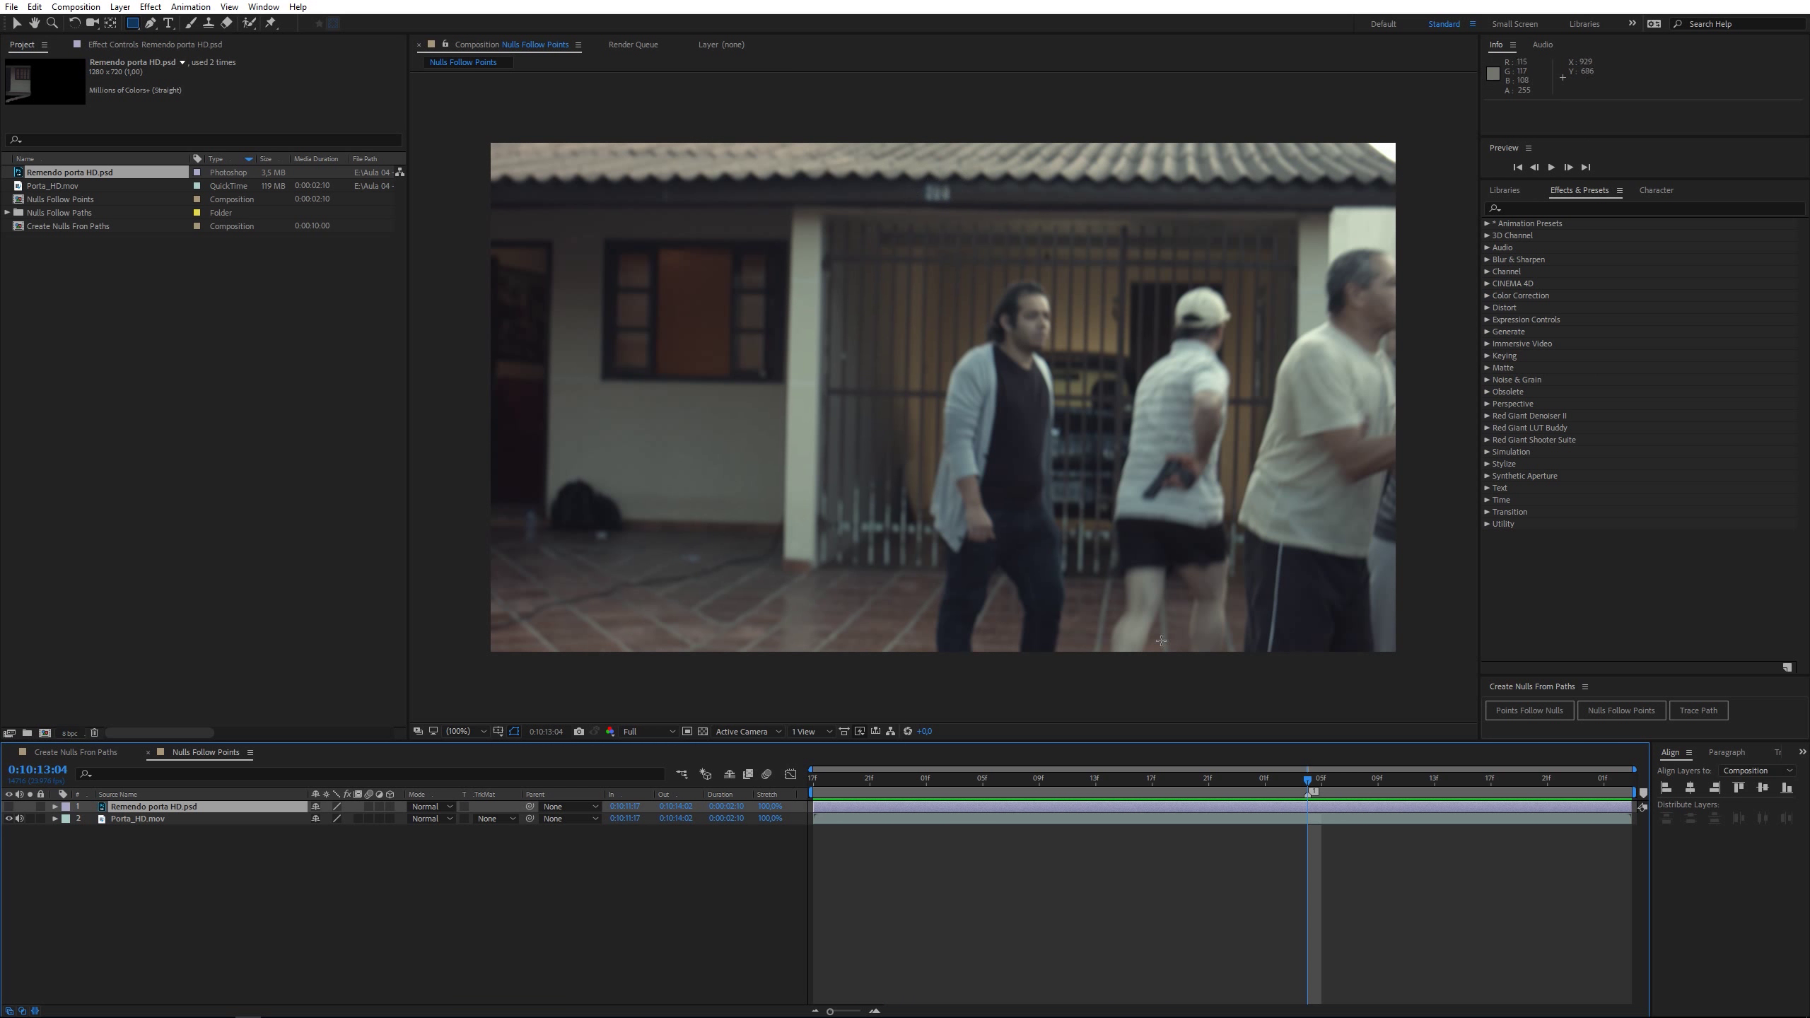
{"action": "left_click_drag", "start_coordinate": [1298, 784], "coordinate": [922, 769]}
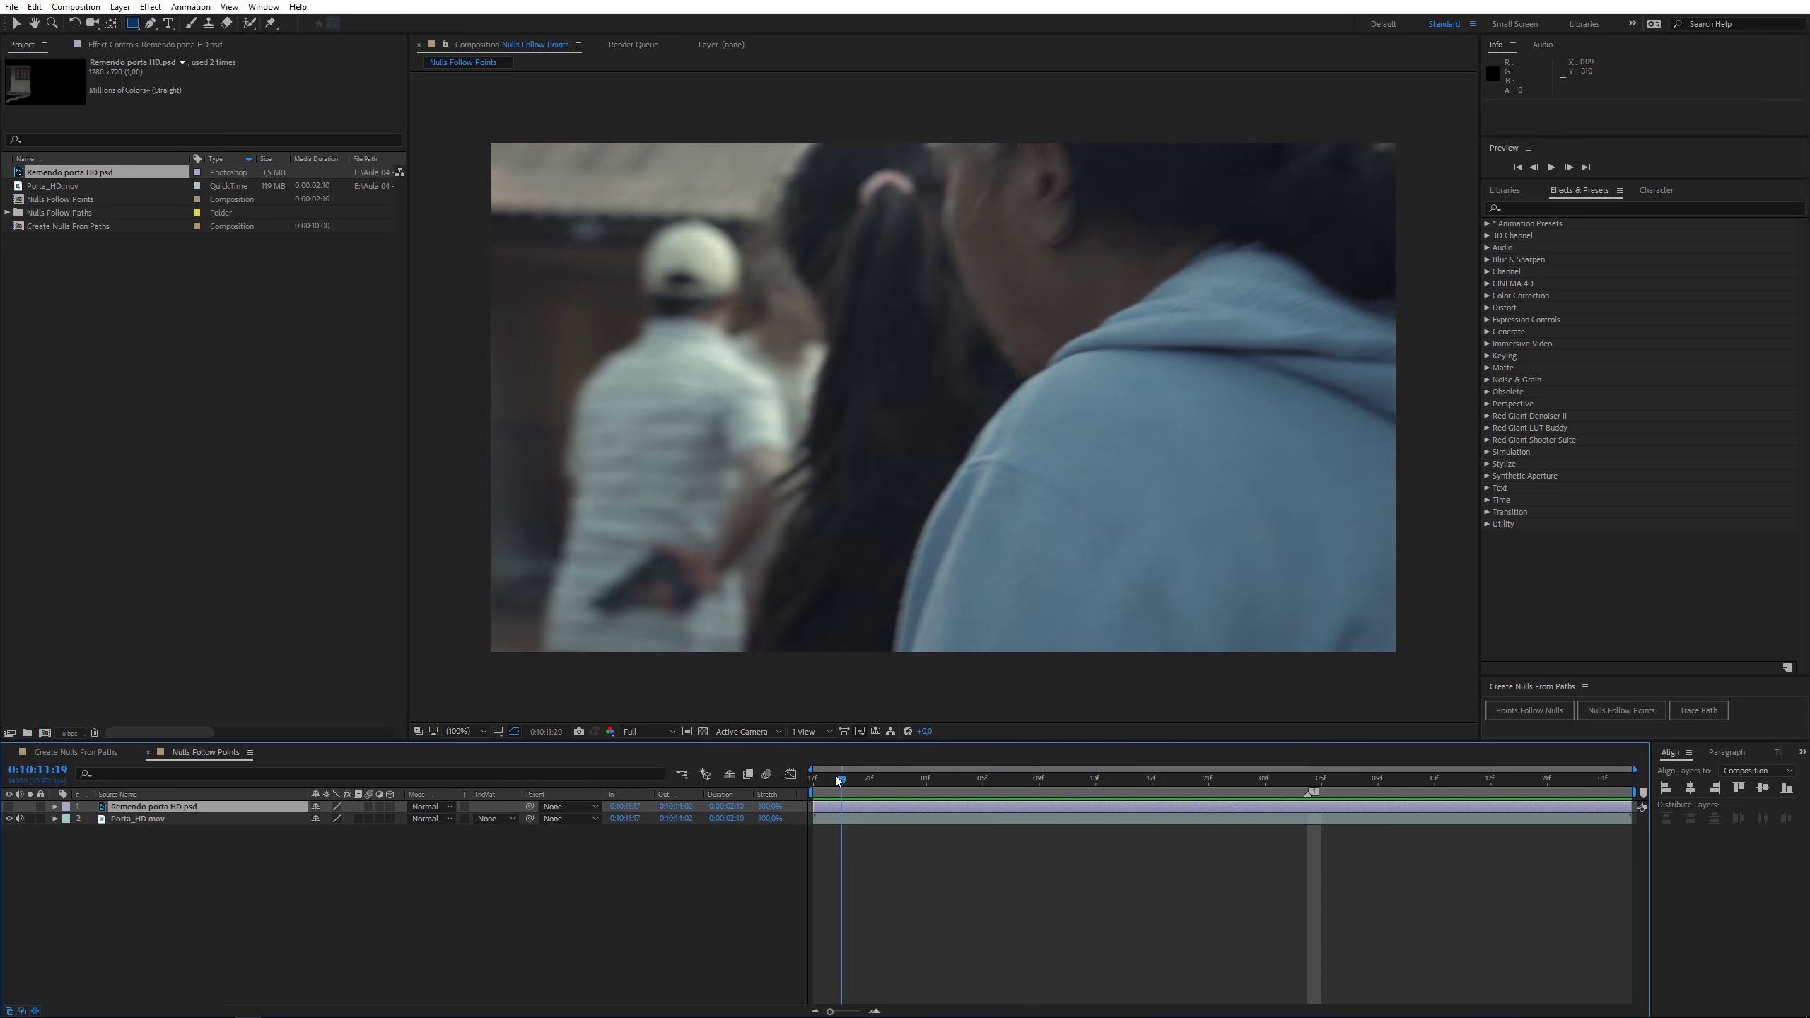
{"action": "left_click_drag", "start_coordinate": [922, 769], "coordinate": [1363, 774]}
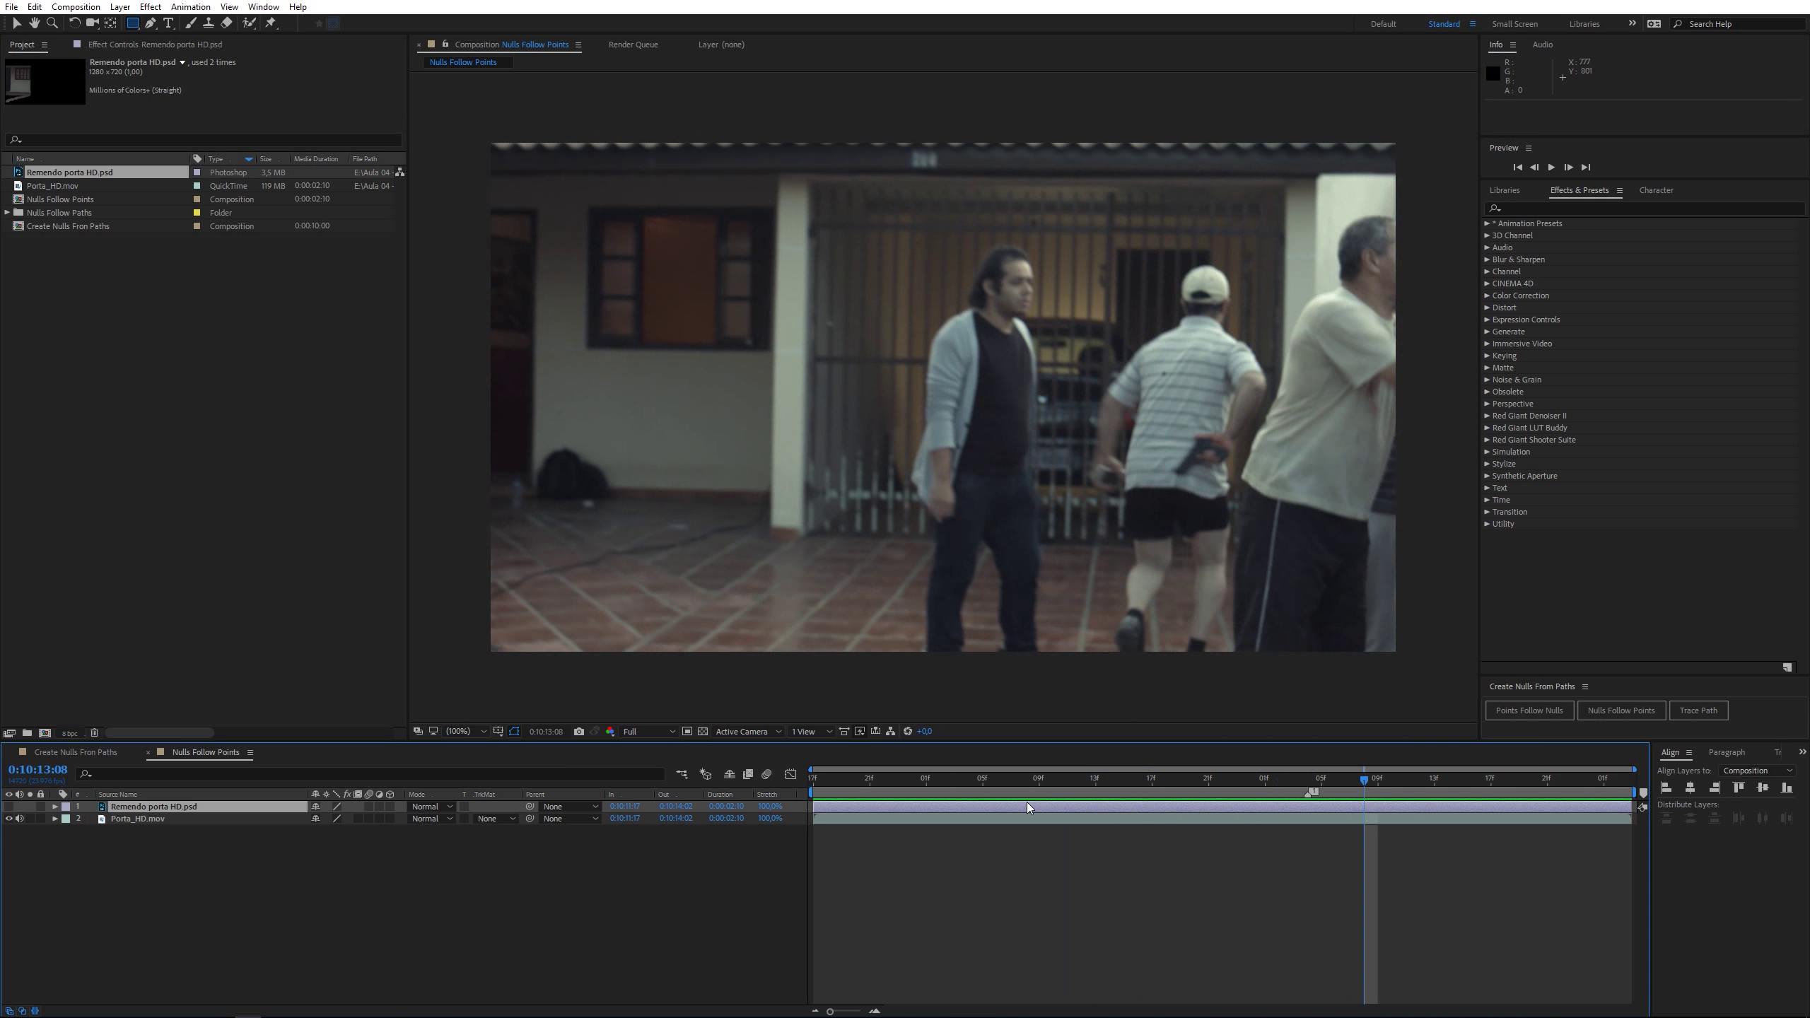
{"action": "key", "text": "space"}
{"action": "mouse_move", "coordinate": [814, 777]}
{"action": "left_mouse_down"}
{"action": "mouse_move", "coordinate": [1568, 800]}
{"action": "mouse_move", "coordinate": [1308, 784]}
{"action": "left_mouse_up"}
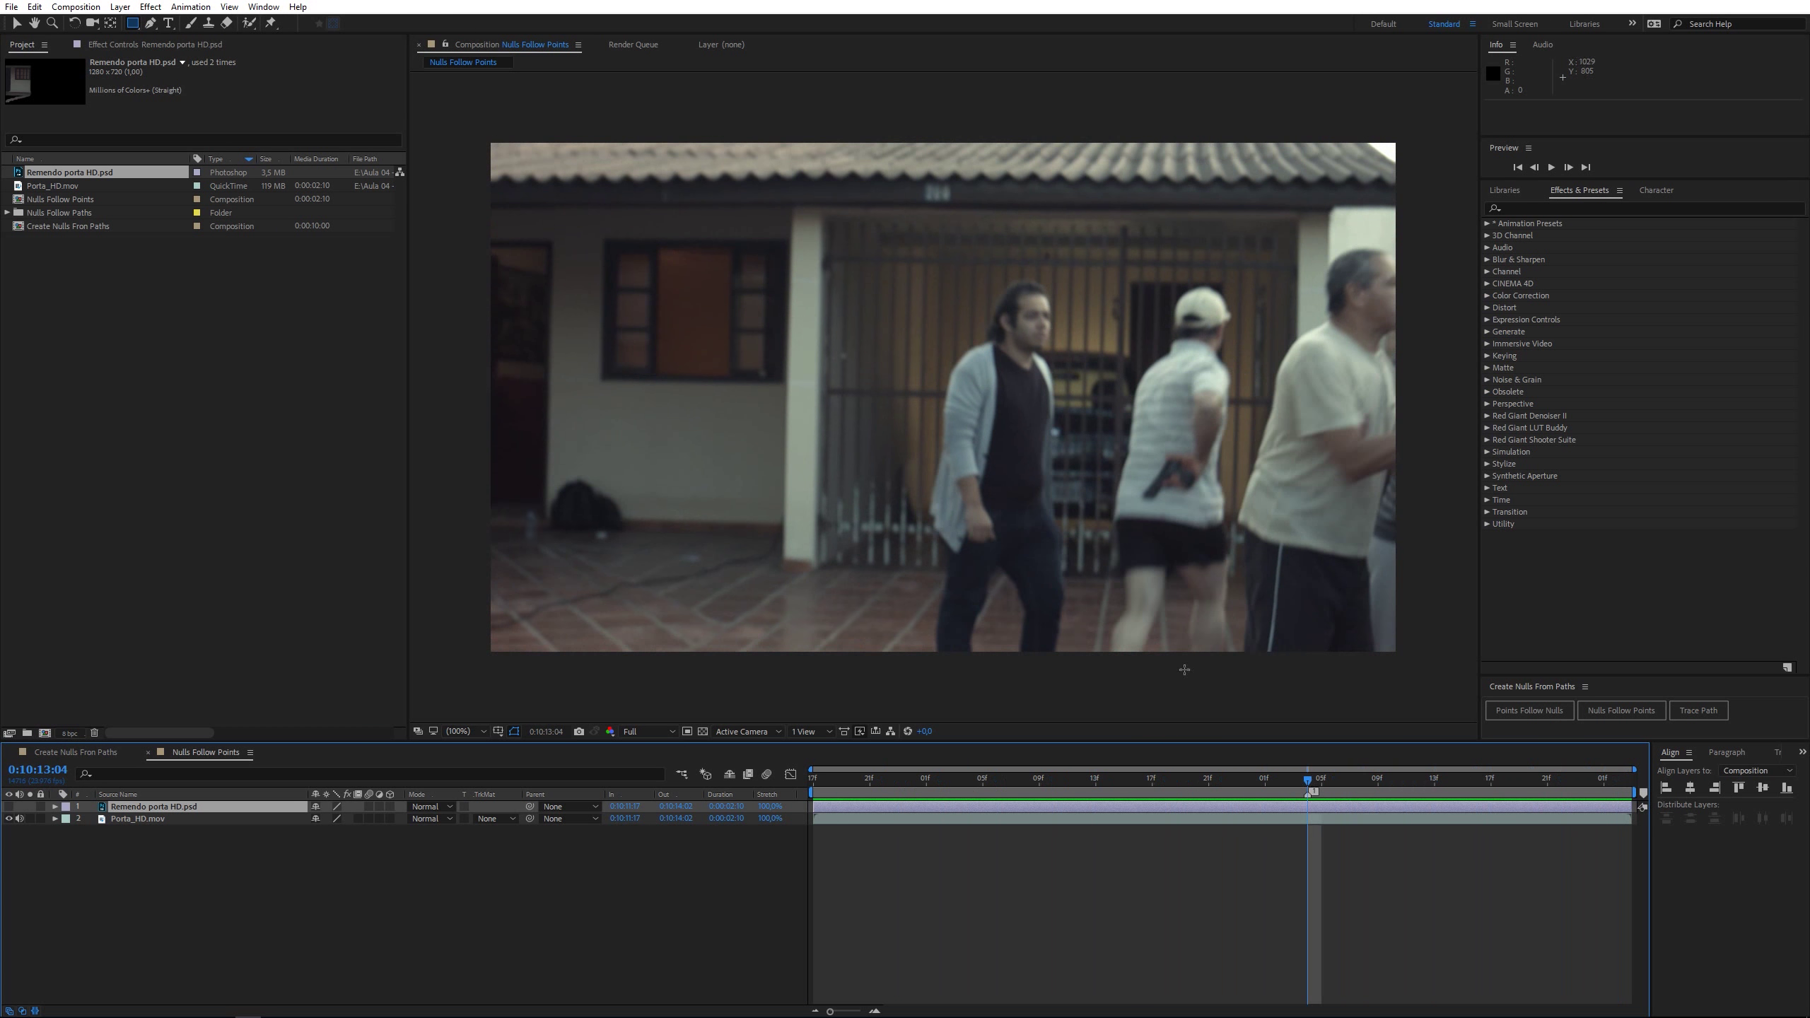
{"action": "left_click", "coordinate": [135, 819]}
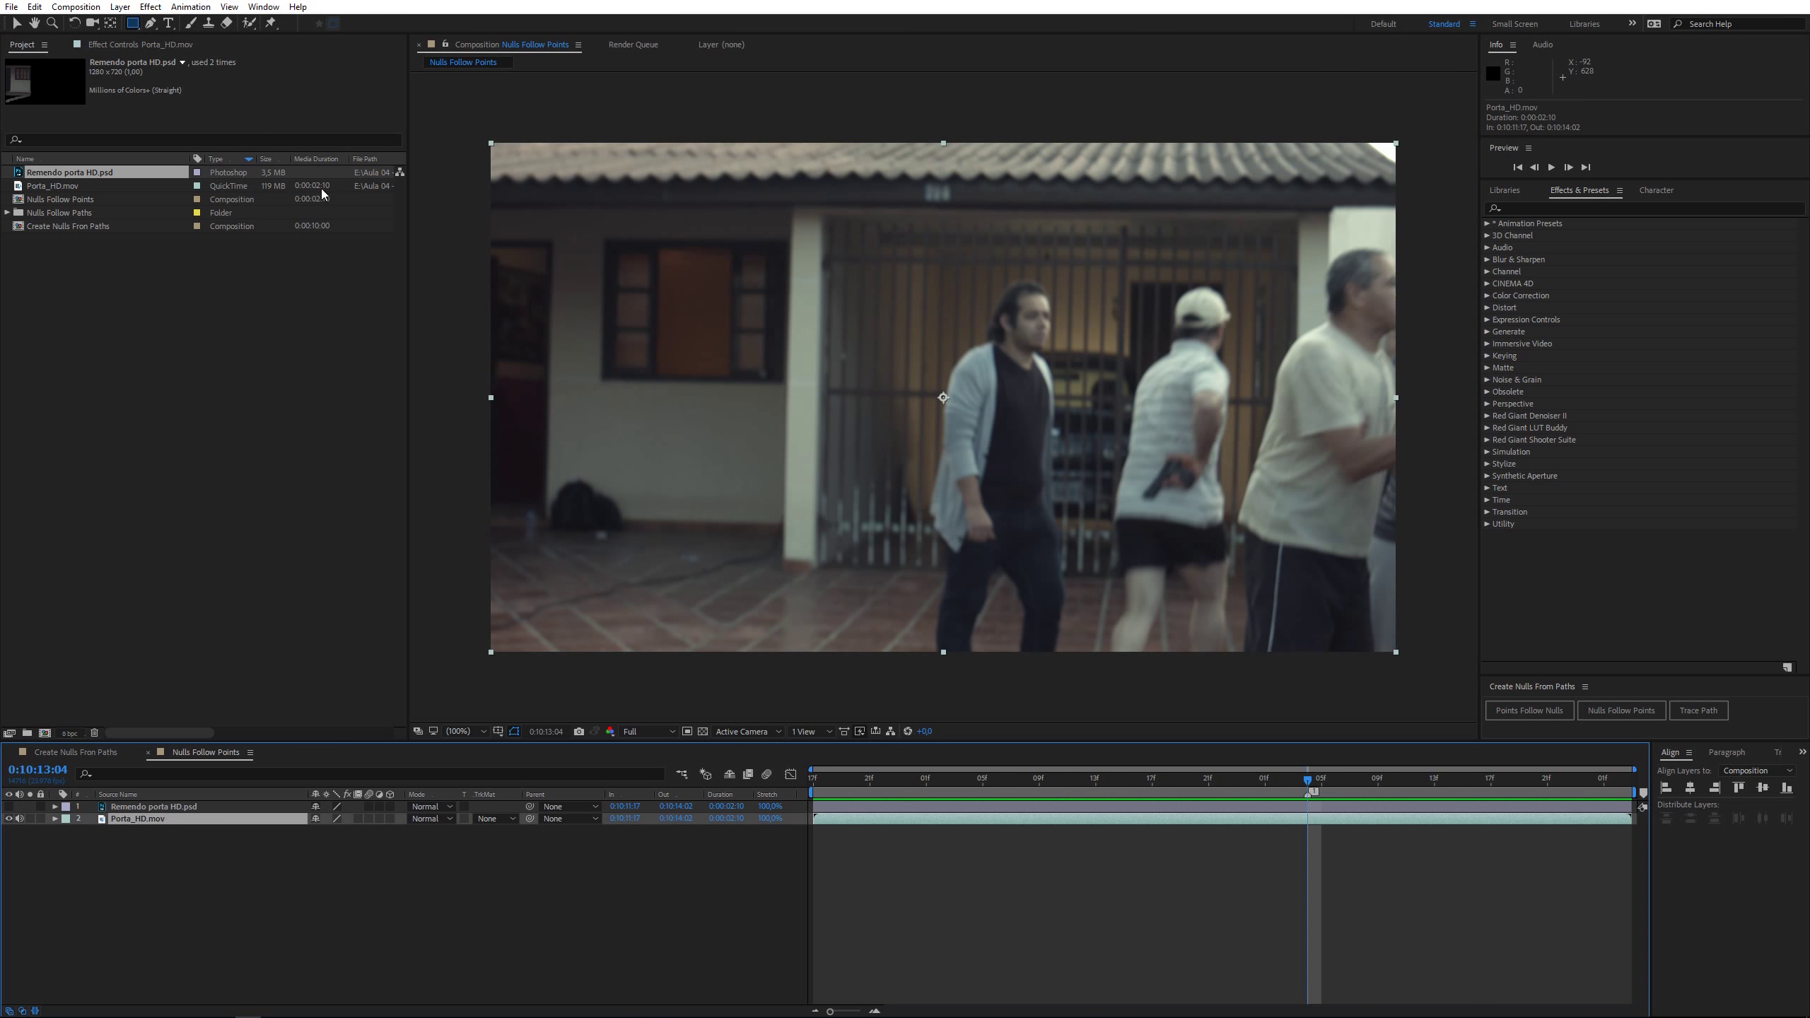
Step: Draw a closed Pen mask on Porta_HD.mov outlining the window and adjacent roof edge
{"action": "left_click", "coordinate": [151, 22]}
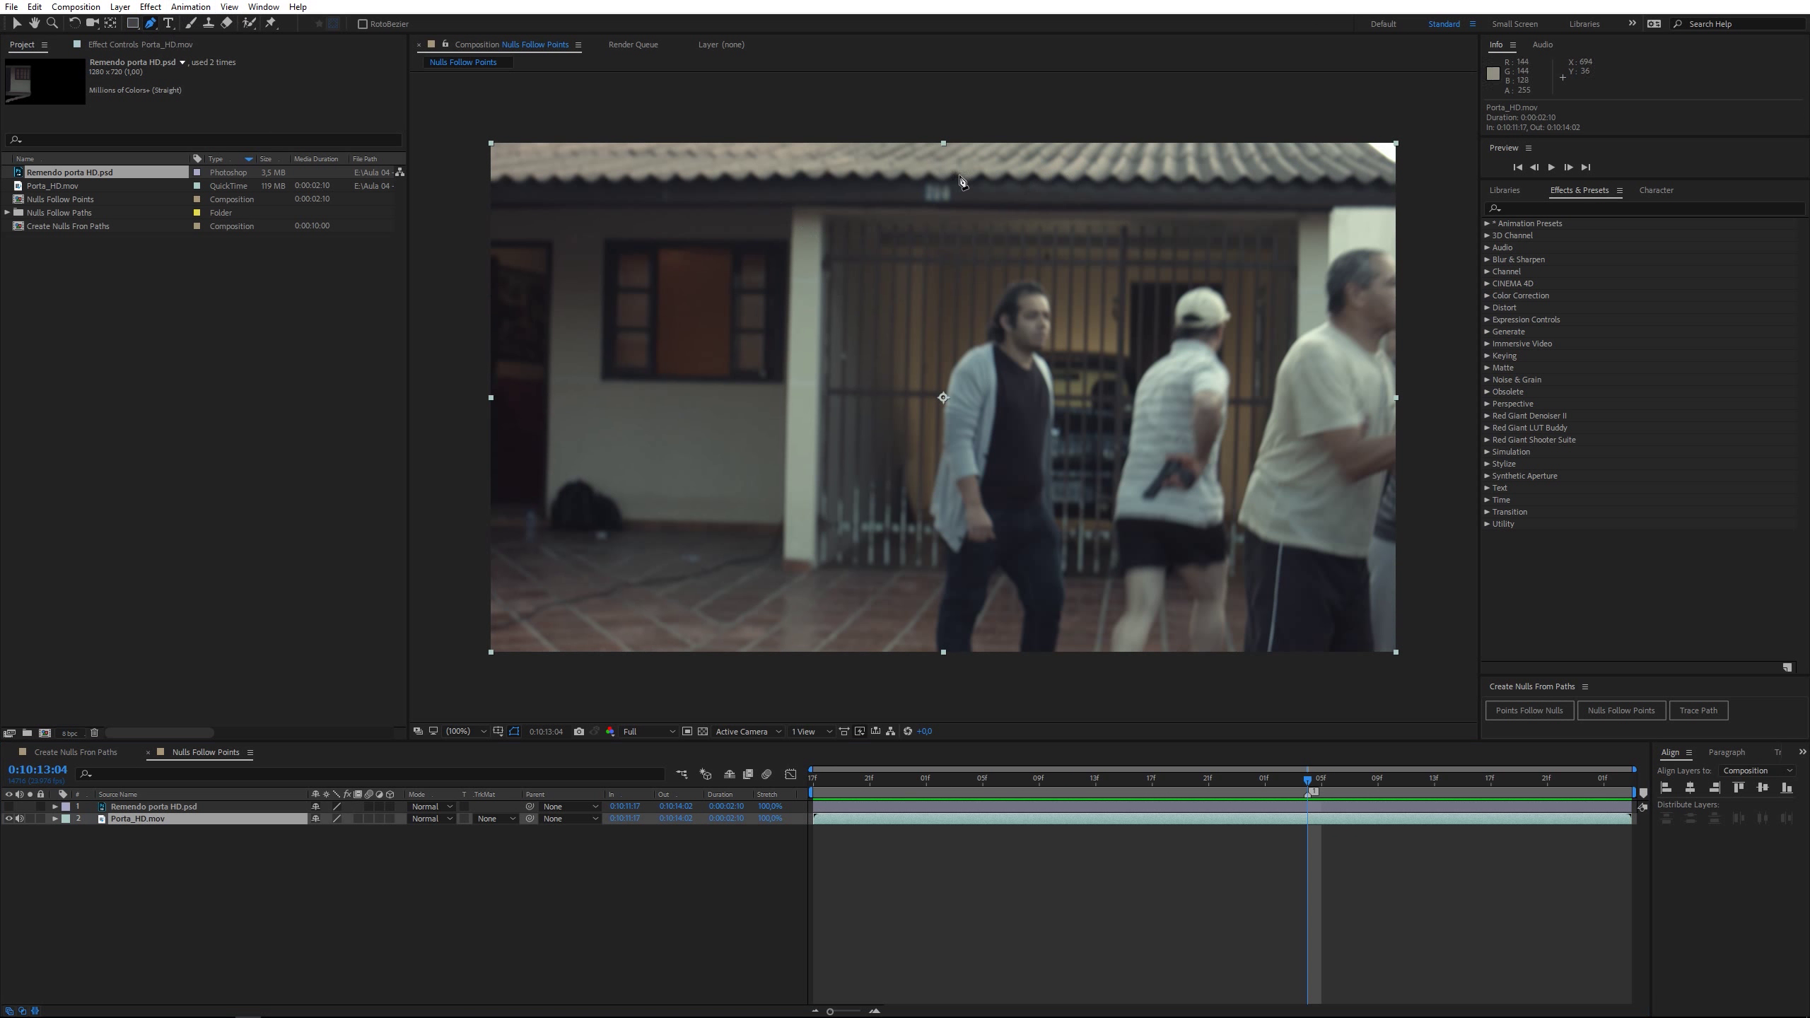
{"action": "mouse_move", "coordinate": [961, 164]}
{"action": "left_mouse_down"}
{"action": "mouse_move", "coordinate": [960, 223]}
{"action": "mouse_move", "coordinate": [843, 236]}
{"action": "left_mouse_up"}
{"action": "left_click", "coordinate": [804, 239]}
{"action": "left_click", "coordinate": [794, 386]}
{"action": "left_click", "coordinate": [601, 386]}
{"action": "left_click", "coordinate": [596, 233]}
{"action": "left_click", "coordinate": [748, 232]}
{"action": "left_click", "coordinate": [768, 160]}
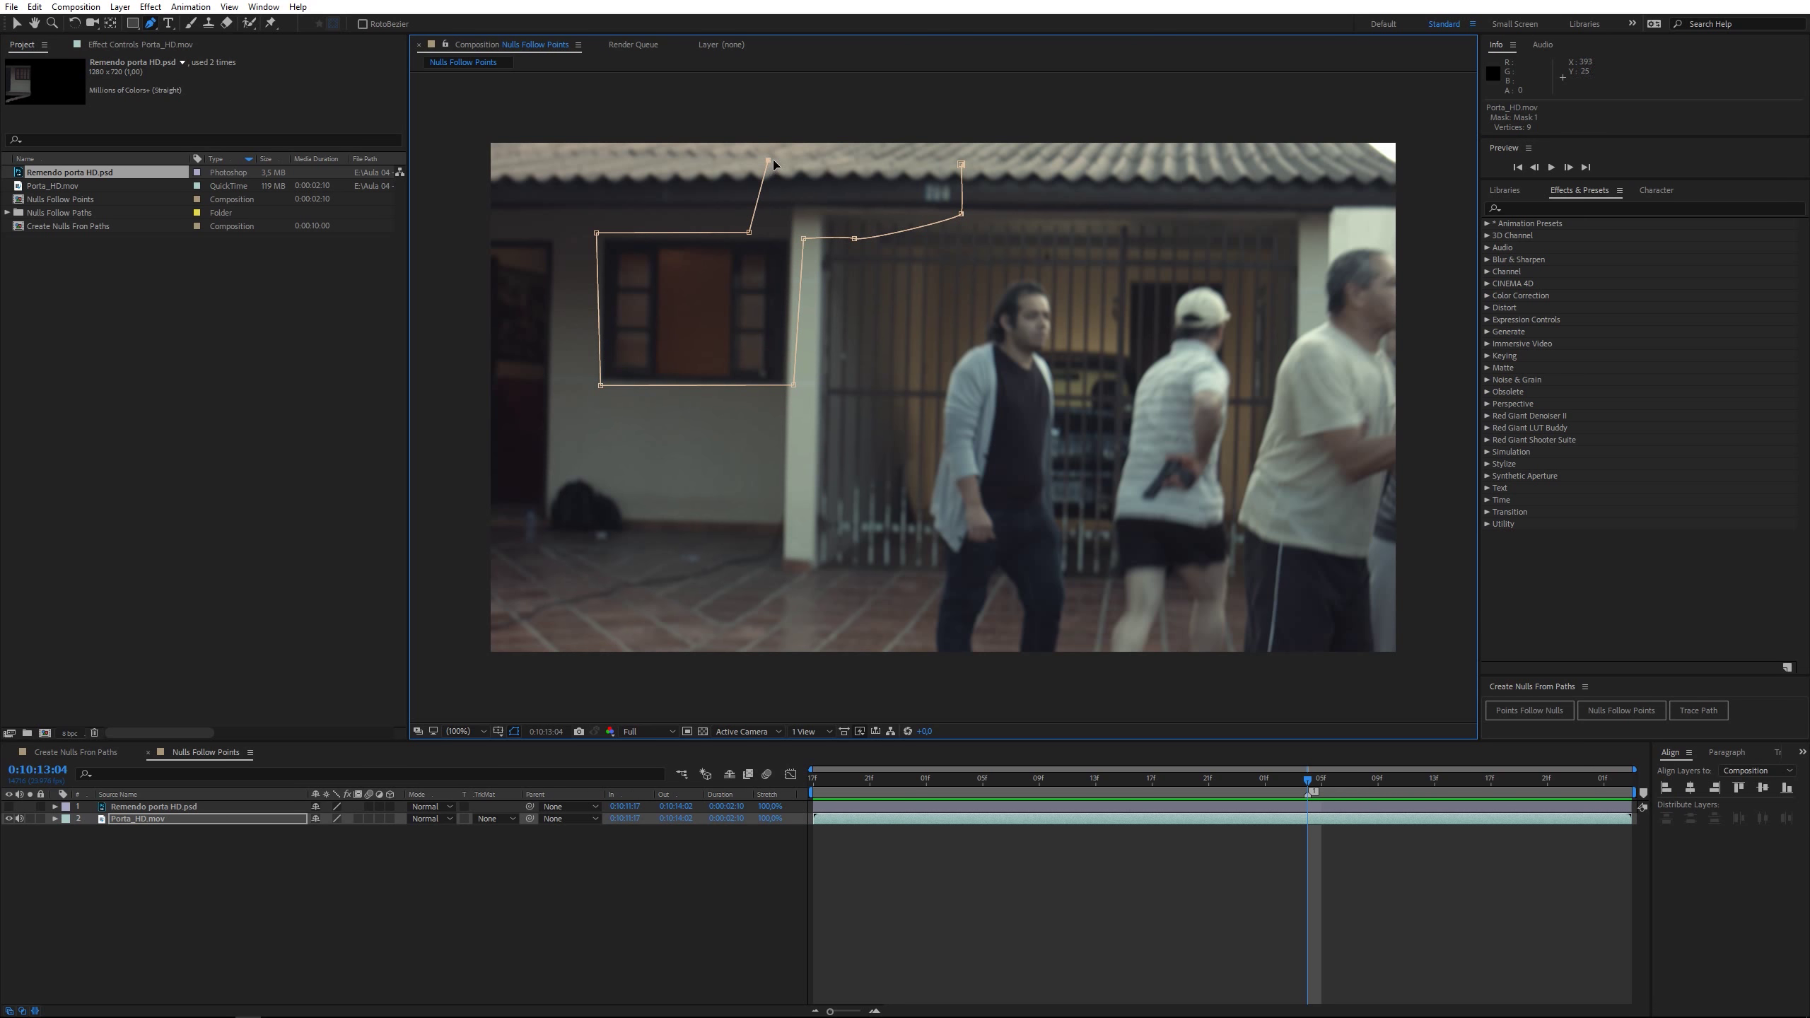
{"action": "left_click", "coordinate": [962, 164]}
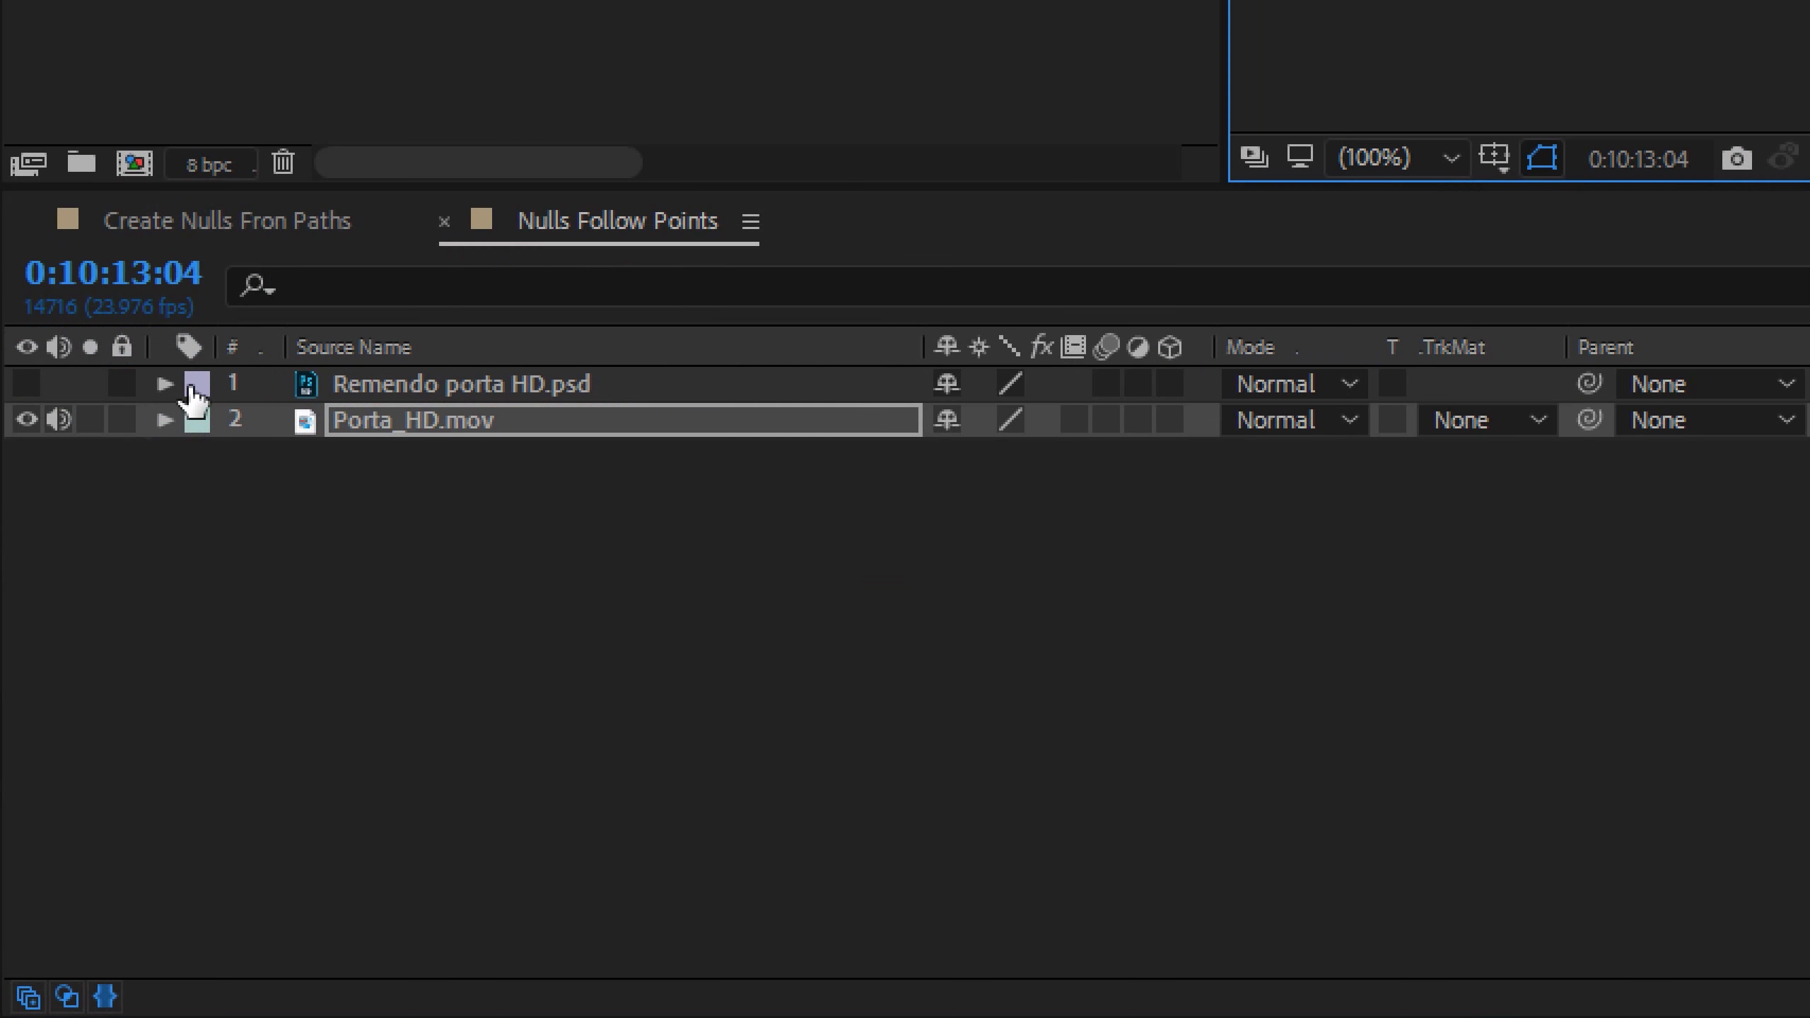
Step: Change Mask 1's mode on Porta_HD.mov from Add to None
{"action": "left_click", "coordinate": [165, 421]}
{"action": "left_click", "coordinate": [202, 457]}
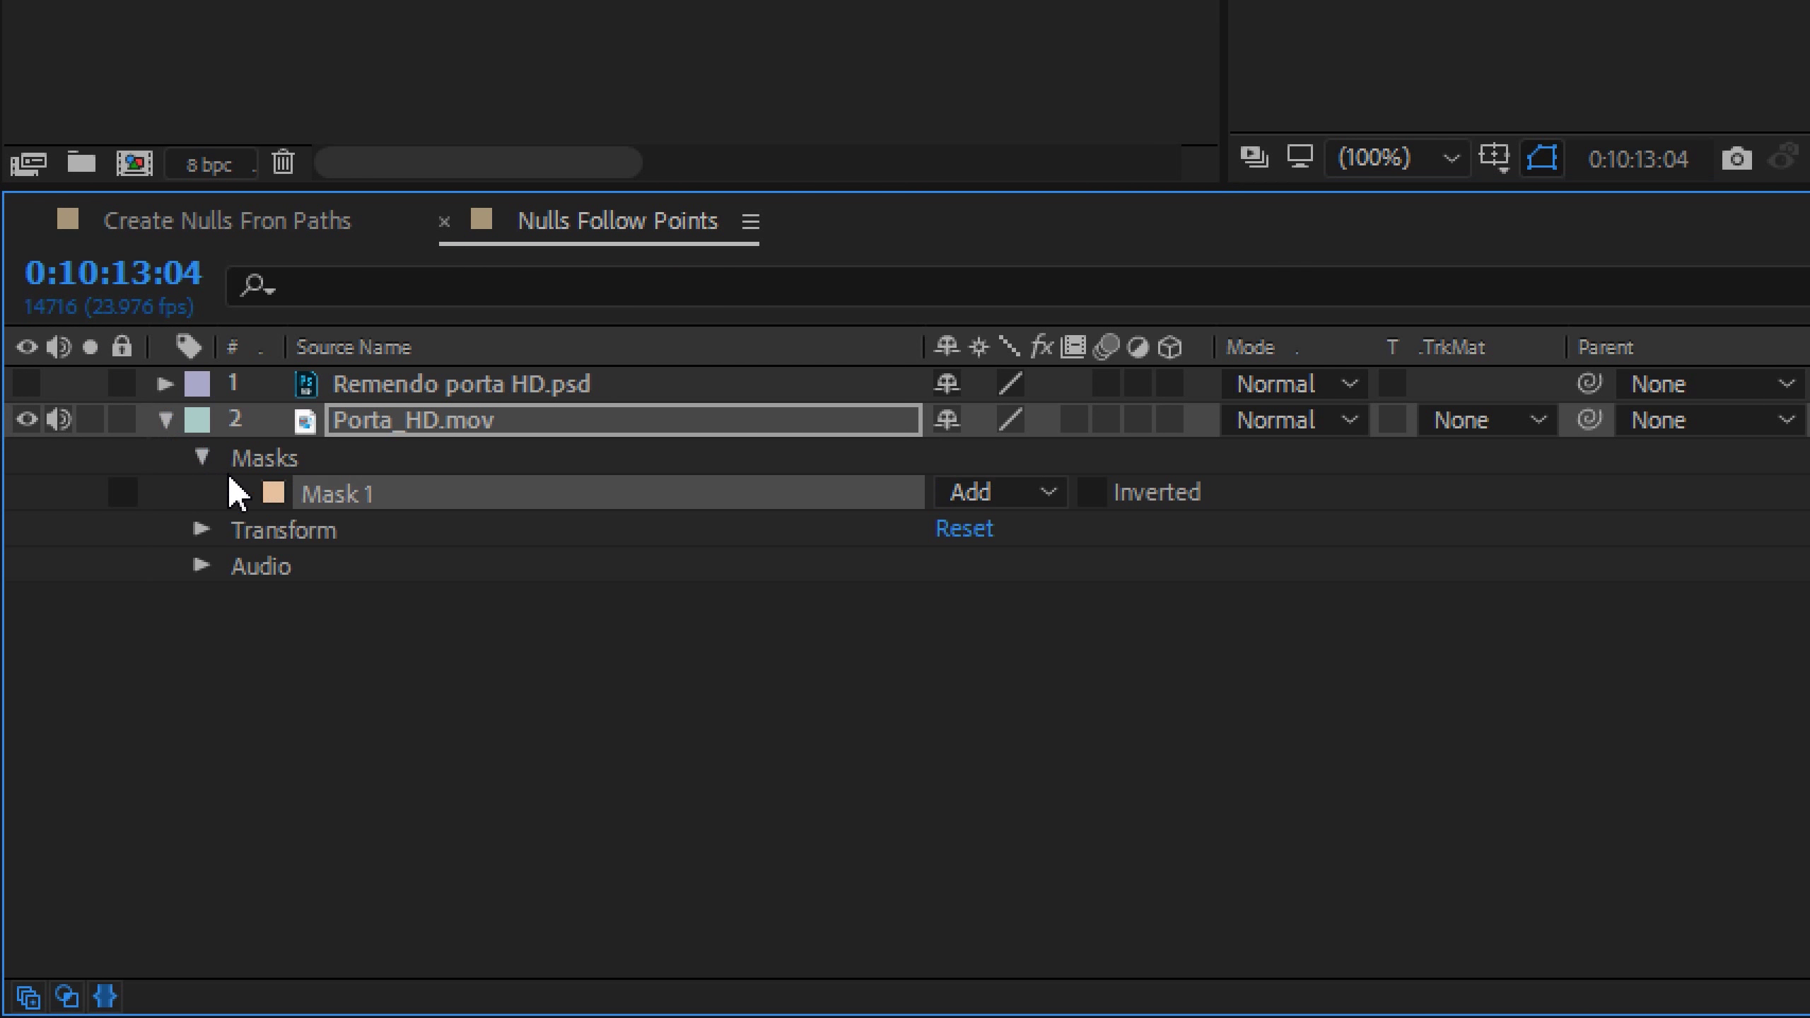
{"action": "left_click", "coordinate": [236, 492]}
{"action": "left_click", "coordinate": [1045, 494]}
{"action": "left_click", "coordinate": [1054, 521]}
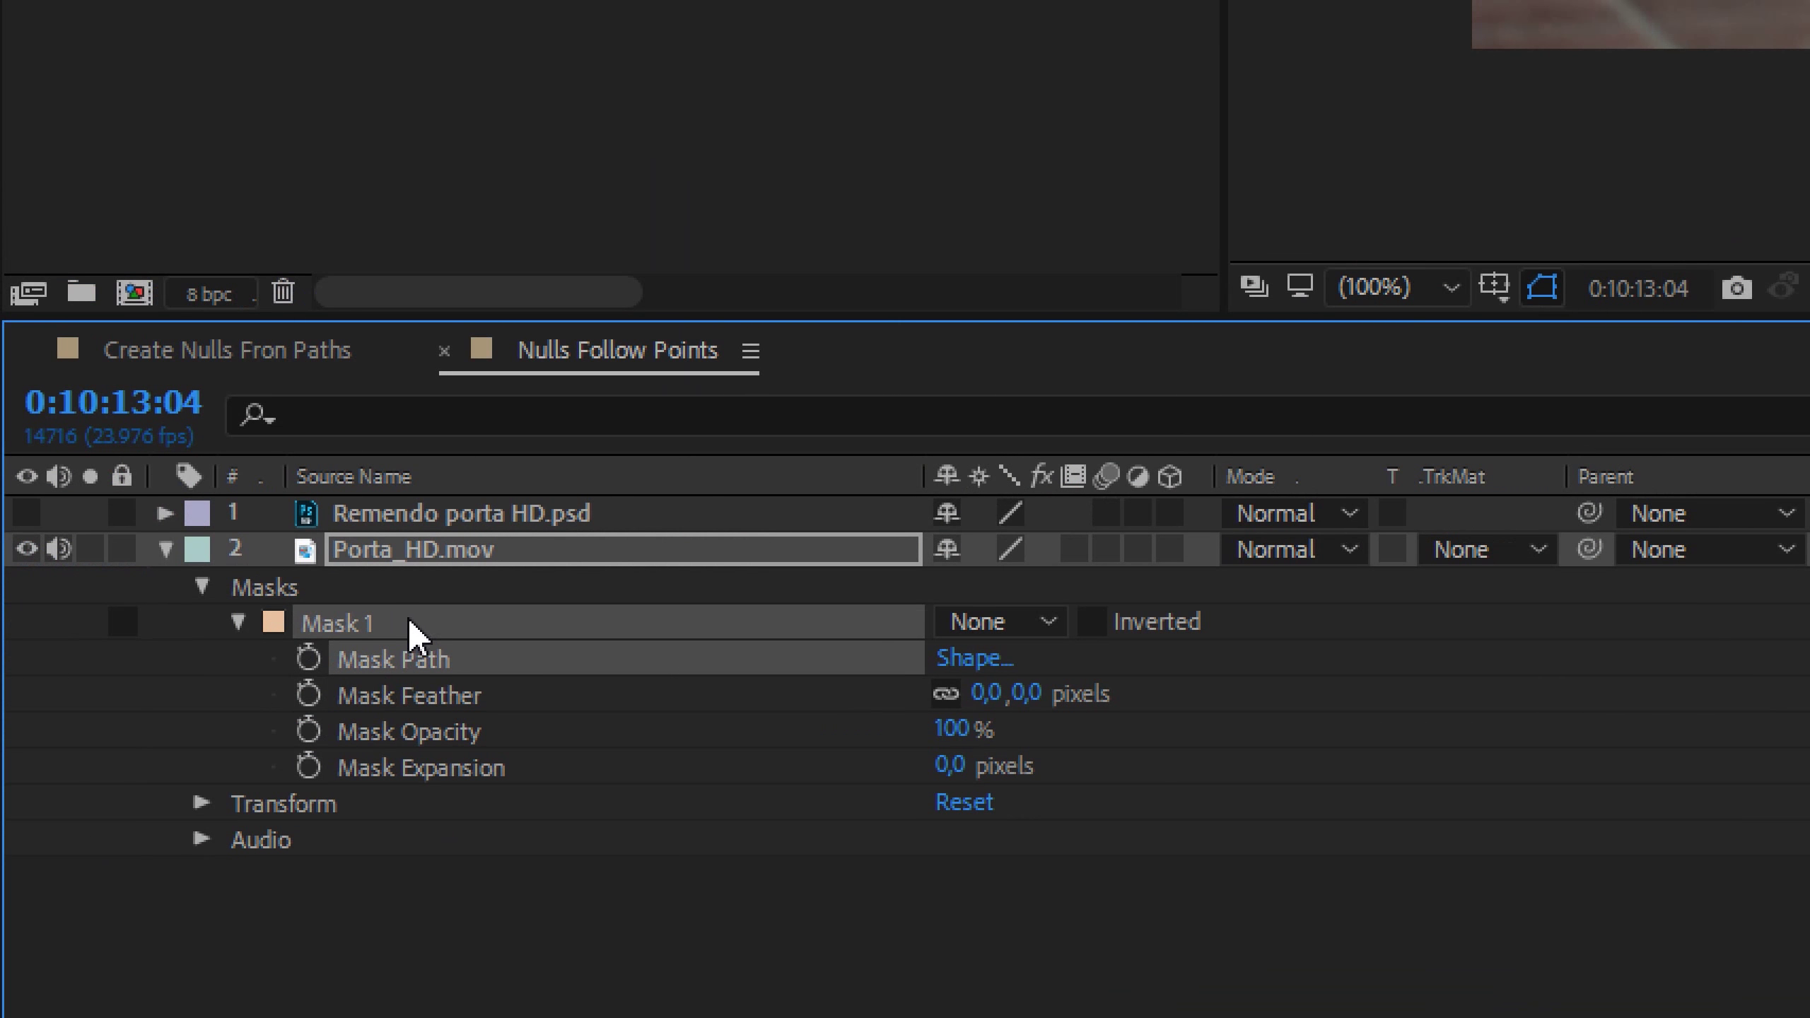
{"action": "right_click", "coordinate": [412, 622]}
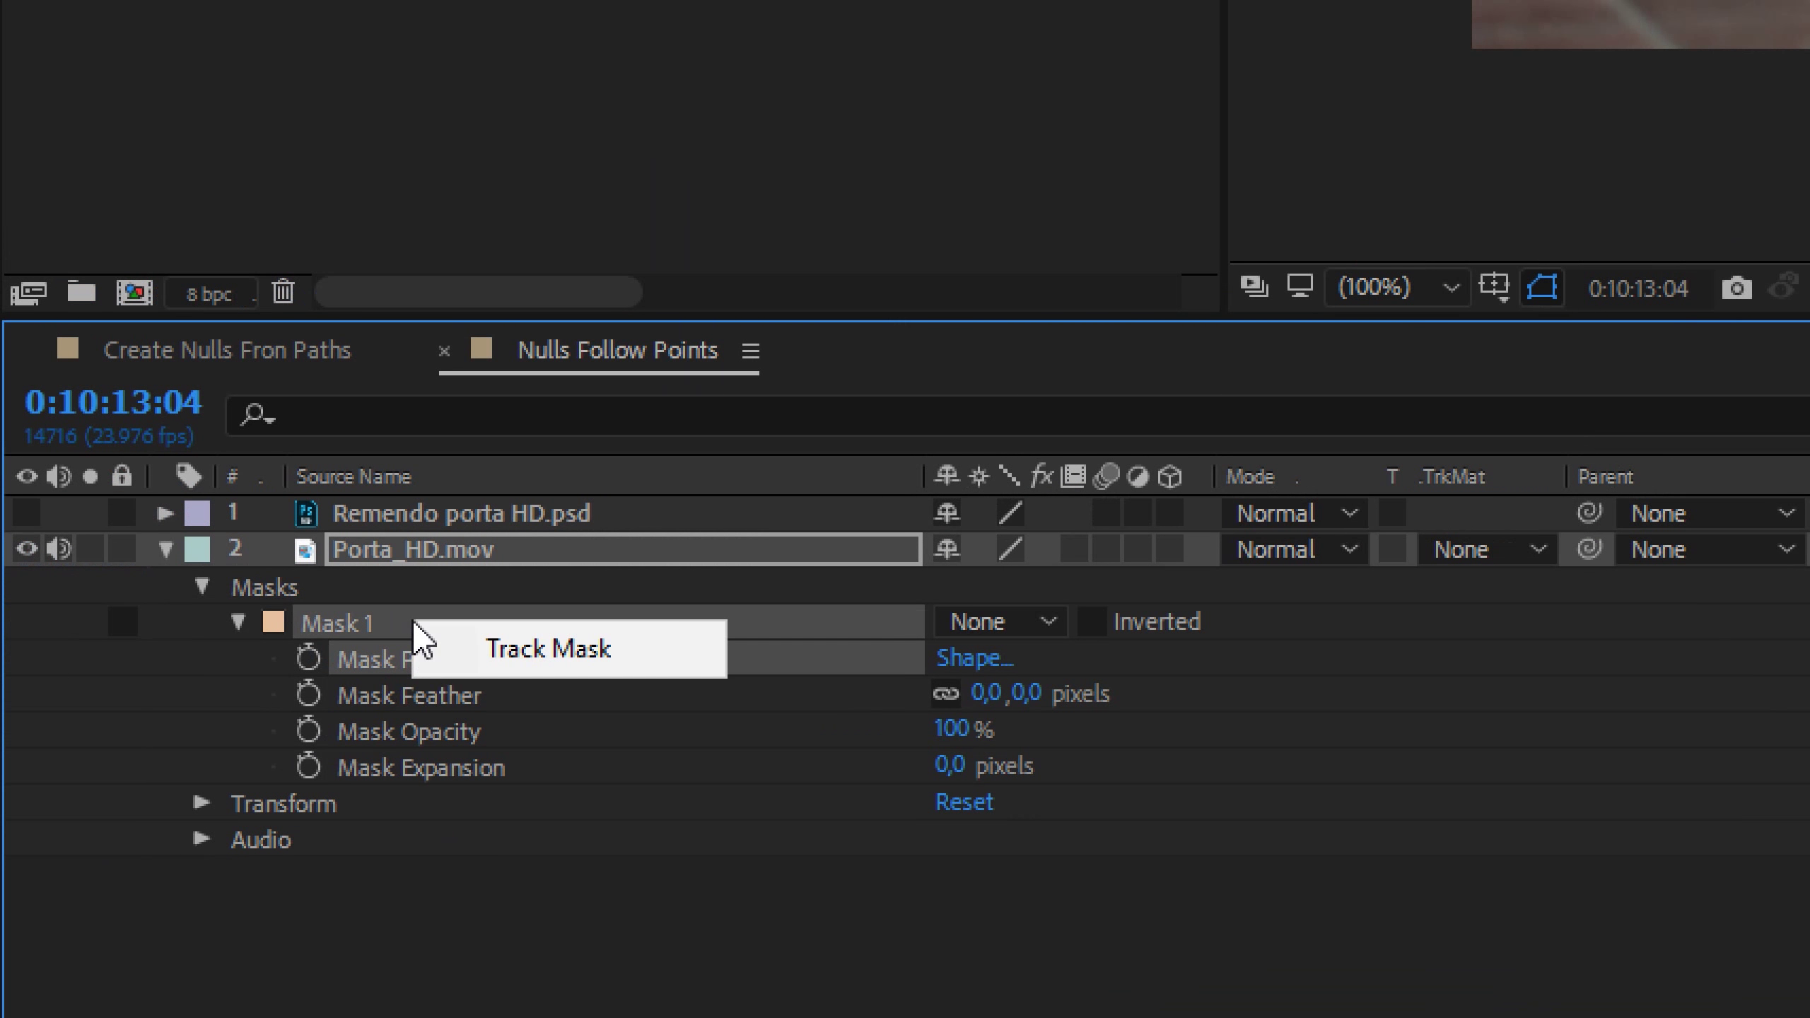
Step: Track Mask 1 with Position, Scale & Rotation, running the tracker forward and backward
{"action": "left_click", "coordinate": [488, 649]}
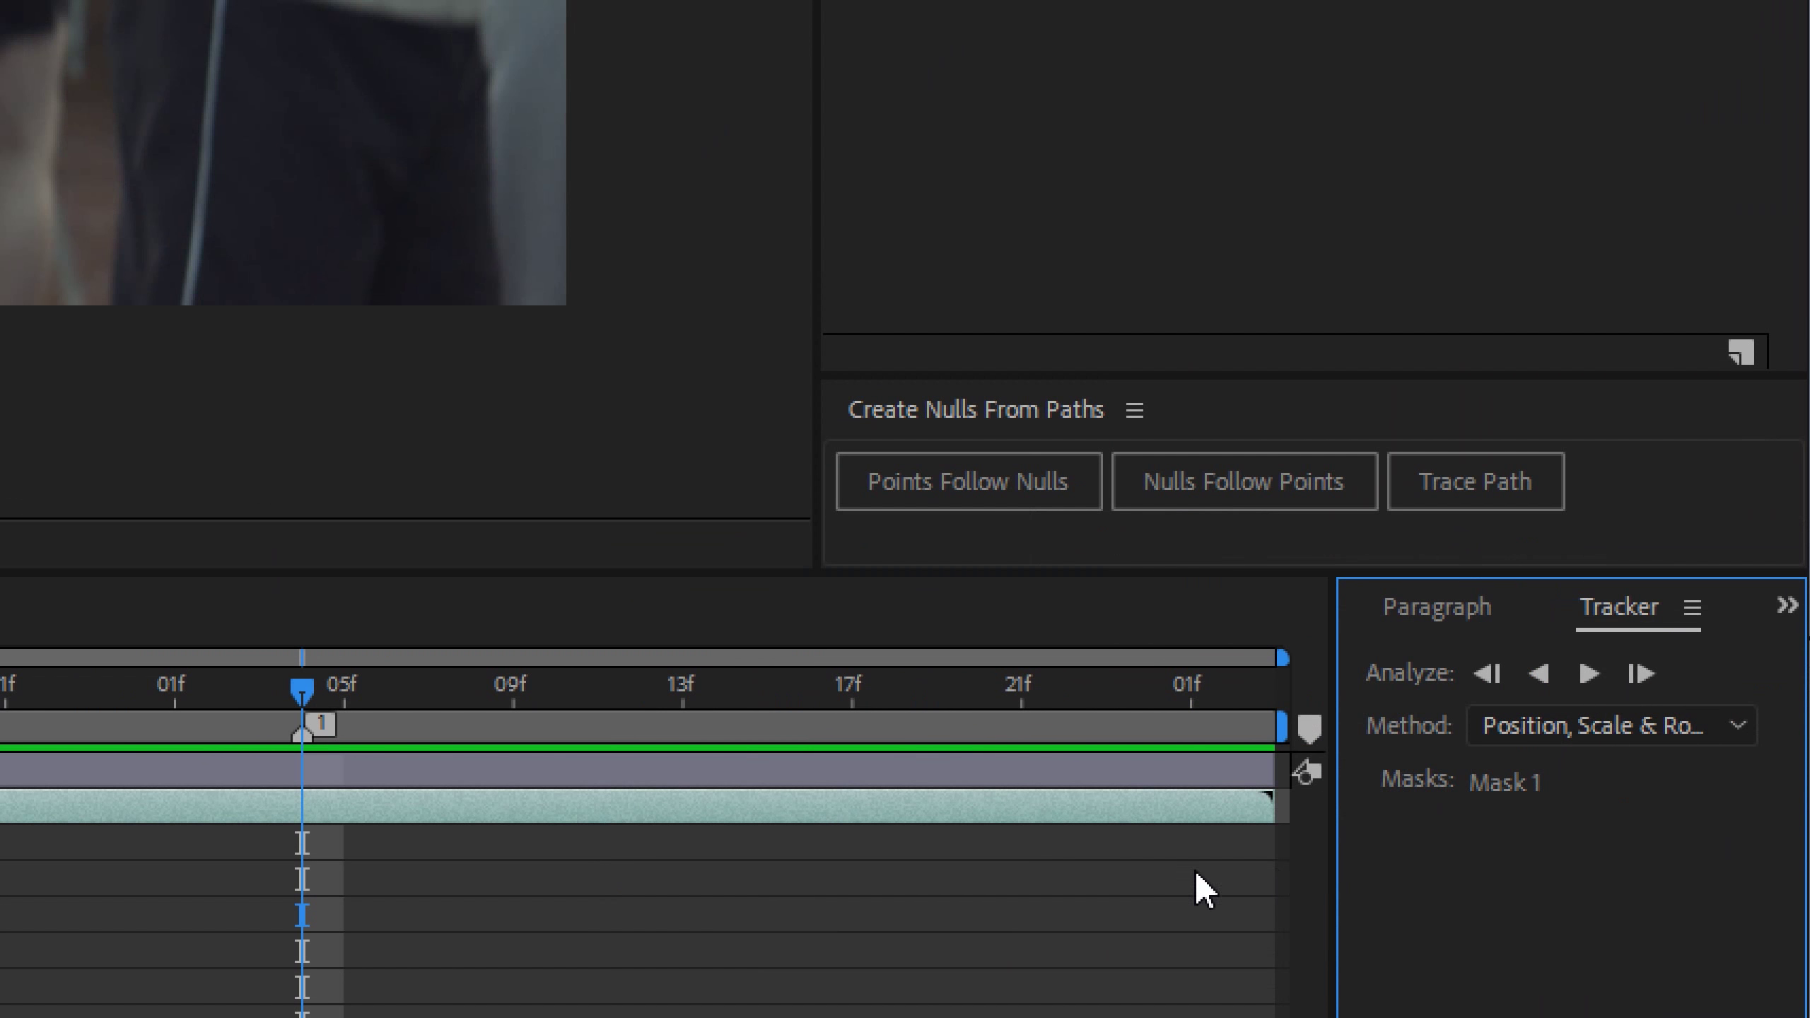
{"action": "left_click_drag", "start_coordinate": [1336, 876], "coordinate": [1160, 875]}
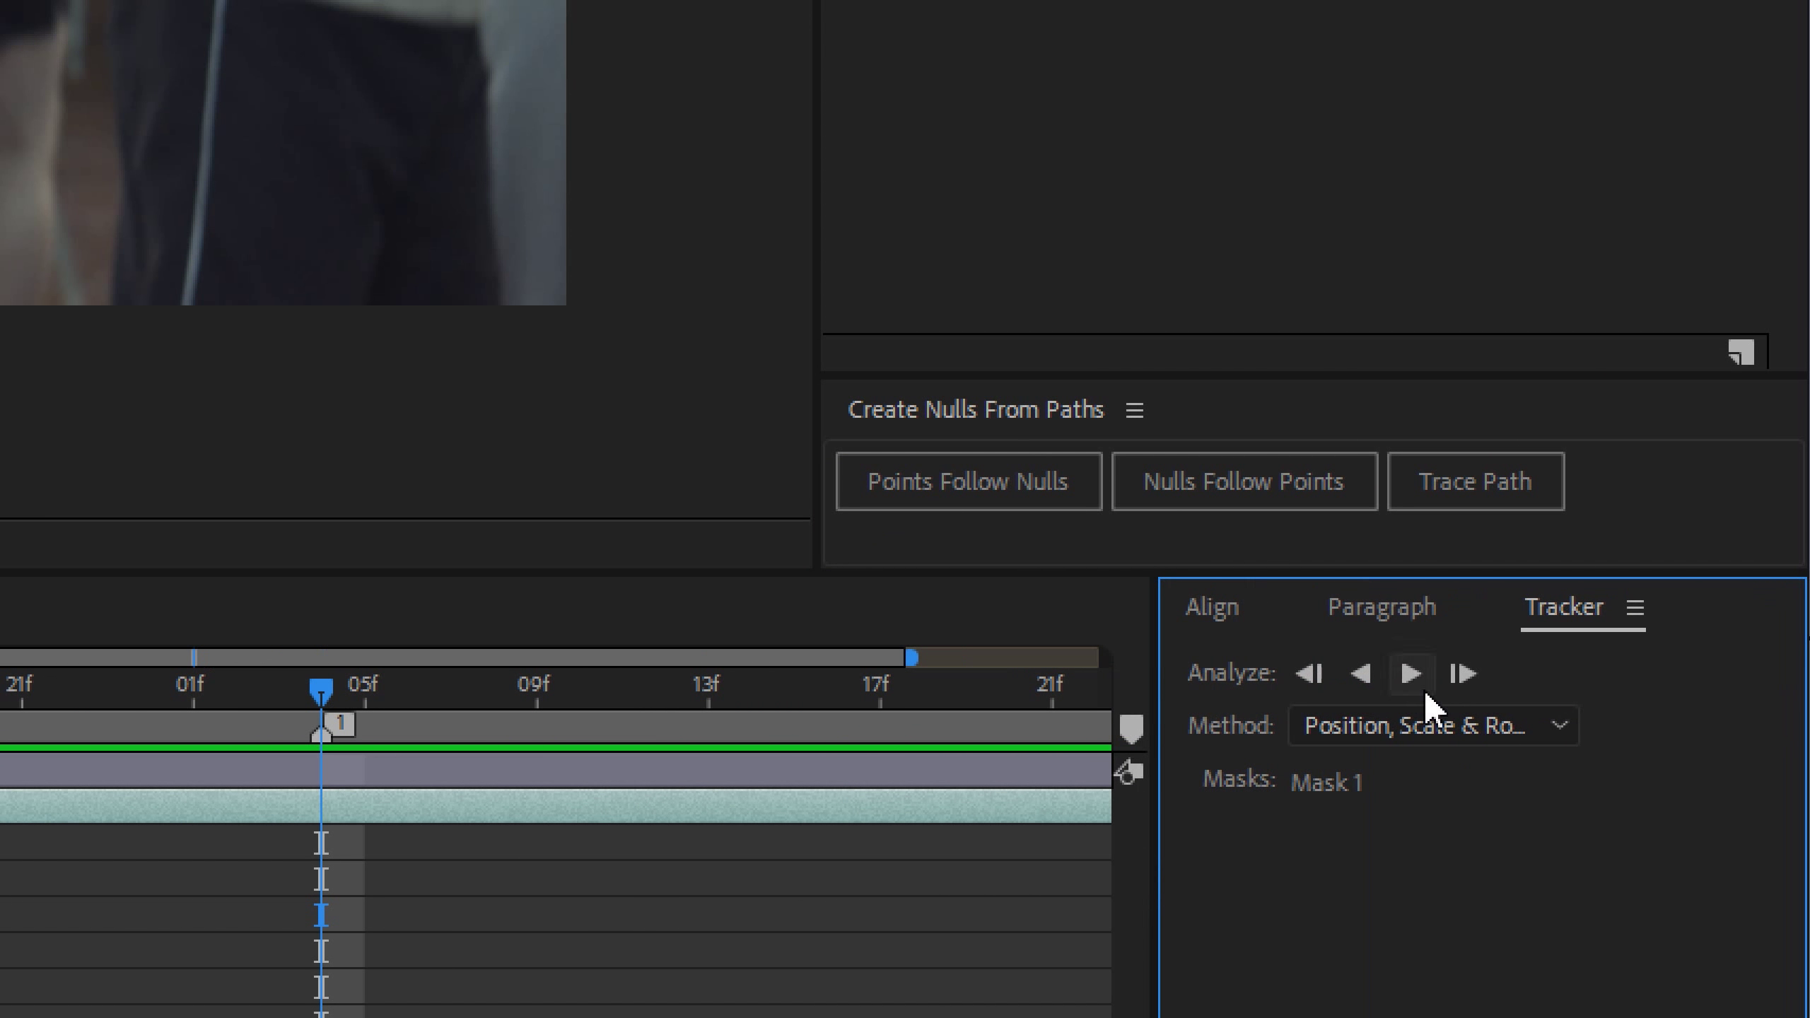
{"action": "left_click", "coordinate": [1459, 734]}
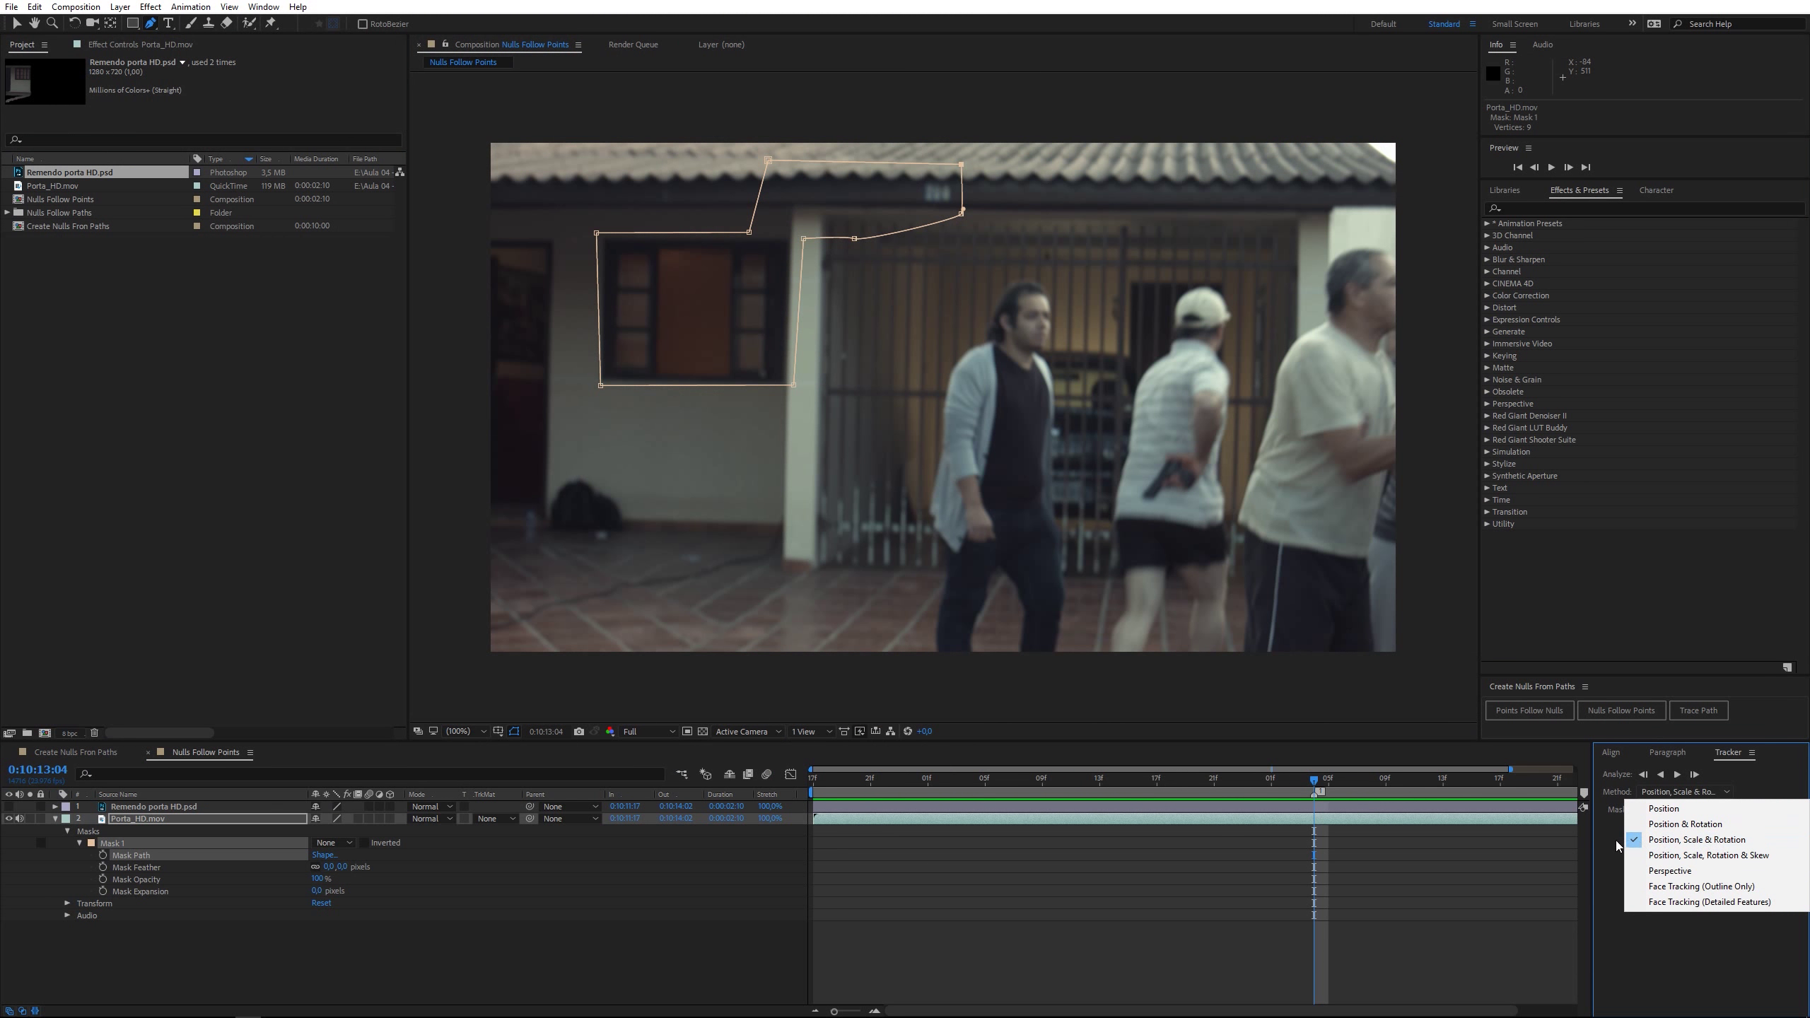
{"action": "left_click", "coordinate": [1718, 847]}
{"action": "left_click", "coordinate": [1677, 775]}
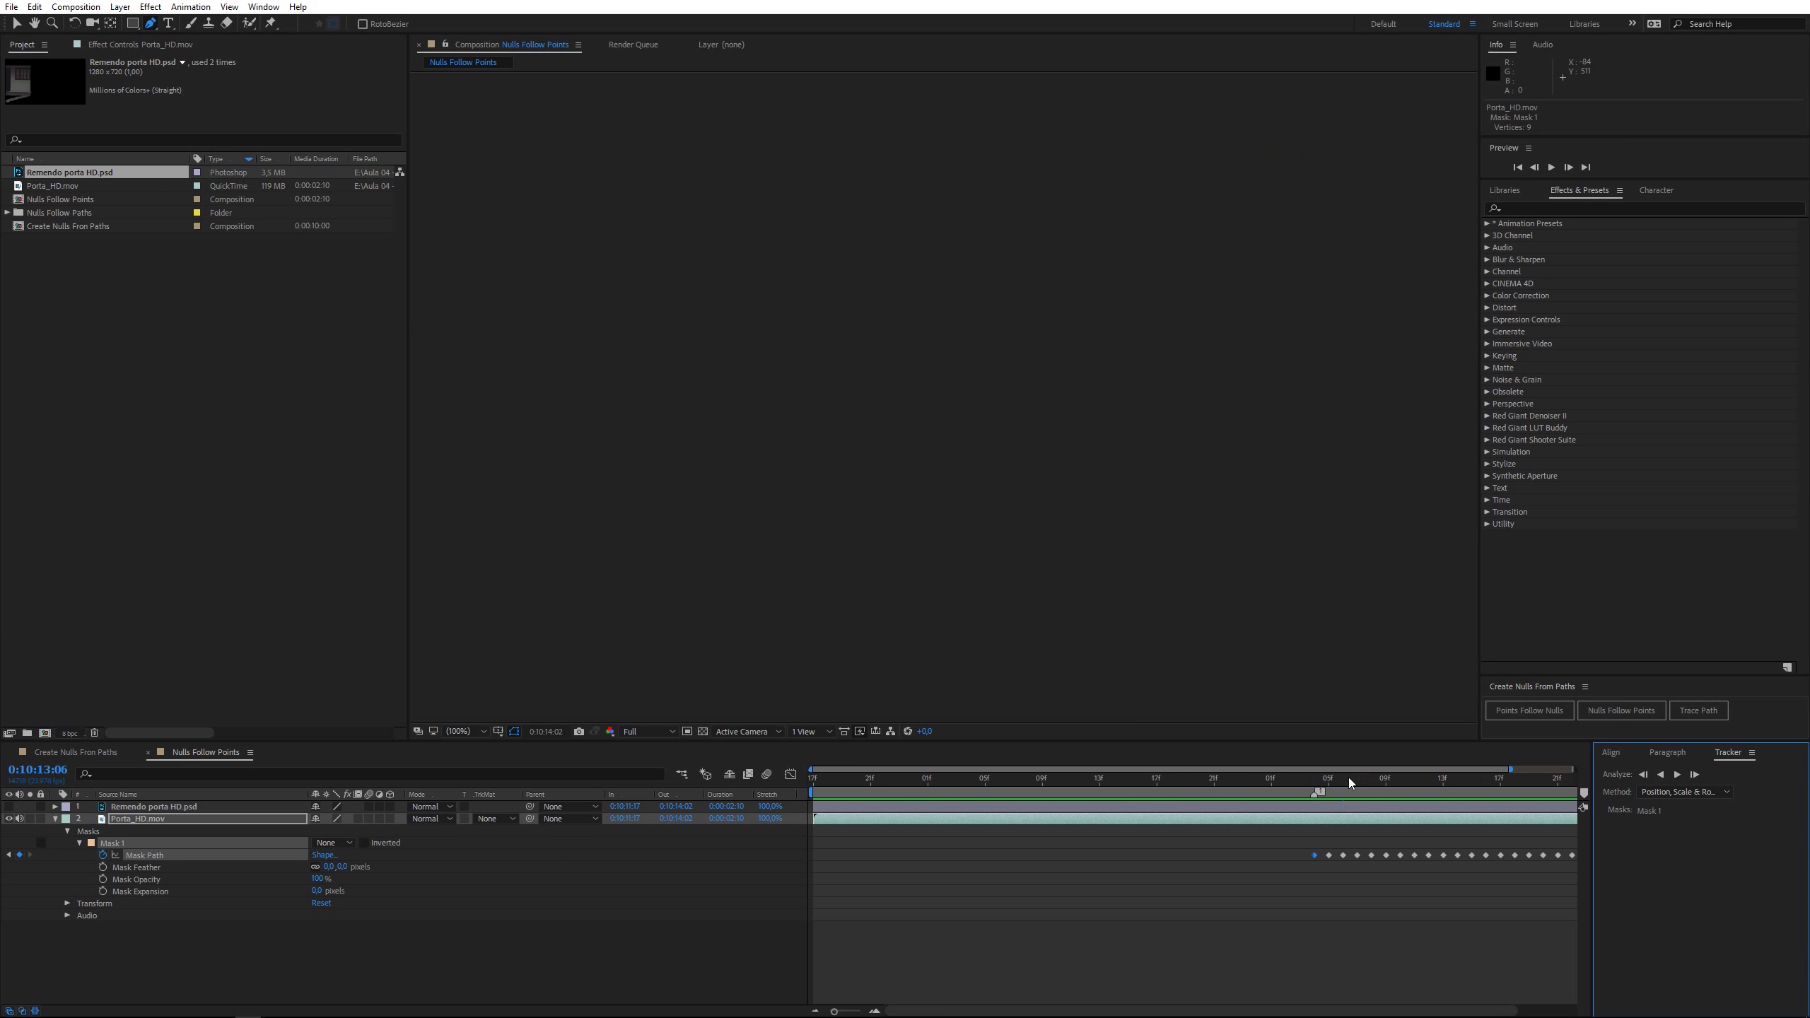
{"action": "left_click", "coordinate": [1315, 776]}
{"action": "left_click", "coordinate": [1661, 775]}
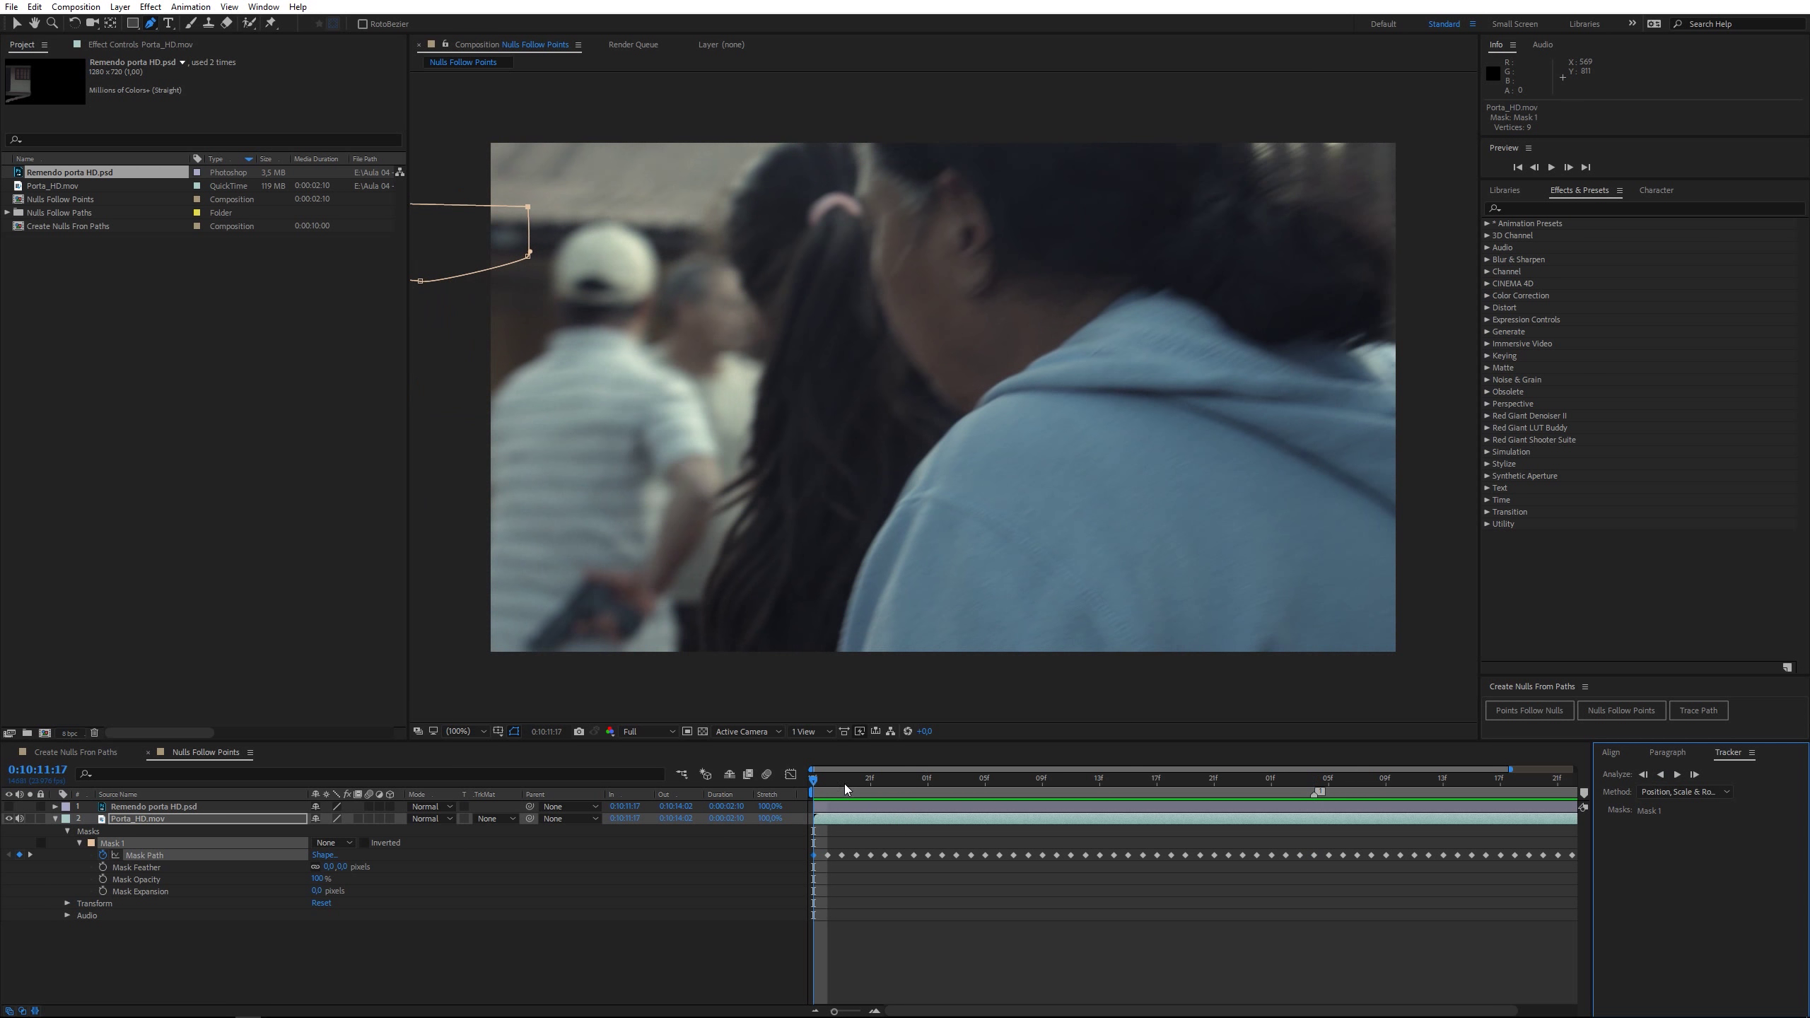
Step: Scrub the clip to check the tracked mask, ending at 0:10:13:04 with Mask Path selected
{"action": "left_click_drag", "start_coordinate": [844, 784], "coordinate": [1241, 803]}
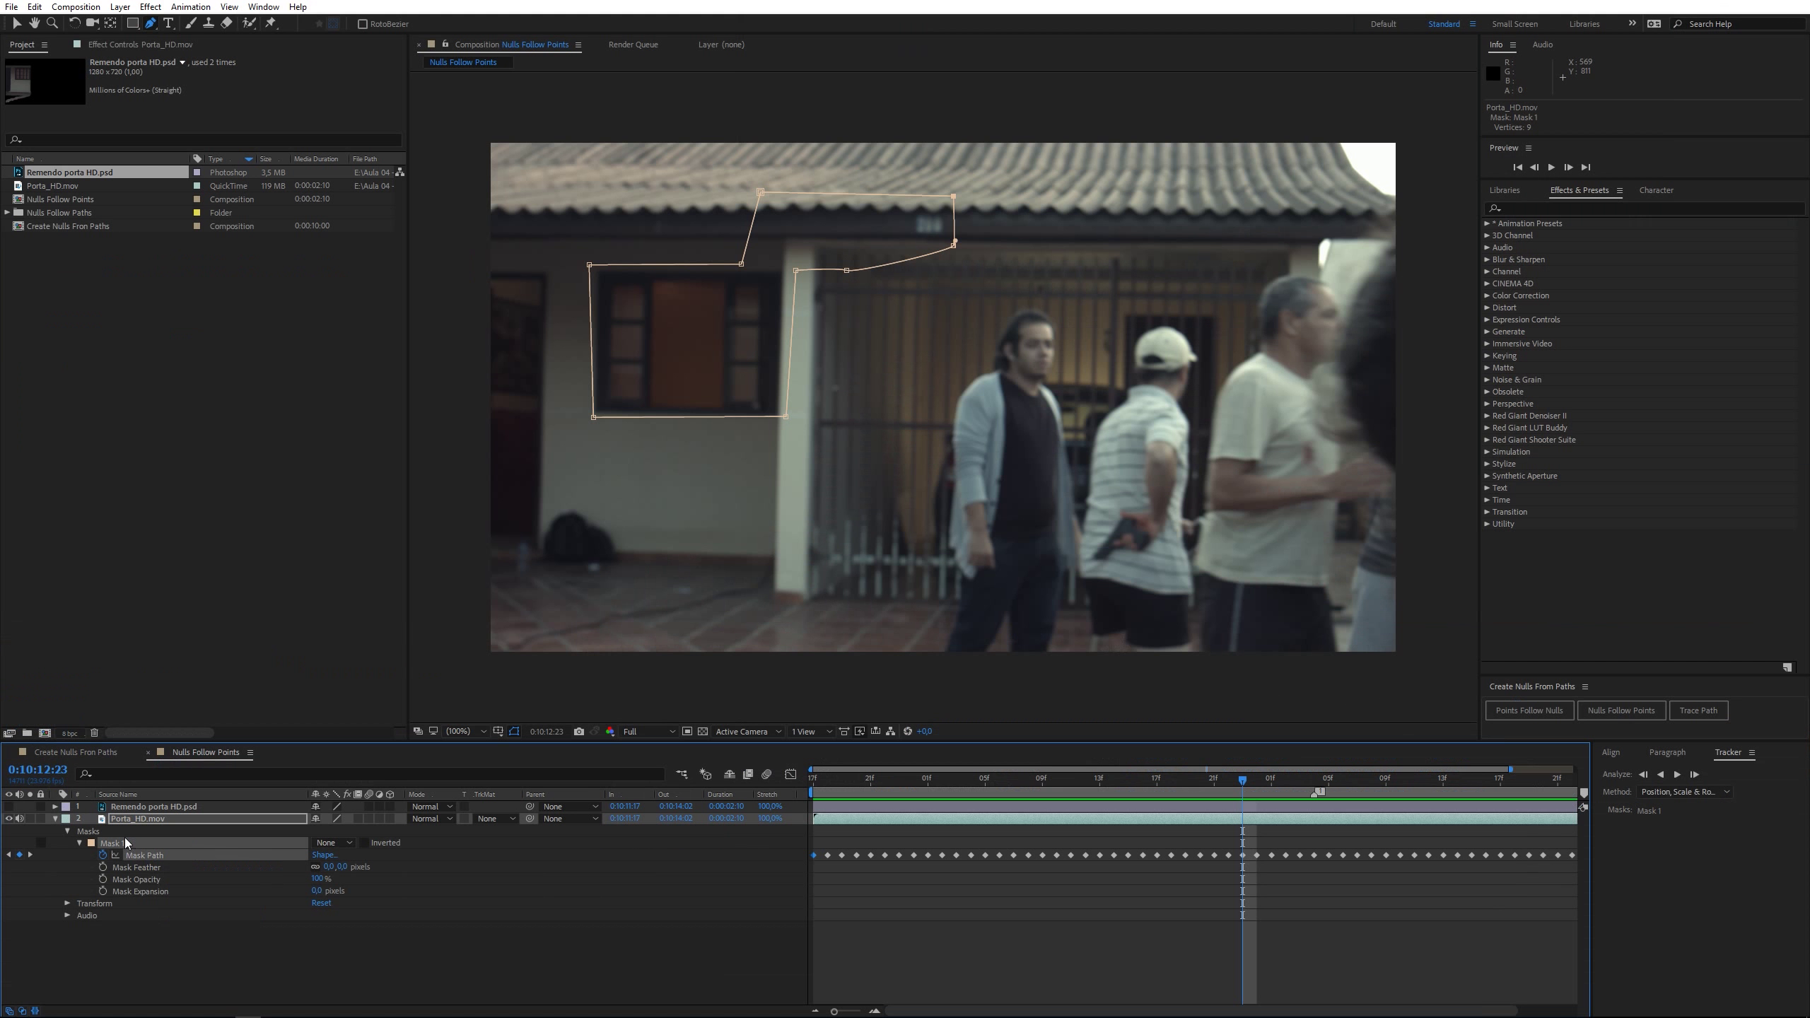
{"action": "left_click", "coordinate": [1315, 782]}
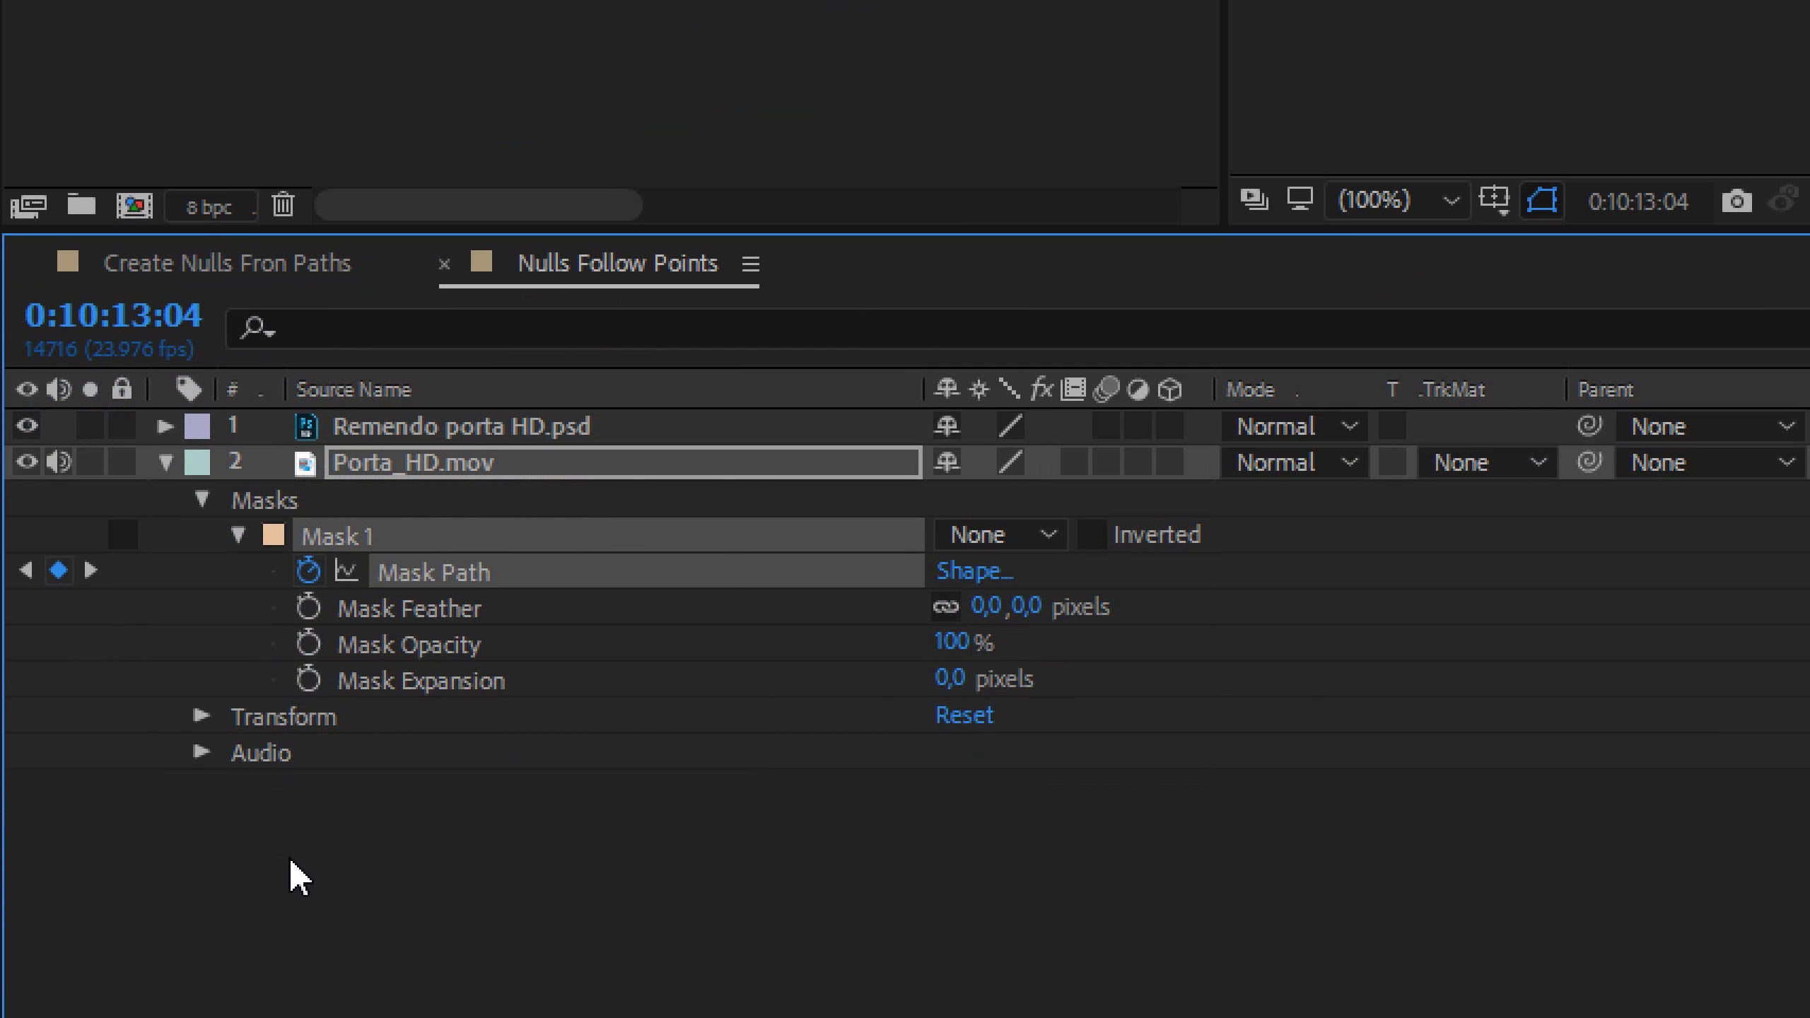
{"action": "left_click", "coordinate": [295, 877]}
{"action": "left_click", "coordinate": [441, 571]}
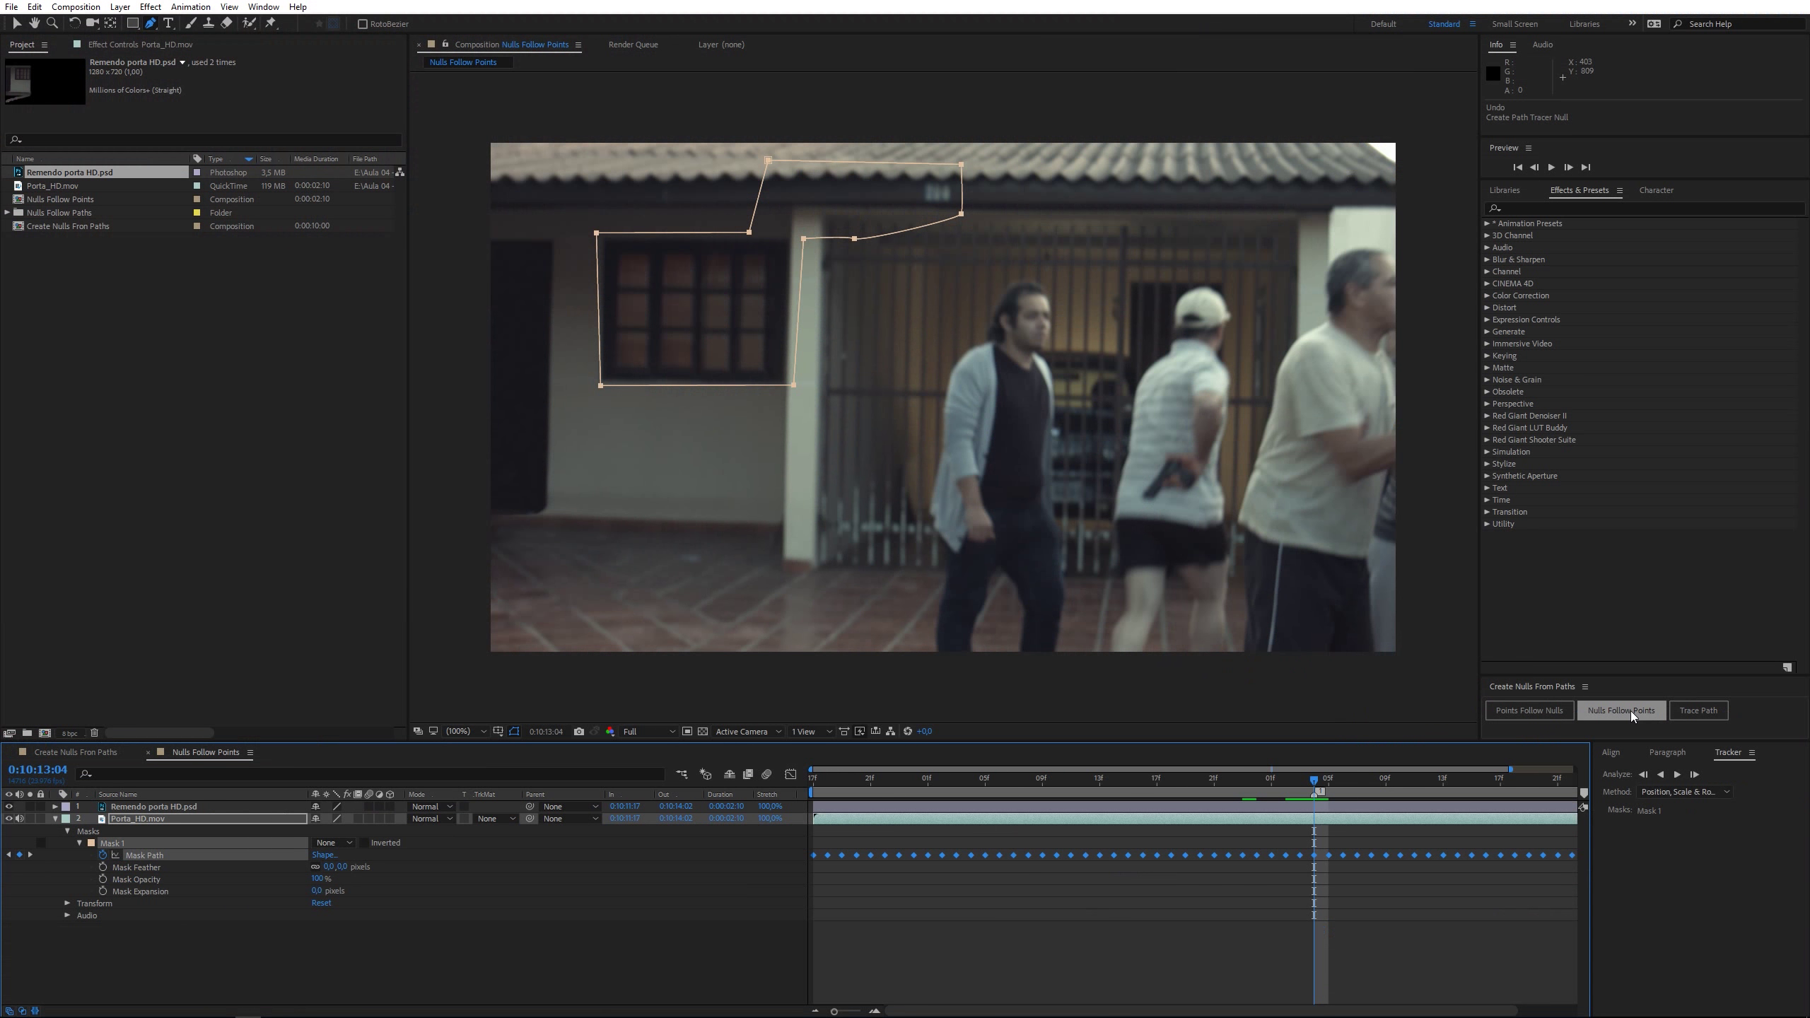
Step: Create nulls from the mask points with Nulls Follow Points, then delete Null 21 through Null 28
{"action": "left_click", "coordinate": [1631, 710]}
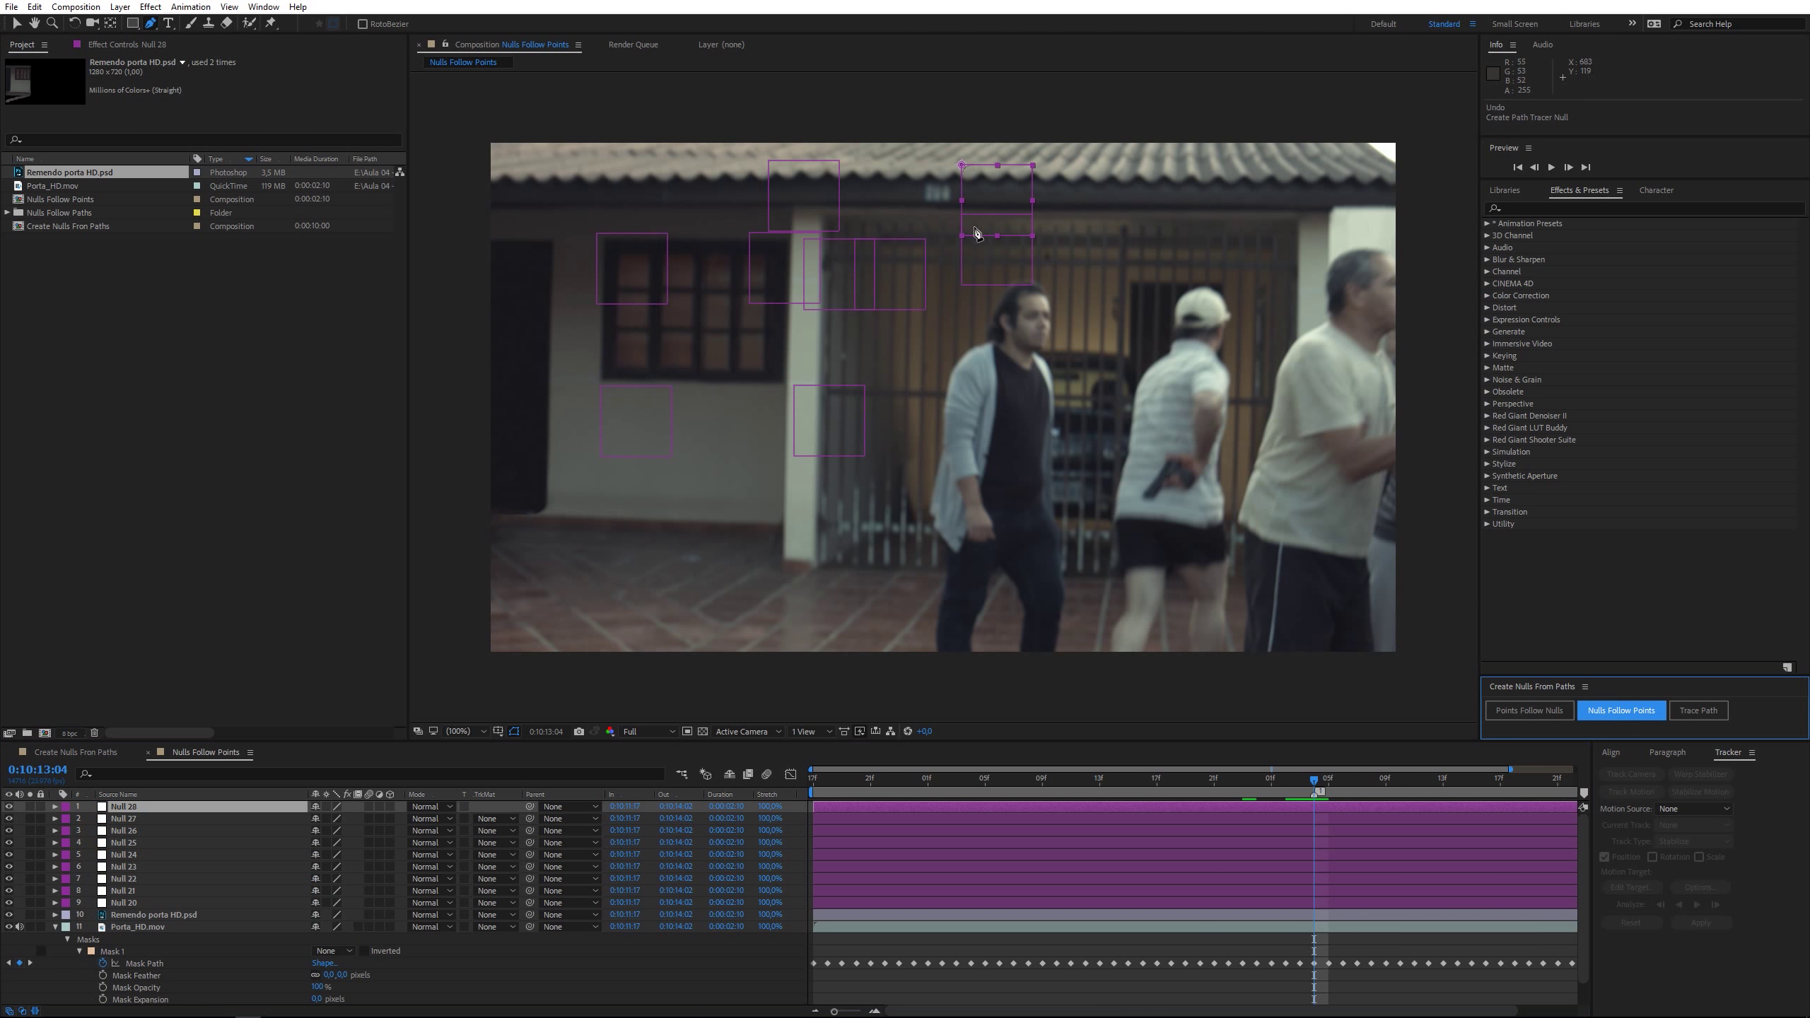
{"action": "left_click", "coordinate": [128, 903]}
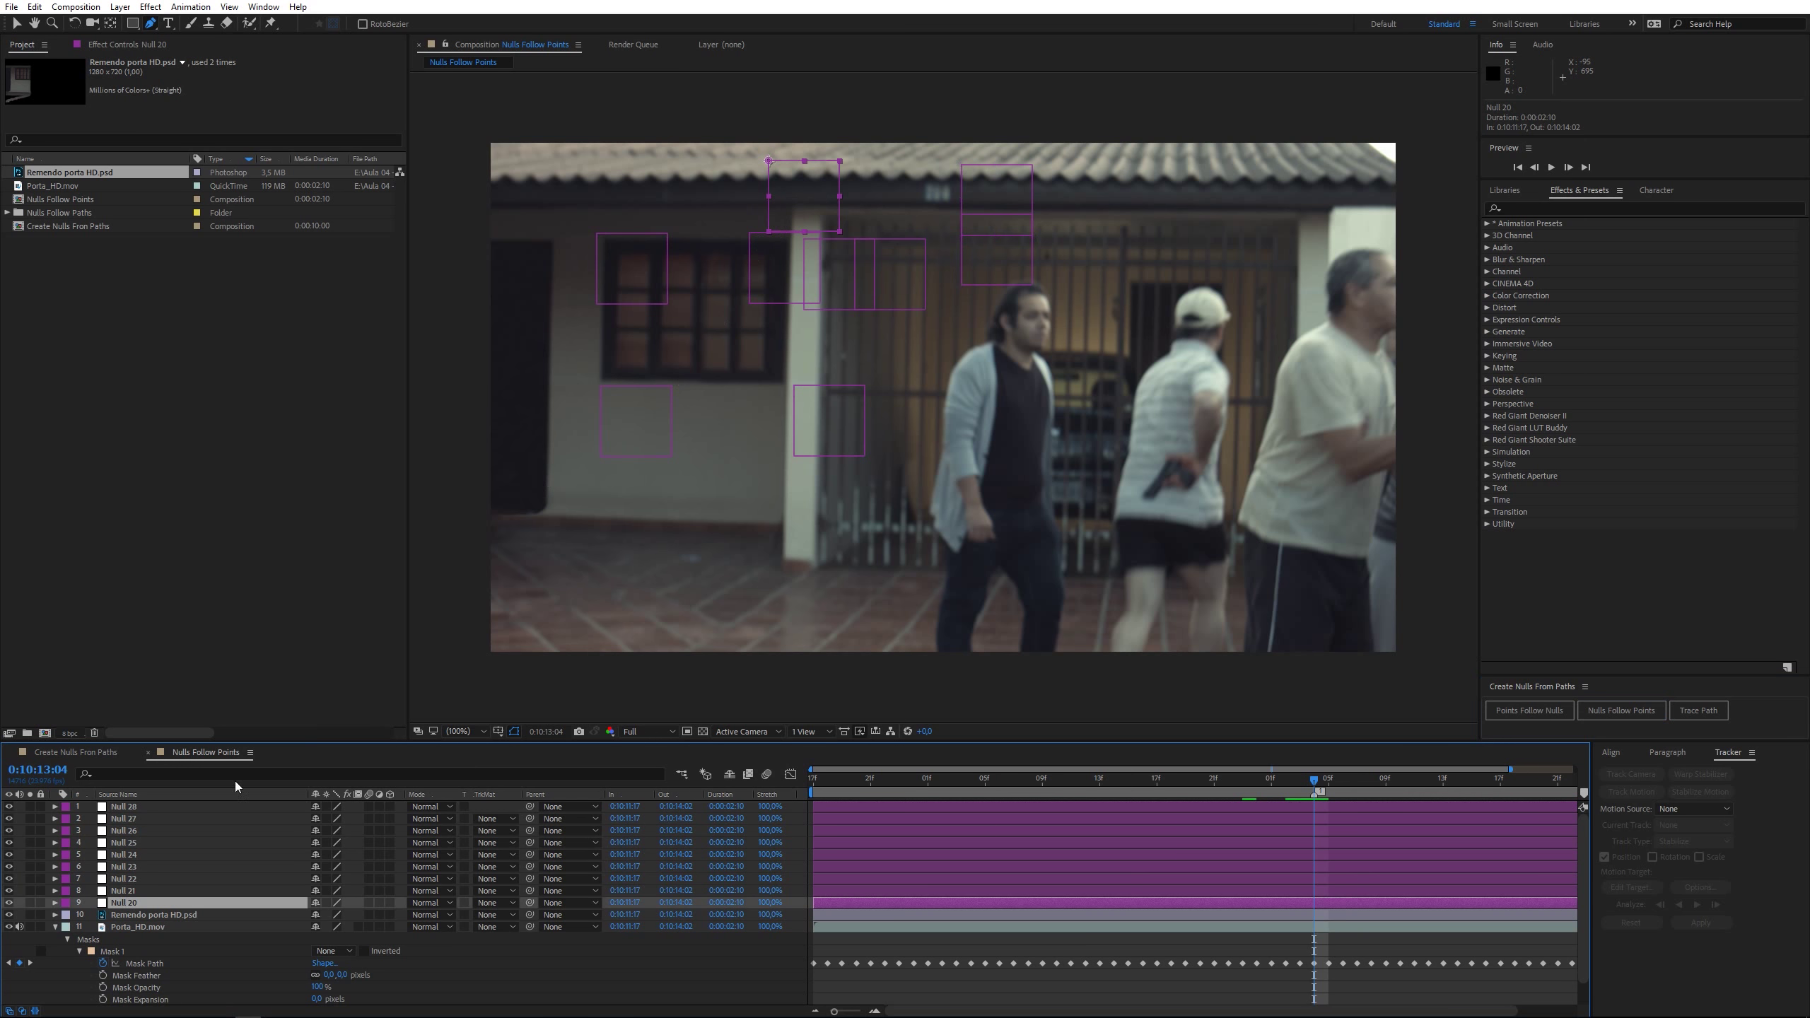
{"action": "left_click", "coordinate": [123, 892]}
{"action": "left_click", "coordinate": [135, 809], "text": "shift"}
{"action": "key", "text": "Delete"}
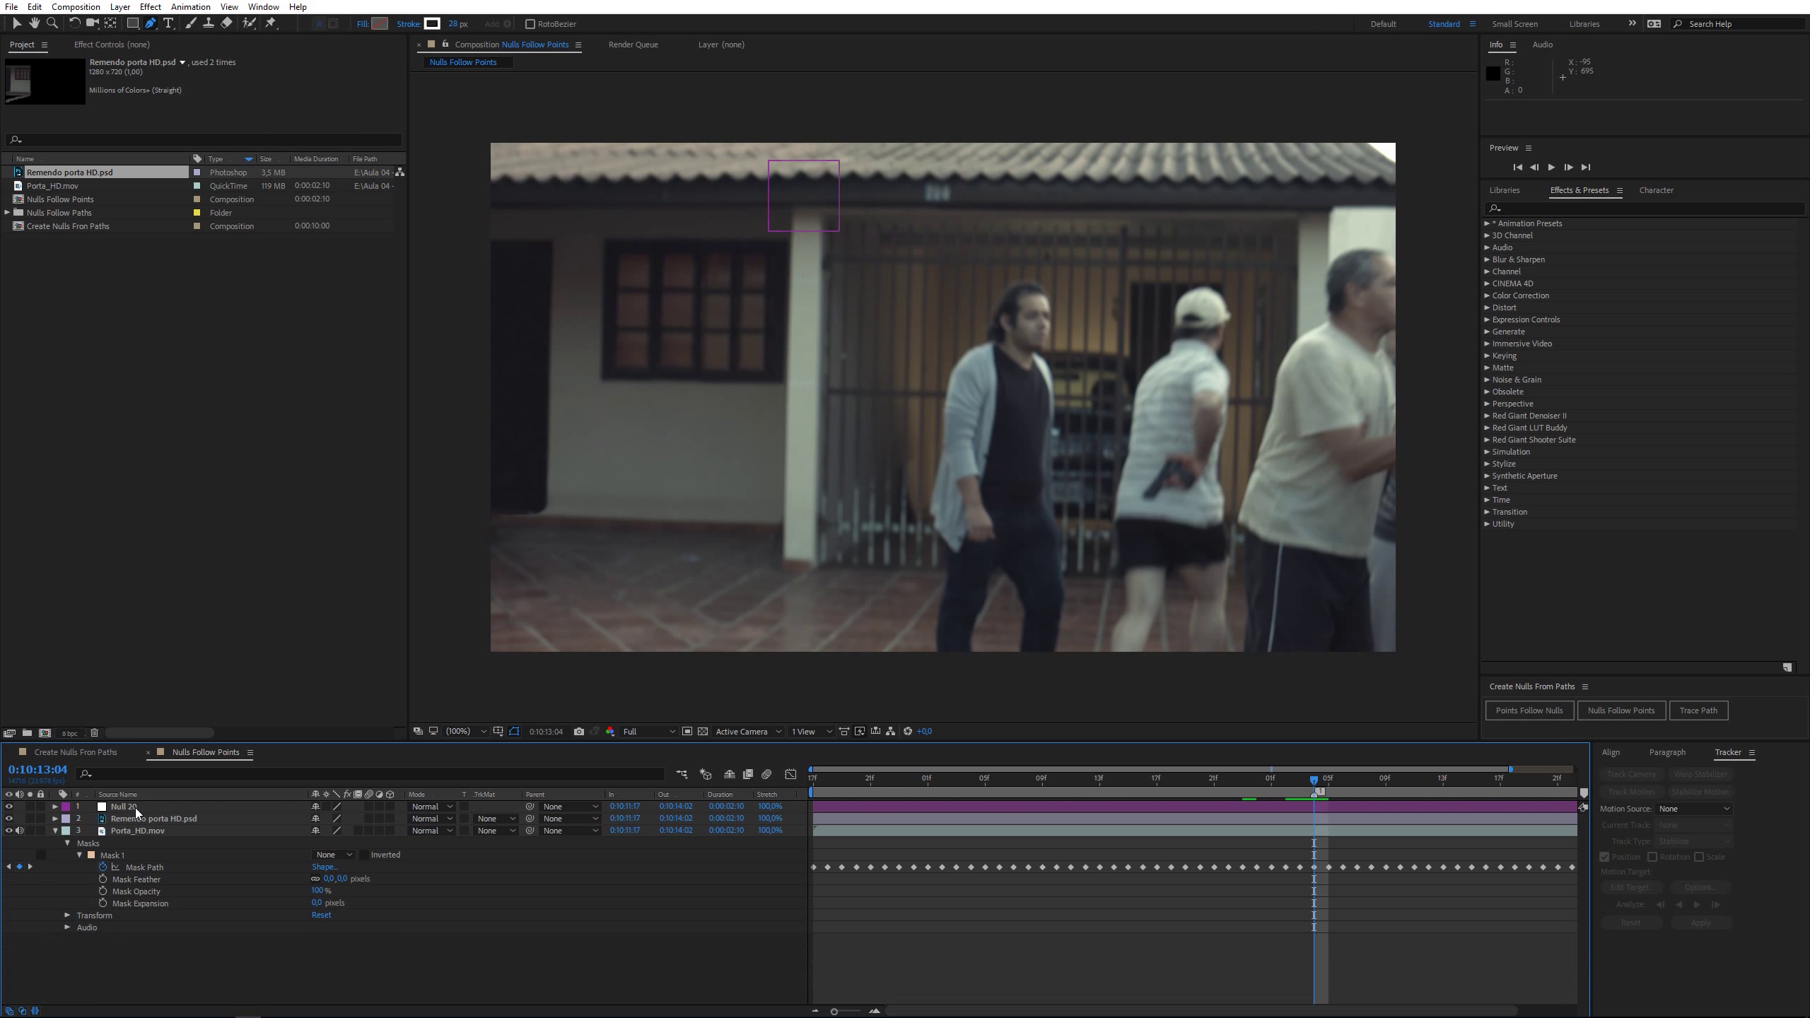
Step: Parent Remendo porta HD.psd to Null 20 and scrub to confirm the patch follows it
{"action": "left_click", "coordinate": [134, 820]}
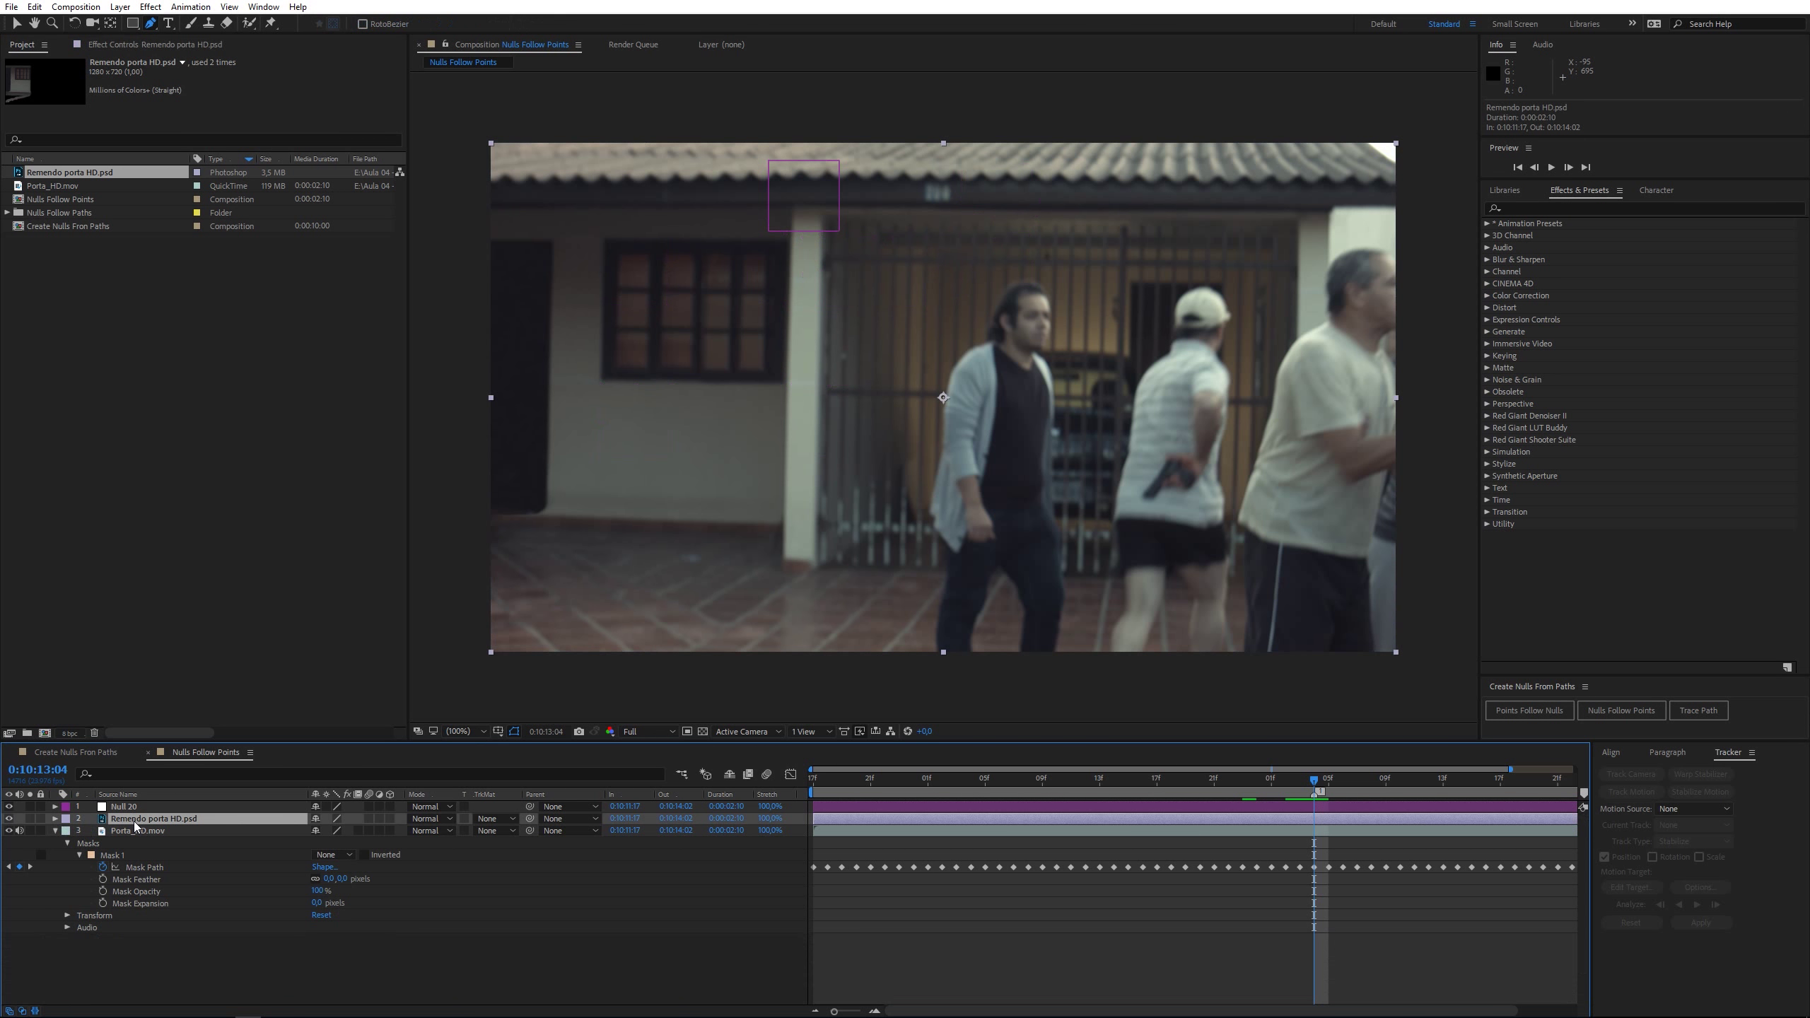
{"action": "left_click", "coordinate": [148, 807]}
{"action": "mouse_move", "coordinate": [1267, 785]}
{"action": "left_mouse_down"}
{"action": "mouse_move", "coordinate": [1054, 772]}
{"action": "mouse_move", "coordinate": [1316, 779]}
{"action": "left_mouse_up"}
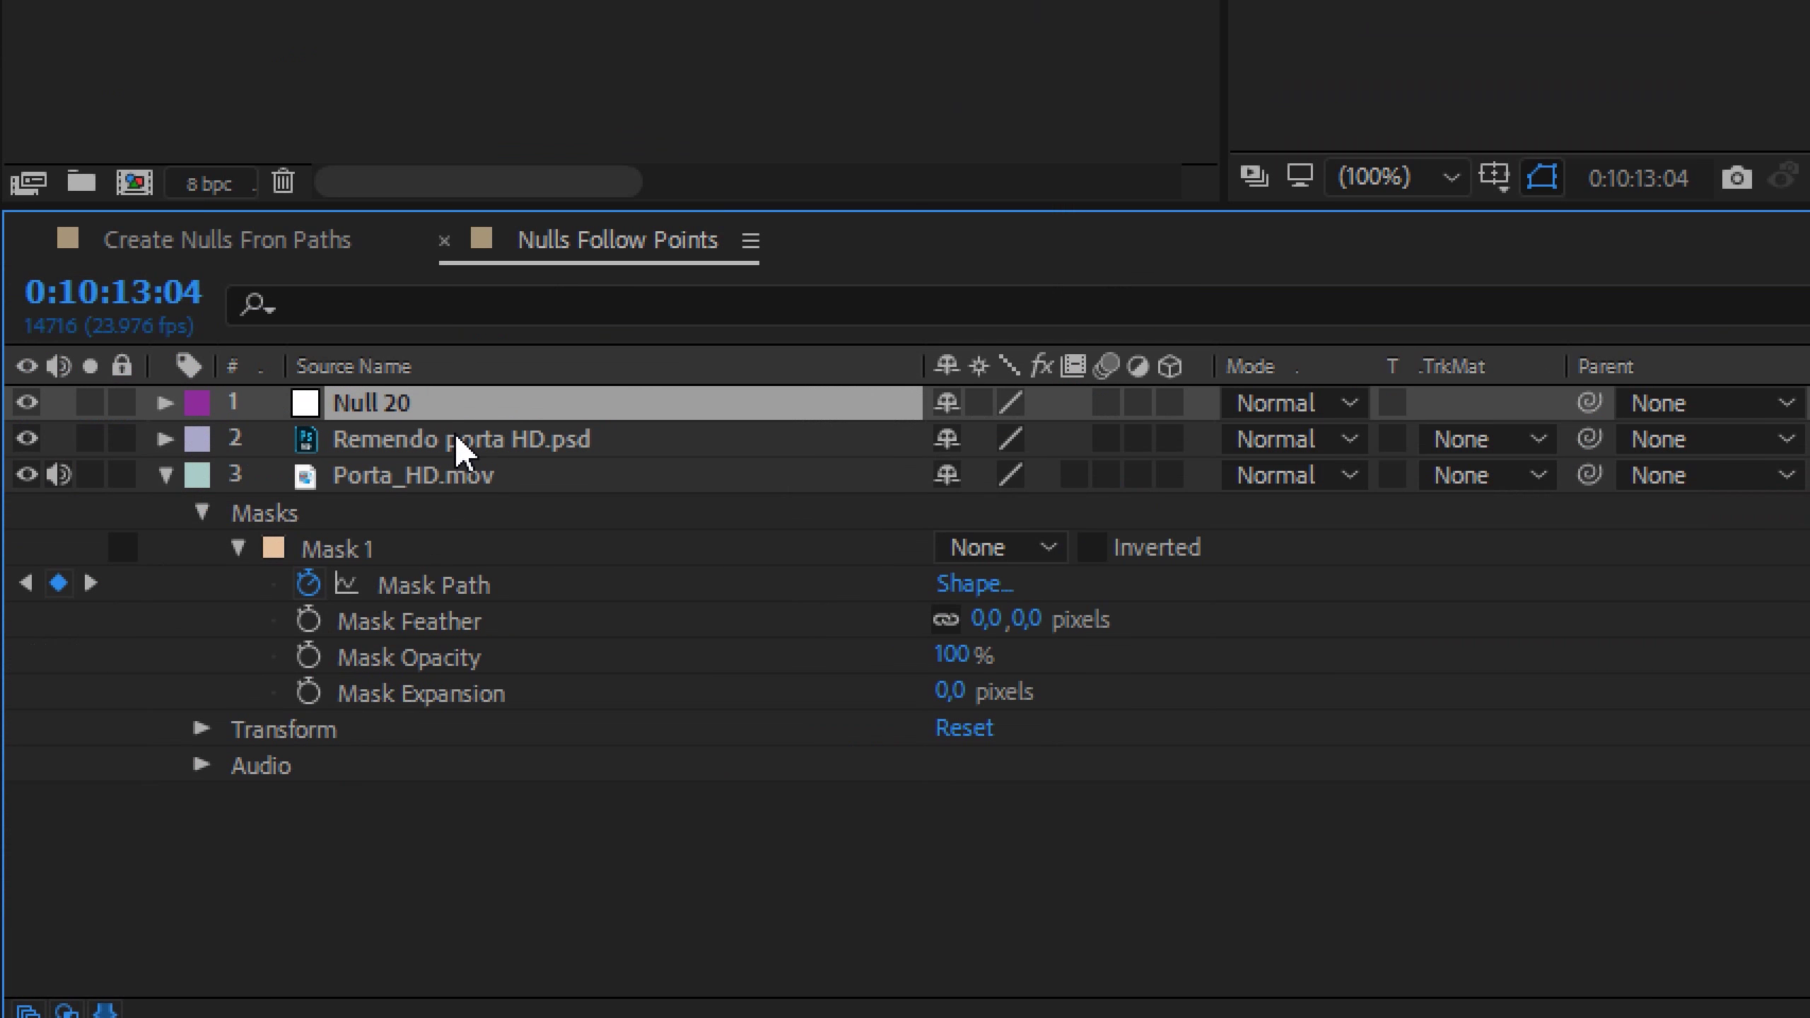
{"action": "left_click", "coordinate": [120, 821]}
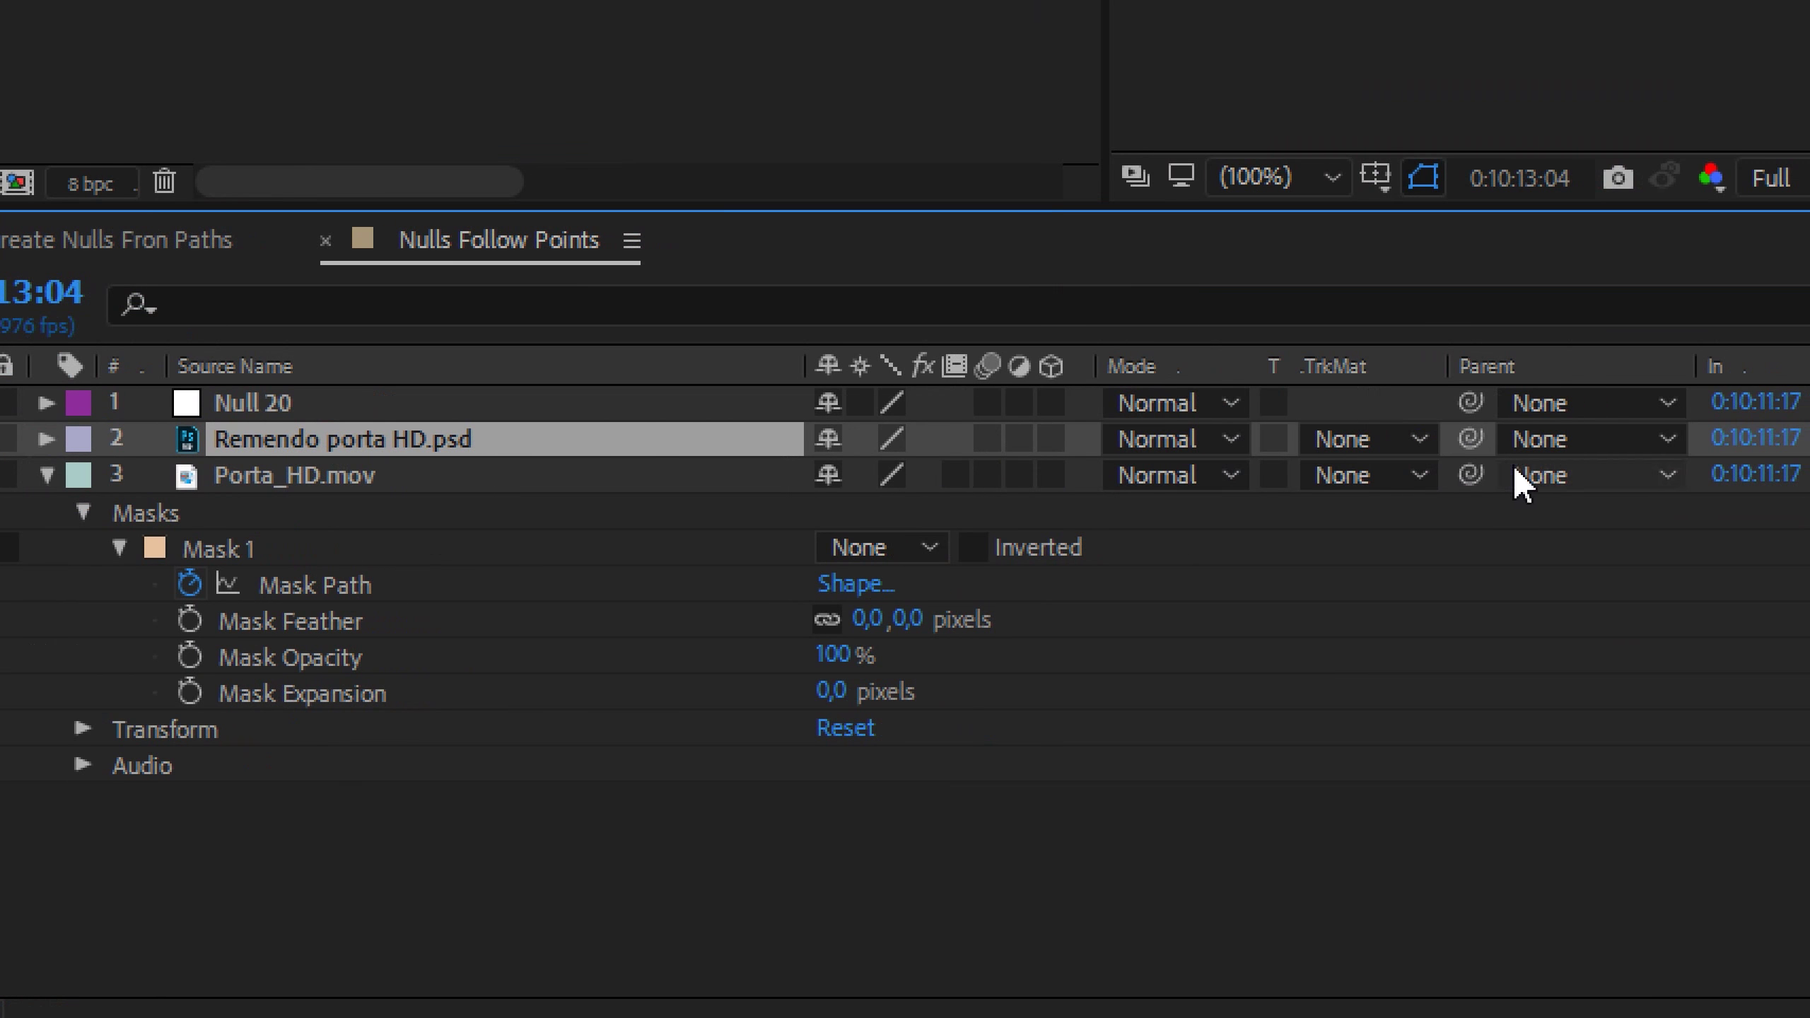
{"action": "left_click_drag", "start_coordinate": [1471, 437], "coordinate": [297, 404]}
{"action": "mouse_move", "coordinate": [1300, 780]}
{"action": "left_mouse_down"}
{"action": "mouse_move", "coordinate": [1076, 777]}
{"action": "mouse_move", "coordinate": [1235, 765]}
{"action": "left_mouse_up"}
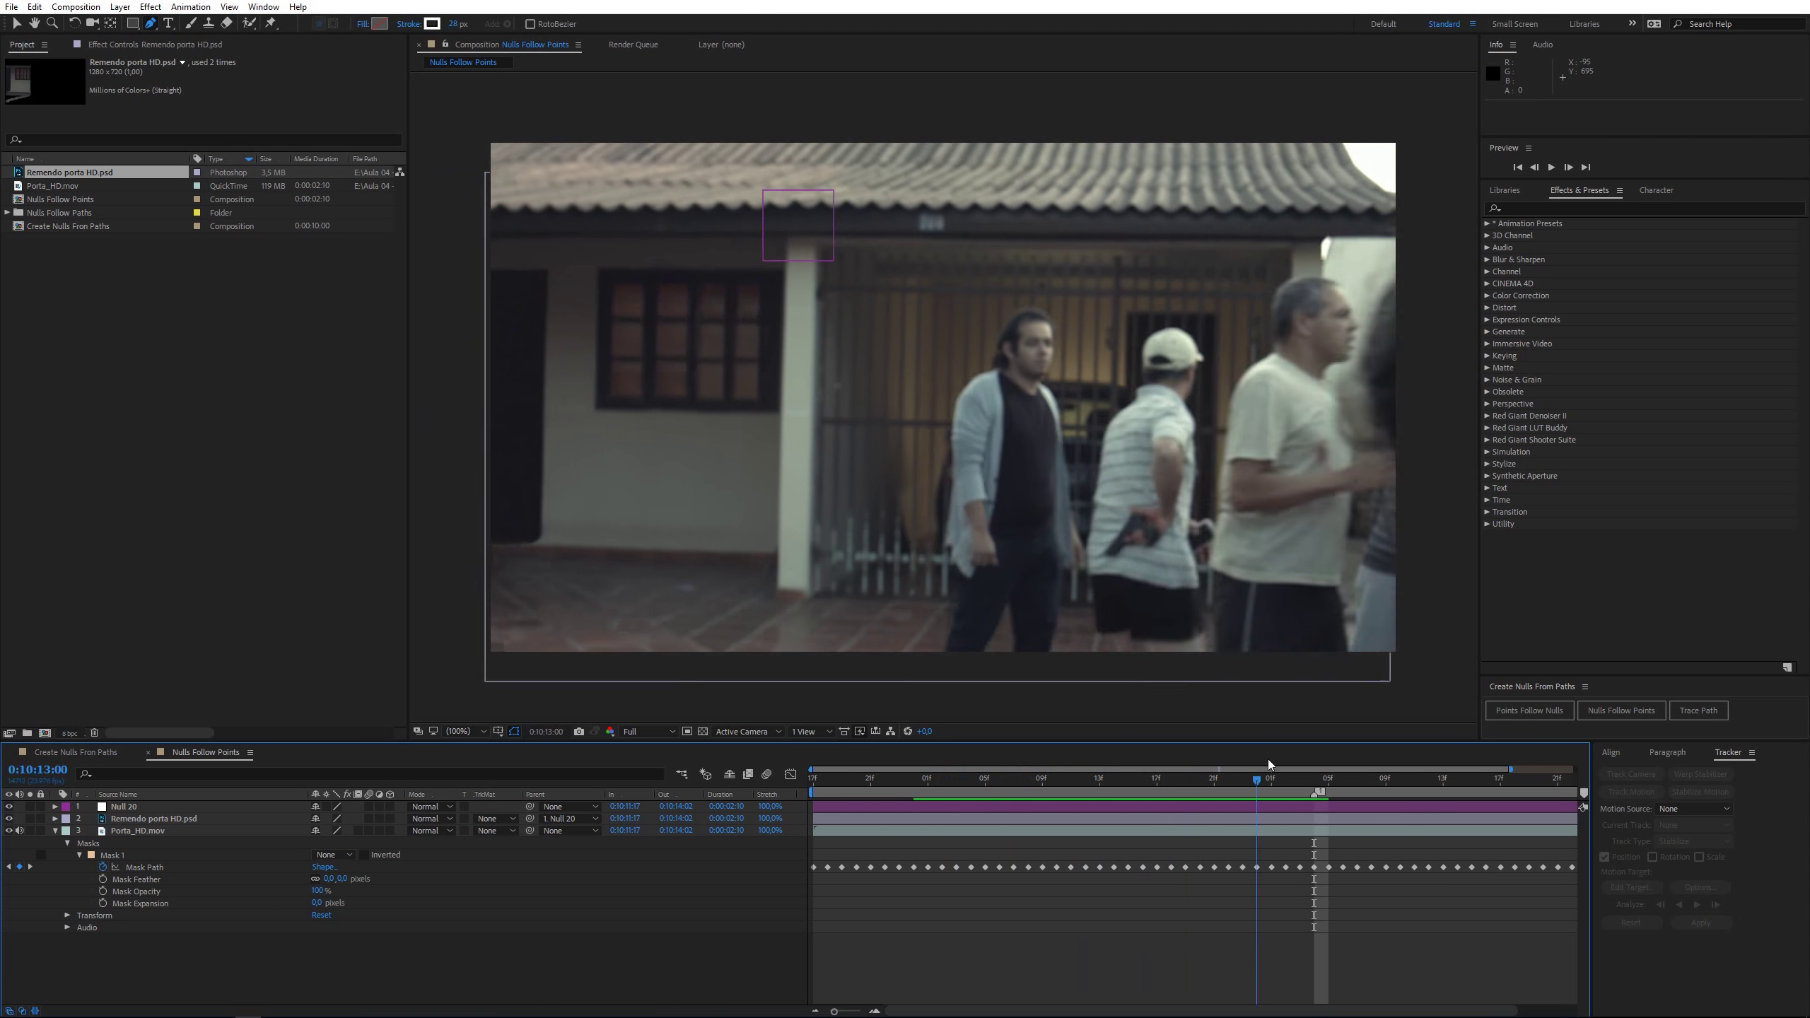
{"action": "left_click_drag", "start_coordinate": [1236, 765], "coordinate": [1316, 764]}
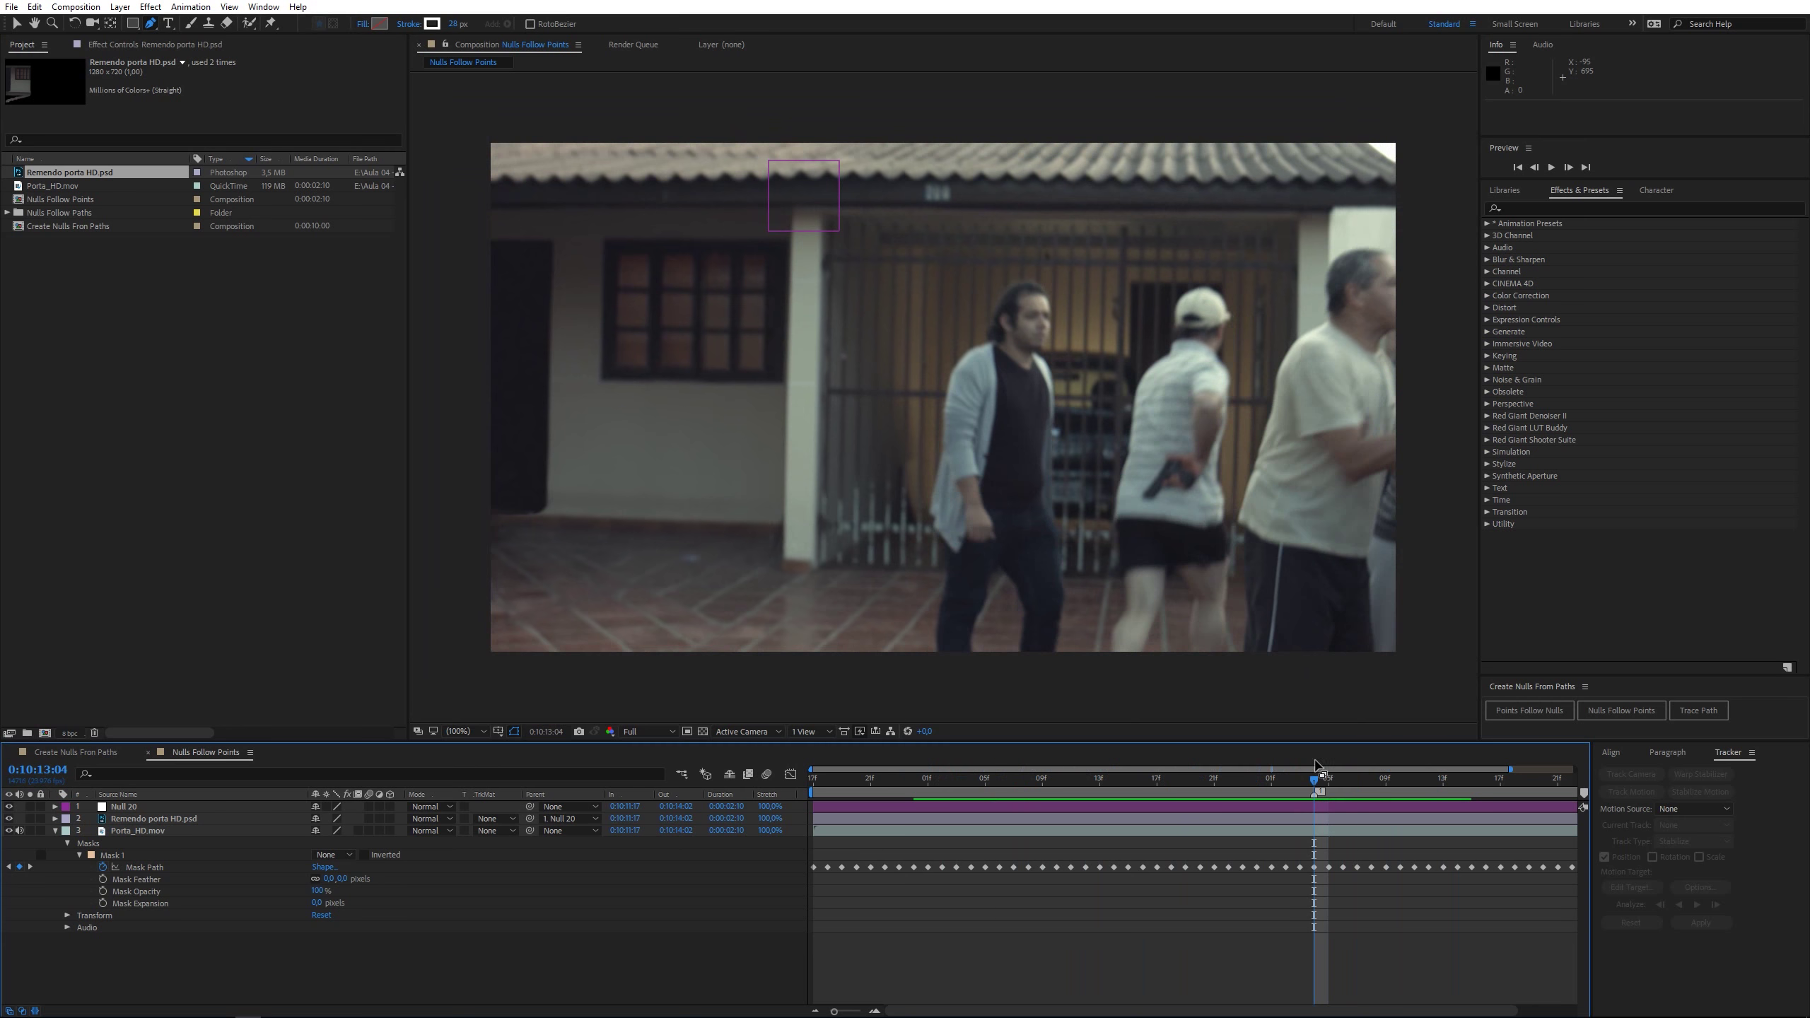
{"action": "right_click", "coordinate": [188, 991]}
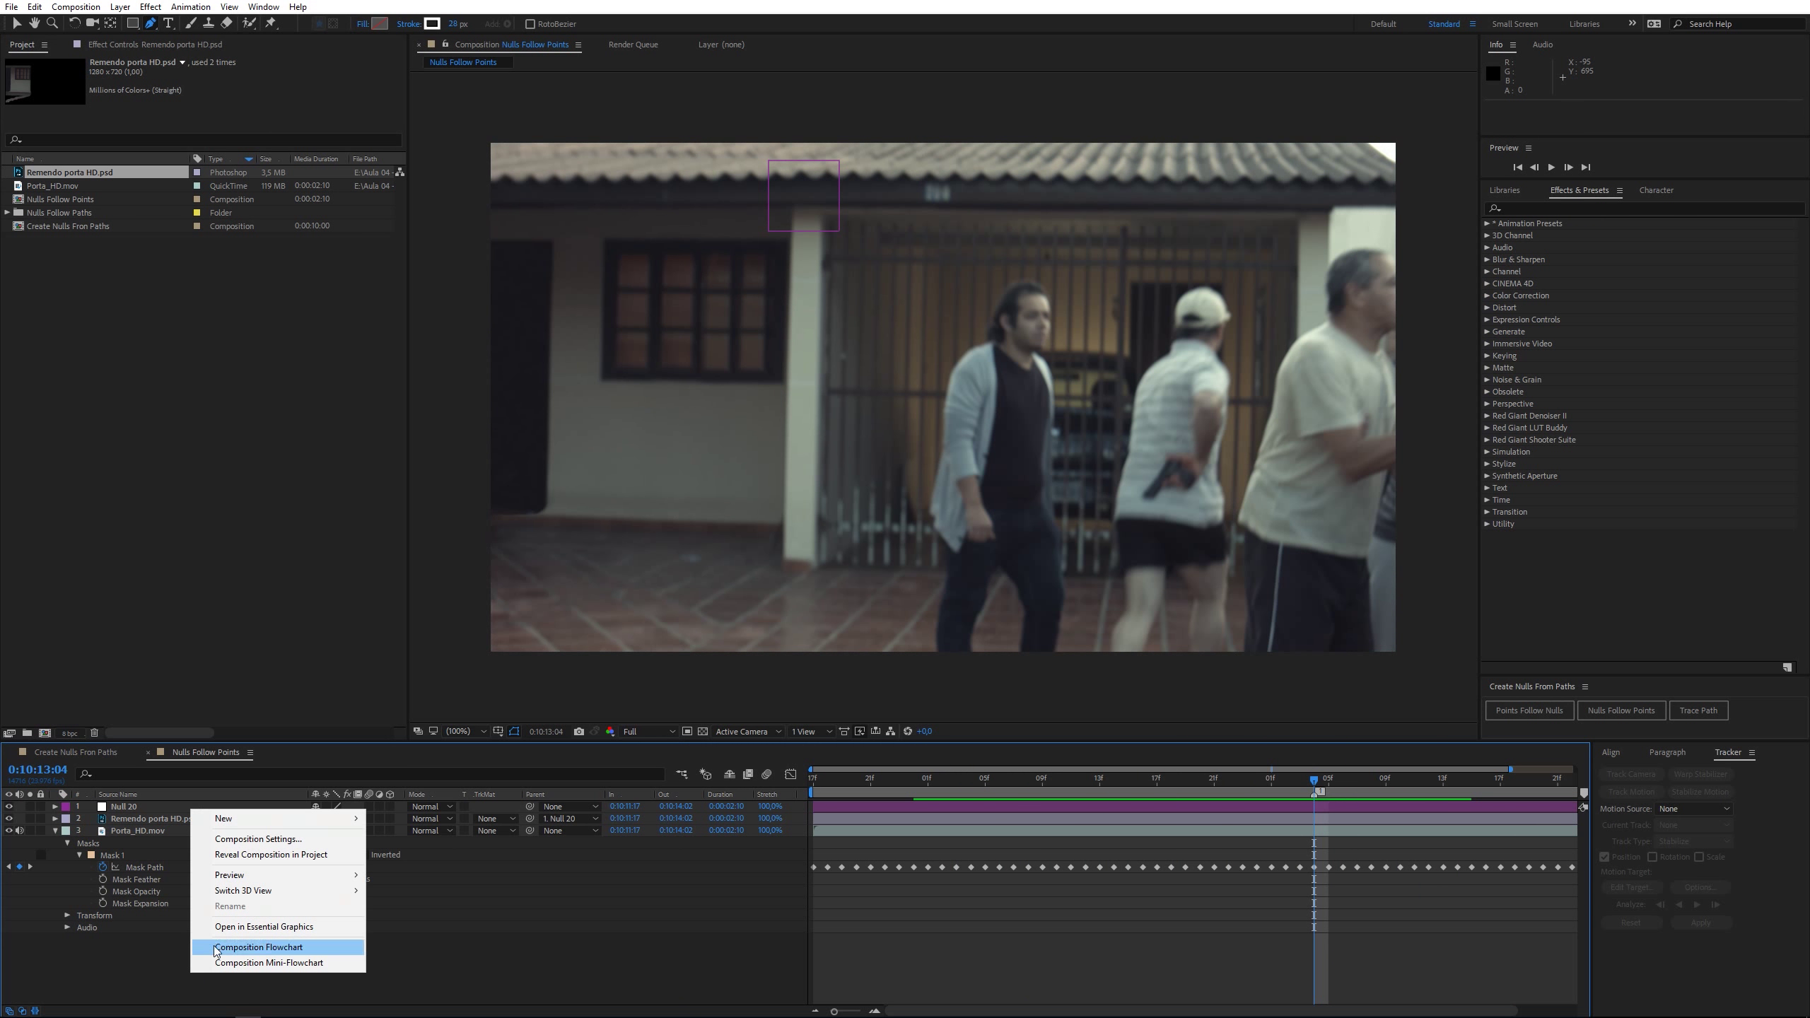
Step: Add an adjustment layer with a large circle mask on the right, feathering its edge
{"action": "mouse_move", "coordinate": [257, 821]}
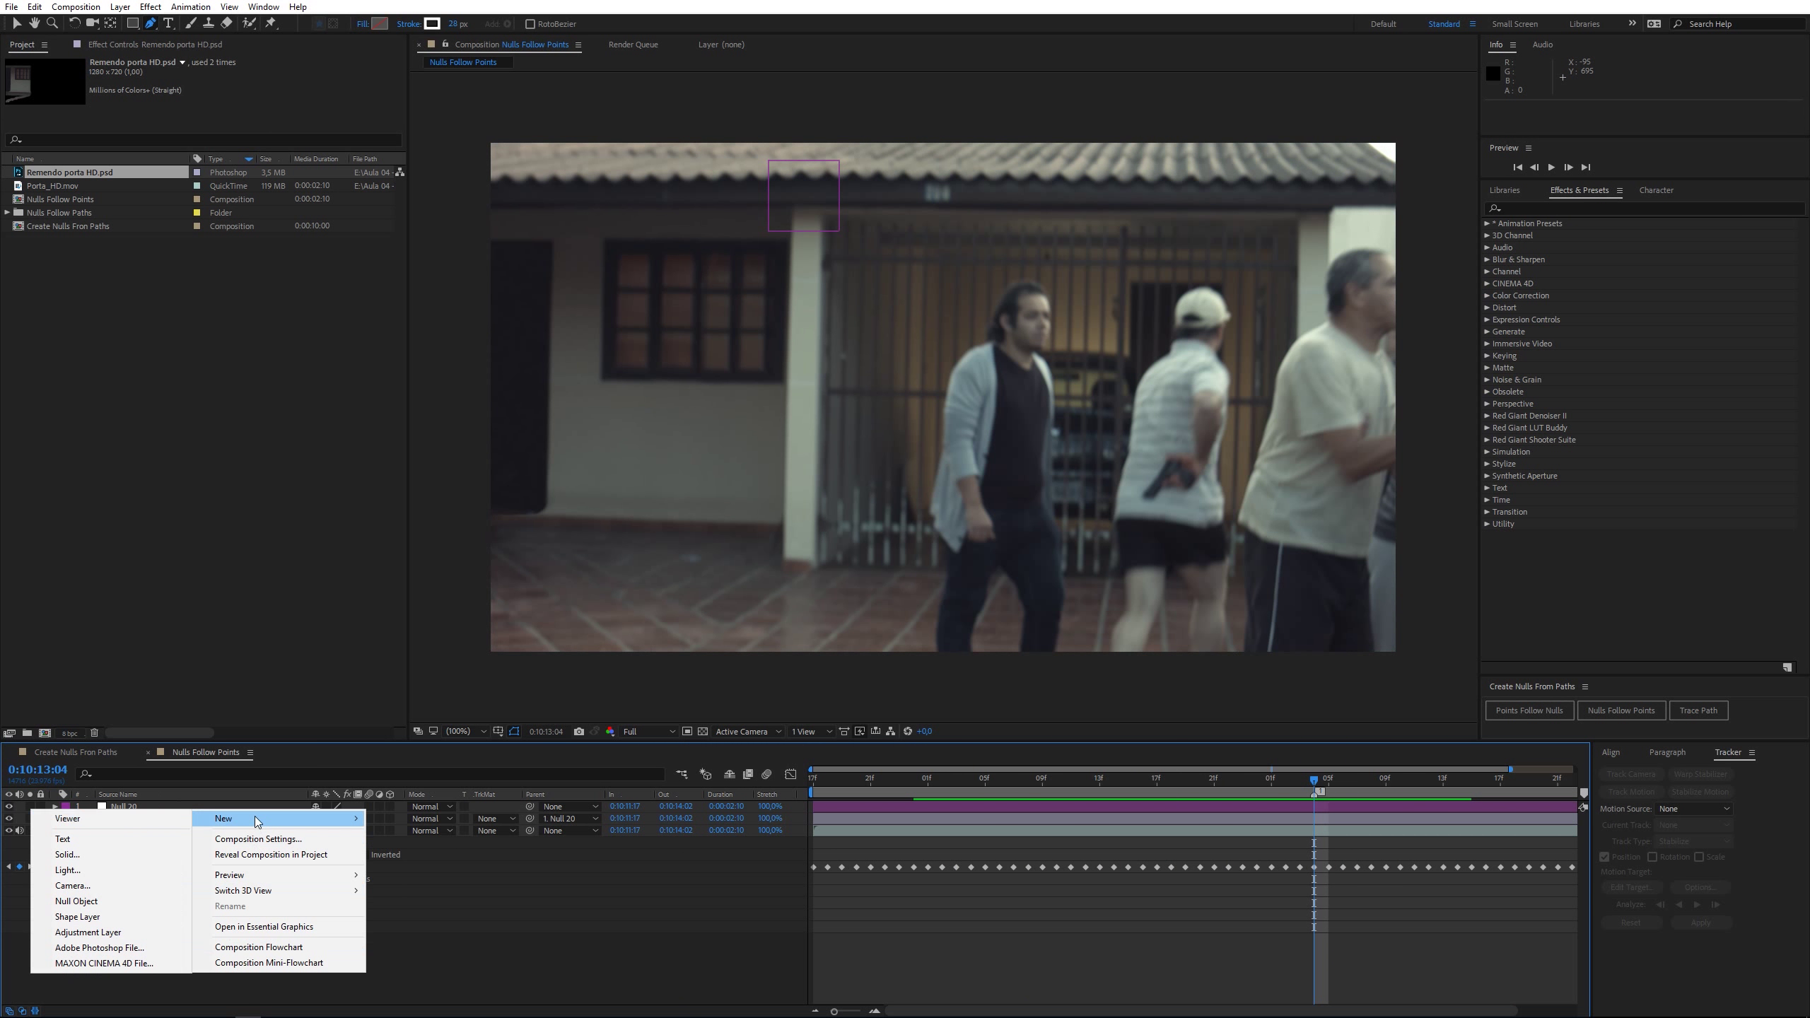
{"action": "left_click", "coordinate": [100, 933]}
{"action": "key", "text": "comma"}
{"action": "key", "text": "comma"}
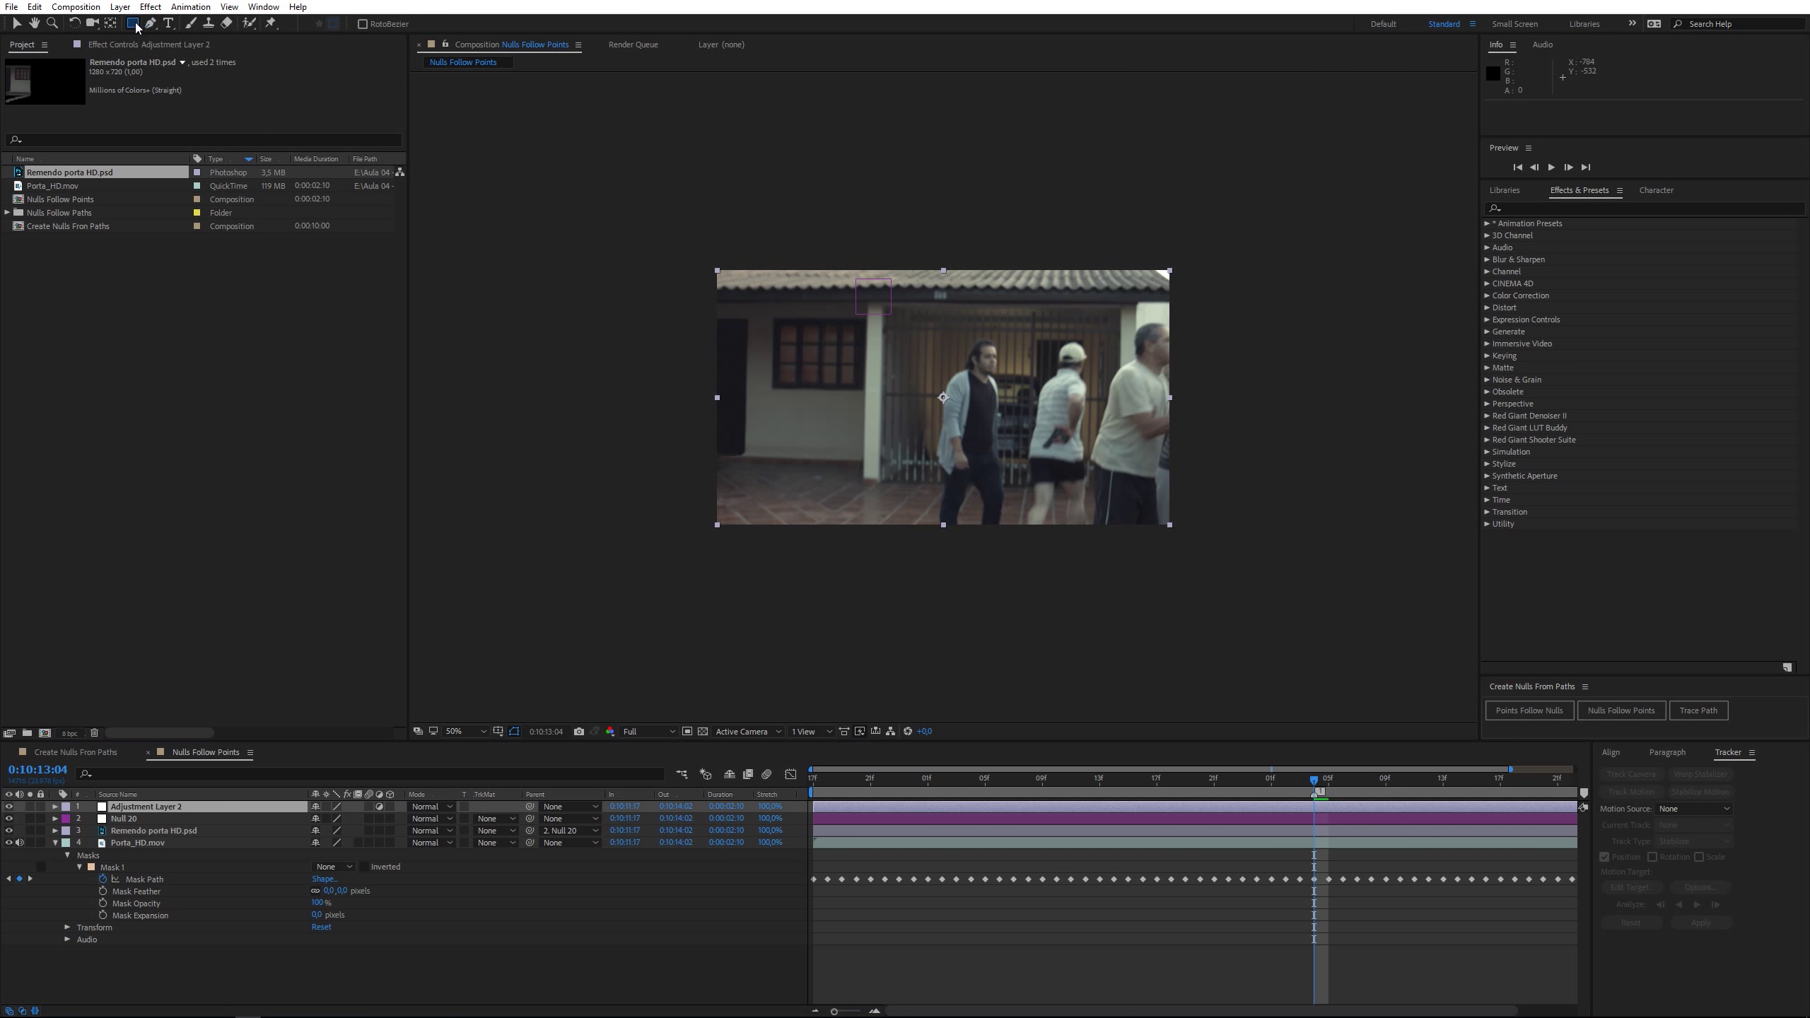
{"action": "left_click_drag", "start_coordinate": [132, 23], "coordinate": [171, 46]}
{"action": "left_click_drag", "start_coordinate": [905, 285], "coordinate": [1263, 642]}
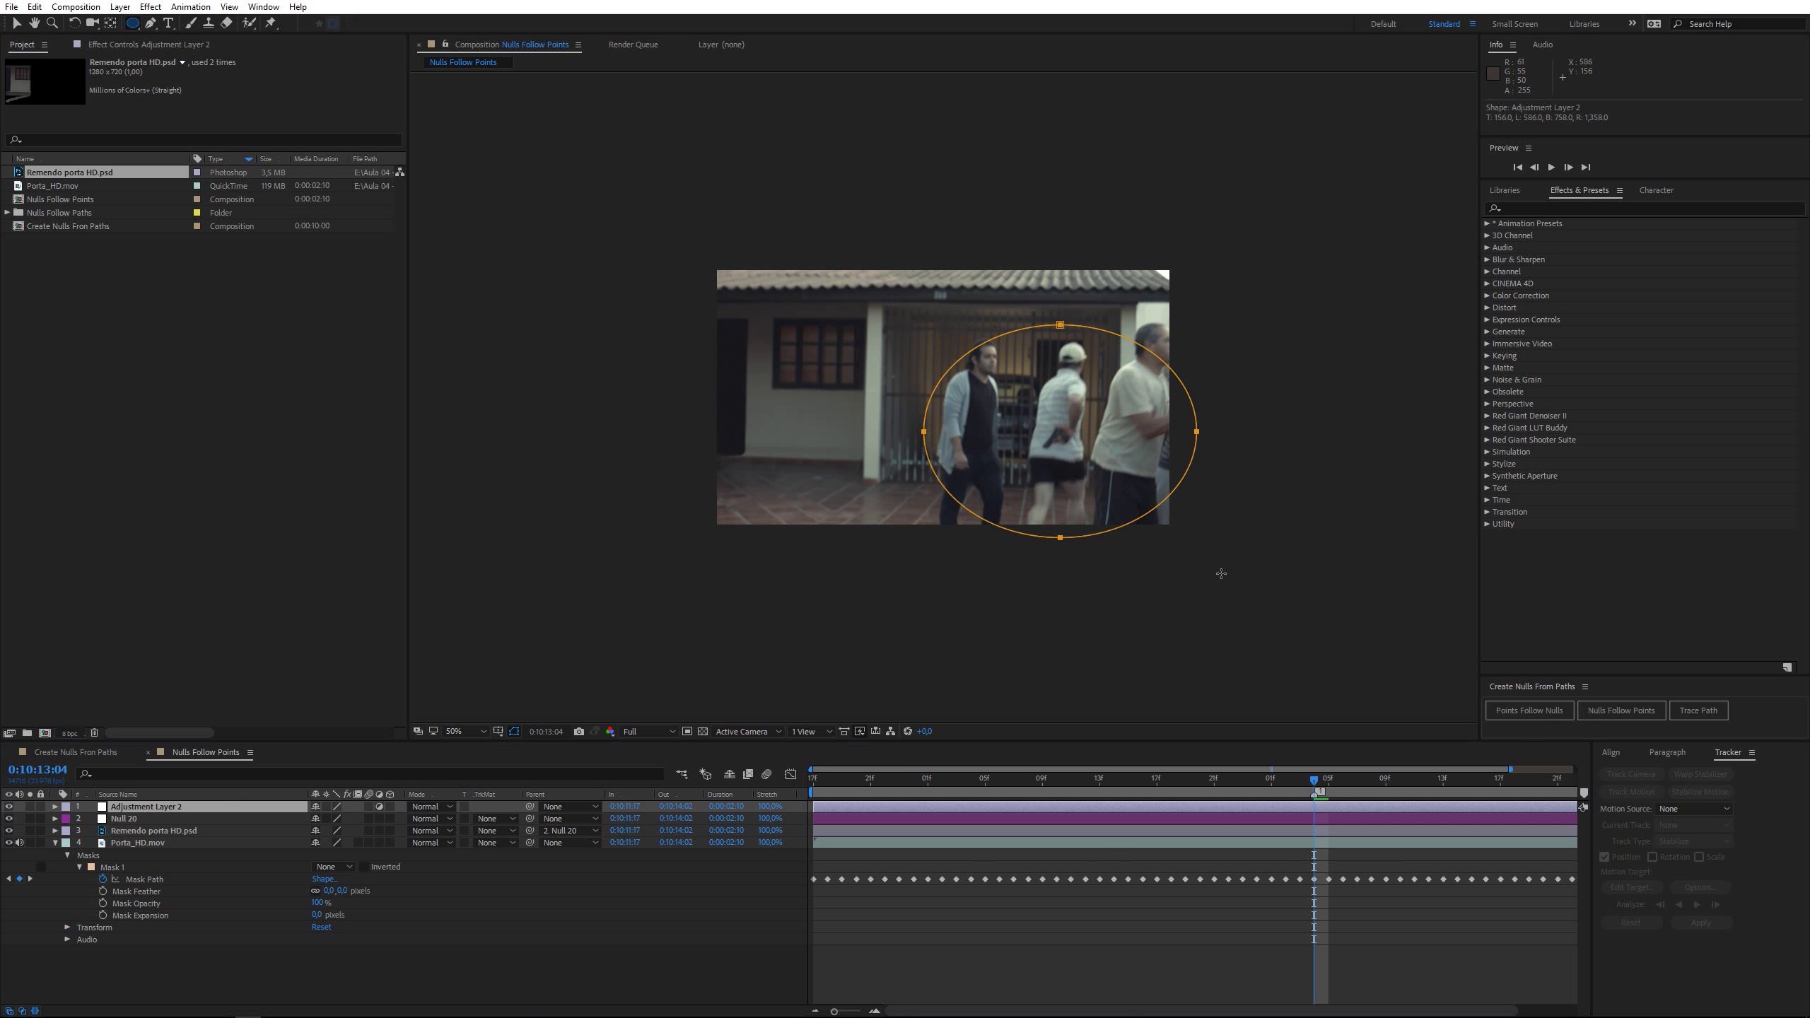
{"action": "left_click_drag", "start_coordinate": [1262, 641], "coordinate": [1282, 657]}
{"action": "left_click_drag", "start_coordinate": [150, 23], "coordinate": [215, 84]}
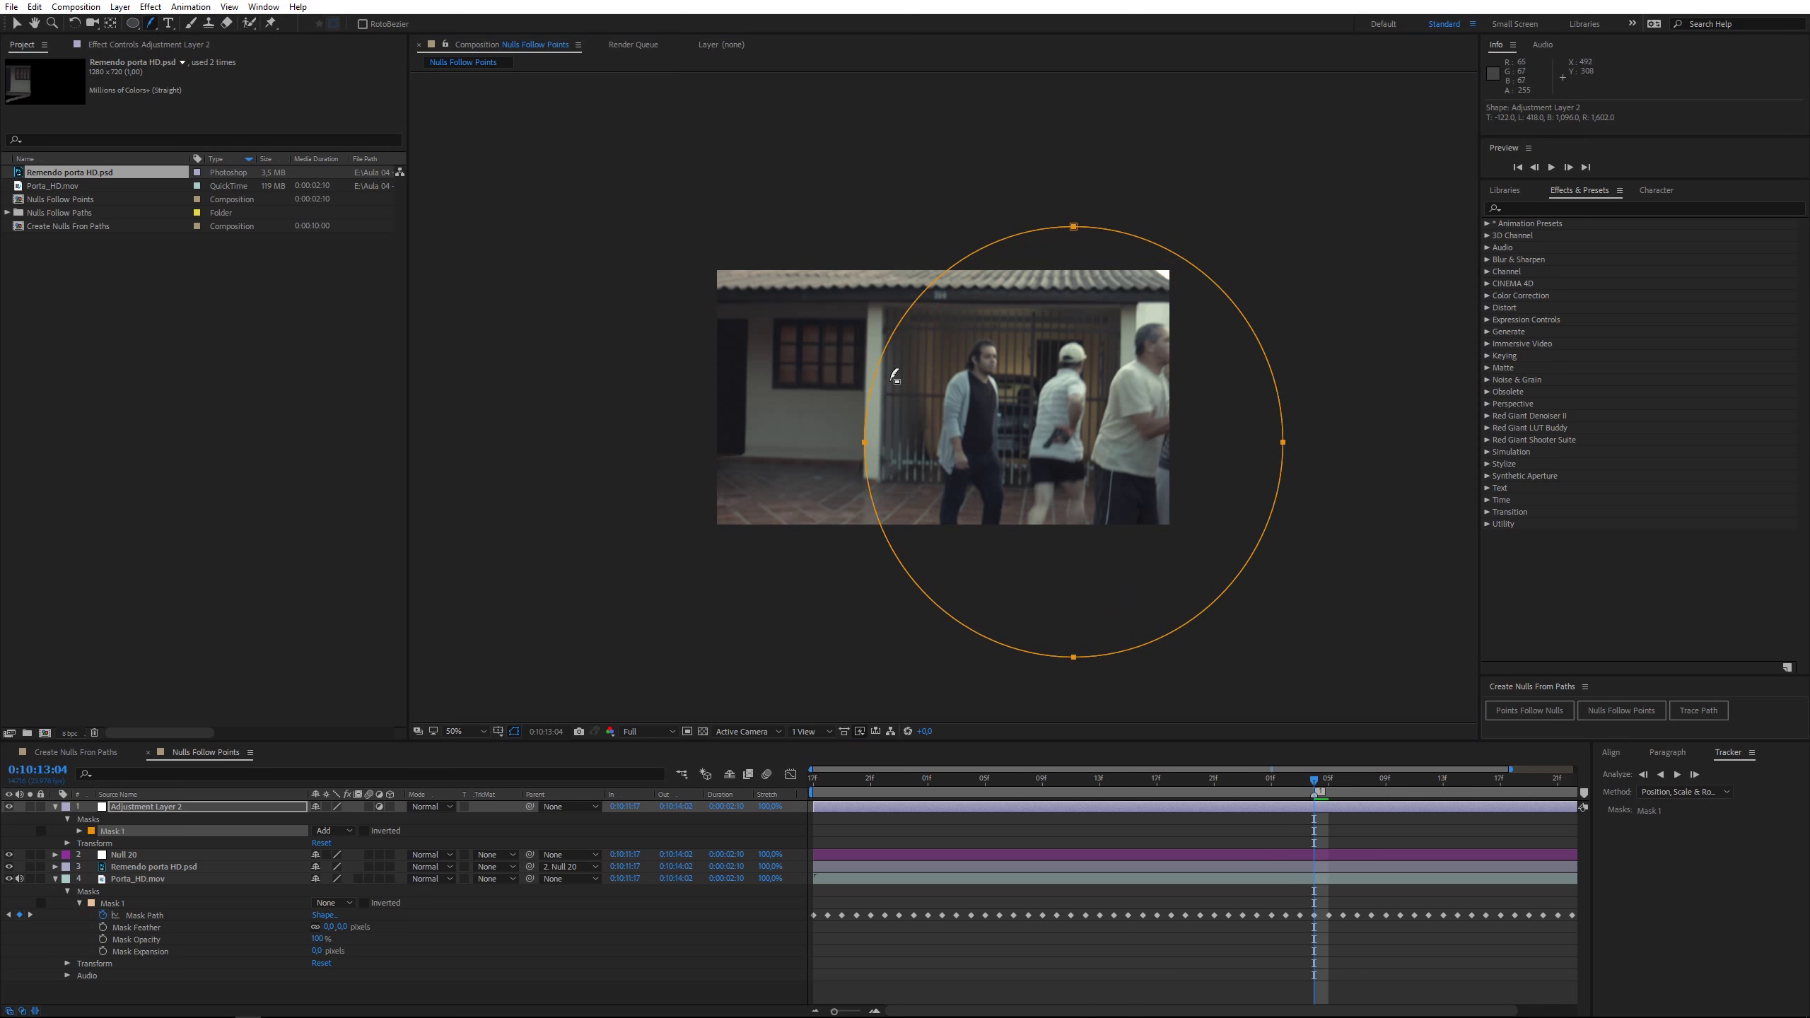
{"action": "mouse_move", "coordinate": [871, 388]}
{"action": "left_mouse_down"}
{"action": "mouse_move", "coordinate": [909, 394]}
{"action": "mouse_move", "coordinate": [777, 397]}
{"action": "left_mouse_up"}
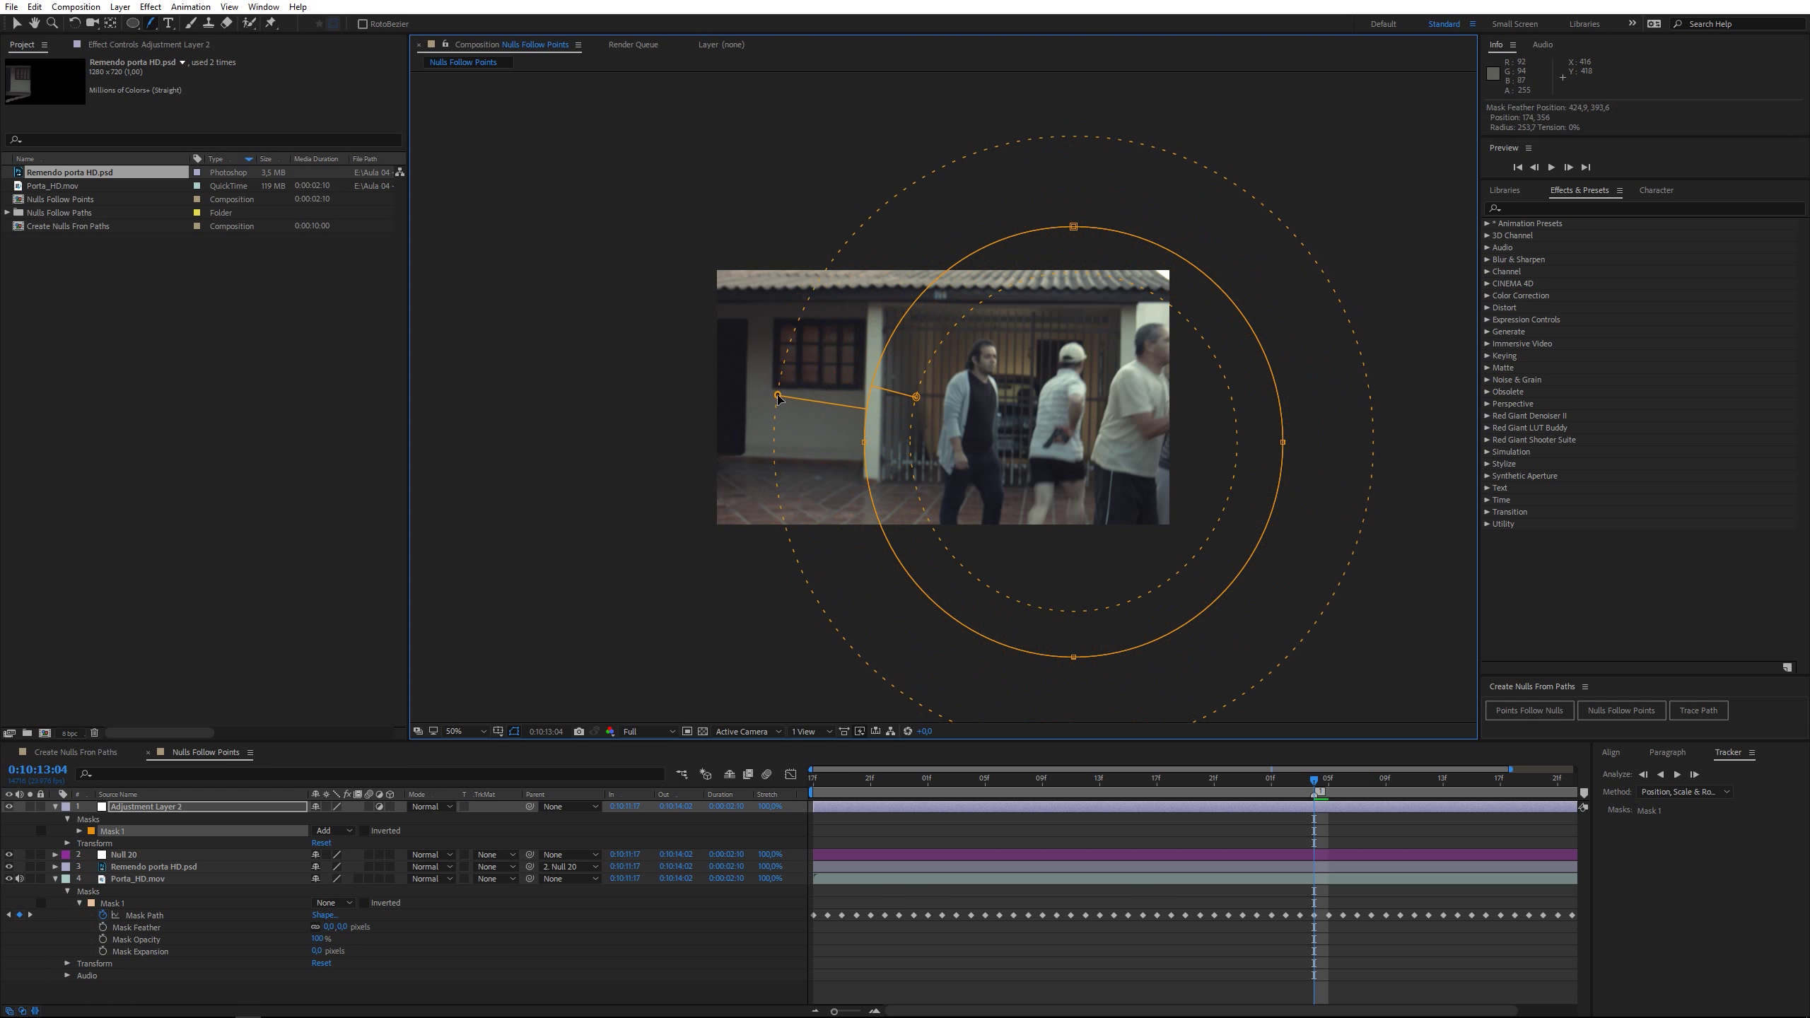
{"action": "key", "text": "period"}
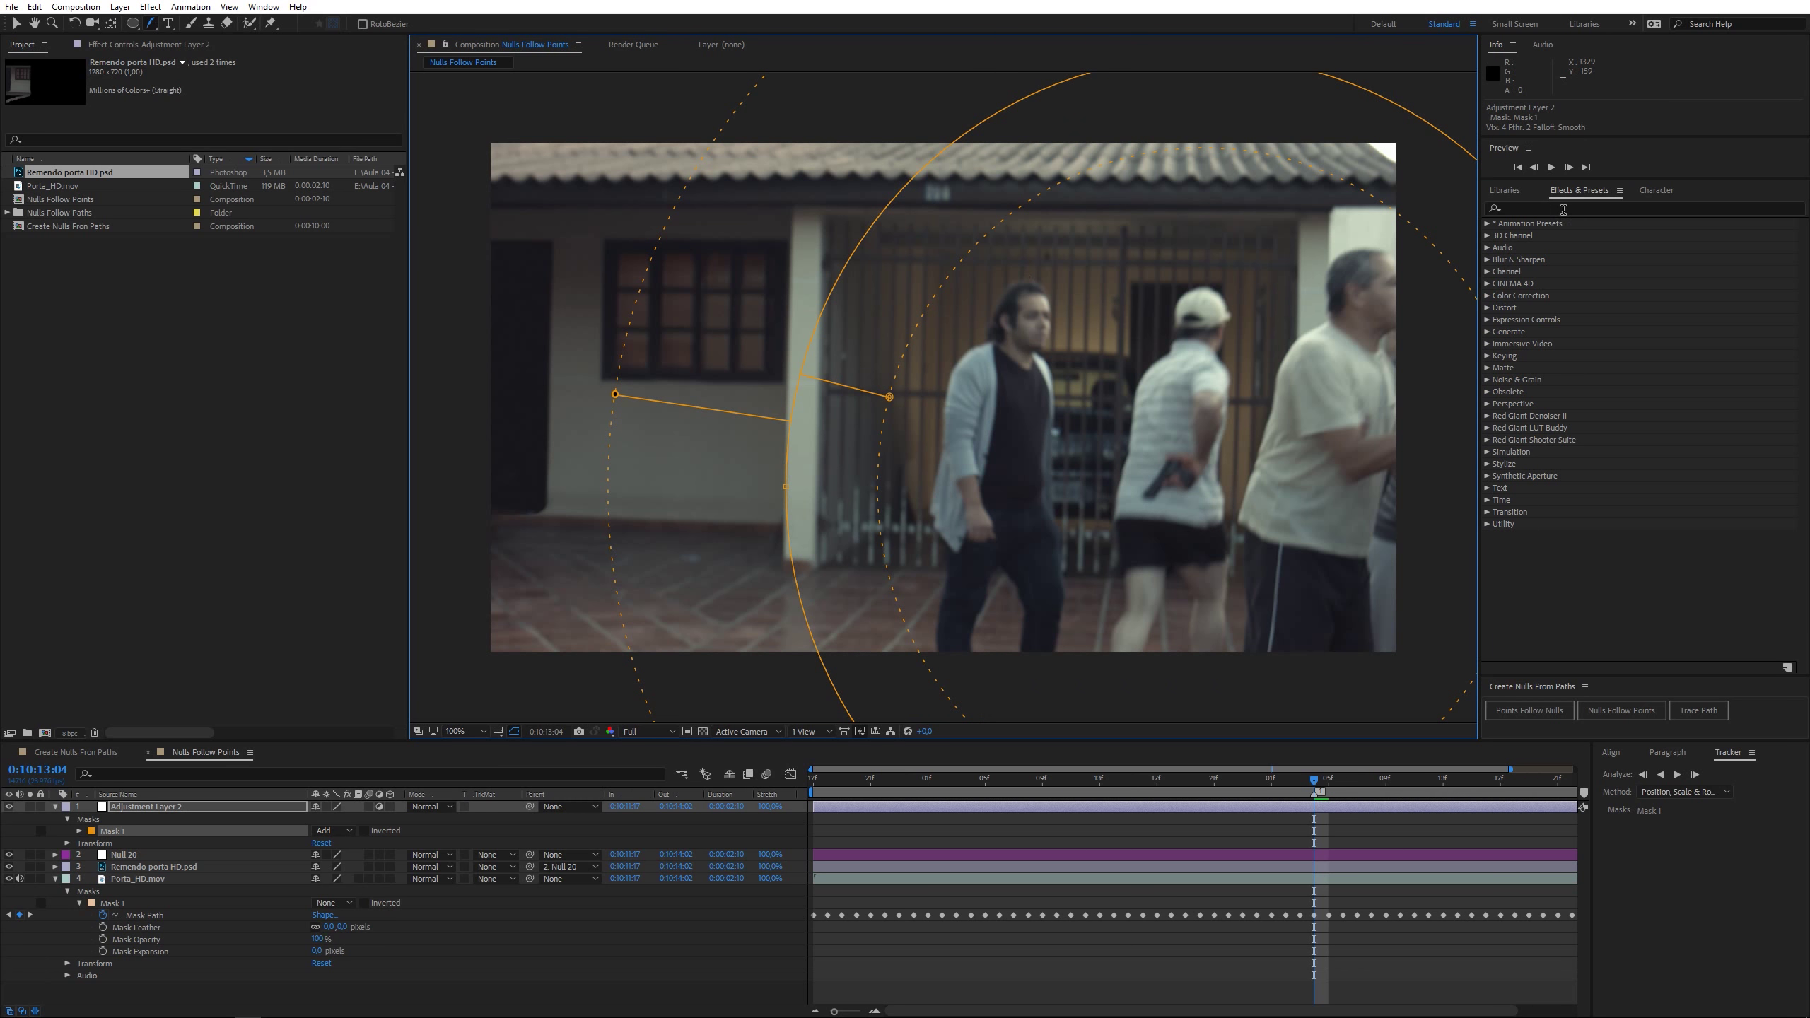
Step: Search Effects & Presets for 'gaus' and apply Gaussian Blur to Adjustment Layer 2
{"action": "left_click", "coordinate": [1565, 209]}
{"action": "type", "text": "ha"}
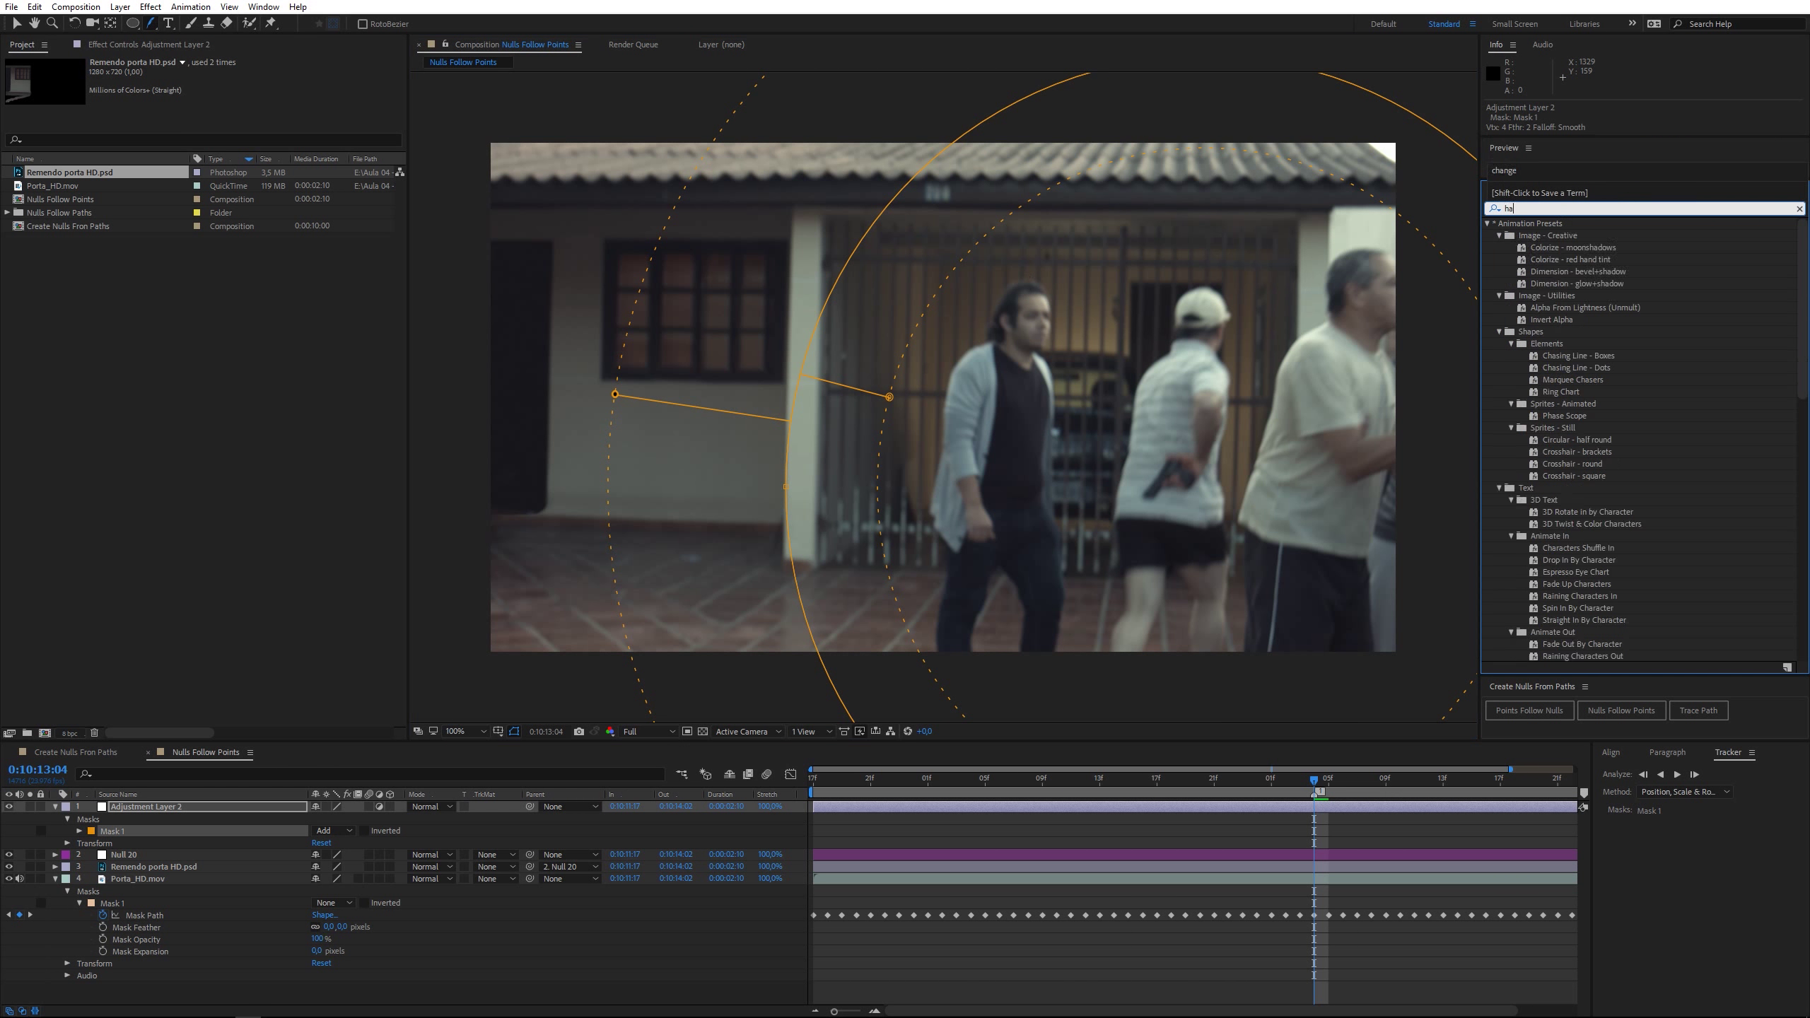
{"action": "type", "text": "us"}
{"action": "key", "text": "BackSpace"}
{"action": "key", "text": "BackSpace"}
{"action": "key", "text": "BackSpace"}
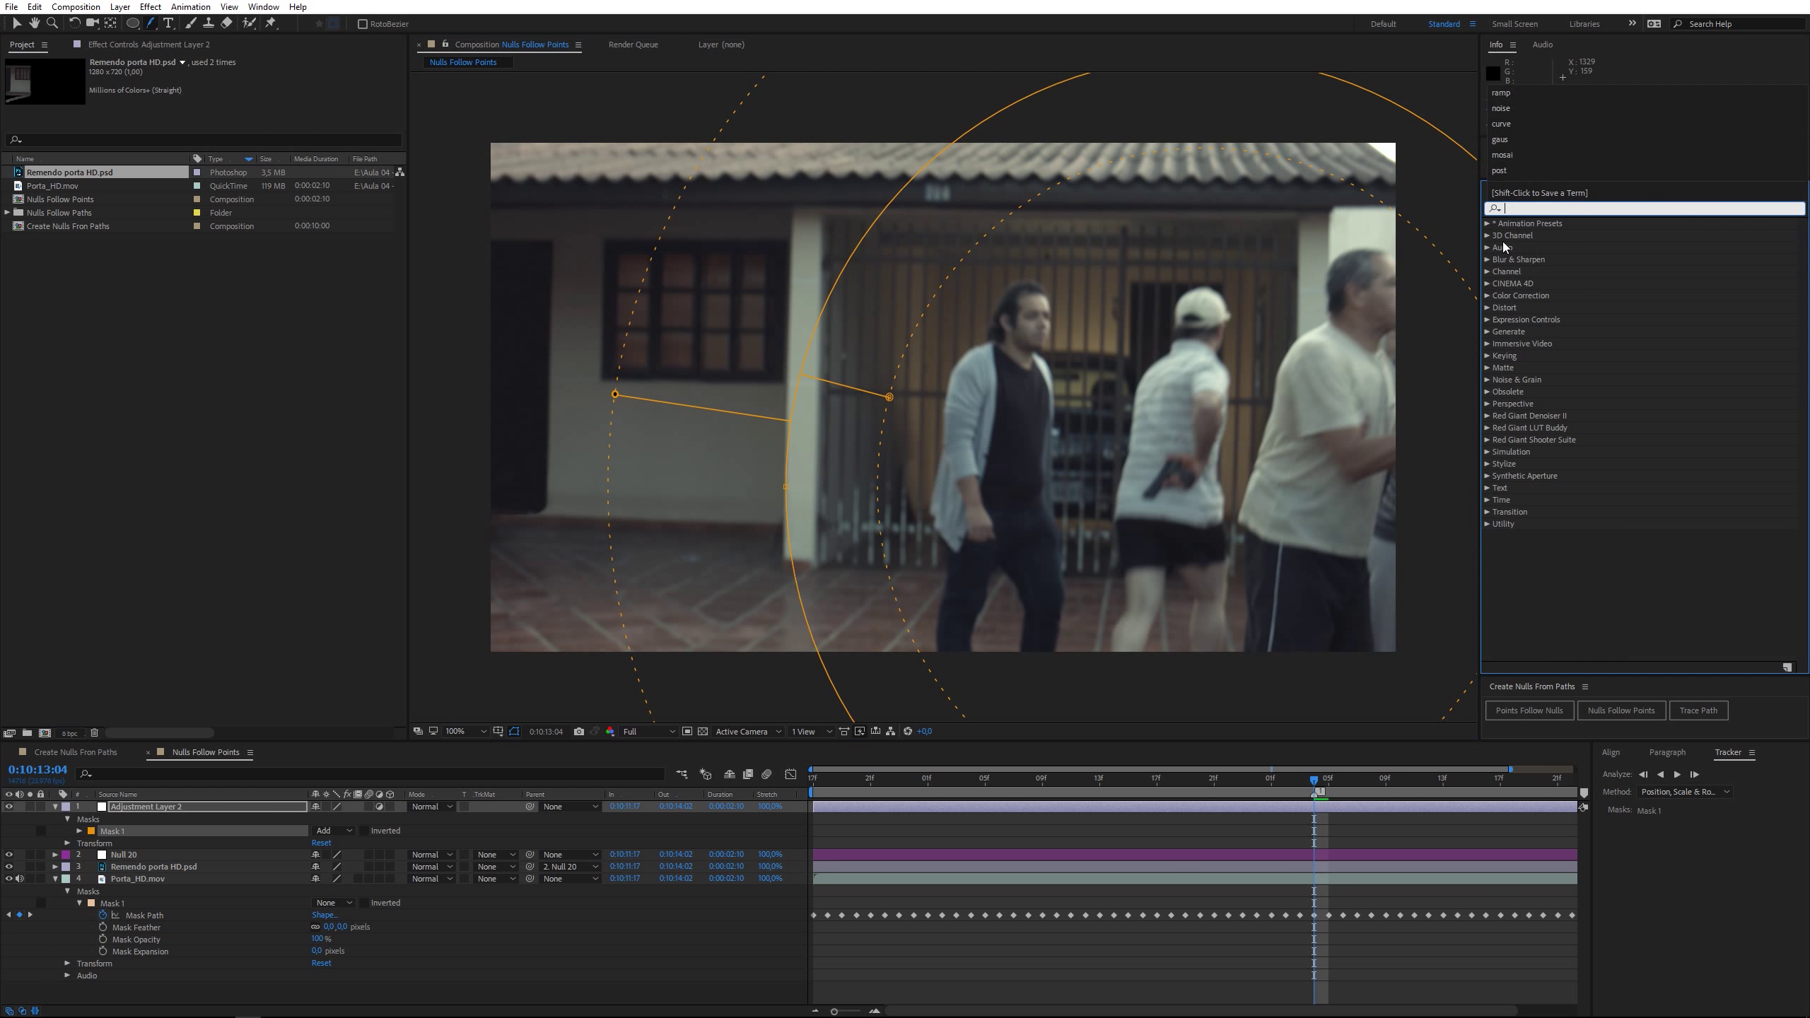
{"action": "type", "text": "gaus"}
{"action": "left_click_drag", "start_coordinate": [1546, 243], "coordinate": [166, 813]}
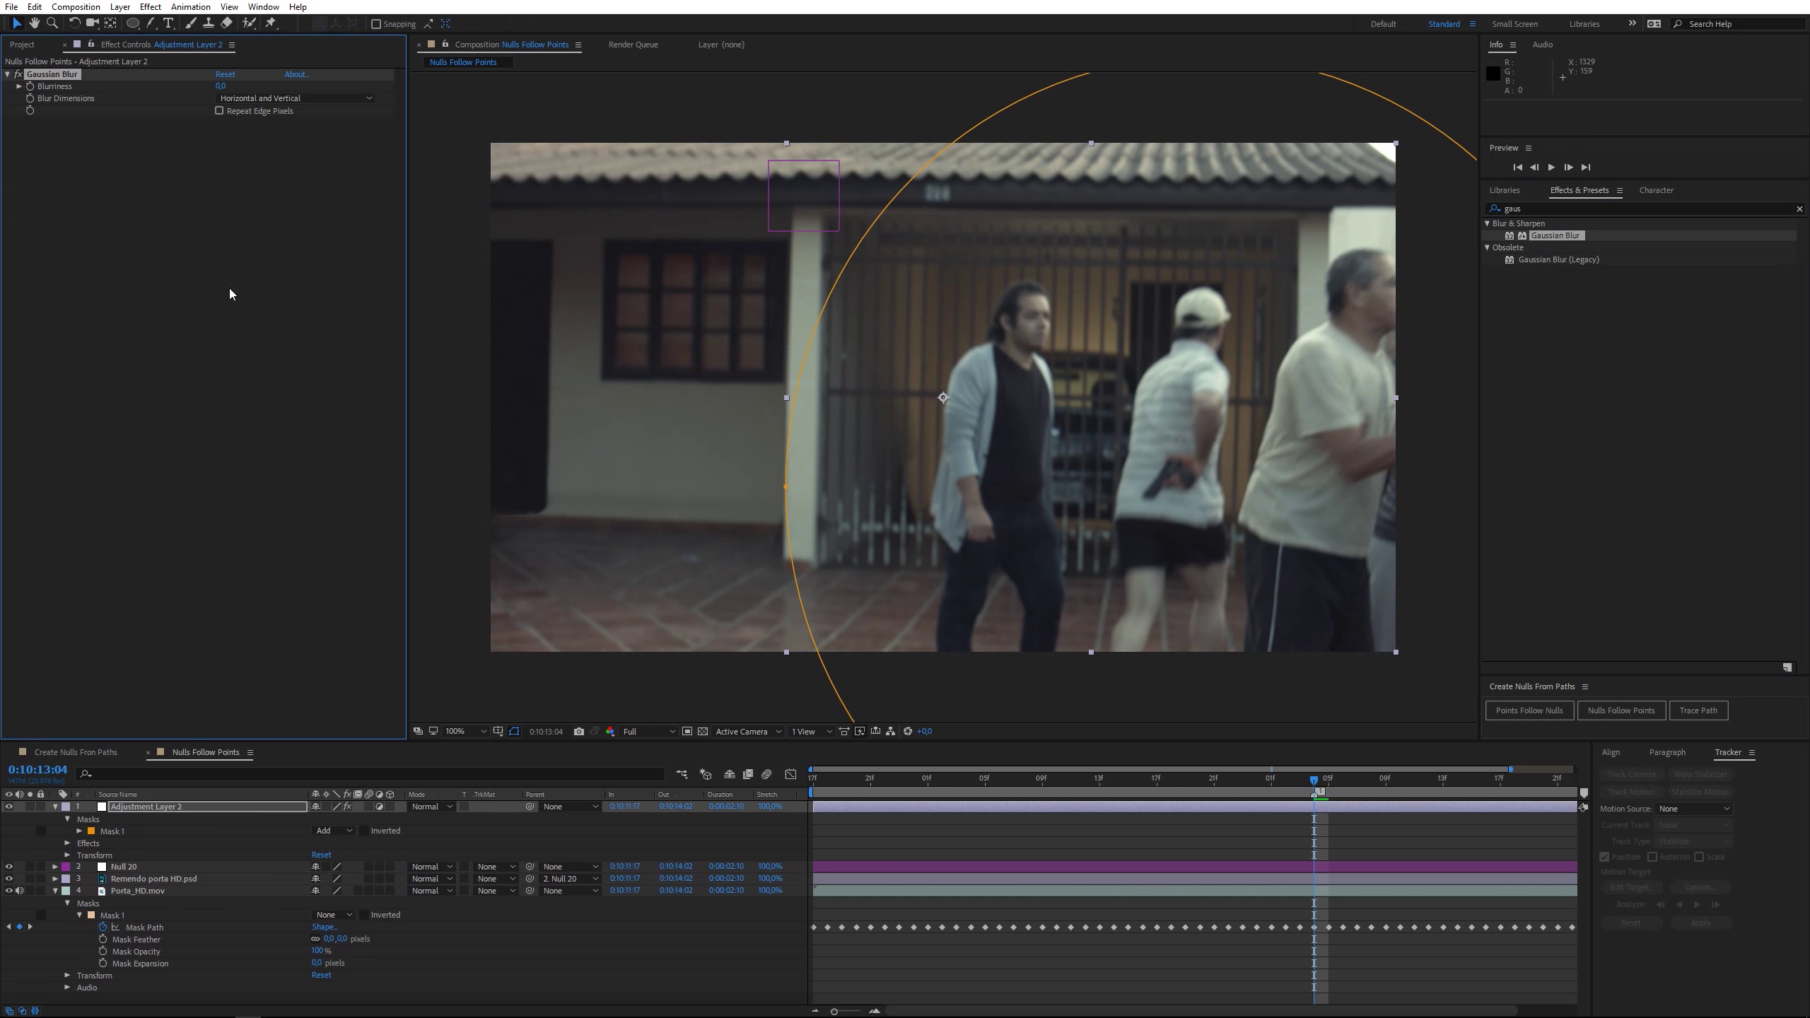
Step: Set Gaussian Blur to 6 with repeating edge pixels, and switch Mask 1 to Subtract
{"action": "left_click", "coordinate": [296, 98]}
{"action": "left_click", "coordinate": [210, 119]}
{"action": "left_click", "coordinate": [219, 111]}
{"action": "left_click_drag", "start_coordinate": [221, 86], "coordinate": [270, 87]}
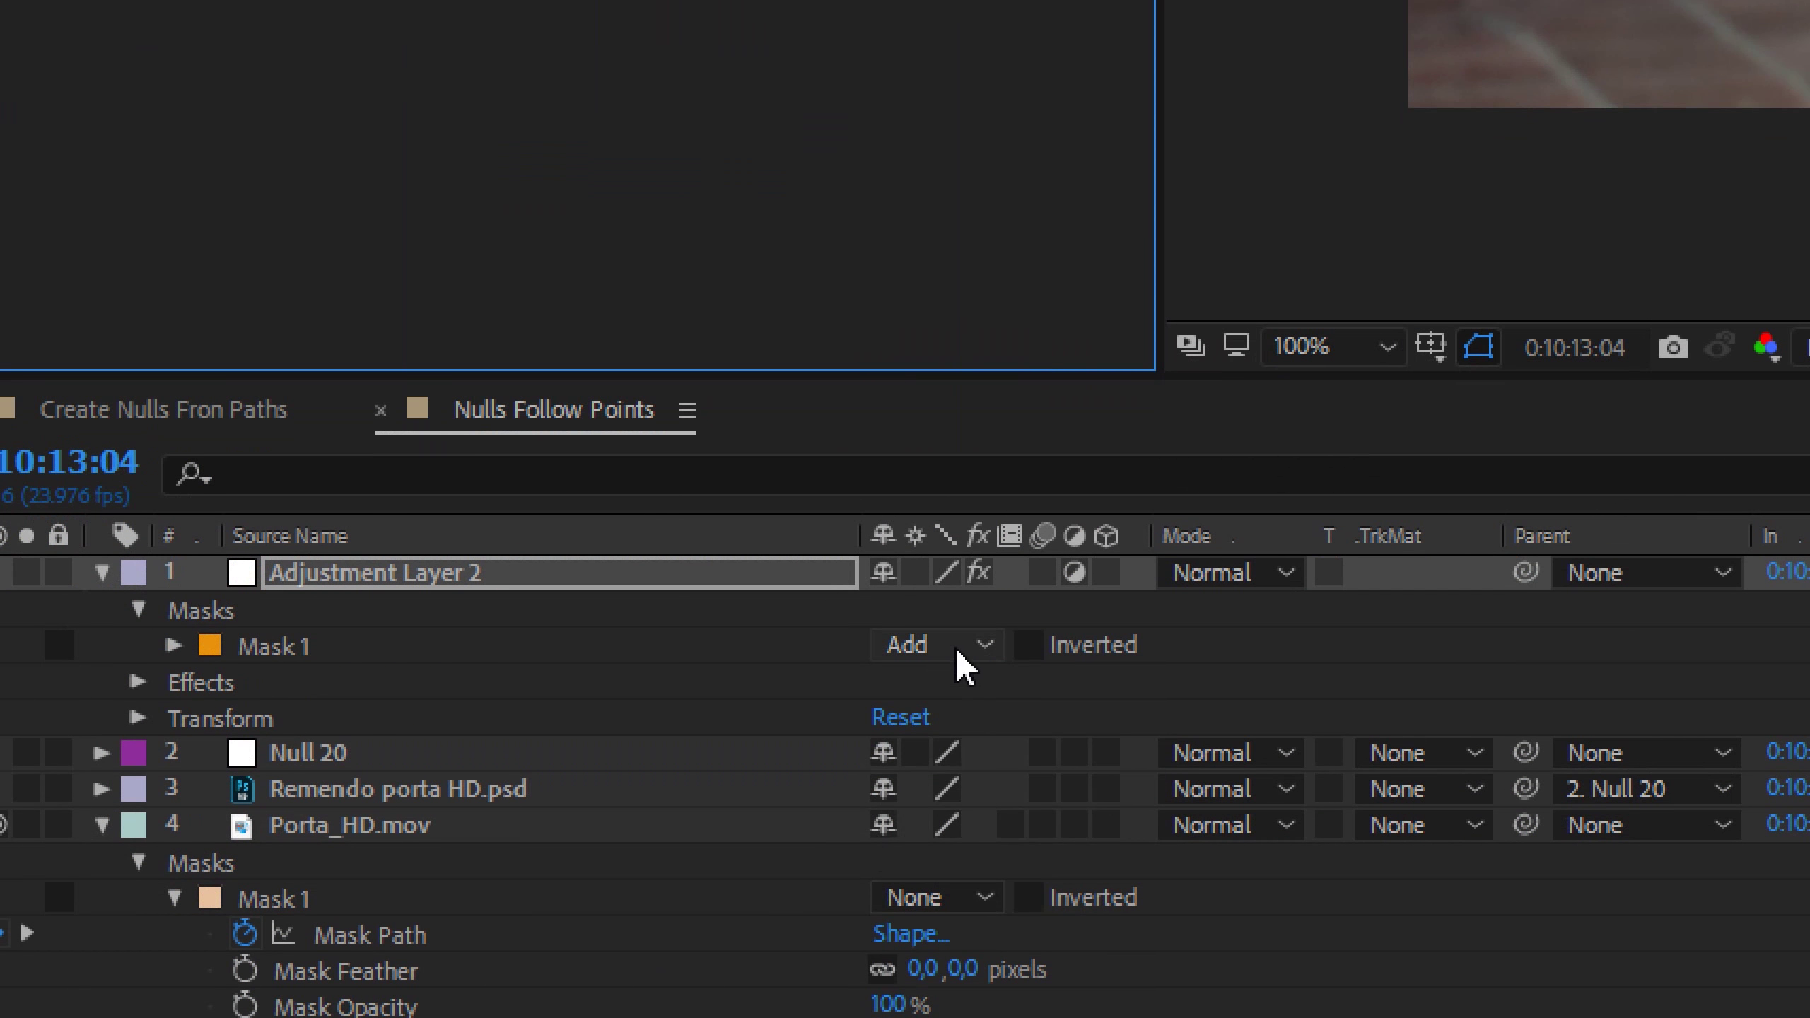
{"action": "left_click", "coordinate": [958, 651]}
{"action": "left_click", "coordinate": [992, 786]}
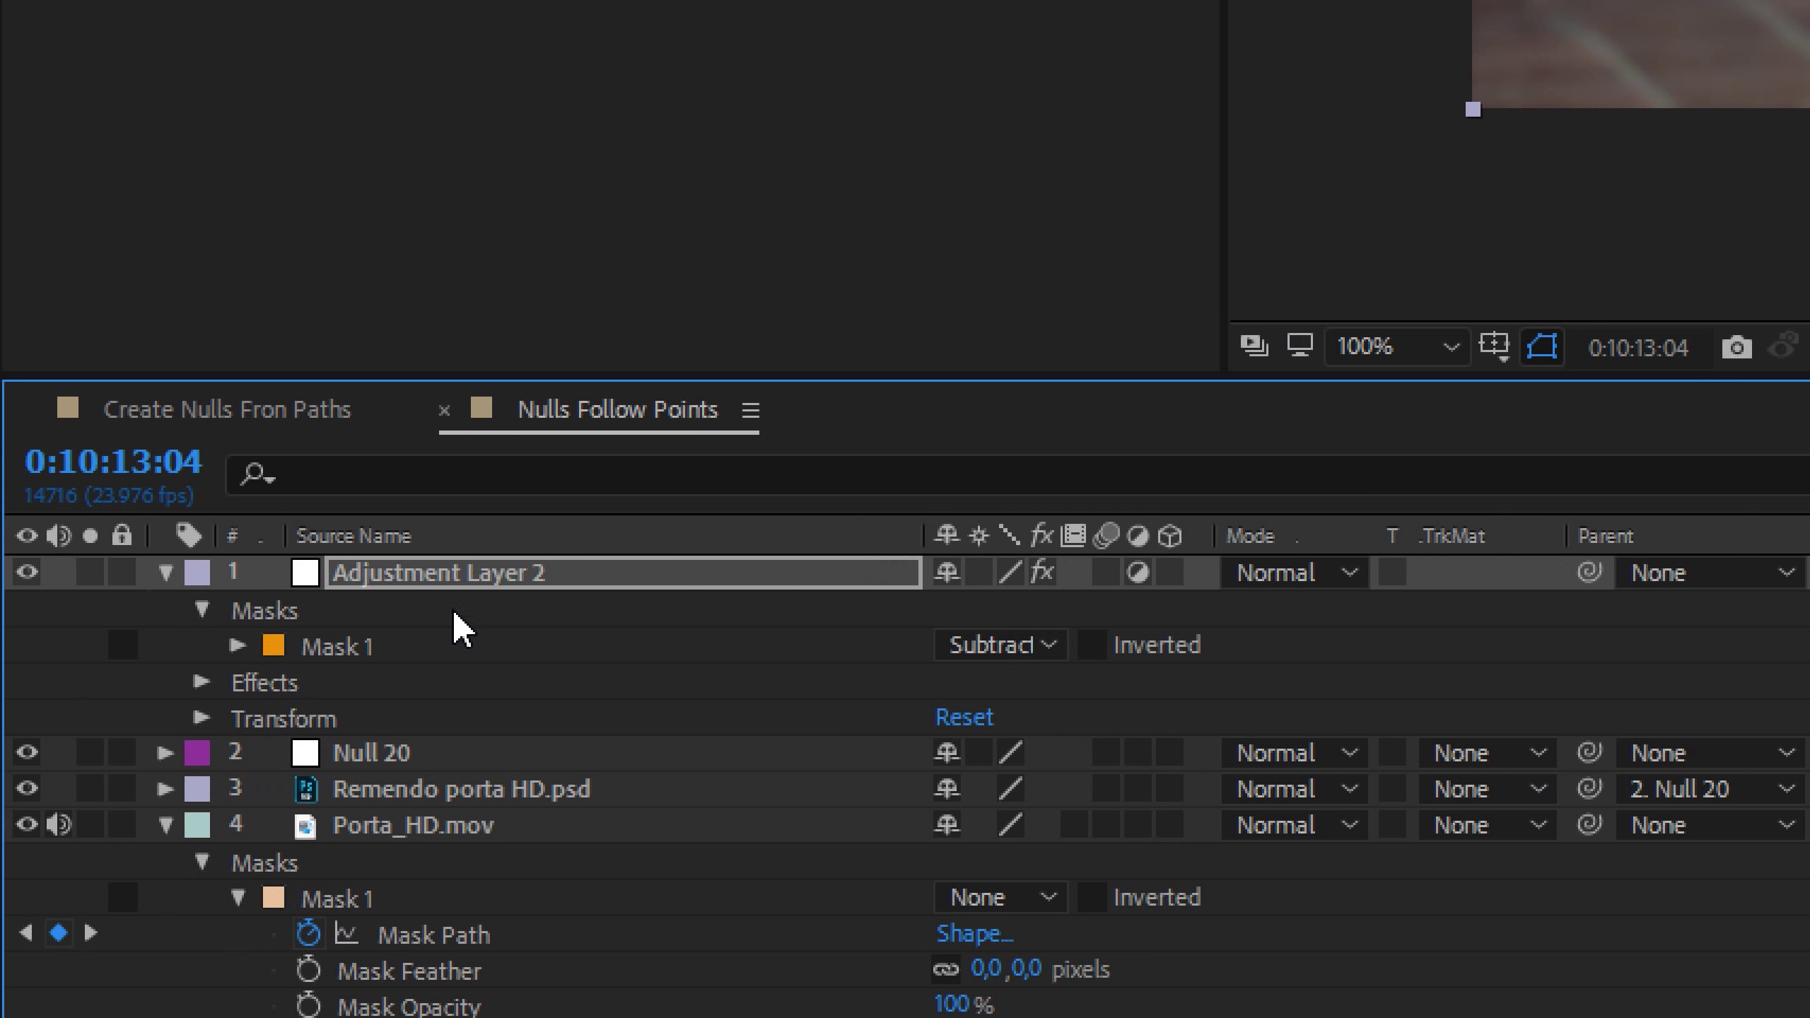
{"action": "left_click", "coordinate": [424, 638]}
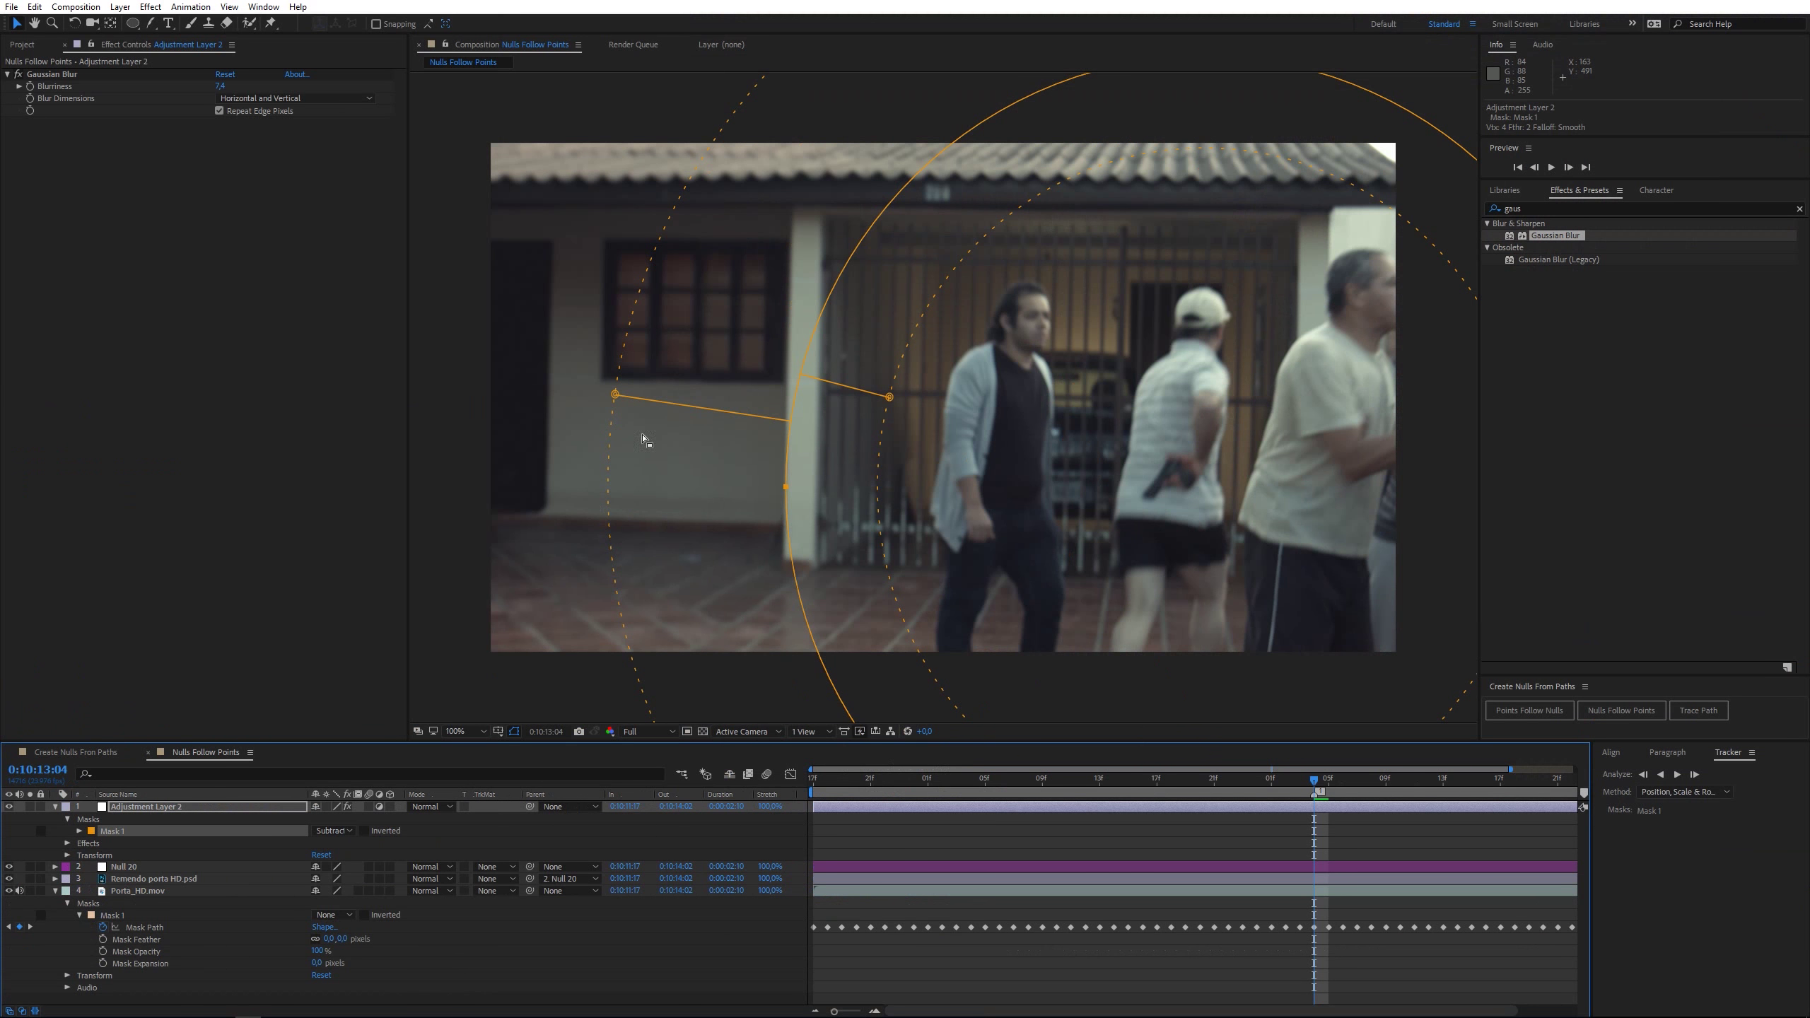
Step: Add a Noise effect and a Curves effect, bending the curve down to darken
{"action": "left_click", "coordinate": [1509, 206]}
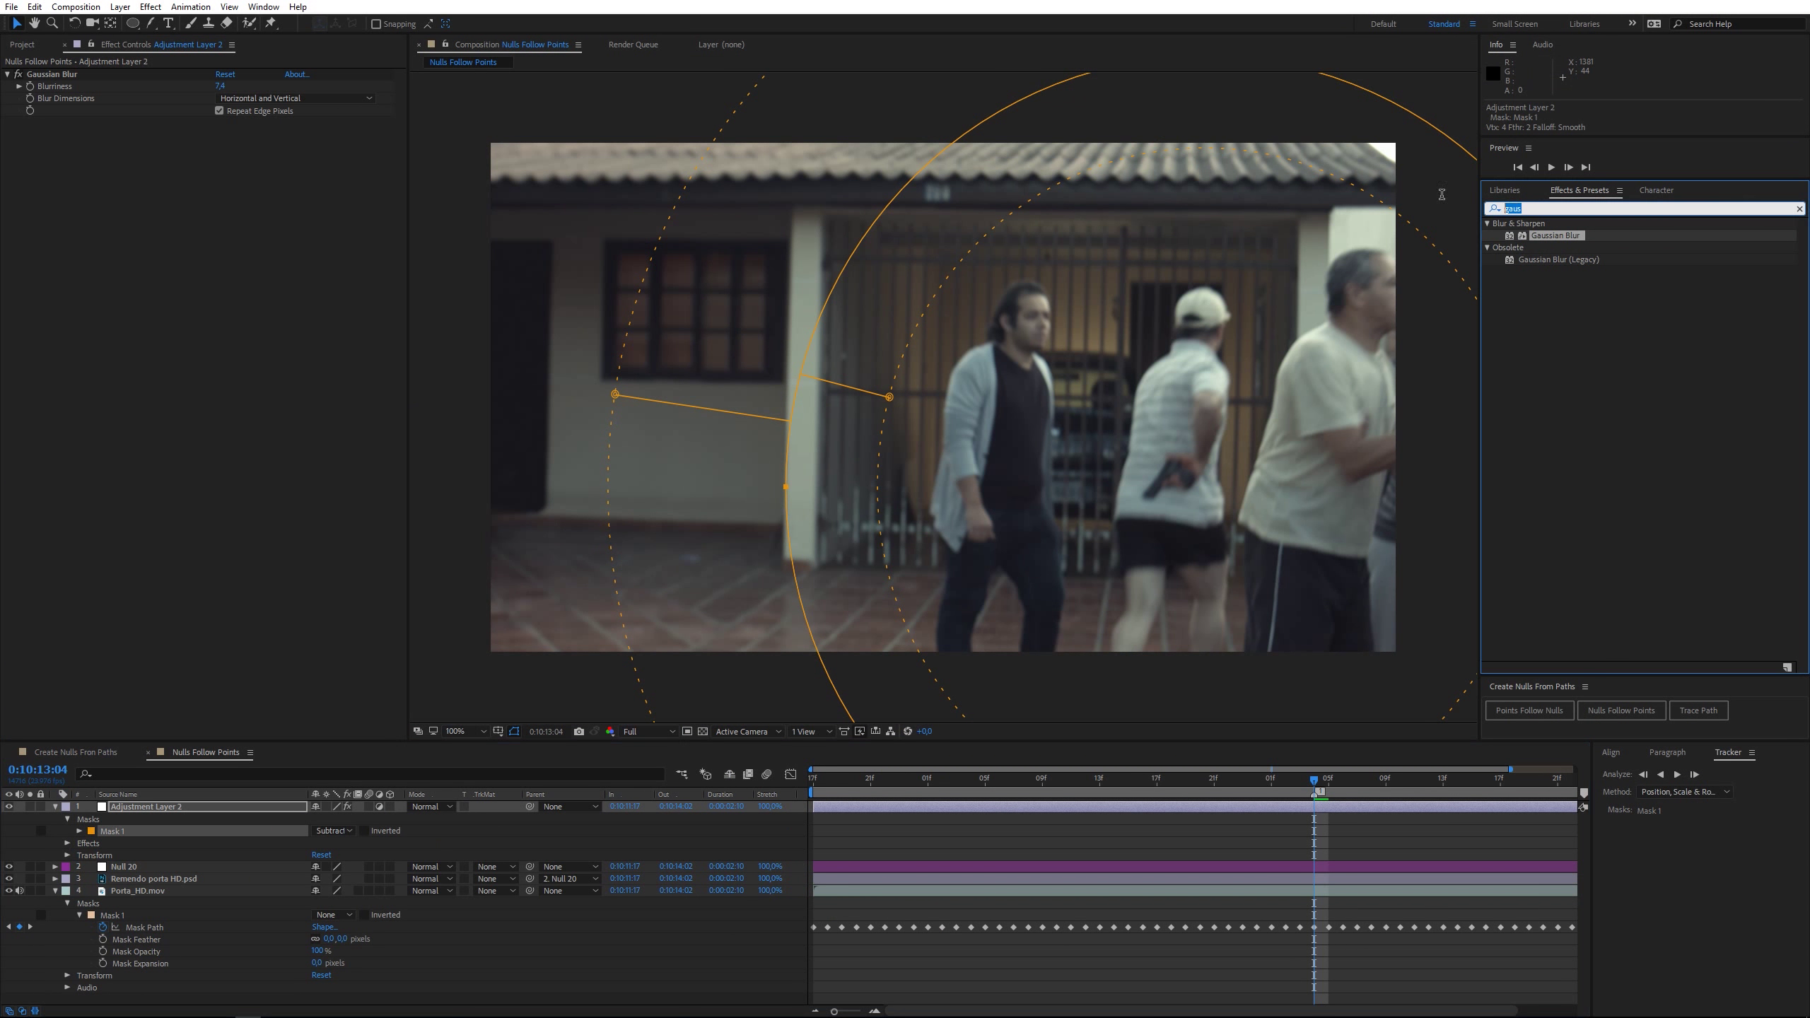
{"action": "type", "text": "noise"}
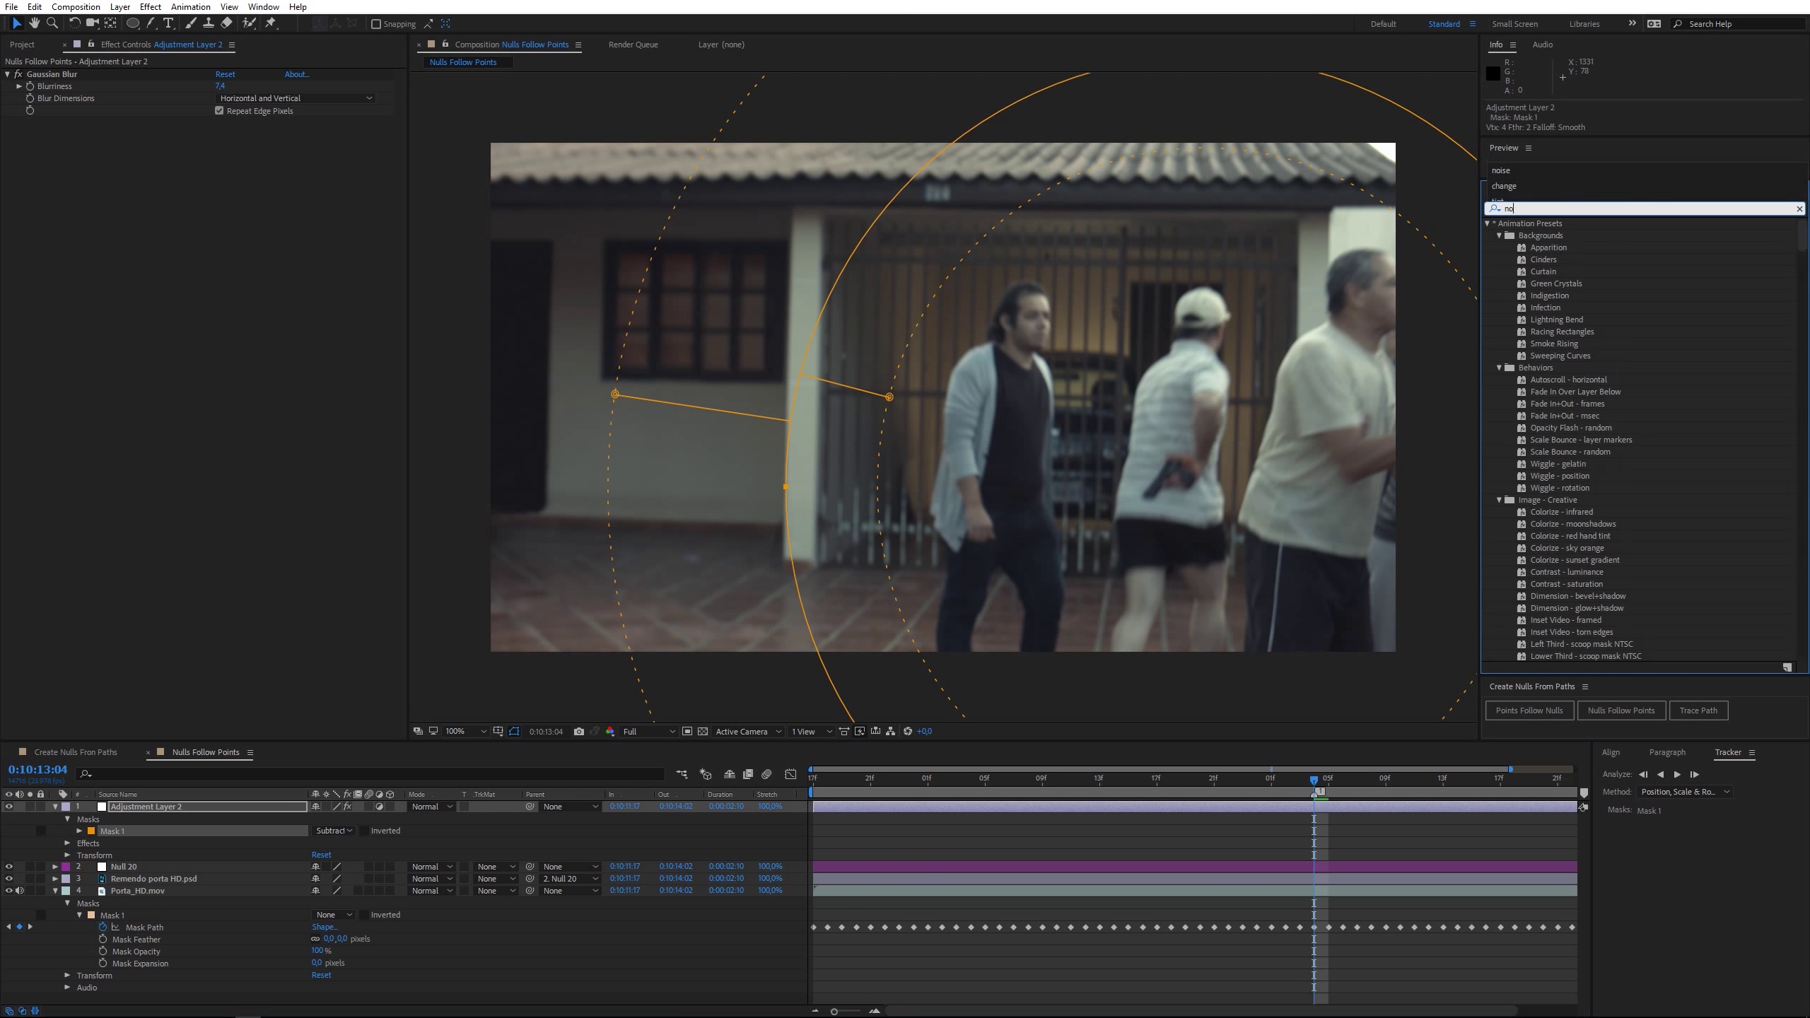
{"action": "left_click_drag", "start_coordinate": [1529, 284], "coordinate": [279, 169]}
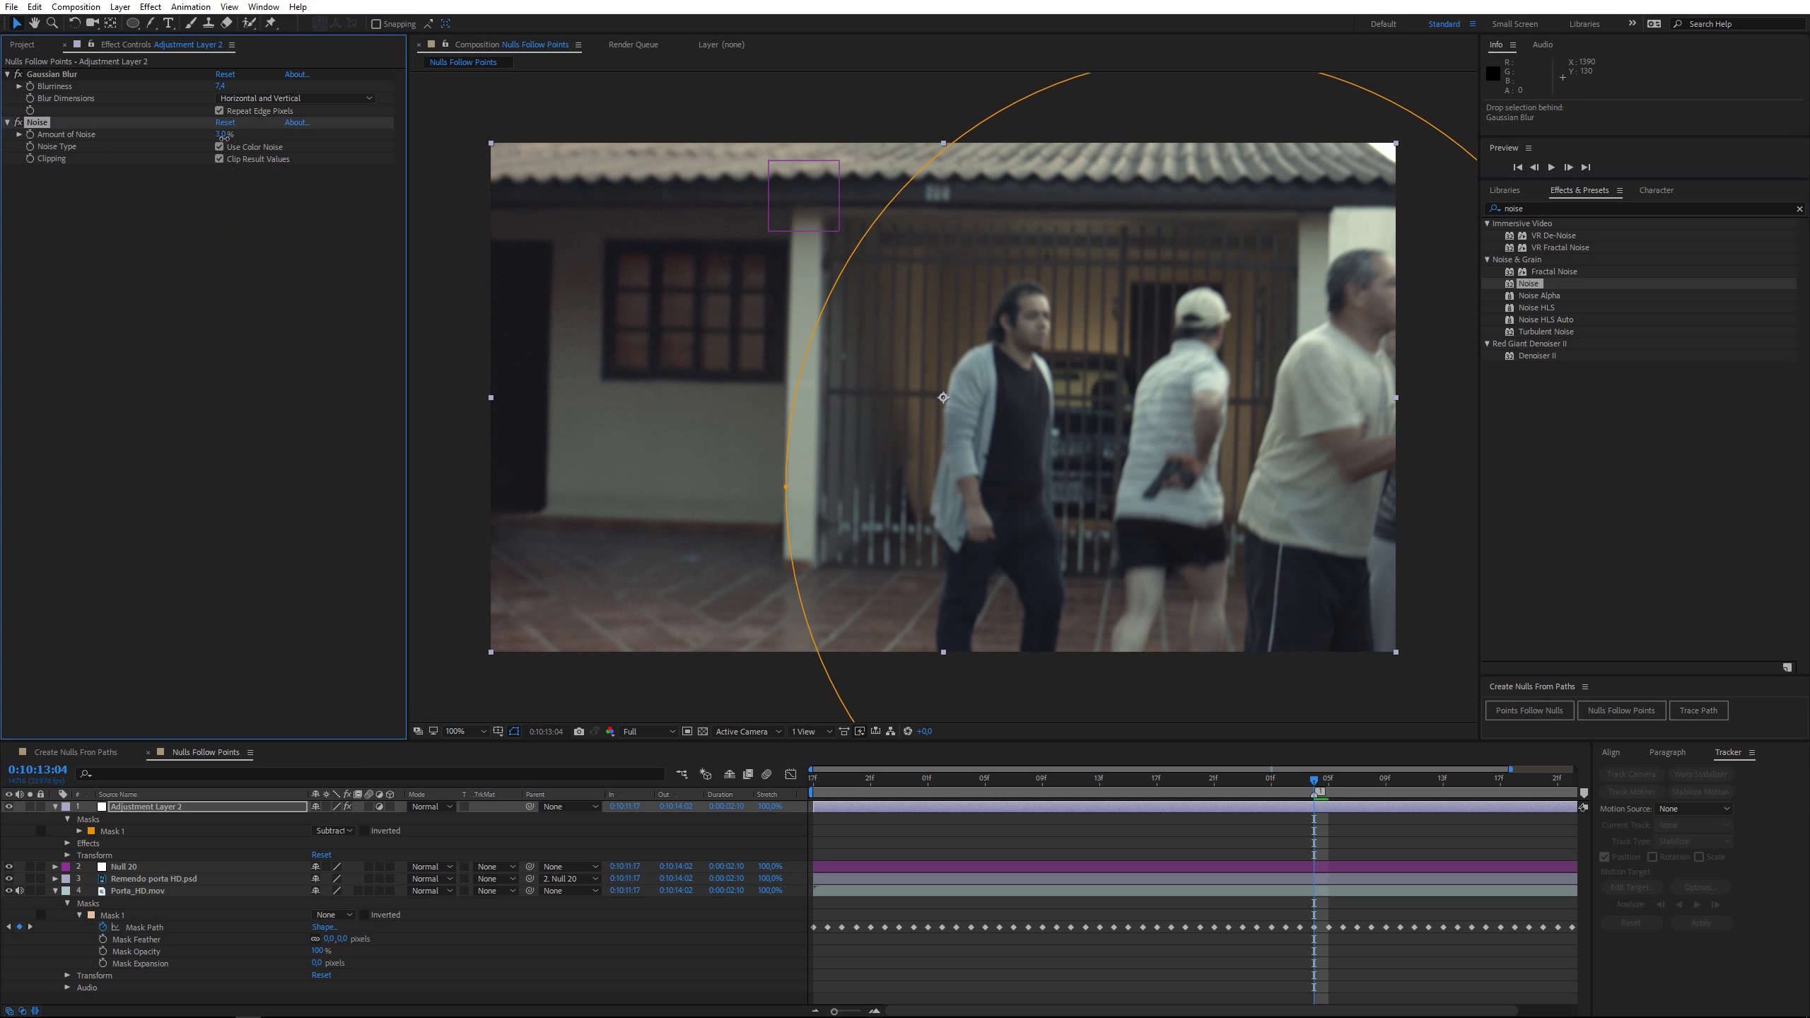
{"action": "left_click", "coordinate": [1539, 208]}
{"action": "type", "text": "curve"}
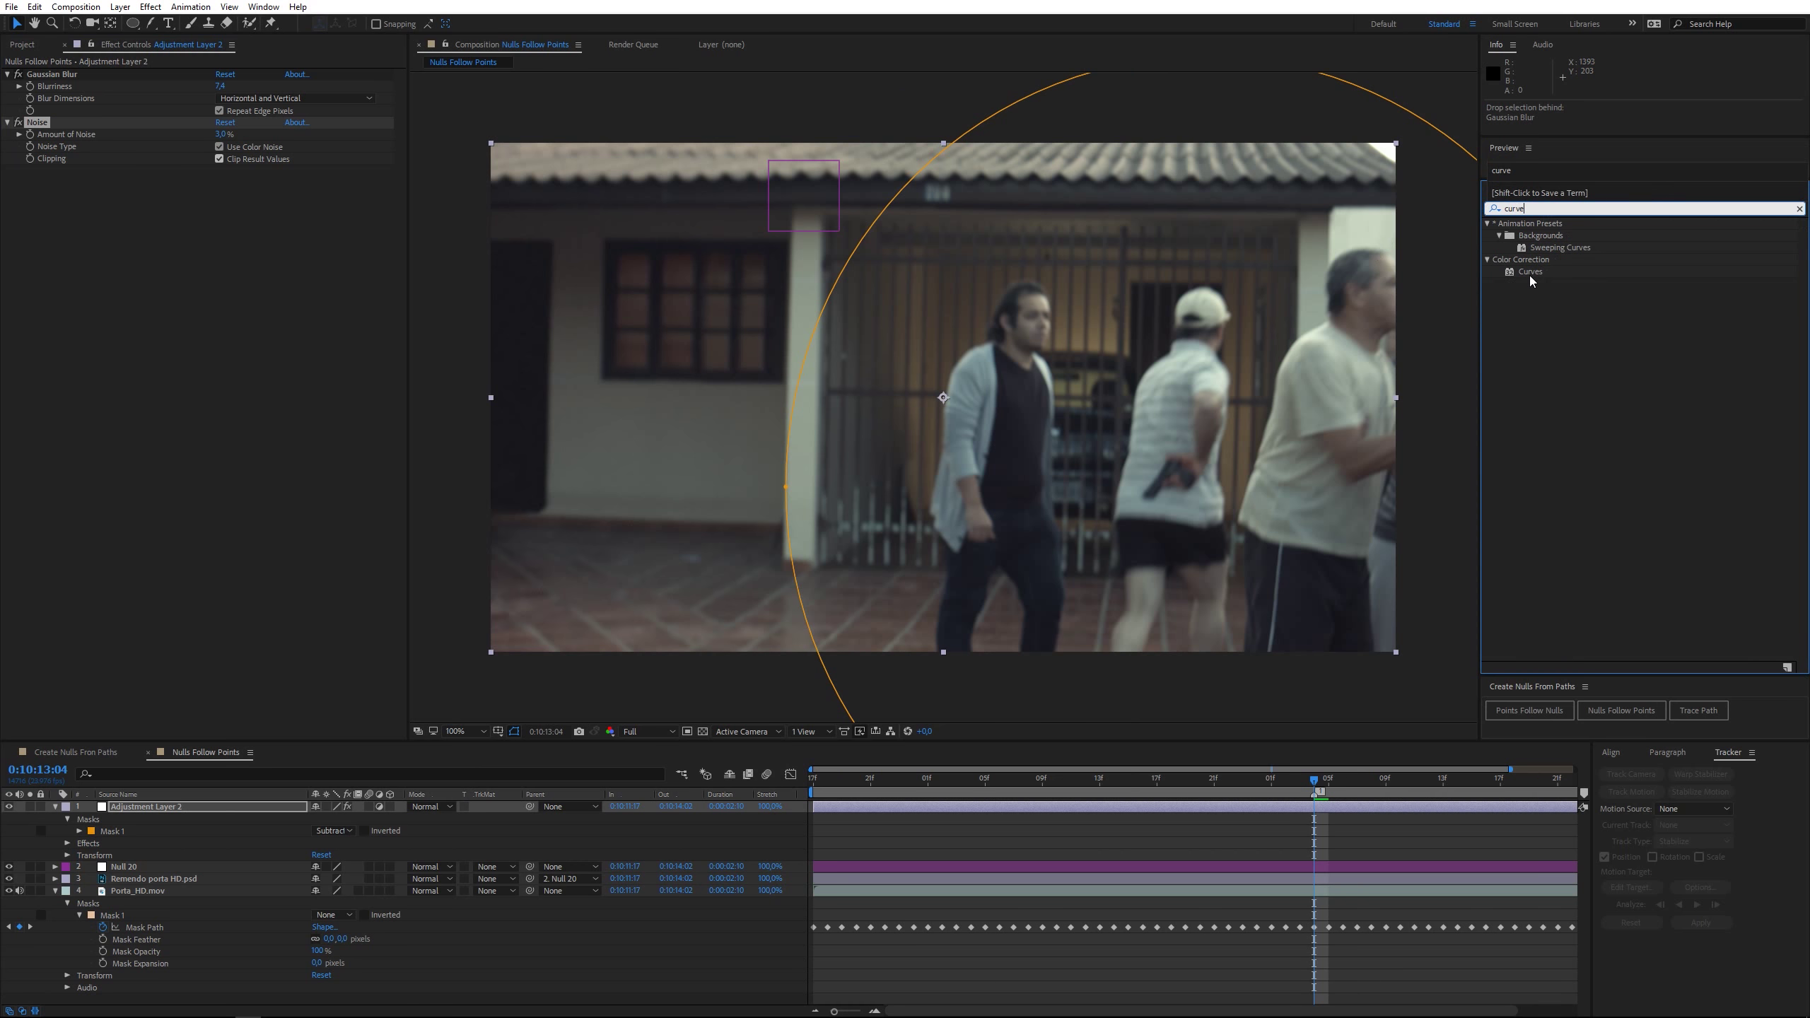
{"action": "left_click_drag", "start_coordinate": [1531, 274], "coordinate": [107, 121]}
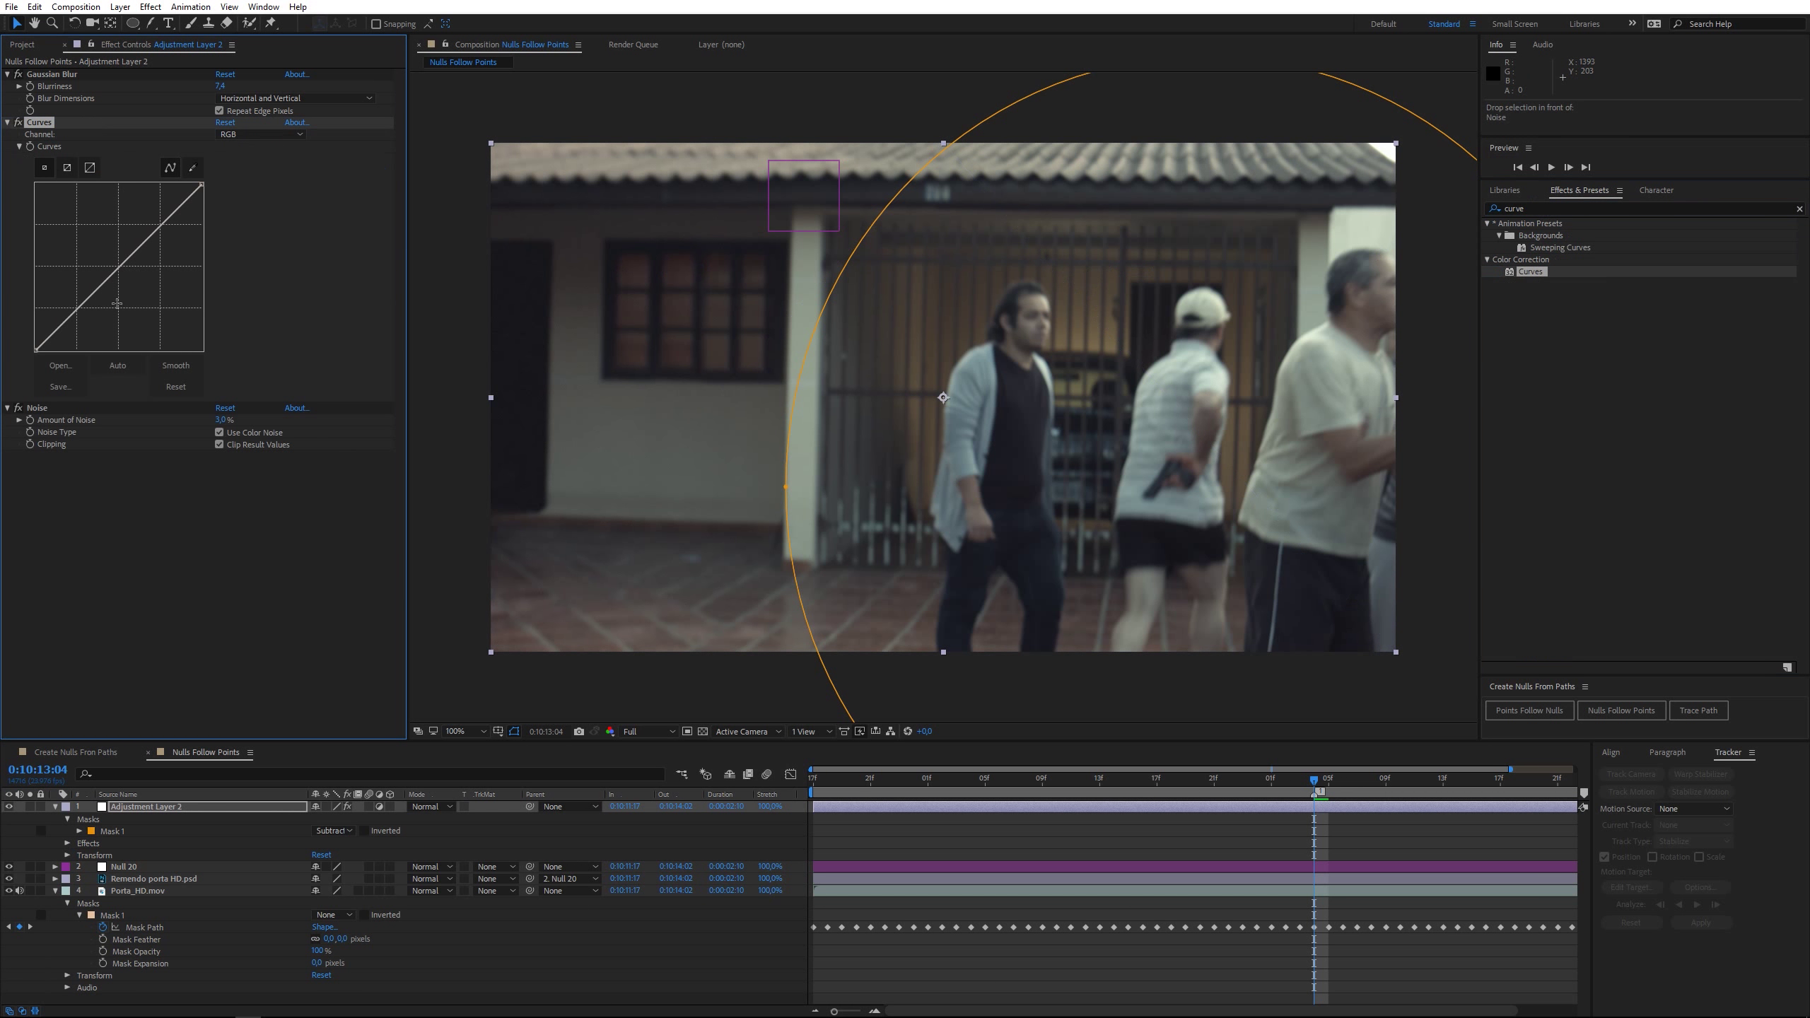
{"action": "left_click_drag", "start_coordinate": [97, 303], "coordinate": [100, 306]}
Step: Widen Mask 1's inner and outer feather, collapse the layers, and play a preview
{"action": "left_click", "coordinate": [137, 833]}
{"action": "left_click", "coordinate": [80, 831]}
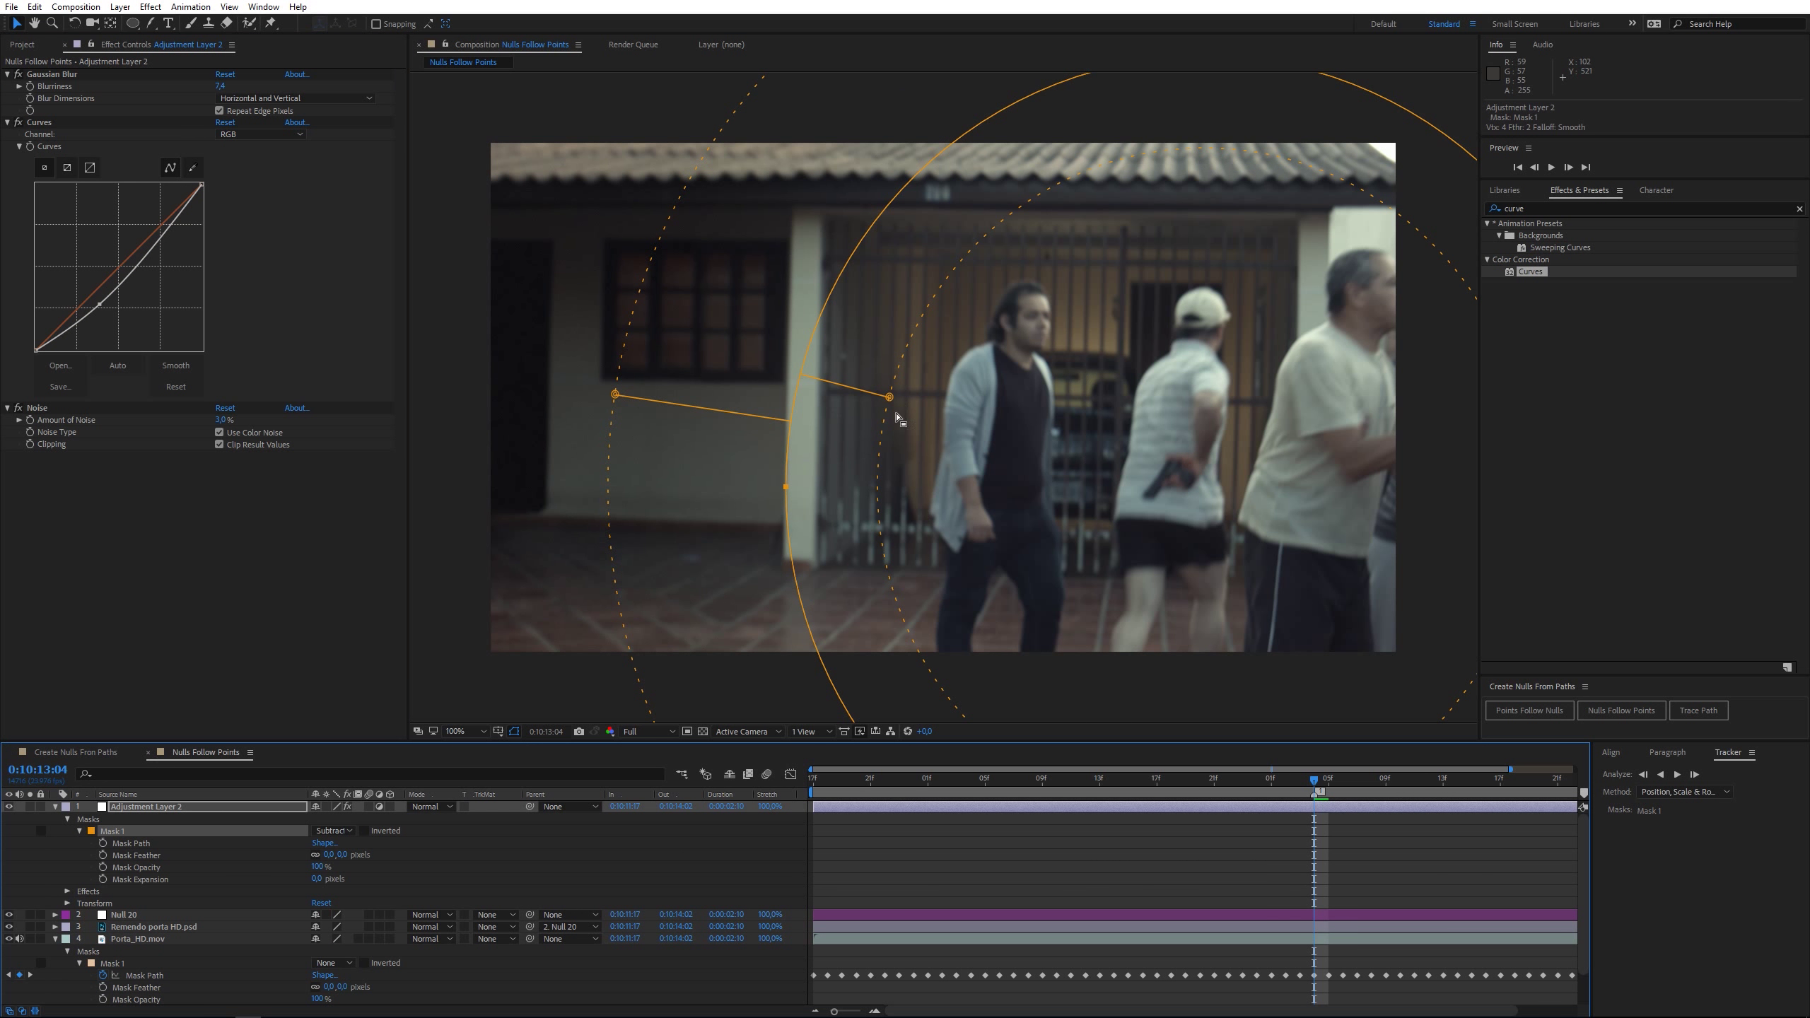
{"action": "left_click_drag", "start_coordinate": [890, 398], "coordinate": [895, 401]}
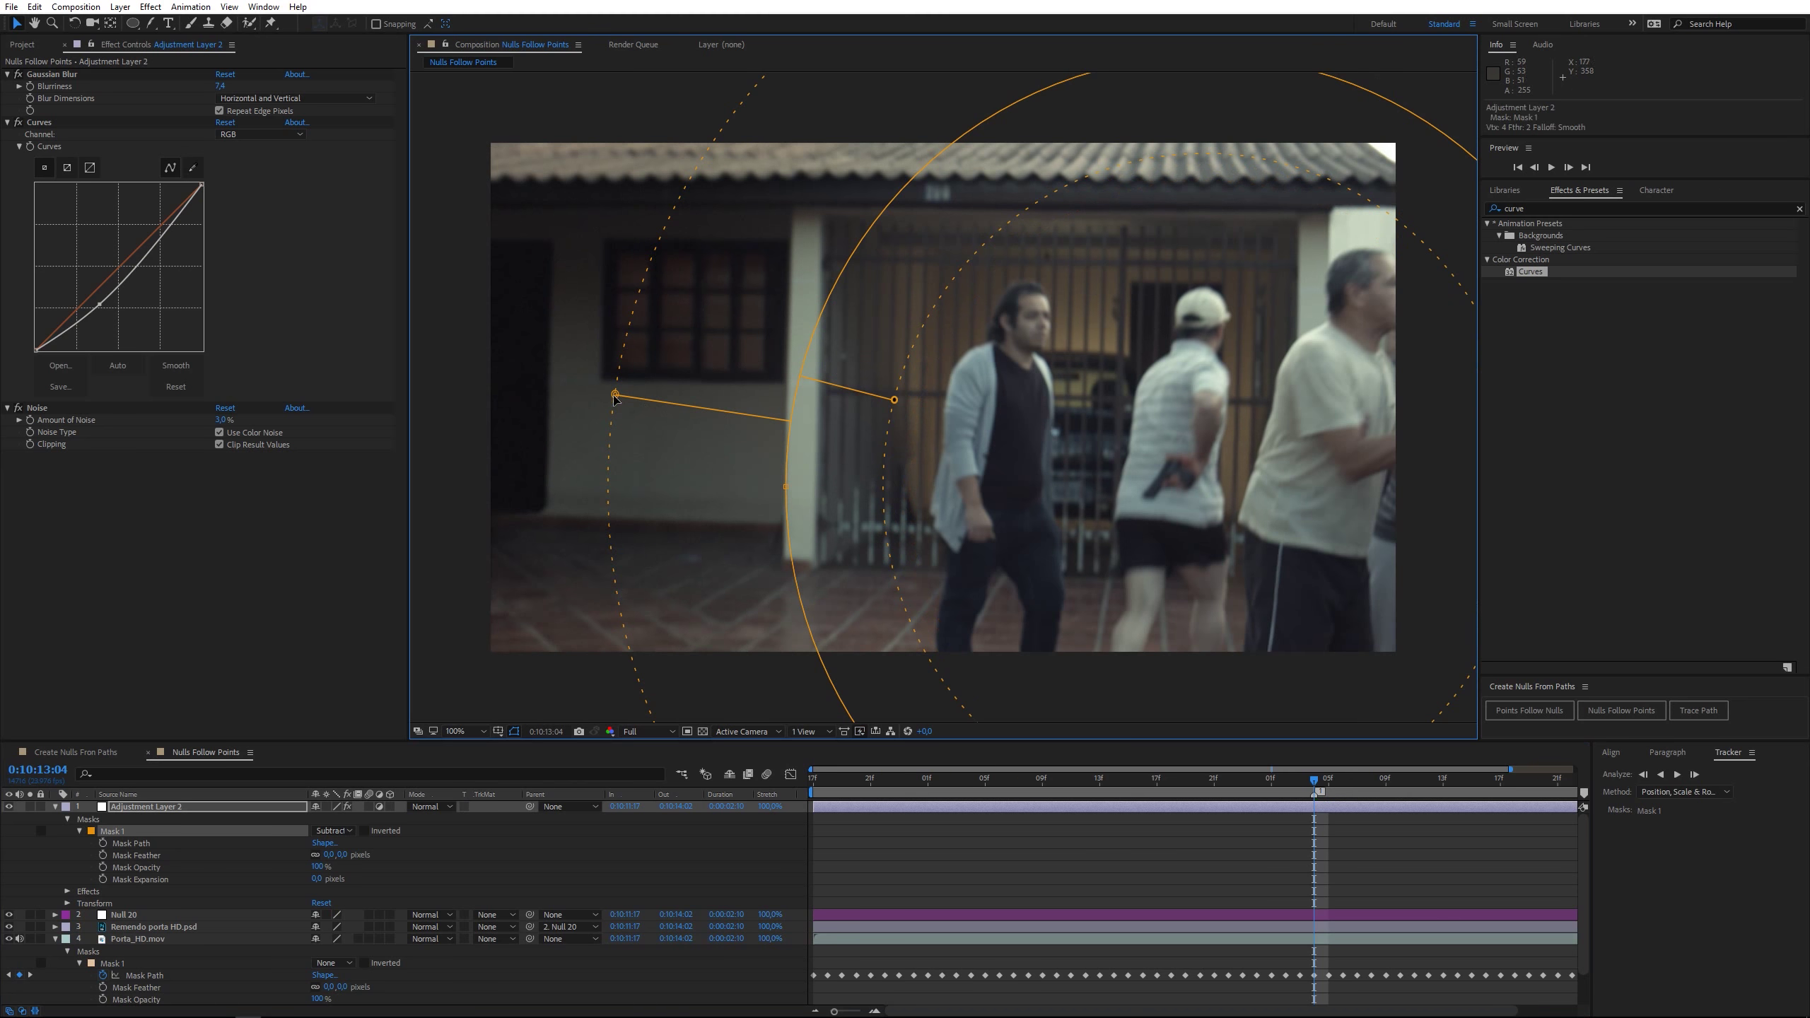
{"action": "left_click_drag", "start_coordinate": [614, 397], "coordinate": [598, 394]}
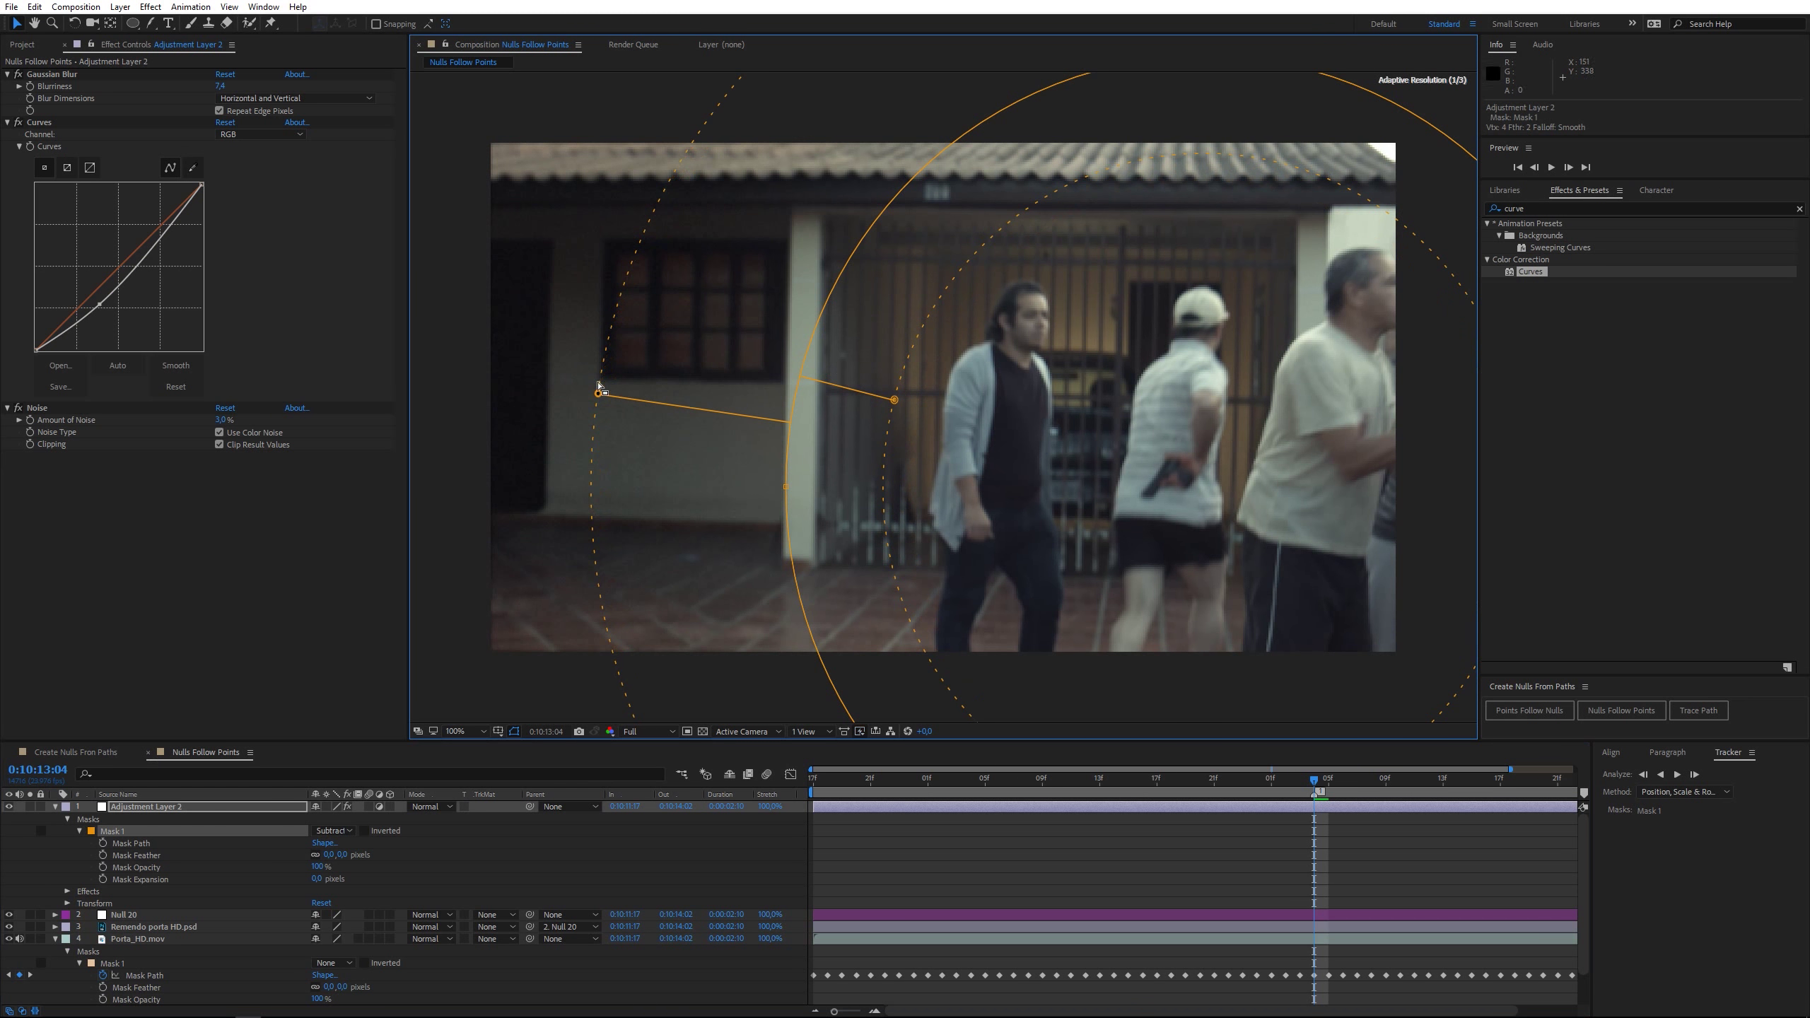
{"action": "left_click", "coordinate": [54, 806]}
{"action": "left_click", "coordinate": [51, 843]}
{"action": "left_click", "coordinate": [232, 906]}
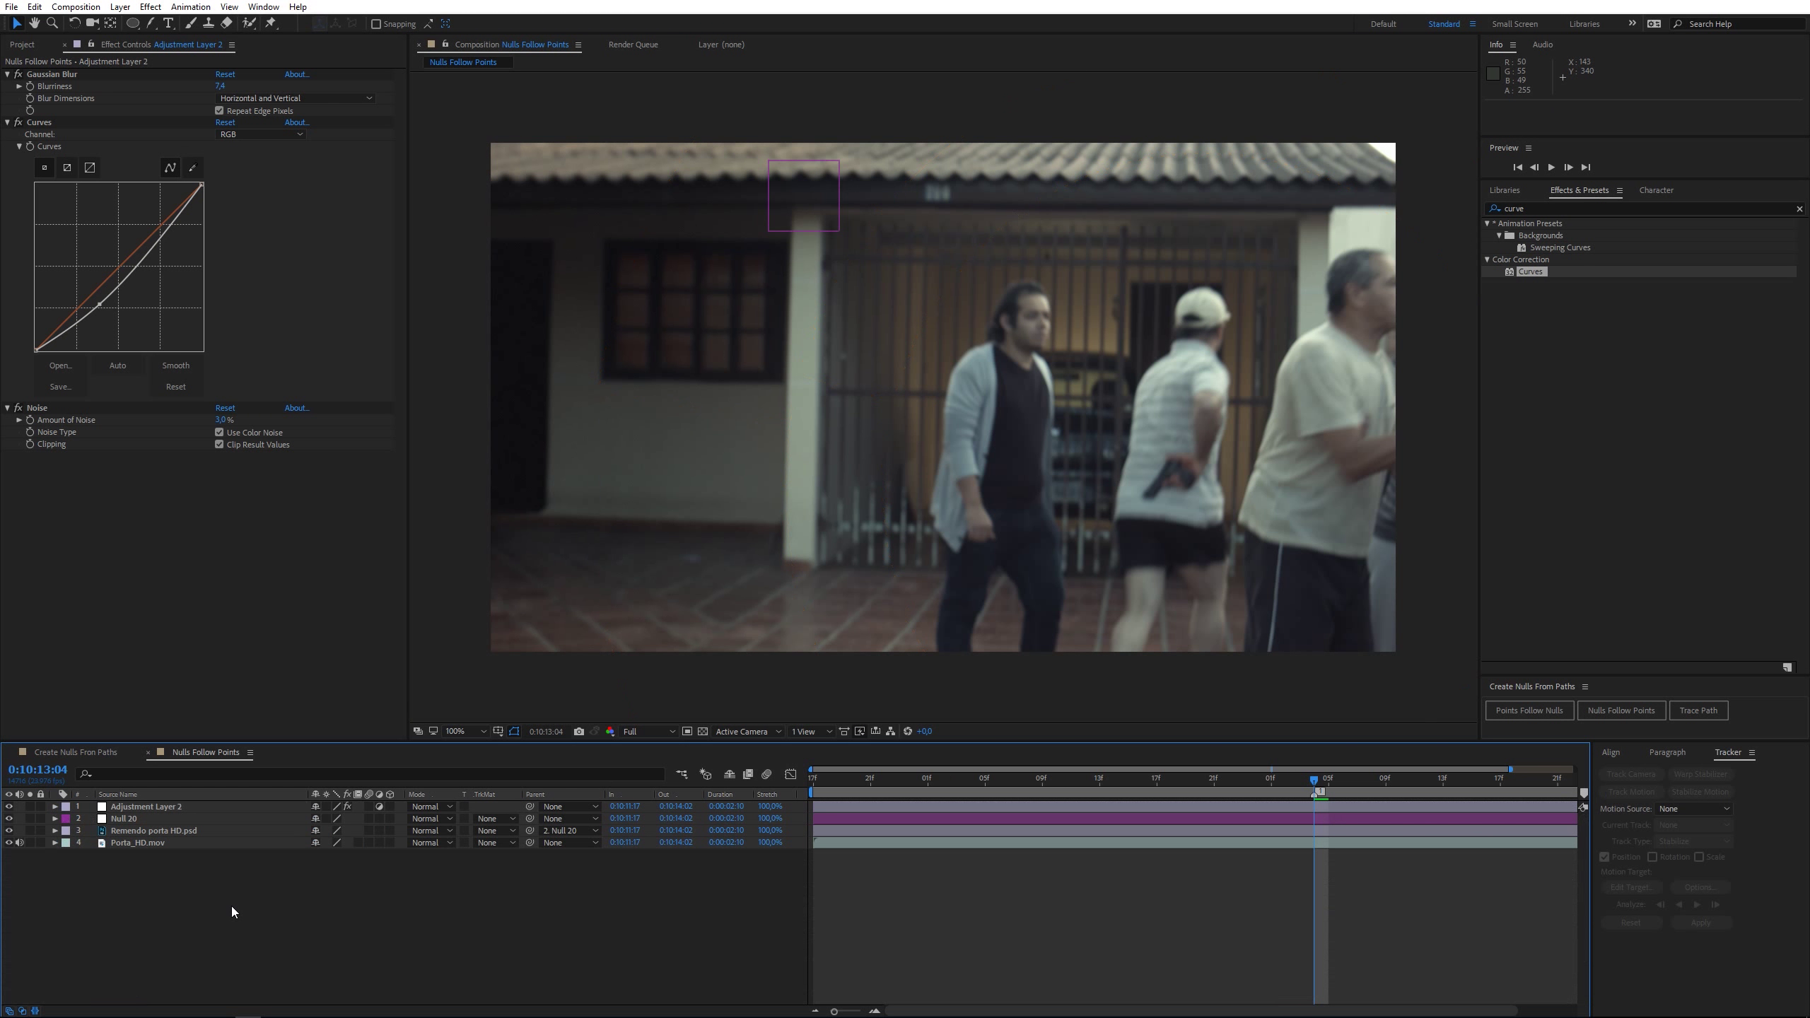
{"action": "key", "text": "space"}
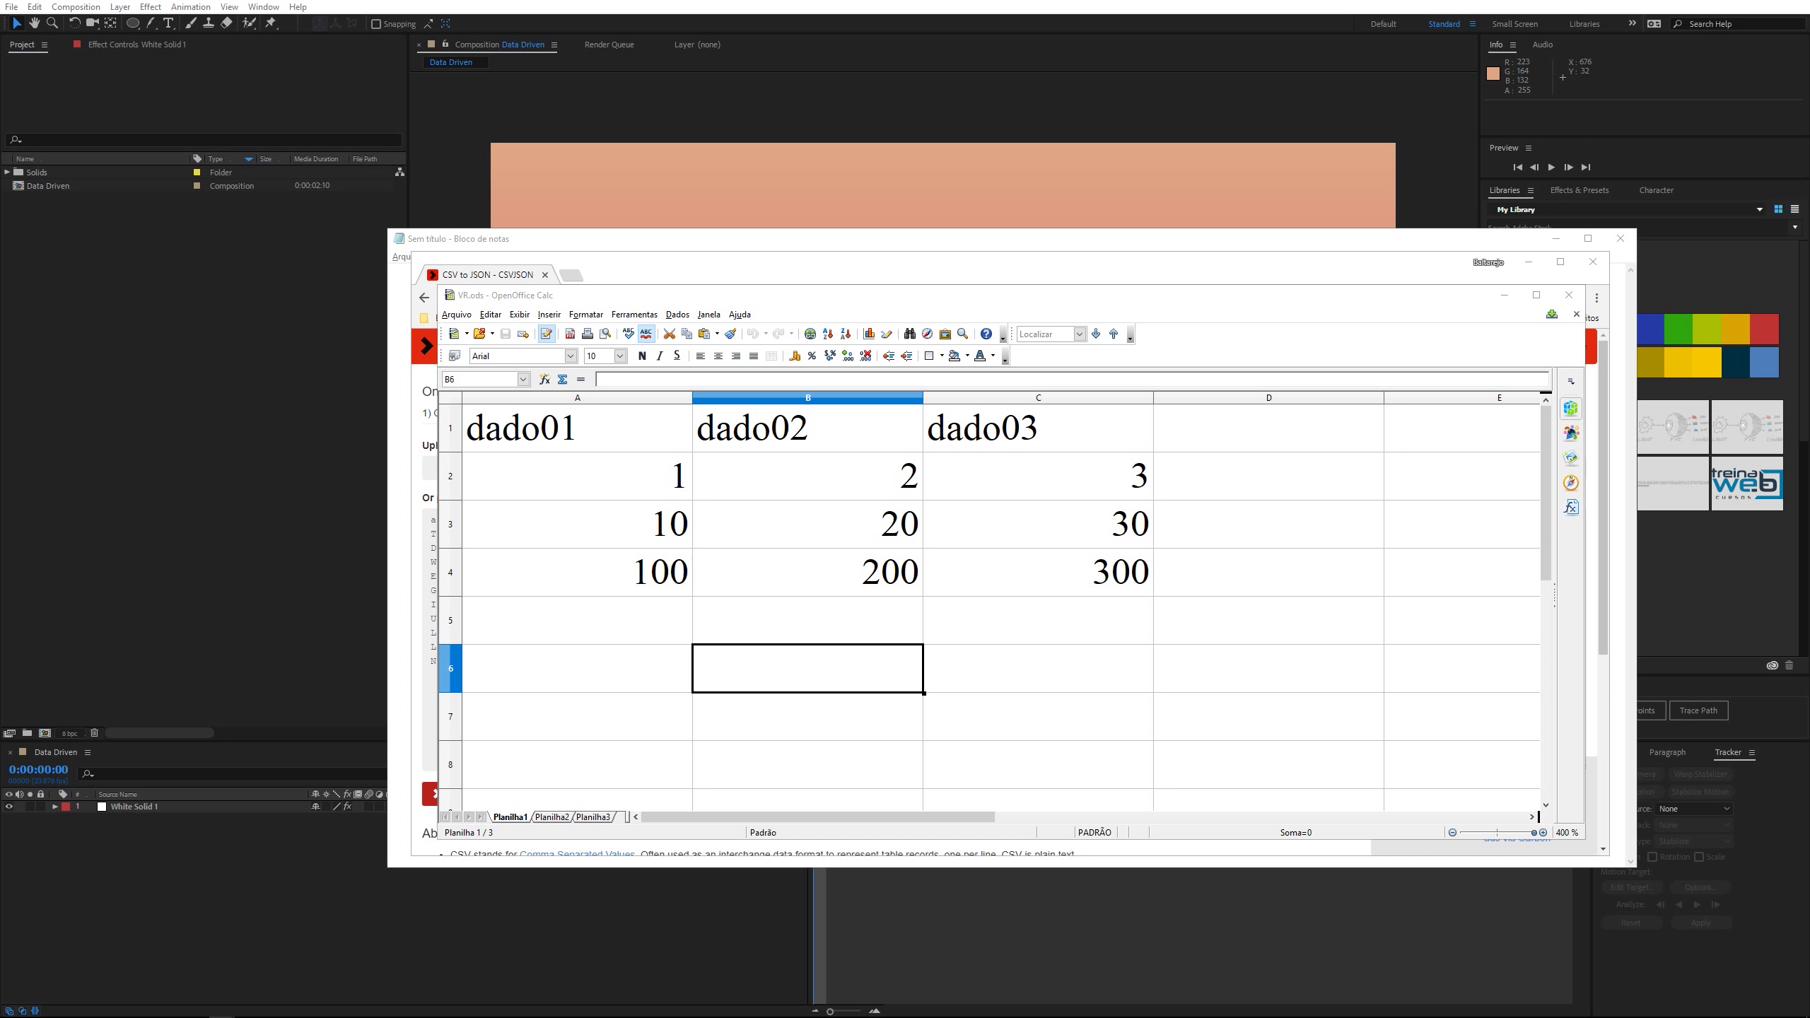
Step: Bring Calc forward and check the dado01–dado03 table cells from A1 to A4
{"action": "left_click", "coordinate": [541, 298]}
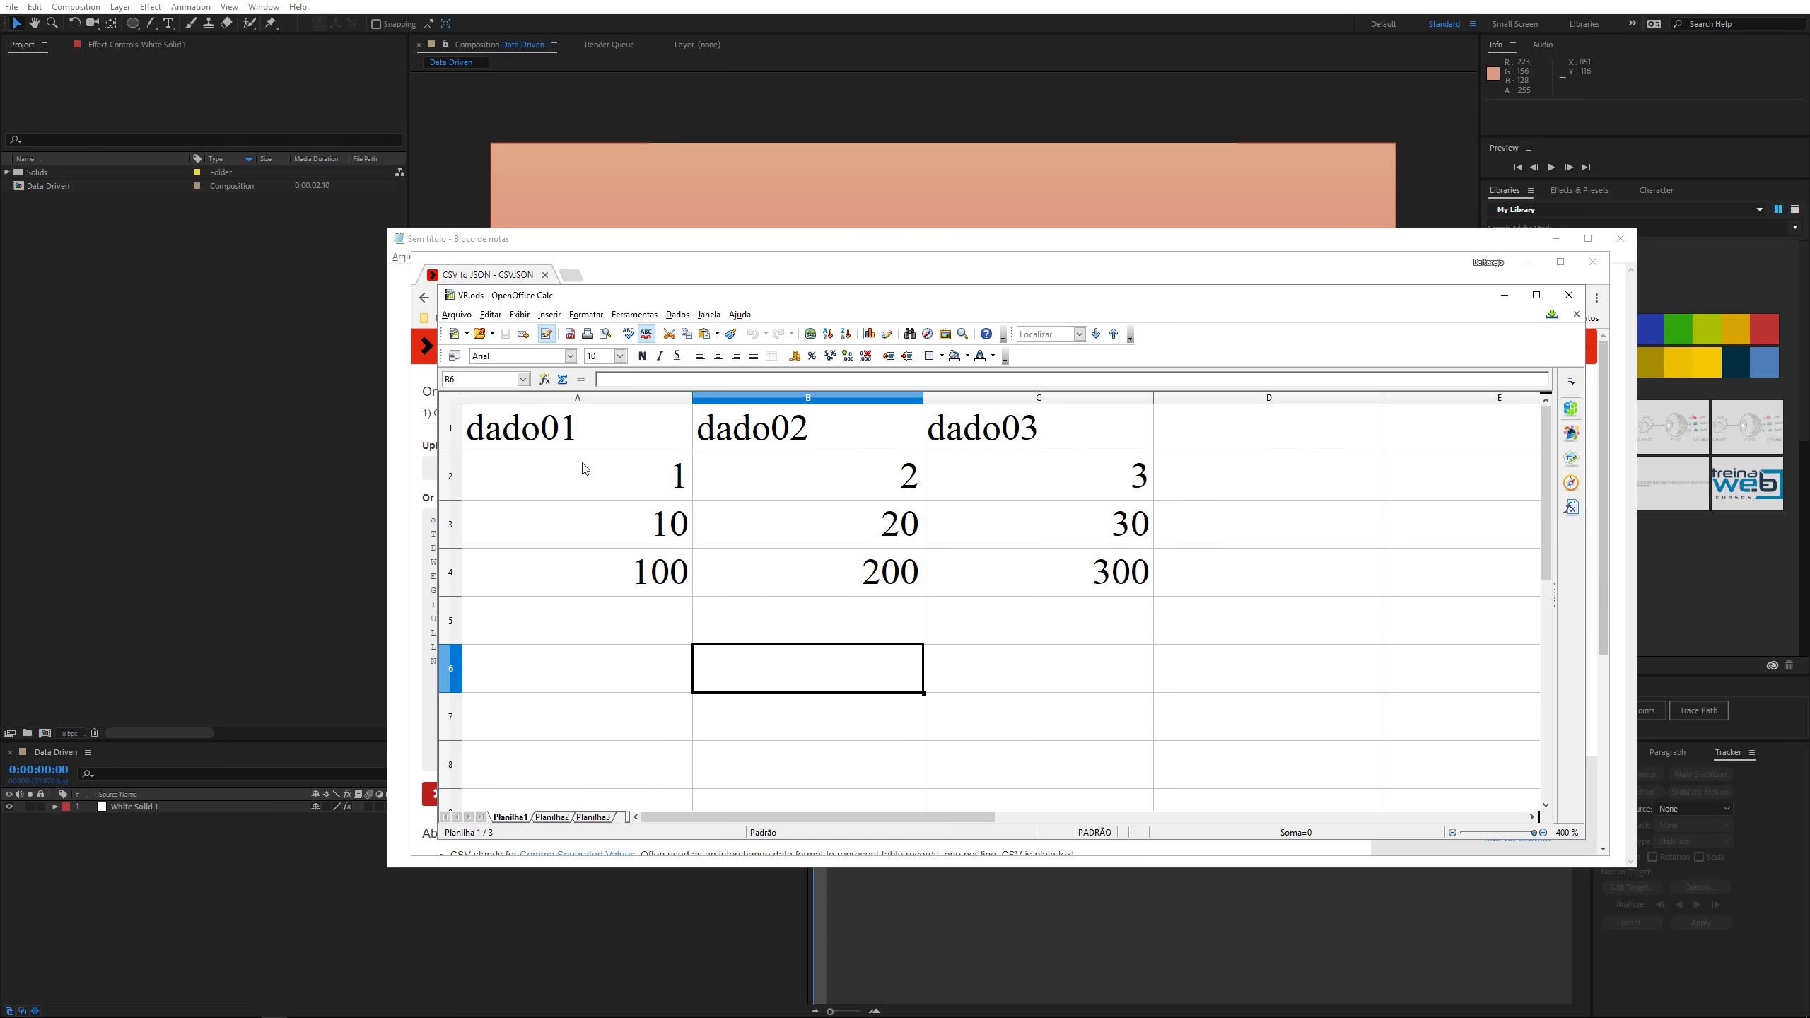
{"action": "left_click", "coordinate": [557, 438]}
{"action": "left_click", "coordinate": [814, 433]}
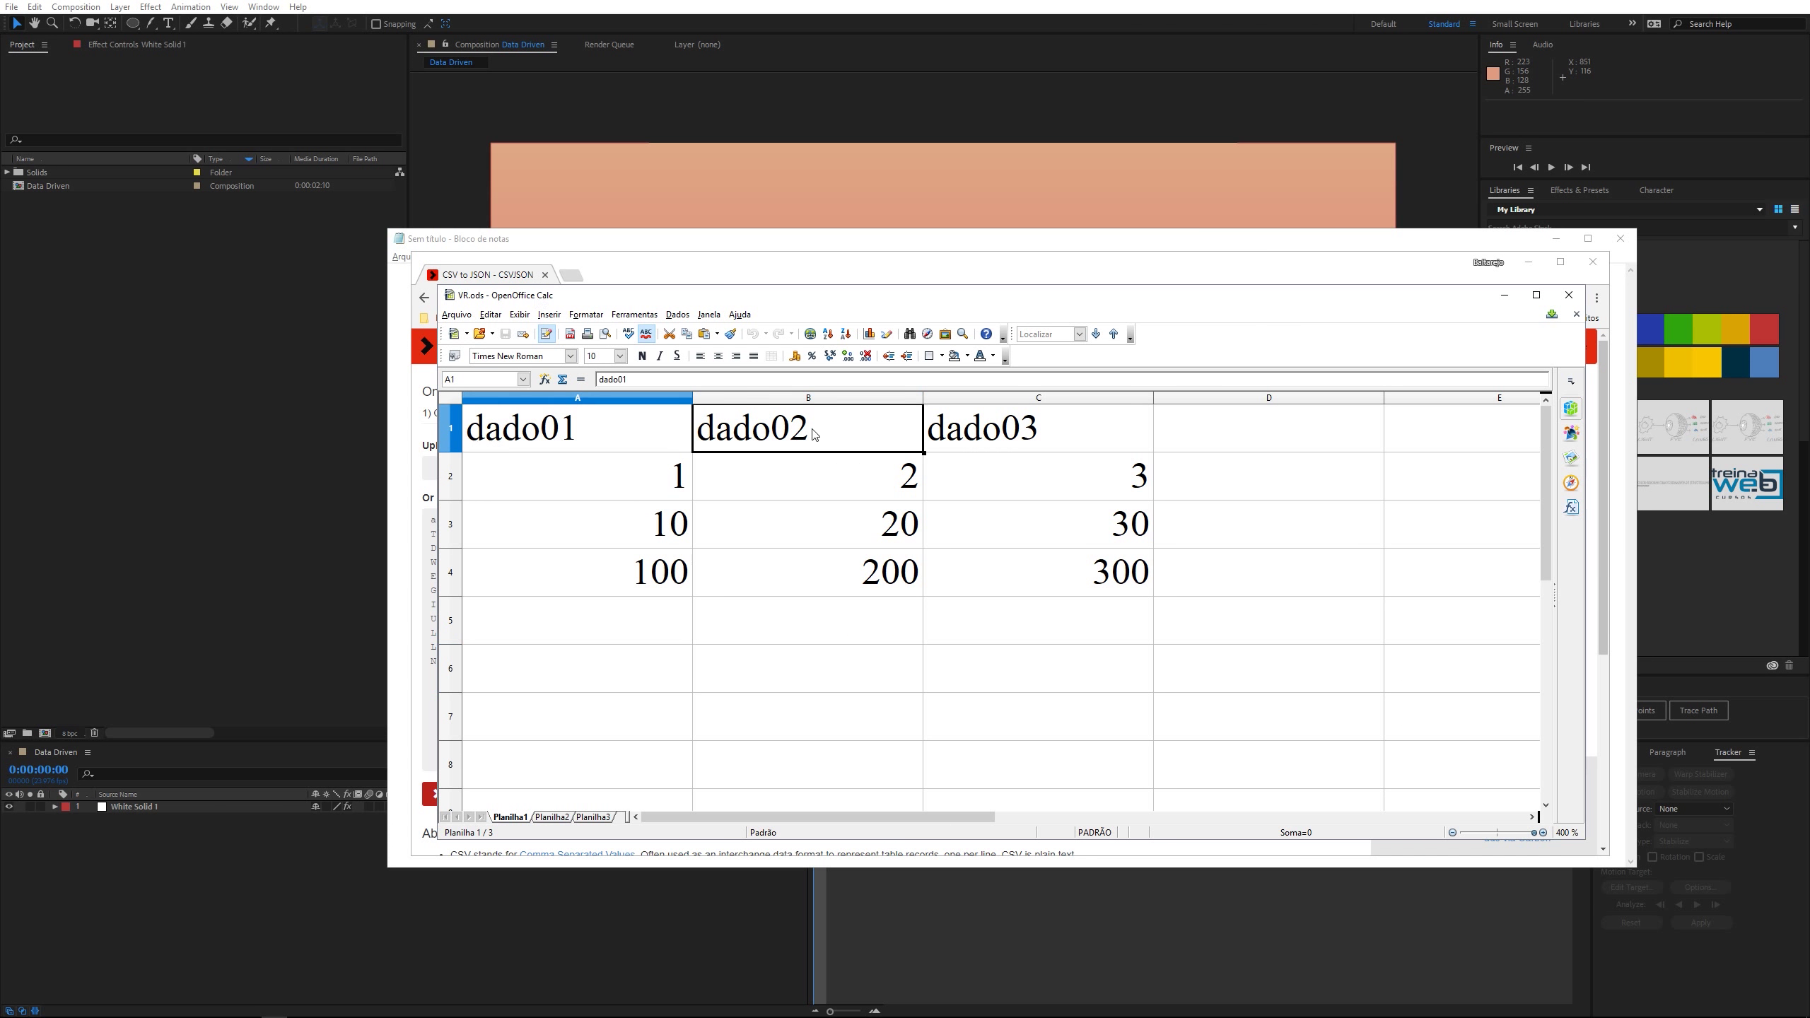
{"action": "left_click", "coordinate": [955, 435]}
{"action": "left_click", "coordinate": [599, 471]}
{"action": "left_click", "coordinate": [630, 527]}
{"action": "left_click", "coordinate": [618, 579]}
{"action": "left_click", "coordinate": [533, 441]}
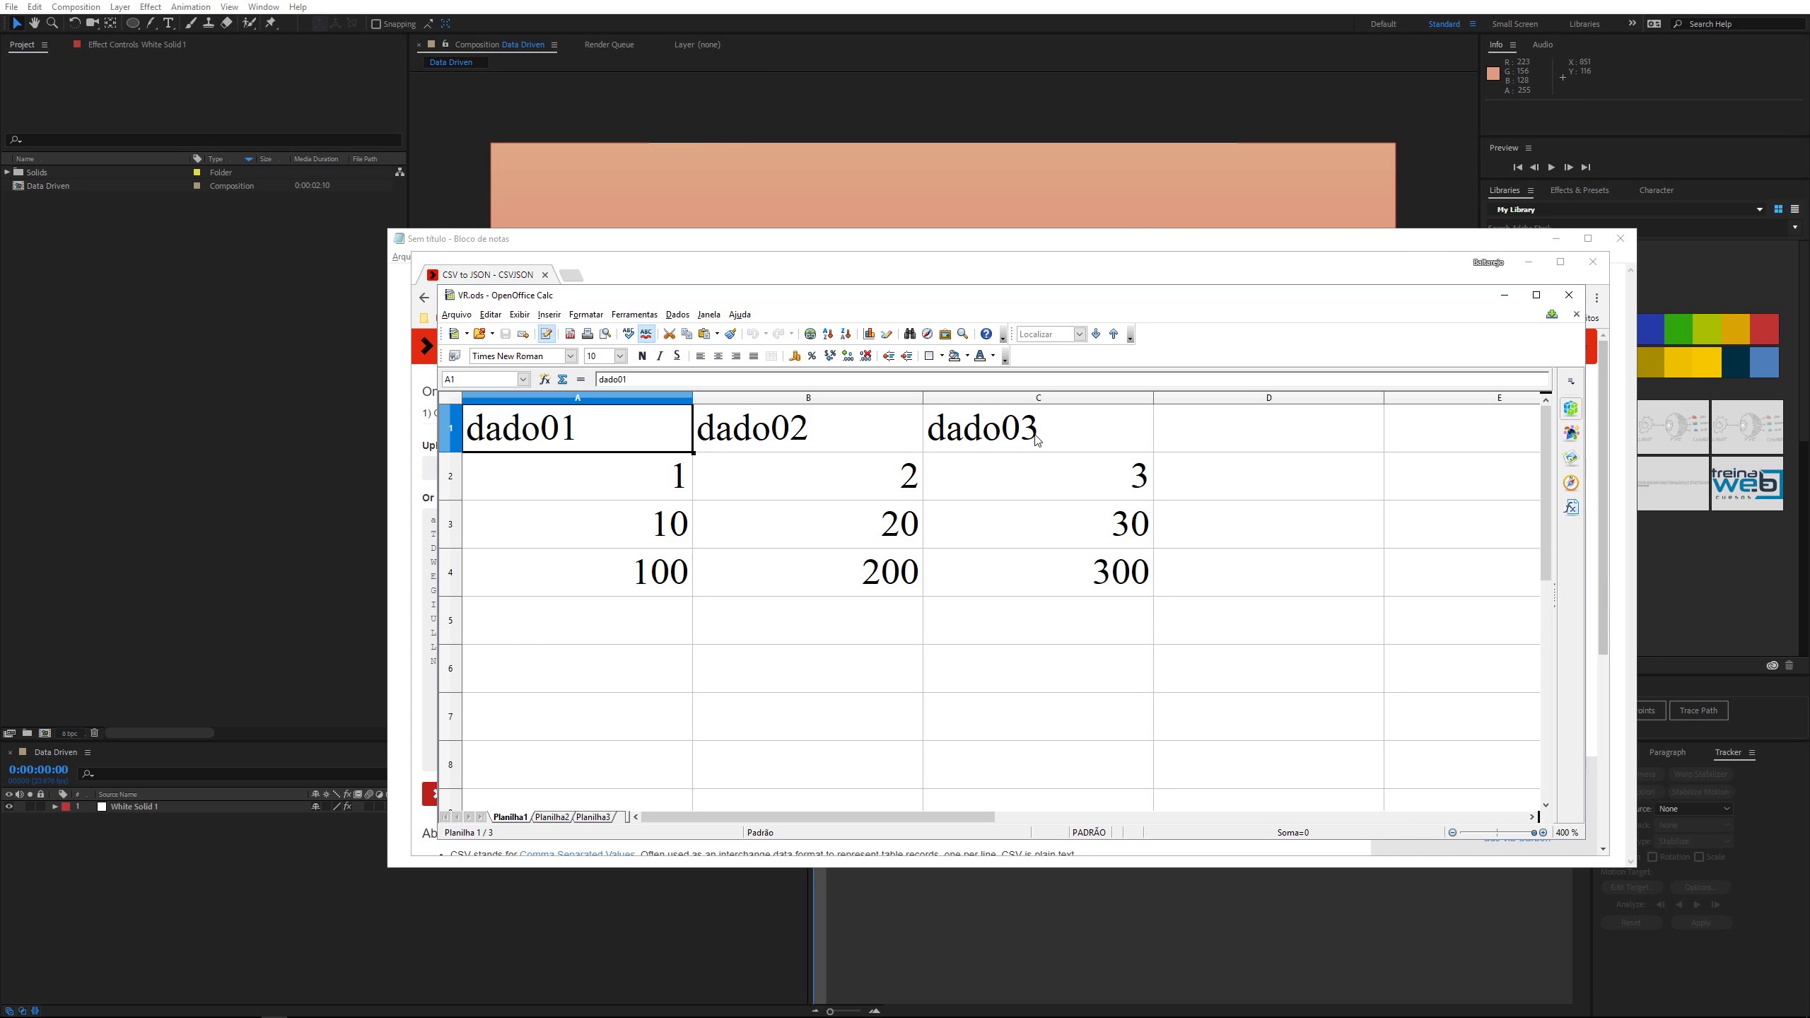
Step: Select the table A1:C4 and minimise Calc to show the CSVJSON converter
{"action": "left_click", "coordinate": [1134, 579]}
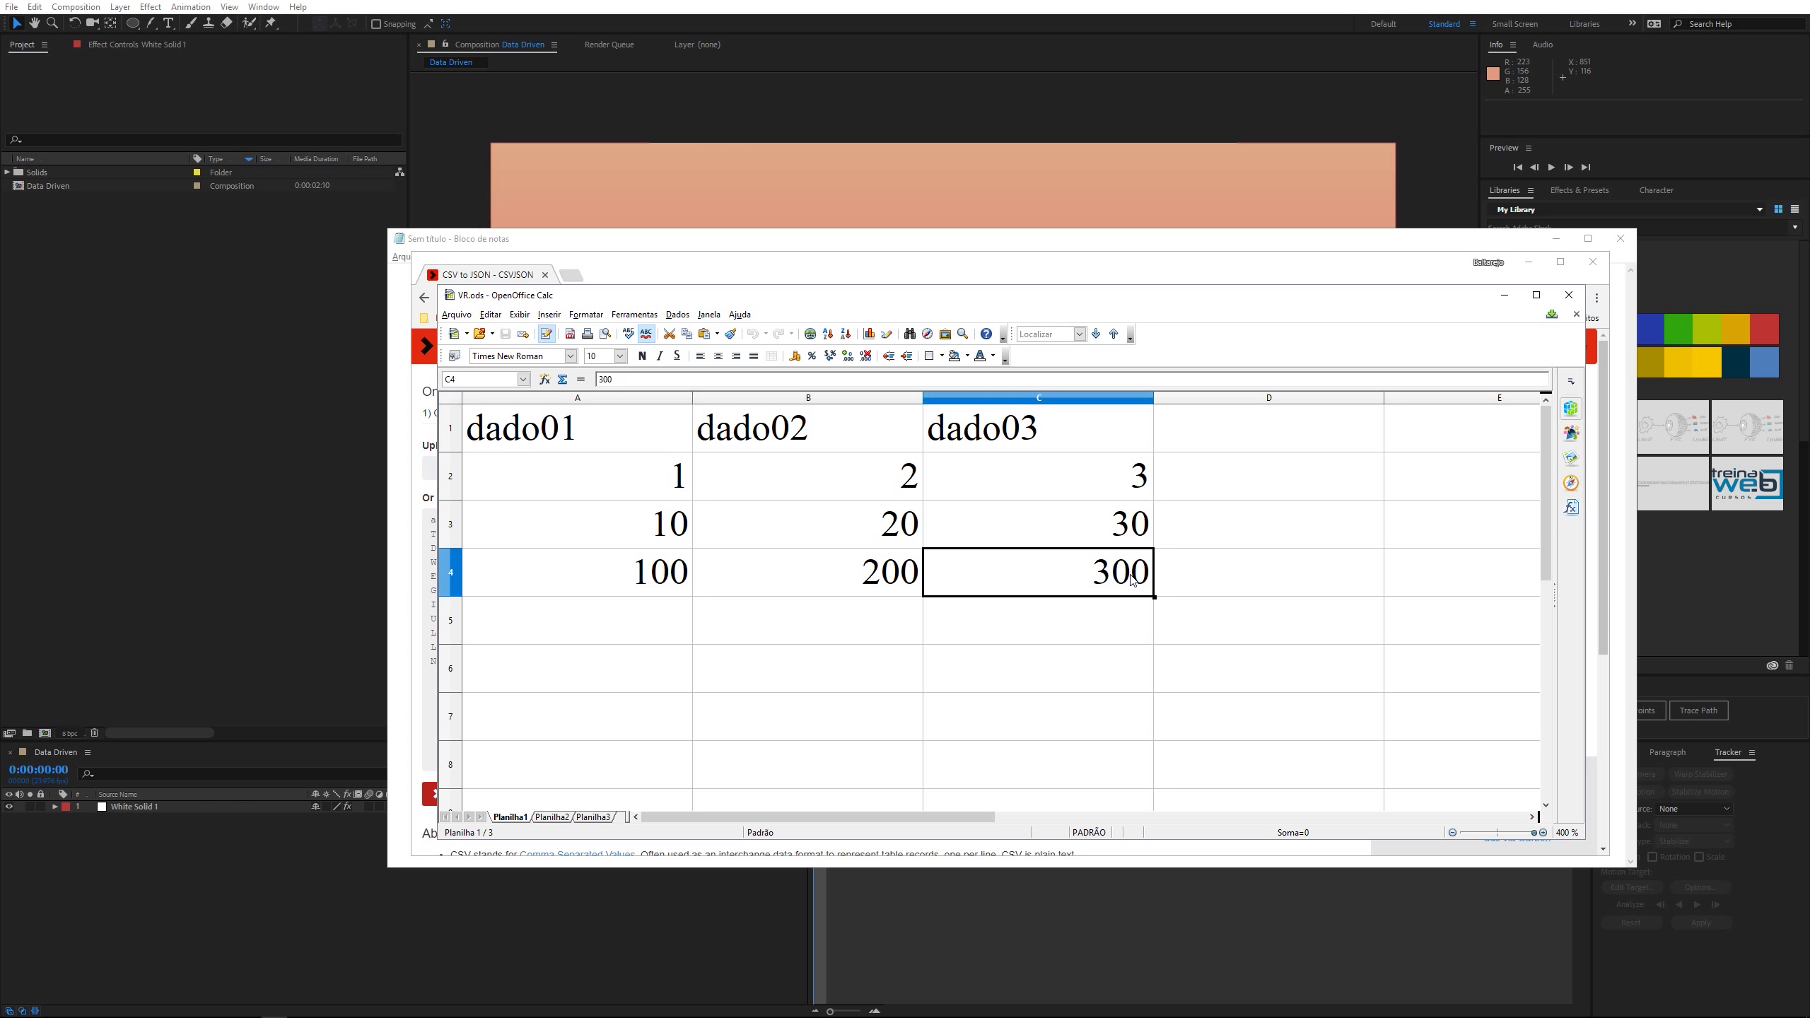
{"action": "left_click", "coordinate": [518, 434], "text": "shift"}
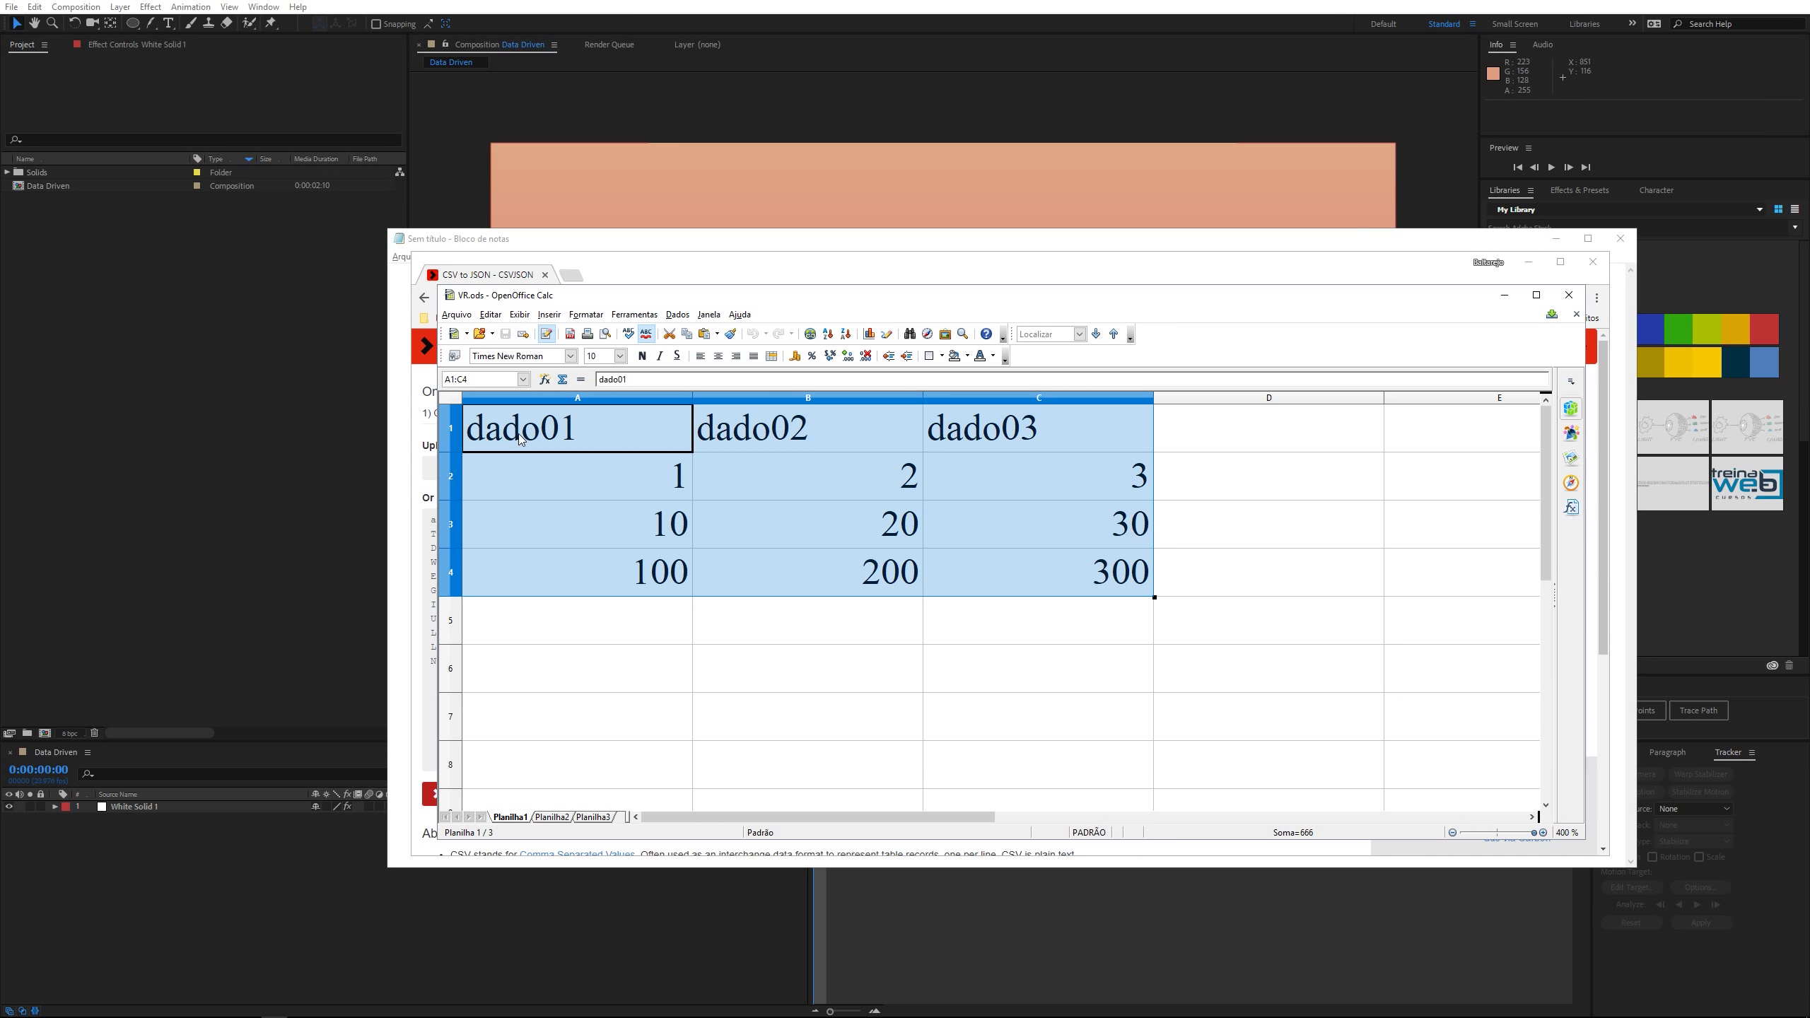
{"action": "left_click", "coordinate": [574, 620]}
{"action": "left_click", "coordinate": [586, 422]}
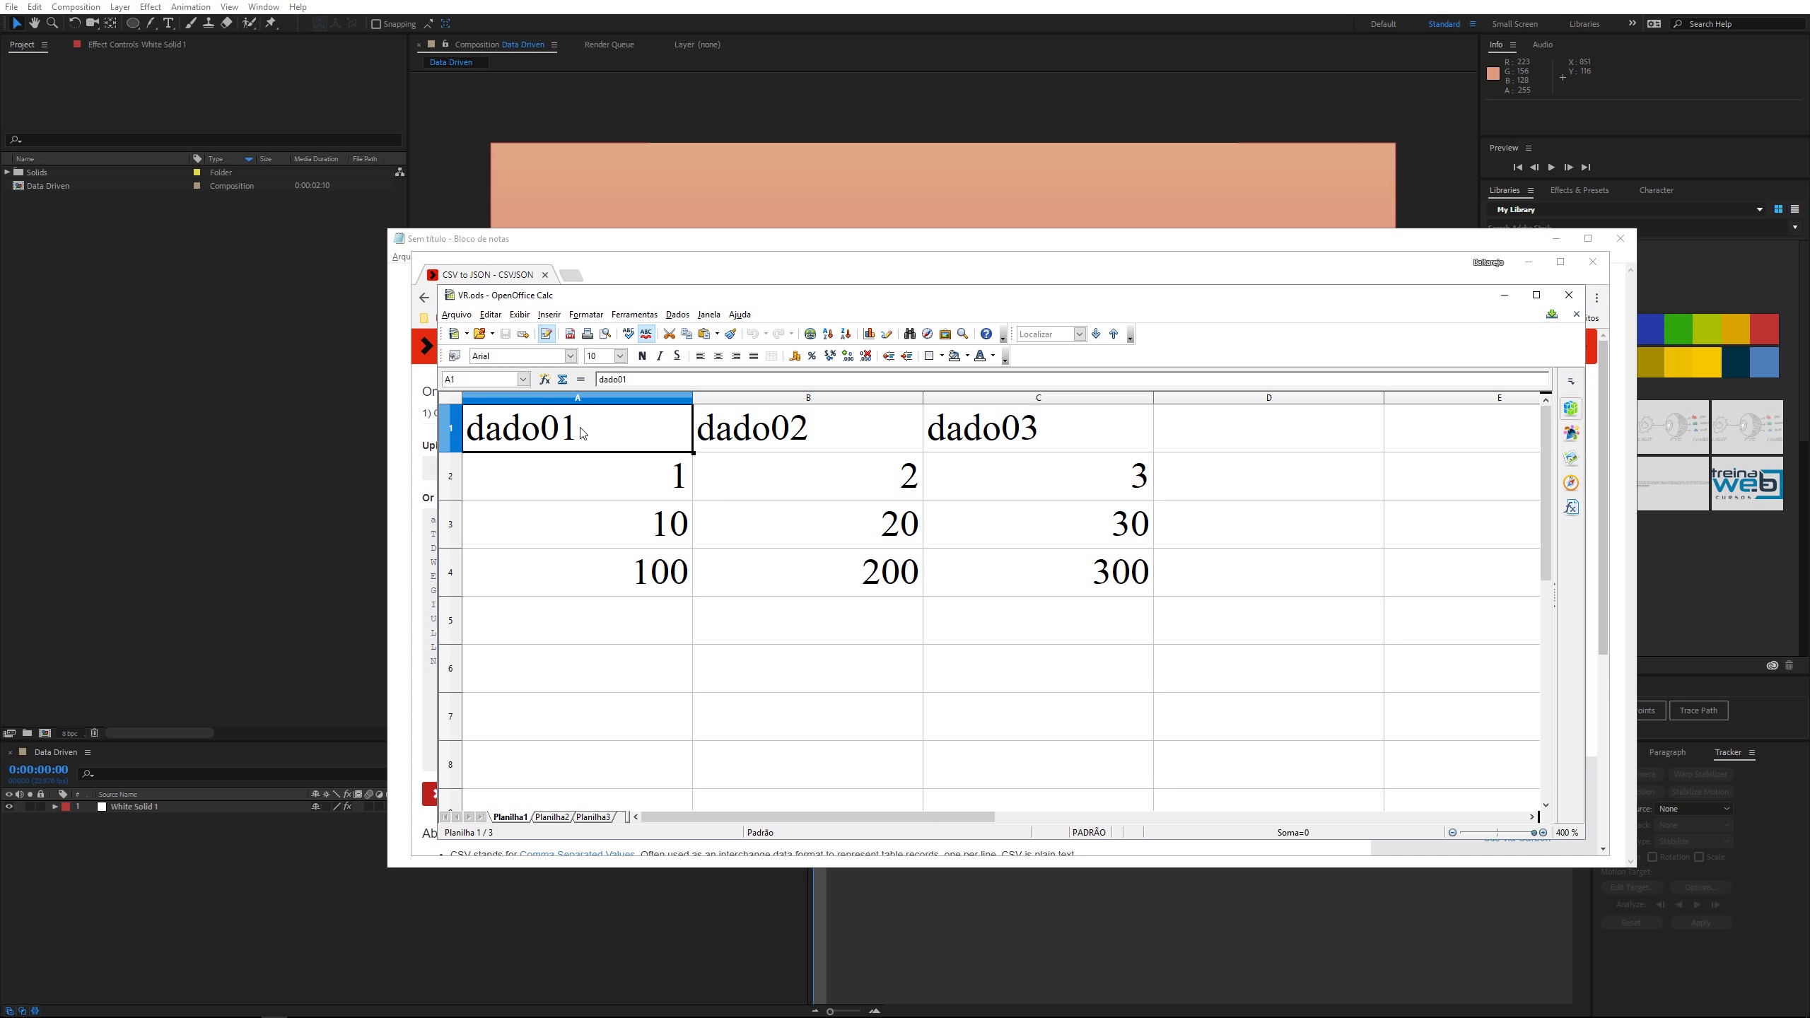
{"action": "left_click", "coordinate": [1097, 580], "text": "shift"}
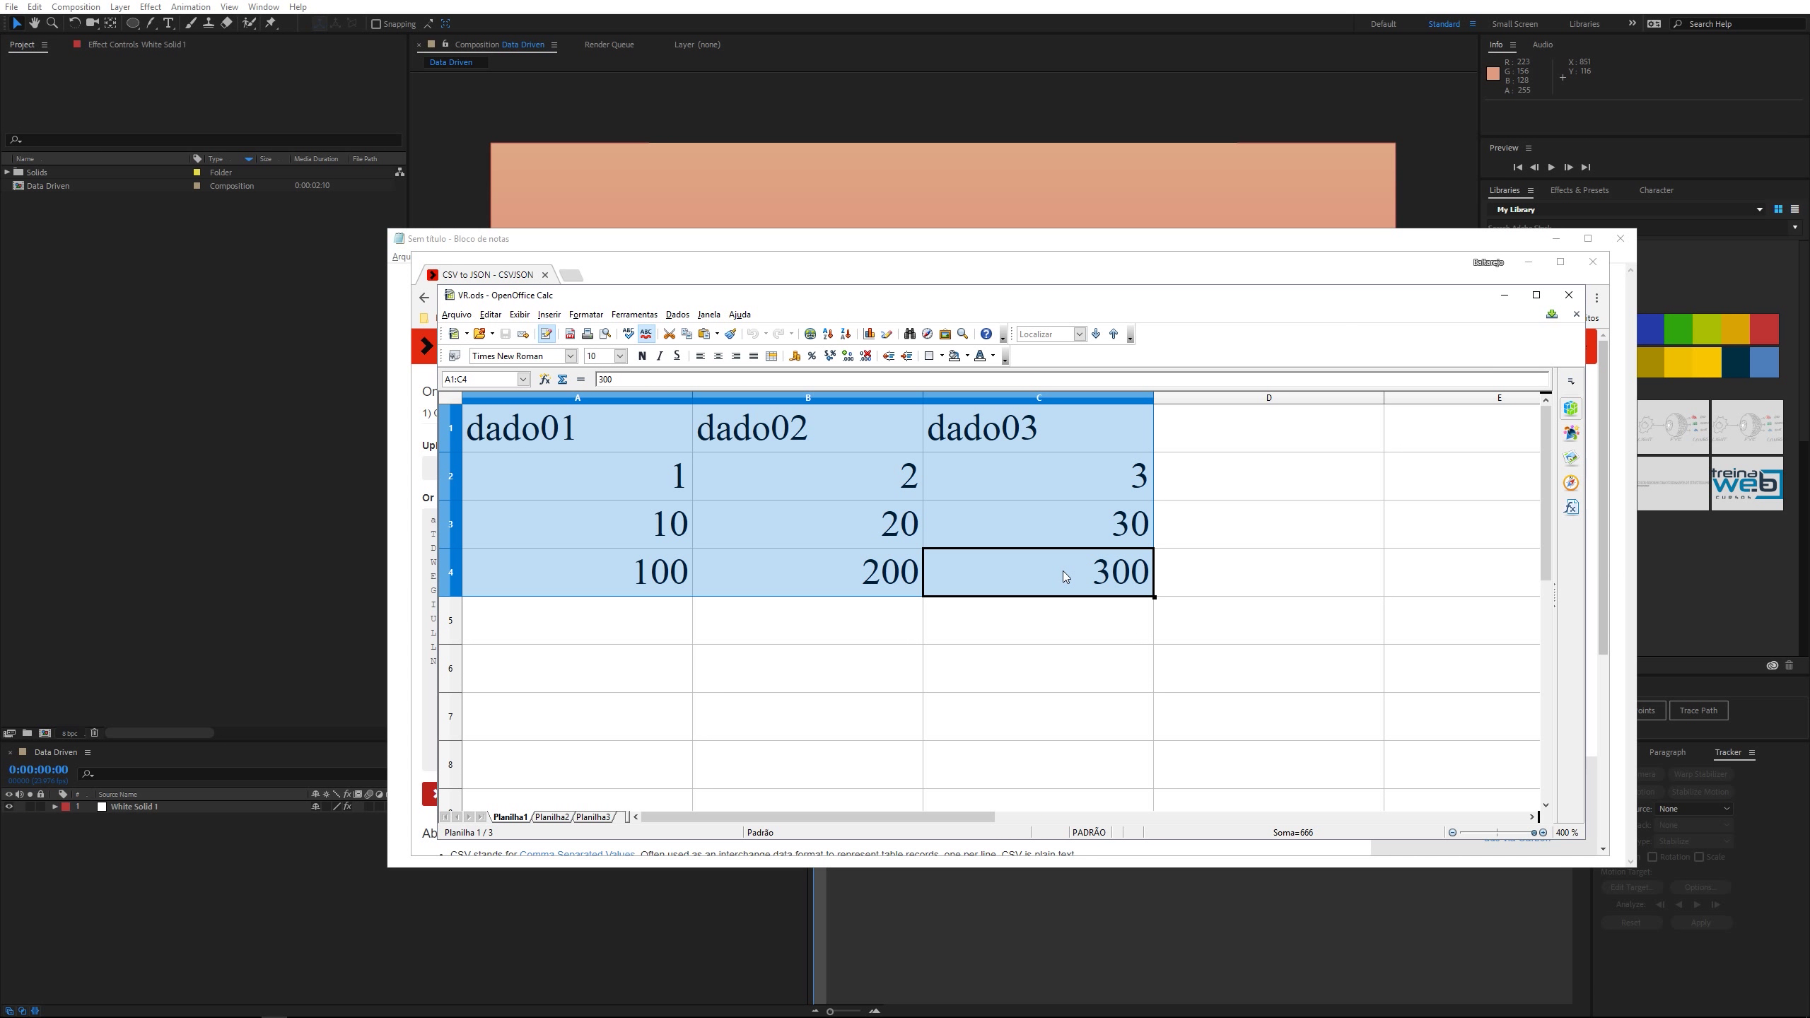
{"action": "left_click", "coordinate": [1503, 295]}
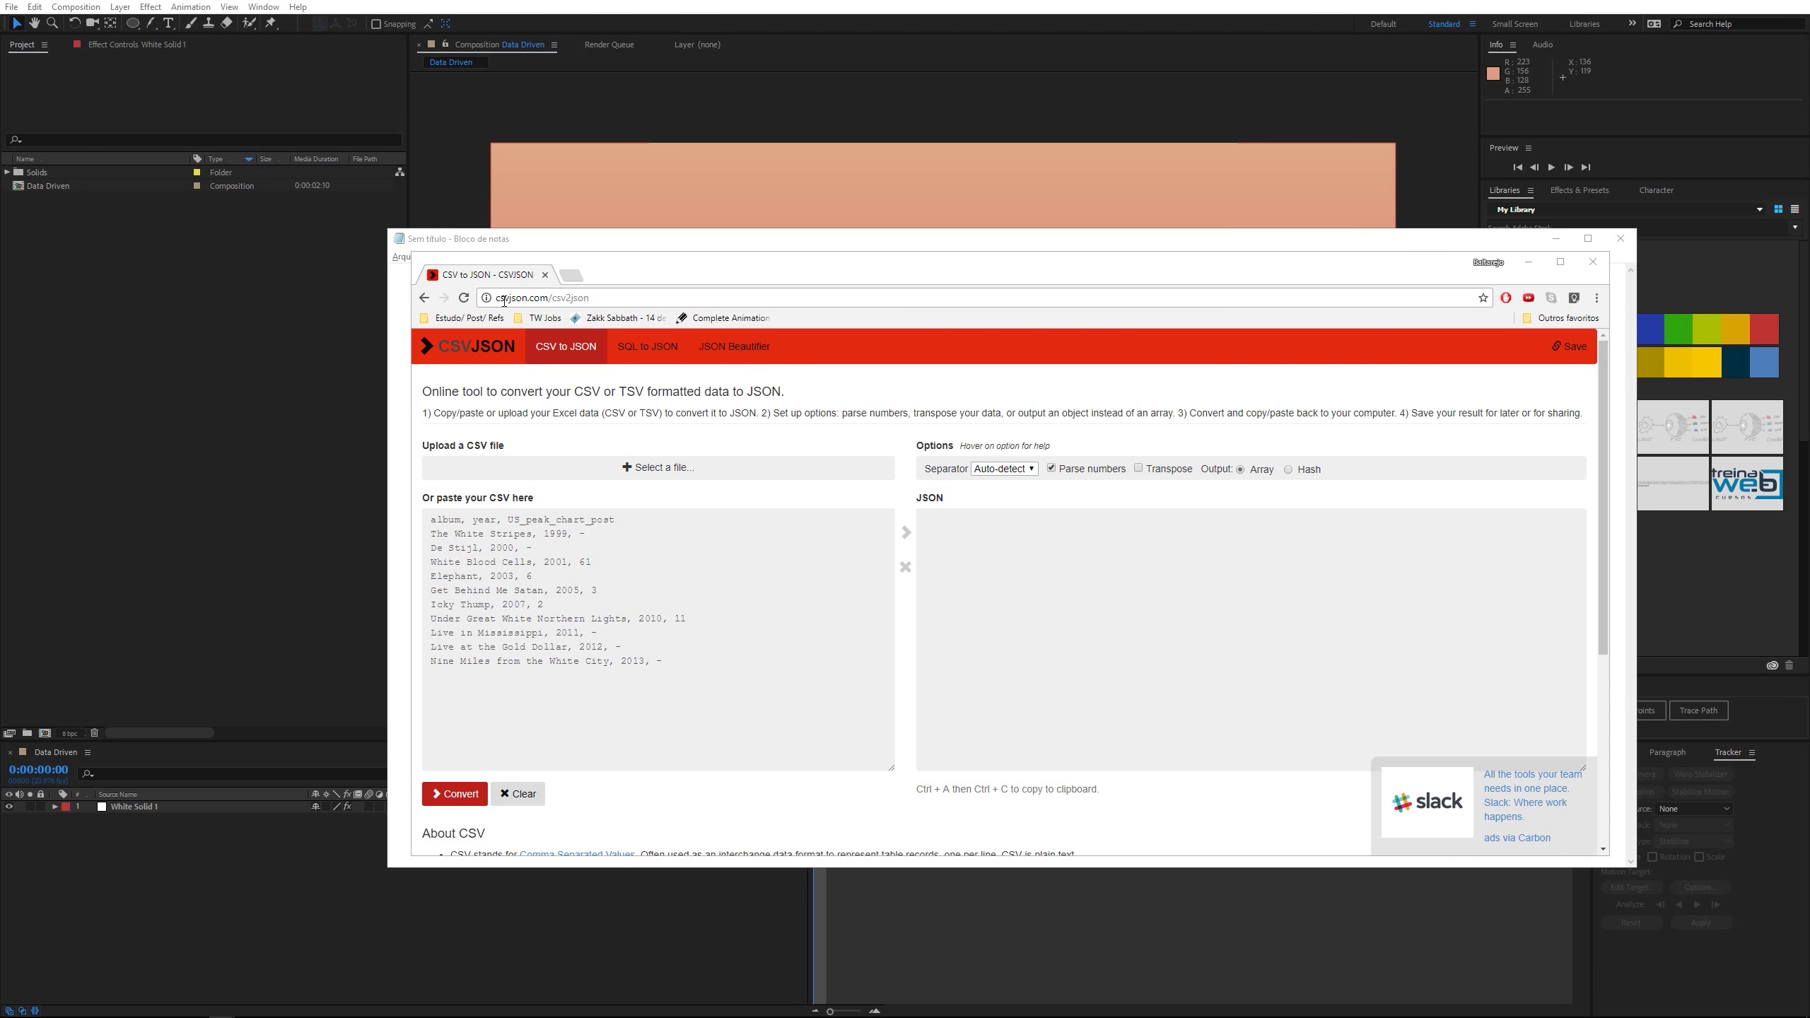
Step: Replace the sample CSV with the copied table, convert to JSON, select the output, minimise the browser
{"action": "left_click", "coordinate": [502, 581]}
{"action": "key", "text": "ctrl+a"}
{"action": "key", "text": "ctrl+v"}
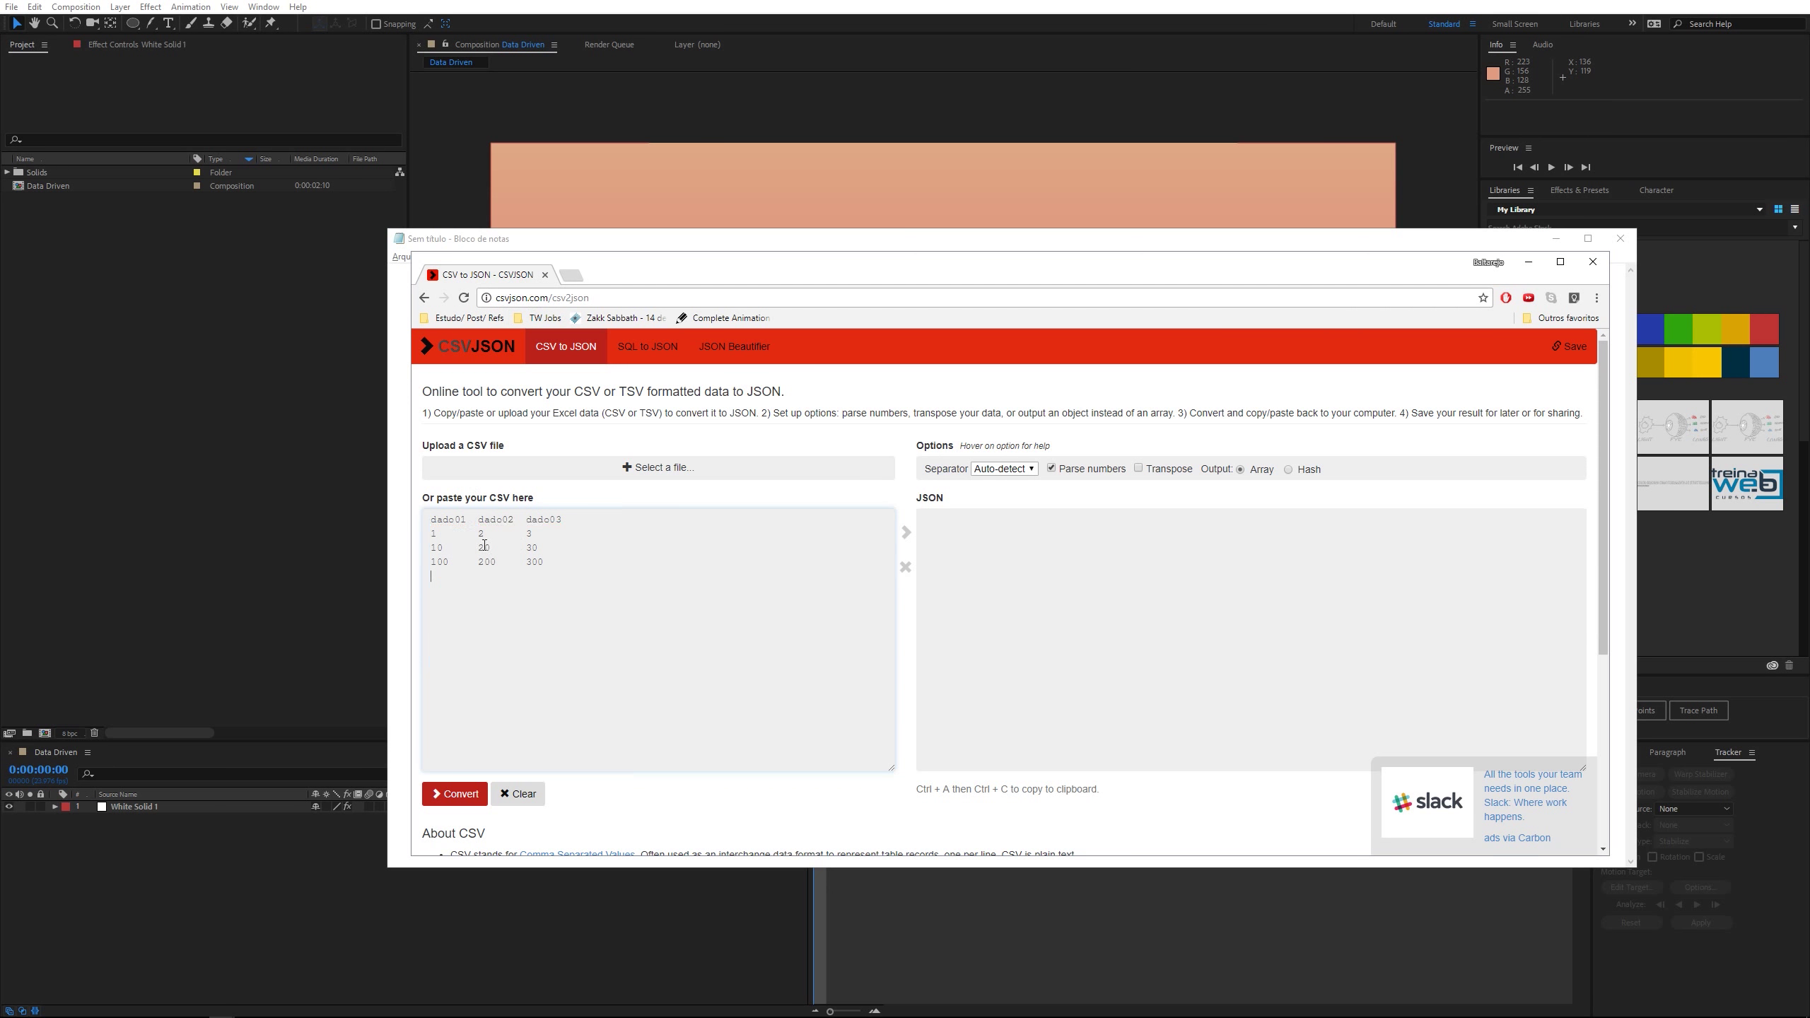
{"action": "left_click", "coordinate": [460, 797]}
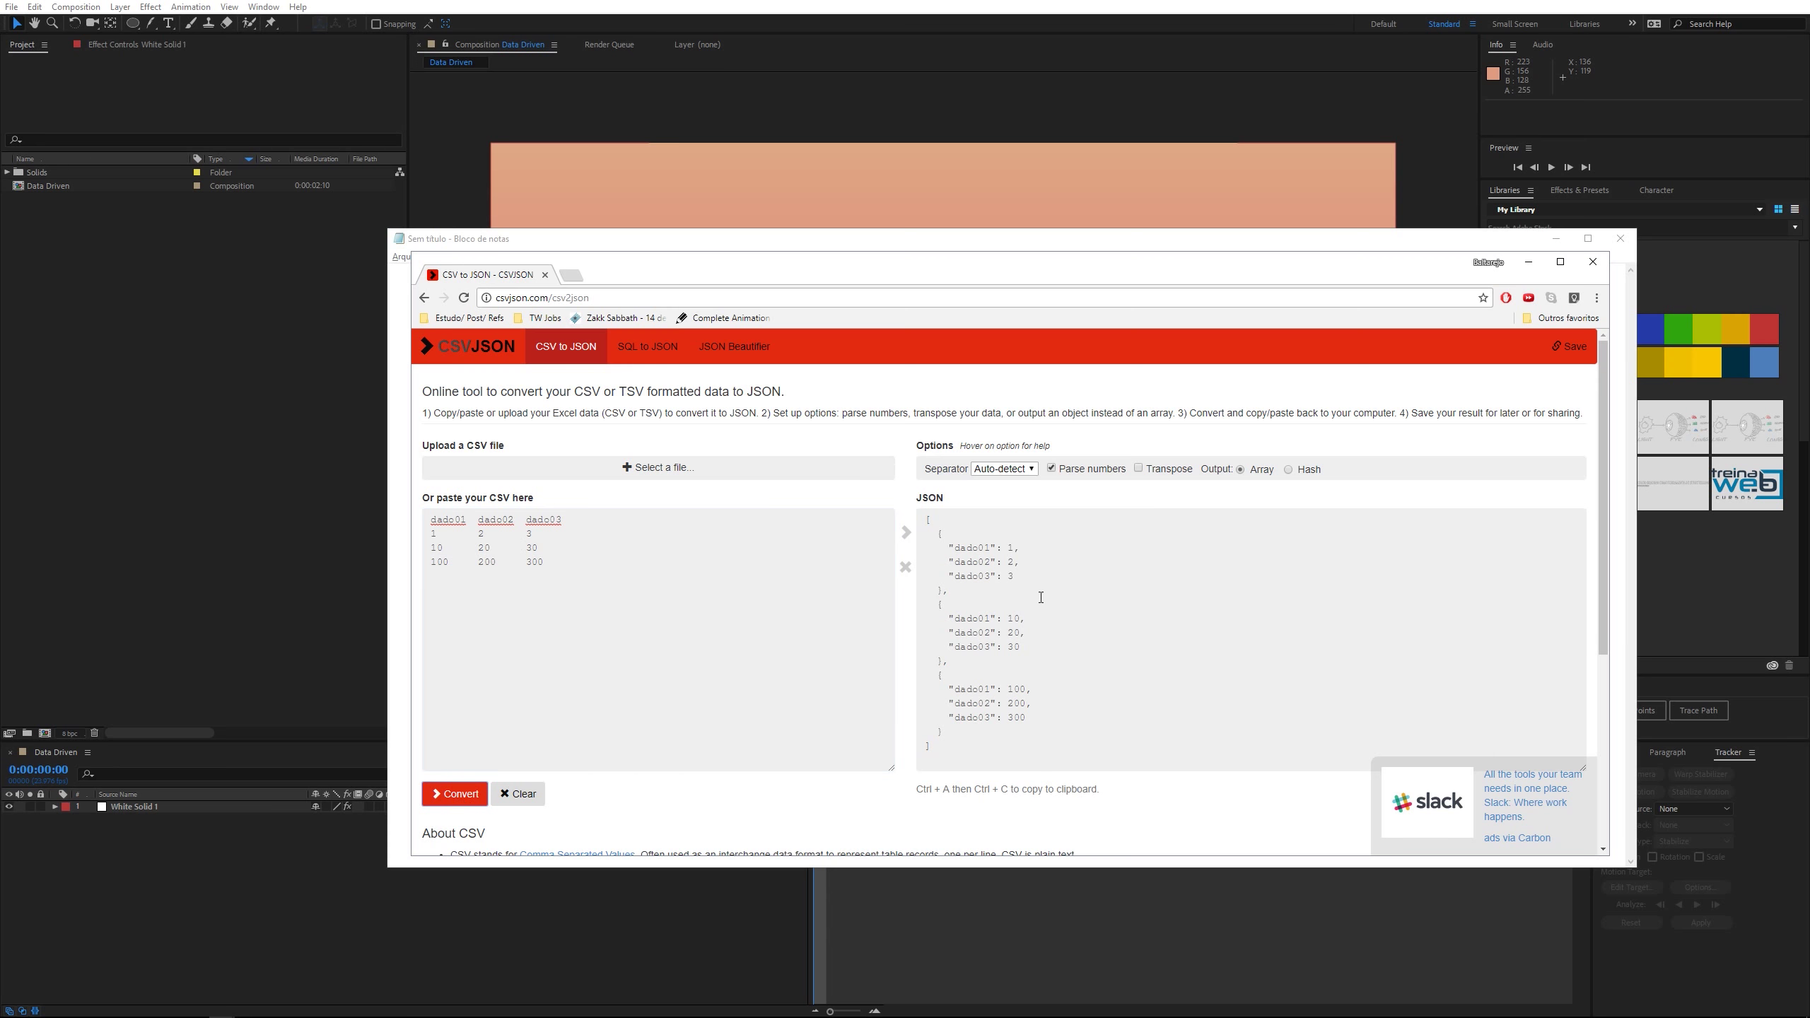
{"action": "left_click_drag", "start_coordinate": [945, 753], "coordinate": [902, 472]}
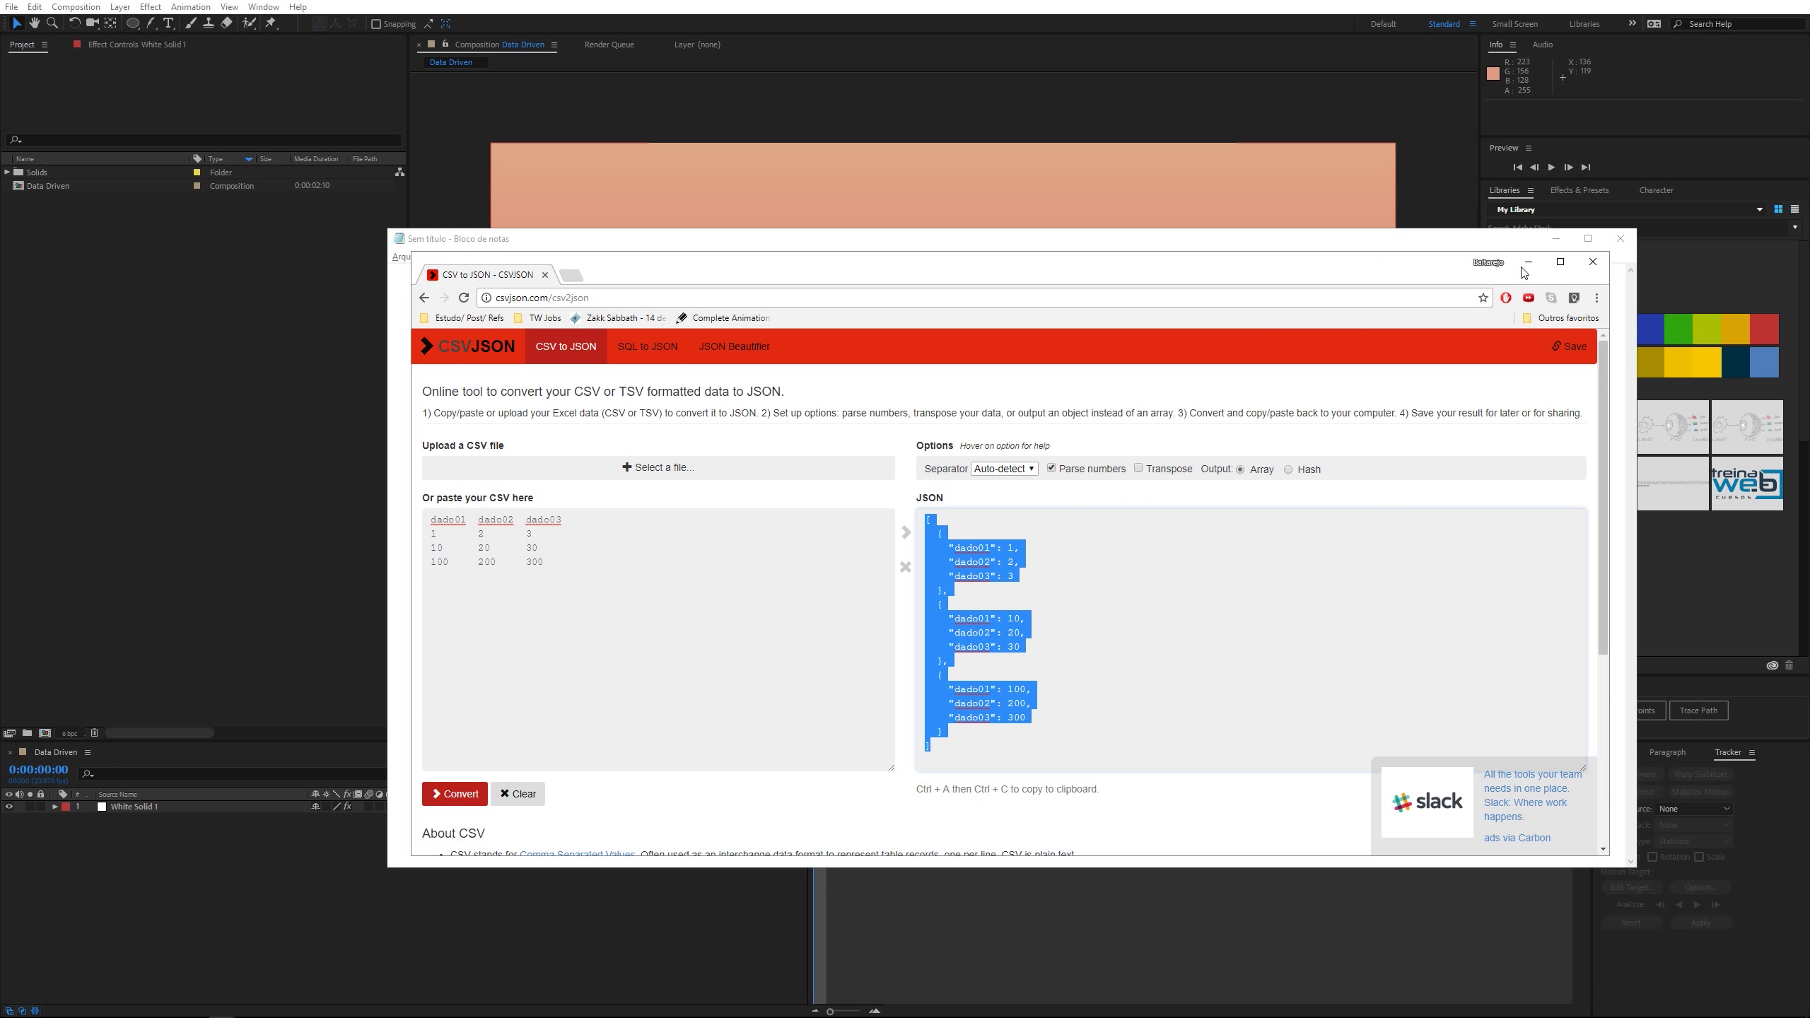
{"action": "left_click", "coordinate": [1529, 262]}
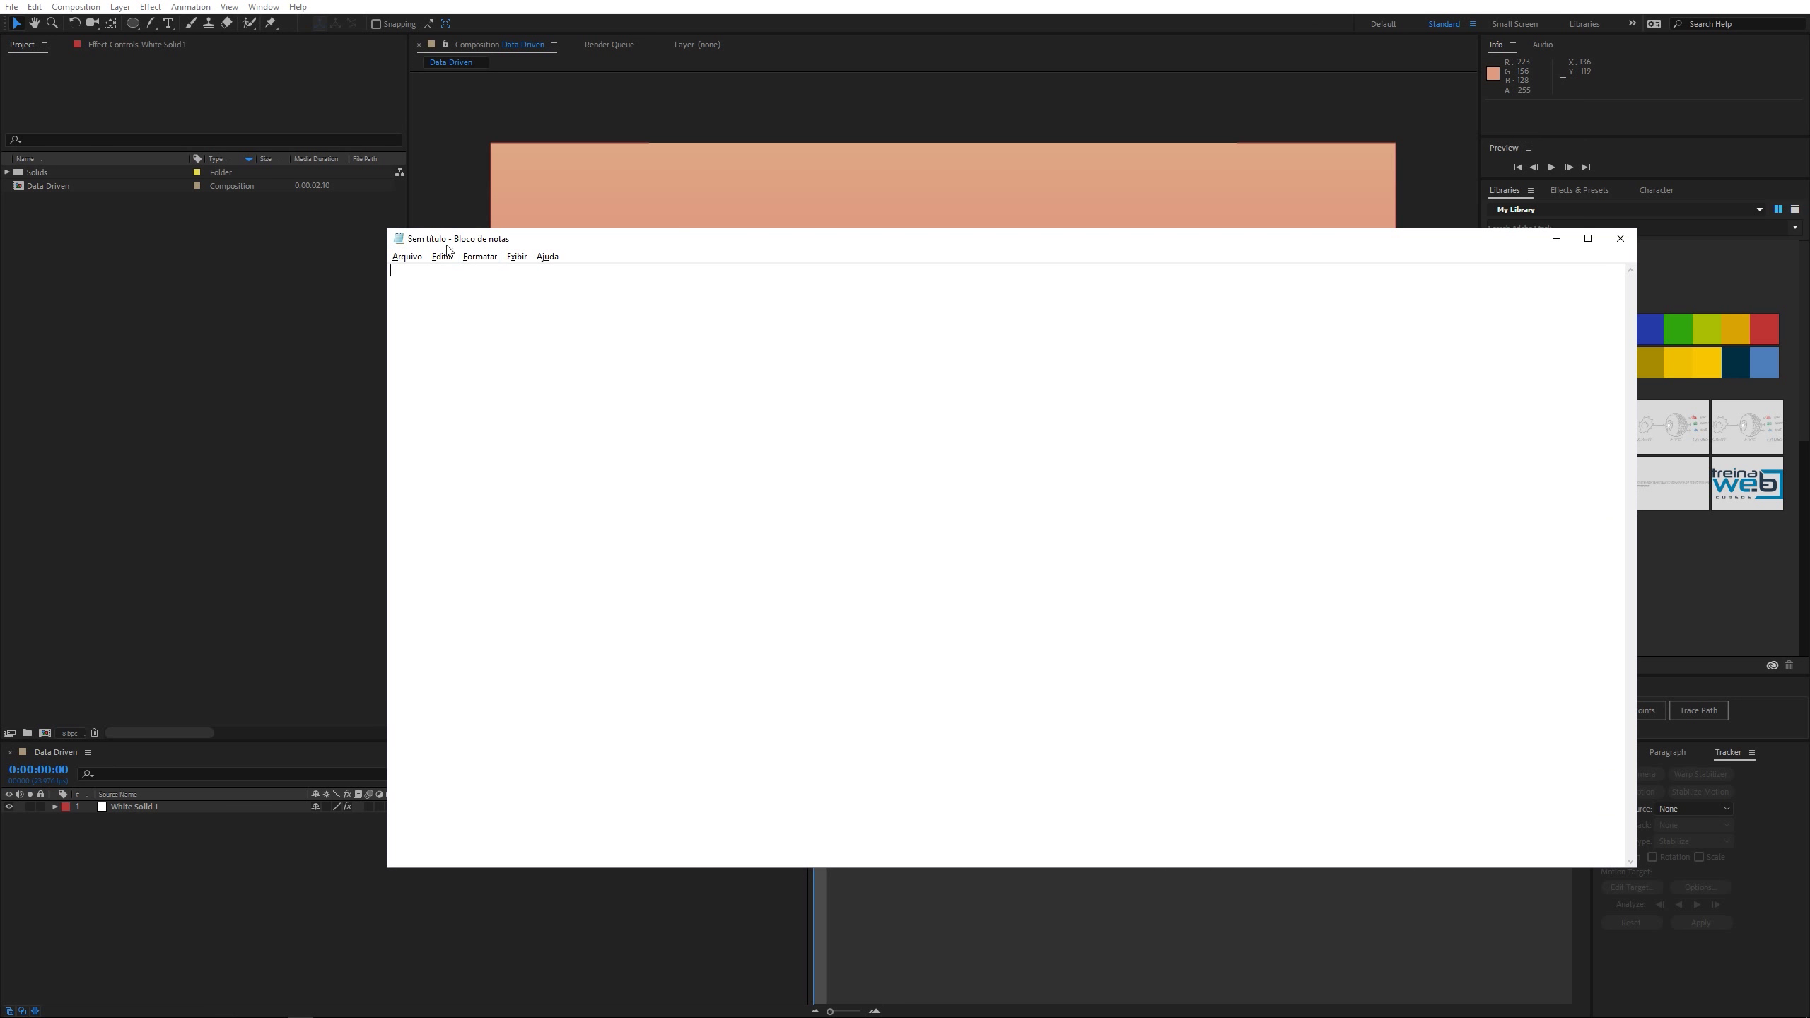
Step: Paste the three-record JSON array into the empty Notepad
{"action": "type", "text": "[   {     \"dado01\": 1,     \"dado02\": 2,     \"dado03\": 3   },   {     \"dado01\": 10,     \"dado02\": 20,     \"dado03\": 30   },   {     \"dado01\": 100,     \"dado02\": 200,     \"dado03\": 300   } ]"}
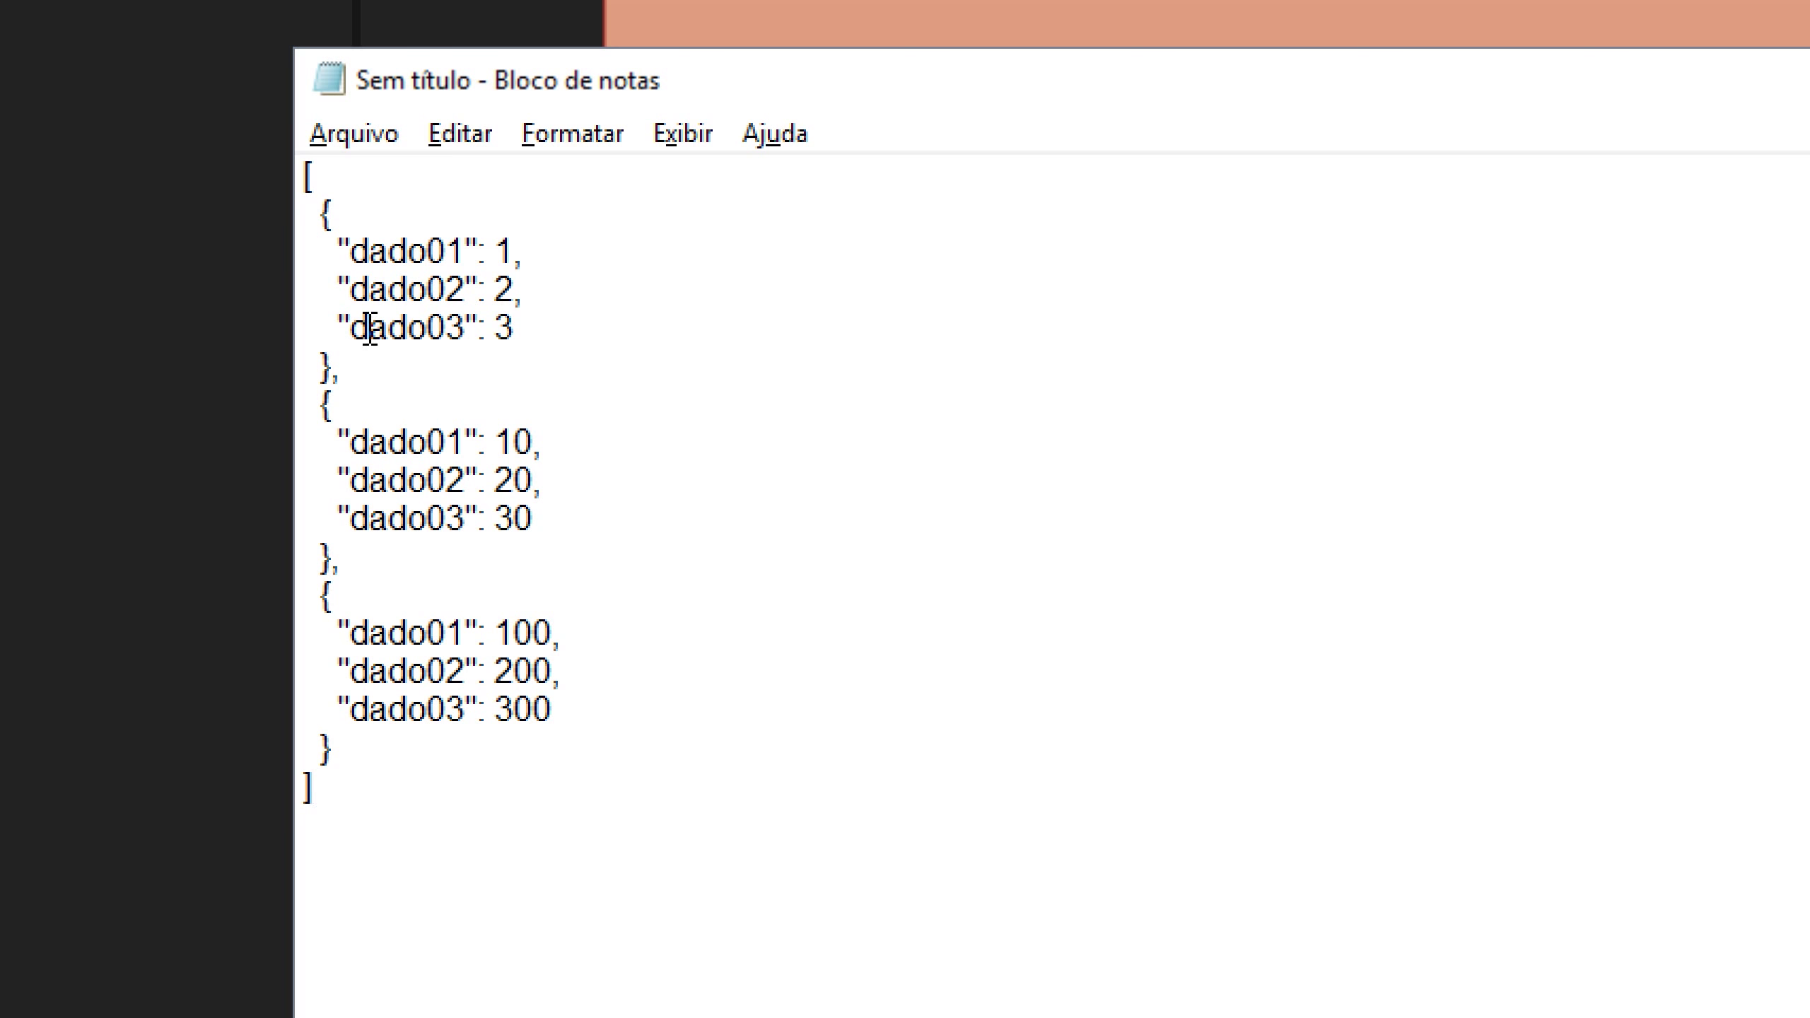
{"action": "left_click_drag", "start_coordinate": [311, 214], "coordinate": [375, 360]}
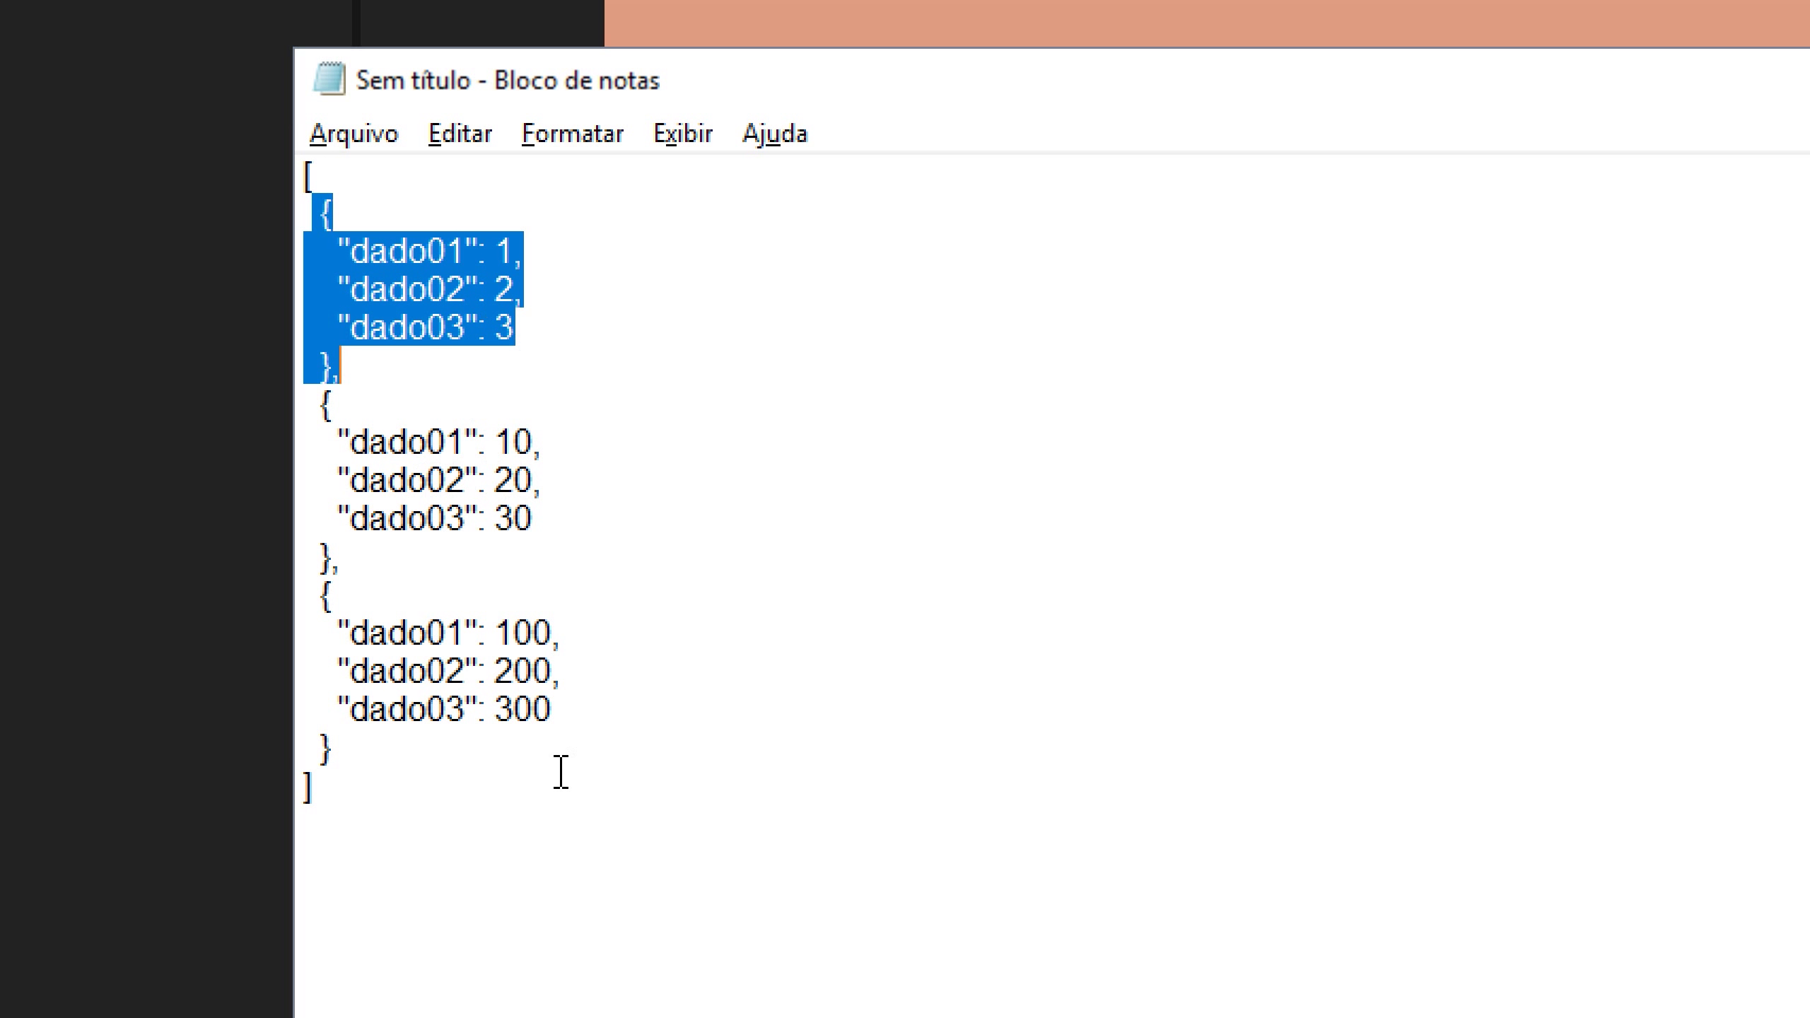
{"action": "left_click", "coordinate": [519, 838]}
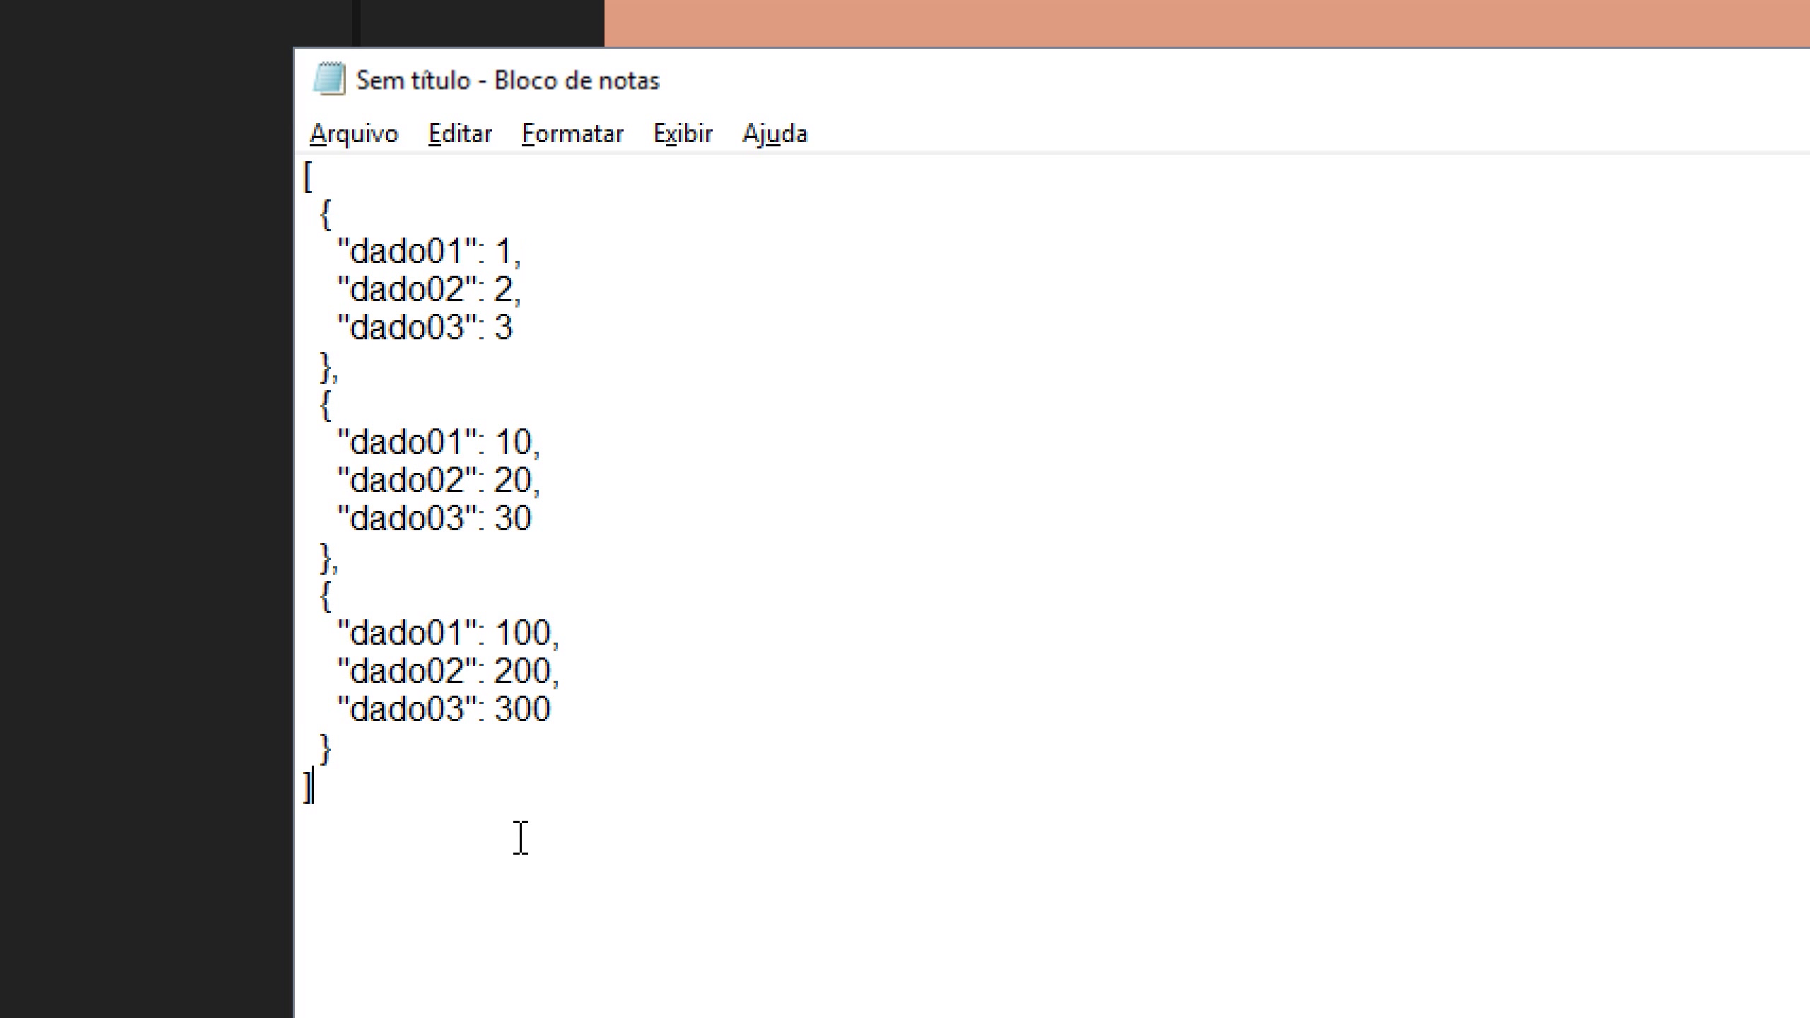
Step: Save the note as Tabela.json with the file type set to all files
{"action": "left_click", "coordinate": [349, 139]}
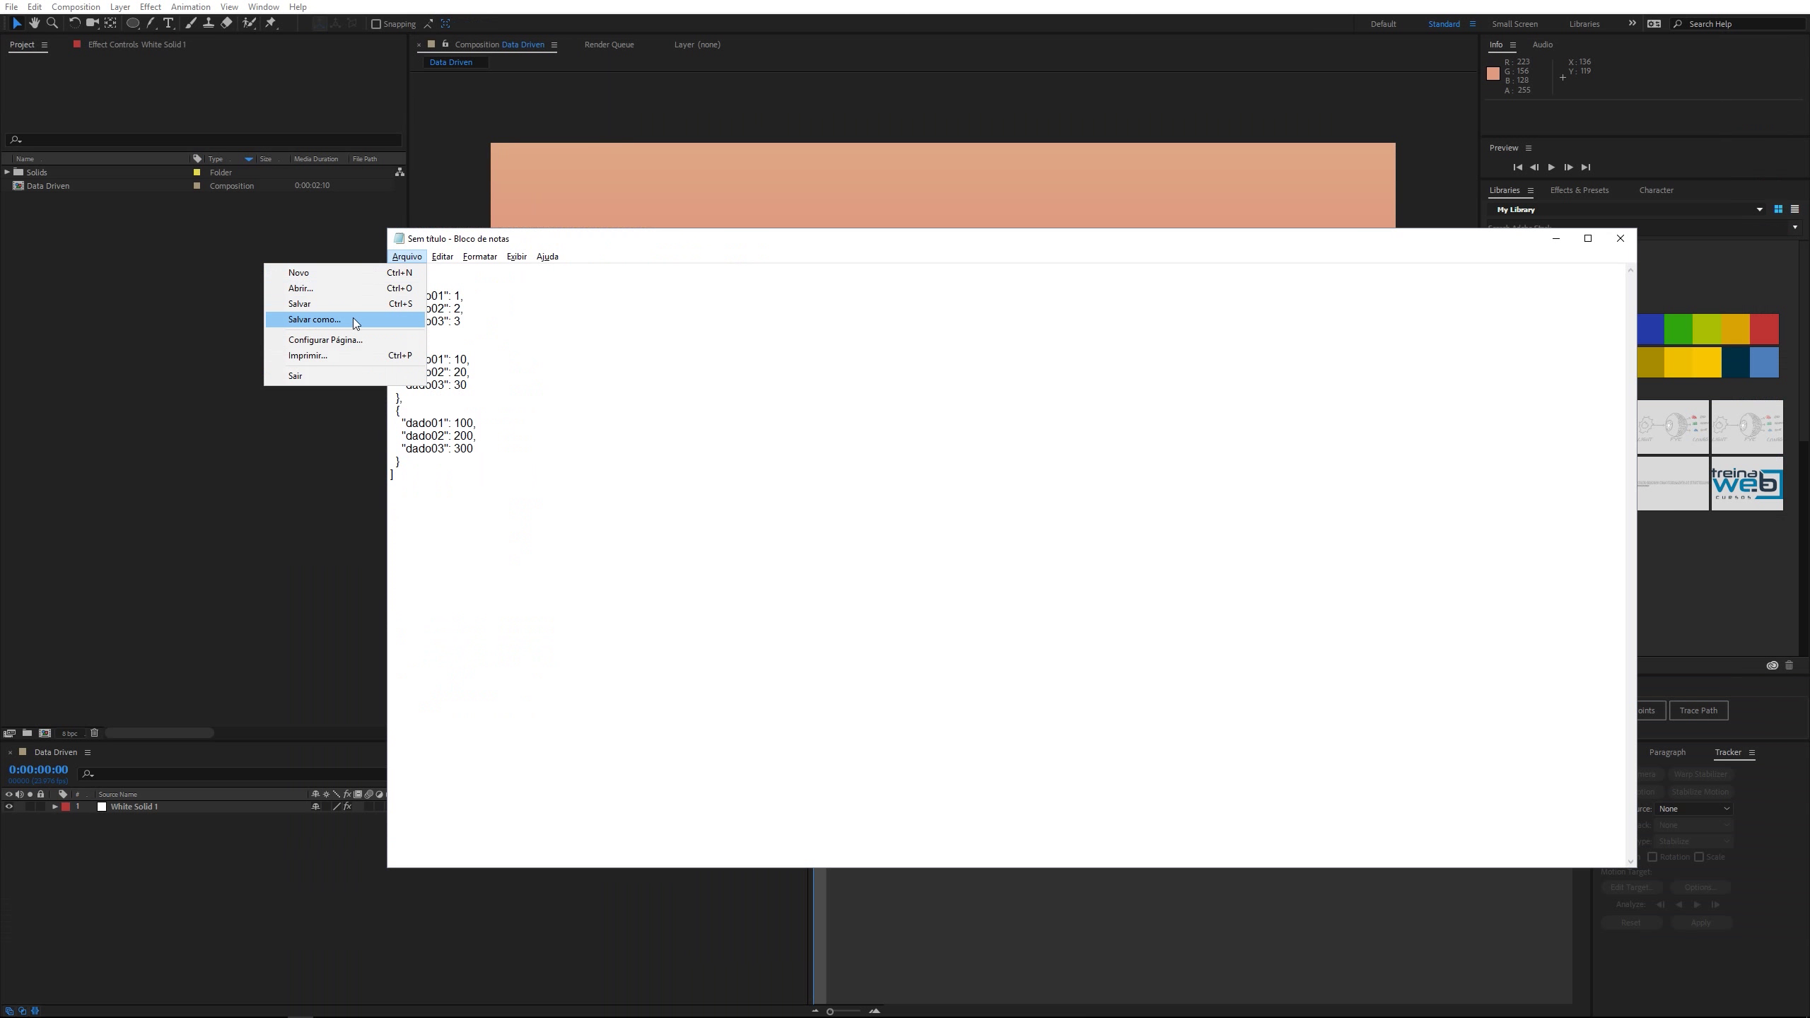
{"action": "left_click", "coordinate": [353, 319]}
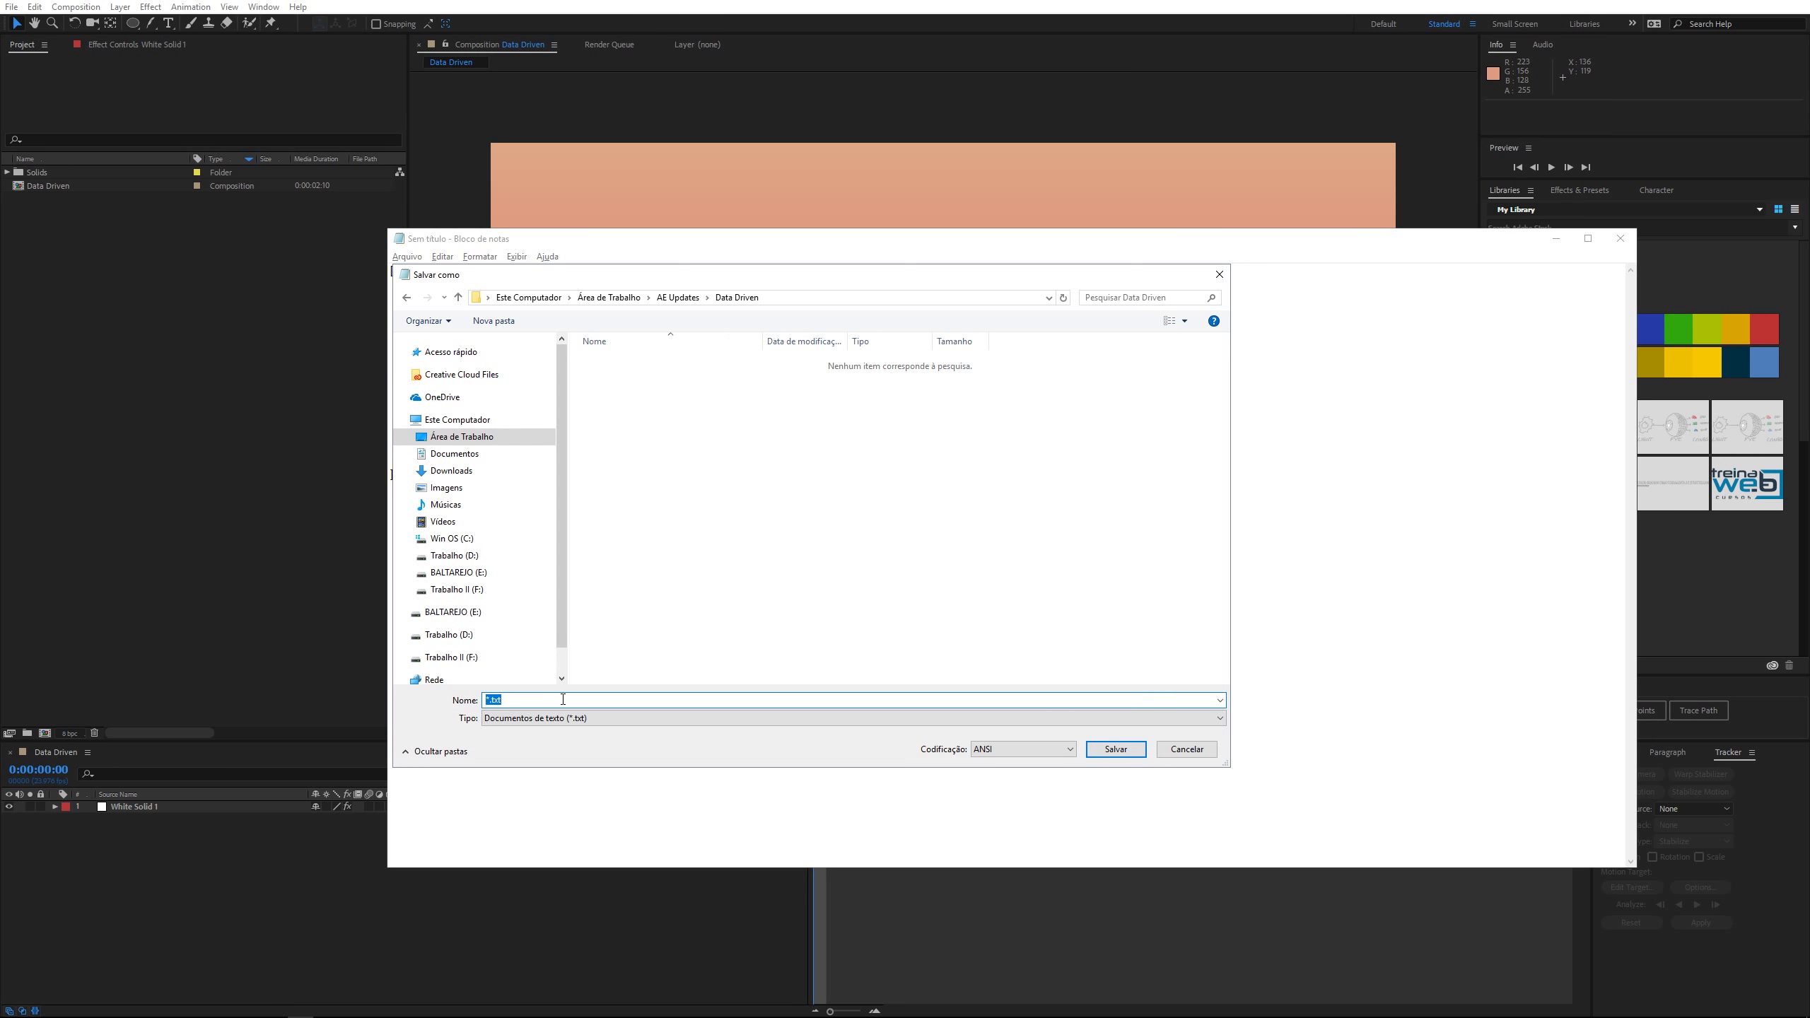
{"action": "type", "text": "Tabela.json"}
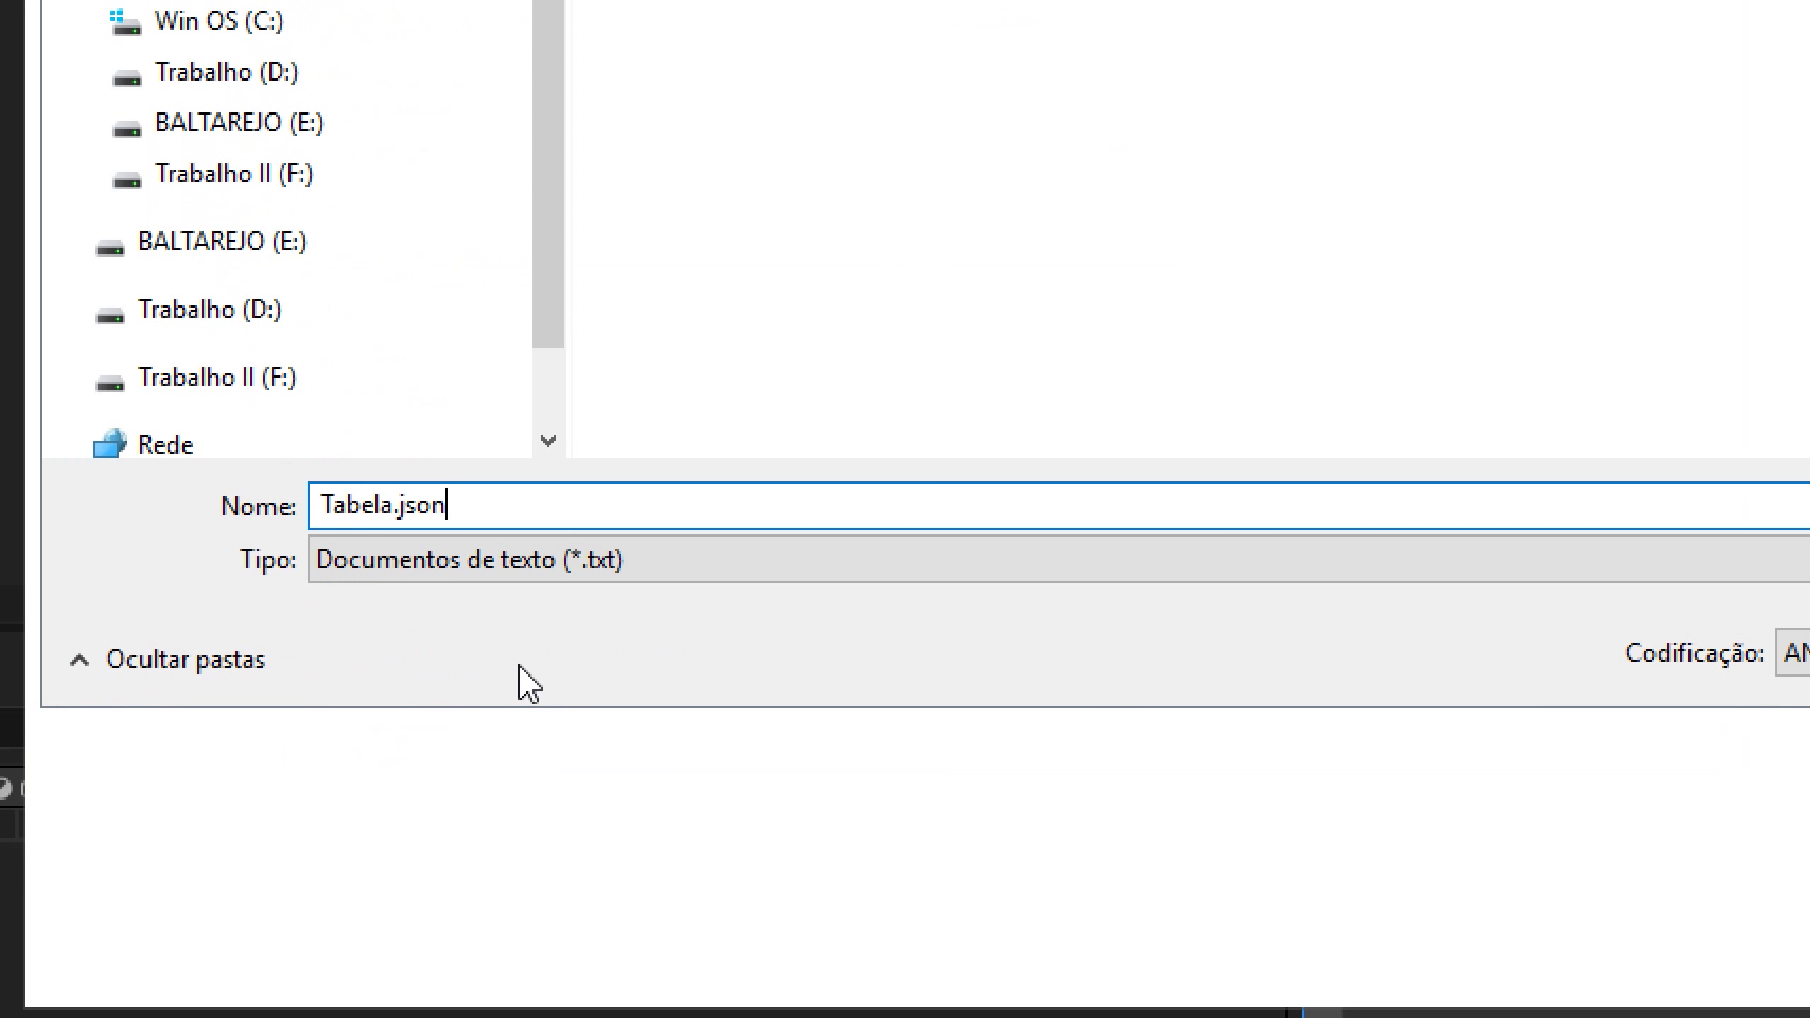
{"action": "left_click", "coordinate": [533, 719]}
{"action": "left_click", "coordinate": [455, 634]}
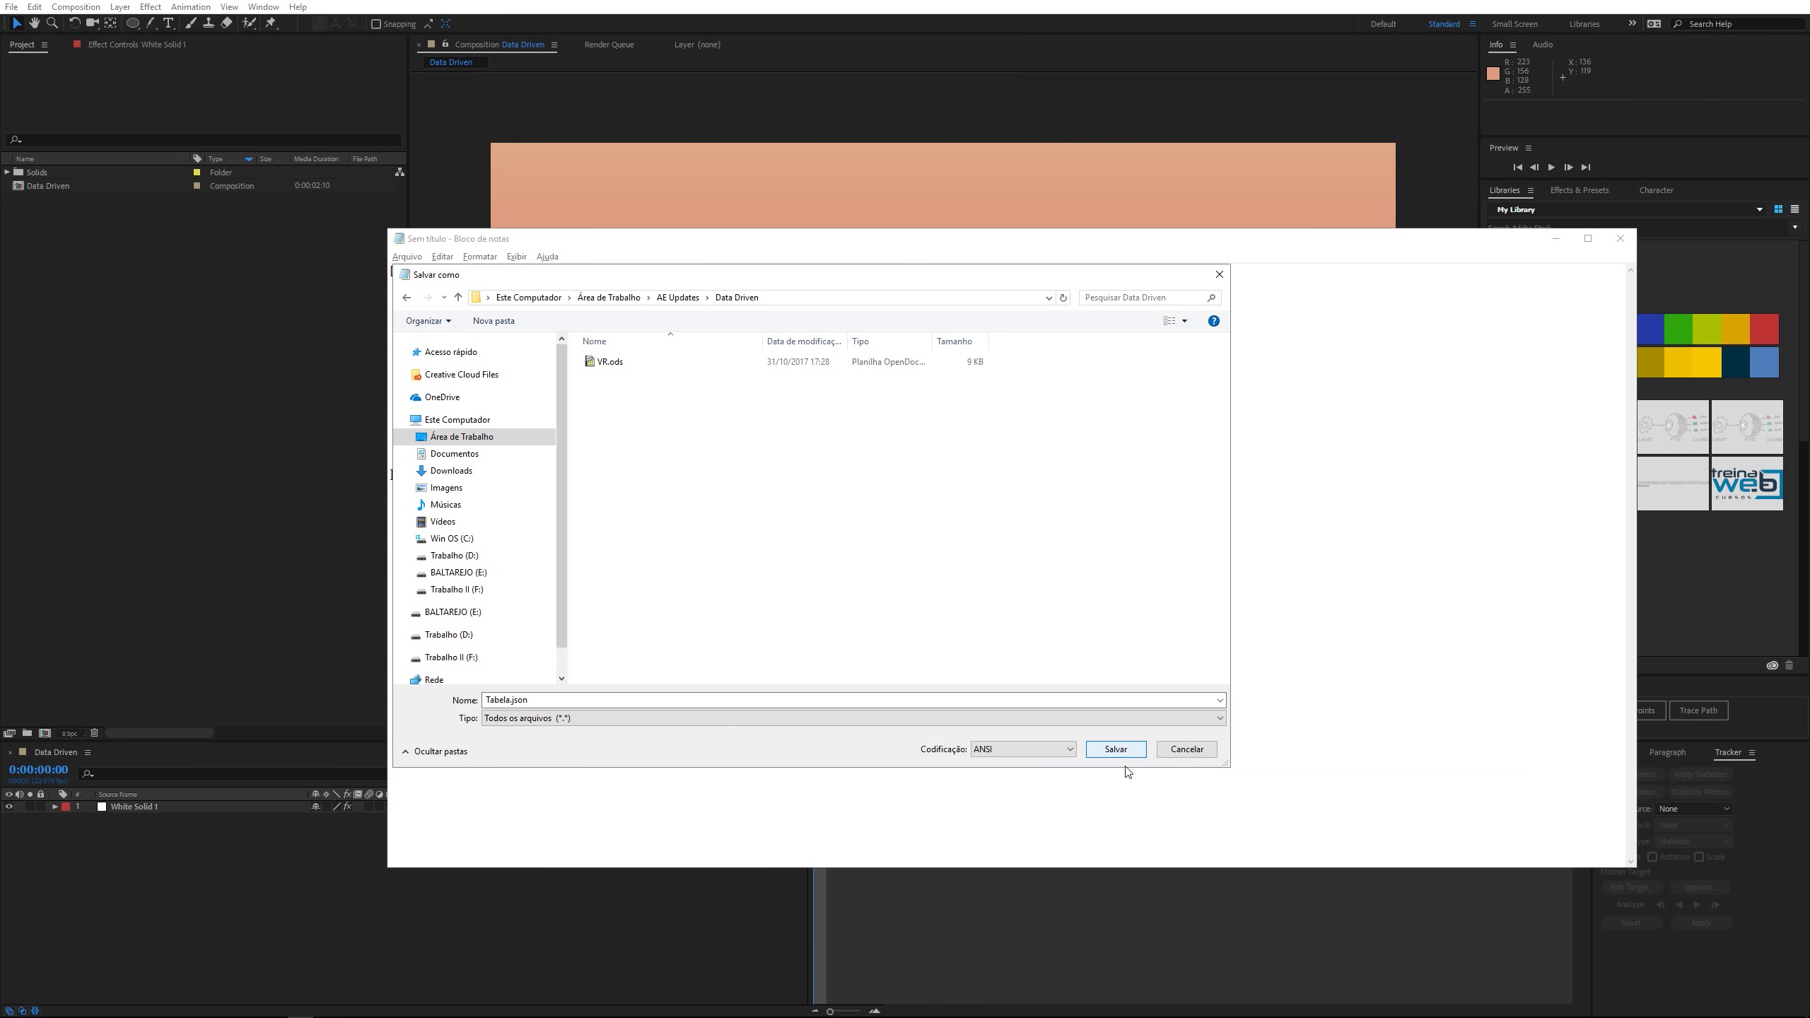
{"action": "left_click", "coordinate": [1118, 750]}
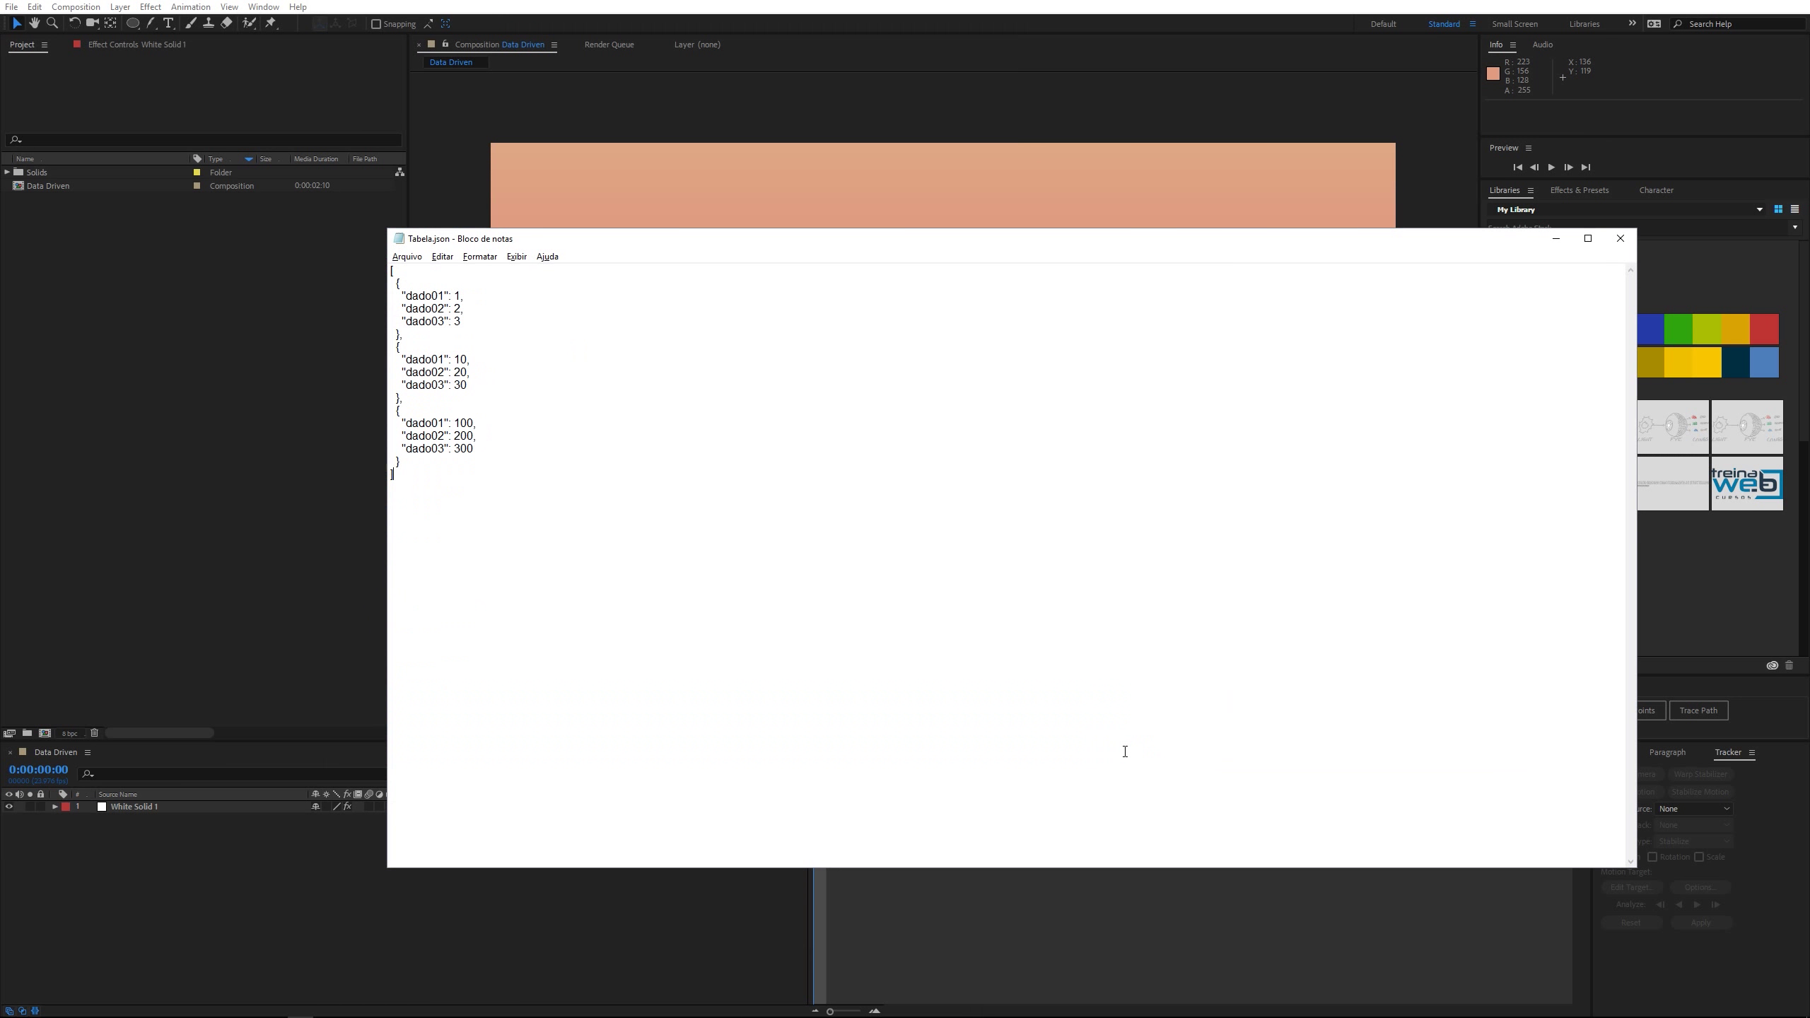
Step: Close Notepad and import Tabela.json into the After Effects Project panel
{"action": "left_click", "coordinate": [1620, 239]}
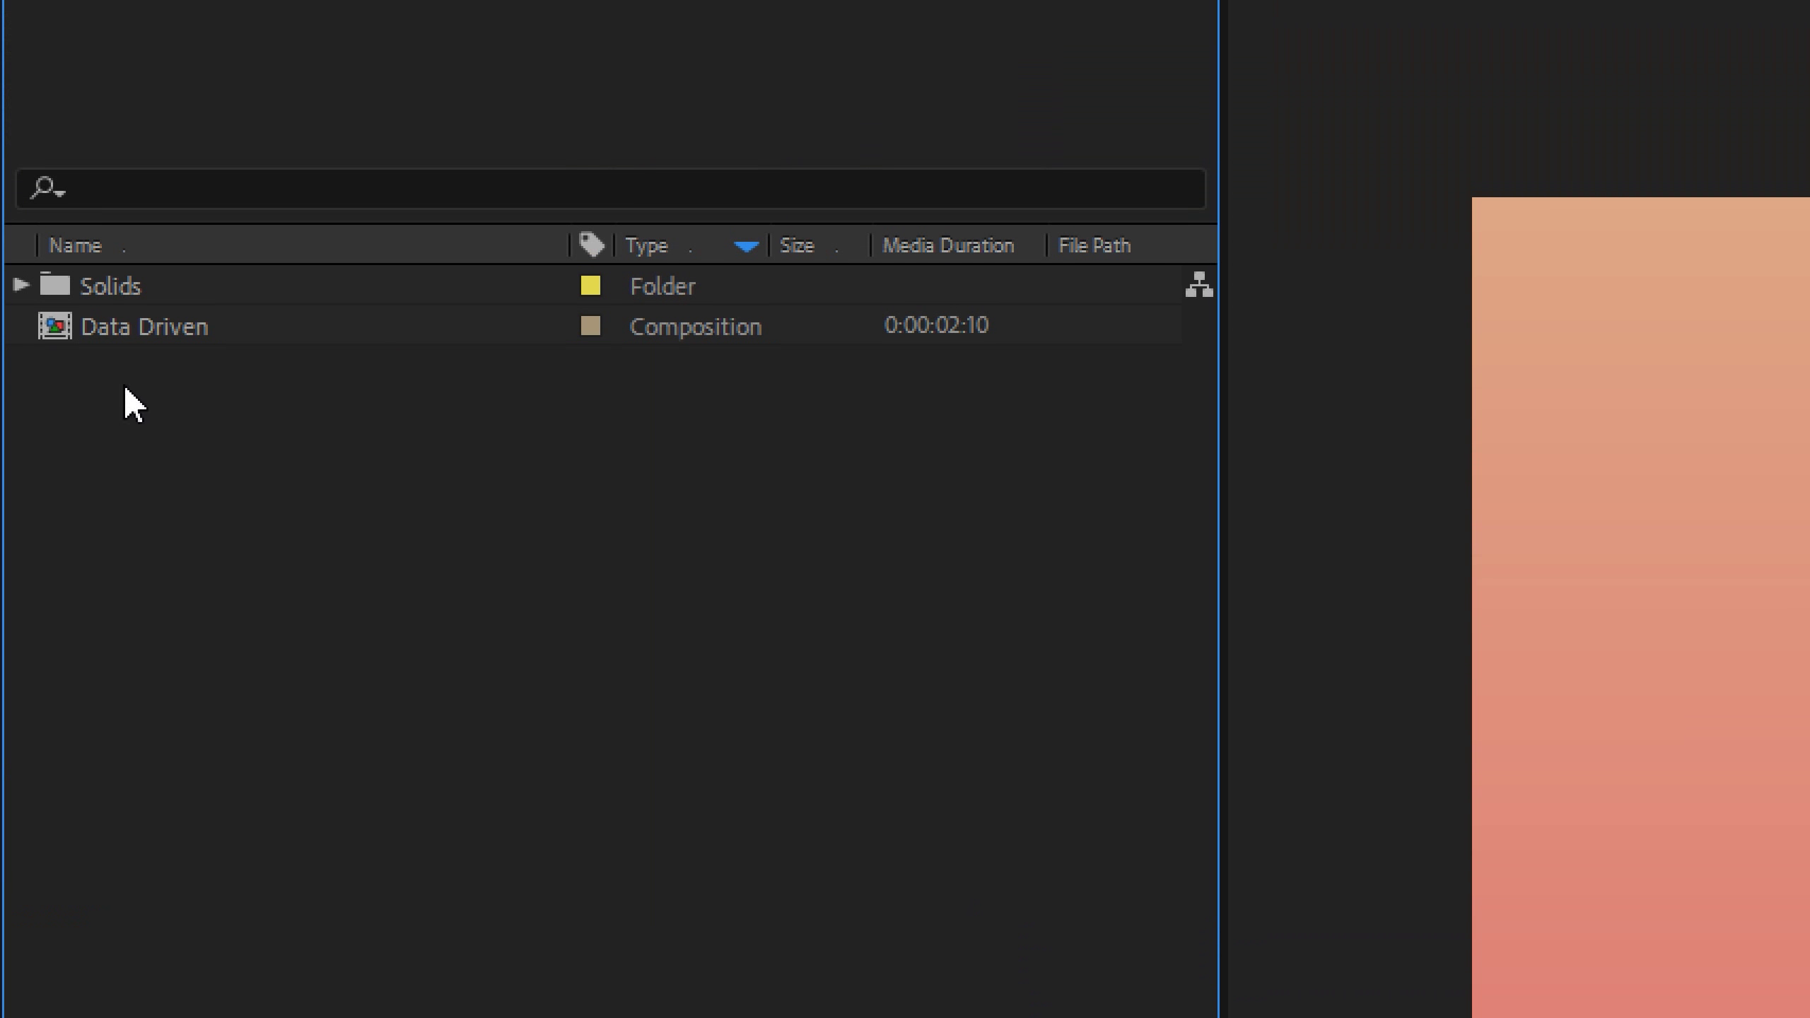
{"action": "right_click", "coordinate": [112, 221]}
{"action": "mouse_move", "coordinate": [257, 345]}
{"action": "left_click", "coordinate": [777, 735]}
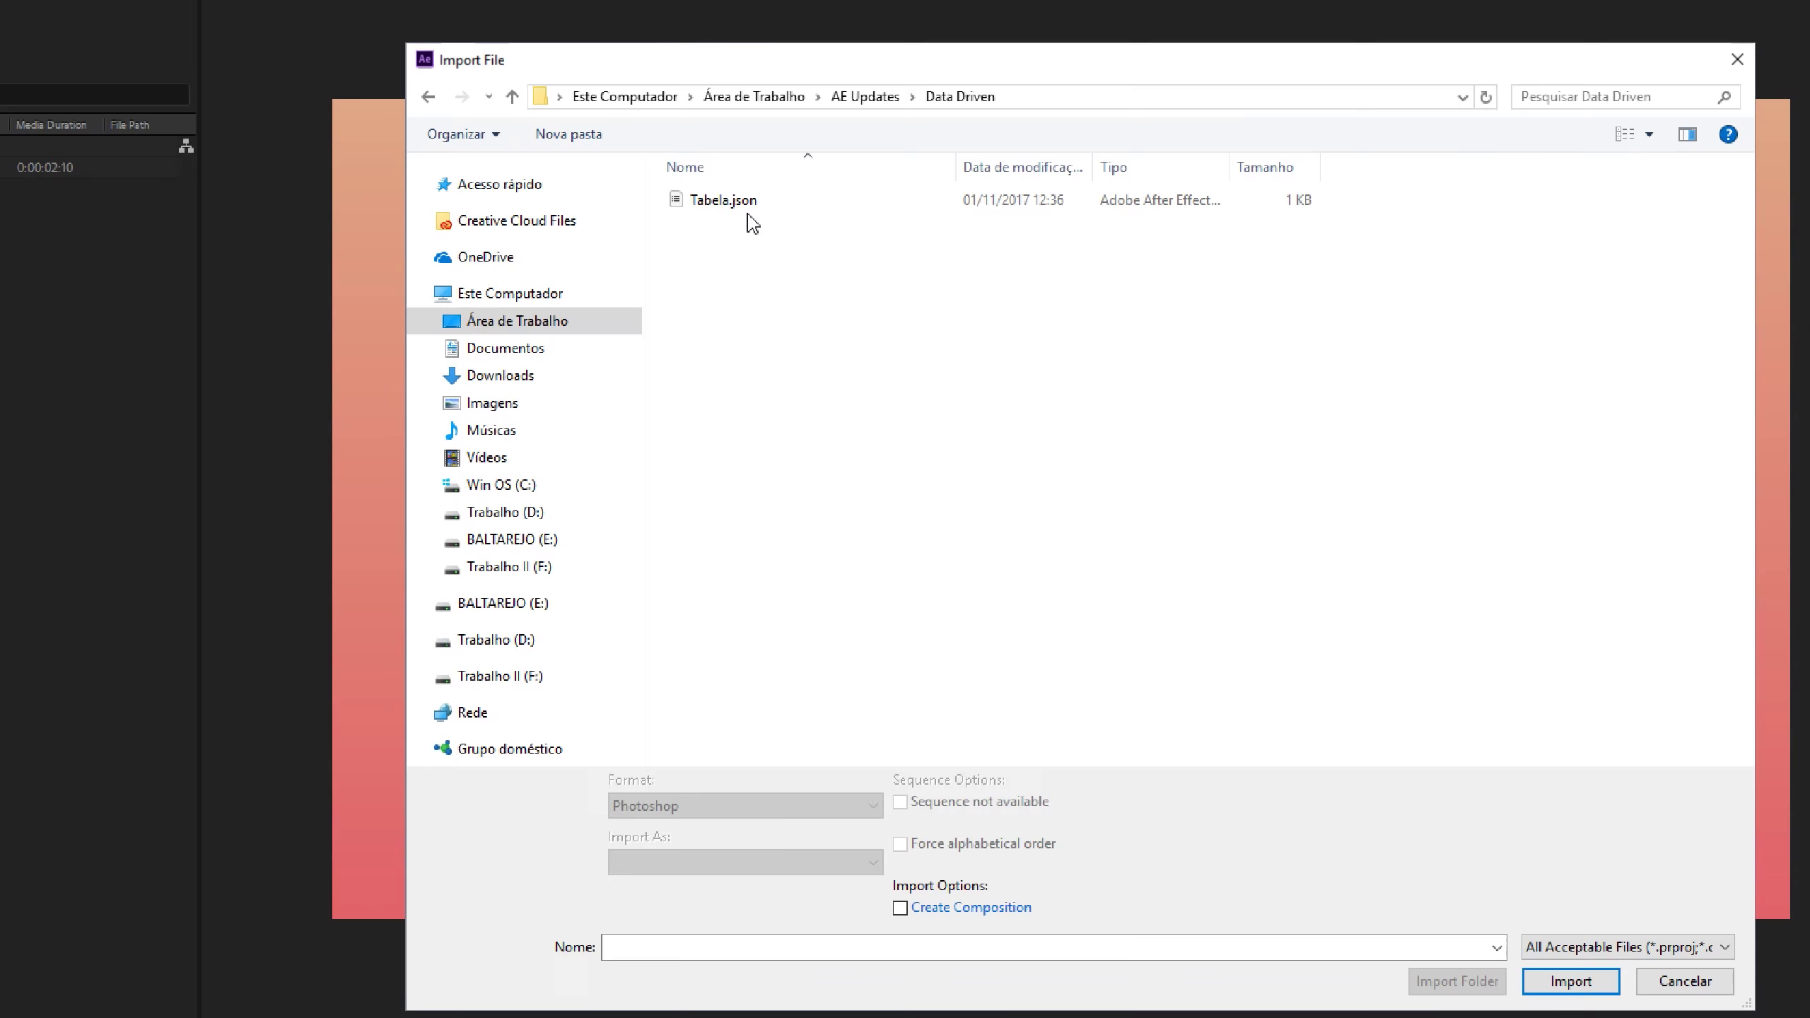
{"action": "left_click", "coordinate": [670, 263]}
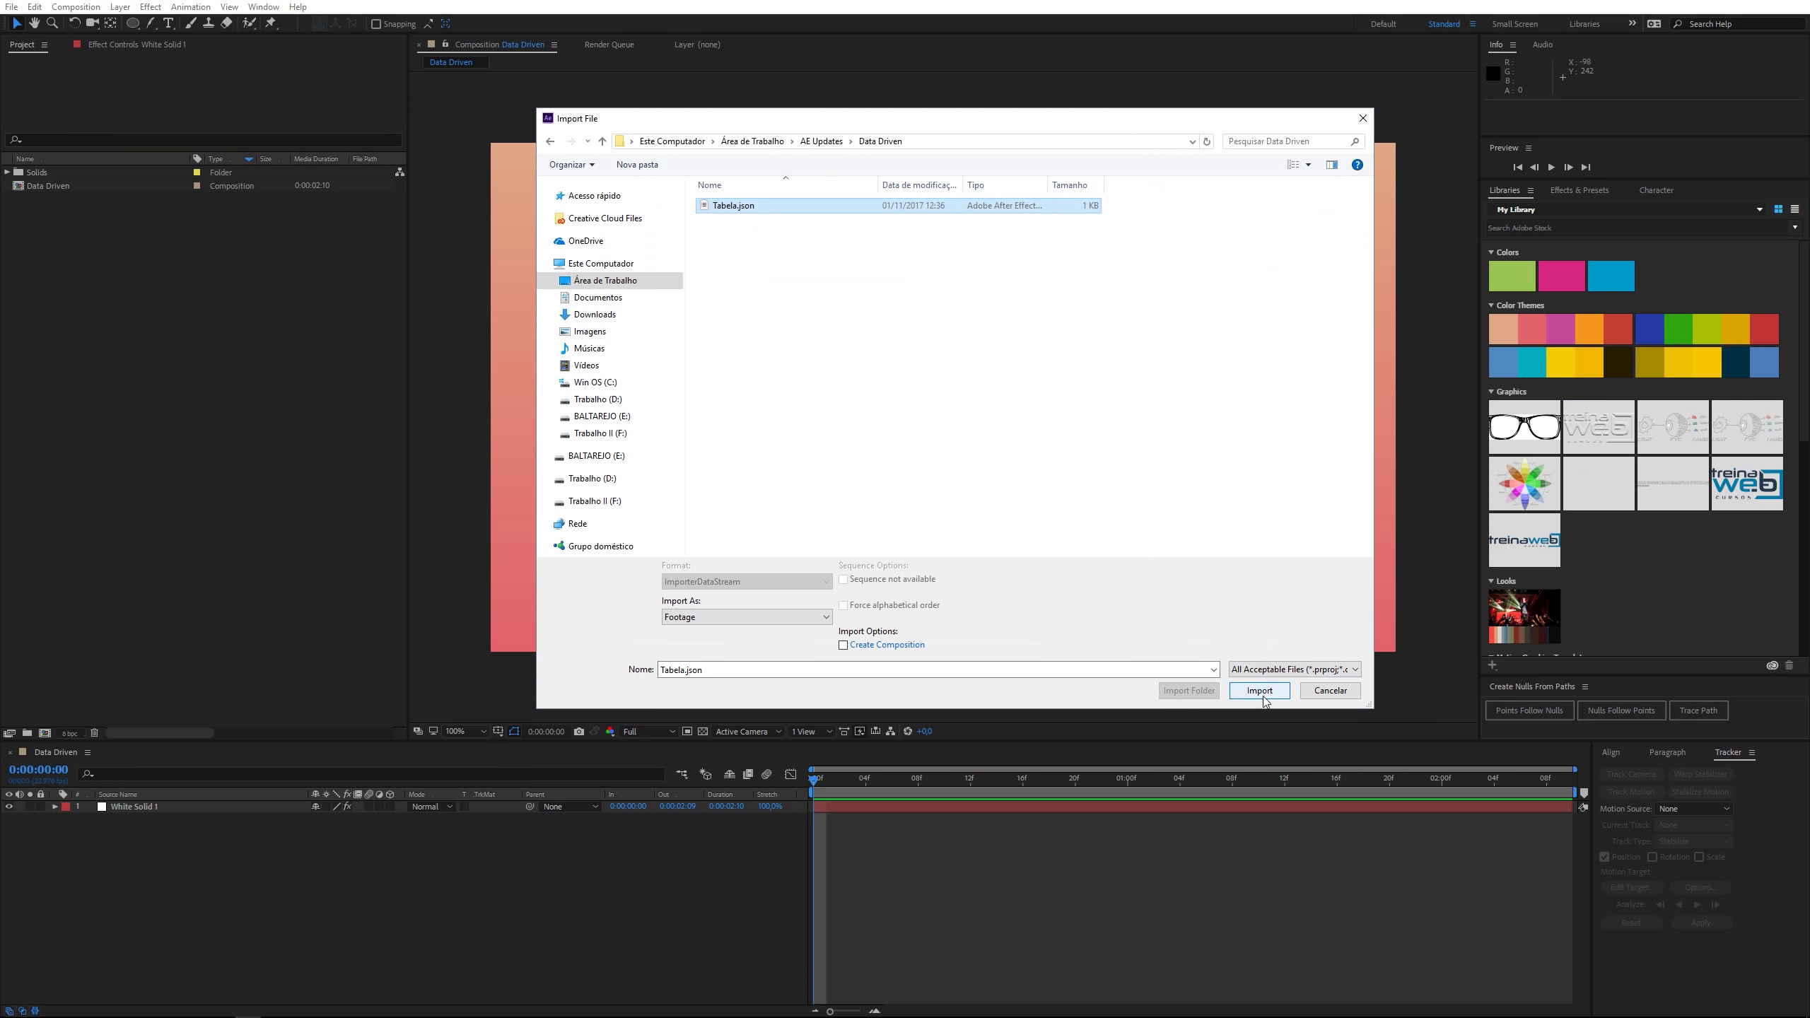
{"action": "left_click", "coordinate": [1259, 690]}
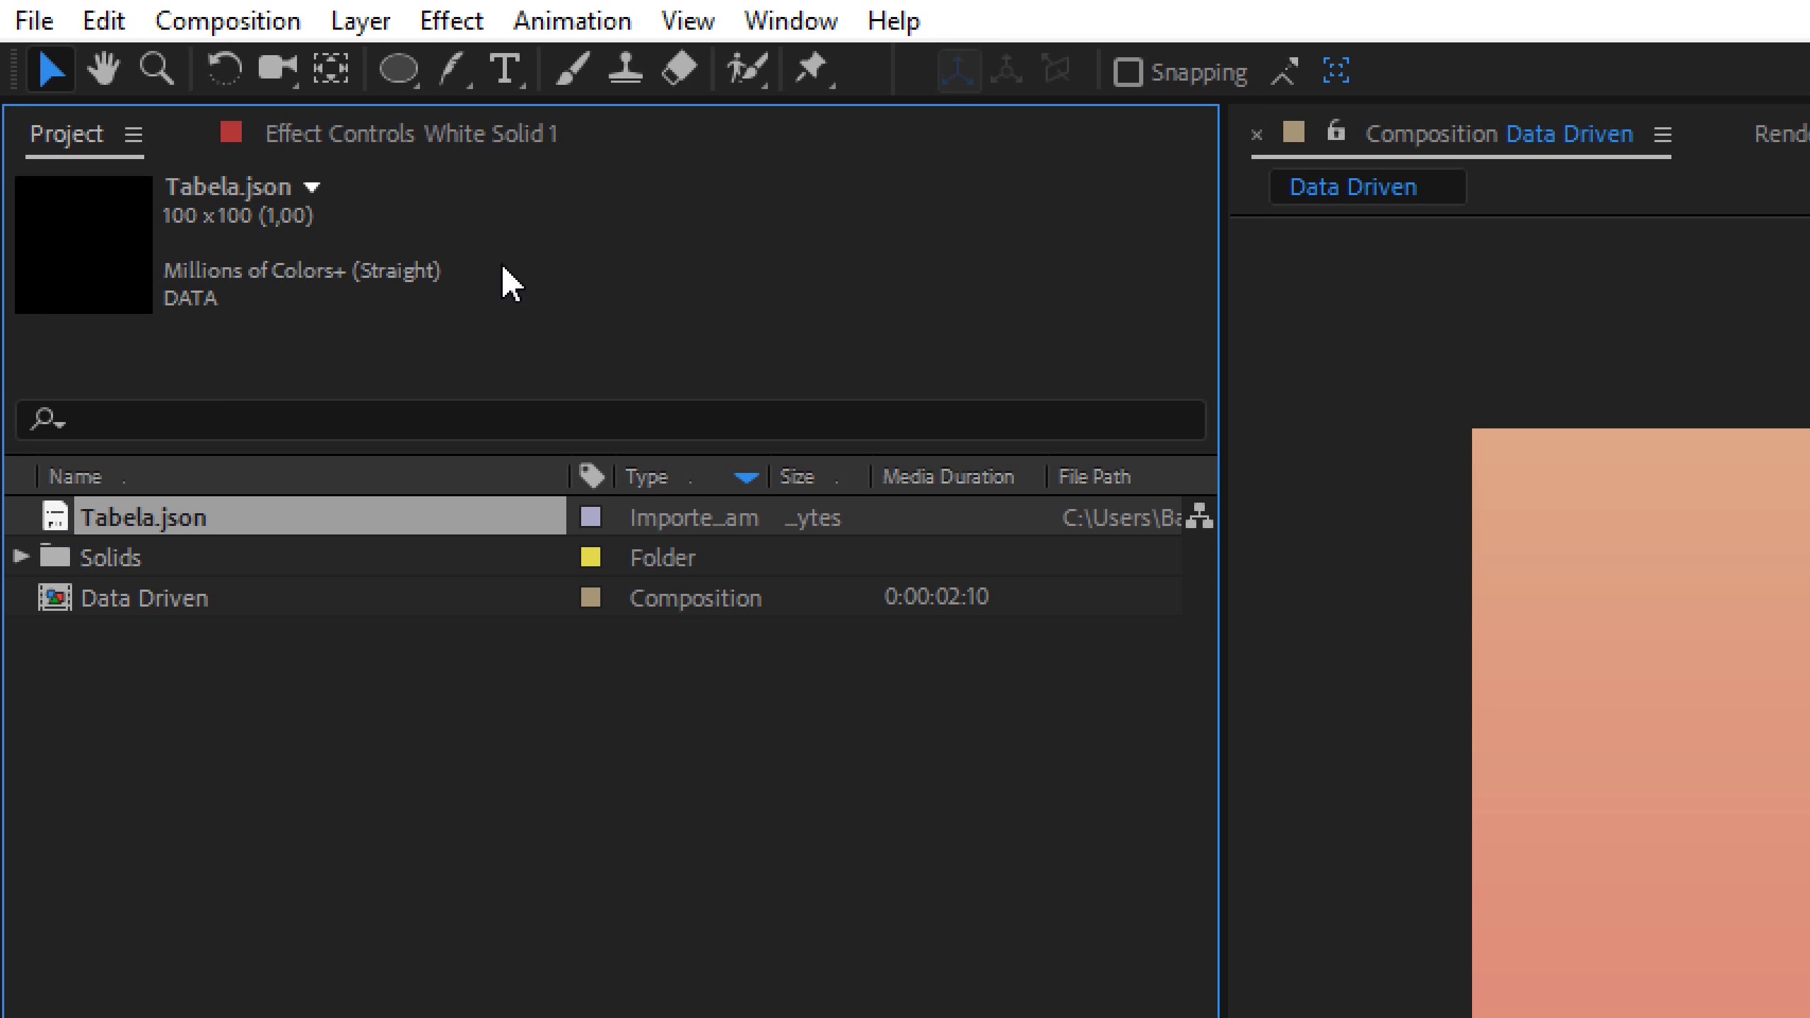
{"action": "left_click", "coordinate": [501, 78]}
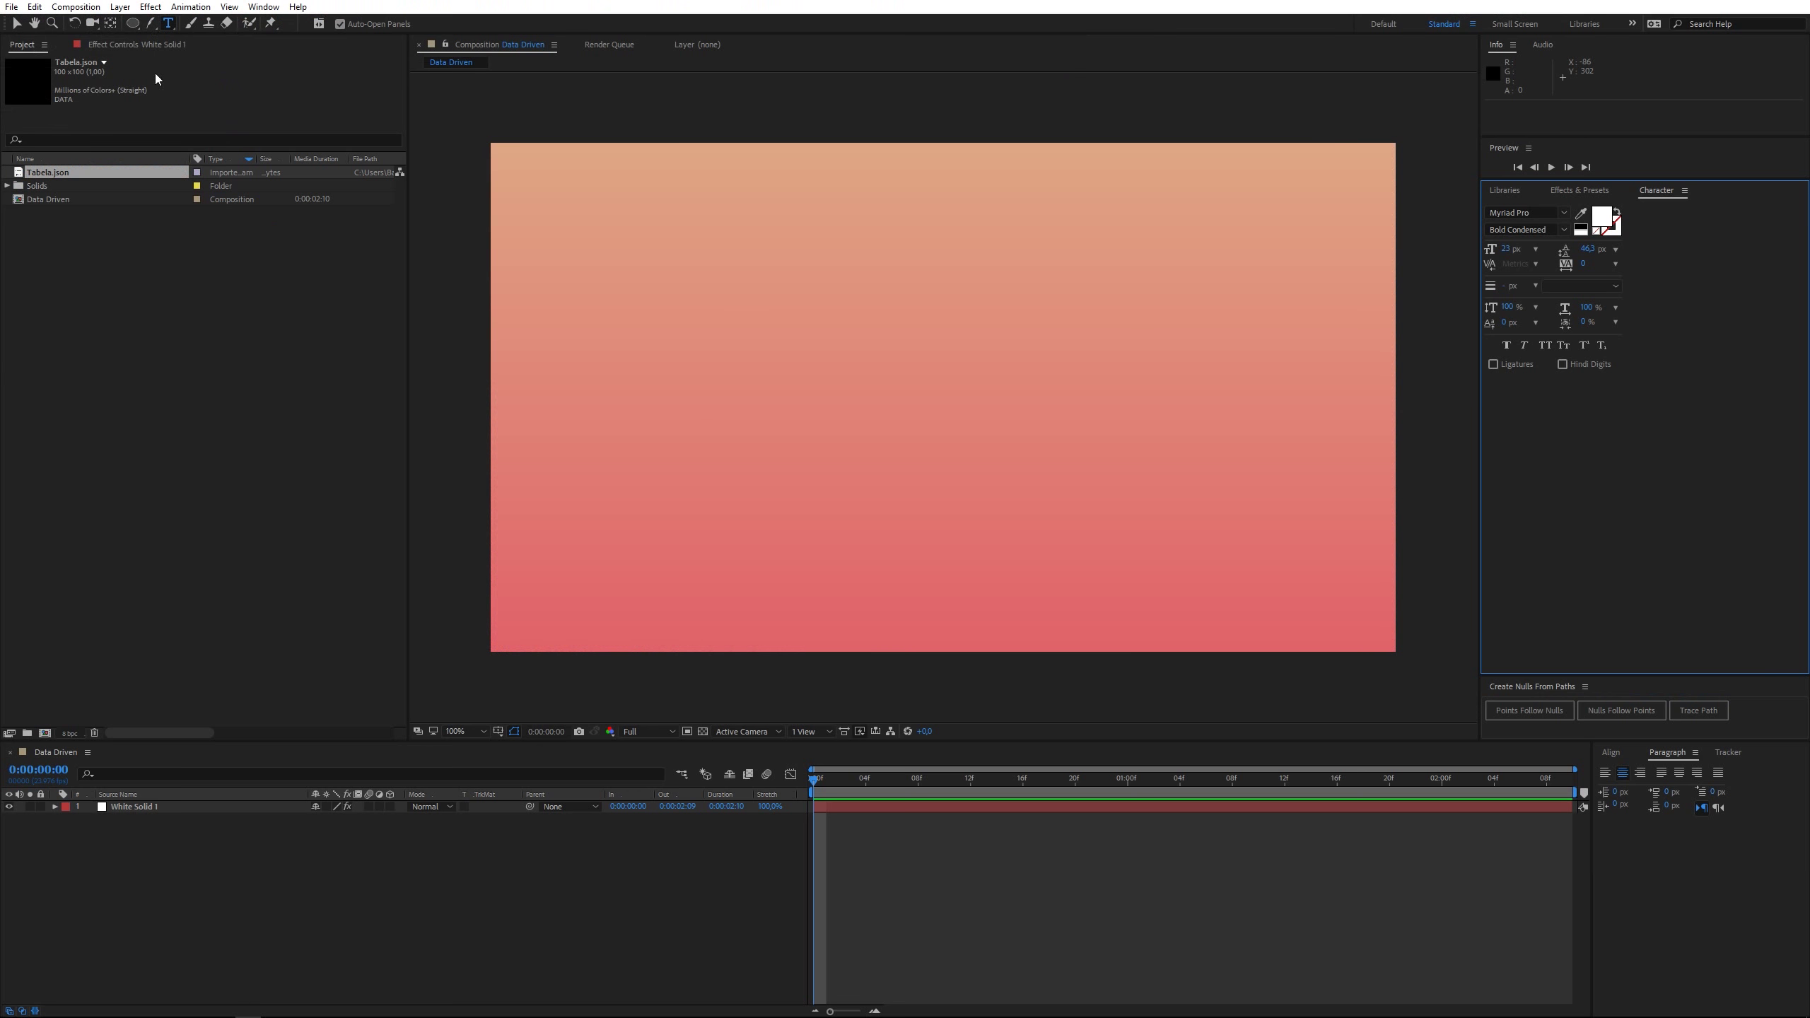
Step: Create a 'JSON' text layer in the comp with a 470 px font size
{"action": "left_click", "coordinate": [653, 385]}
{"action": "type", "text": "JSON"}
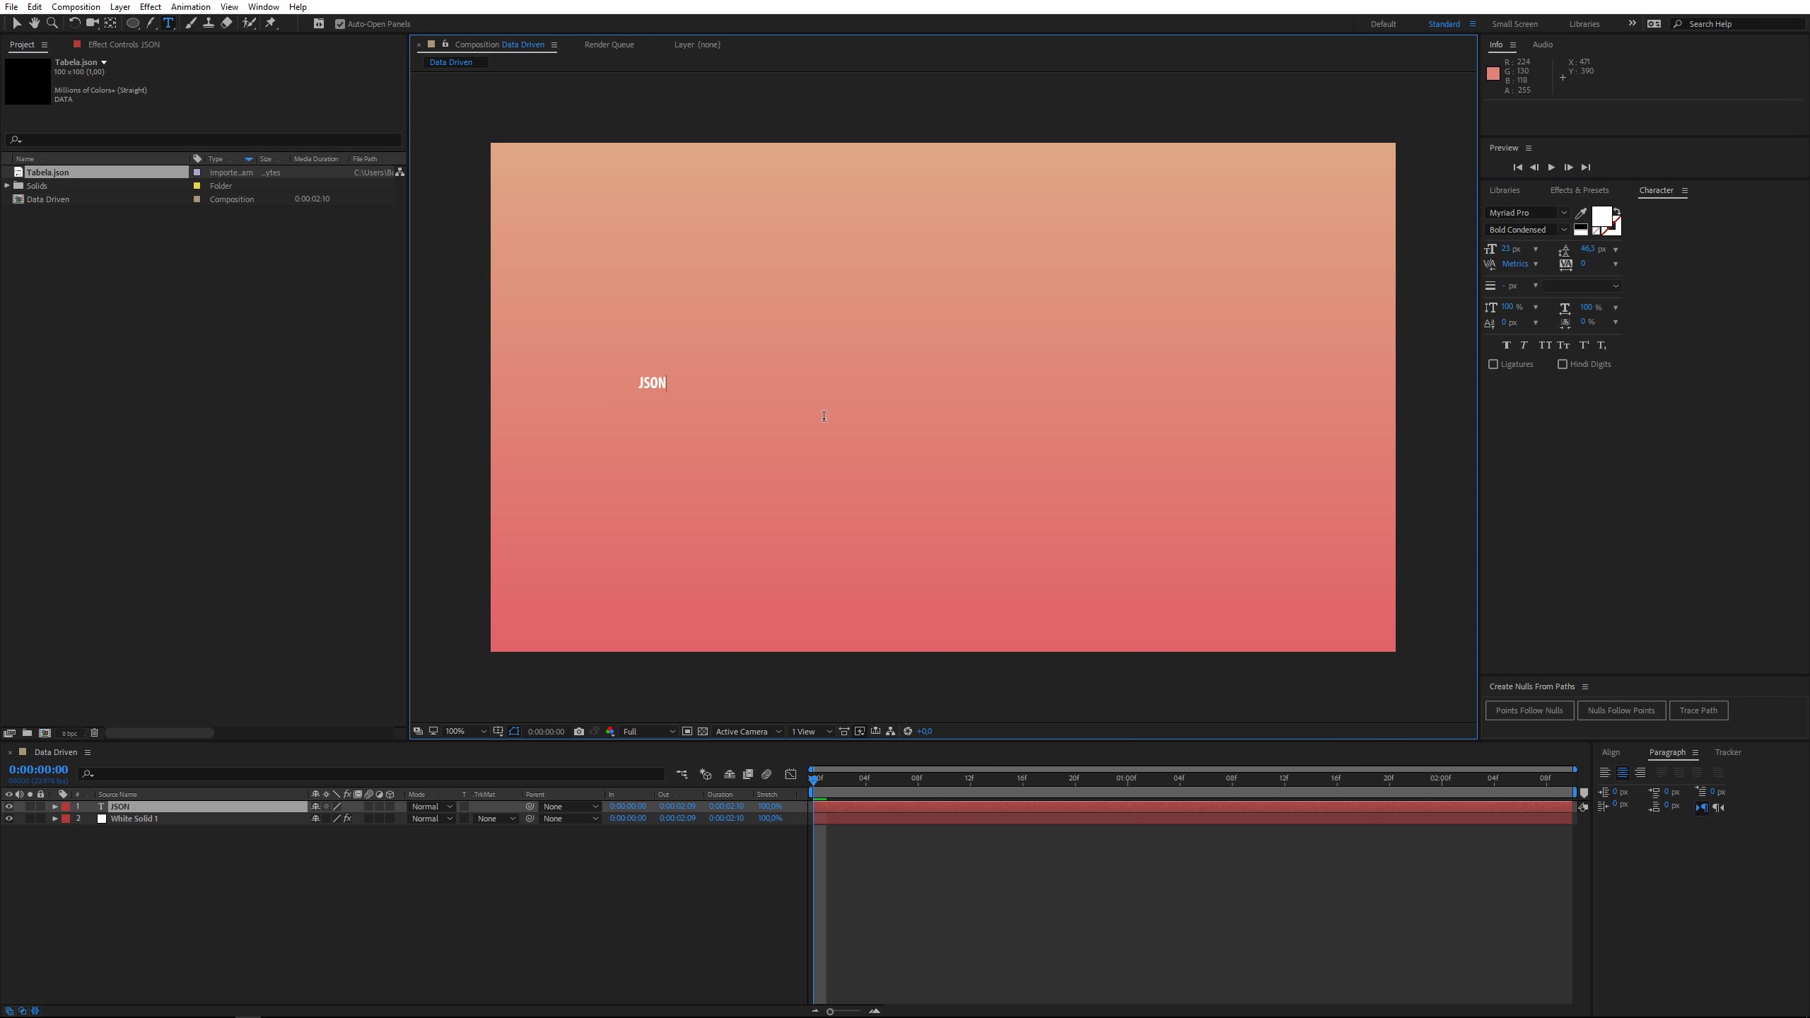
{"action": "left_click", "coordinate": [1509, 249]}
{"action": "type", "text": "350"}
{"action": "key", "text": "Return"}
{"action": "left_click_drag", "start_coordinate": [1541, 258], "coordinate": [1568, 258]}
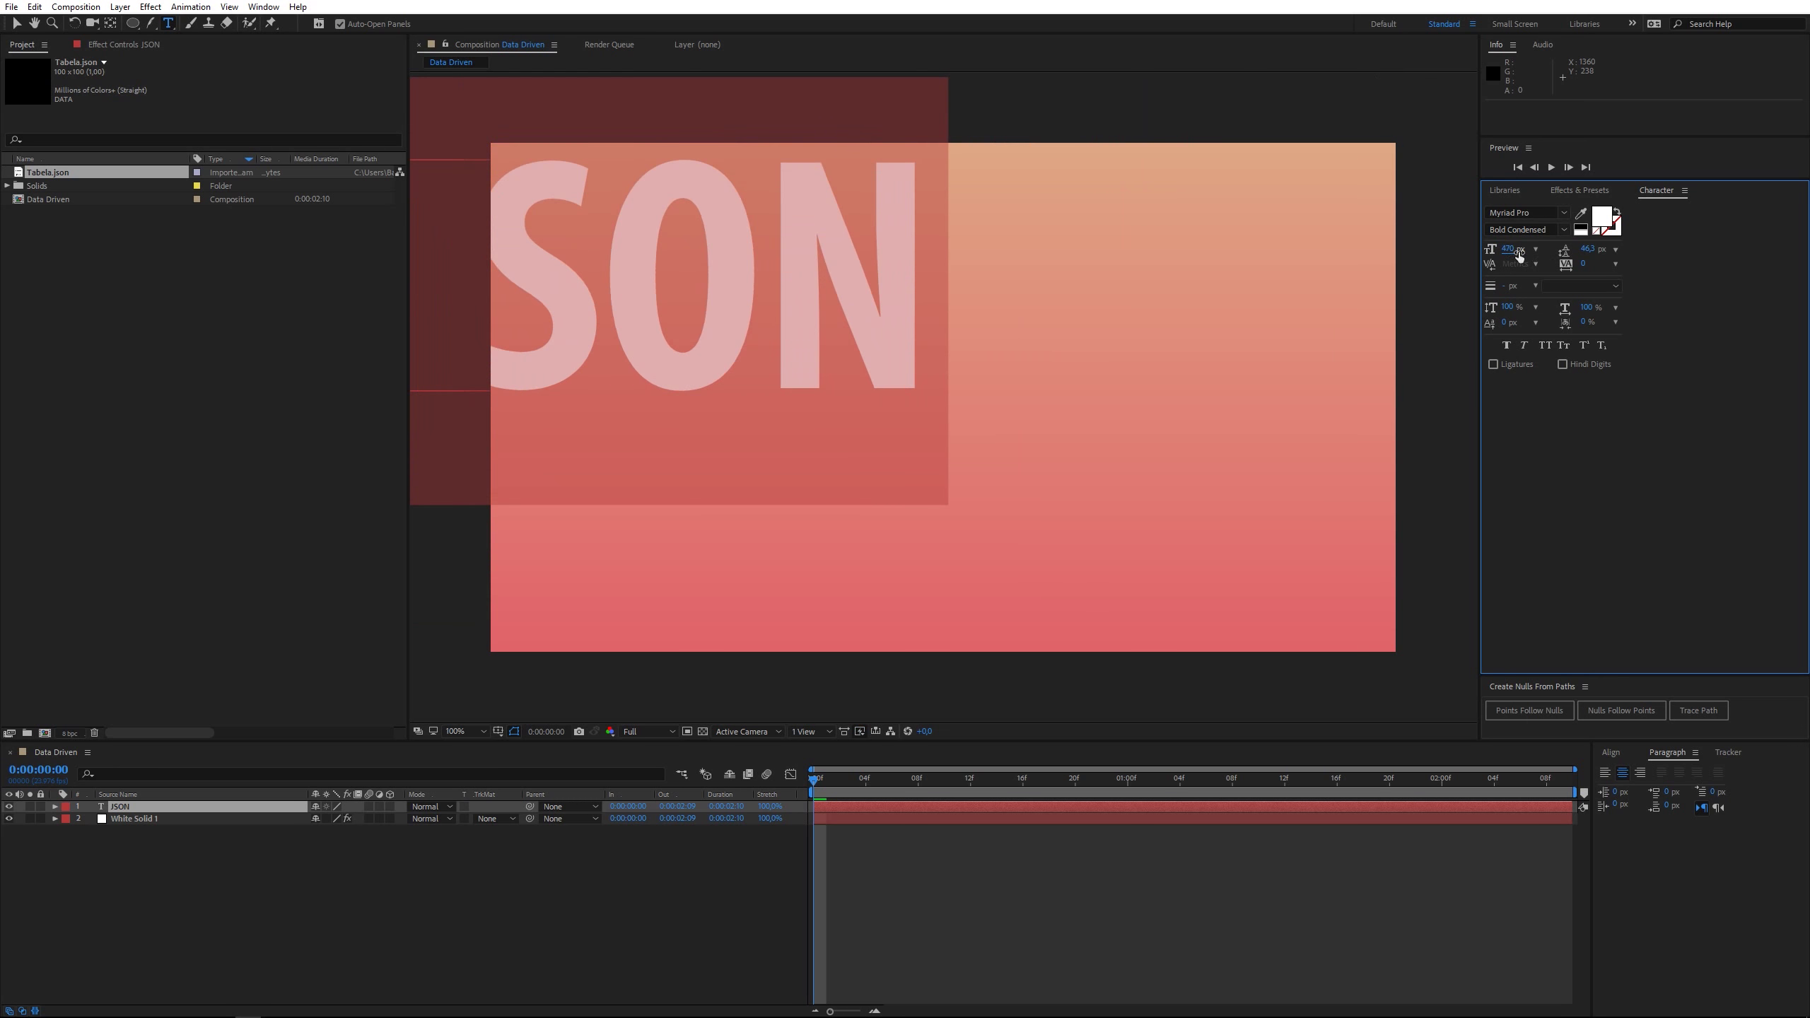
{"action": "left_click", "coordinate": [17, 25]}
Step: Centre the JSON text vertically and horizontally in the composition
{"action": "left_click", "coordinate": [1612, 754]}
{"action": "left_click", "coordinate": [1704, 788]}
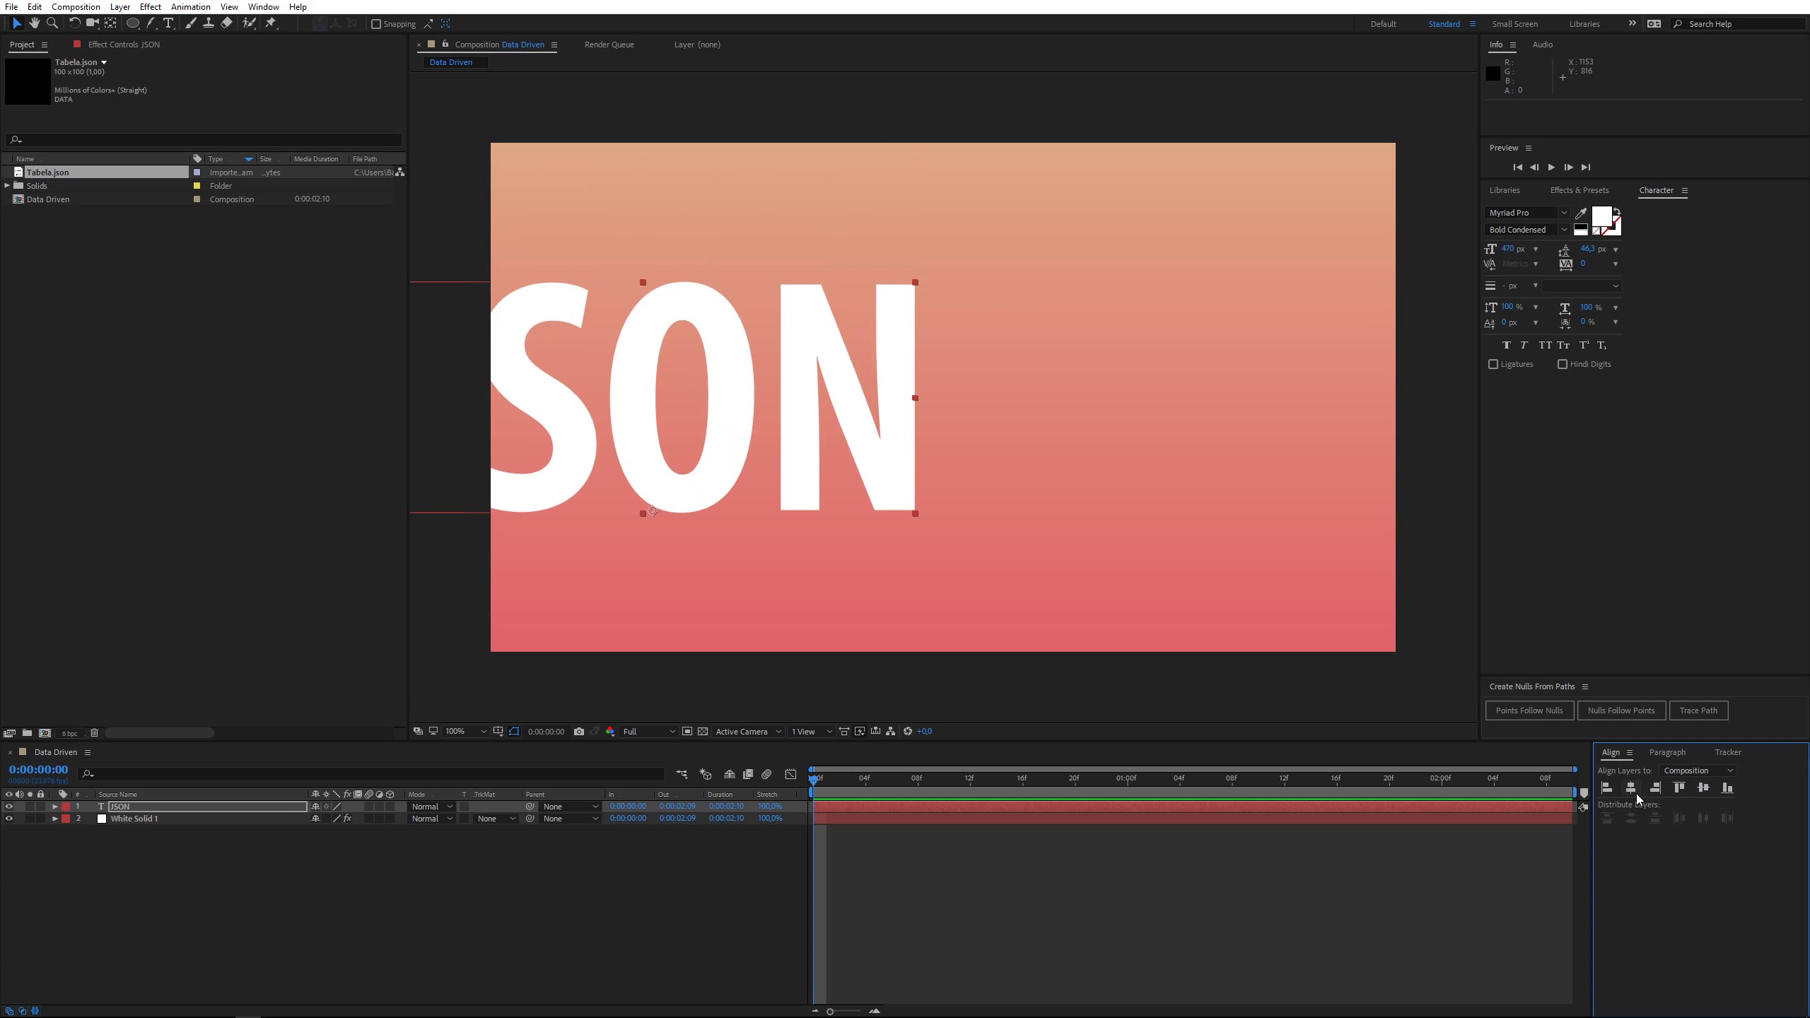
{"action": "left_click", "coordinate": [1632, 789]}
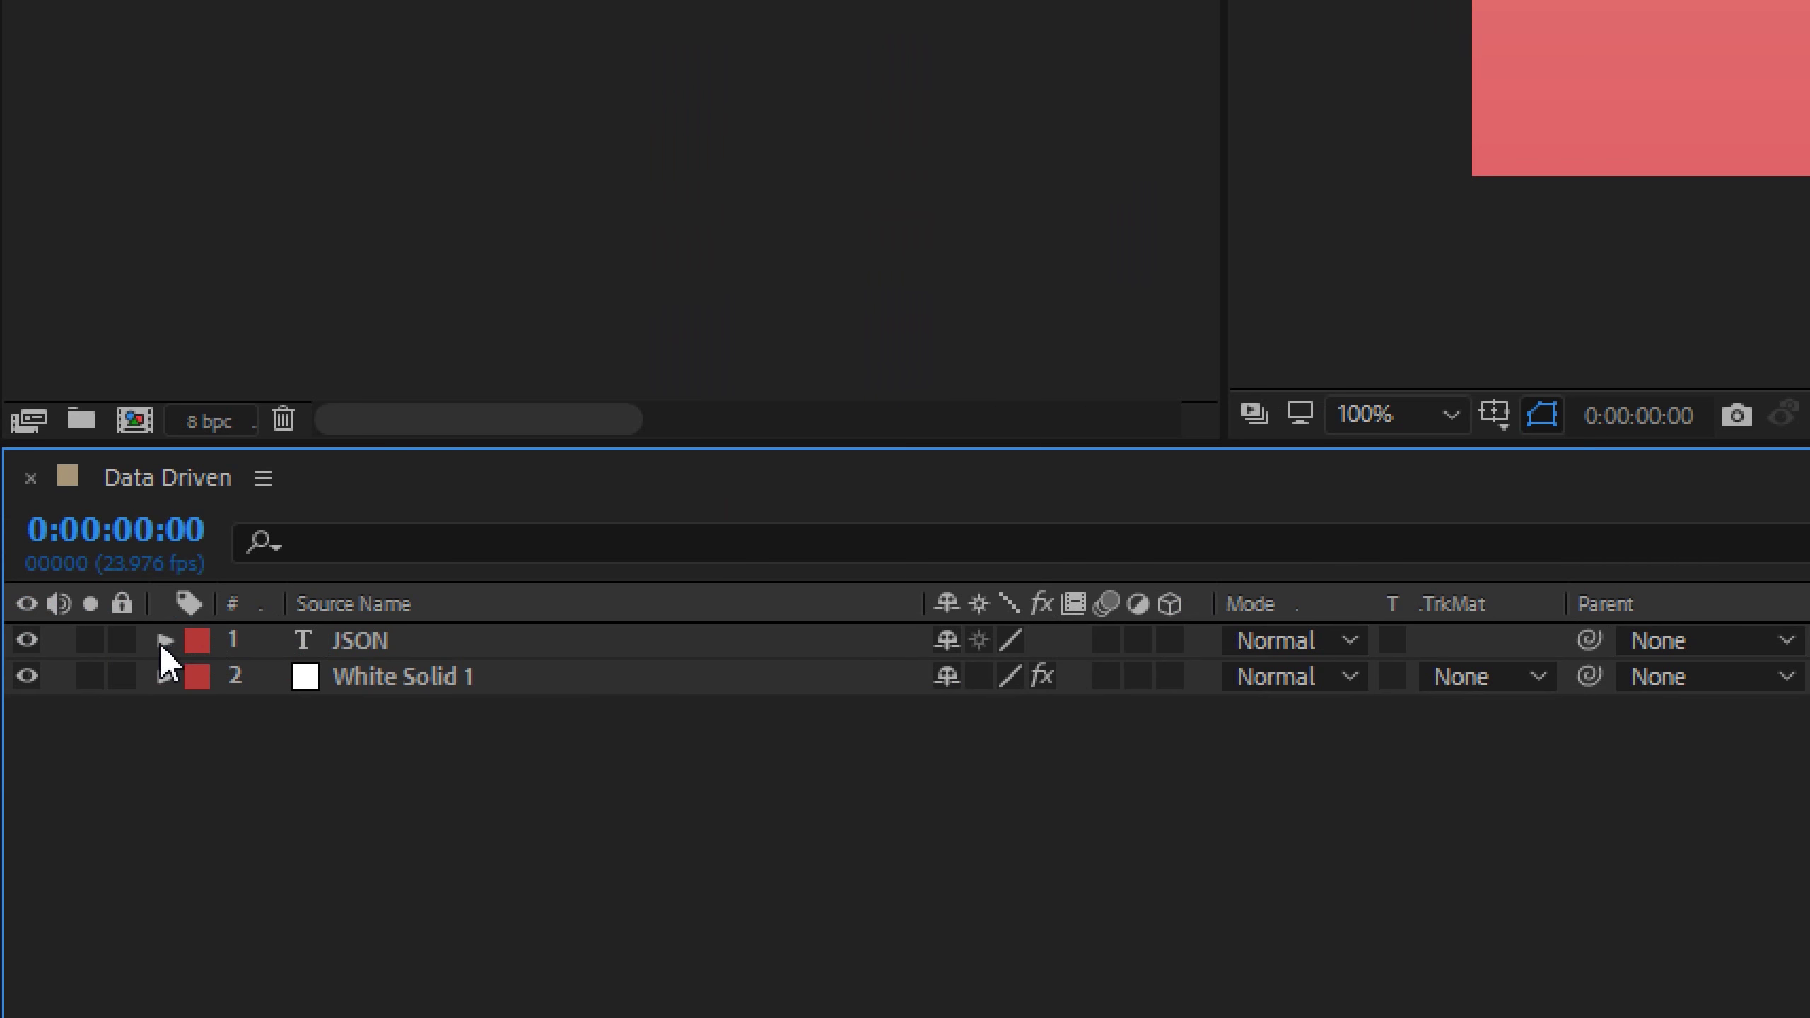
Step: Add the default text.sourceText expression to the JSON layer's Source Text
{"action": "left_click", "coordinate": [163, 642]}
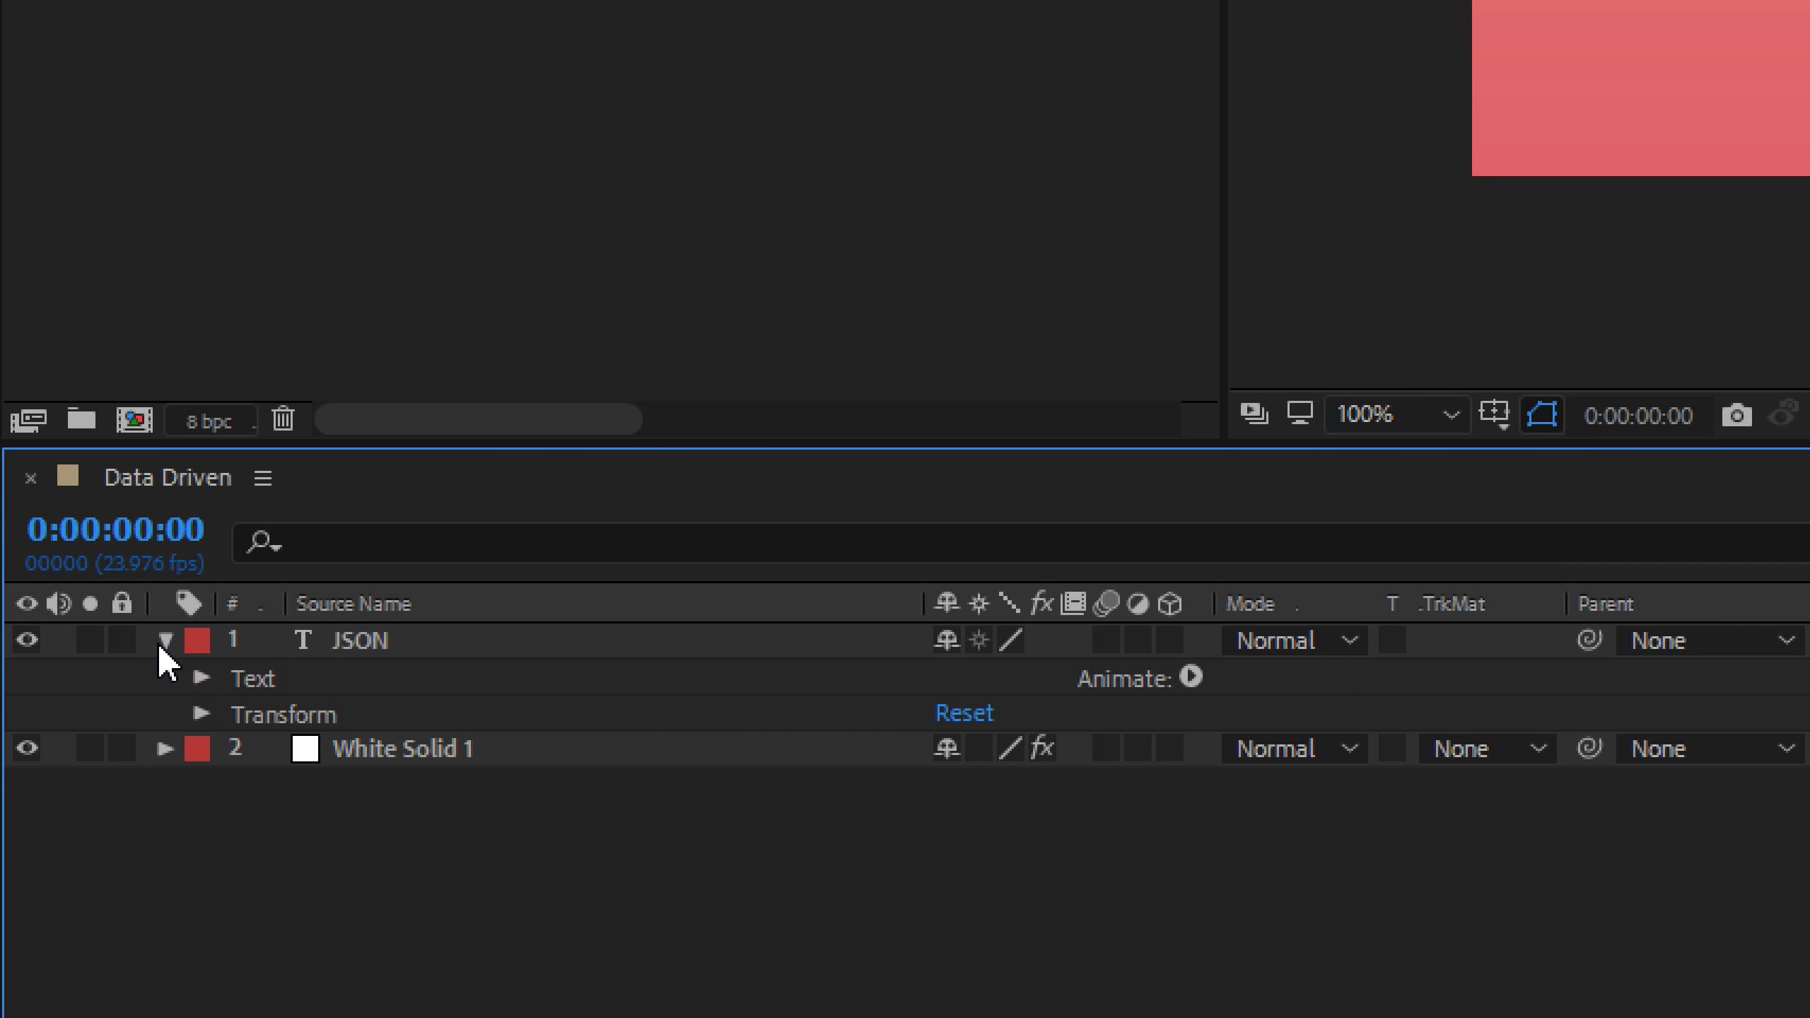
{"action": "left_click", "coordinate": [200, 679]}
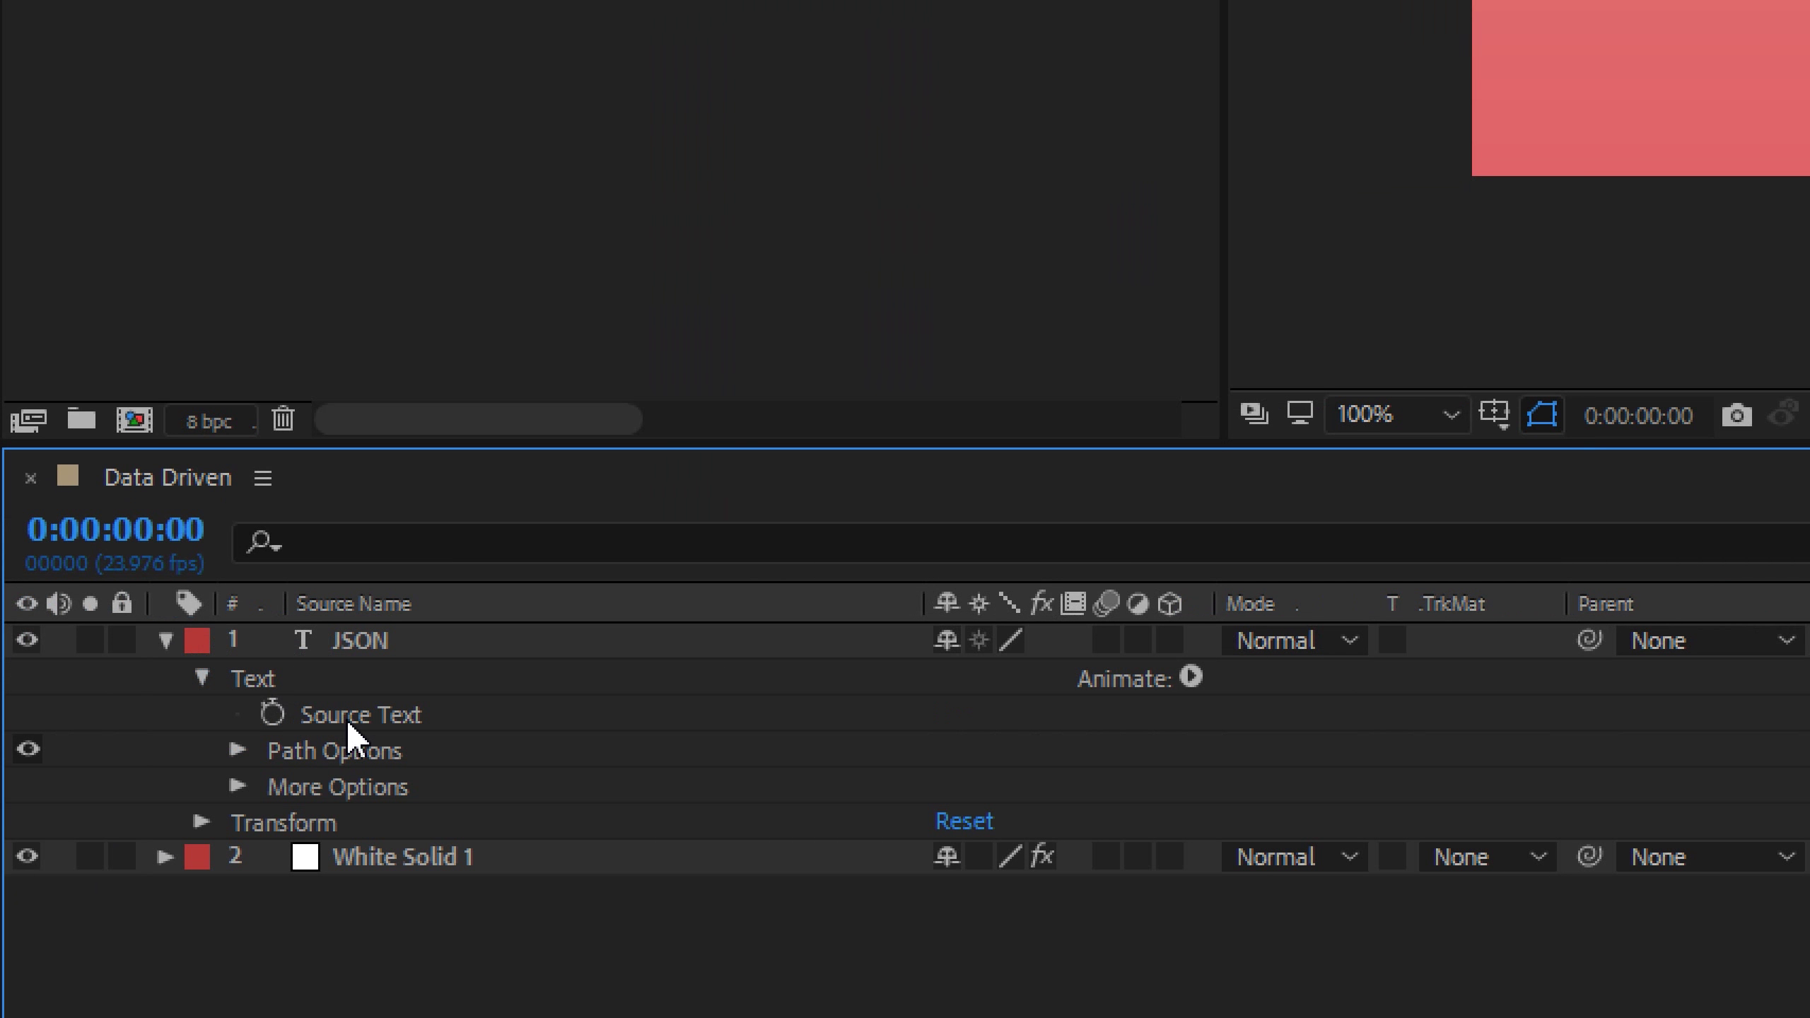
{"action": "left_click", "coordinate": [382, 715]}
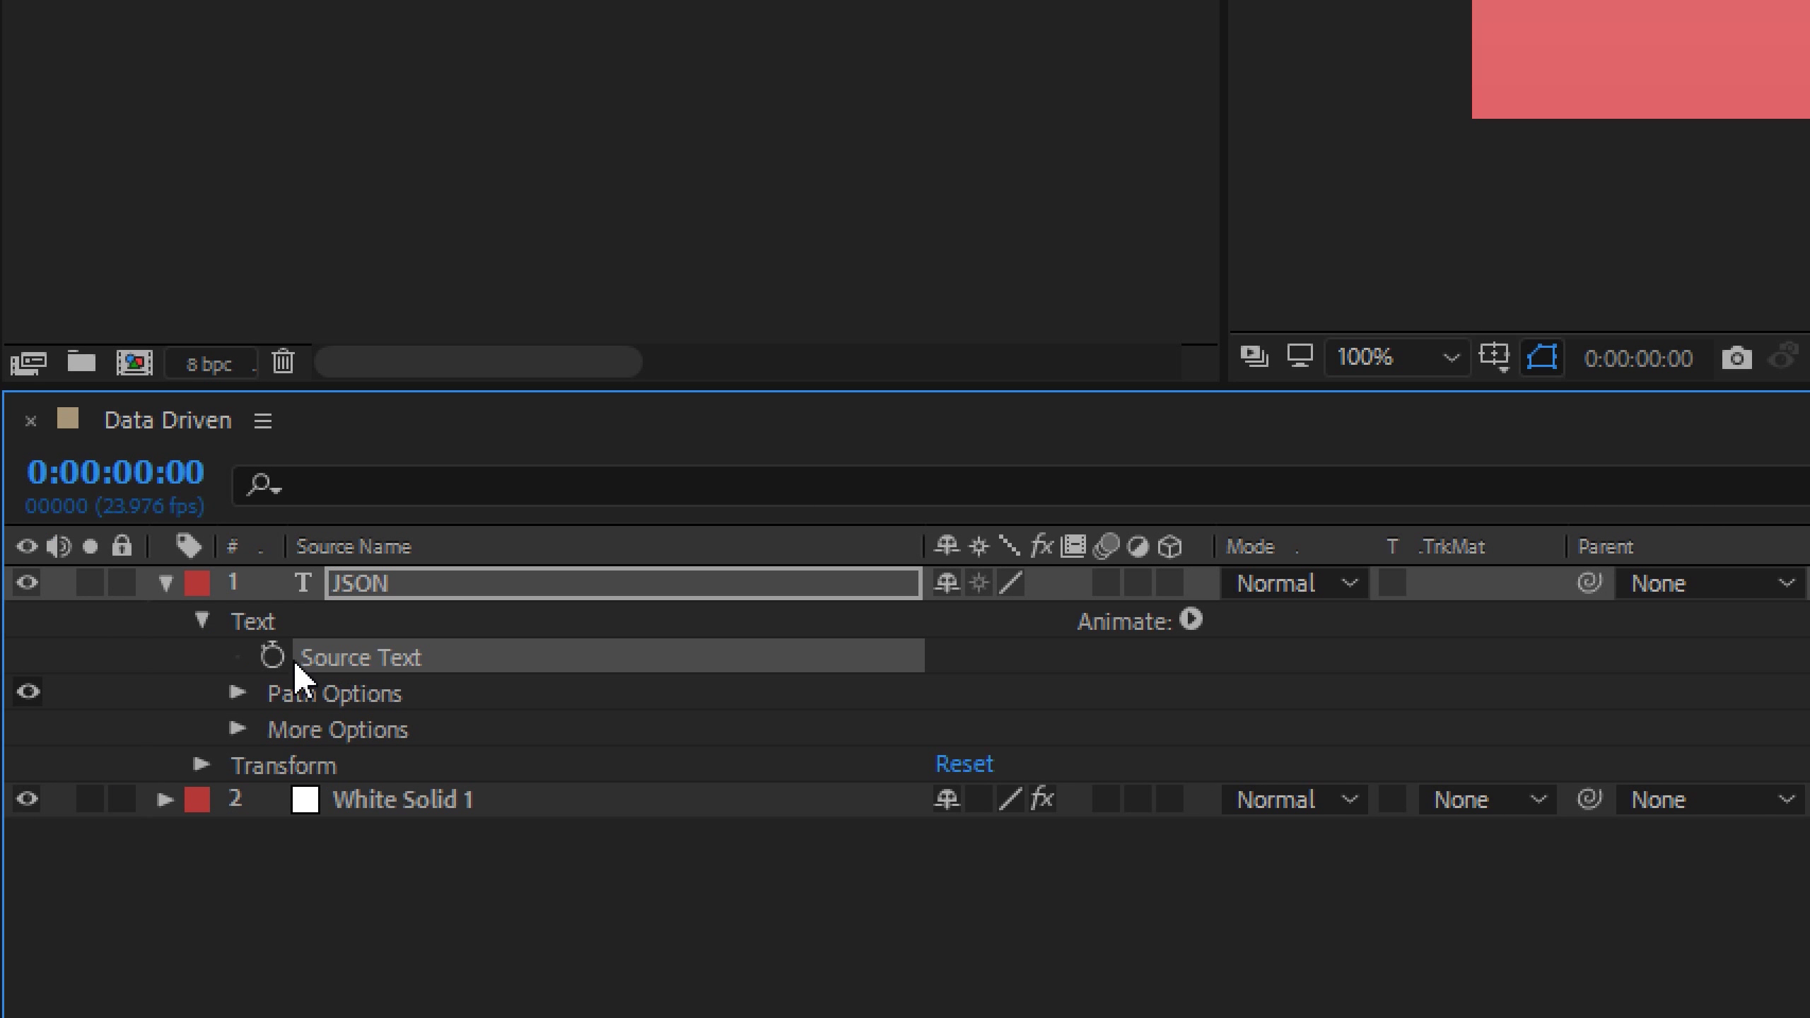
{"action": "left_click", "coordinate": [281, 657], "text": "alt"}
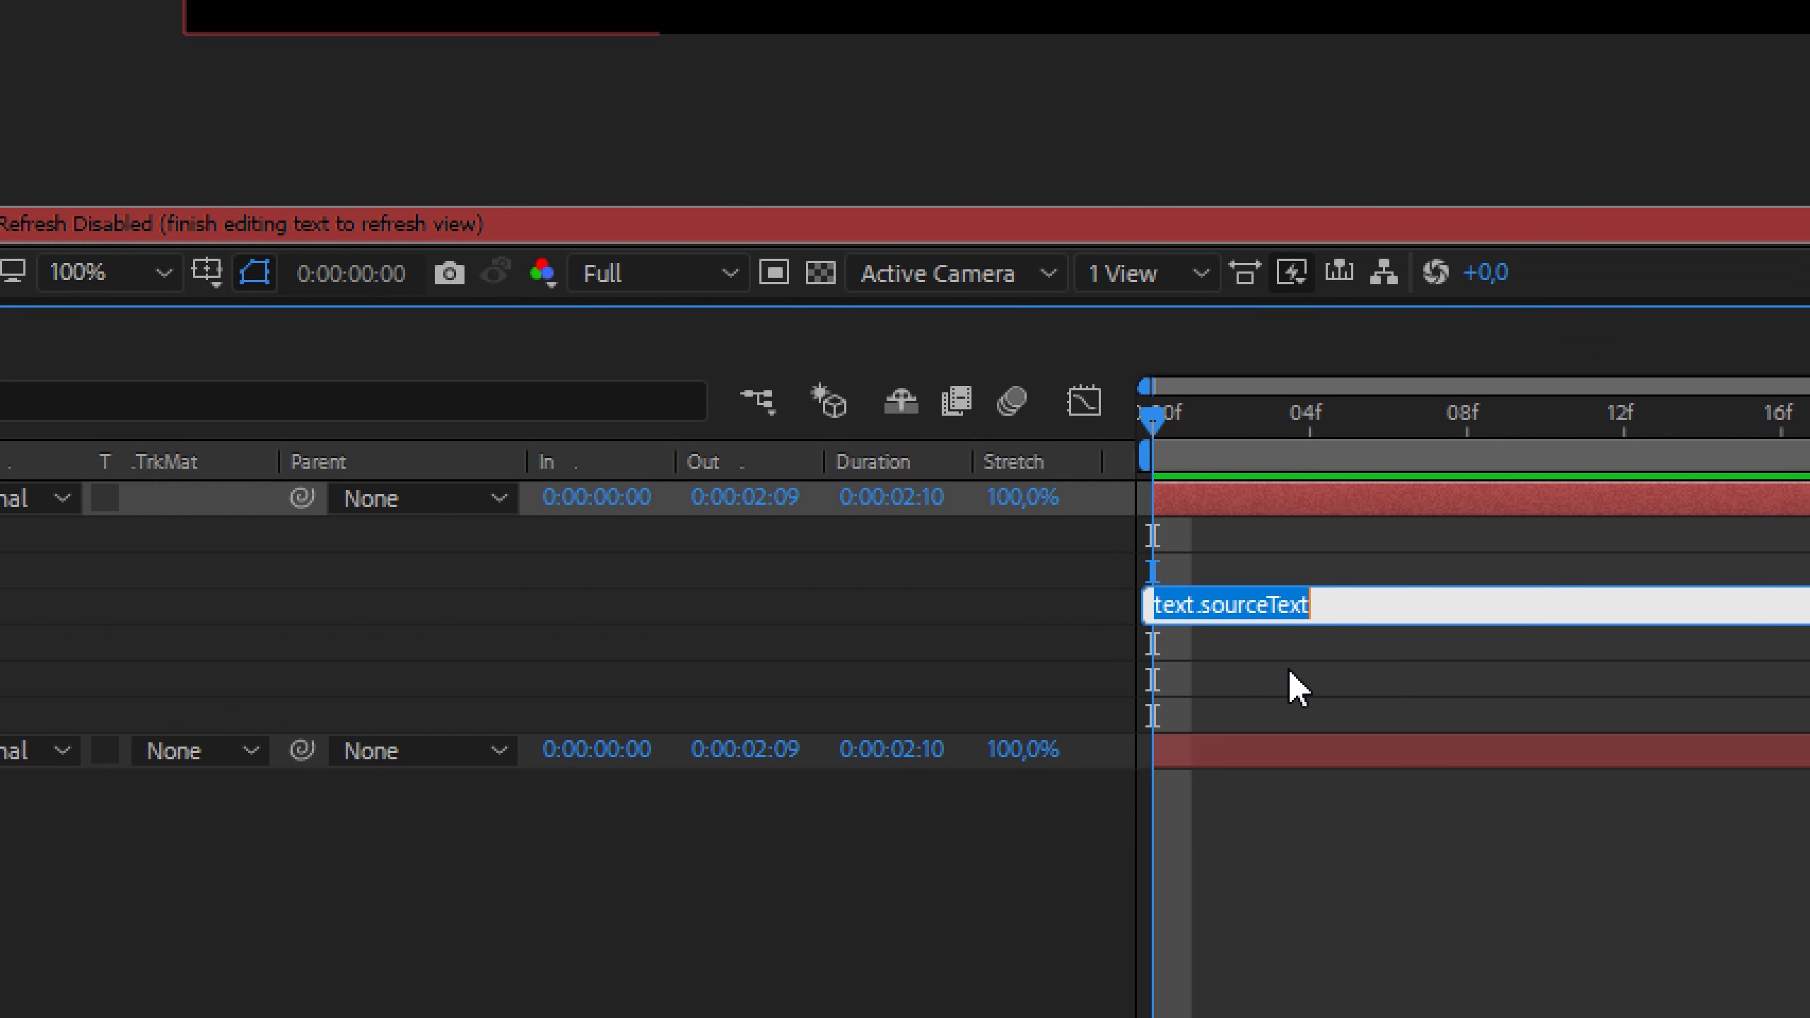
{"action": "left_click", "coordinate": [1097, 631]}
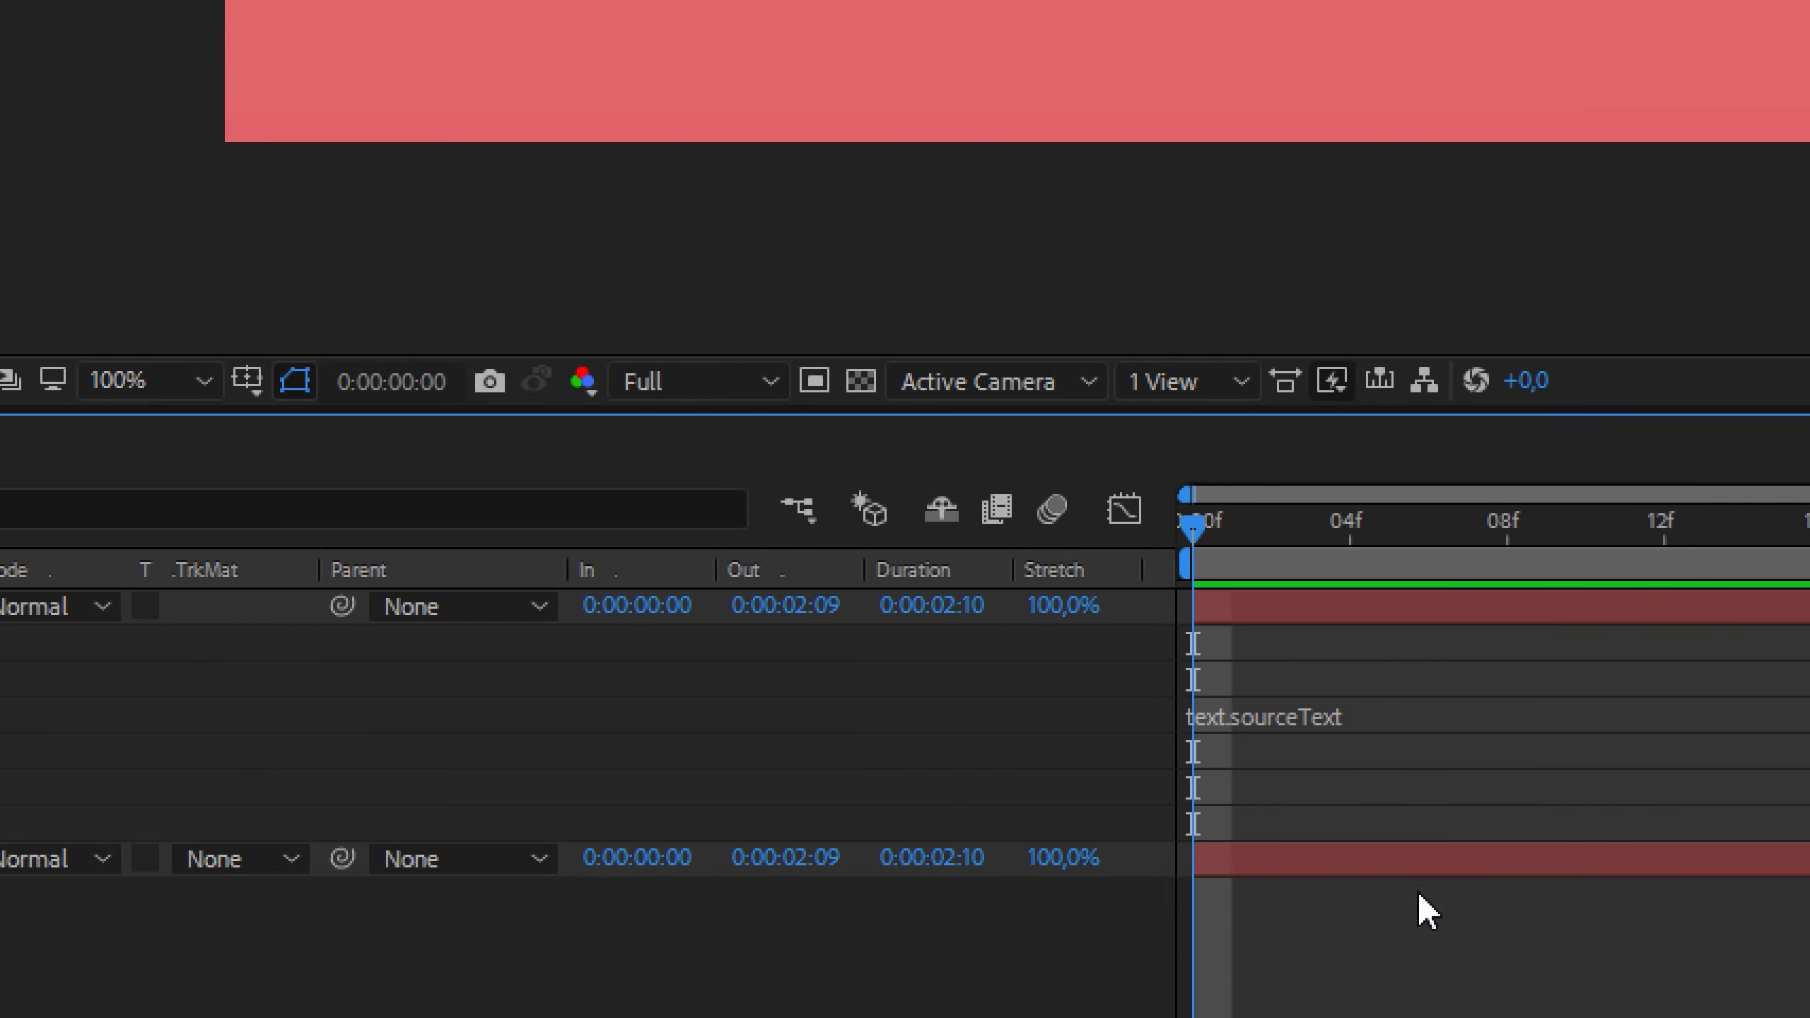
Step: Select 'text' in the expression and pick-whip it toward Tabela.json
{"action": "left_click", "coordinate": [925, 702]}
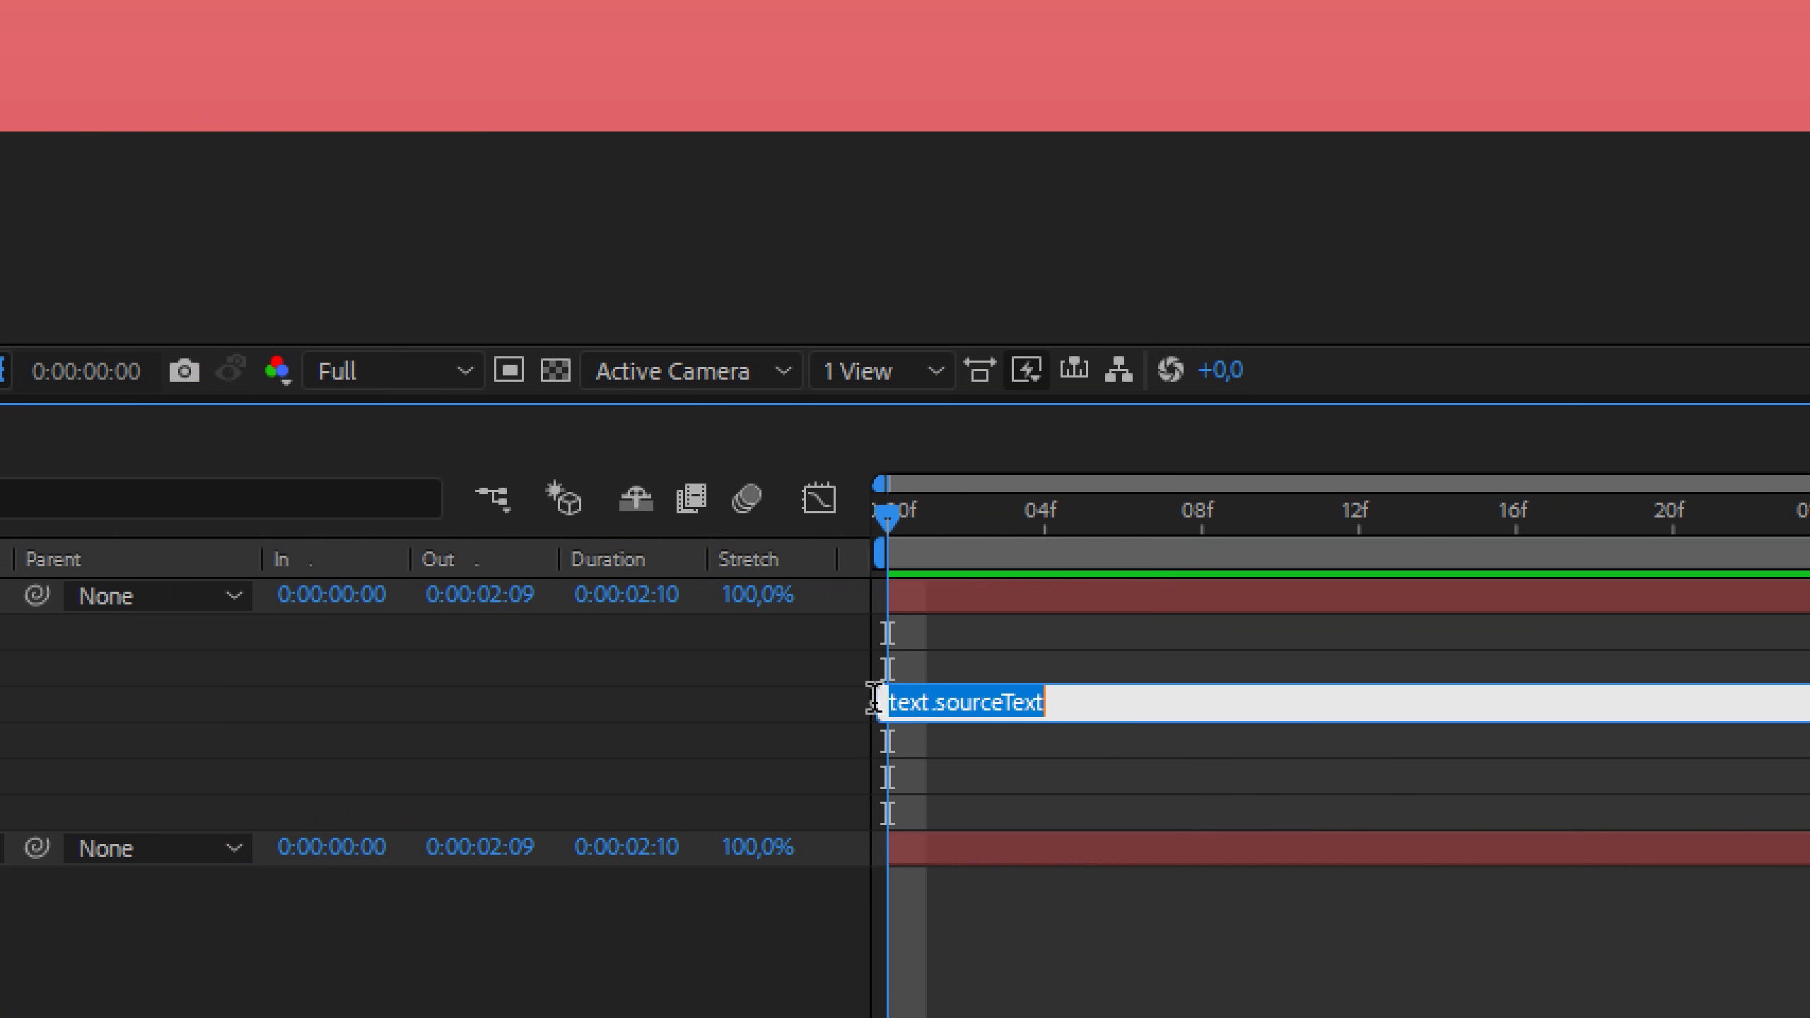
{"action": "left_click", "coordinate": [924, 702]}
{"action": "key", "text": "shift+Left"}
{"action": "key", "text": "shift+Left"}
{"action": "key", "text": "shift+Left"}
{"action": "key", "text": "shift+Left"}
{"action": "key", "text": "Left"}
{"action": "key", "text": "shift+Right"}
{"action": "key", "text": "shift+Right"}
{"action": "key", "text": "shift+Right"}
{"action": "key", "text": "shift+Right"}
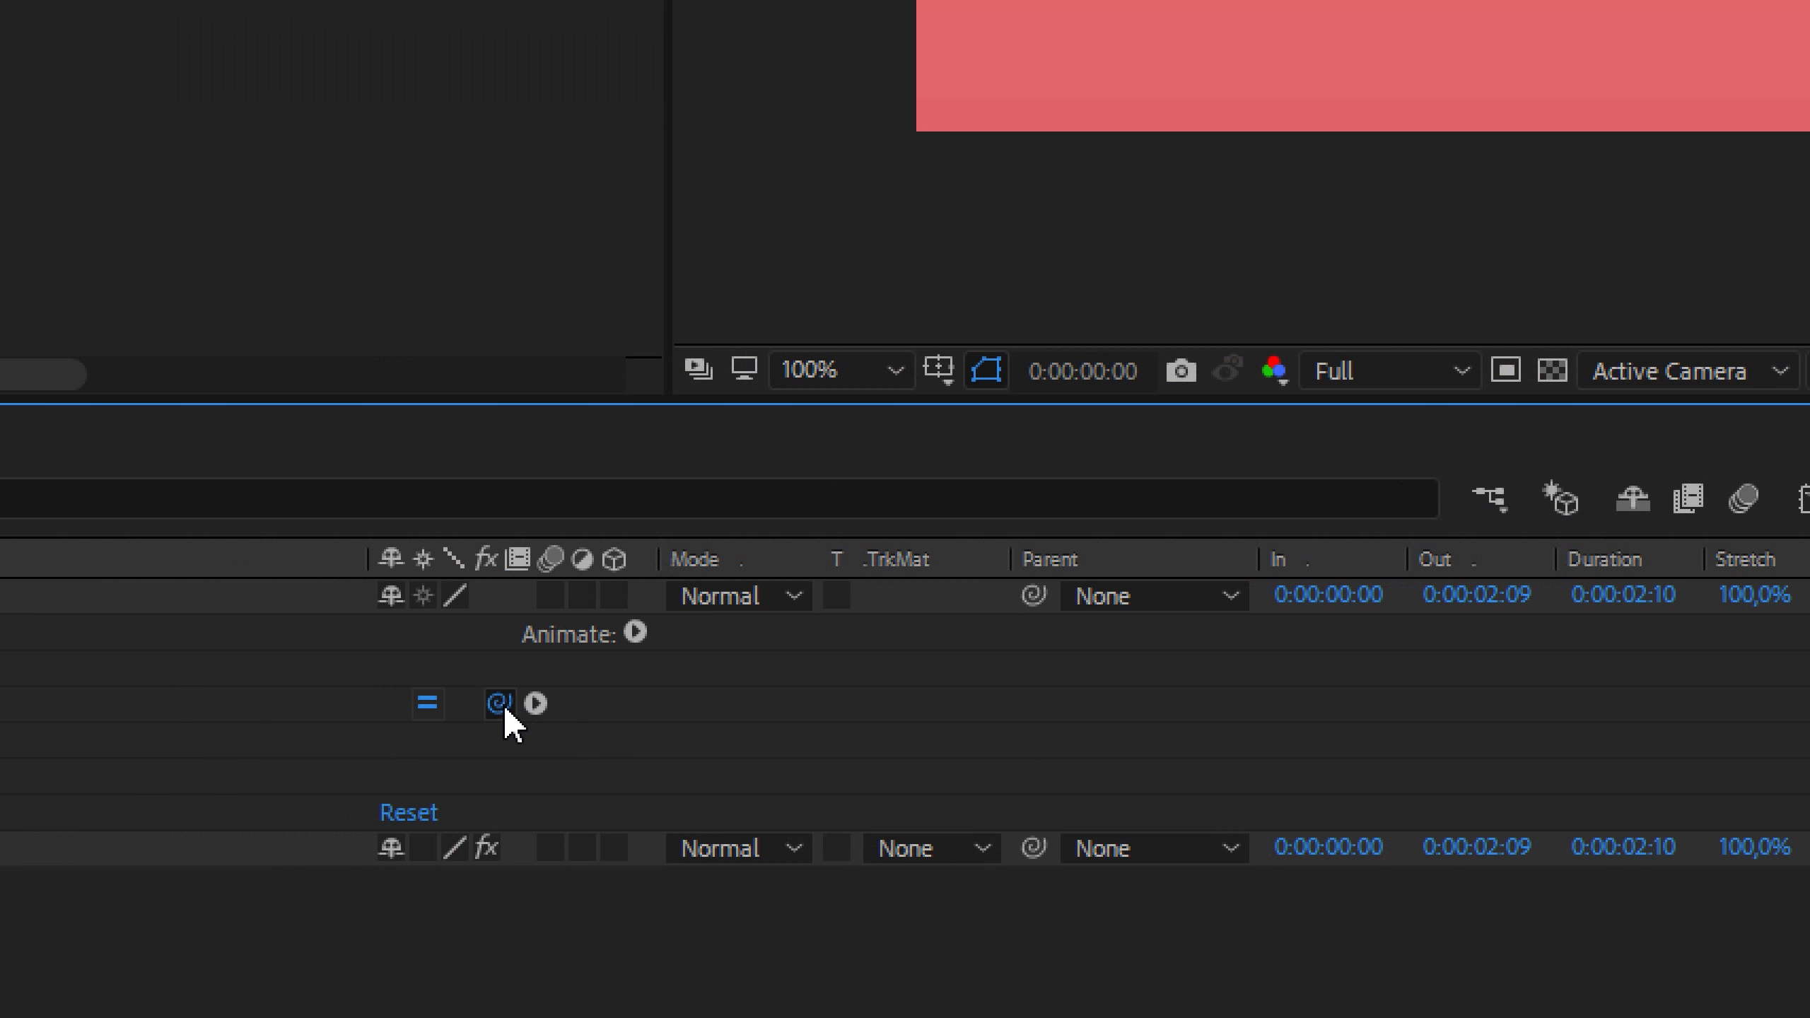
{"action": "left_click_drag", "start_coordinate": [499, 703], "coordinate": [128, 216]}
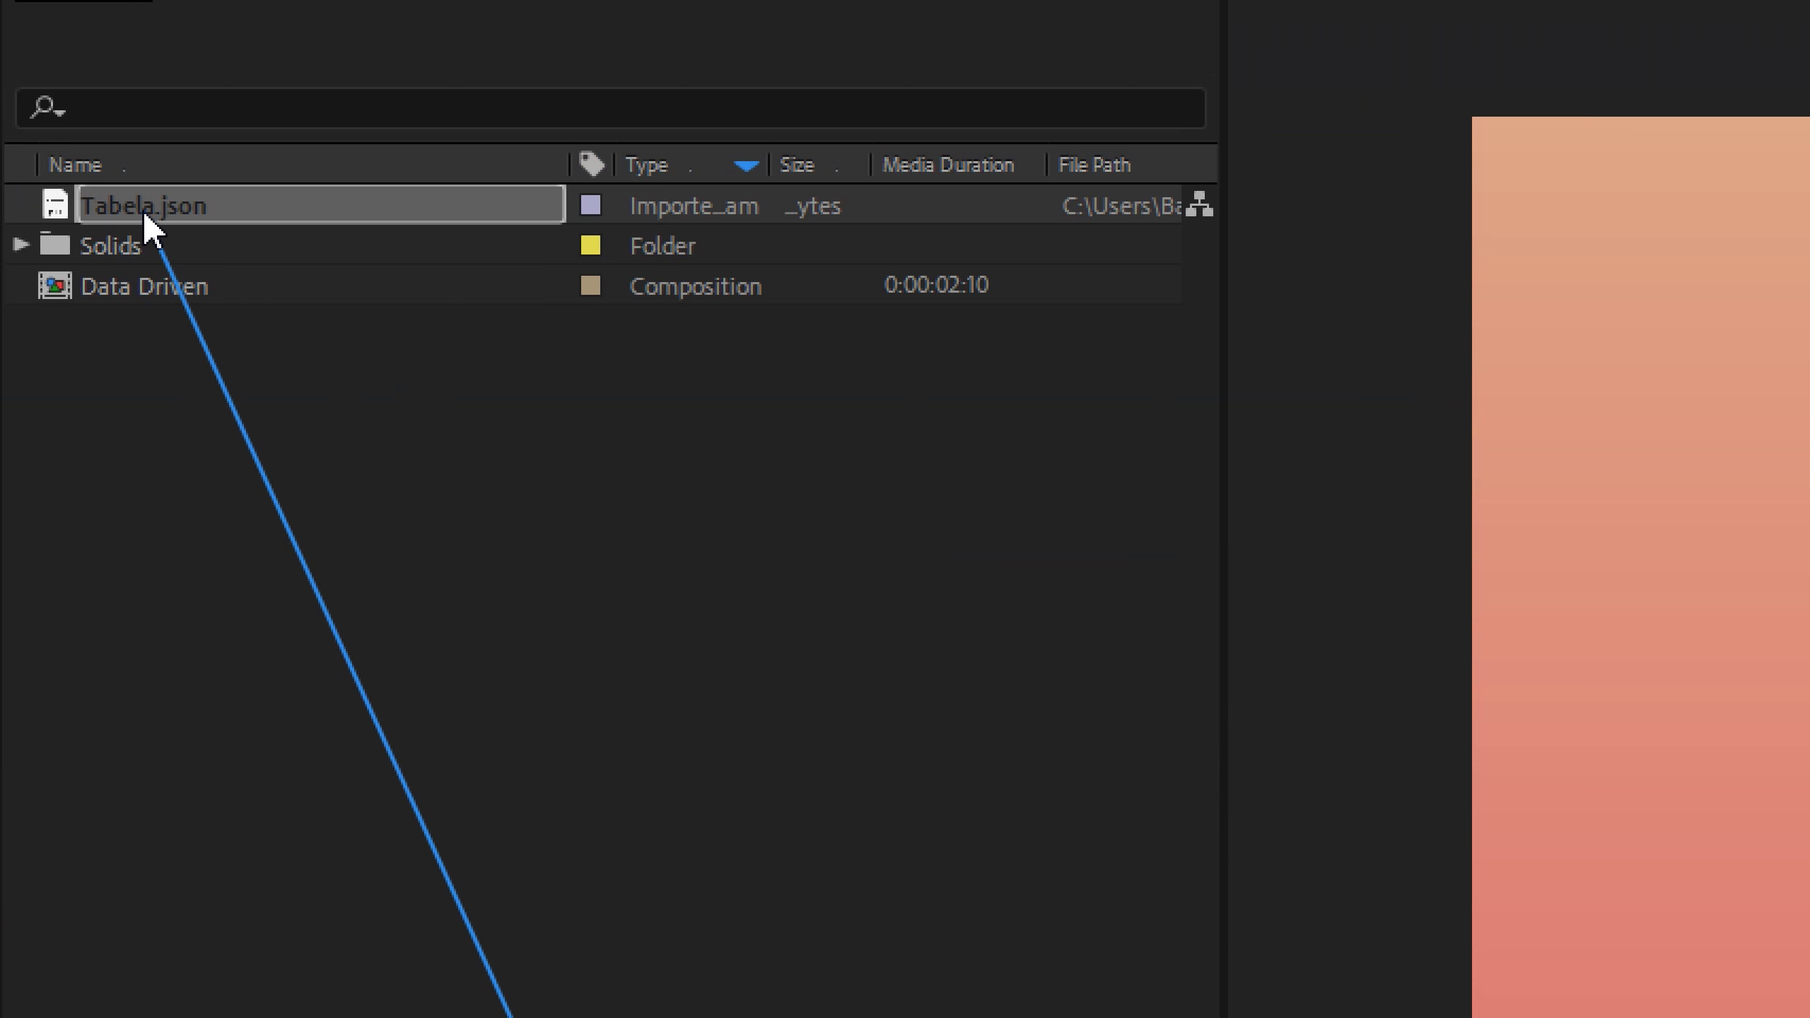
Step: Link Source Text to footage("Tabela.json").sourceText and set leading to Auto, keeping 470 px
{"action": "left_click_drag", "start_coordinate": [127, 216], "coordinate": [143, 203]}
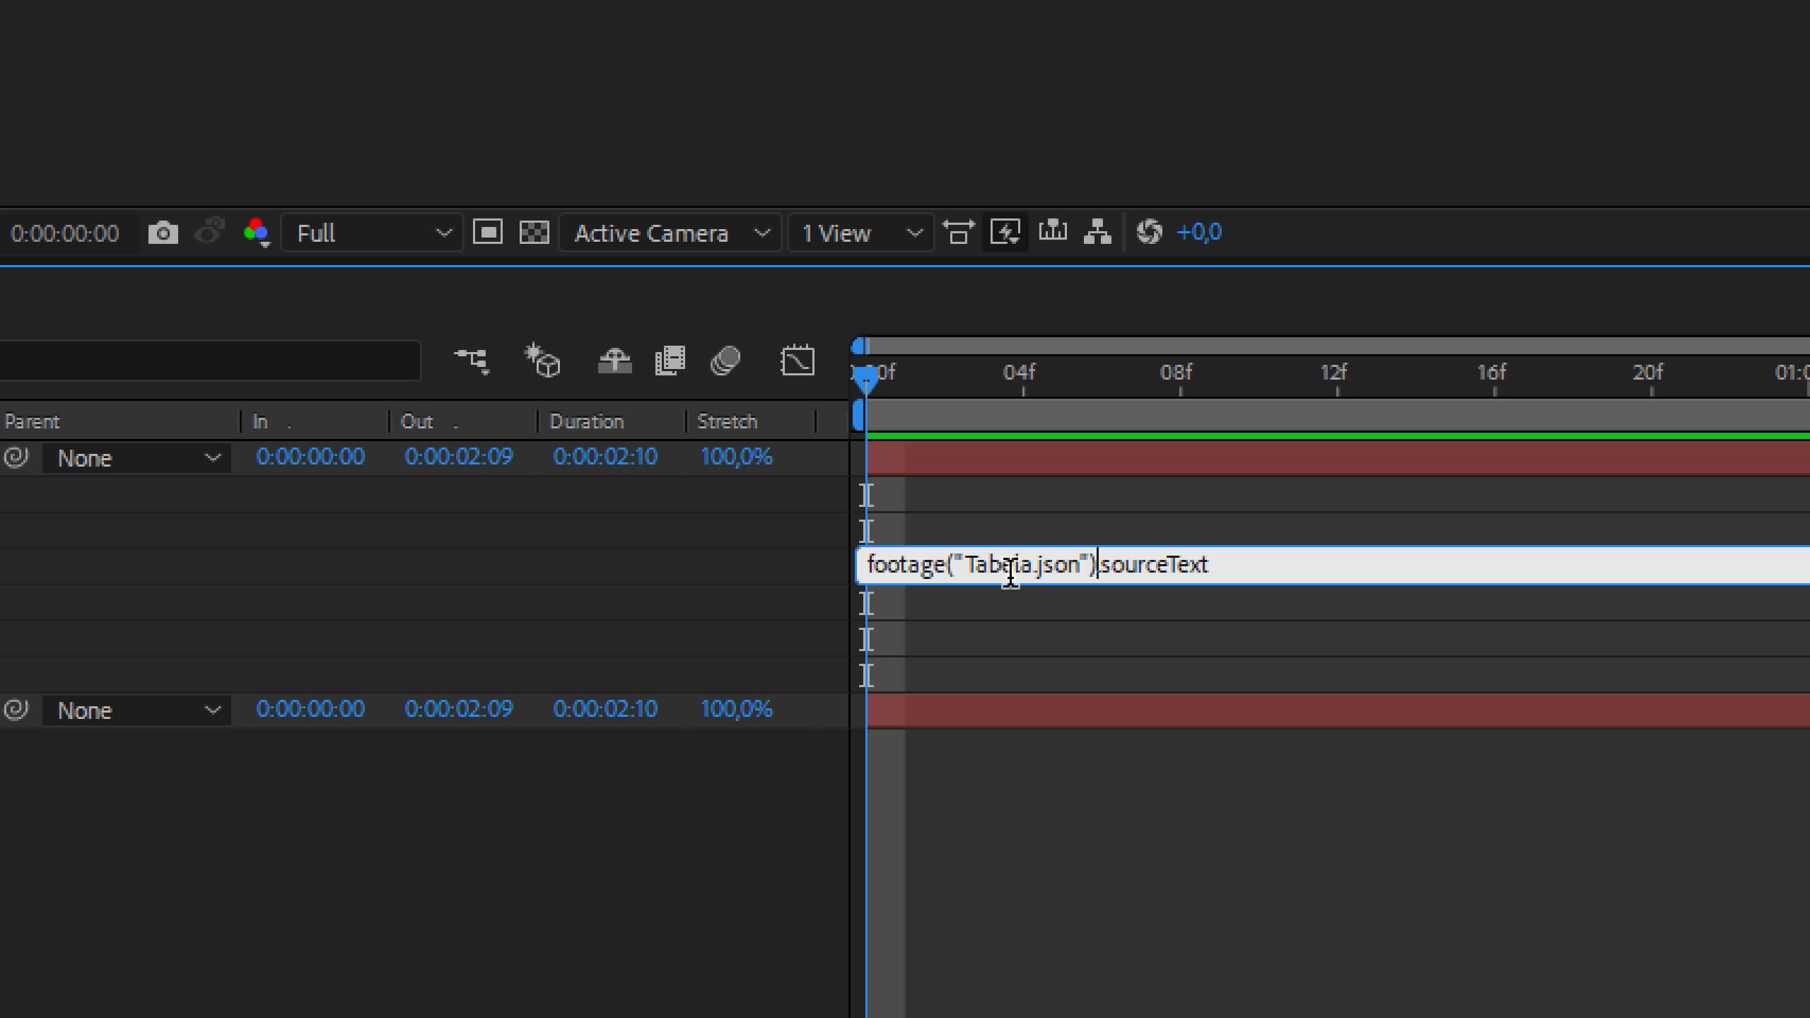
{"action": "left_click", "coordinate": [764, 585]}
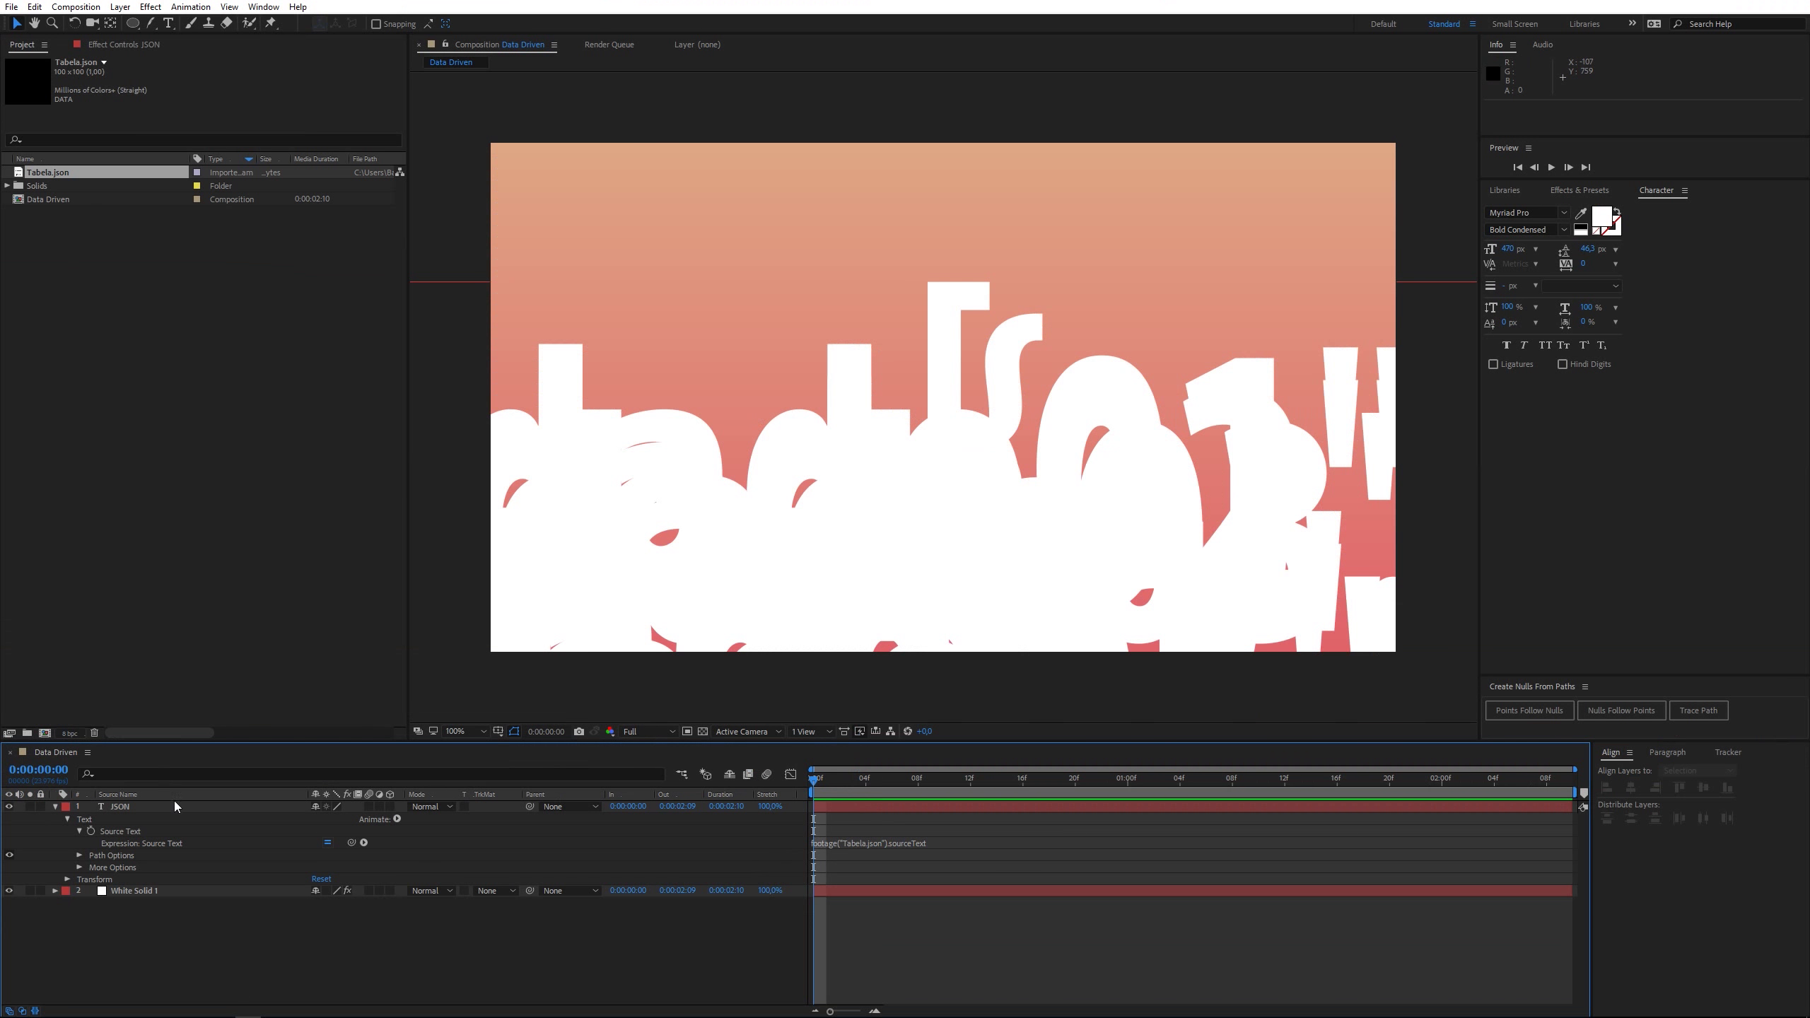
{"action": "double_click", "coordinate": [184, 805]}
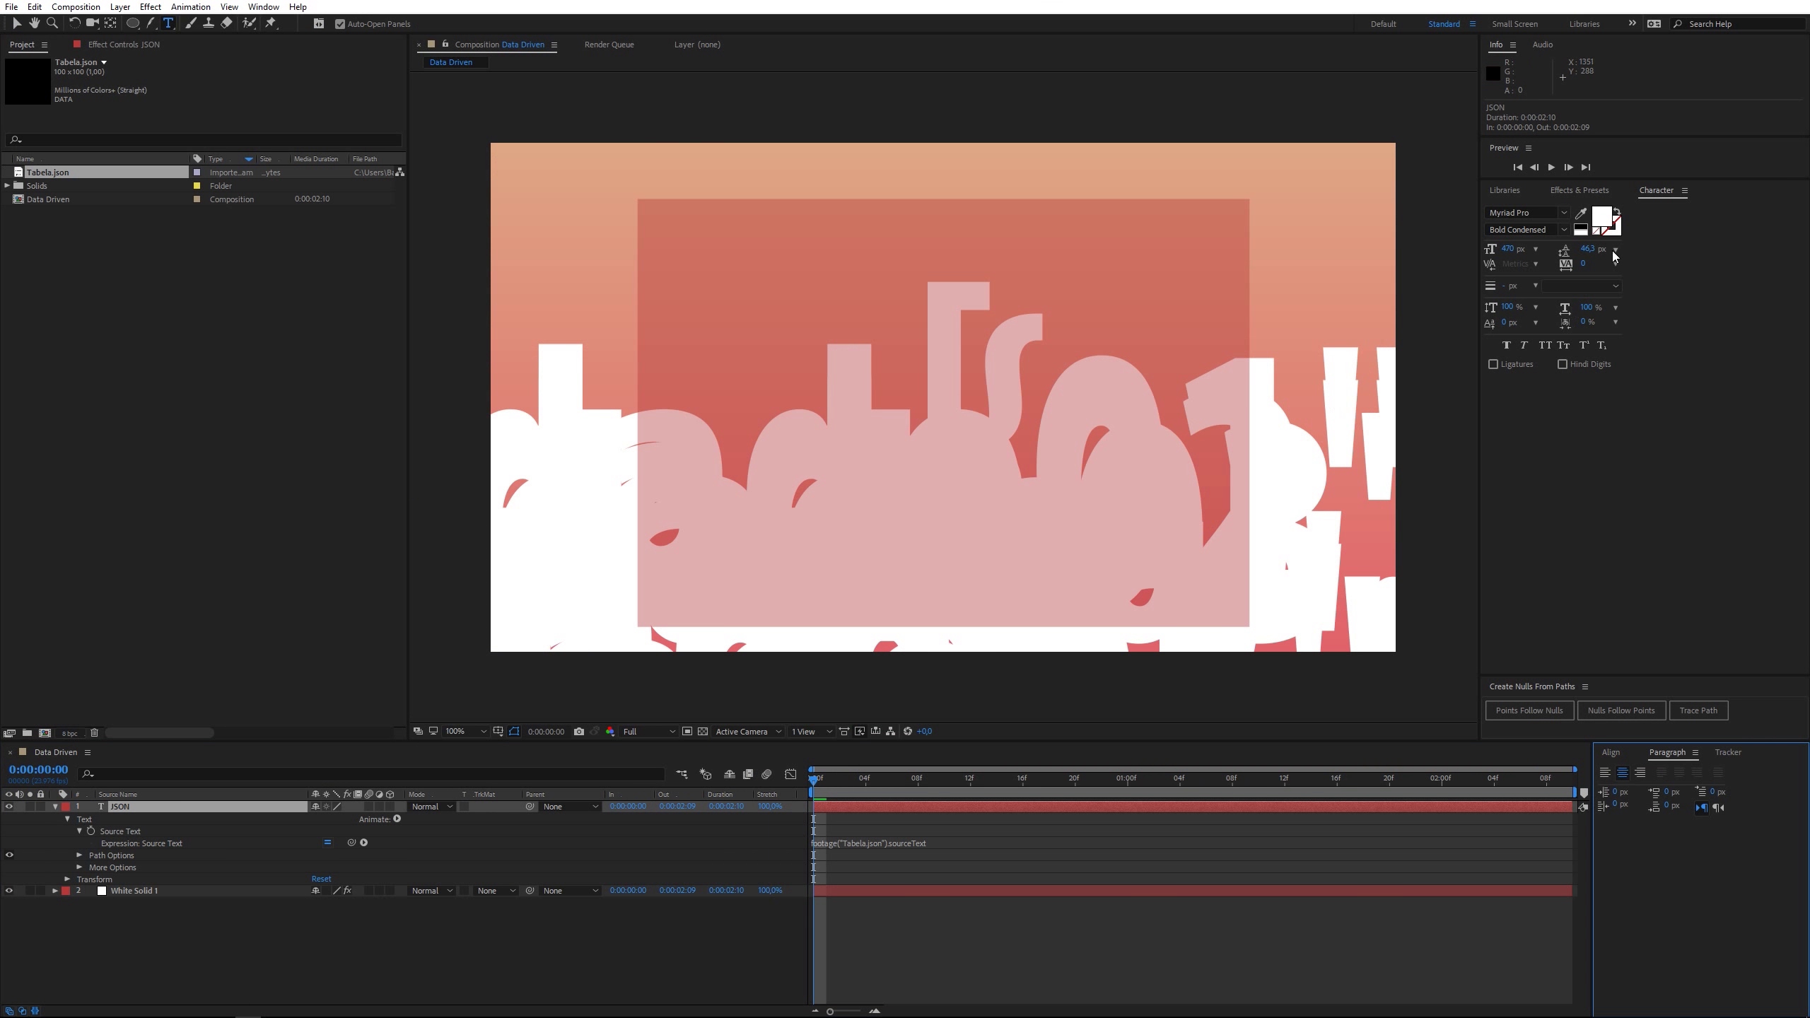
{"action": "left_click", "coordinate": [1617, 250]}
{"action": "left_click", "coordinate": [1615, 269]}
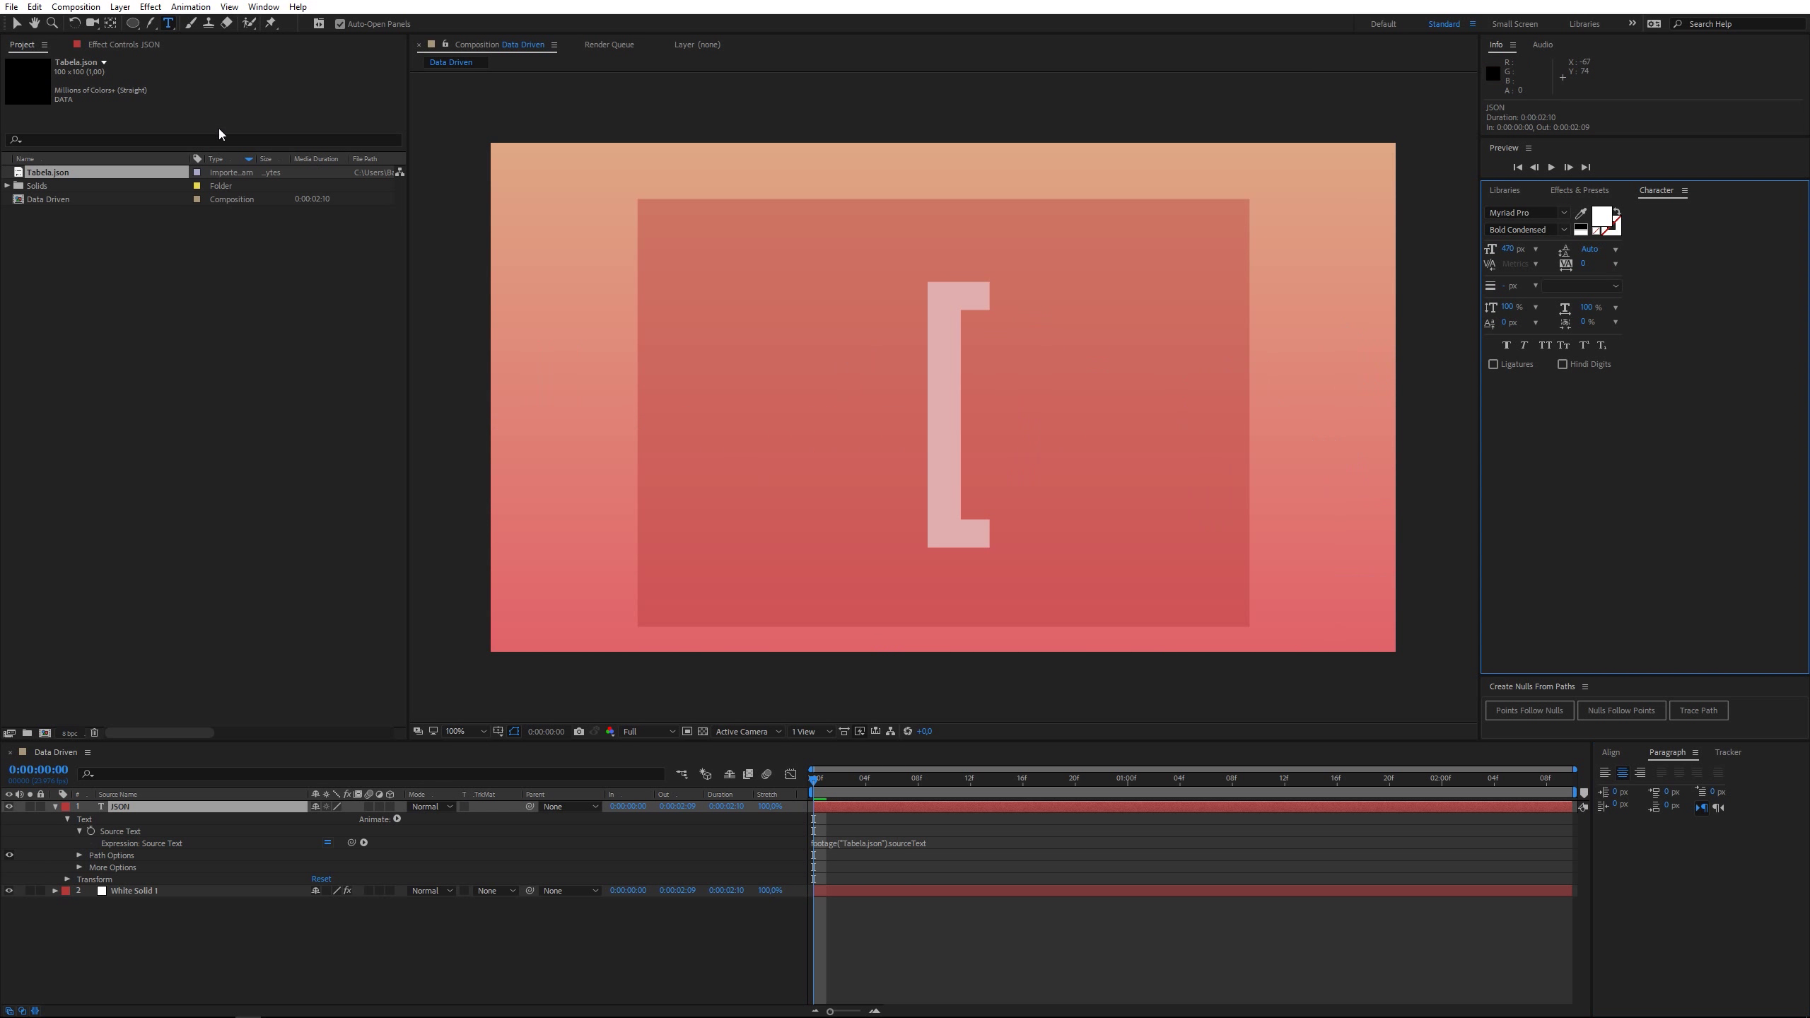
{"action": "mouse_move", "coordinate": [1509, 249]}
{"action": "left_mouse_down"}
{"action": "mouse_move", "coordinate": [1459, 252]}
{"action": "mouse_move", "coordinate": [1482, 251]}
{"action": "left_mouse_up"}
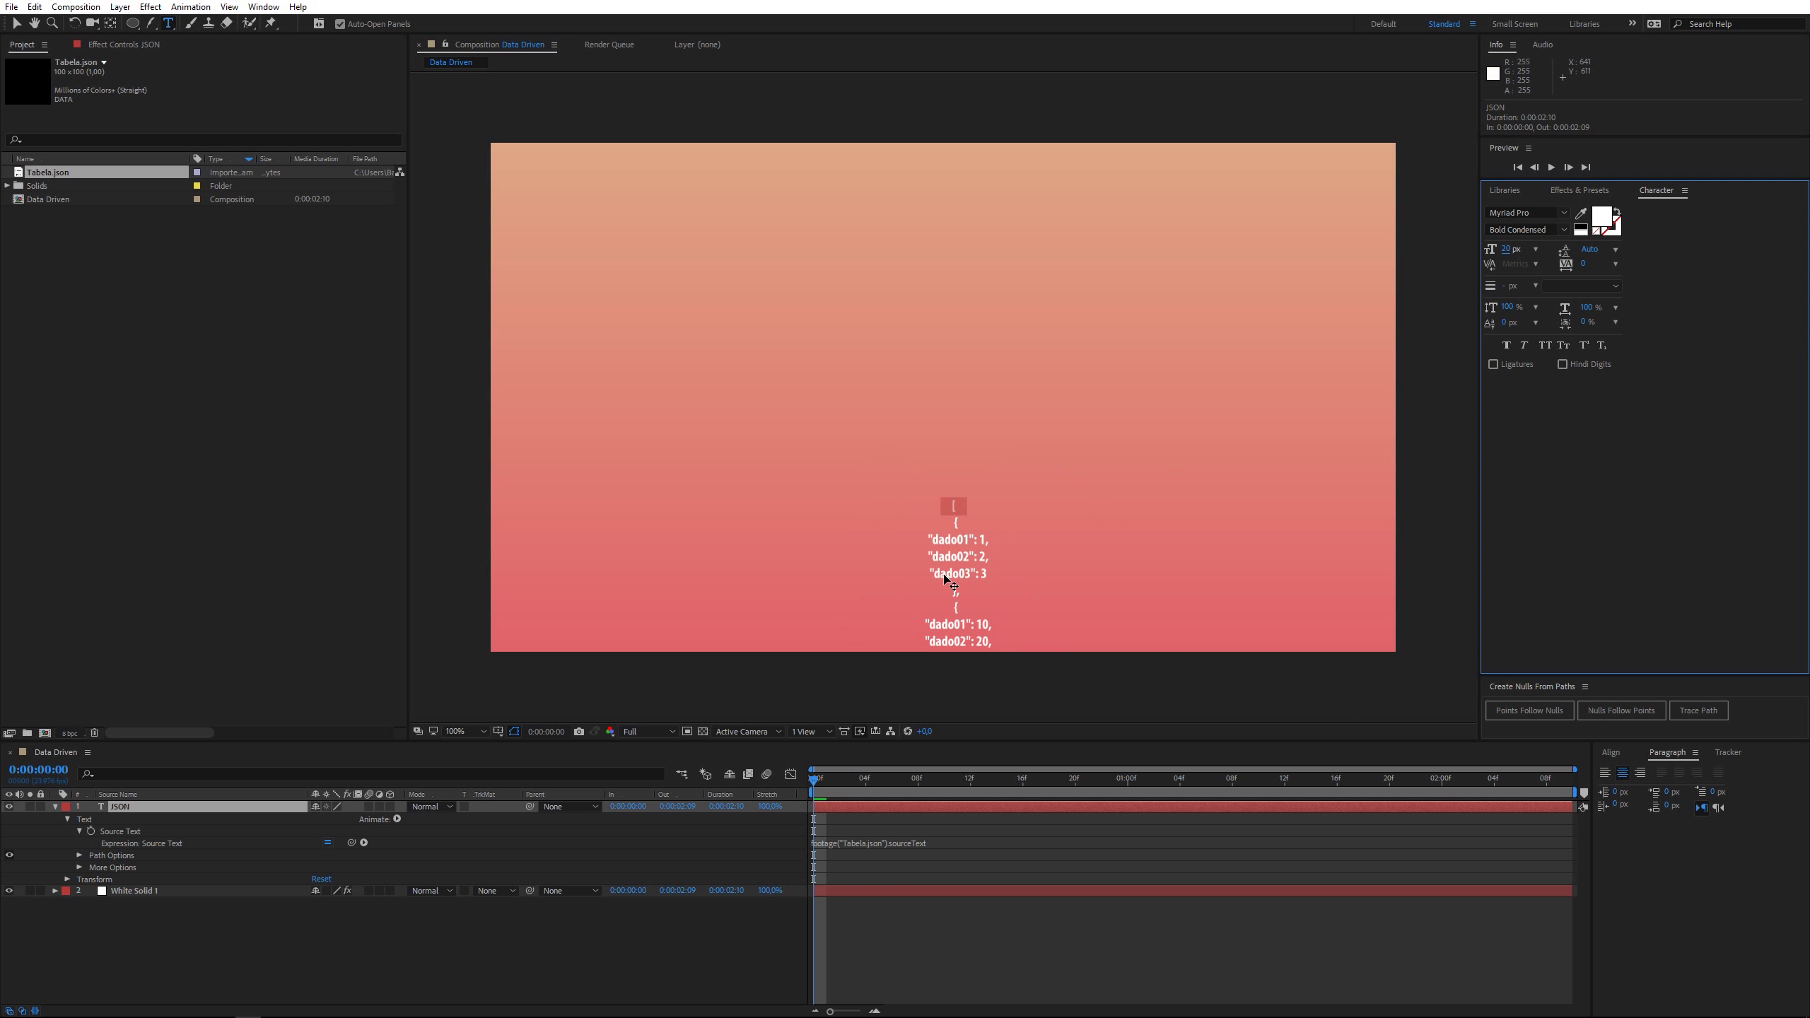
{"action": "key", "text": "ctrl+z"}
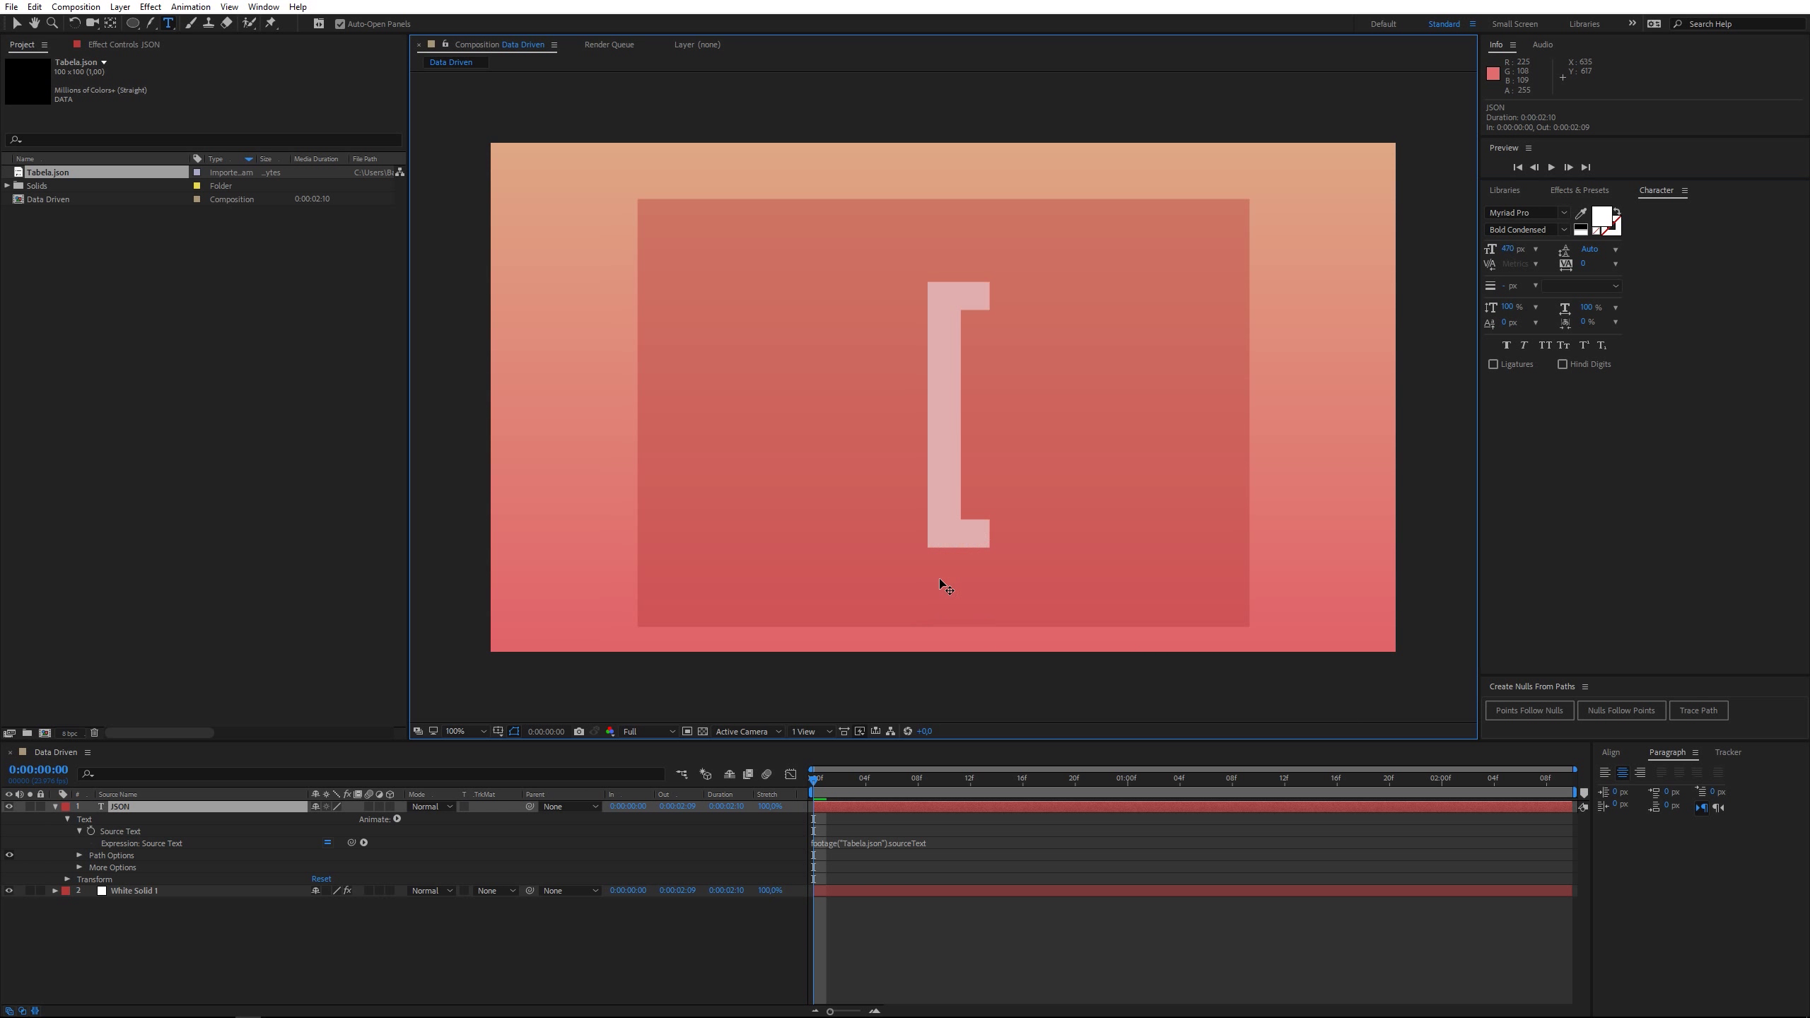
{"action": "left_click", "coordinate": [168, 930]}
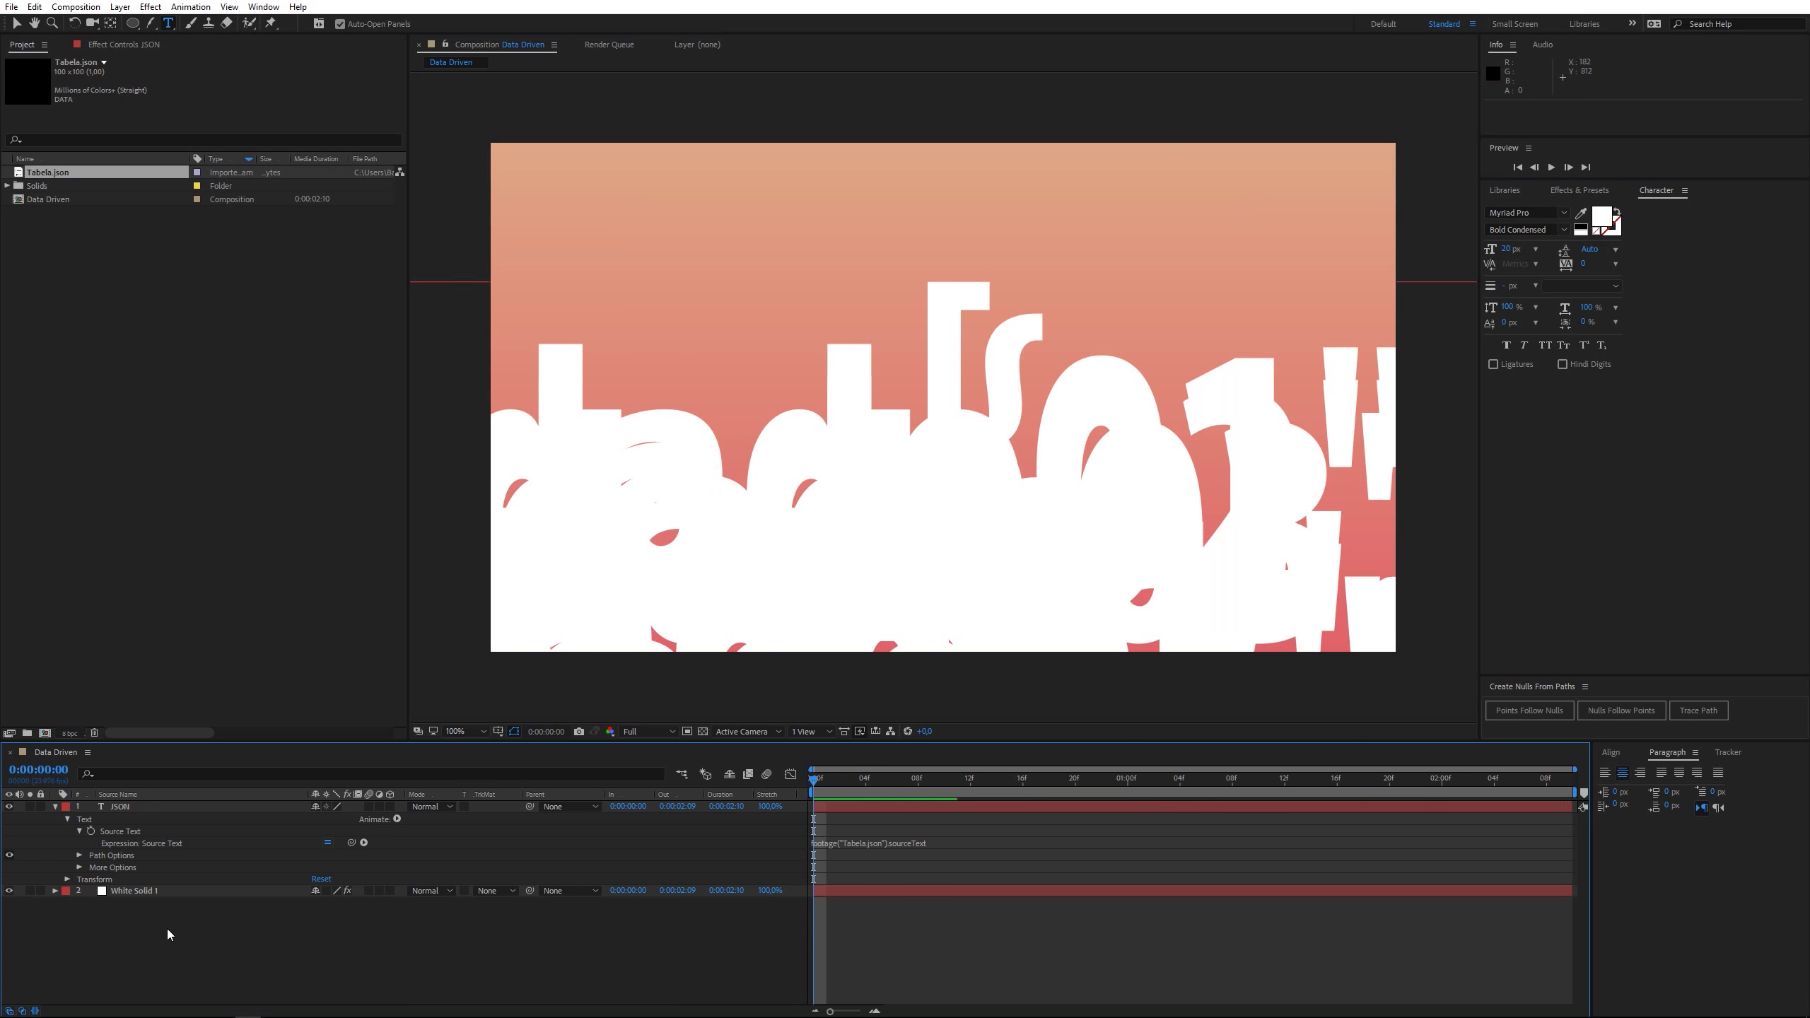
{"action": "left_click", "coordinate": [147, 805]}
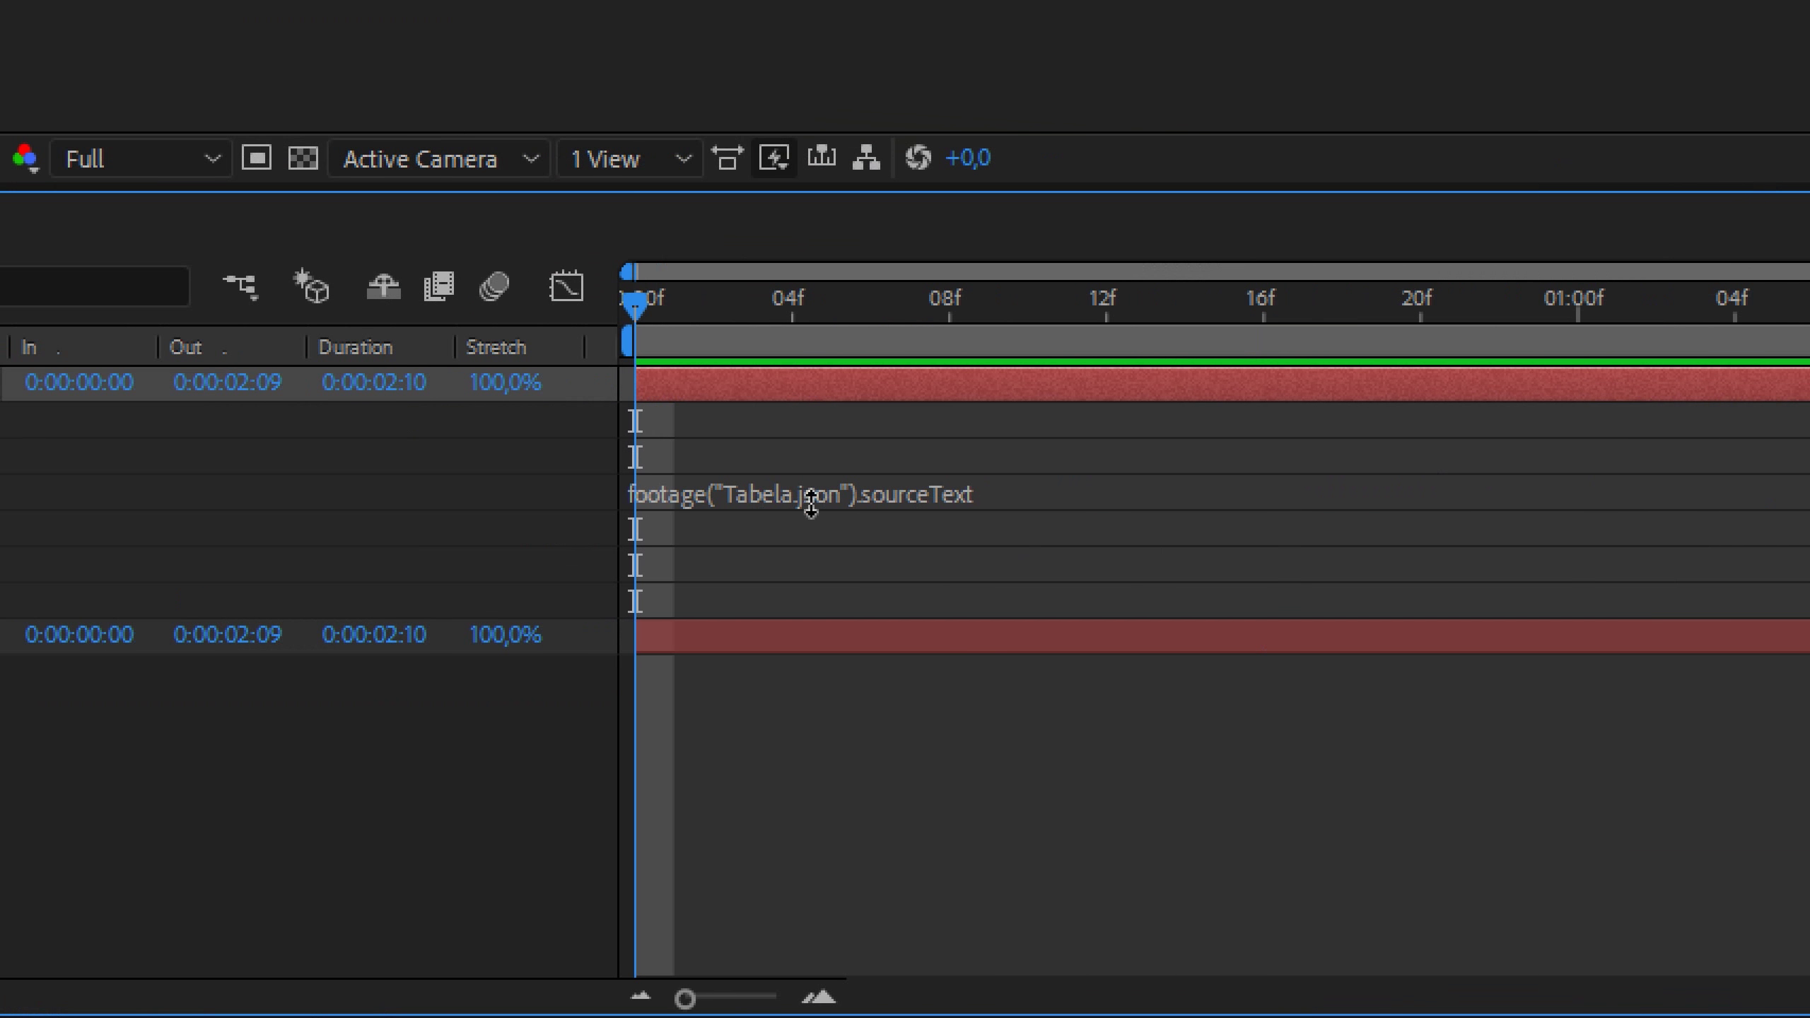
Step: Edit the expression to read eval(footage("Tabela.json").sourceText)
{"action": "left_click", "coordinate": [761, 499]}
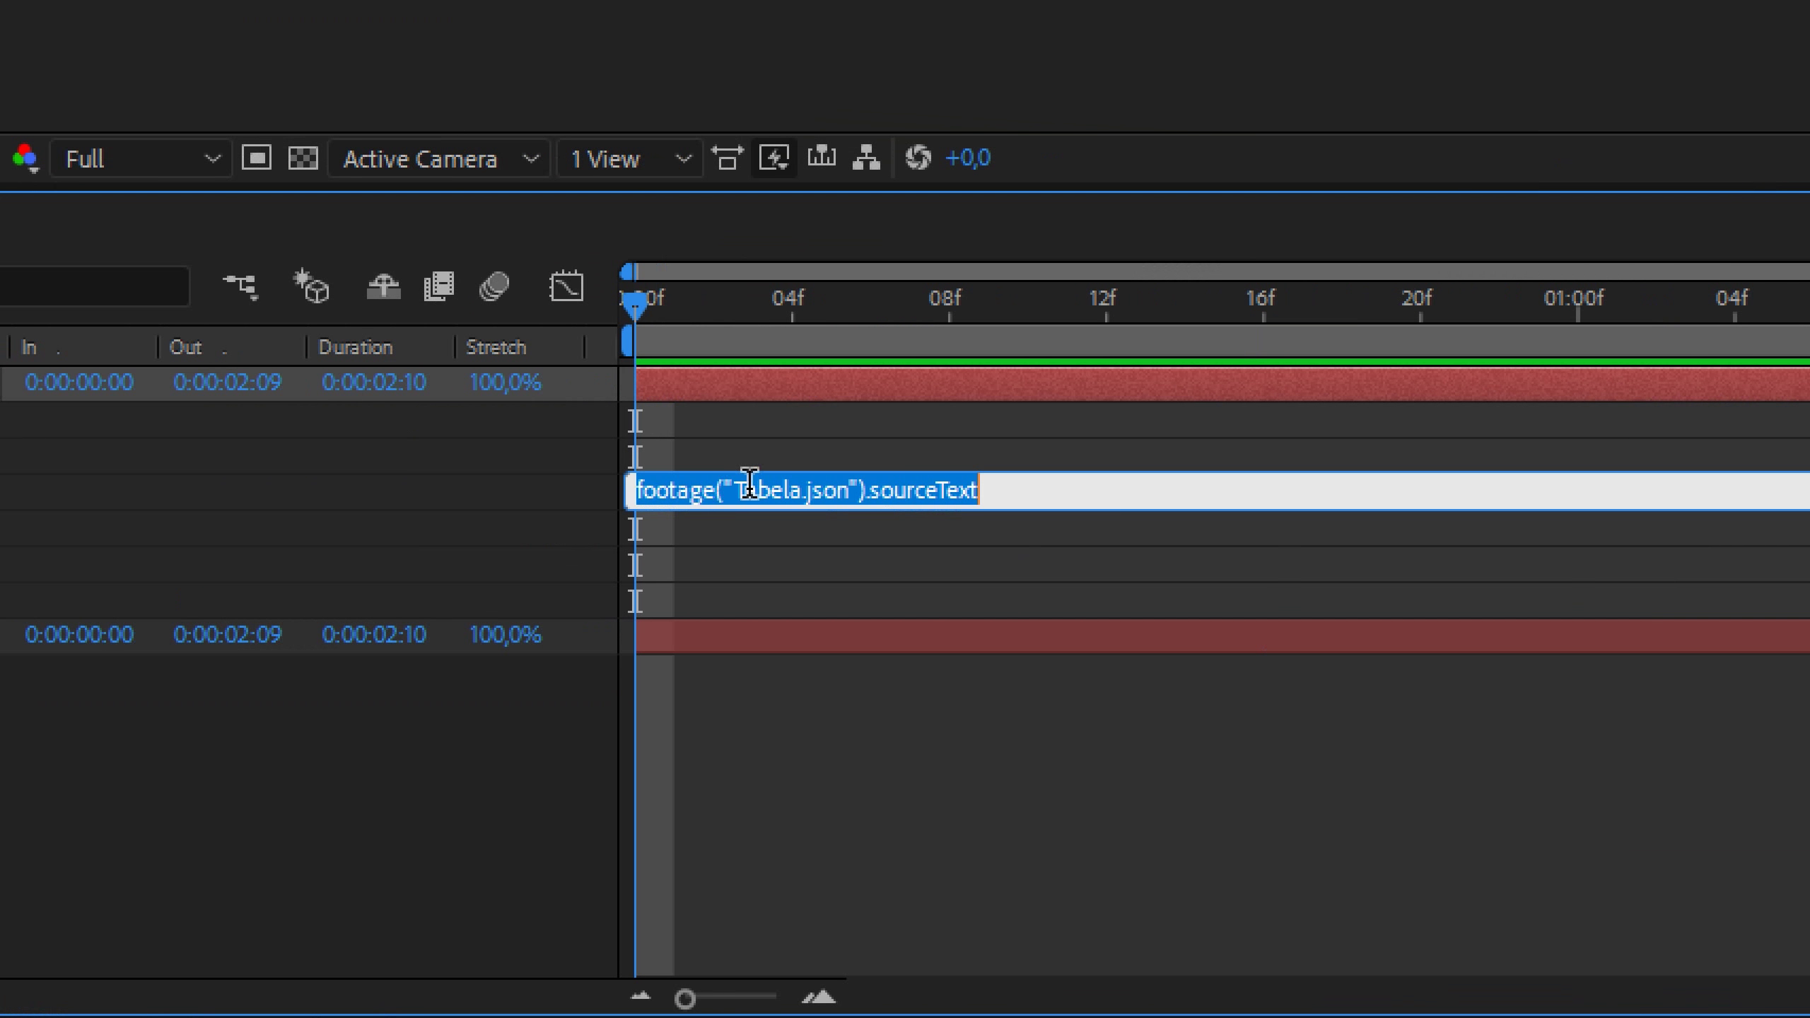
{"action": "left_click", "coordinate": [640, 491]}
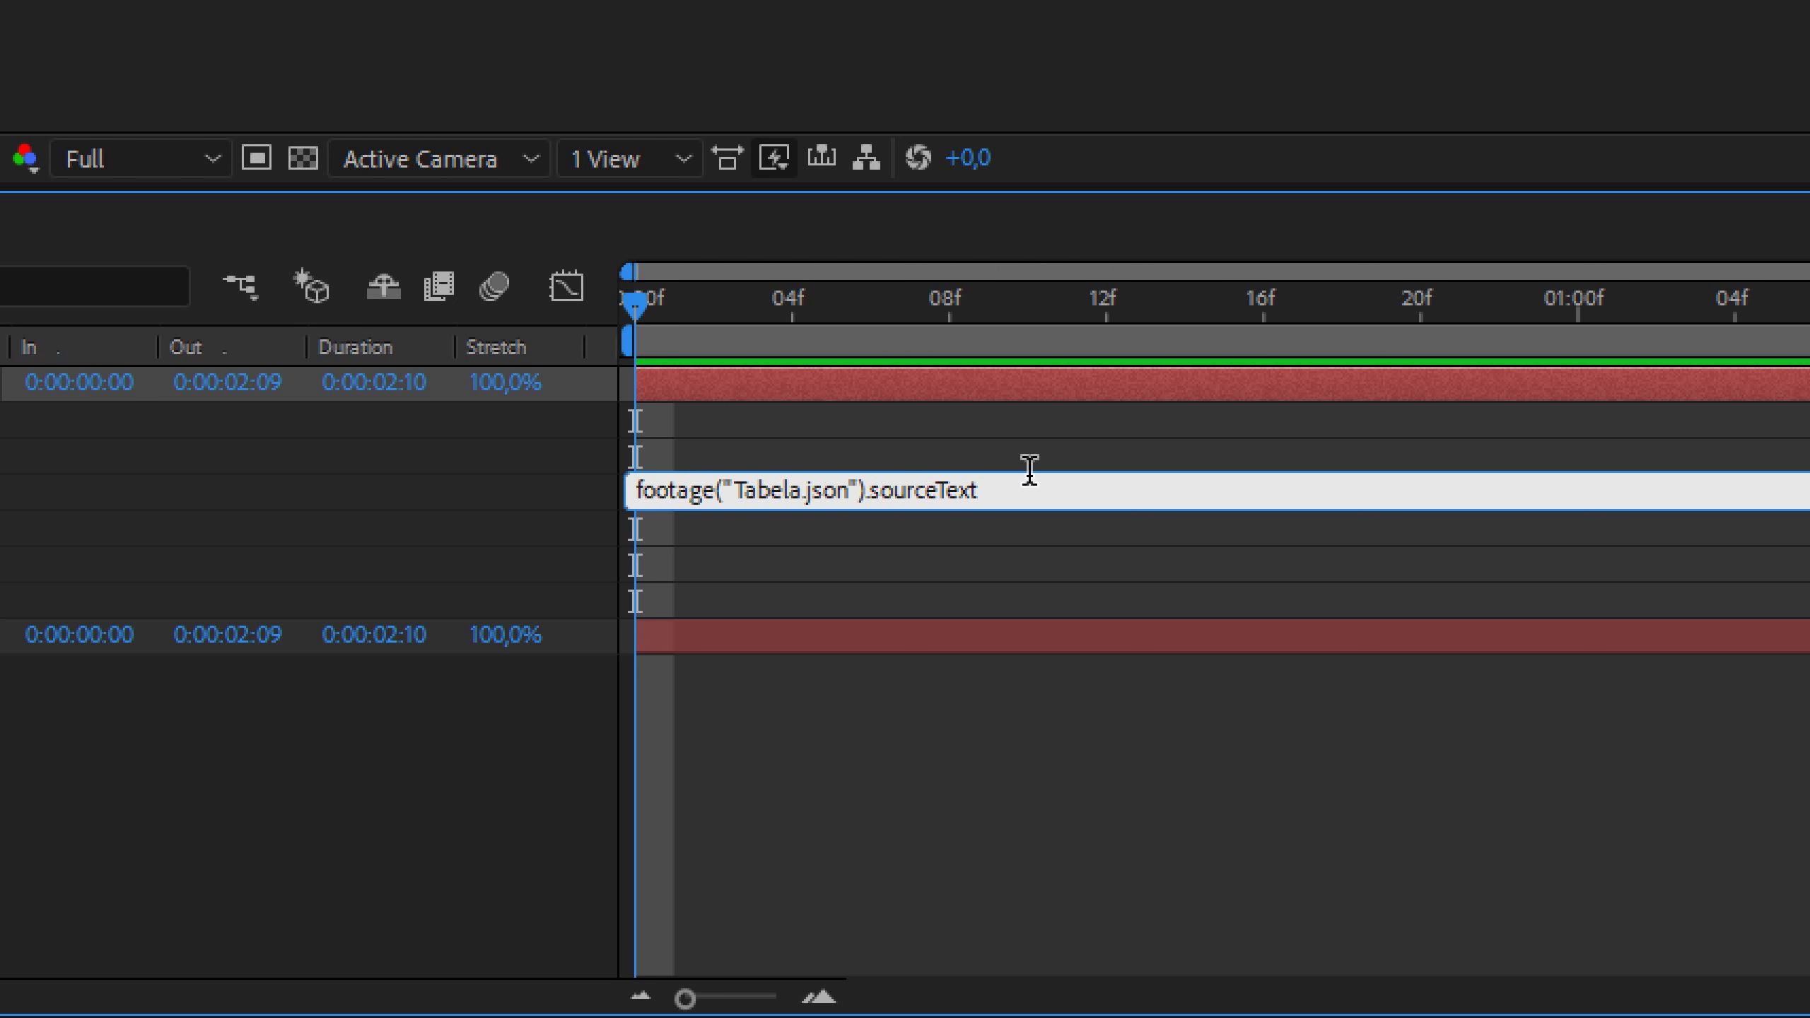
{"action": "type", "text": "eval"}
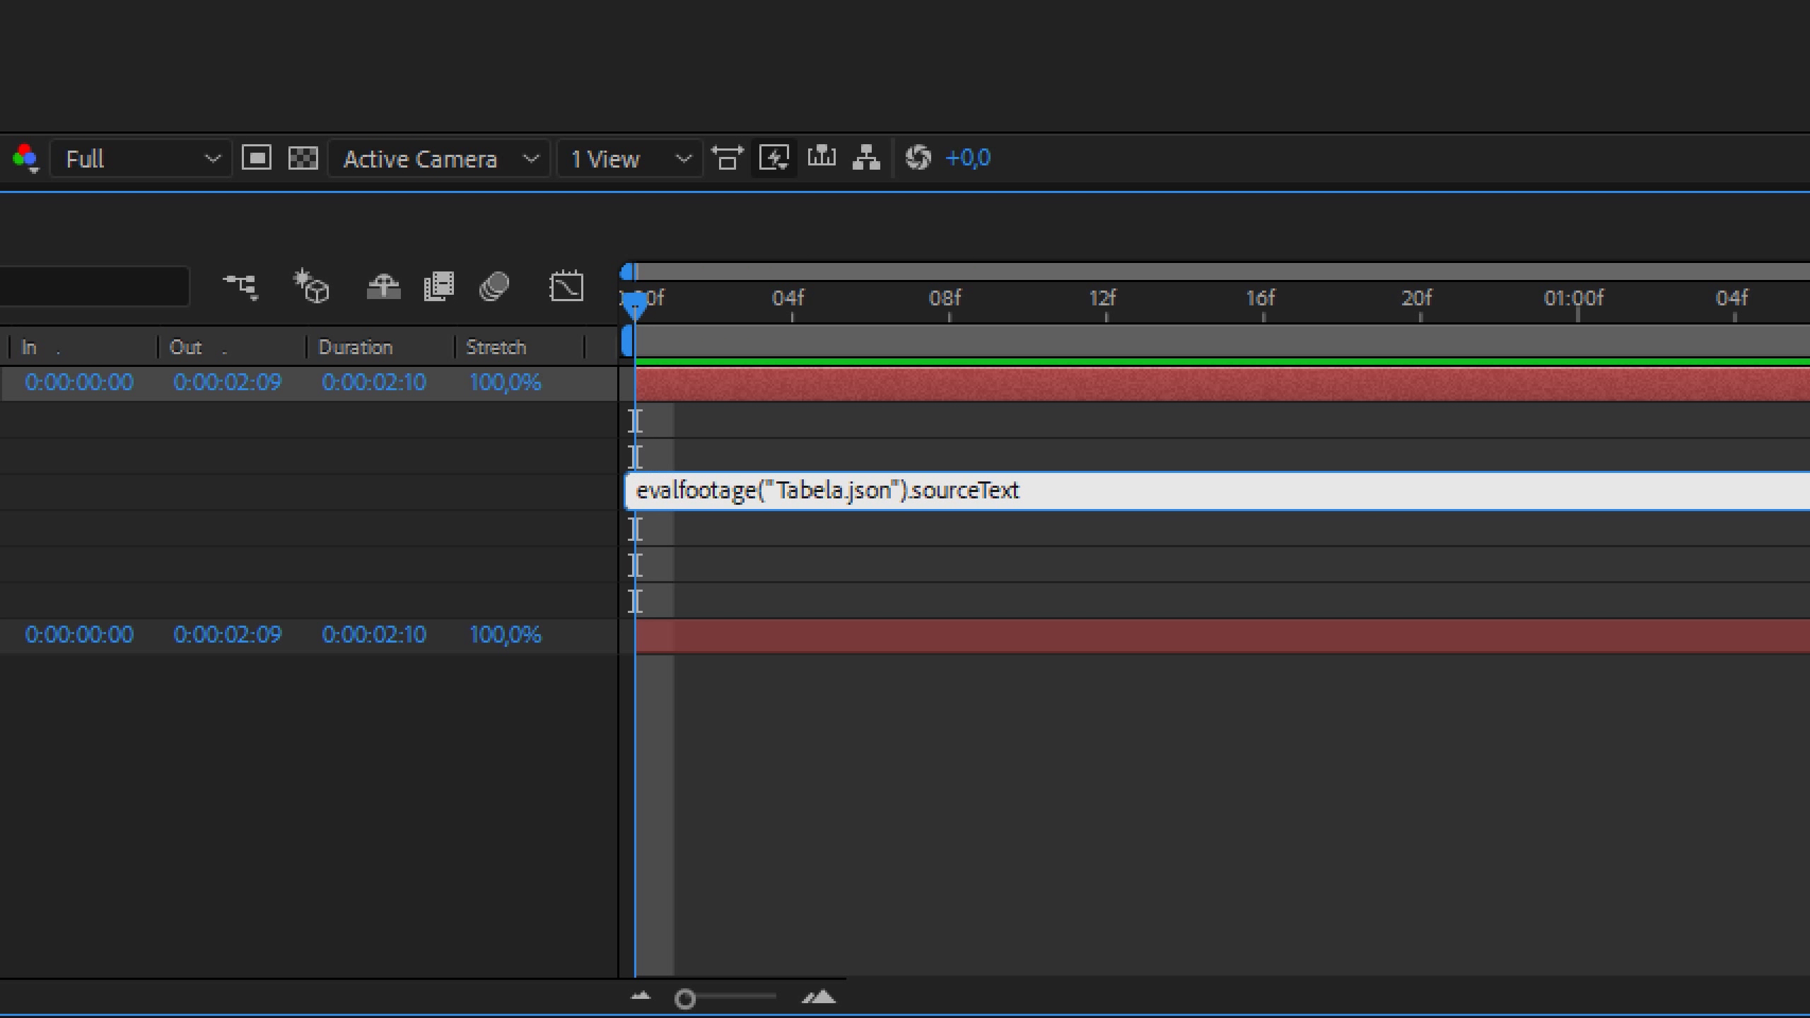
{"action": "type", "text": "("}
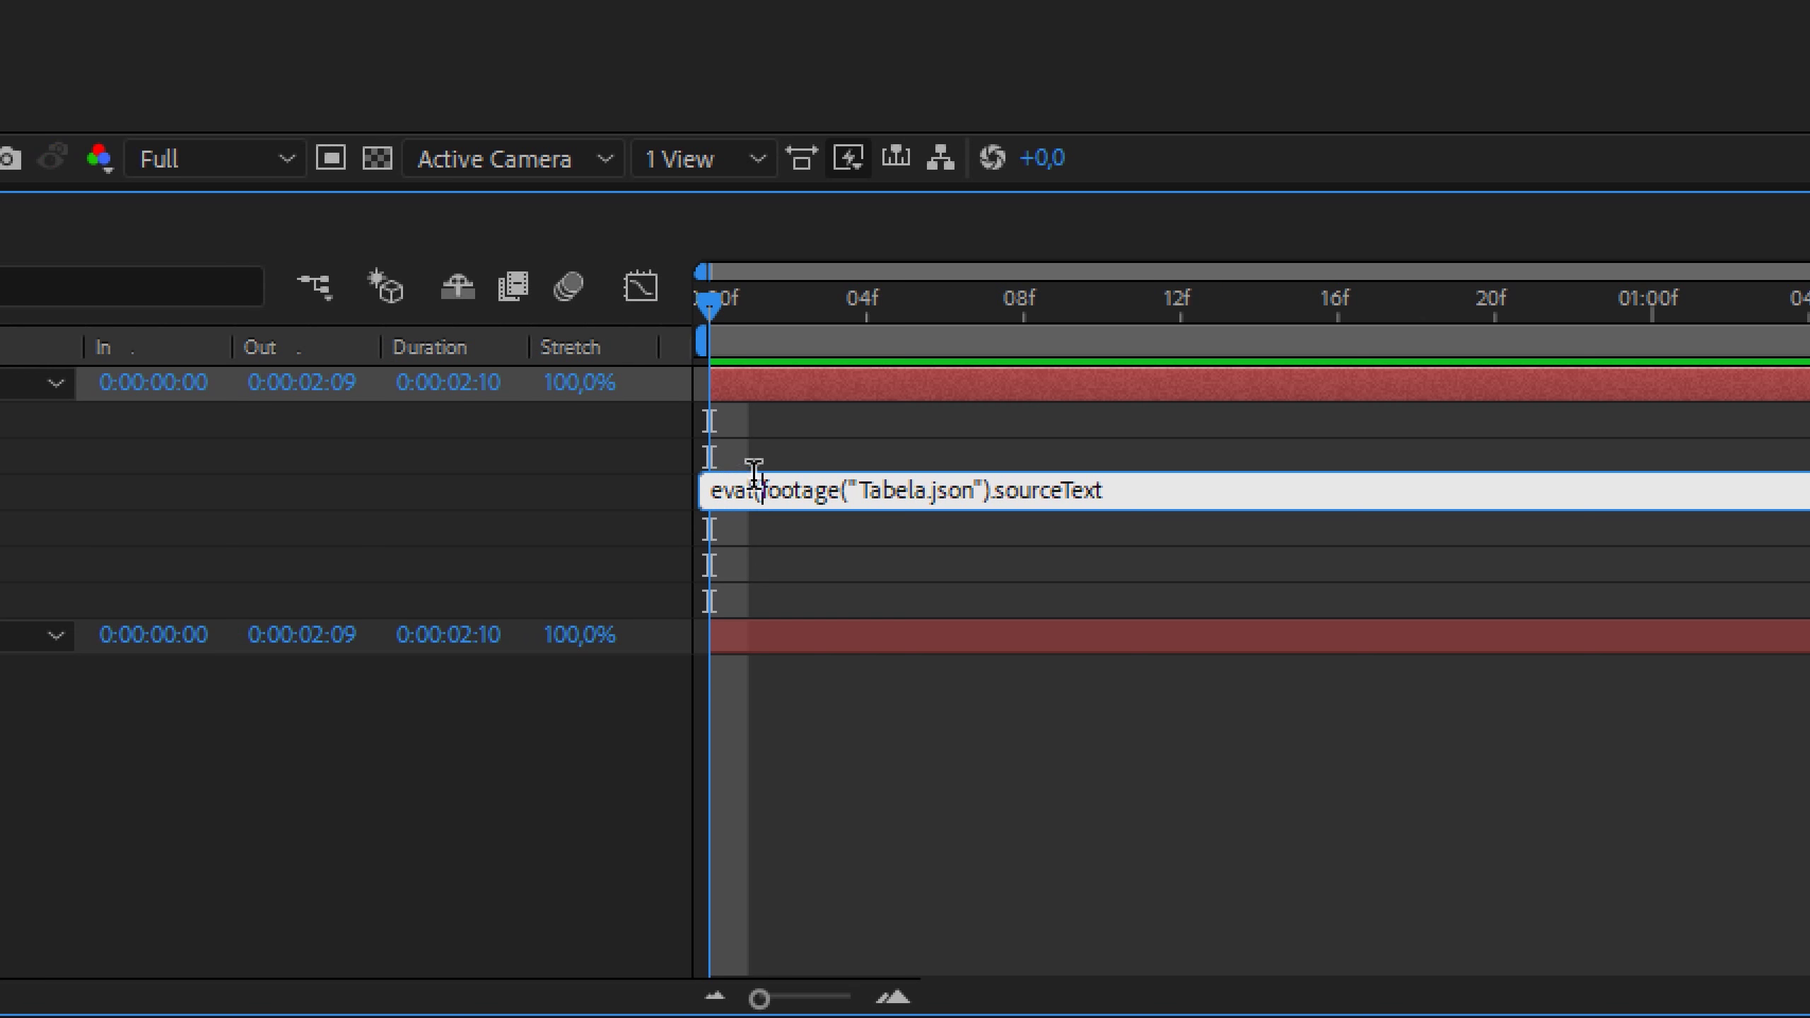
{"action": "left_click", "coordinate": [1168, 489]}
{"action": "type", "text": ")"}
{"action": "type", "text": "["}
{"action": "key", "text": "BackSpace"}
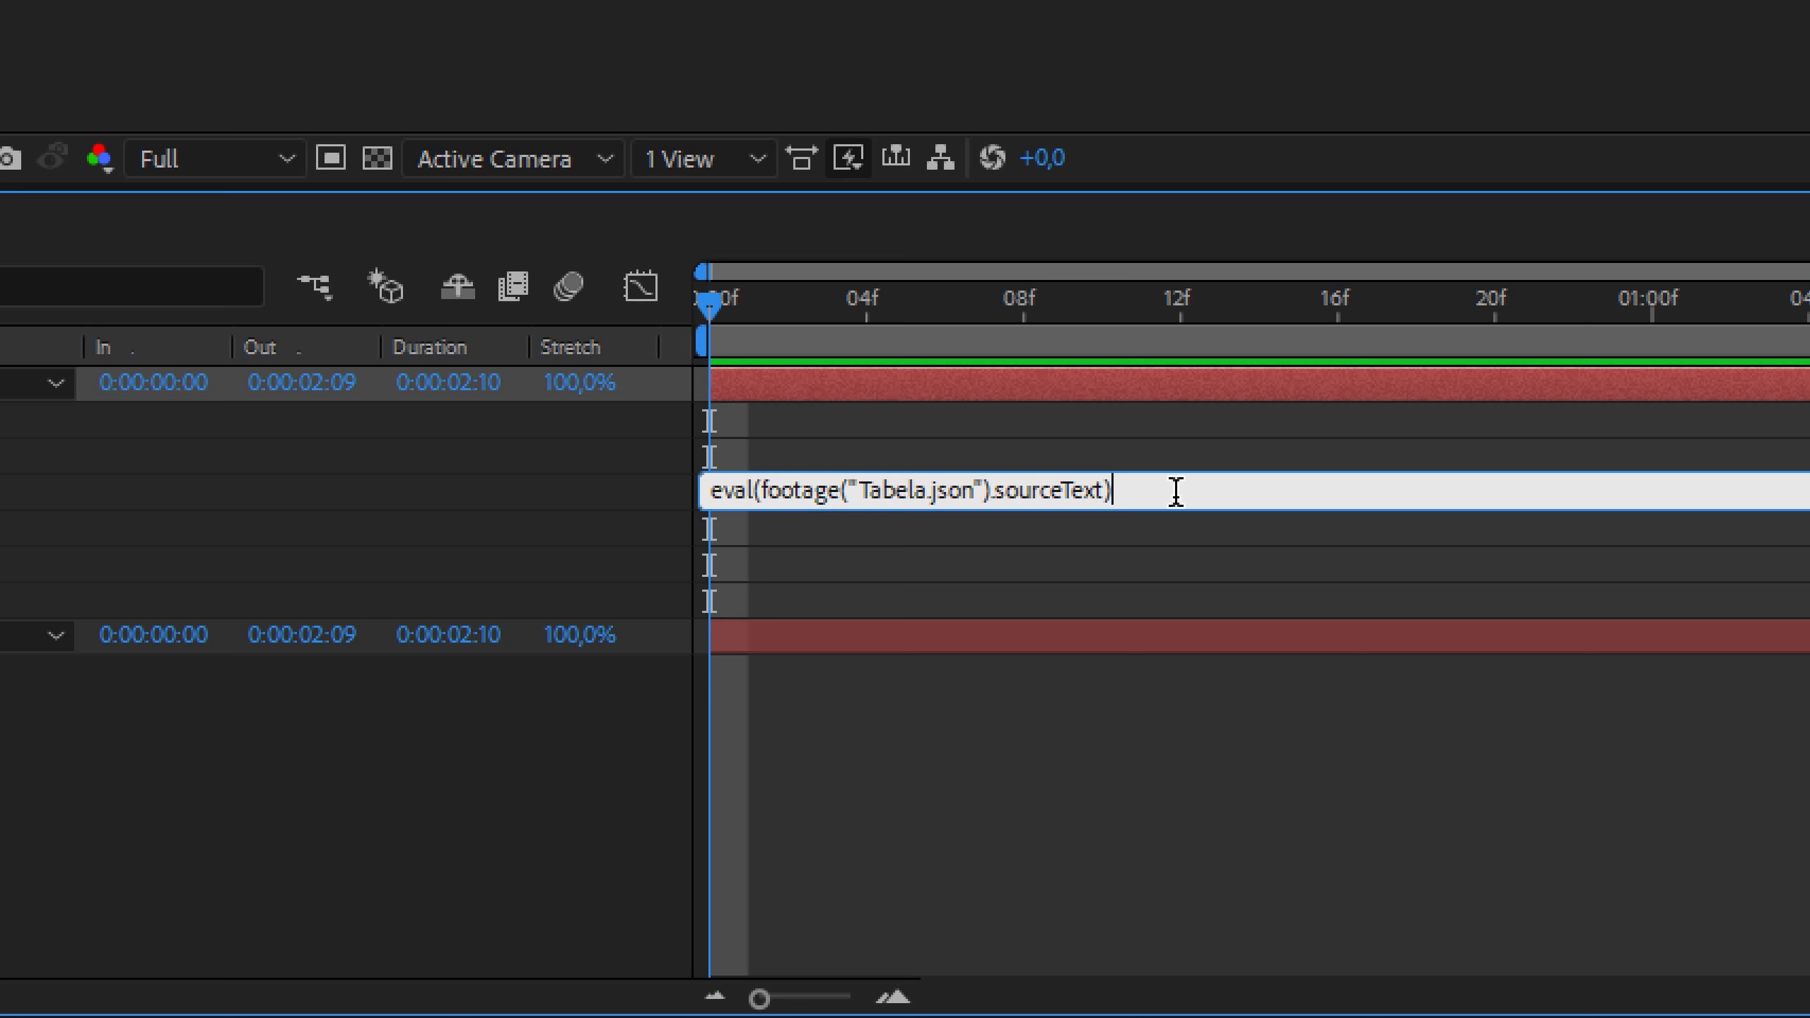